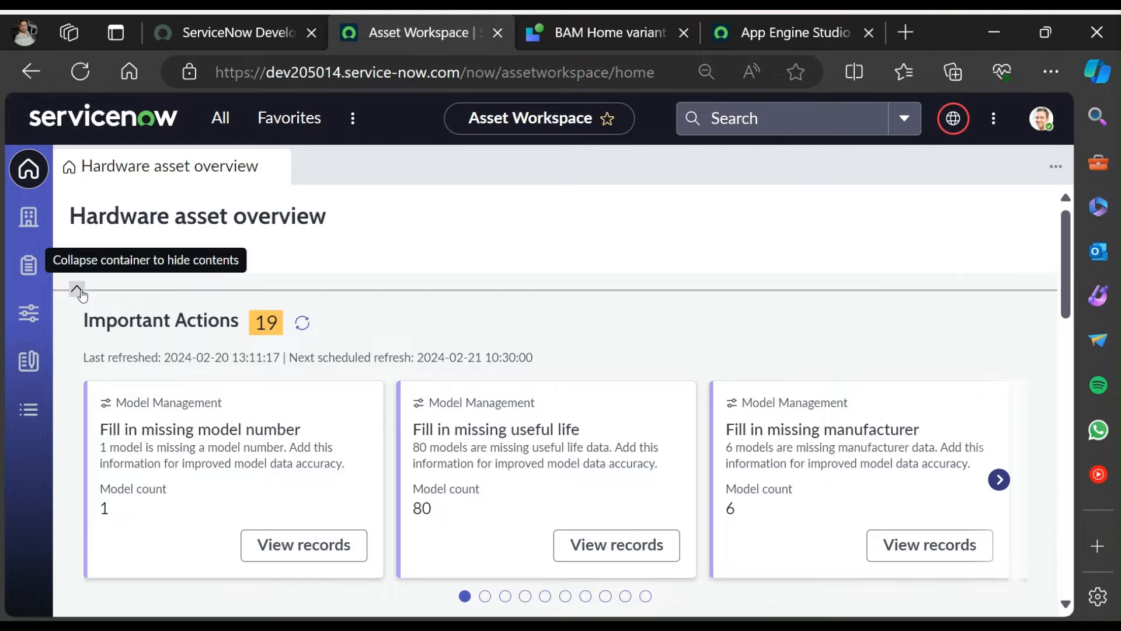
Collapse and re-expand the Important Actions container on the Hardware asset overview page to see how it behaves.
left_click(80, 293)
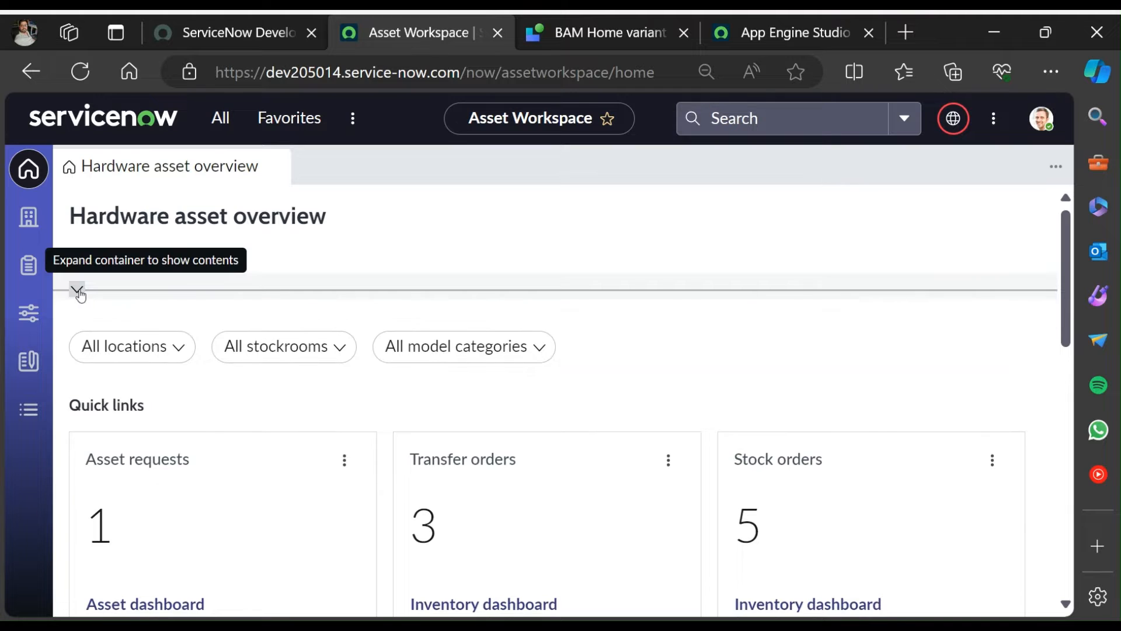
left_click(79, 293)
left_click(79, 293)
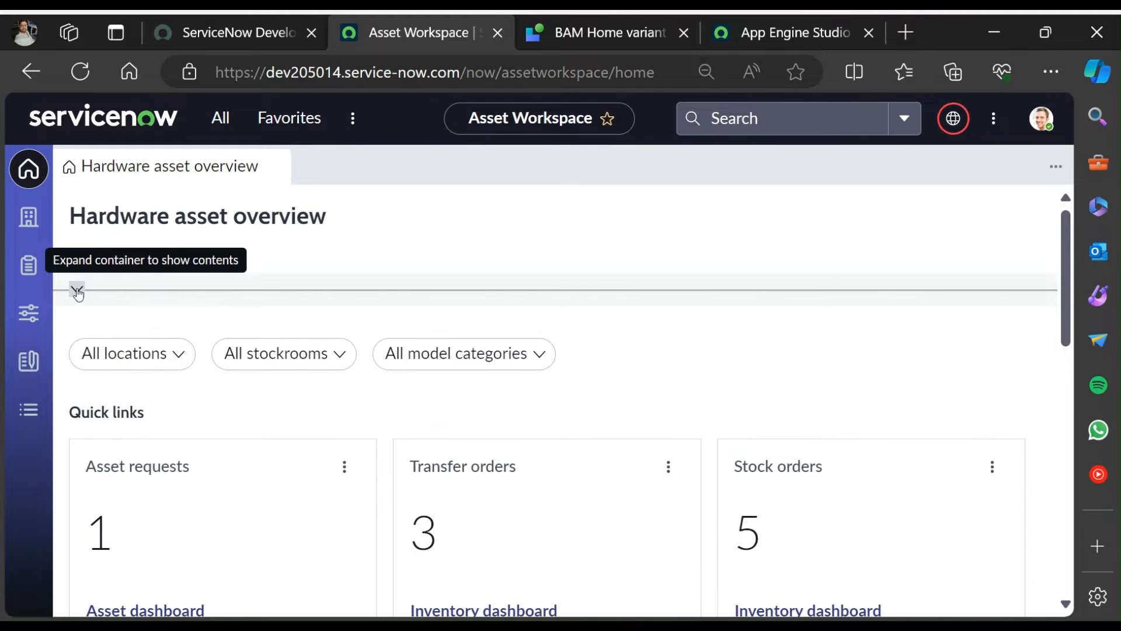
left_click(79, 292)
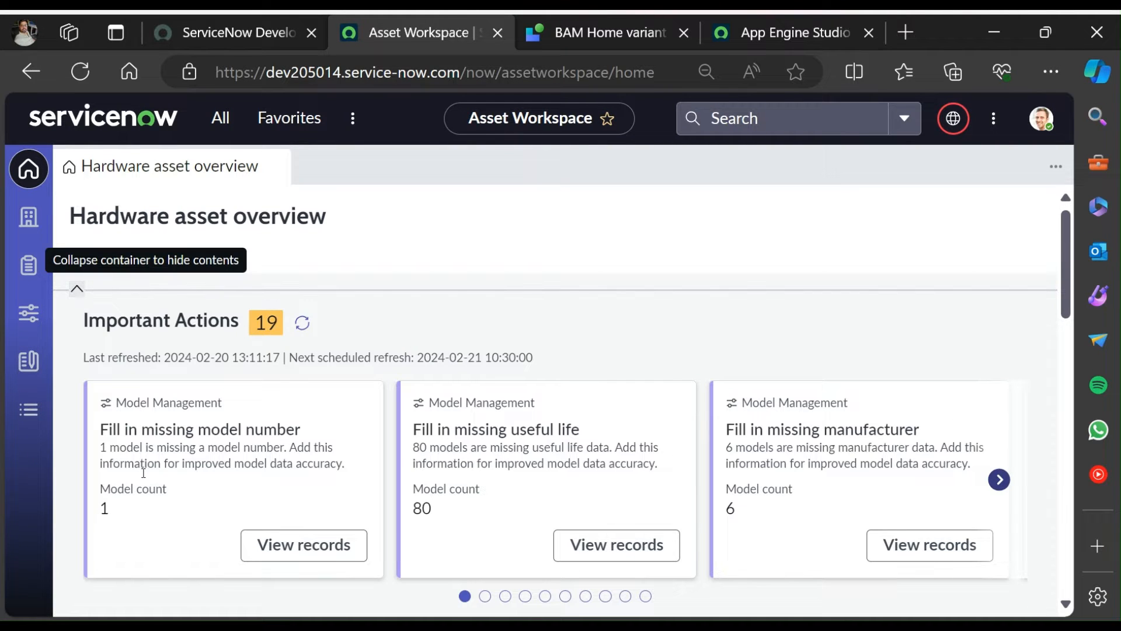
left_click(79, 292)
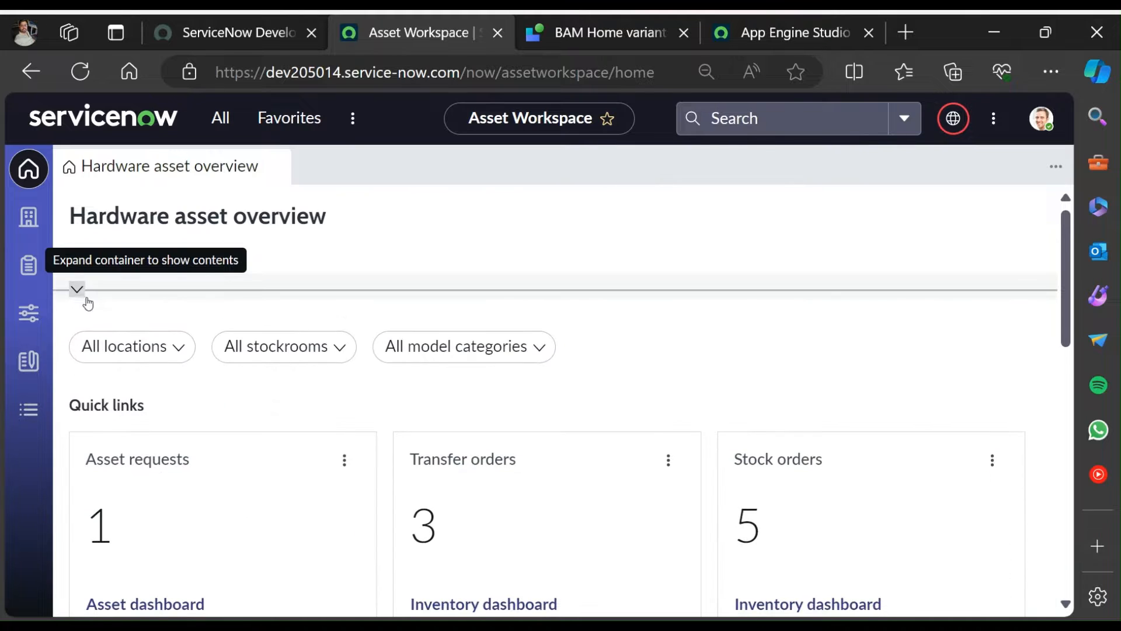
left_click(79, 292)
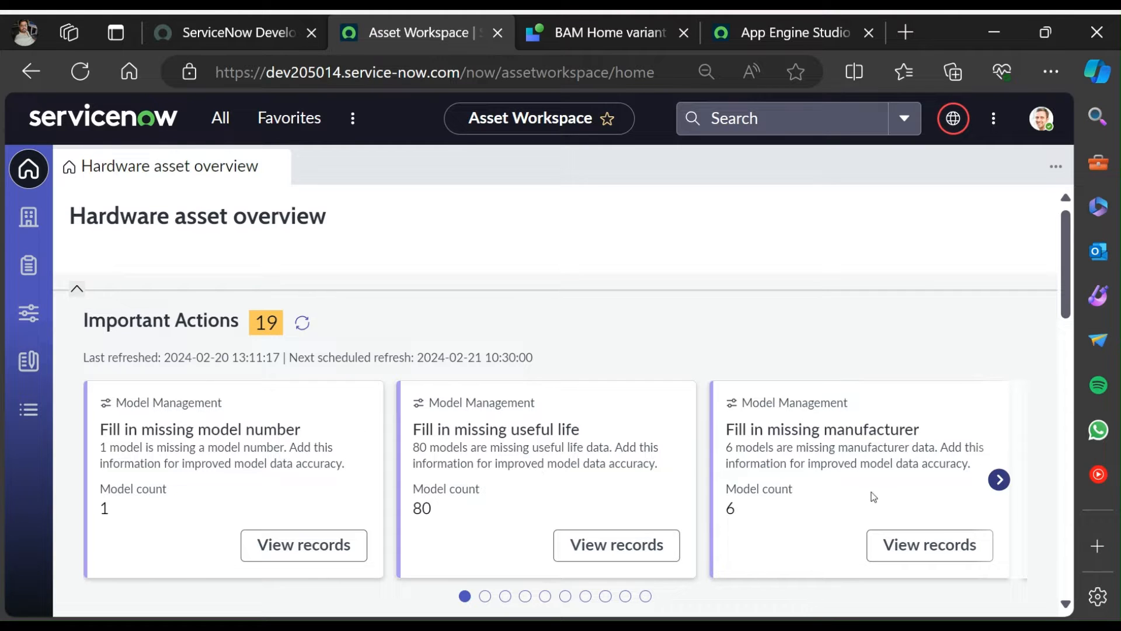
Browse forward through the Important Actions carousel cards to the inventory cards about missing stockroom data.
left_click(1000, 480)
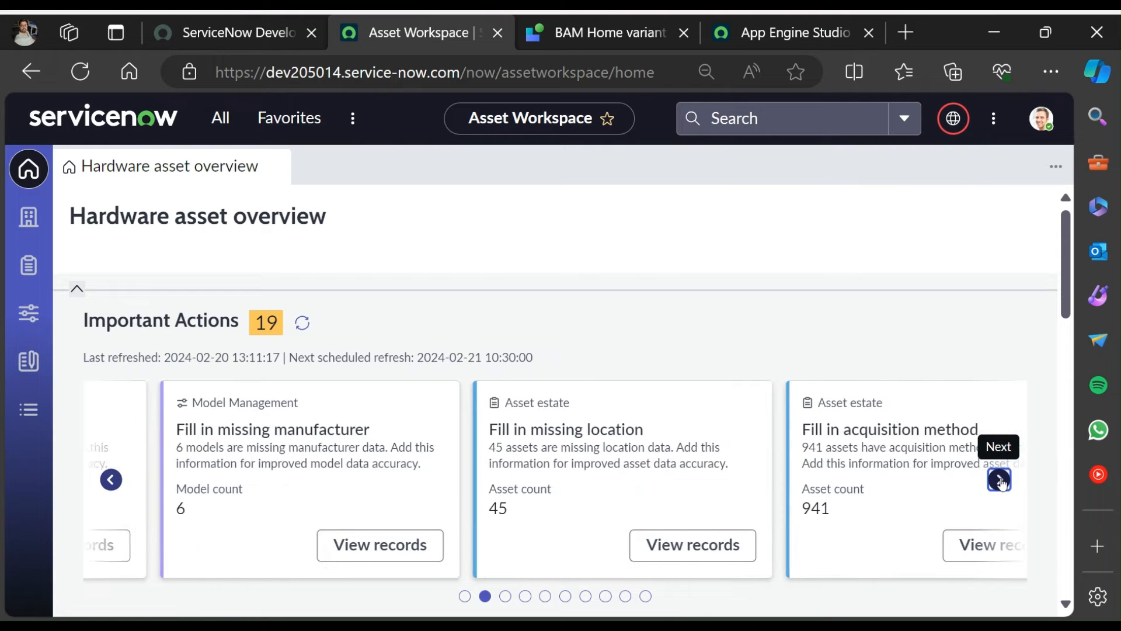
left_click(999, 480)
left_click(999, 480)
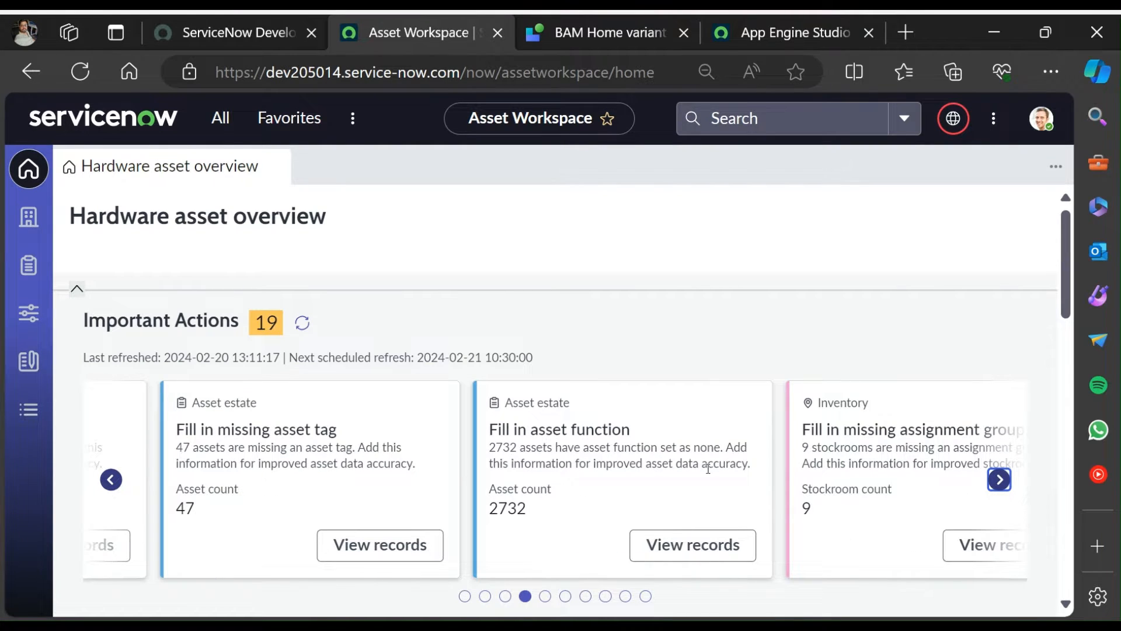
left_click(999, 480)
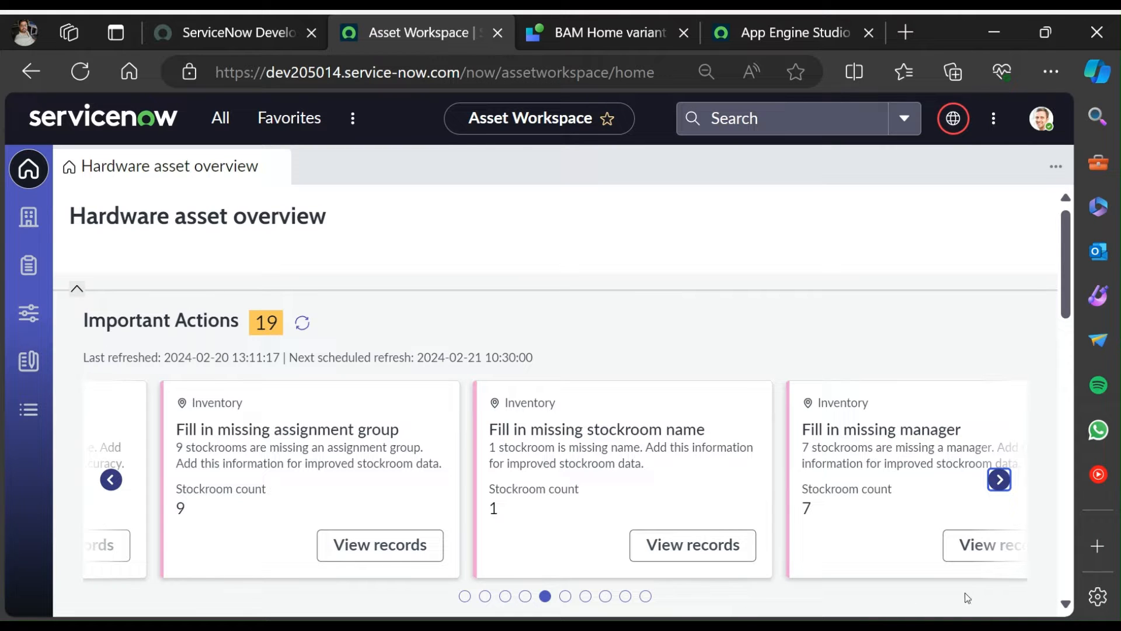
scroll(1066, 275, "down", 2)
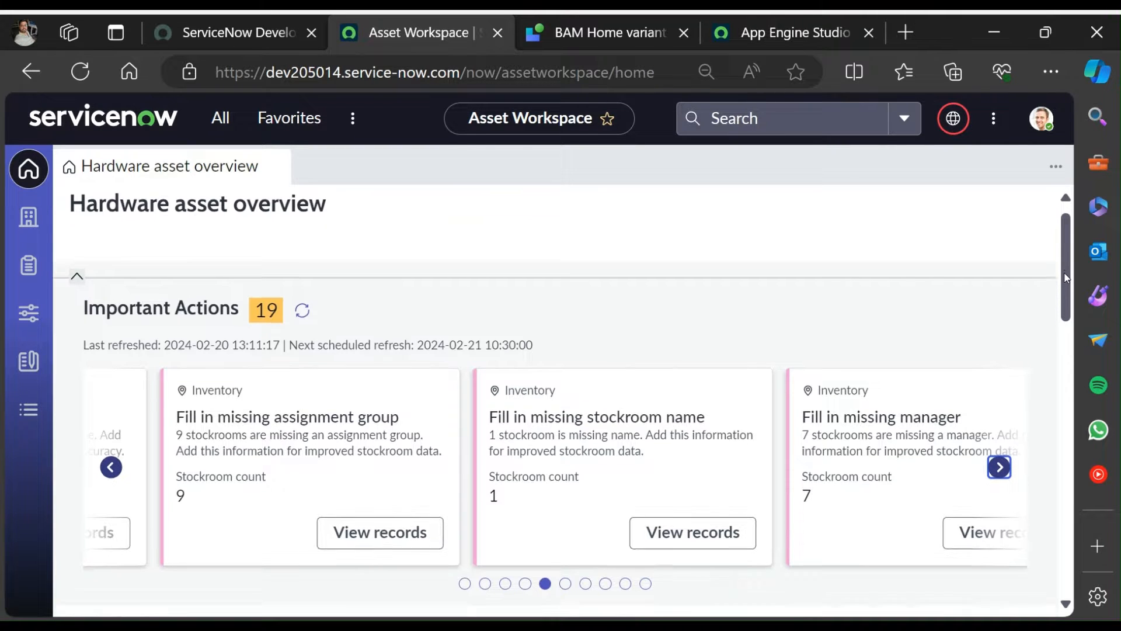
scroll(1066, 276, "up", 2)
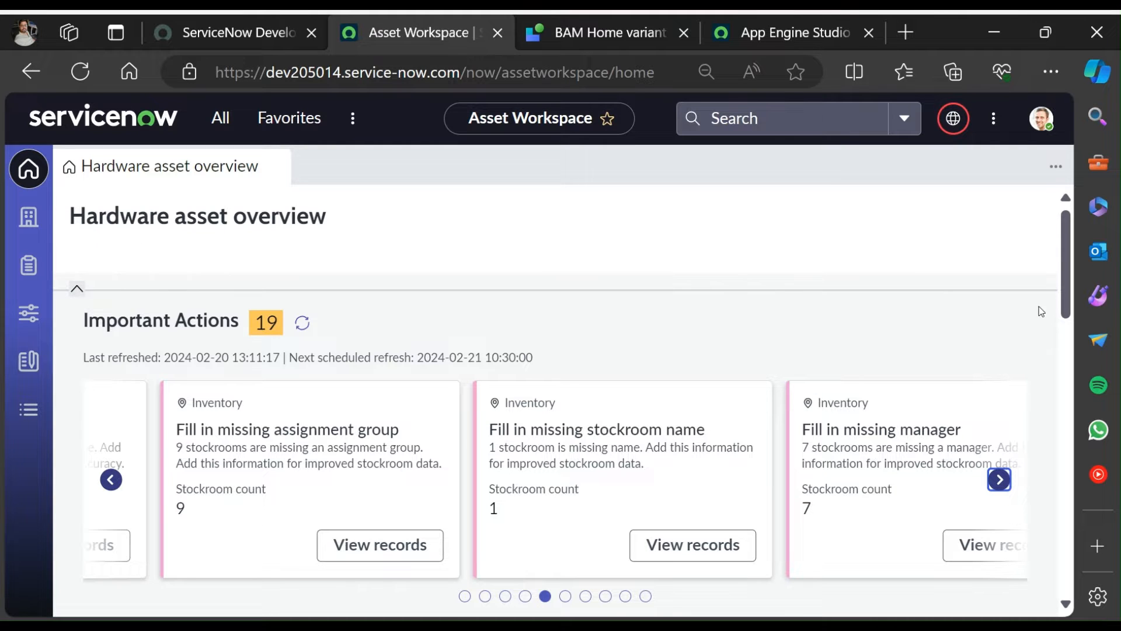
mouse_move(1067, 279)
left_mouse_down()
mouse_move(1066, 292)
mouse_move(1067, 281)
left_mouse_up()
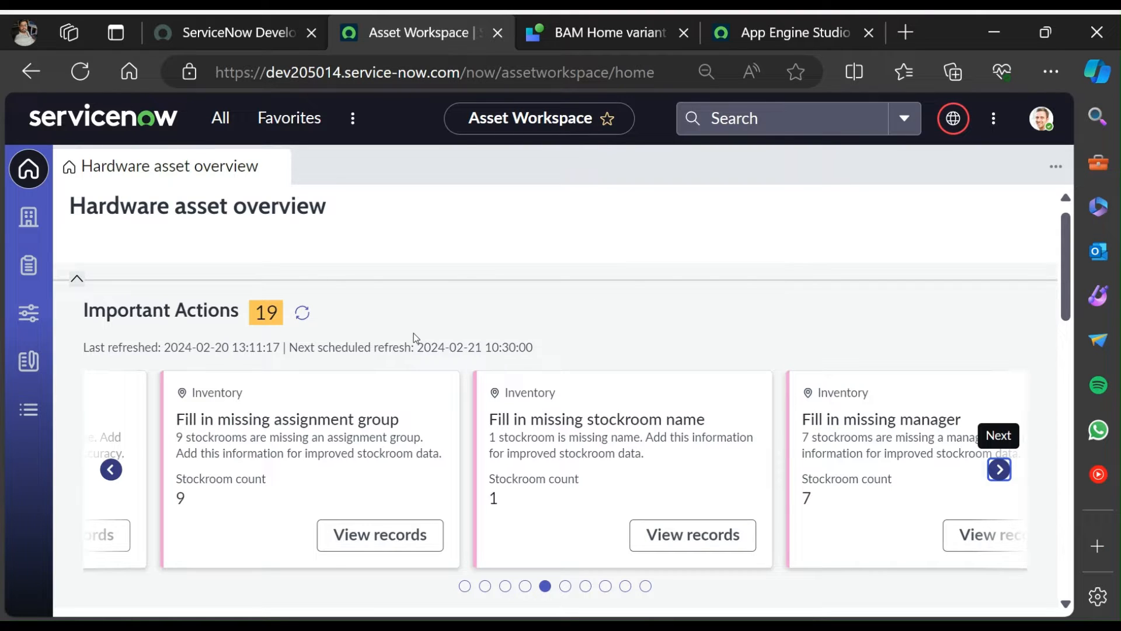
Close the open BAM Home variant page, filter the application navigator by "ui bui" and open UI Builder.
mouse_move(576, 29)
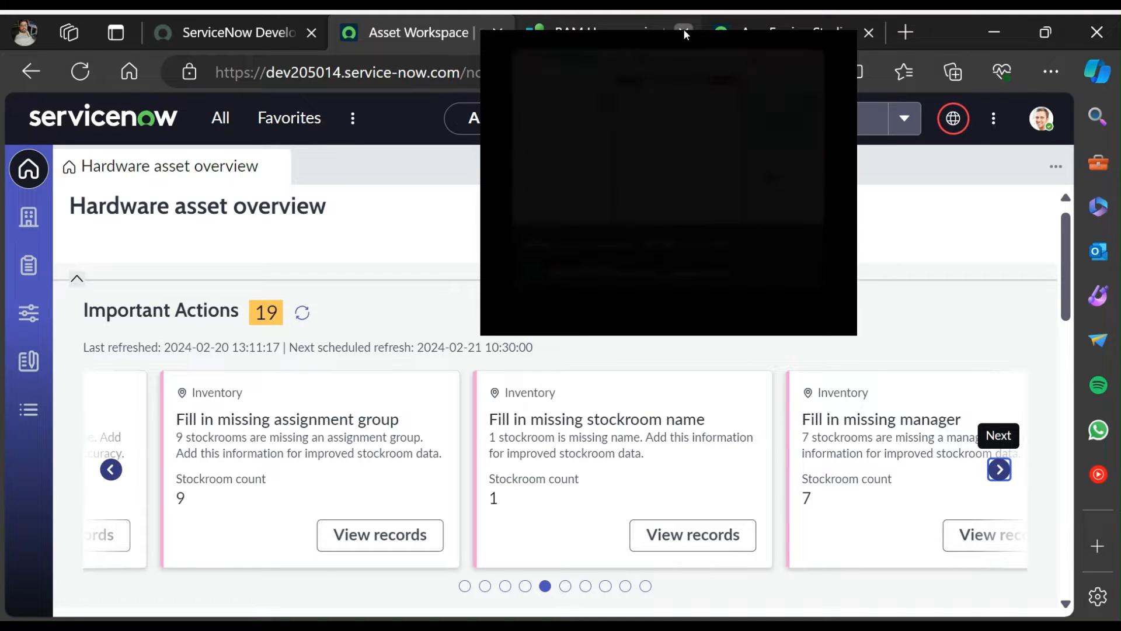
left_click(683, 29)
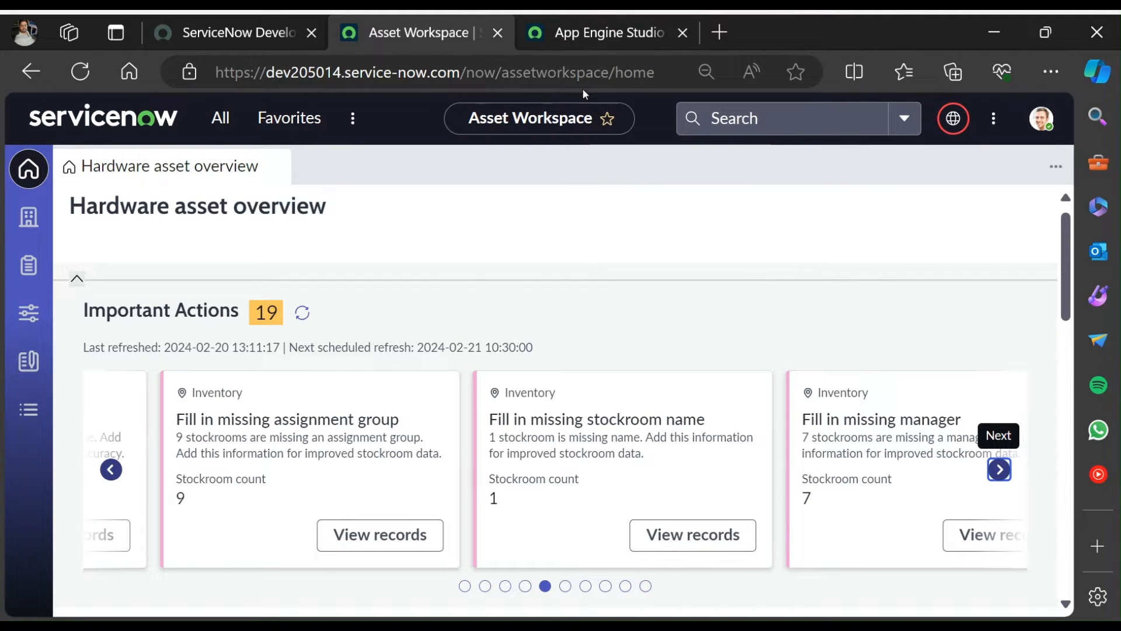
left_click(223, 119)
left_click(300, 172)
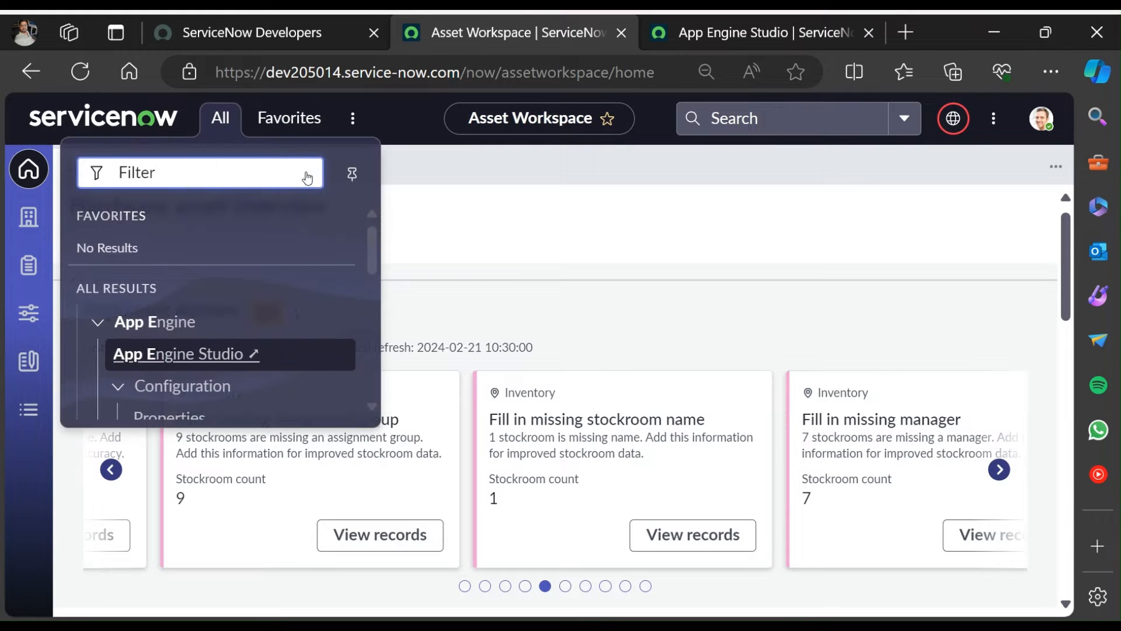
type("ui bui")
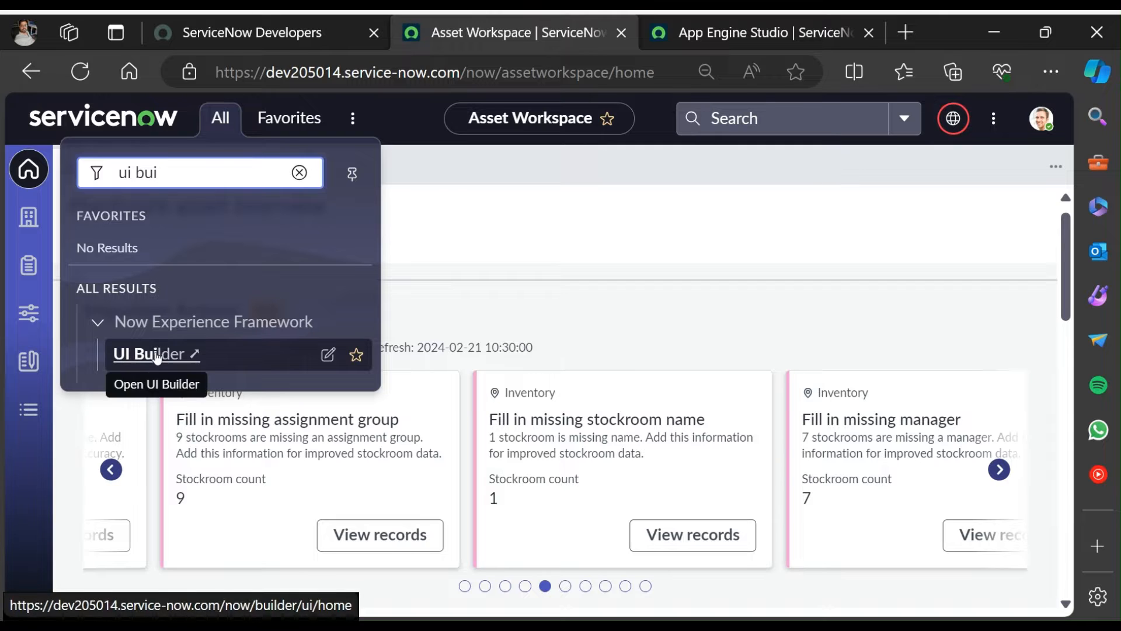
left_click(155, 353)
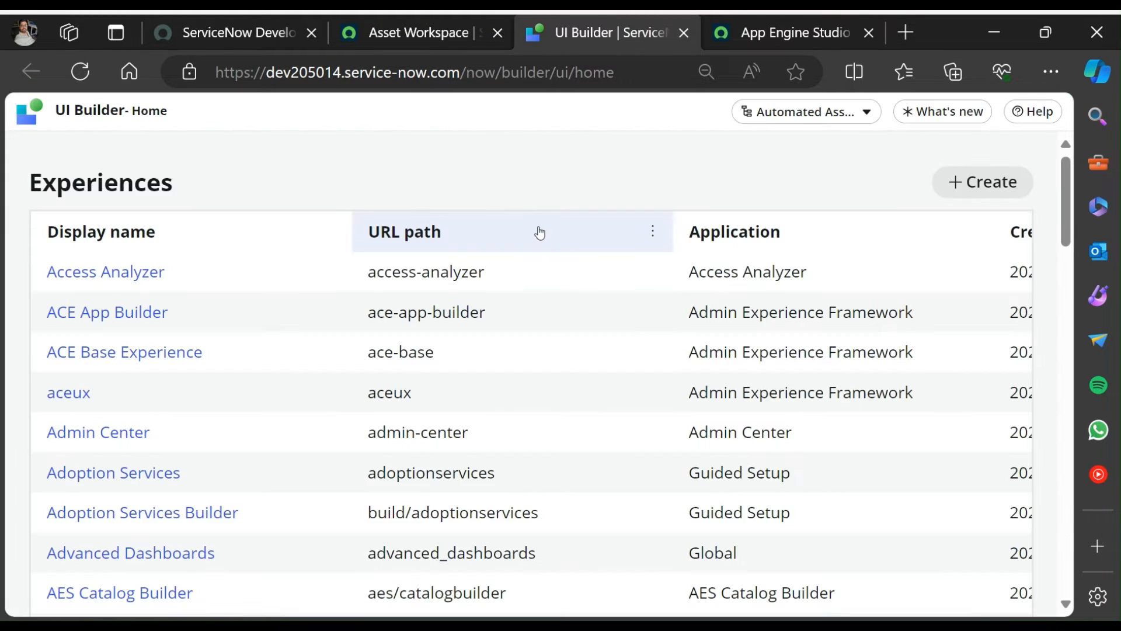
Open the Asset Workspace experience and its BAM Home variant page under Home in the editor.
scroll(215, 437, "down", 3)
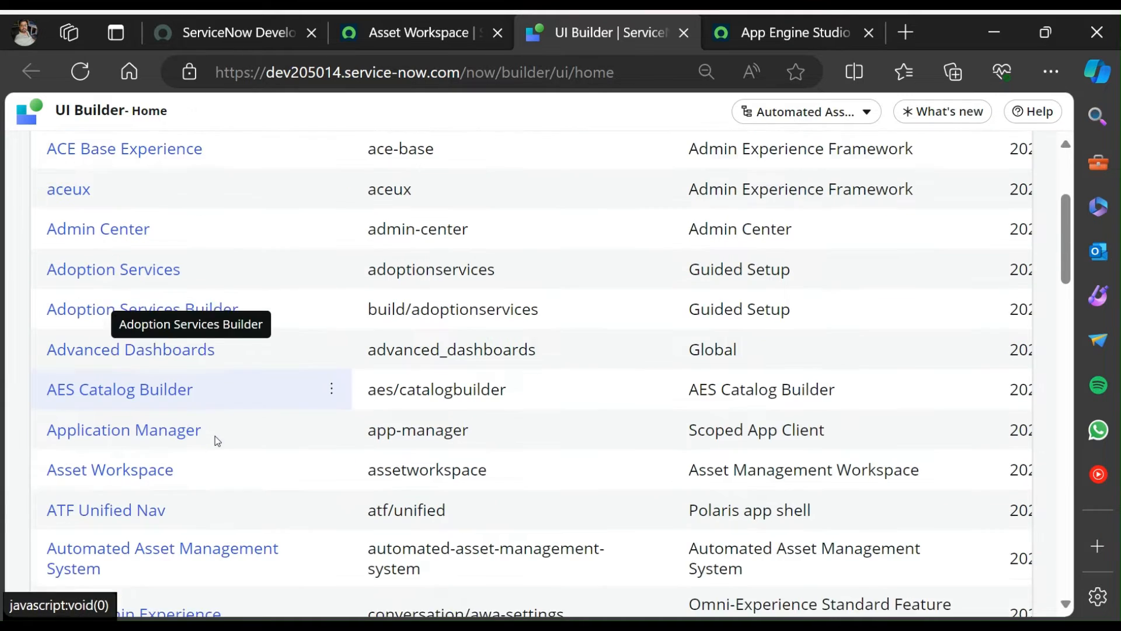
left_click(115, 456)
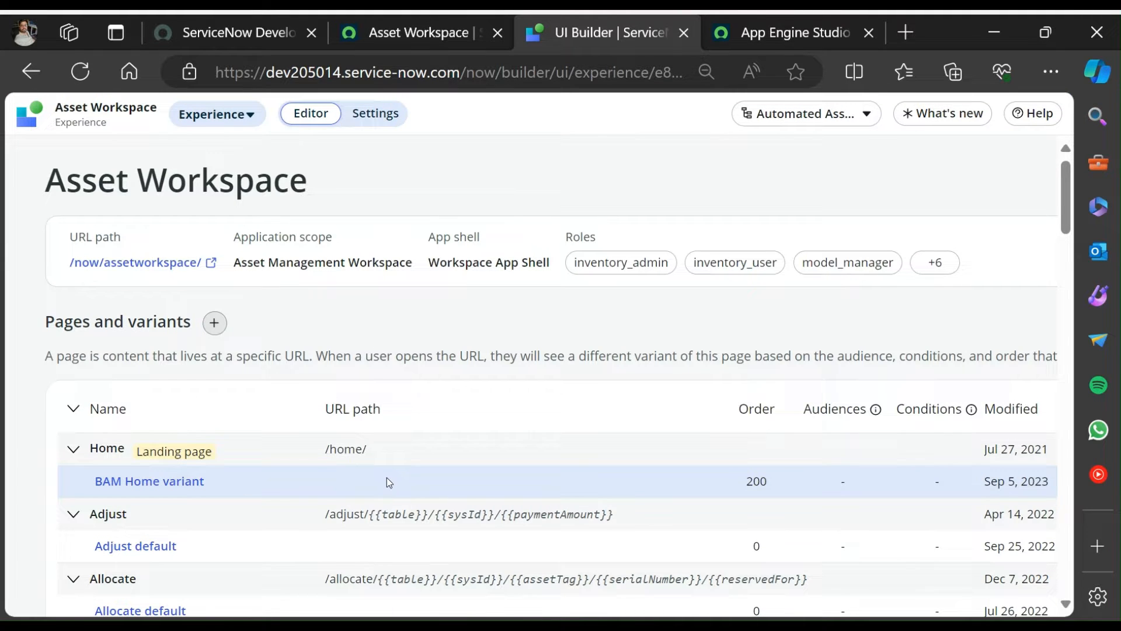
left_click(424, 35)
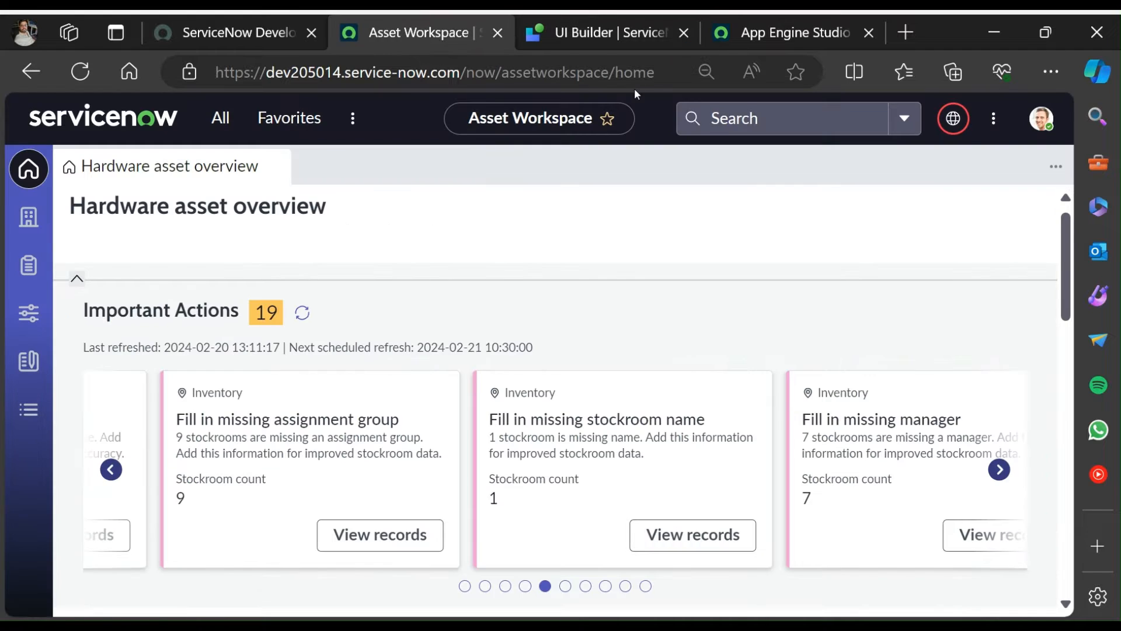
left_click(611, 40)
left_click(164, 478)
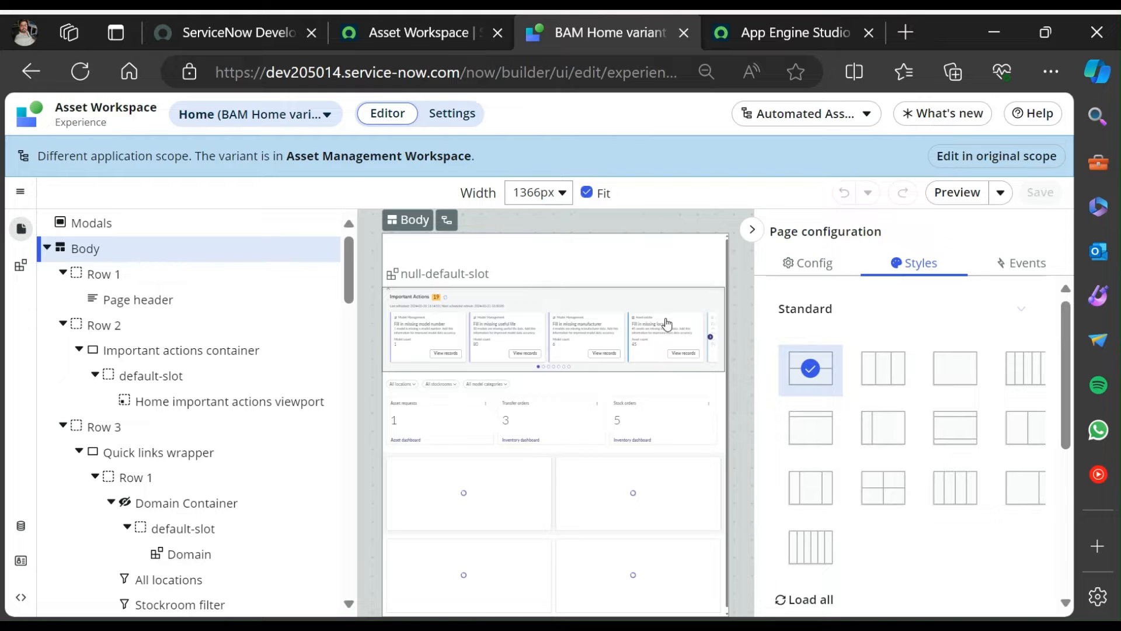
Select the Home important actions viewport inside the Important actions container and inspect its sub-pages.
left_click(555, 306)
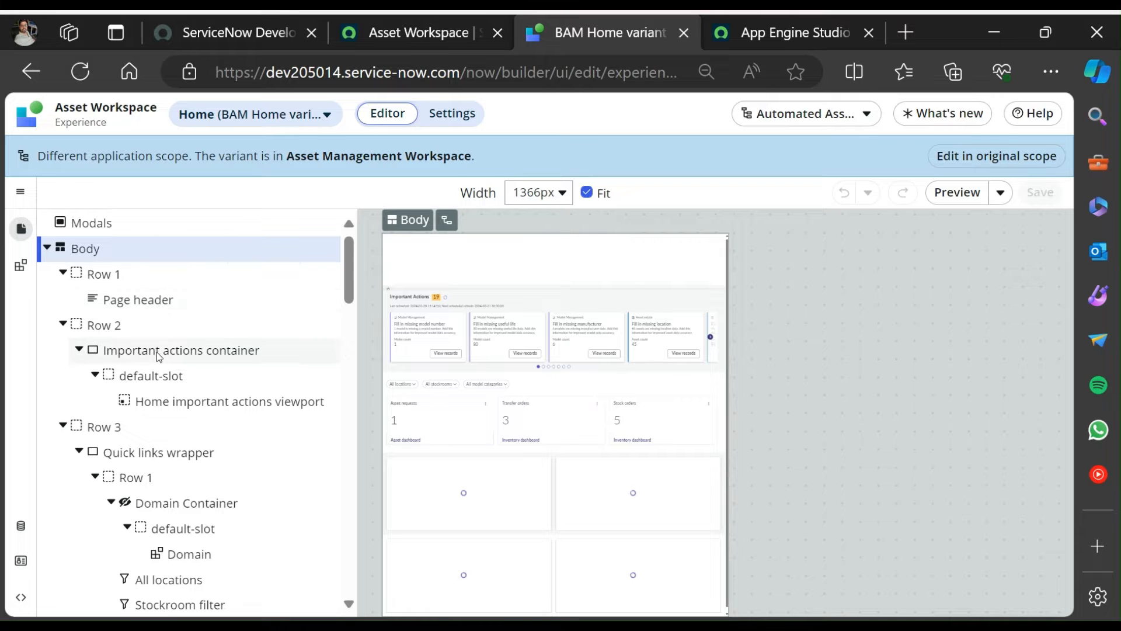
left_click(212, 356)
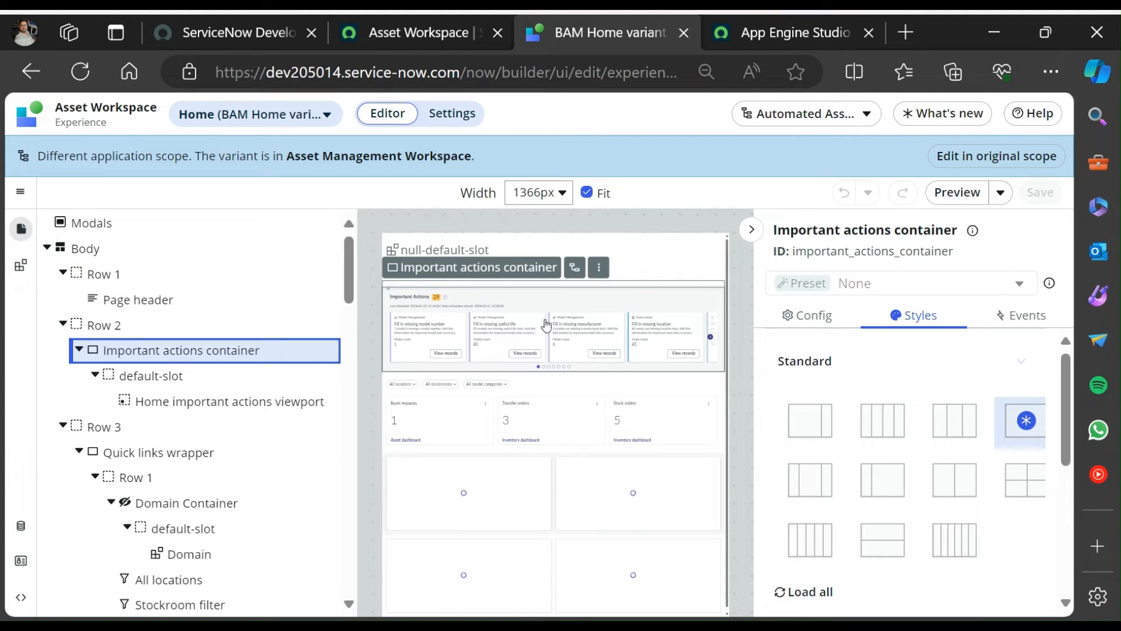
left_click(195, 408)
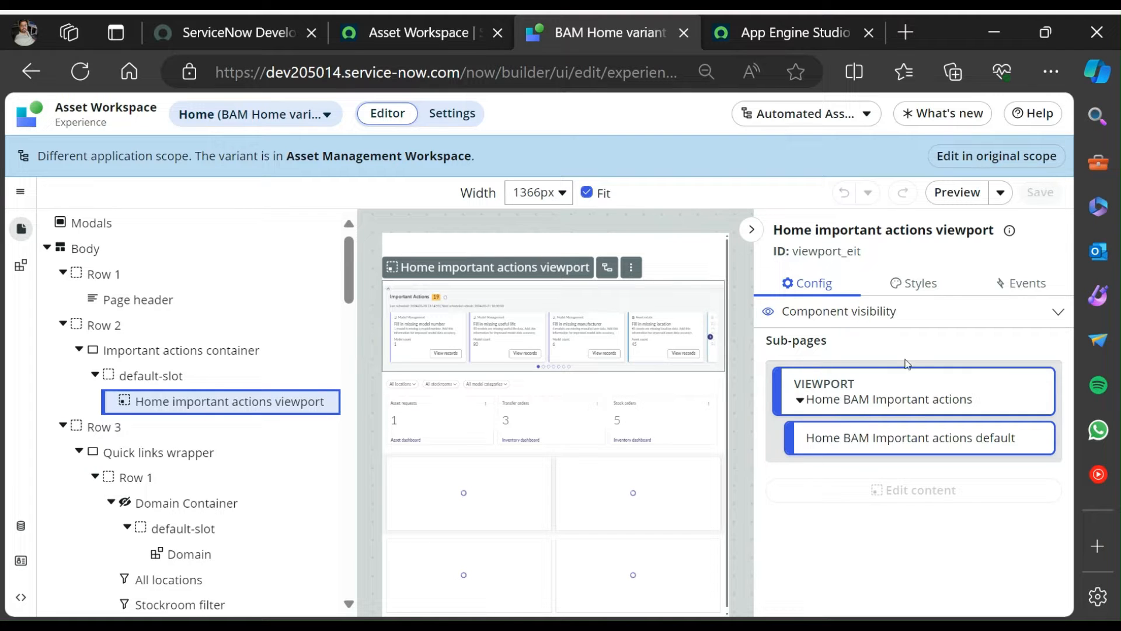
left_click(801, 401)
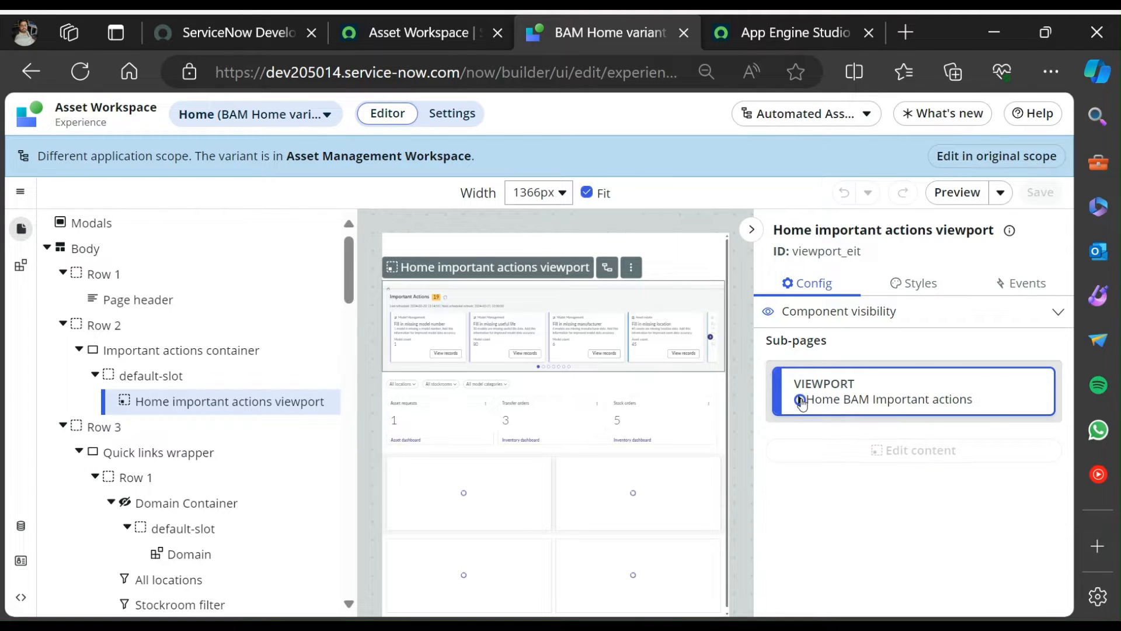
left_click(801, 401)
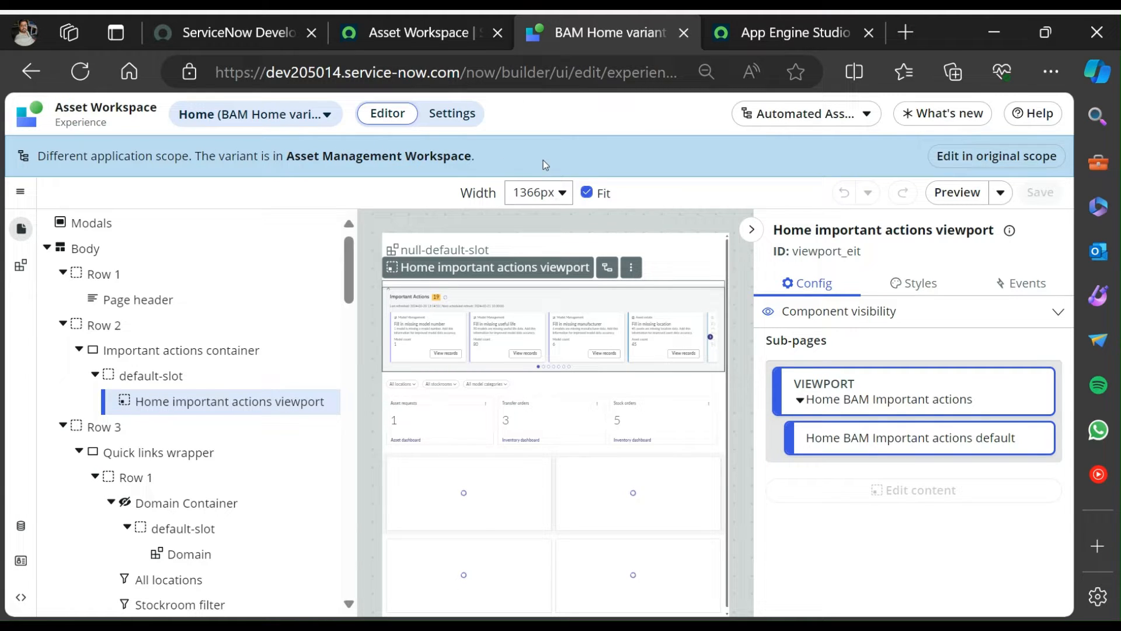
Switch the application scope to Asset Management Workspace.
left_click(827, 115)
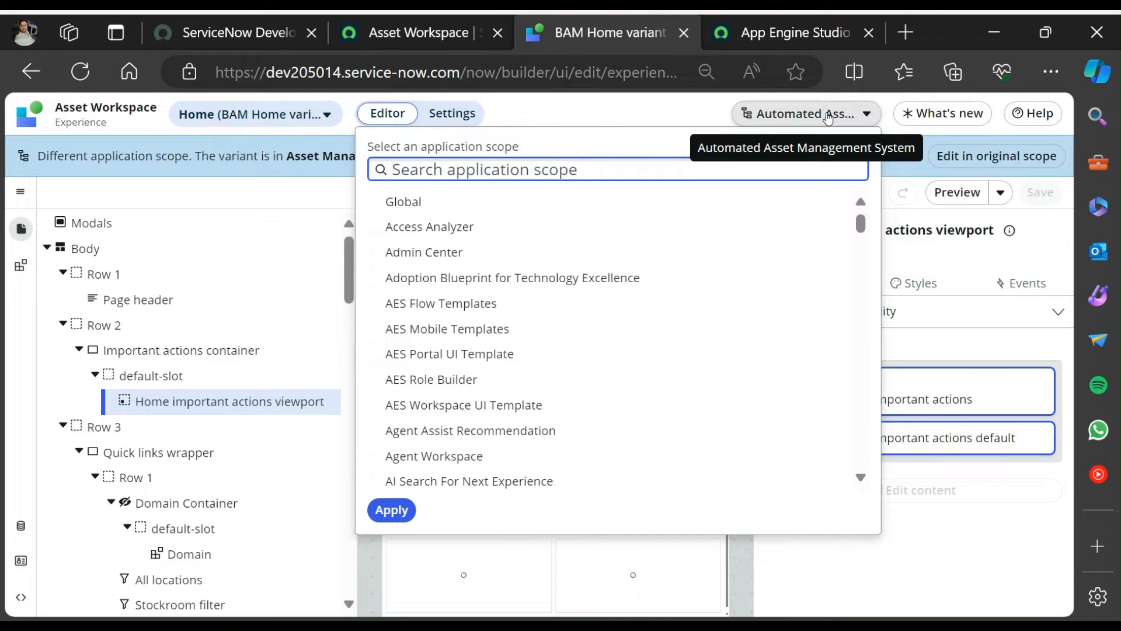
type("ass")
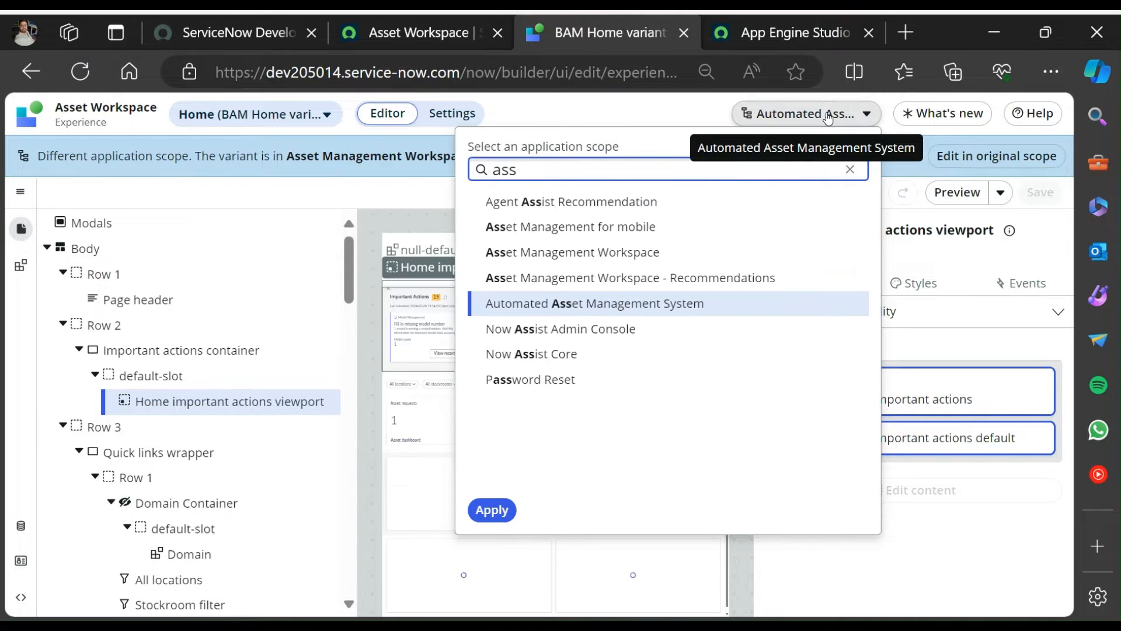
left_click(698, 254)
left_click(492, 510)
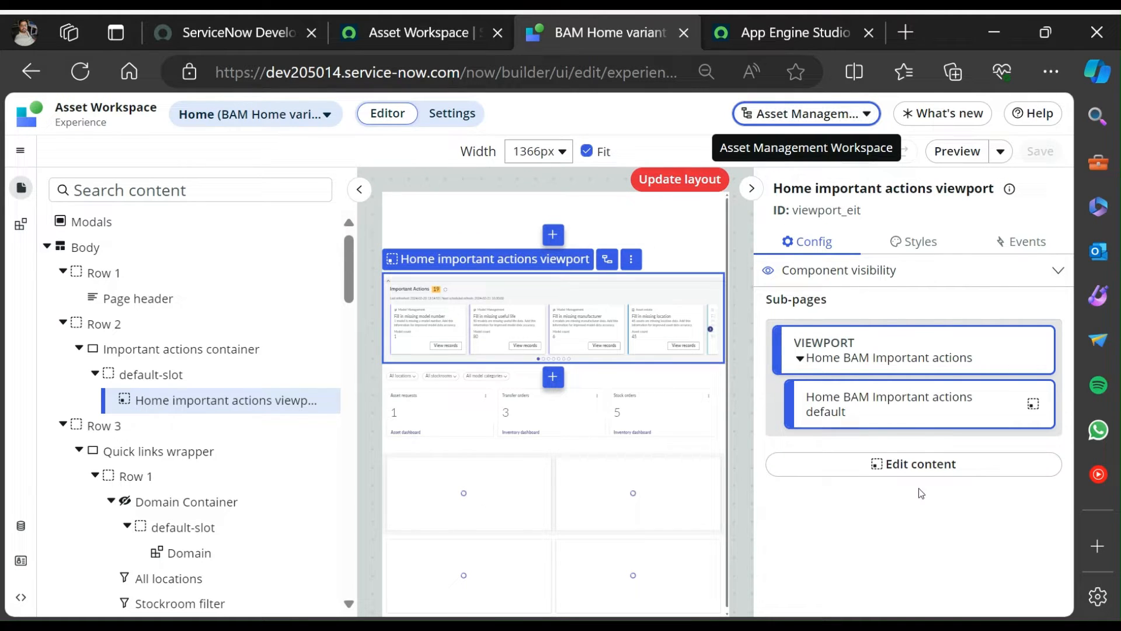
Open the Home BAM Important actions default variant from the viewport's sub-page overview.
left_click(1033, 407)
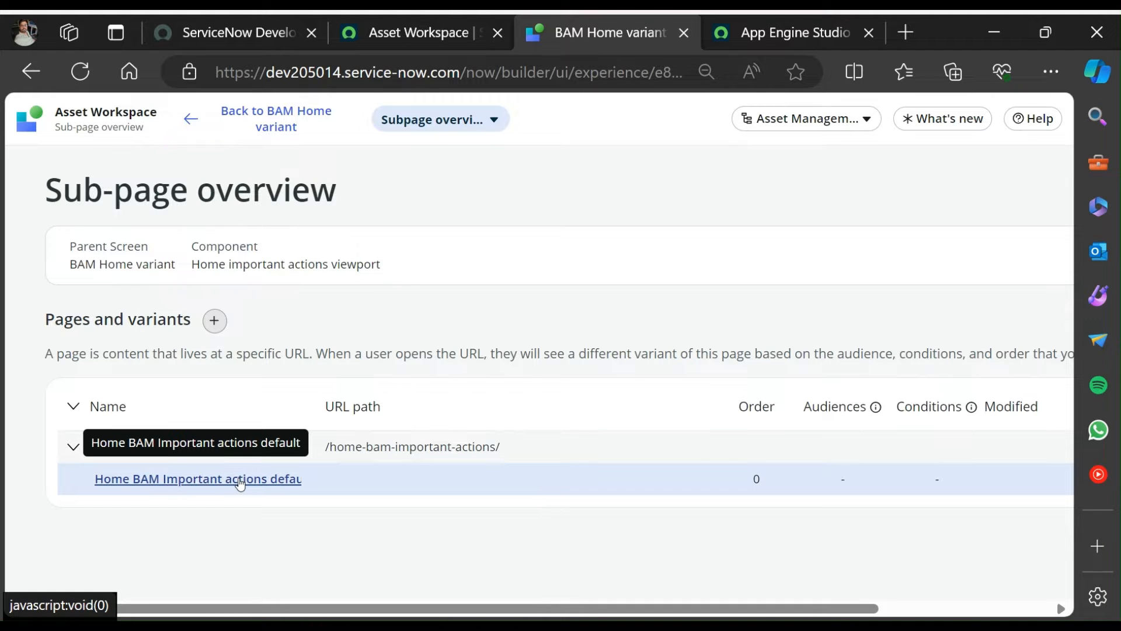
left_click(240, 482)
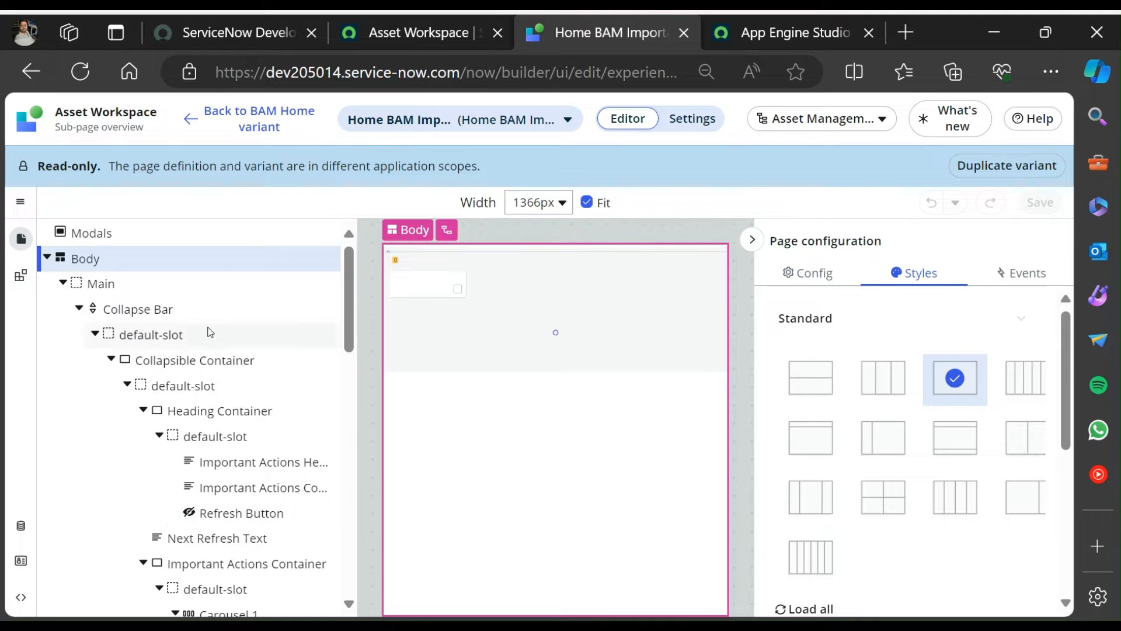
Look through the sub-page's component tree, fold up the Collapse Bar branch under Main and select the Collapse Bar component.
scroll(230, 486, "down", 10)
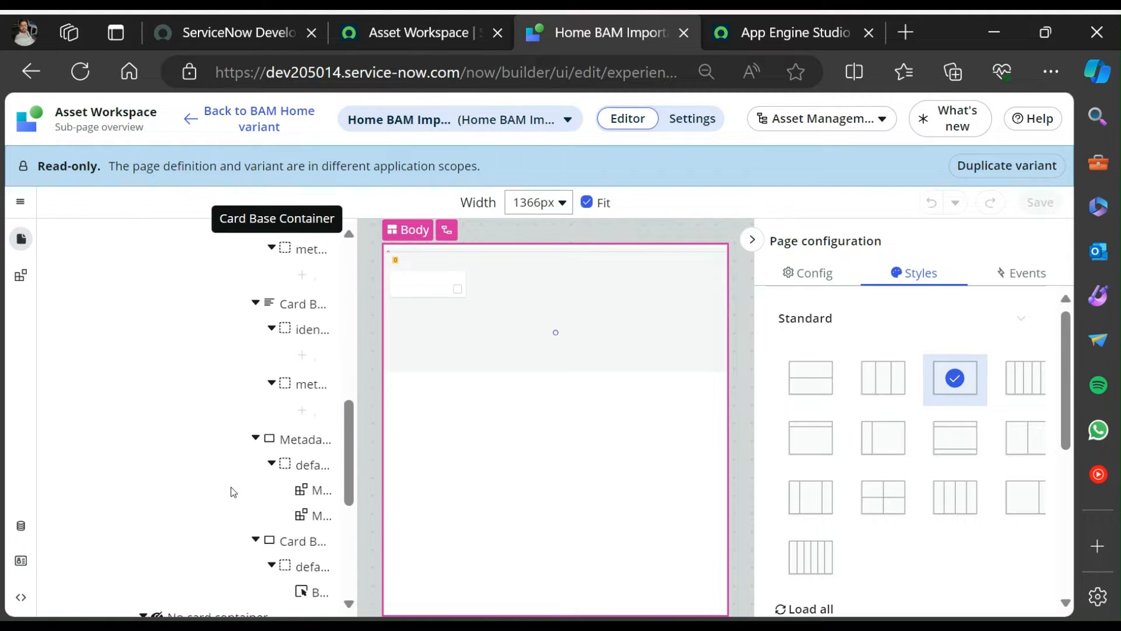
scroll(230, 486, "down", 5)
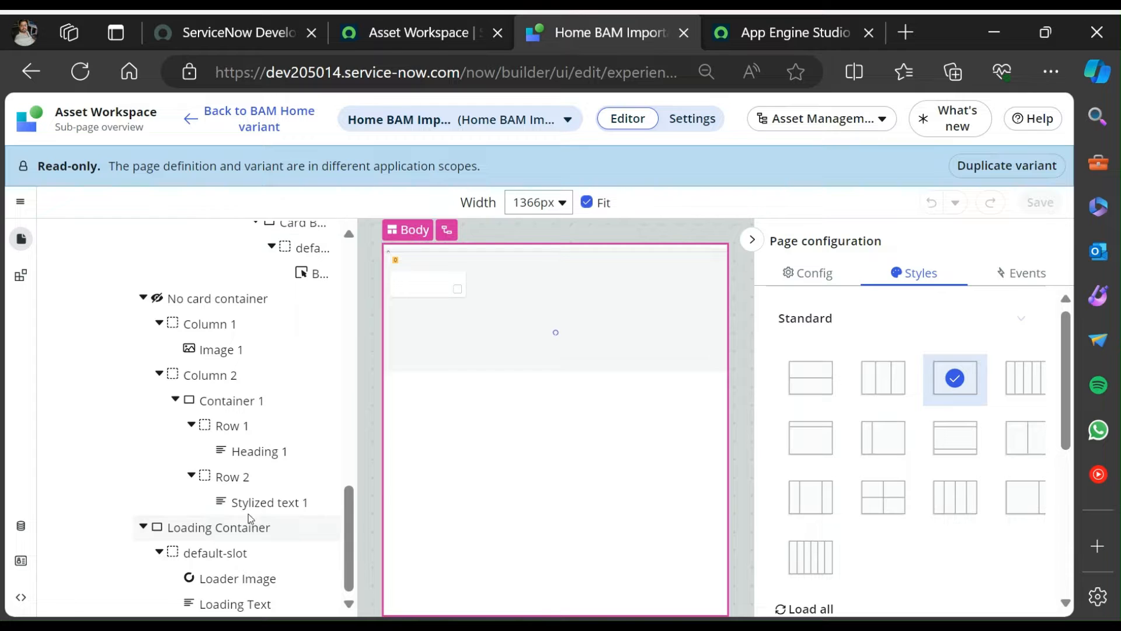
scroll(251, 503, "up", 15)
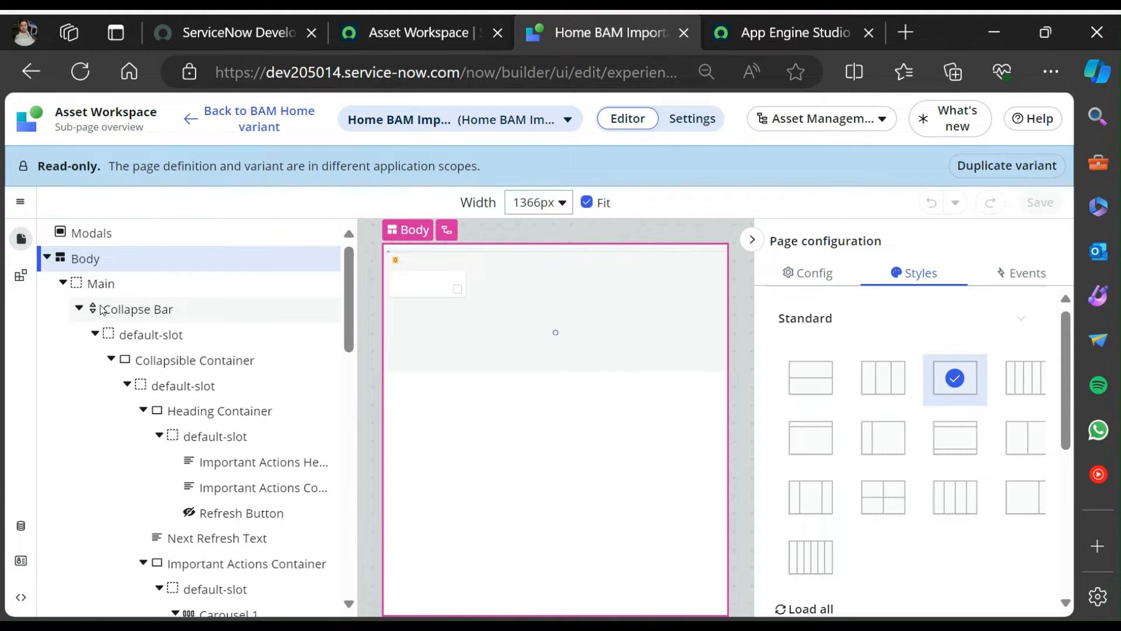
left_click(80, 310)
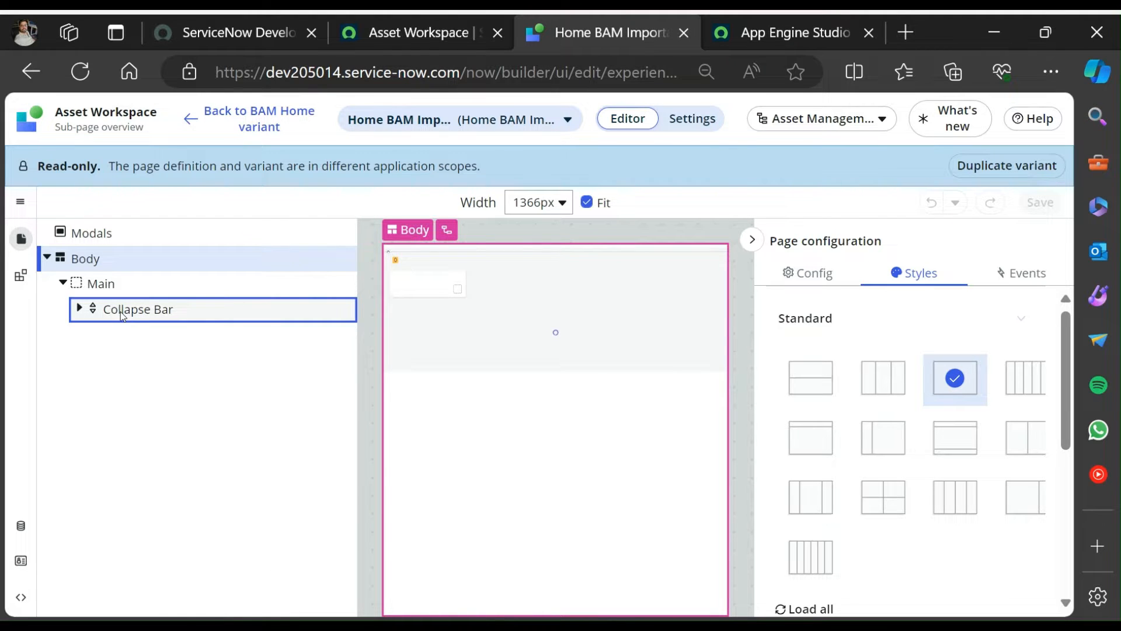
left_click(219, 314)
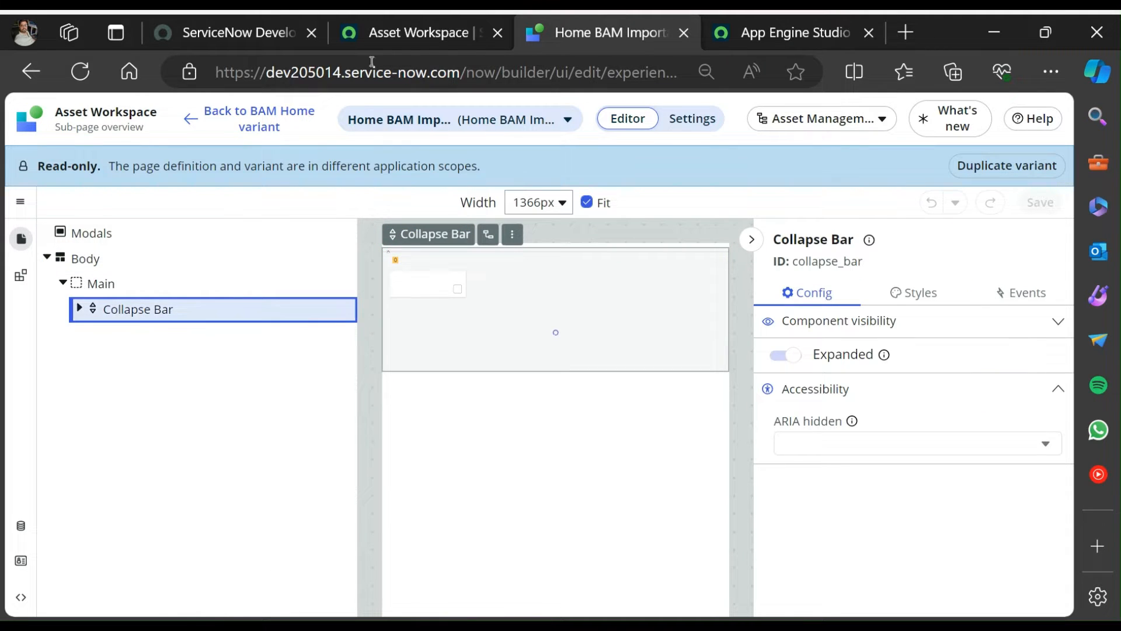
Switch to the live Asset Workspace page and collapse and re-expand the Important Actions section.
left_click(398, 37)
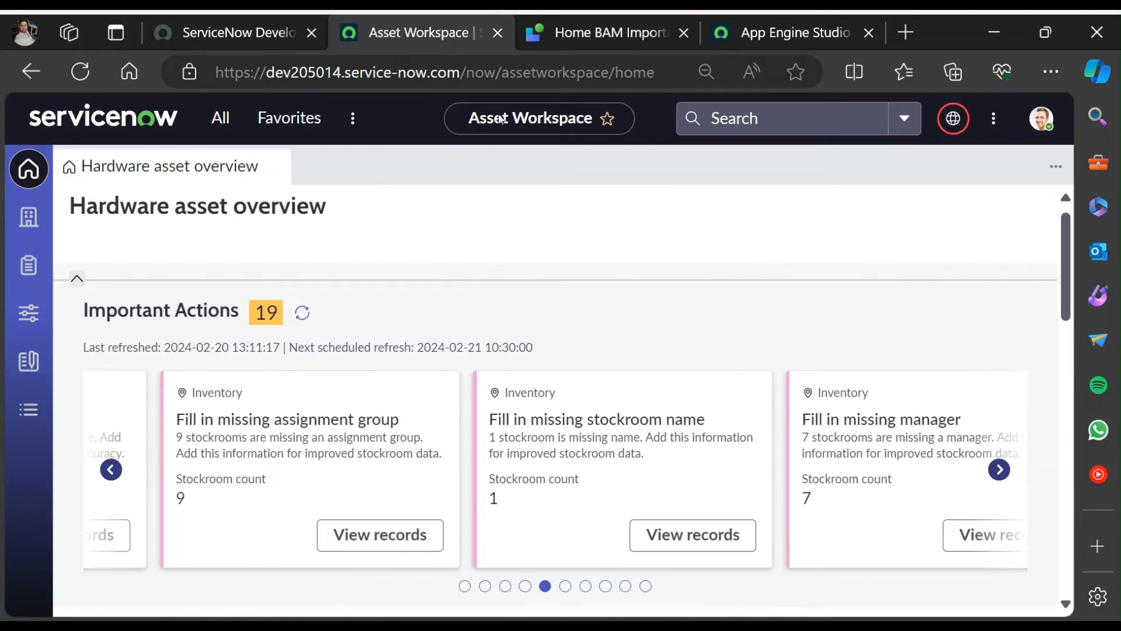
left_click(77, 281)
left_click(77, 281)
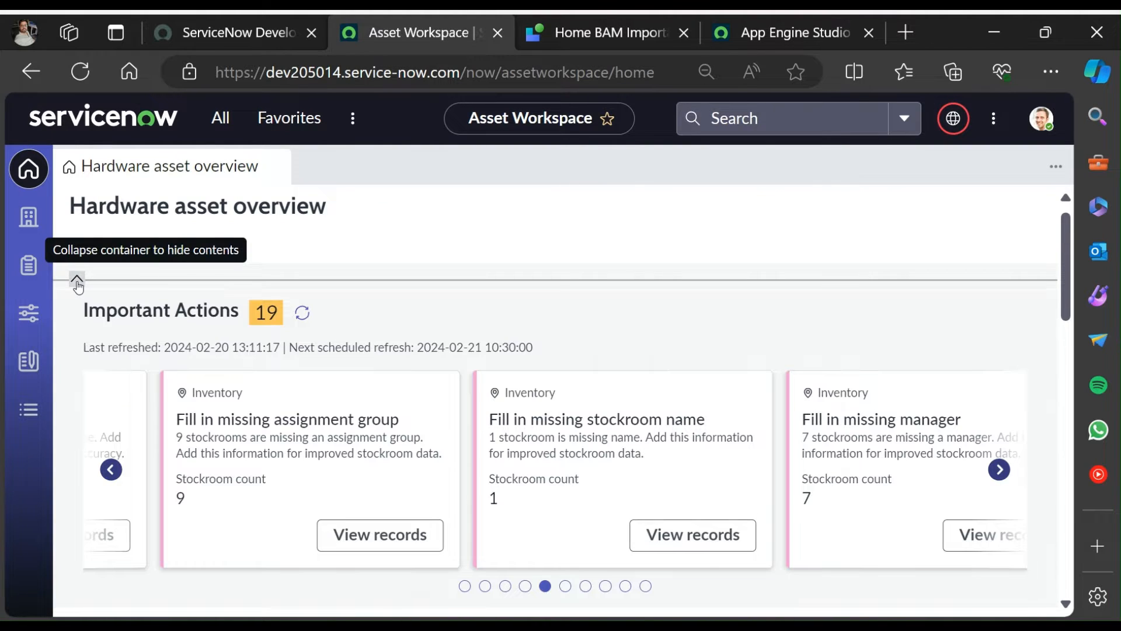
Return to the Home BAM Important actions variant in UI Builder and expand the Collapse Bar branch down through its Collapsible Container.
left_click(615, 35)
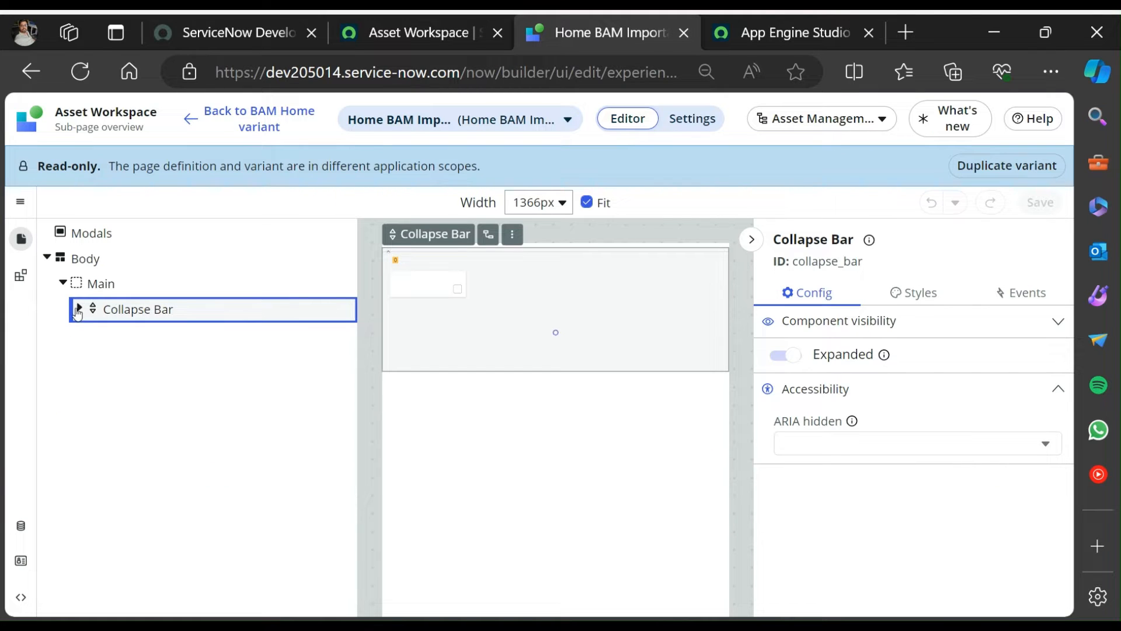
left_click(78, 310)
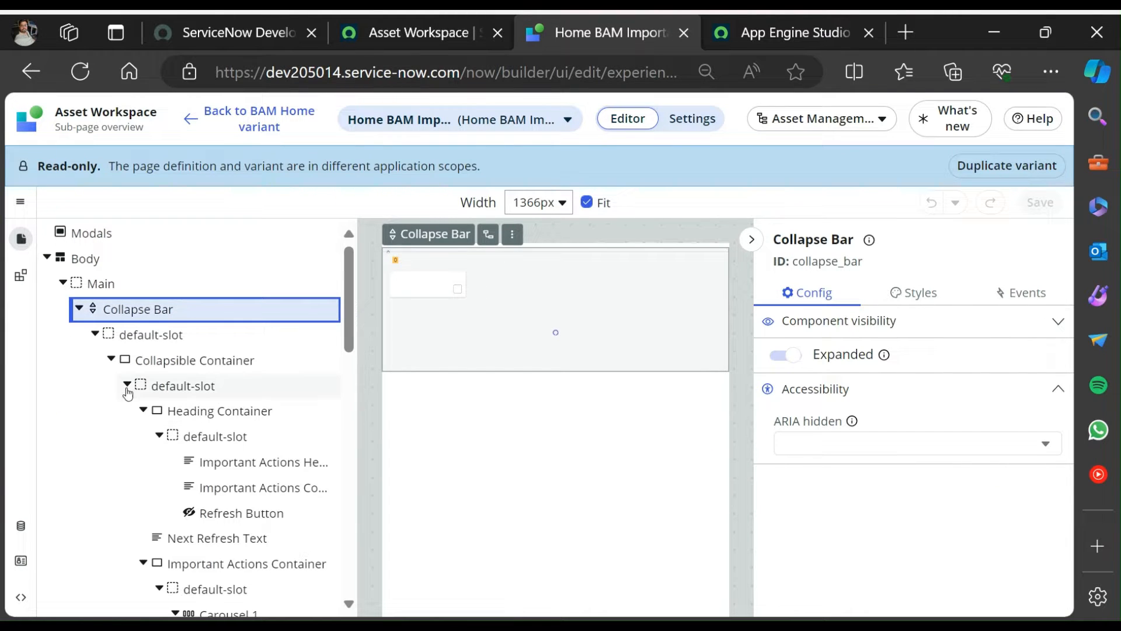
left_click(115, 362)
left_click(115, 362)
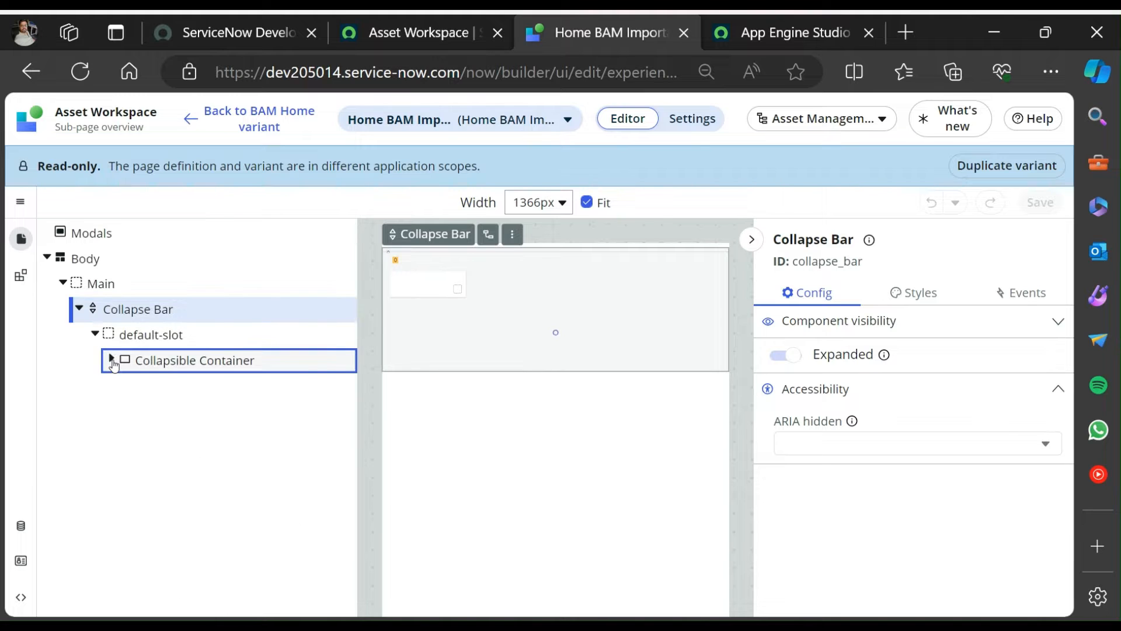
left_click(114, 363)
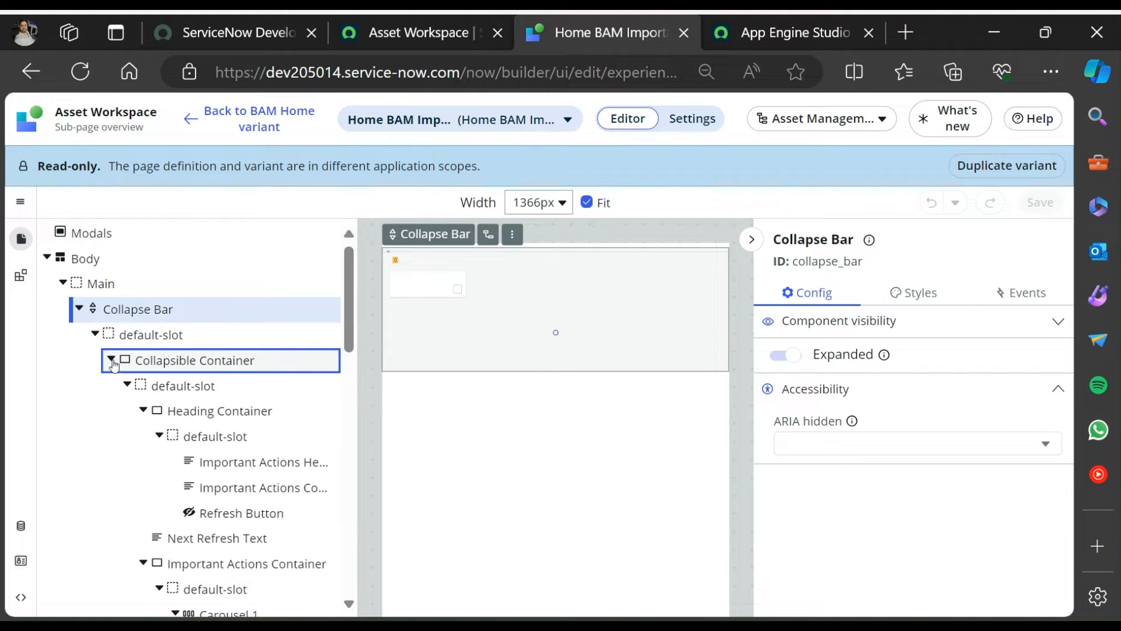
Fold up the Heading, Important Actions, No card and Loading containers under the Collapsible Container's default-slot.
left_click(143, 411)
left_click(143, 461)
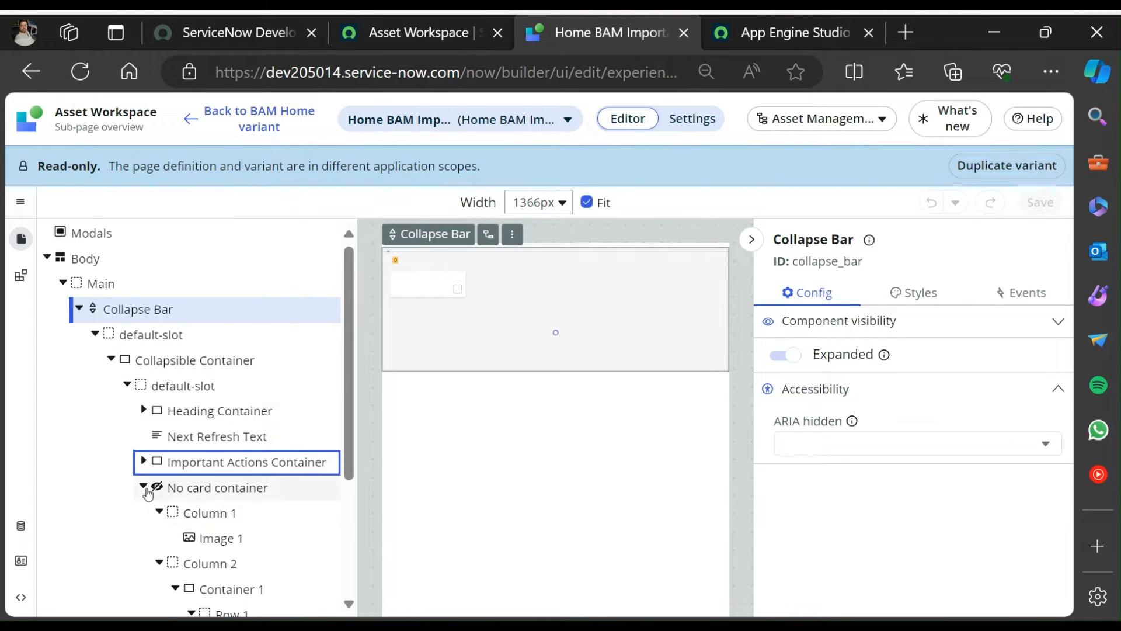
left_click(144, 488)
left_click(144, 512)
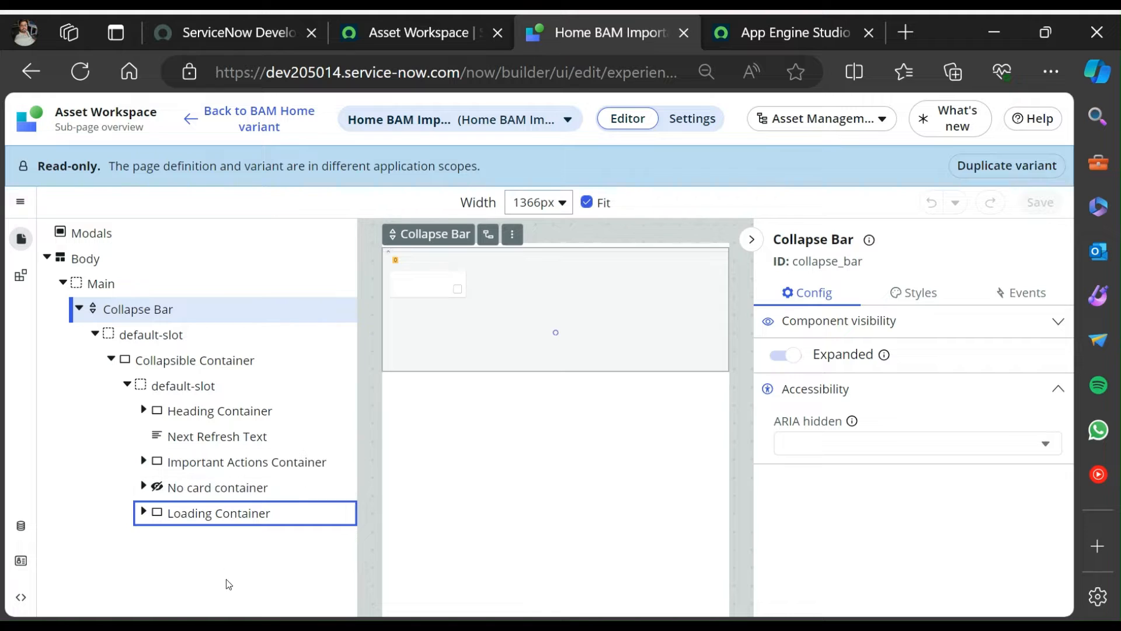
left_click(241, 555)
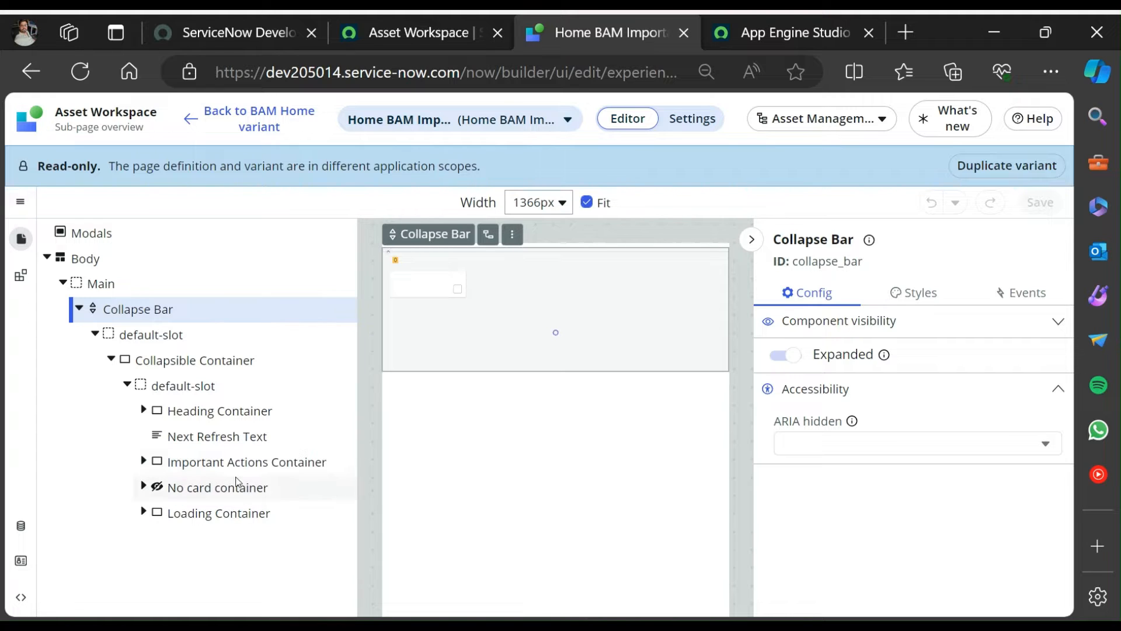
Inspect the Collapsible Container, the Loading Container and its Loader Image, and fold the Loading Container up again.
left_click(219, 364)
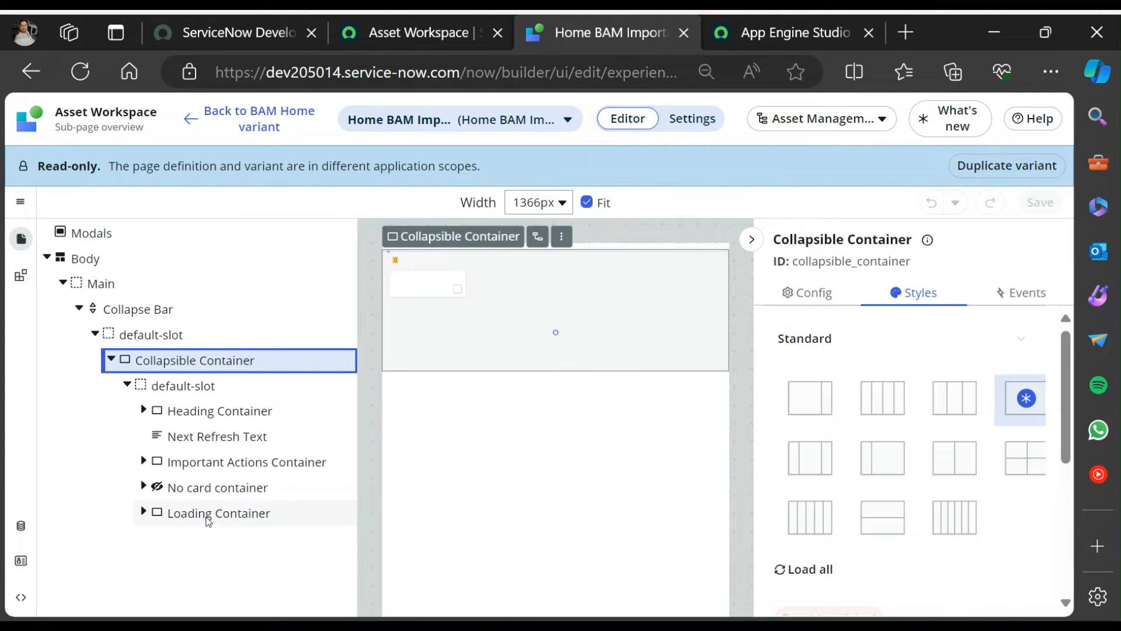
left_click(208, 517)
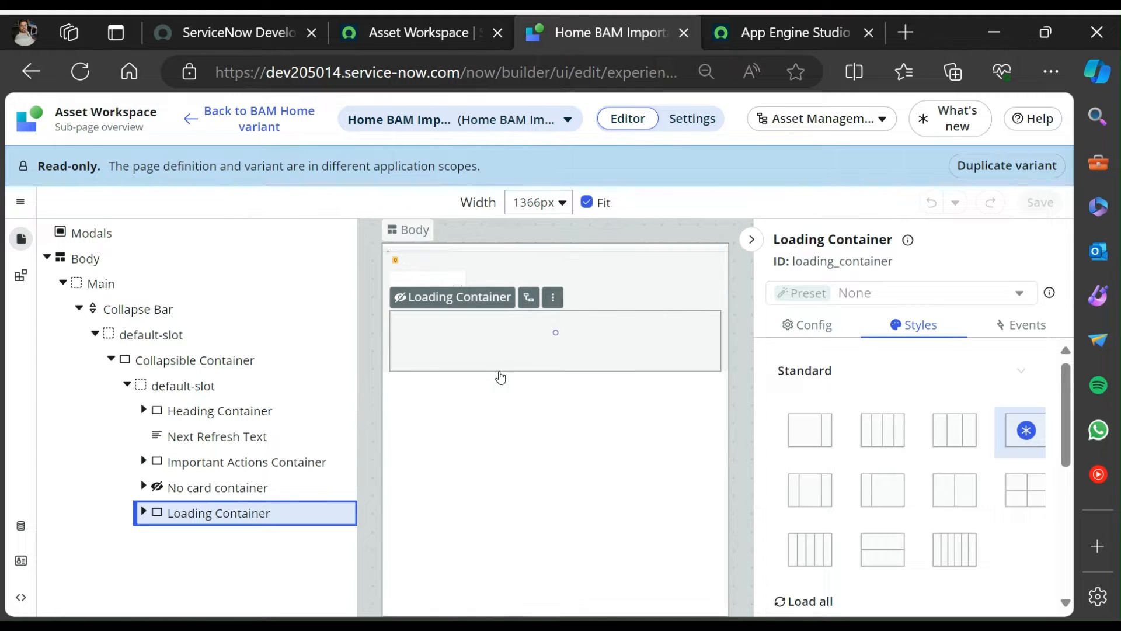
left_click(143, 513)
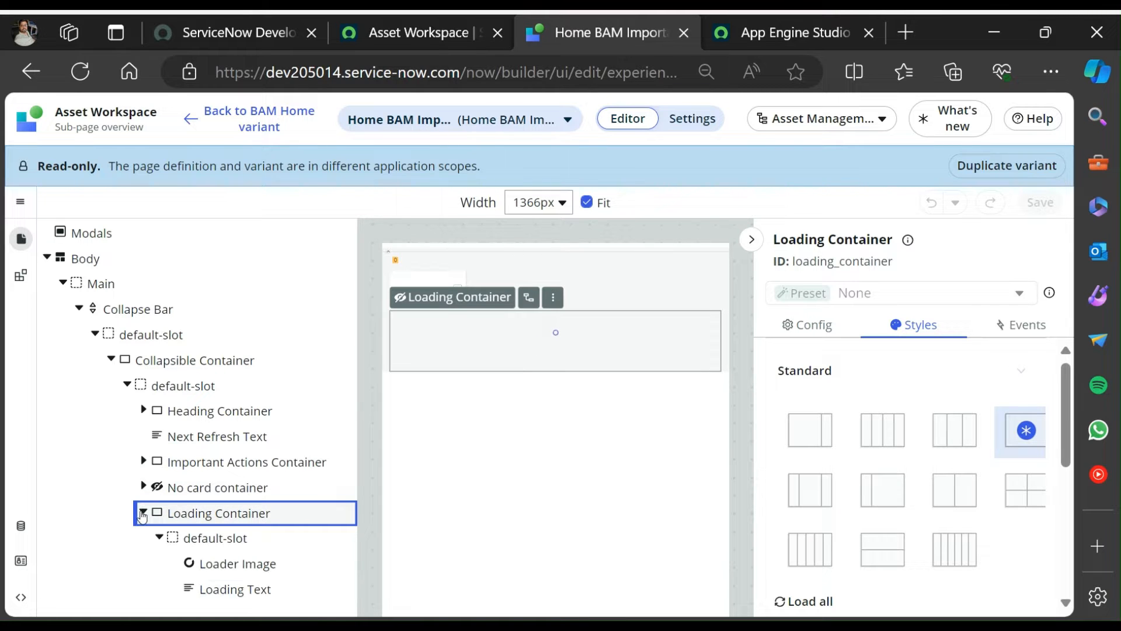
left_click(249, 556)
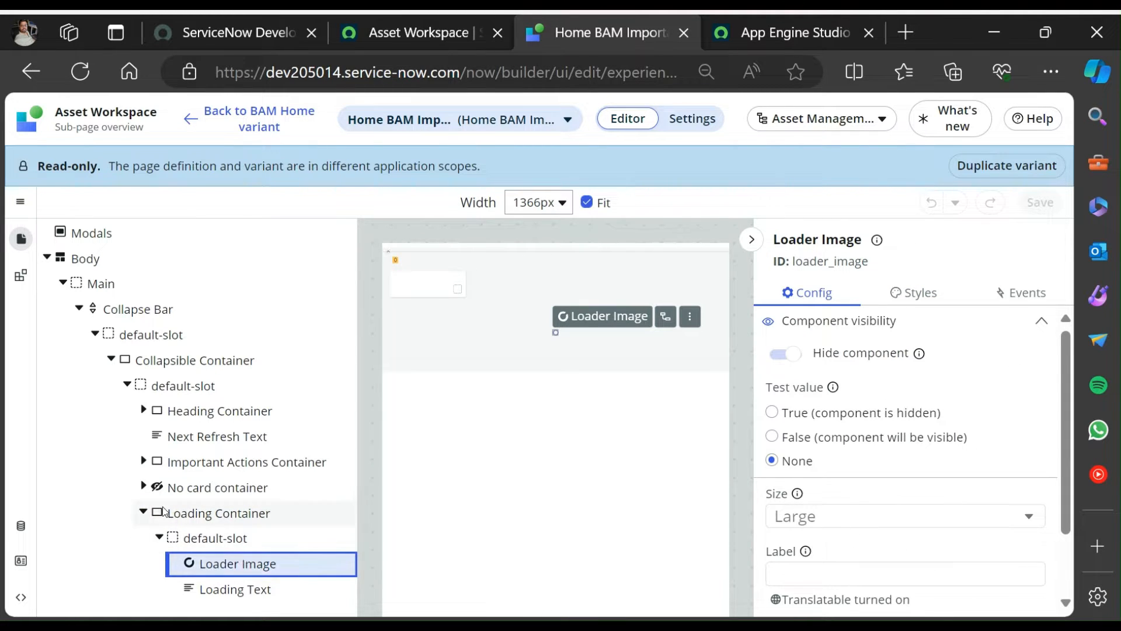
left_click(145, 512)
Expand the No card container and examine the image source and layout configuration of Image 1 in Column 1.
left_click(218, 490)
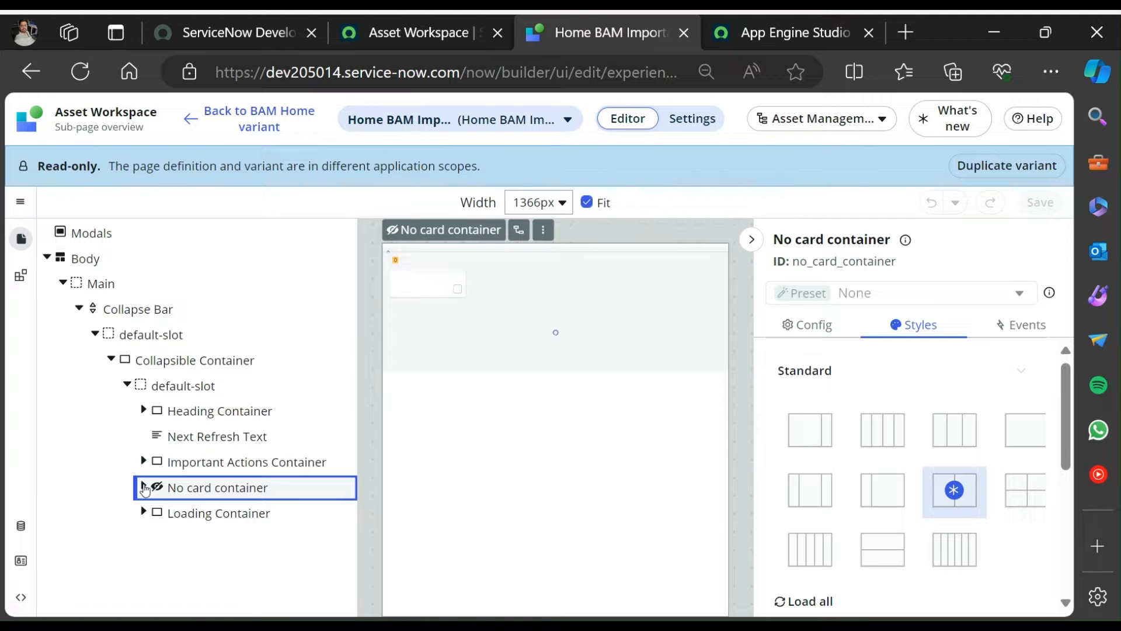
left_click(145, 489)
scroll(230, 499, "down", 1)
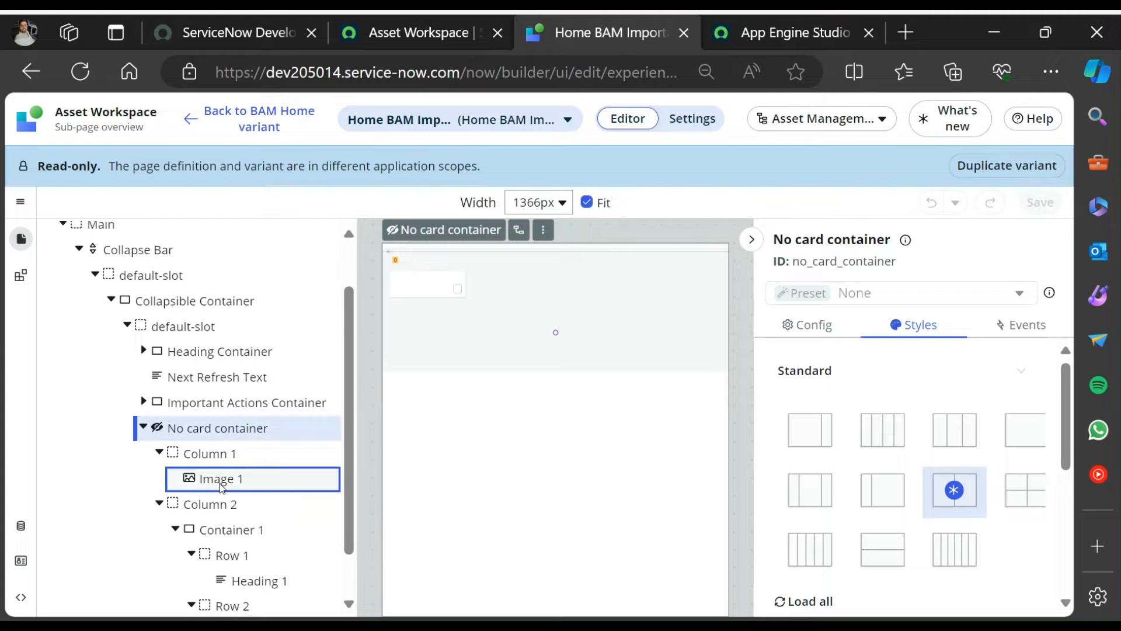
left_click(222, 488)
scroll(874, 491, "down", 1)
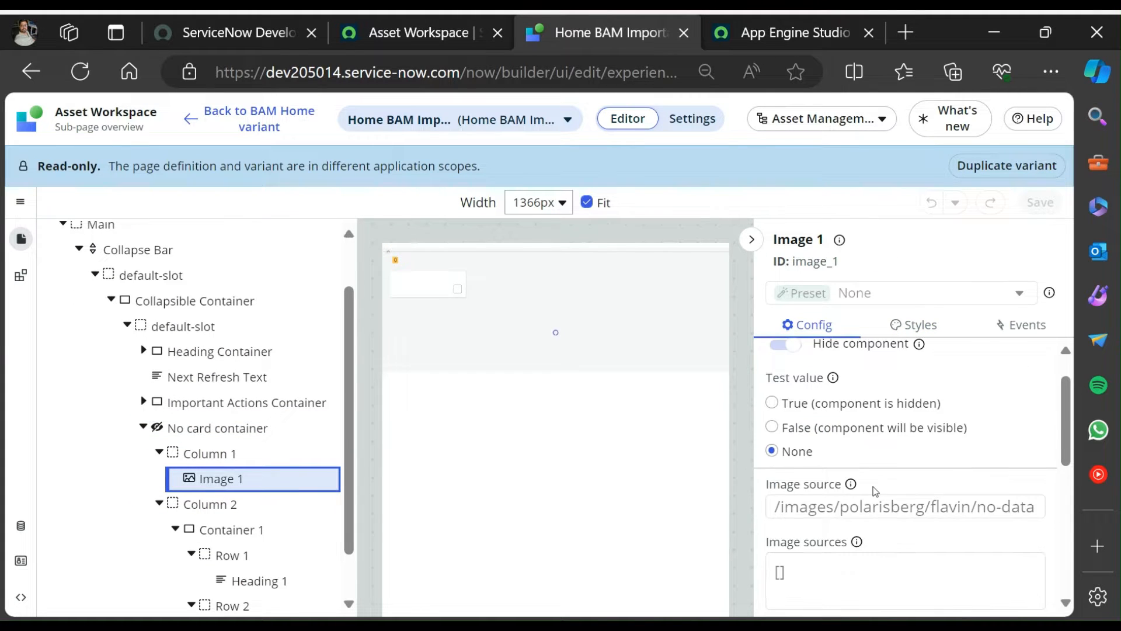
scroll(875, 491, "down", 1)
scroll(930, 486, "down", 3)
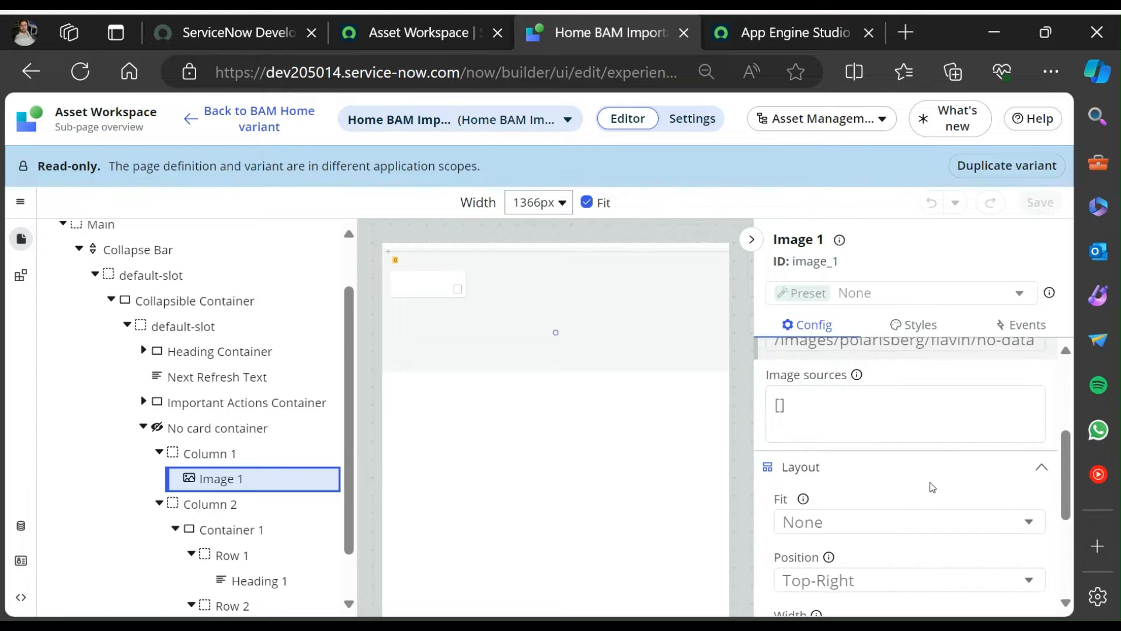
scroll(932, 487, "down", 3)
scroll(248, 505, "down", 1)
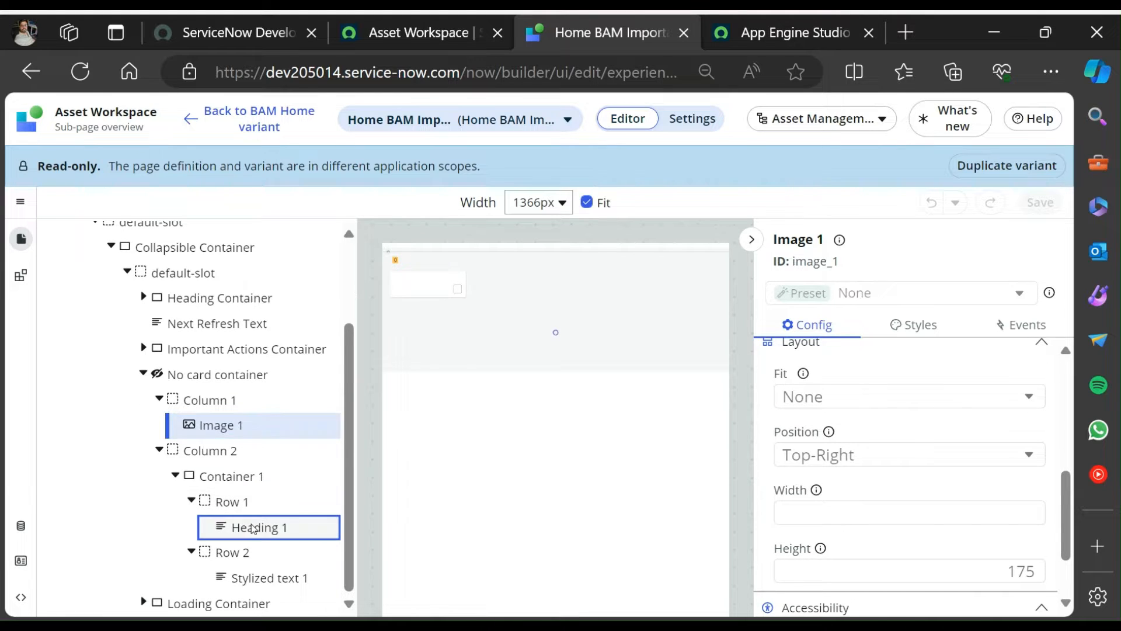
Examine the label of Heading 1 and the text of Stylized text 1 in the No card container's Column 2.
left_click(253, 529)
scroll(931, 484, "down", 3)
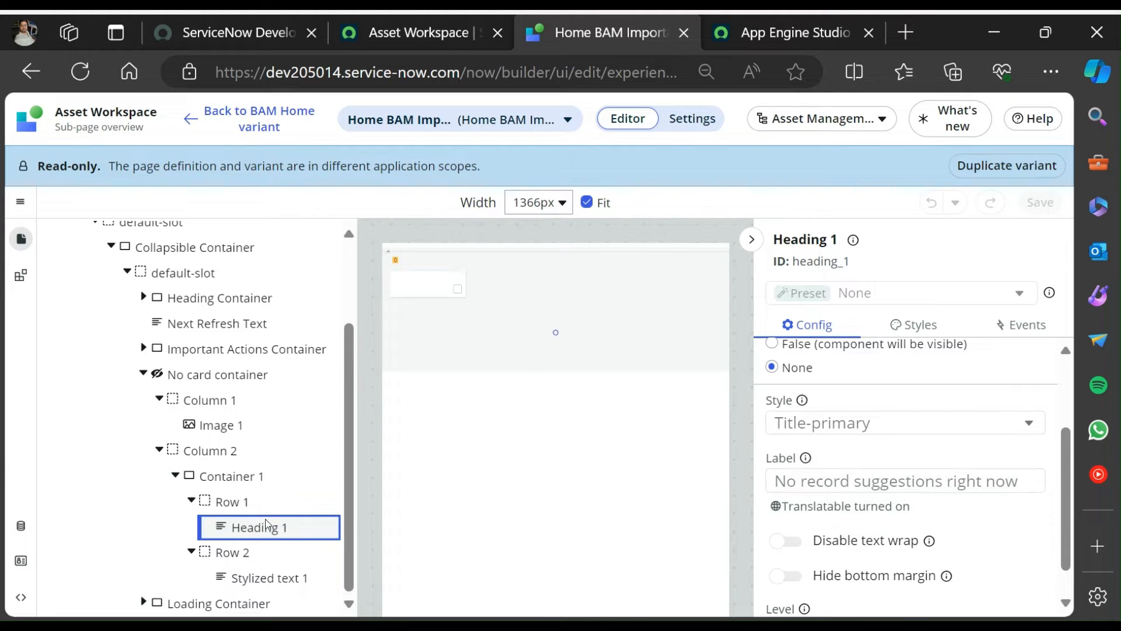
left_click(266, 577)
scroll(927, 503, "down", 2)
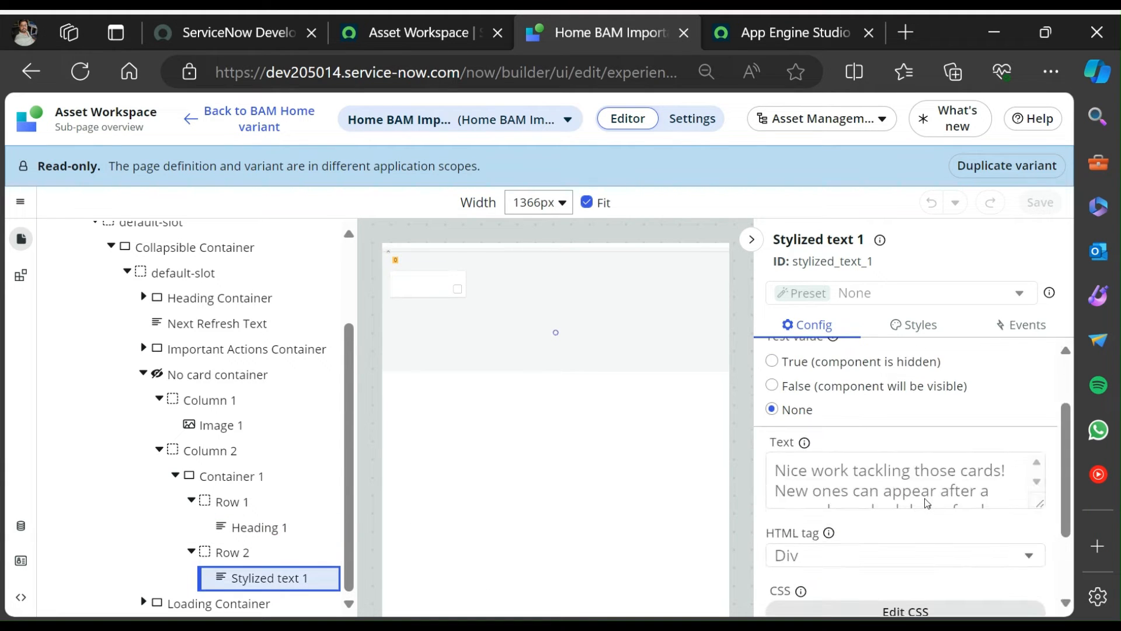
scroll(929, 483, "down", 1)
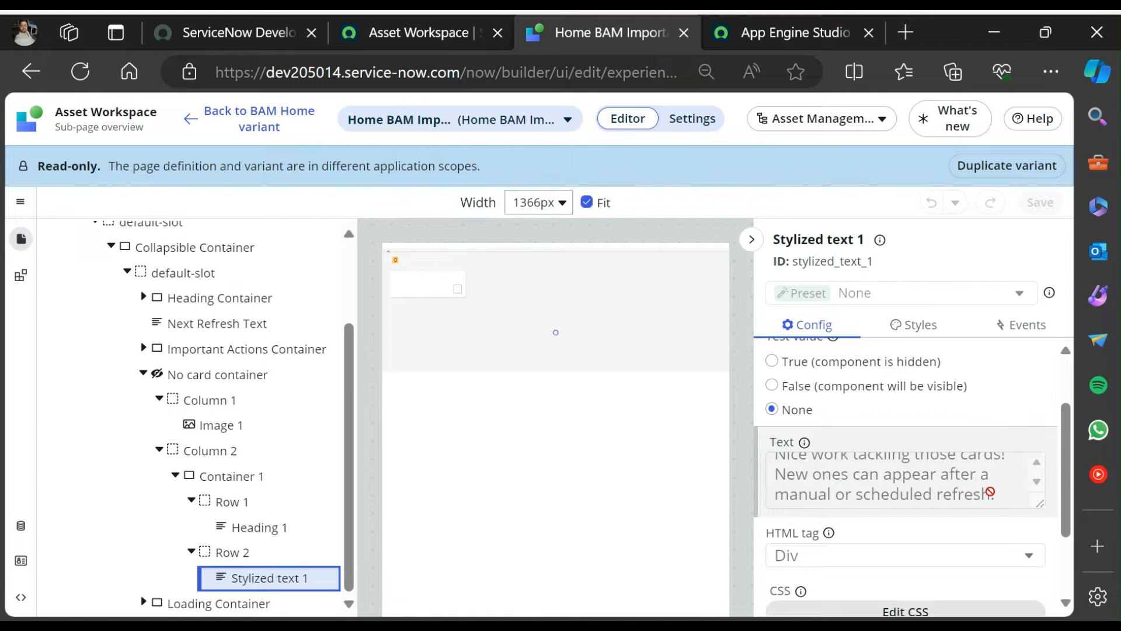
scroll(265, 485, "up", 2)
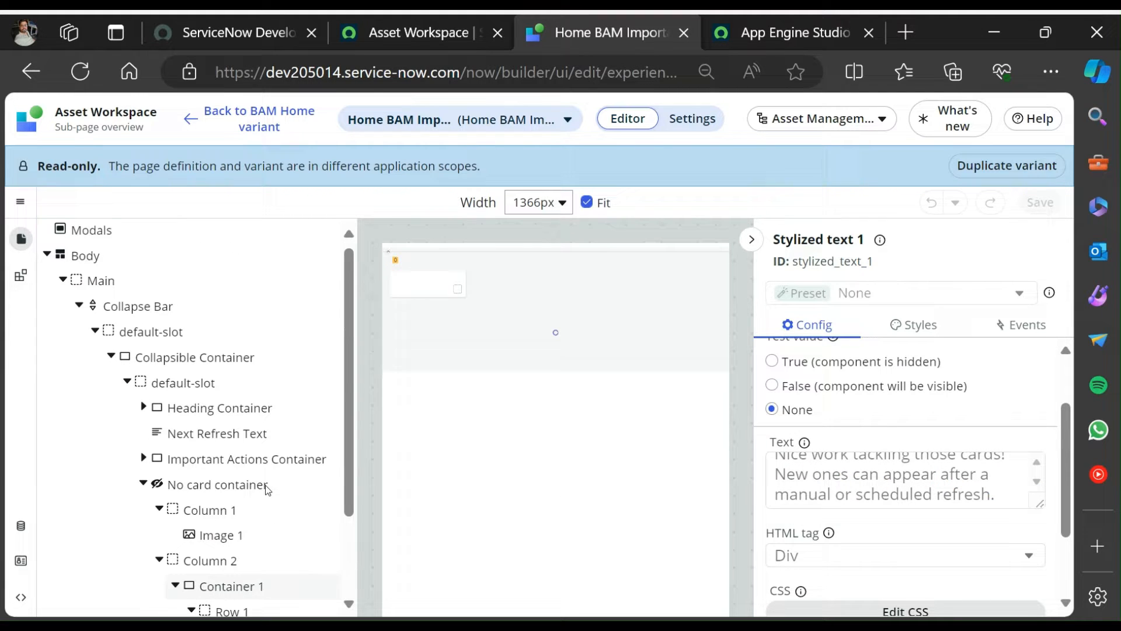
Select the No card container and examine its layout and CSS styles.
left_click(227, 494)
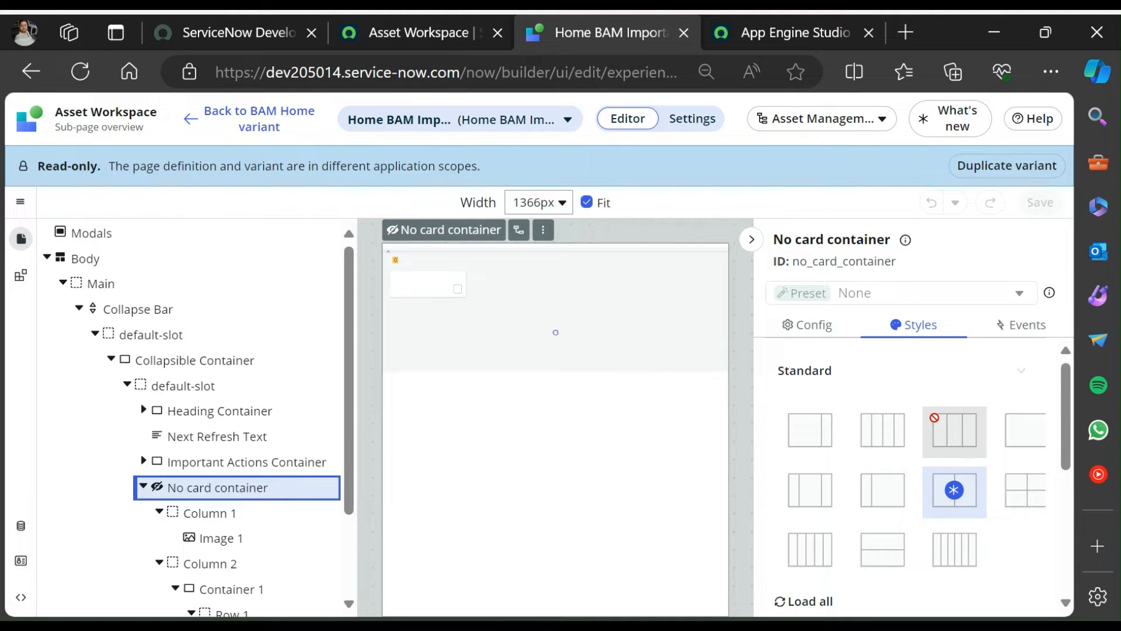
scroll(933, 418, "down", 4)
scroll(933, 418, "down", 1)
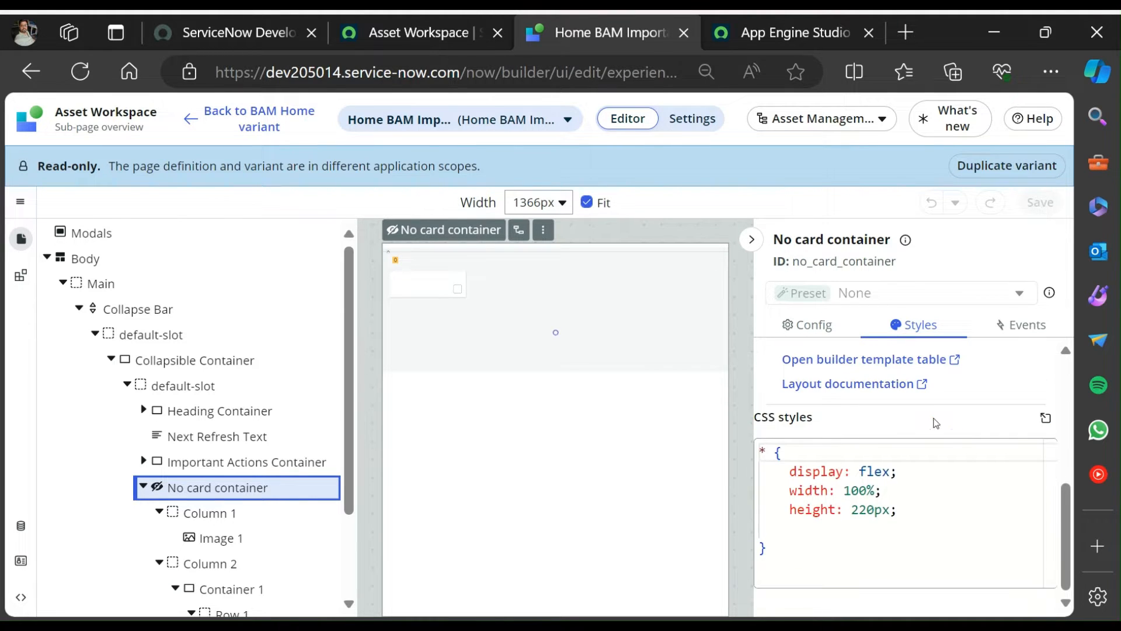
scroll(933, 418, "up", 5)
Open the No card container's Hide component script, read its evaluateProperty condition and close it without changes.
left_click(815, 324)
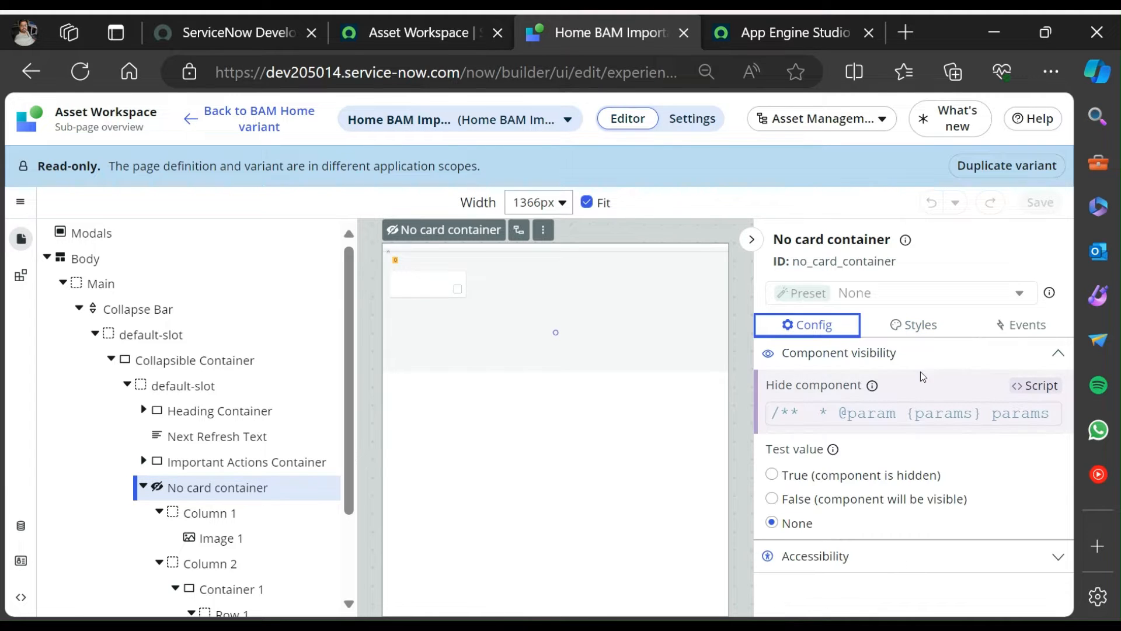
left_click(917, 414)
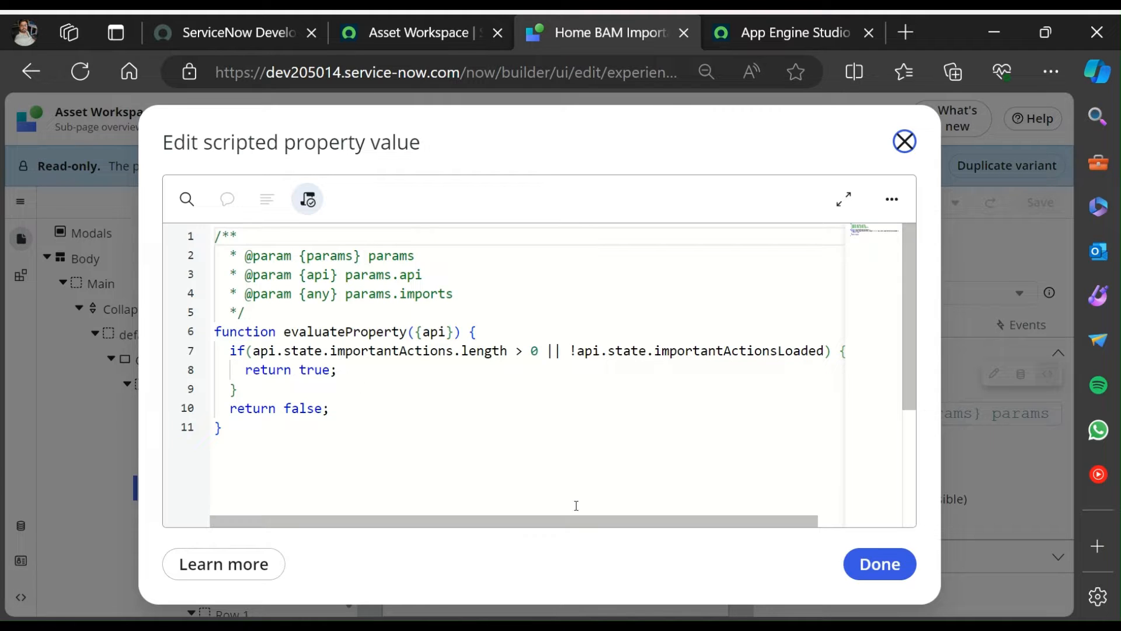
left_click_drag(573, 520, 494, 530)
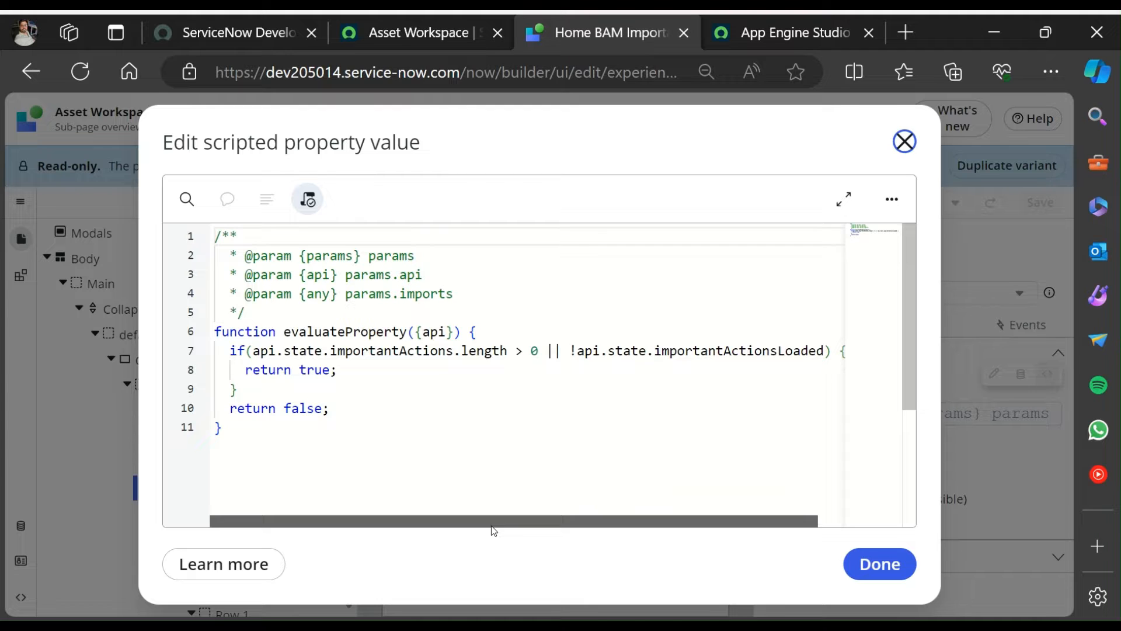
left_click_drag(498, 530, 675, 528)
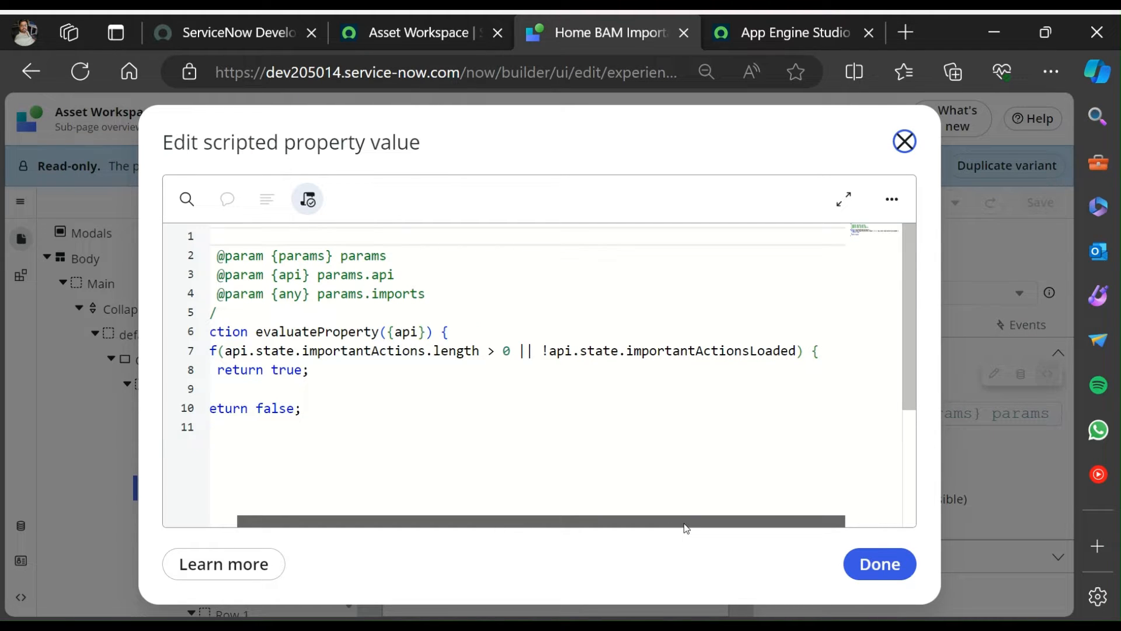
left_click_drag(590, 521, 563, 520)
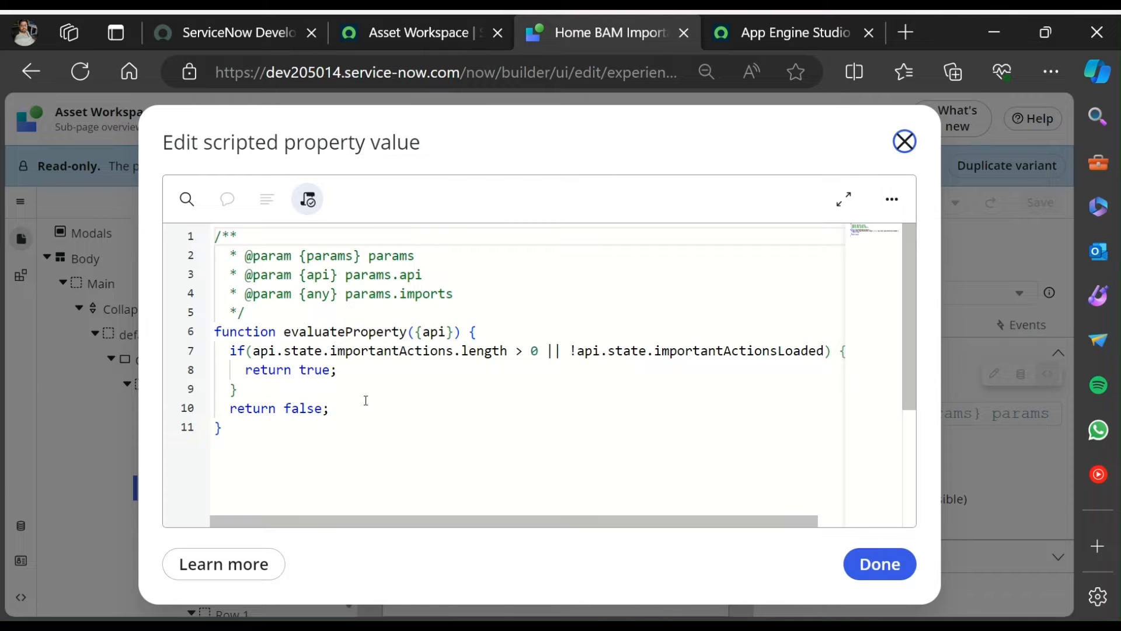
double_click(905, 141)
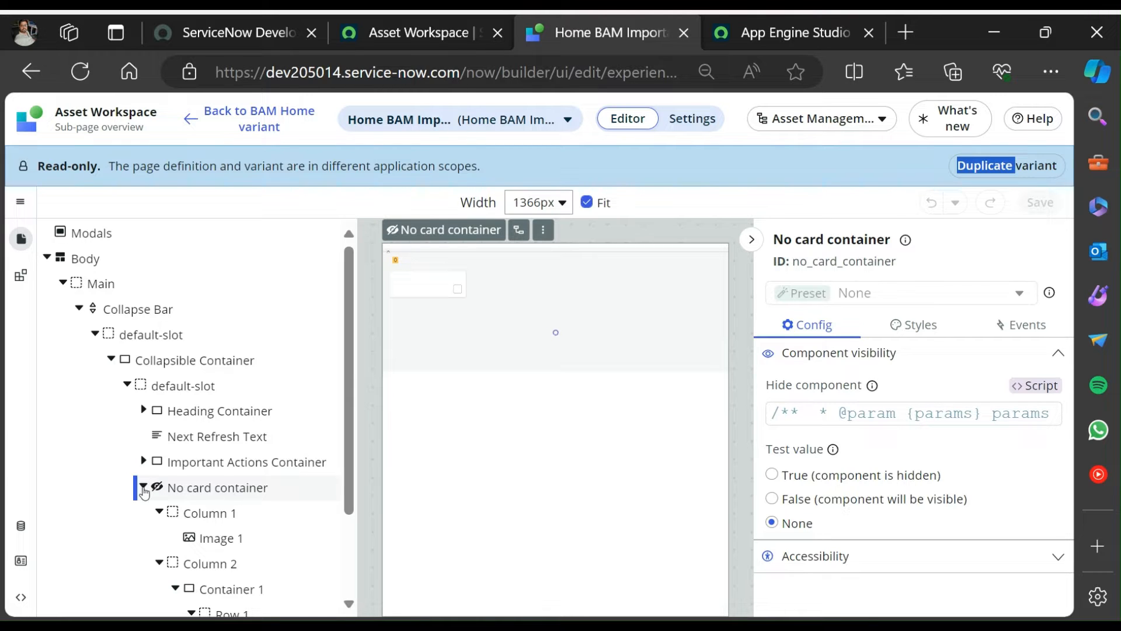
Fold up the No card container and inspect the Important Actions Container and the Heading Container.
left_click(143, 488)
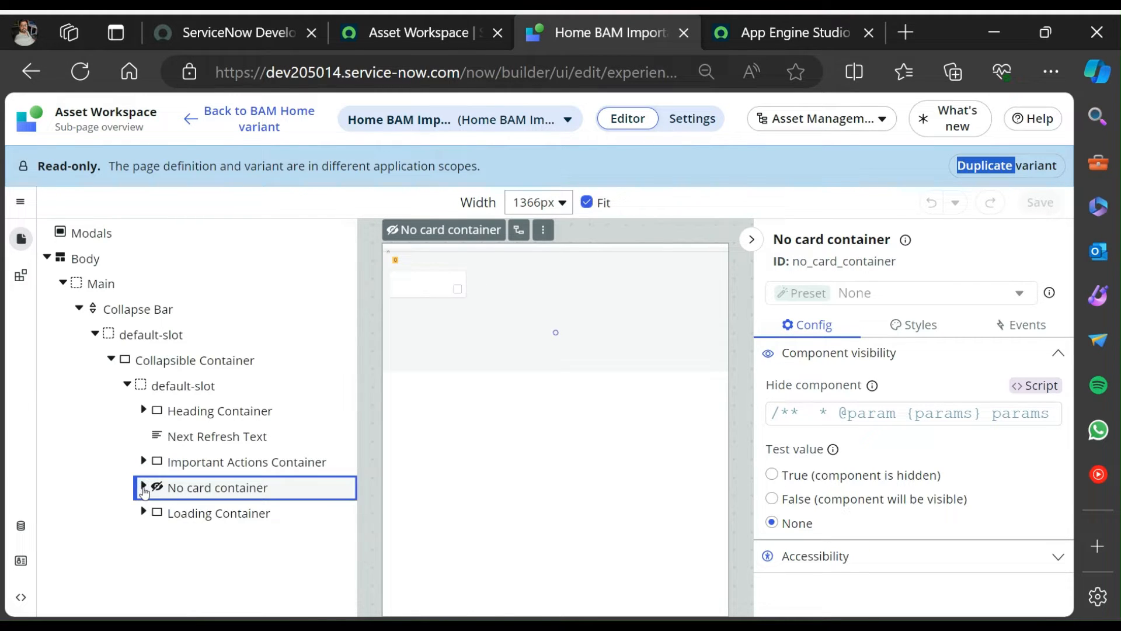
left_click(243, 465)
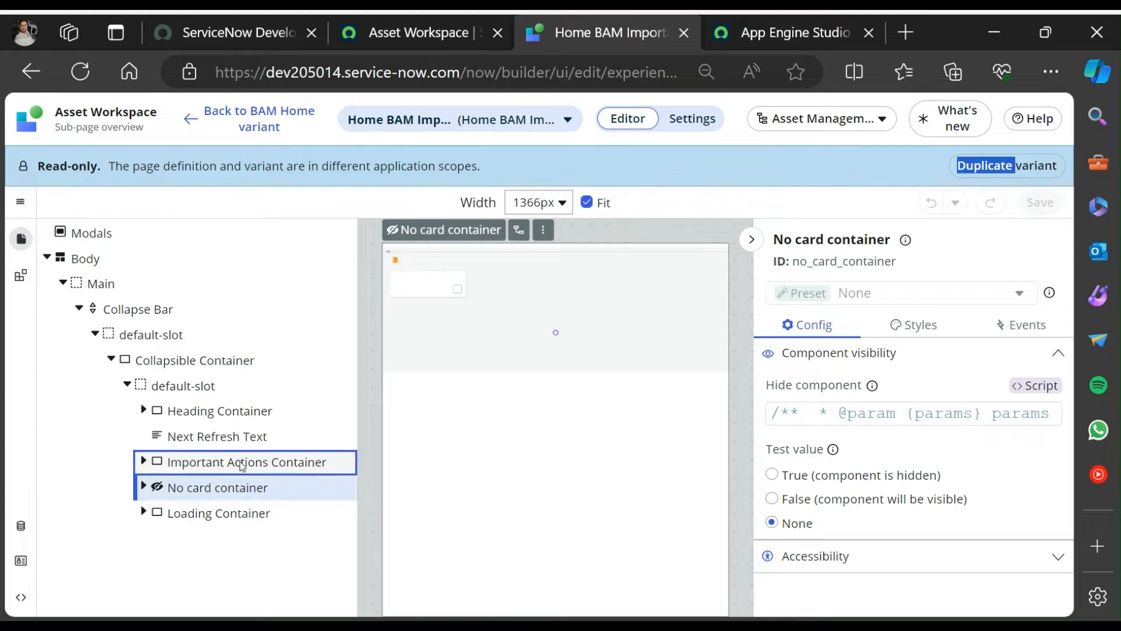
left_click(221, 412)
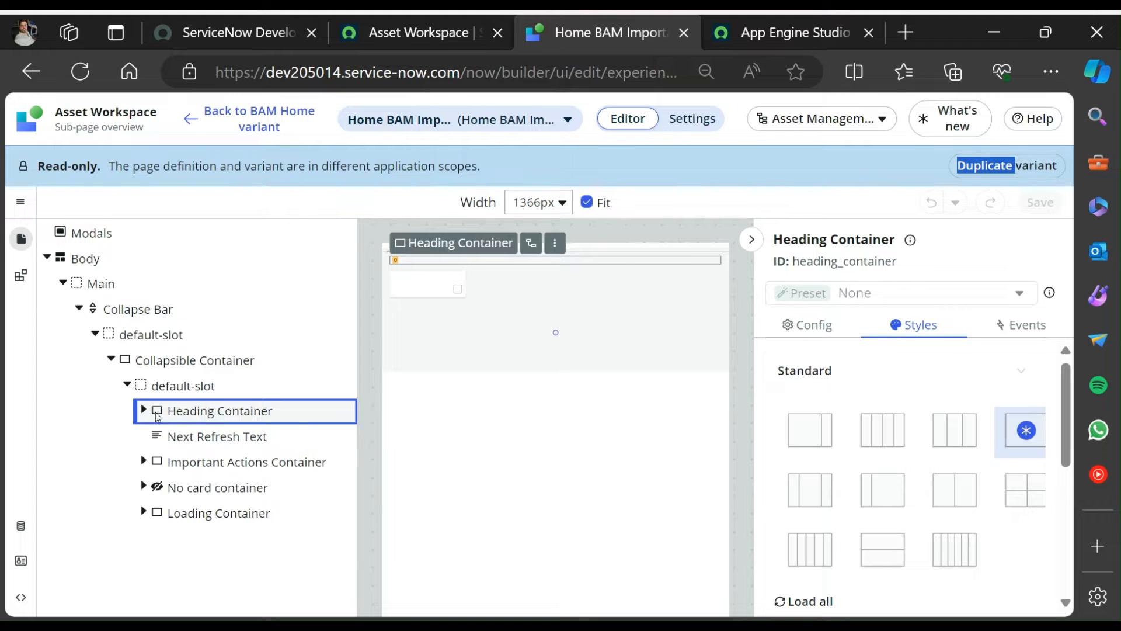
Switch to the live Asset Workspace page and highlight the Important Actions heading, count and refresh text.
left_click(419, 33)
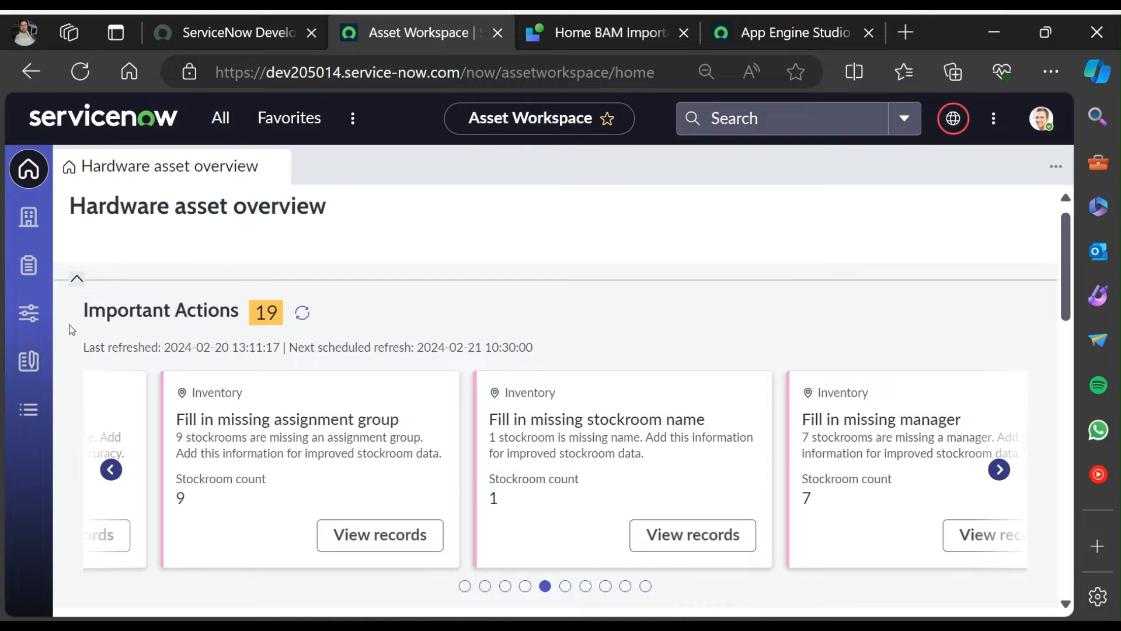
left_click_drag(92, 312, 523, 363)
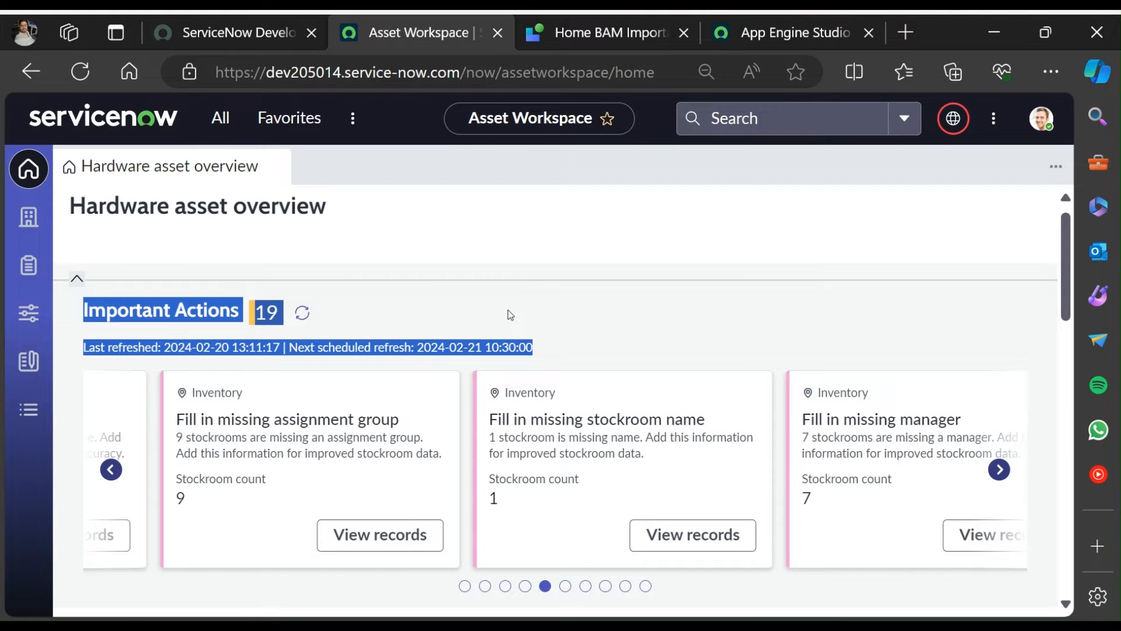
Return to the UI Builder page, expand the Heading Container, and compare its Important Actions Heading with the heading on the live Asset Workspace page.
left_click(614, 32)
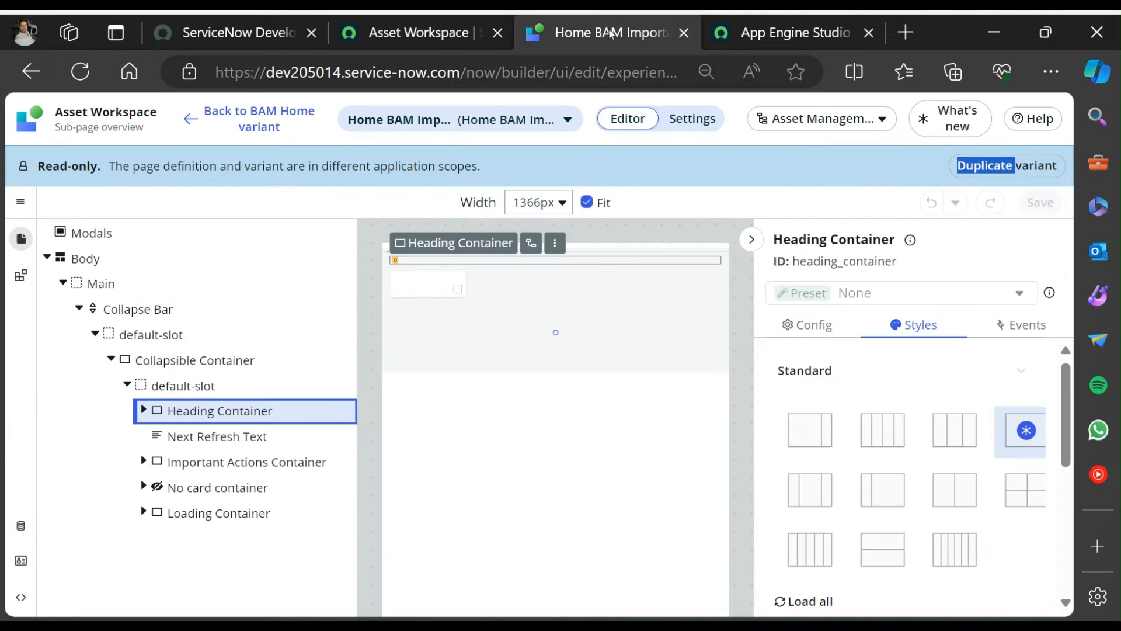
left_click(142, 410)
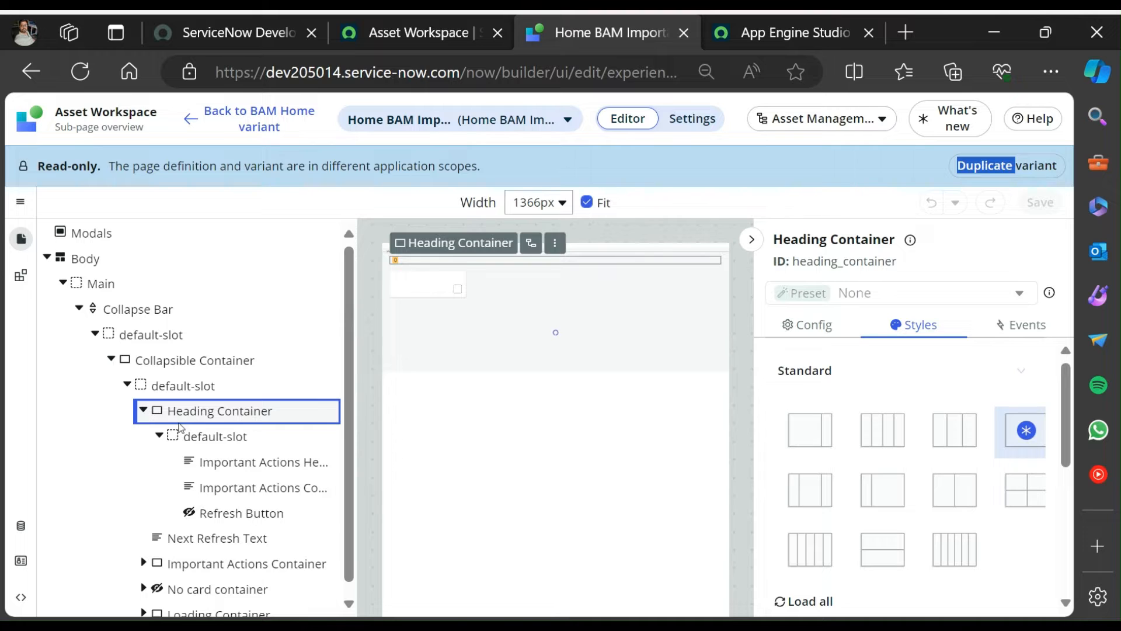
left_click(254, 467)
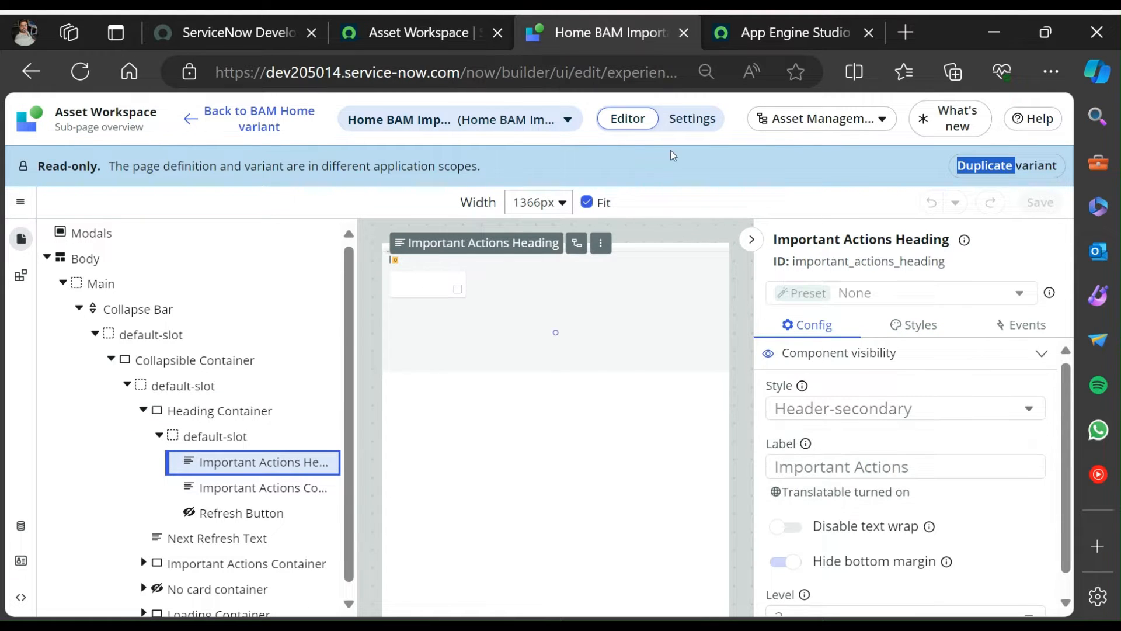
left_click(414, 38)
left_click(166, 302)
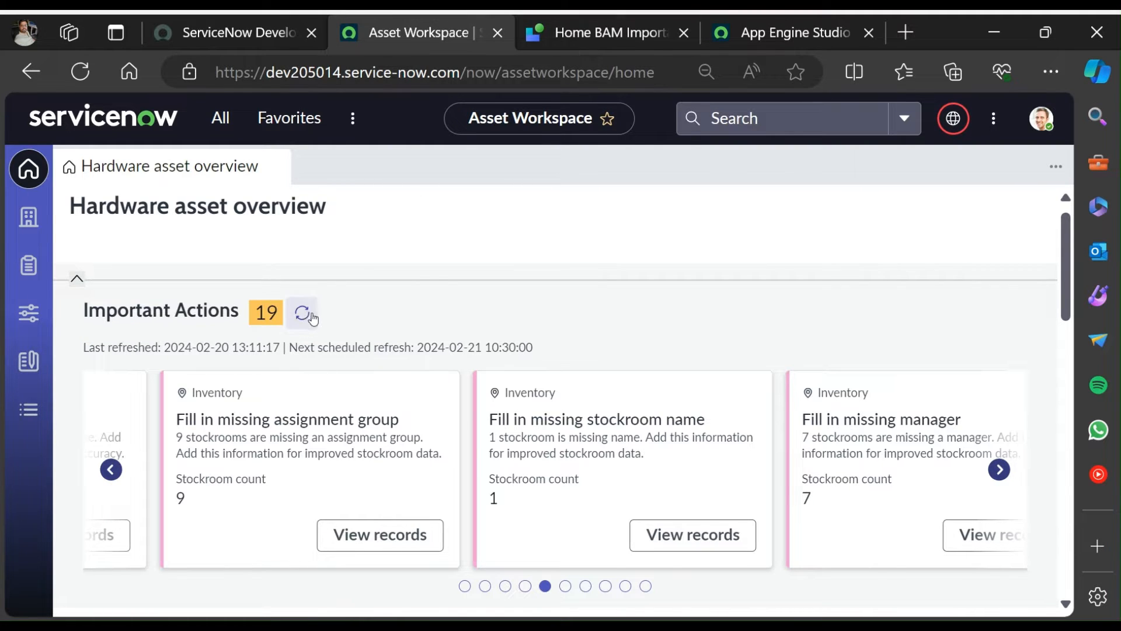
Select the Important Actions Count text in UI Builder, examine its configuration, and compare it with the count badge on the live Asset Workspace page.
left_click(577, 31)
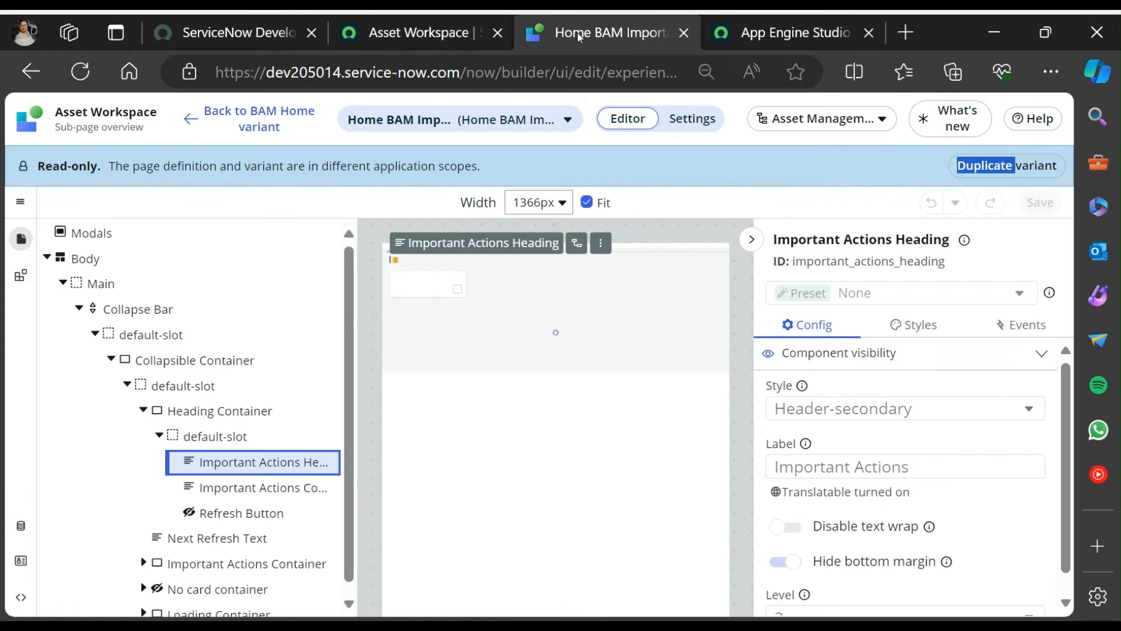
left_click(264, 489)
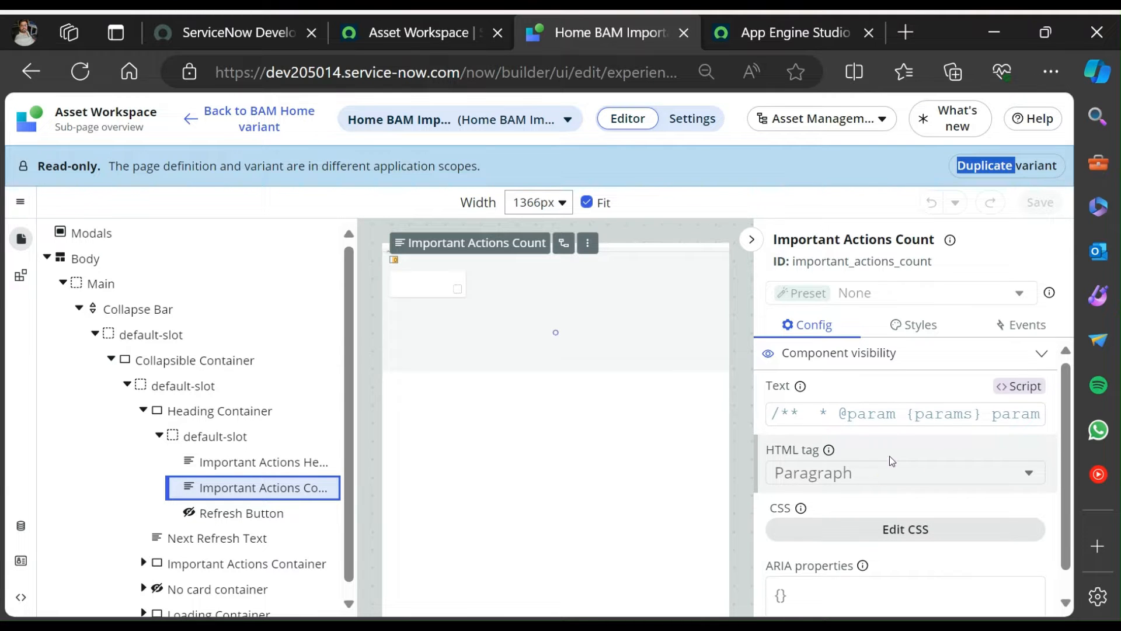
left_click(428, 33)
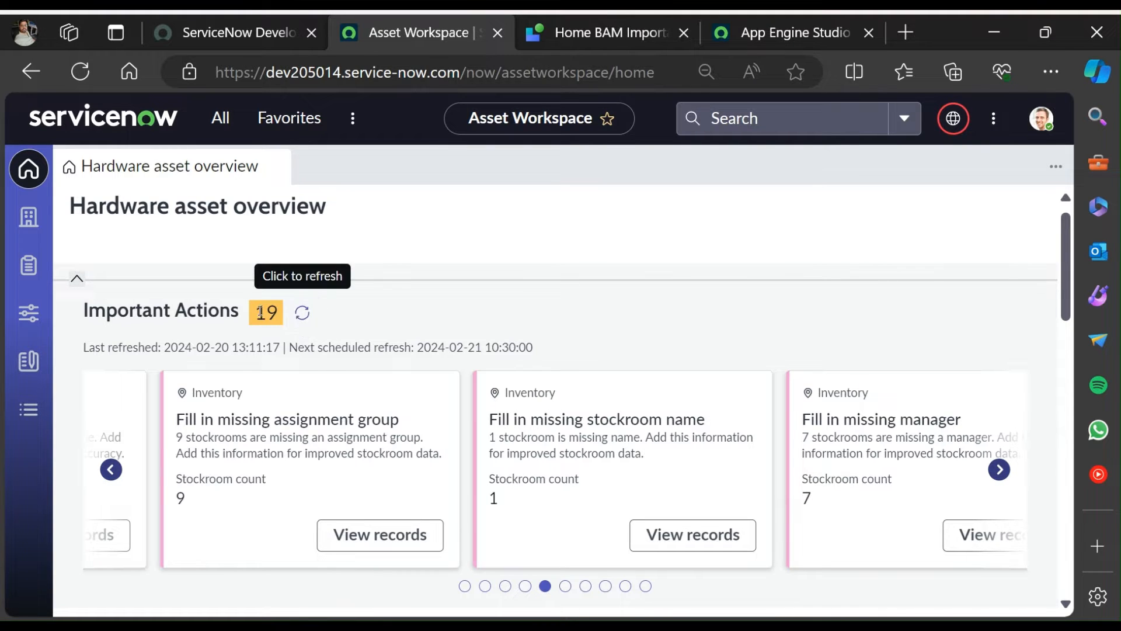
left_click(601, 43)
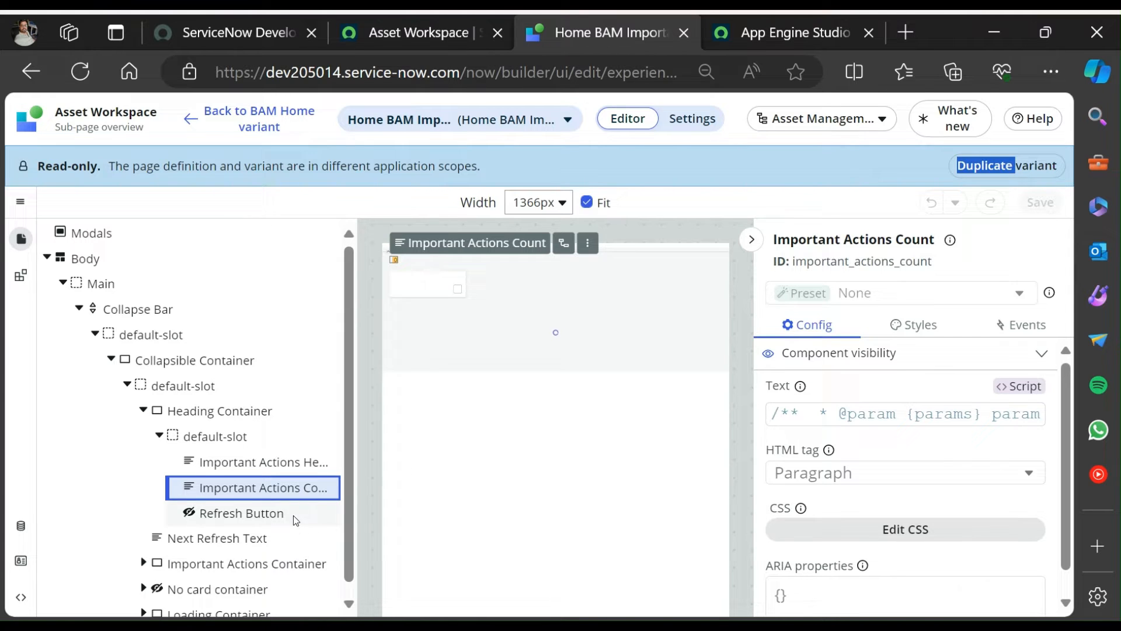
left_click(438, 28)
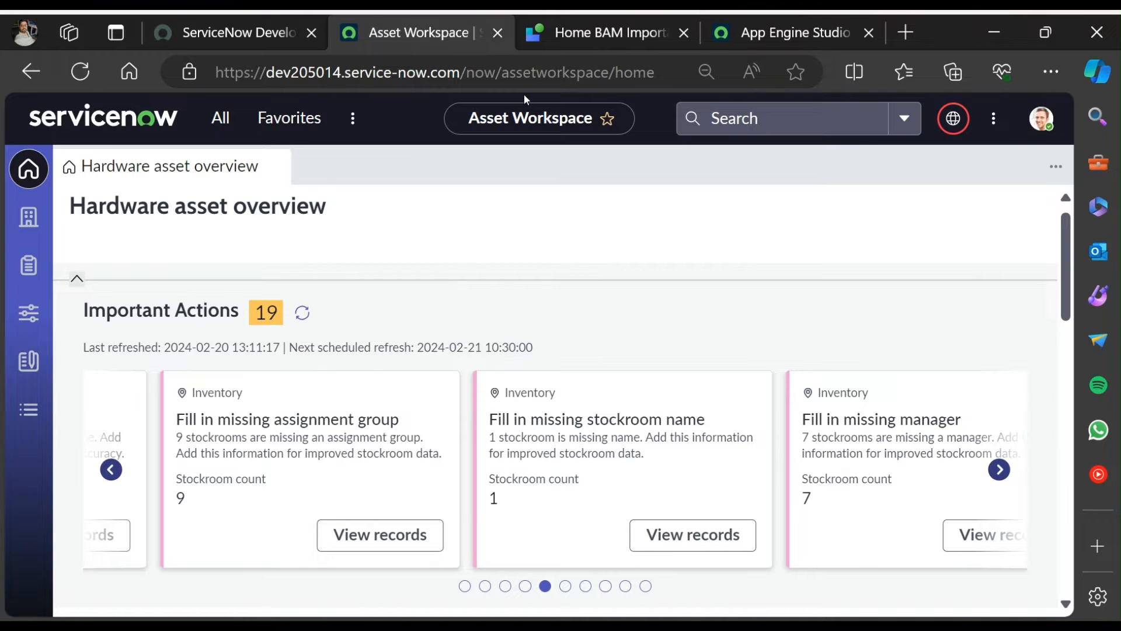
Select the Refresh Button in UI Builder, compare it with the live refresh icon, and examine its event handlers.
left_click(573, 34)
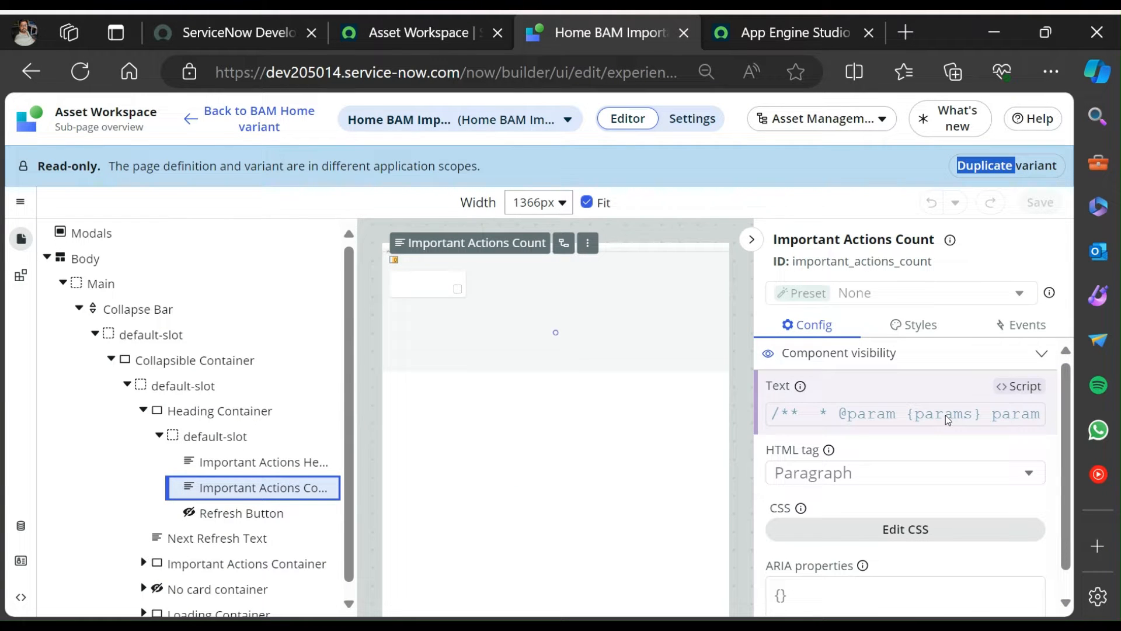
left_click(257, 516)
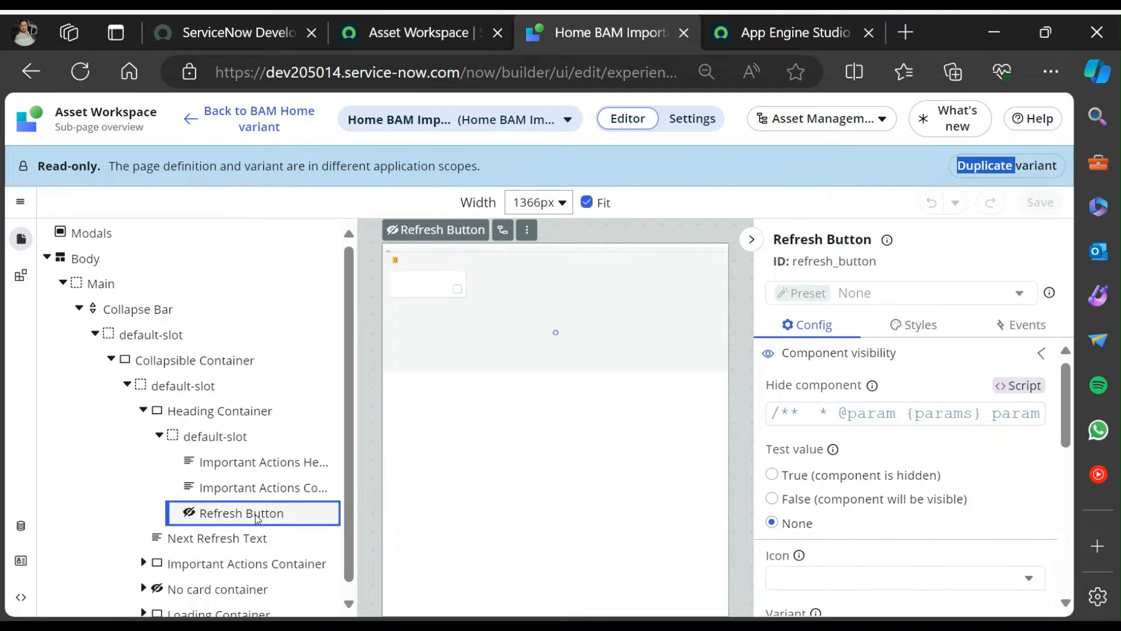
left_click(401, 34)
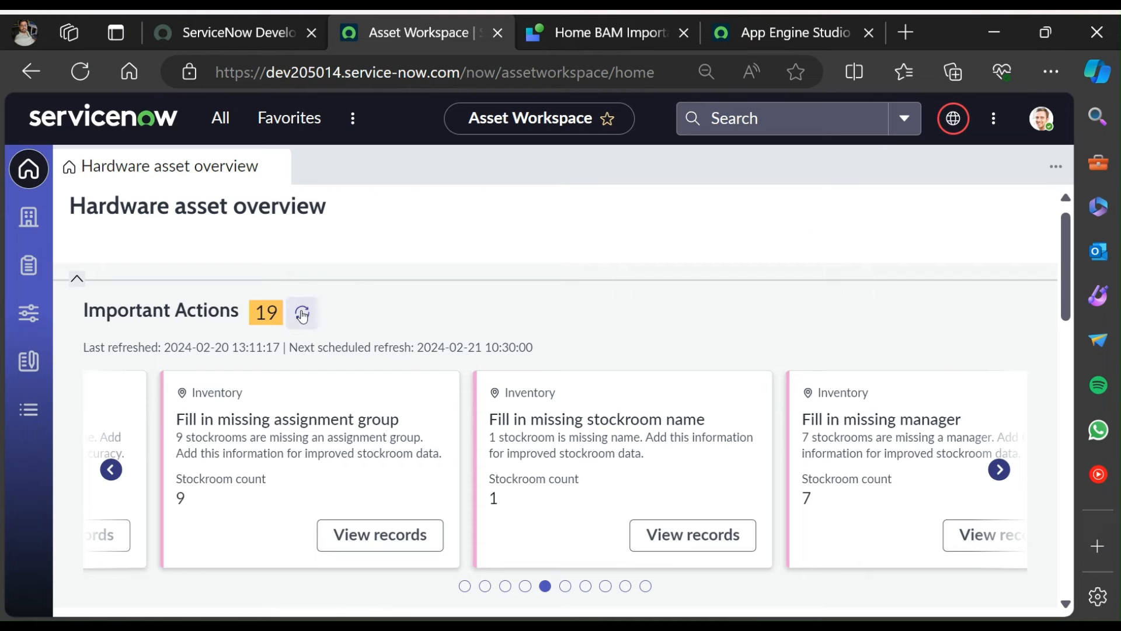
left_click(586, 29)
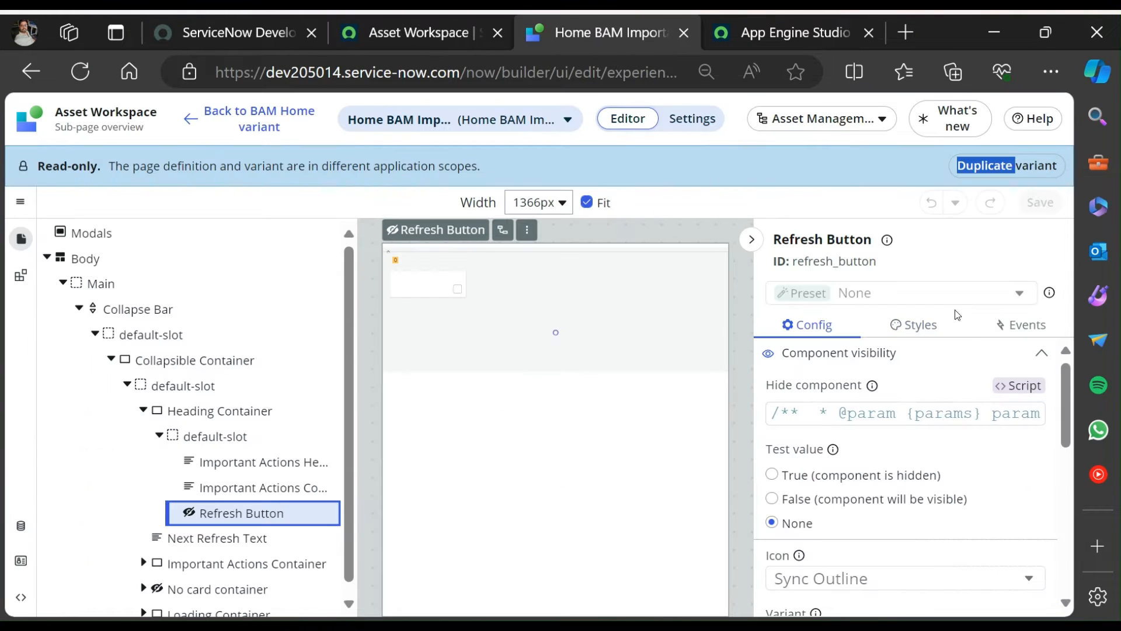
left_click(1027, 327)
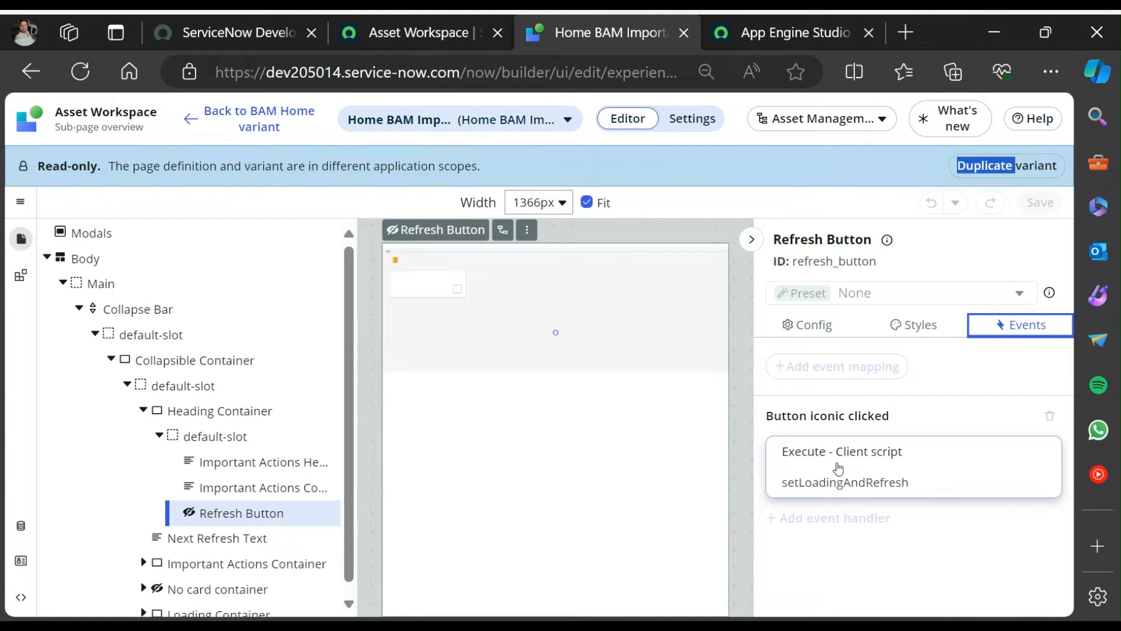
left_click(809, 325)
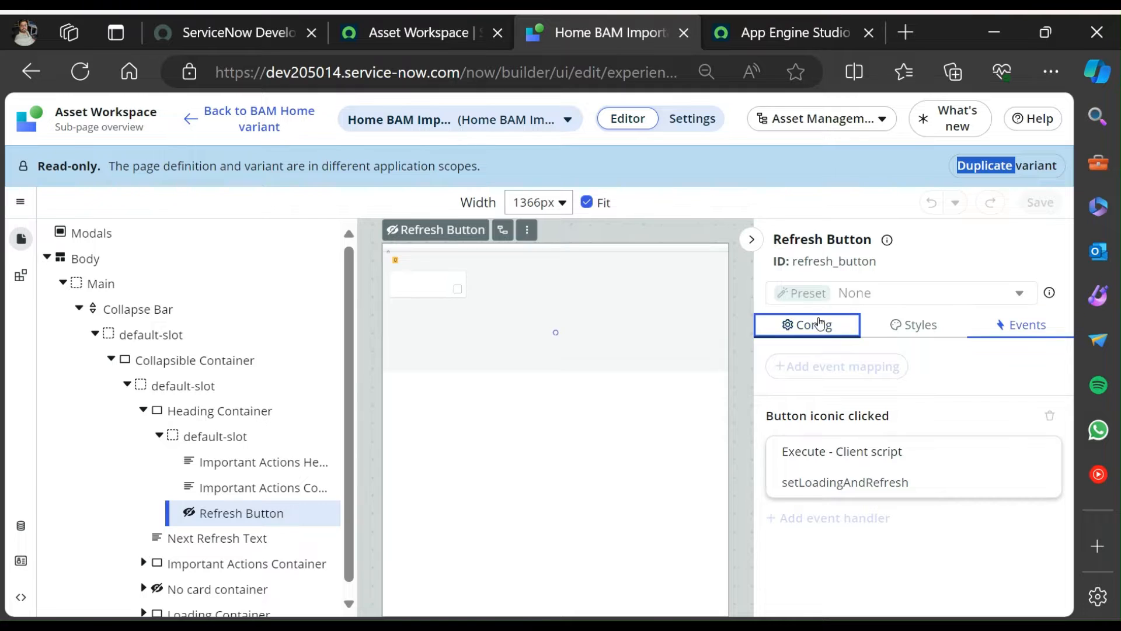
Select the Next Refresh Text, examine its text binding and visibility settings, and highlight the matching refresh line on the live Asset Workspace page.
left_click(257, 528)
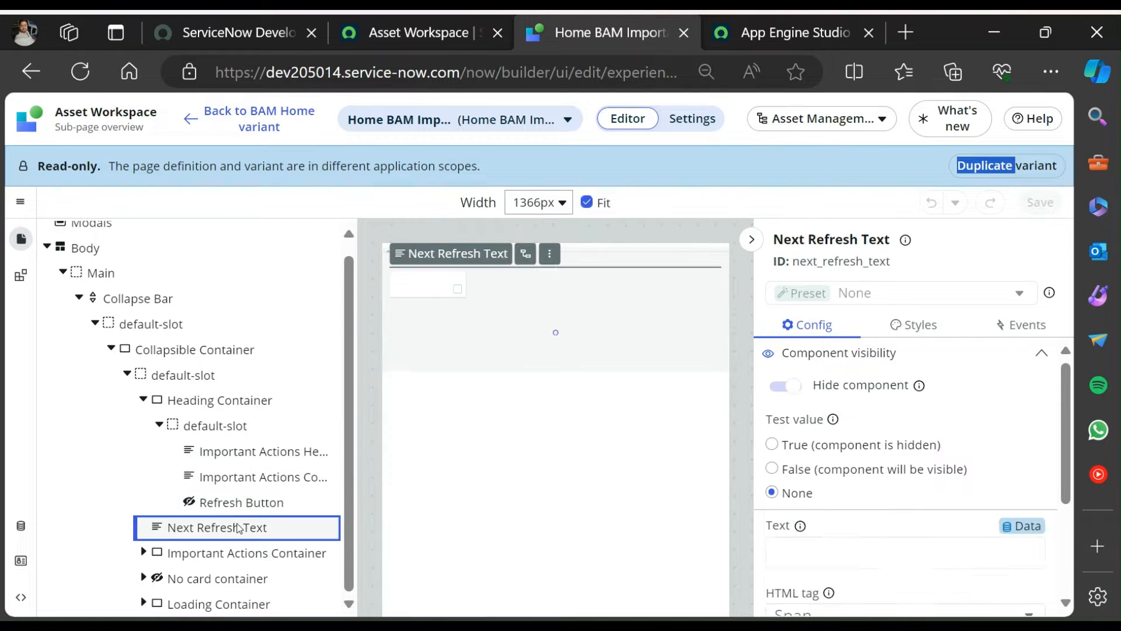
scroll(908, 516, "down", 2)
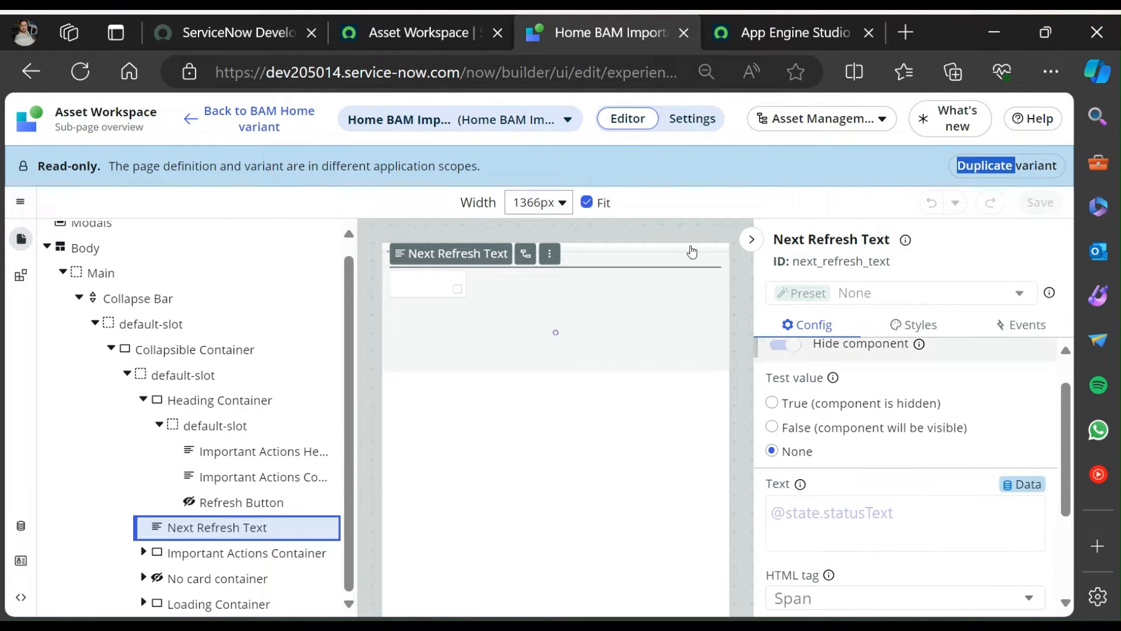
left_click(403, 33)
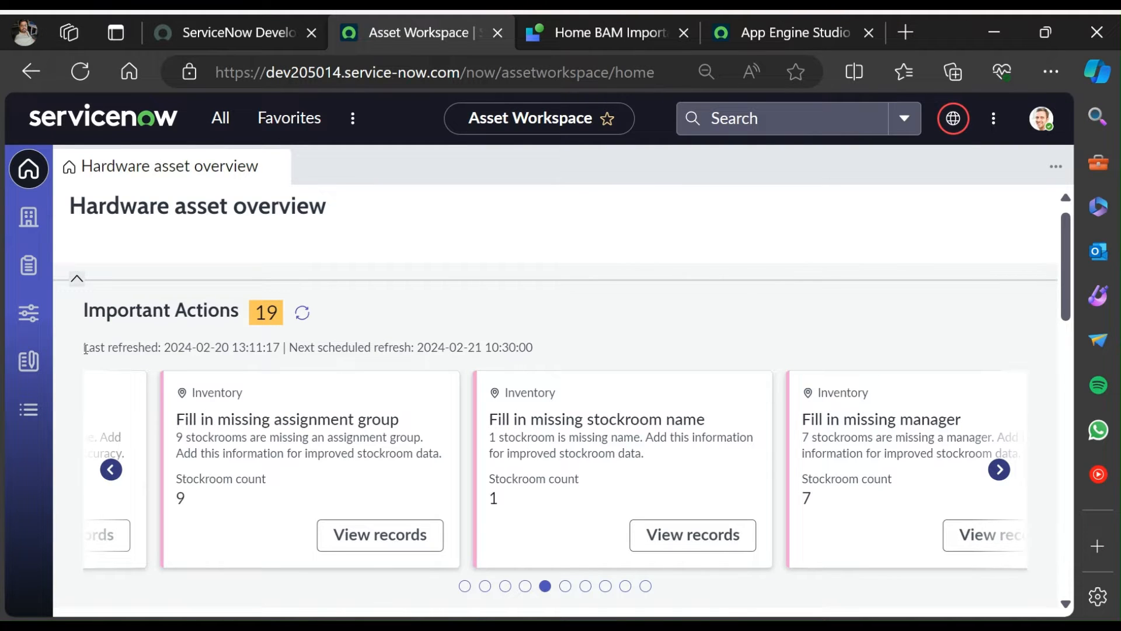
left_click_drag(85, 349, 536, 347)
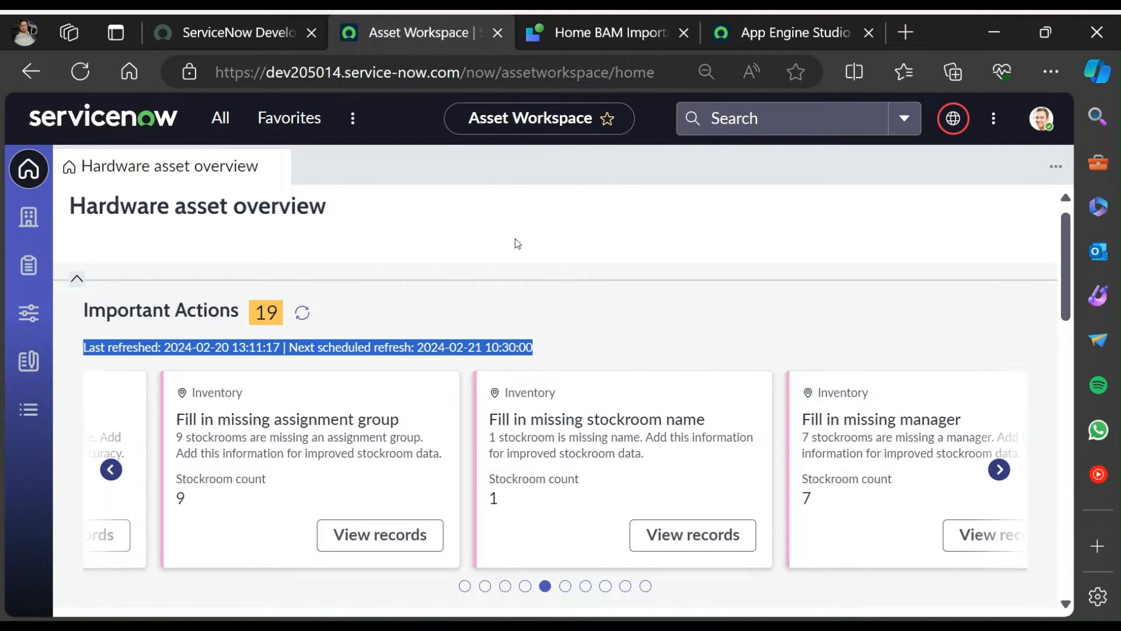
left_click(613, 33)
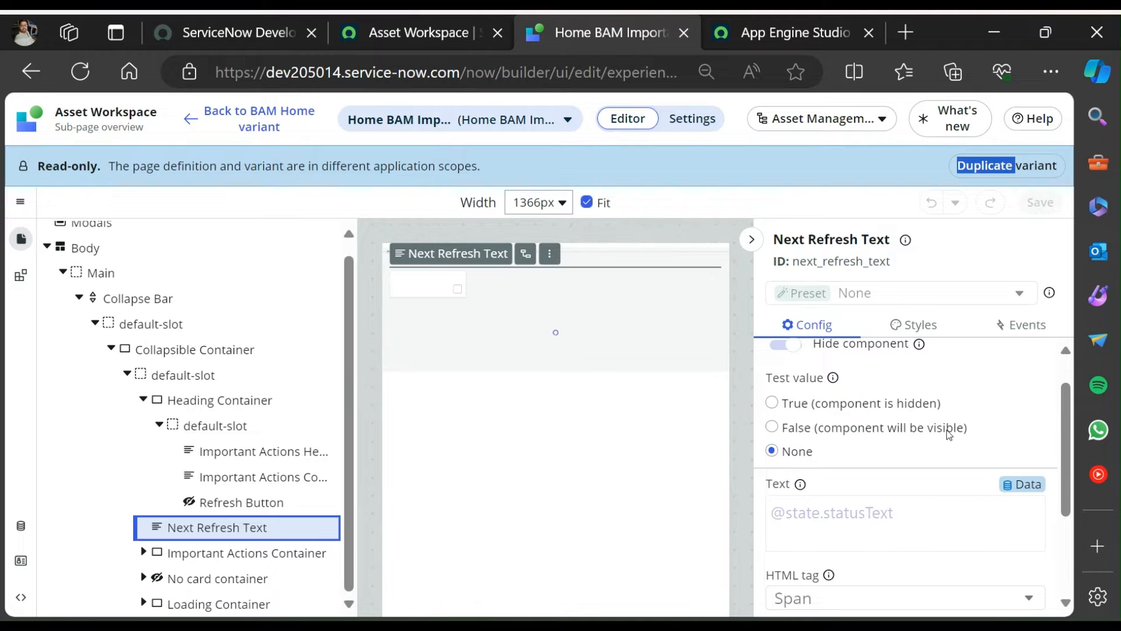
scroll(913, 486, "up", 1)
scroll(914, 467, "down", 3)
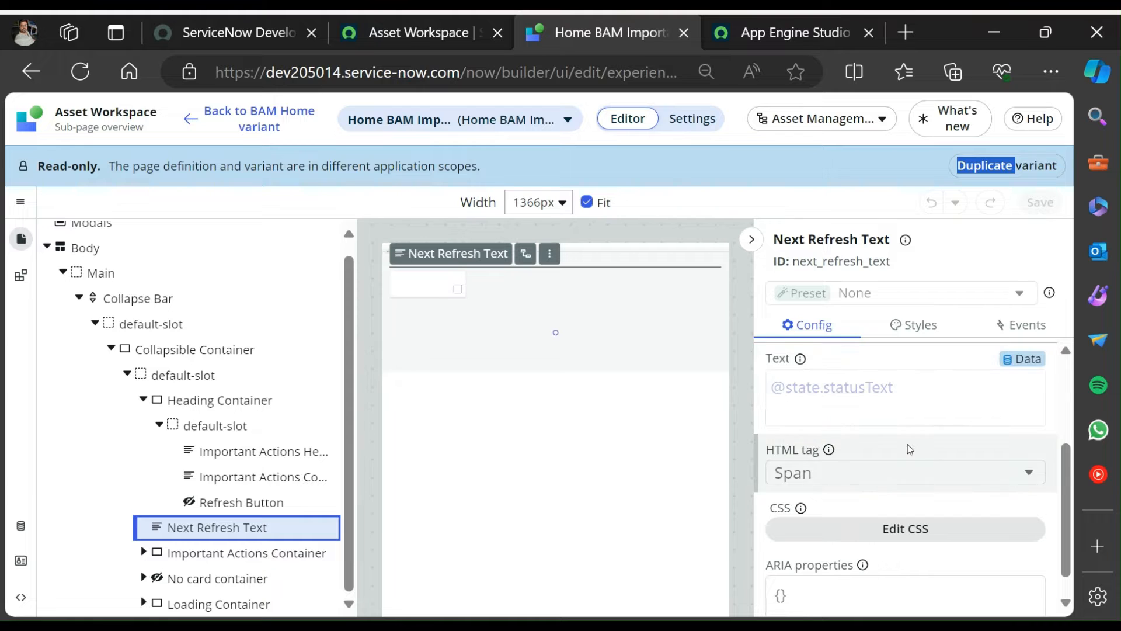
scroll(909, 448, "up", 3)
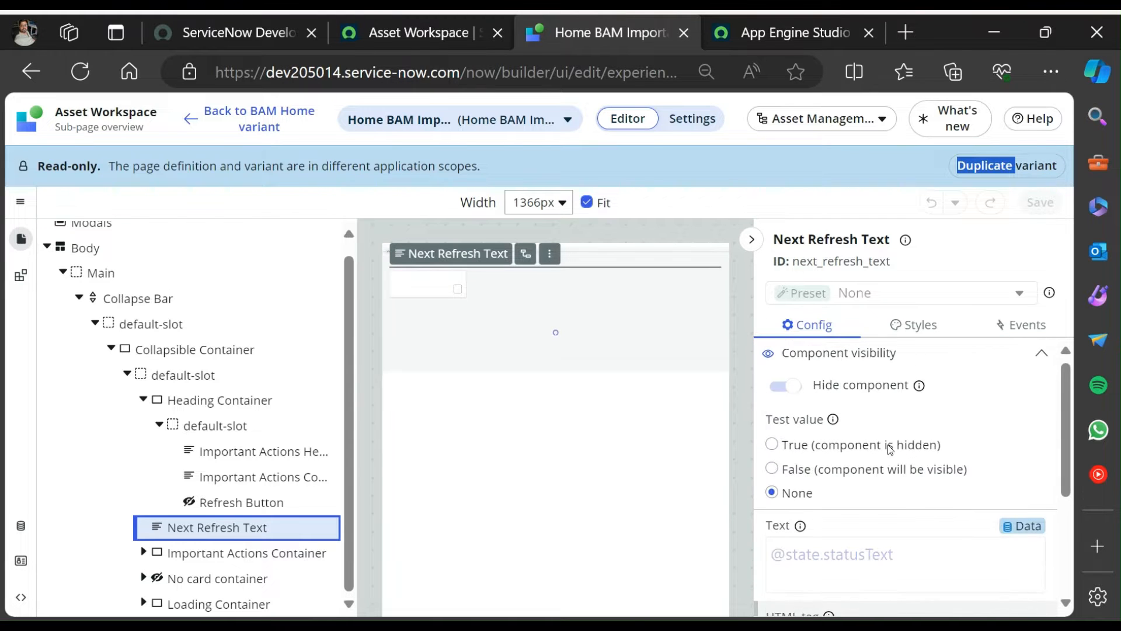
Fold up the Heading Container, select the Important Actions Container, and compare it with the action cards on the live Asset Workspace page.
left_click(143, 400)
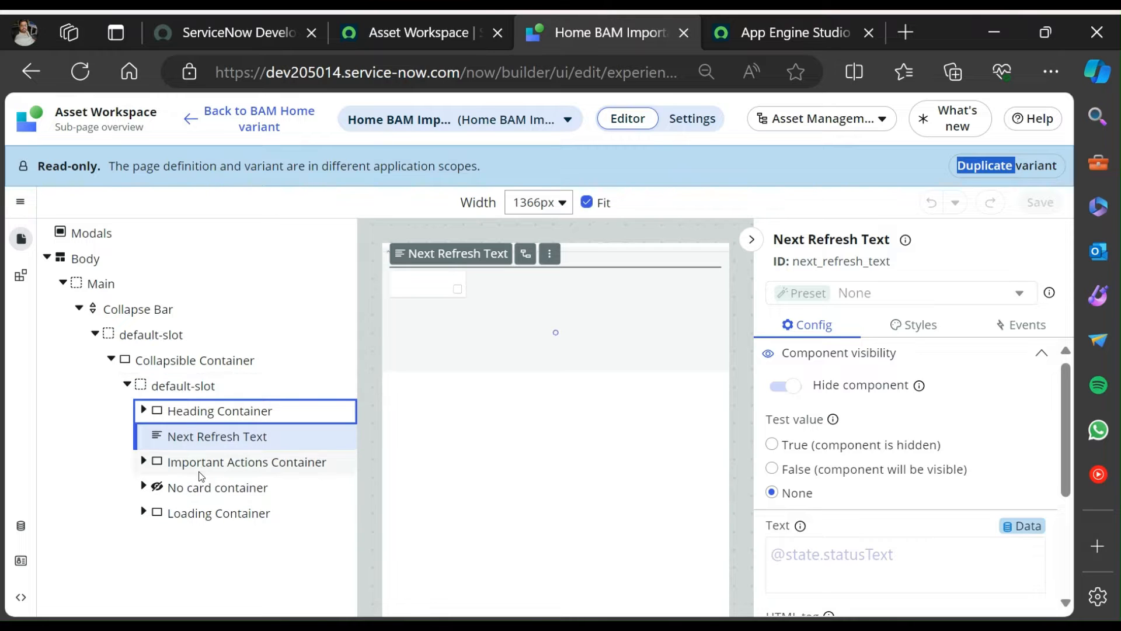
left_click(202, 464)
left_click(404, 32)
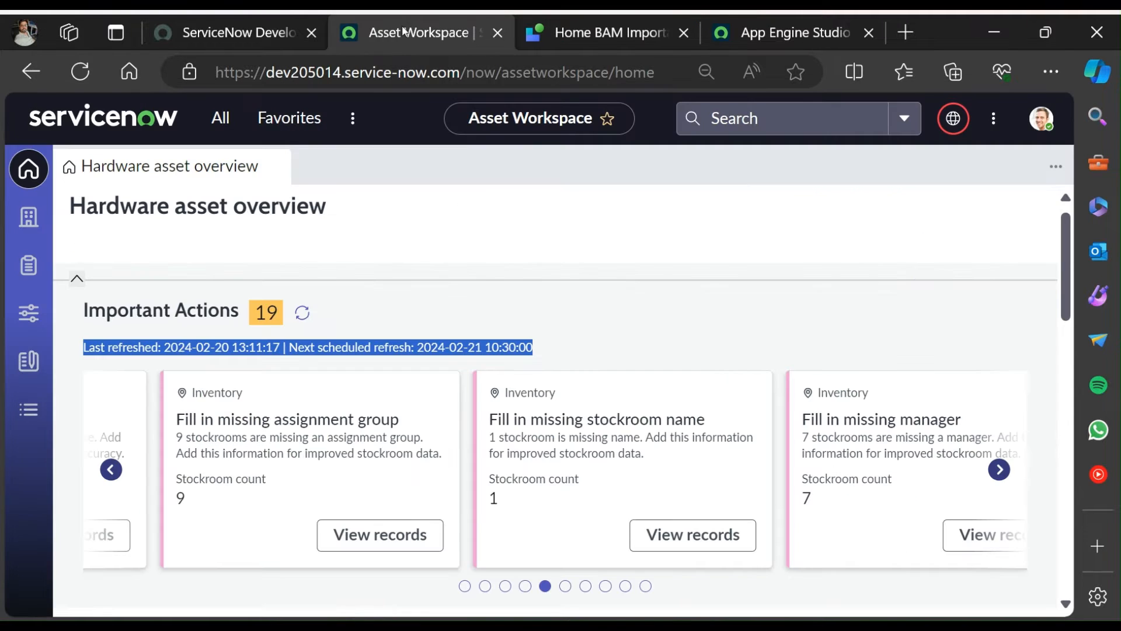
left_click(682, 341)
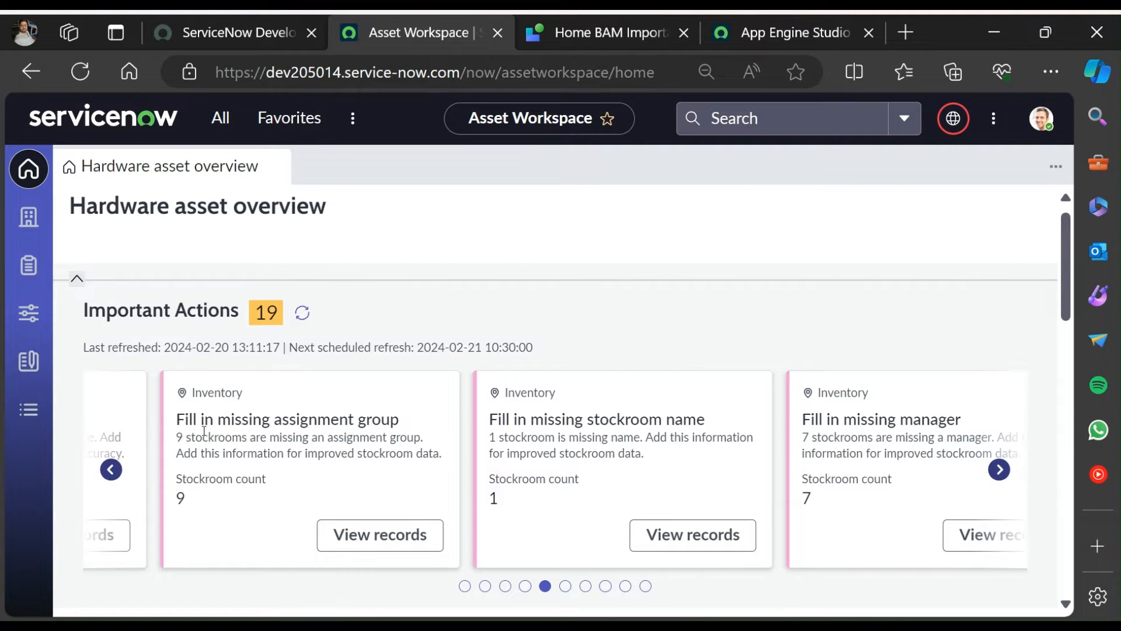
left_click(589, 34)
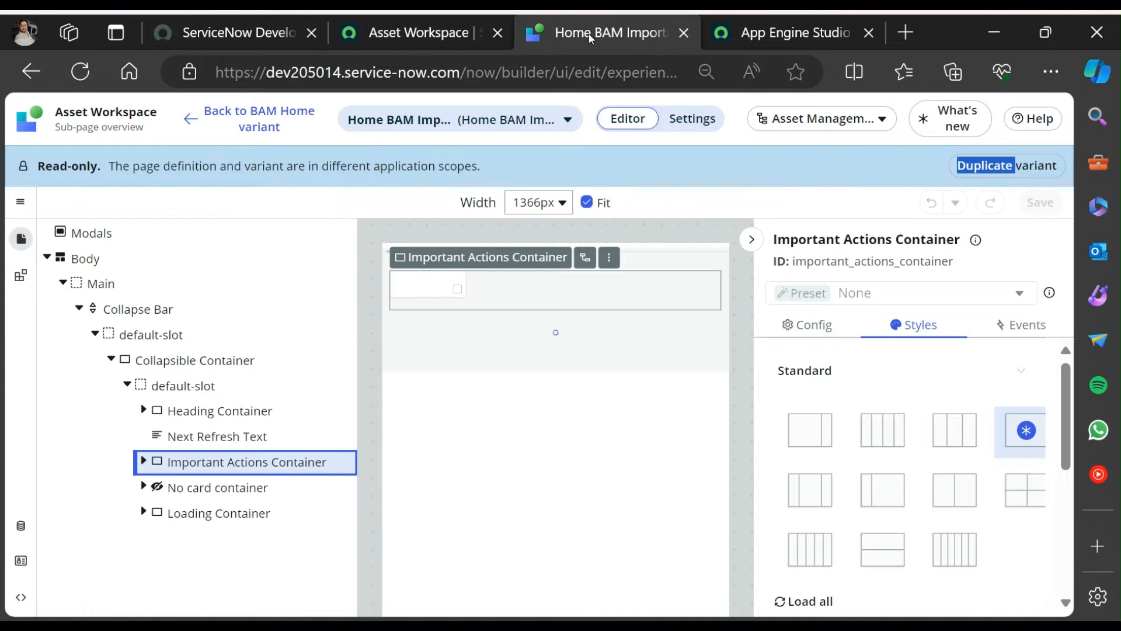
Unfold the Important Actions Container down to Carousel 1, and move the live page's card carousel one card forward and back.
left_click(143, 461)
scroll(149, 466, "down", 2)
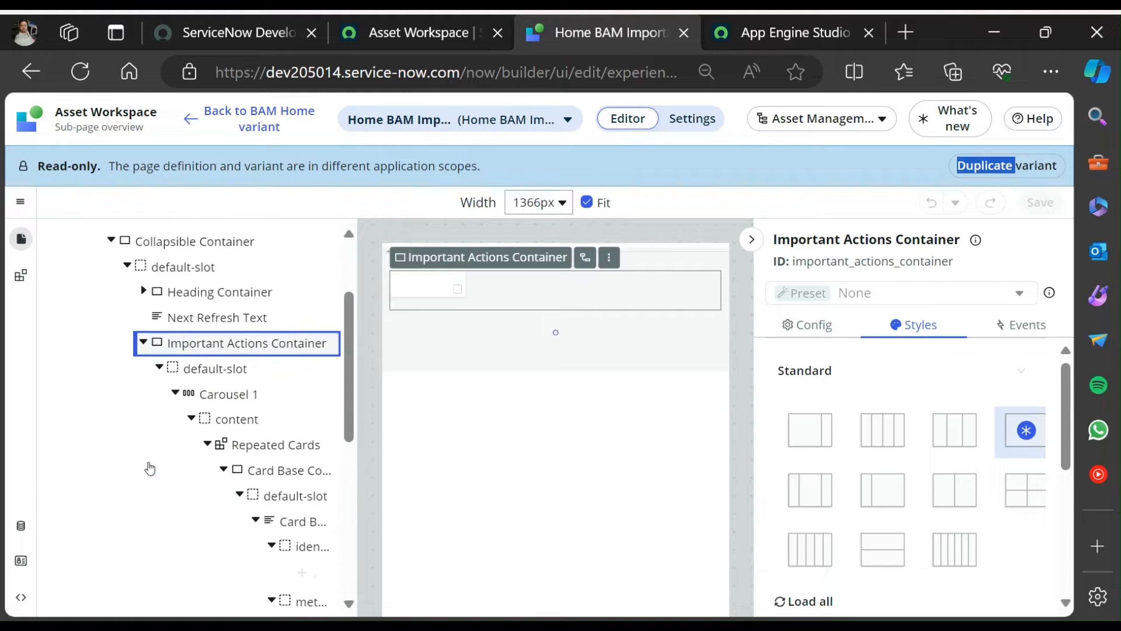
left_click(176, 393)
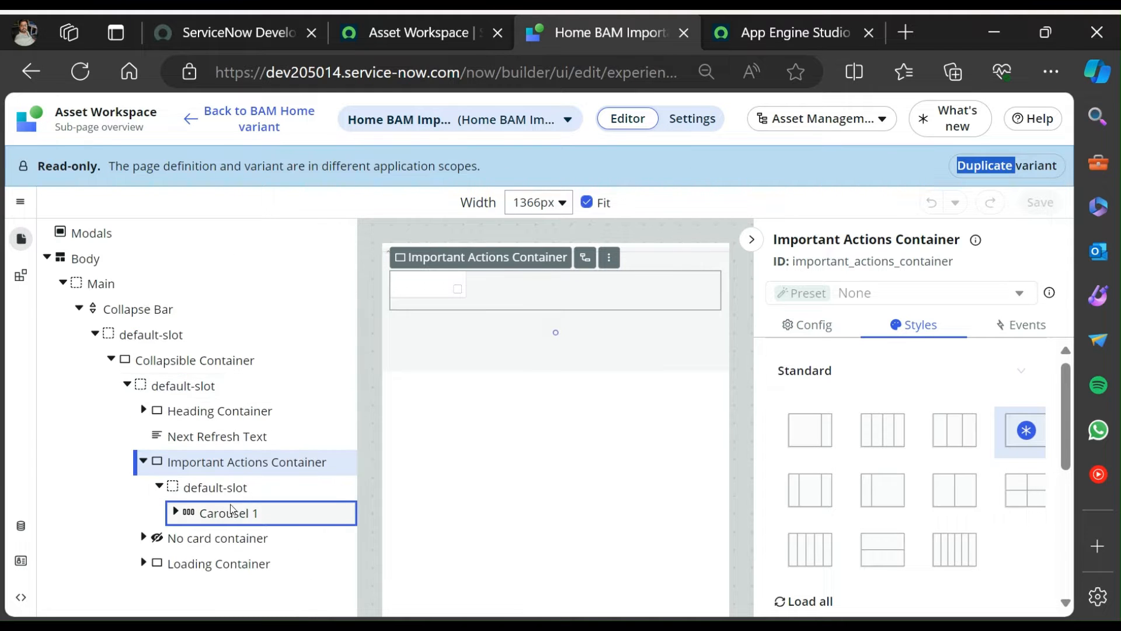
left_click(424, 34)
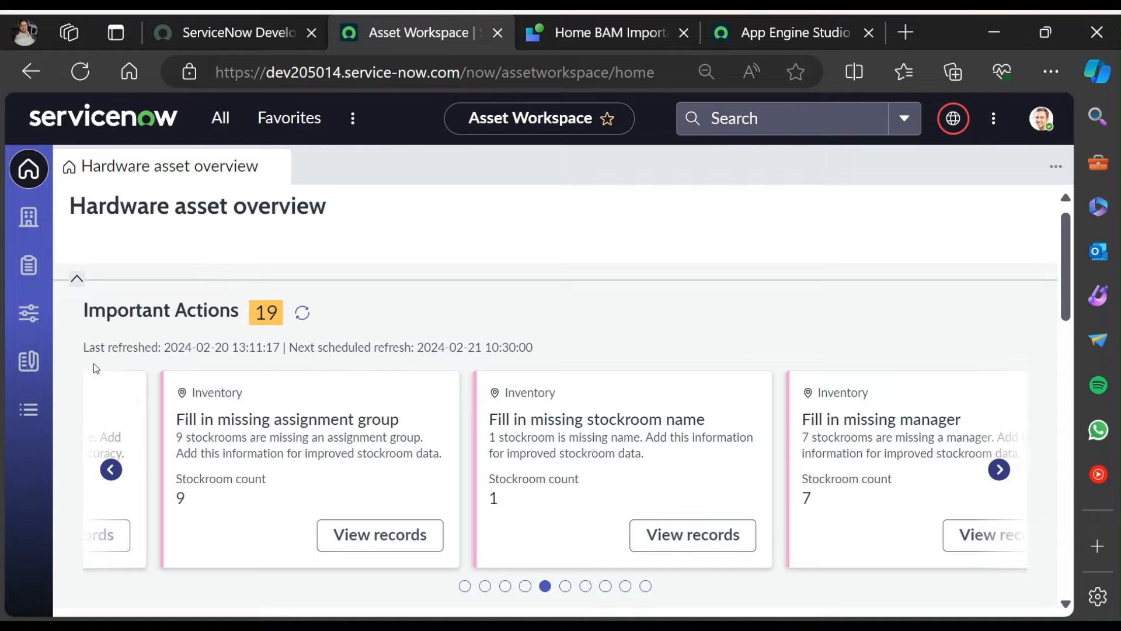
left_click(999, 469)
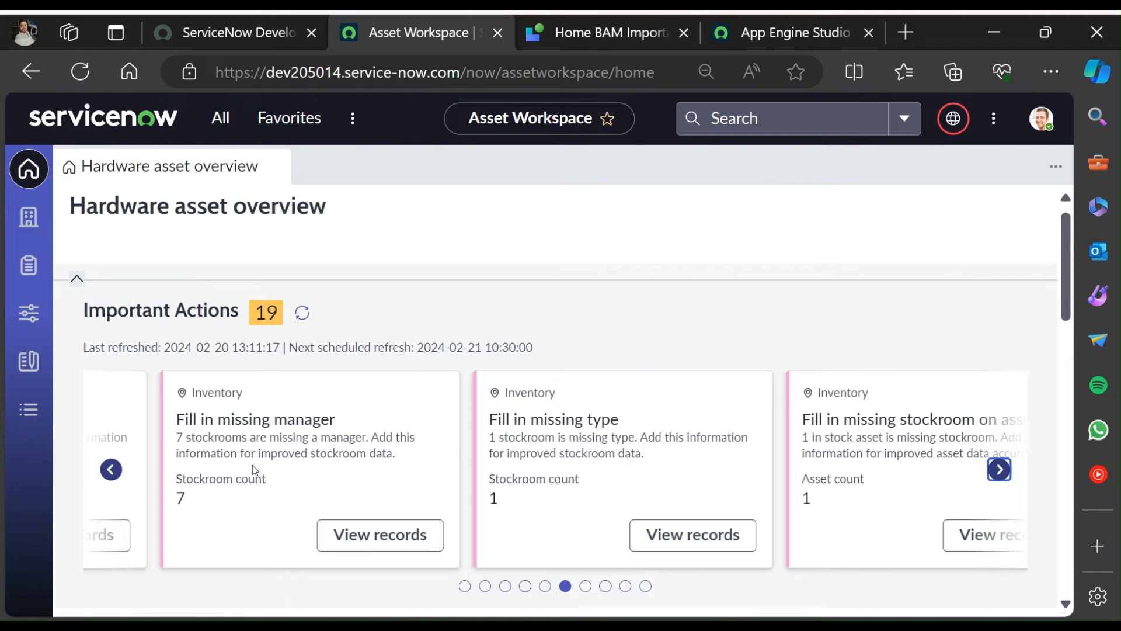
left_click(110, 469)
Return to UI Builder, expand Carousel 1, select Repeated Cards to examine its repeater data array, and unfold its nested card components.
left_click(580, 34)
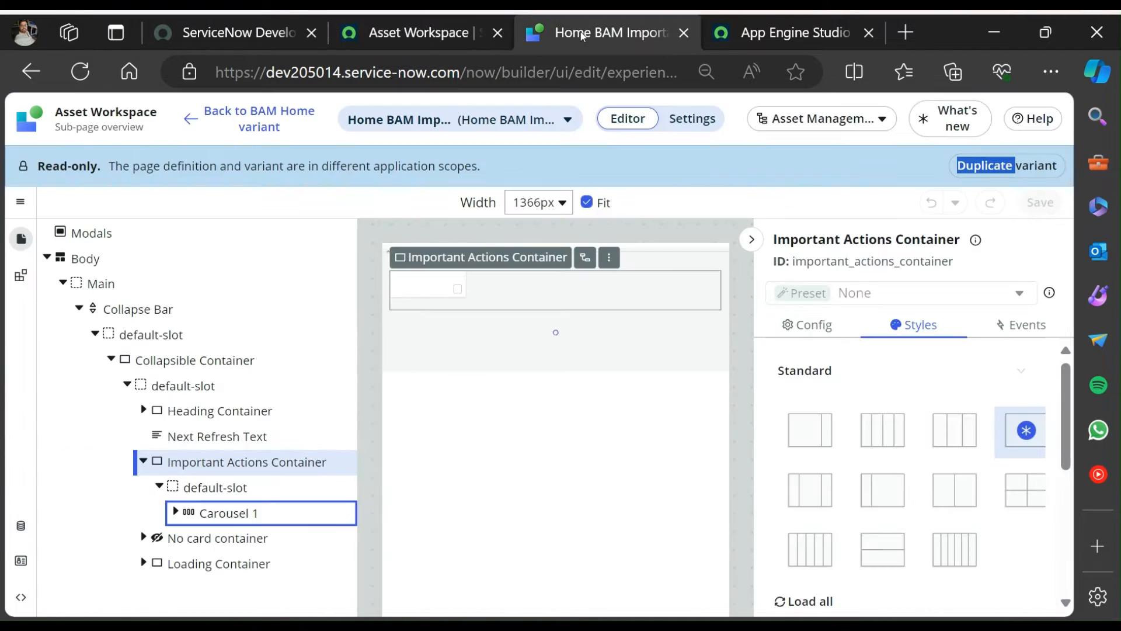
left_click(175, 512)
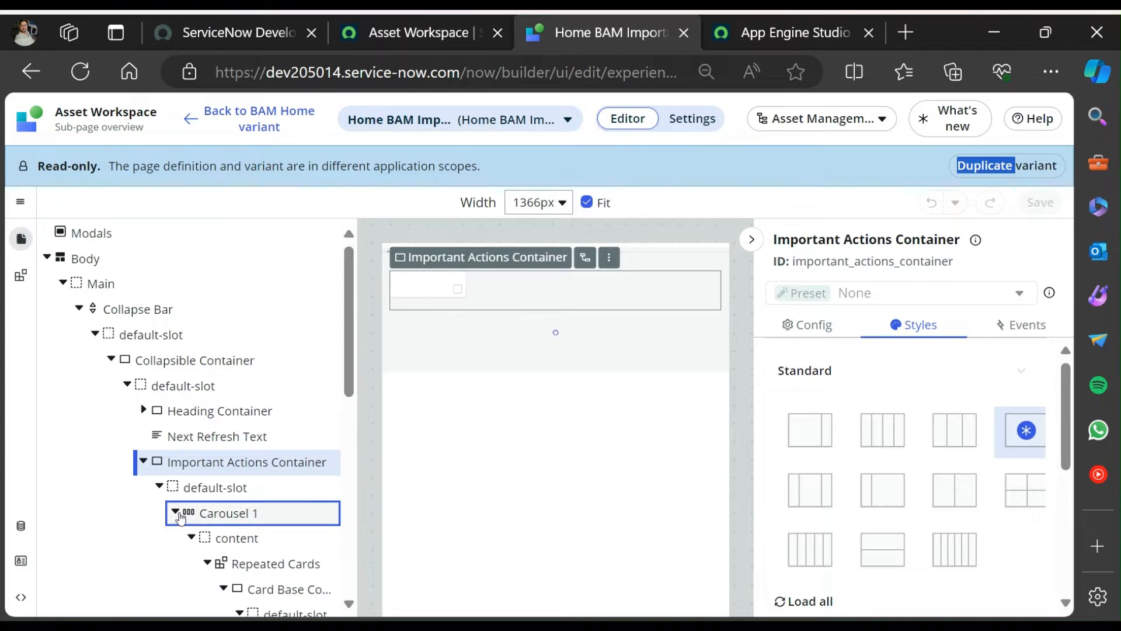
scroll(241, 506, "down", 1)
scroll(240, 506, "down", 1)
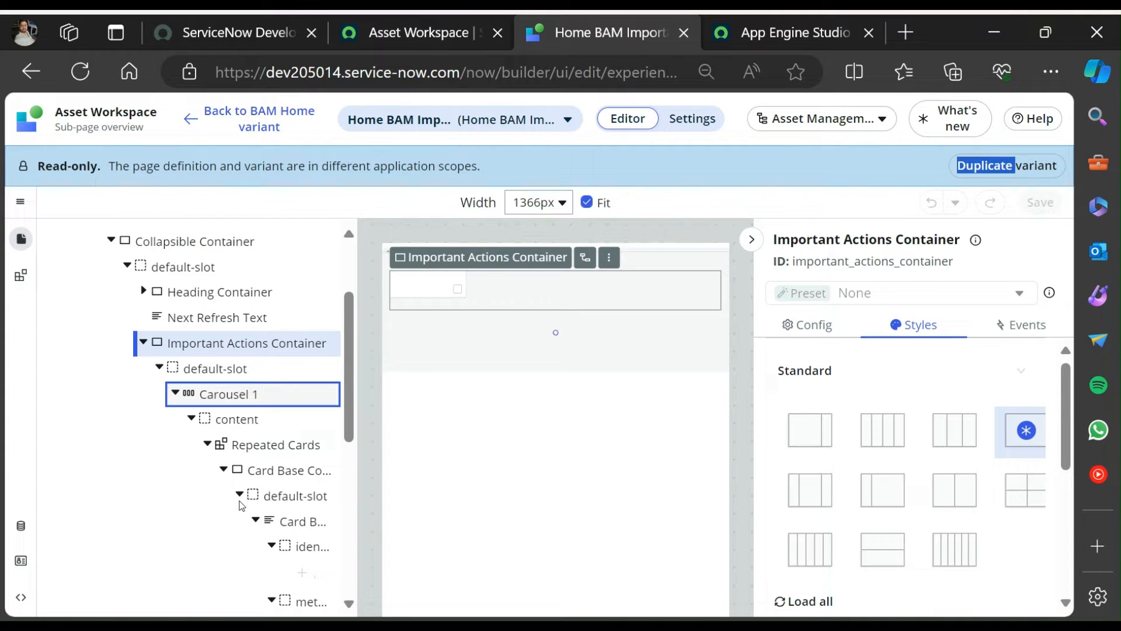
left_click(208, 447)
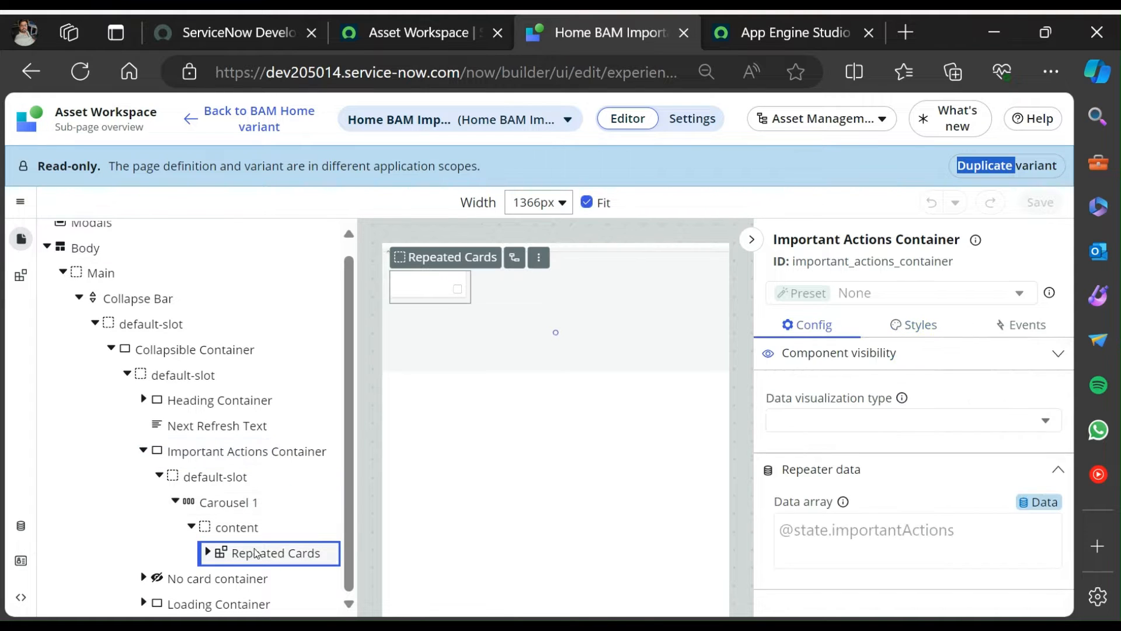
left_click(289, 552)
left_click(208, 551)
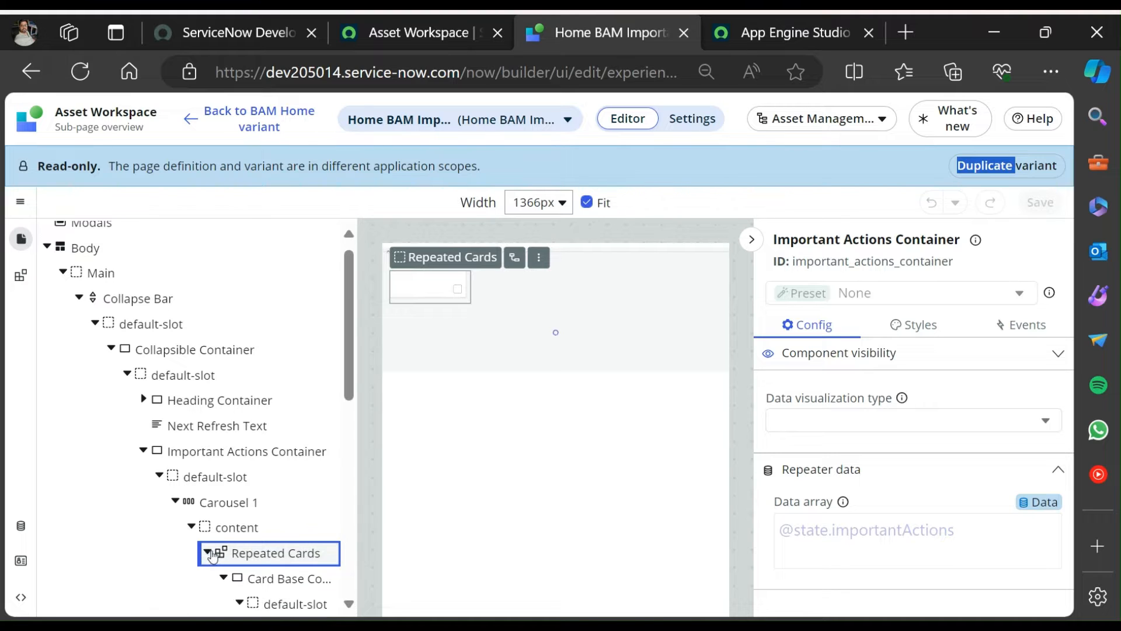
Compare Repeated Cards with the cards on the live Asset Workspace page, and select the Card Base Container in UI Builder to examine its settings.
left_click(440, 36)
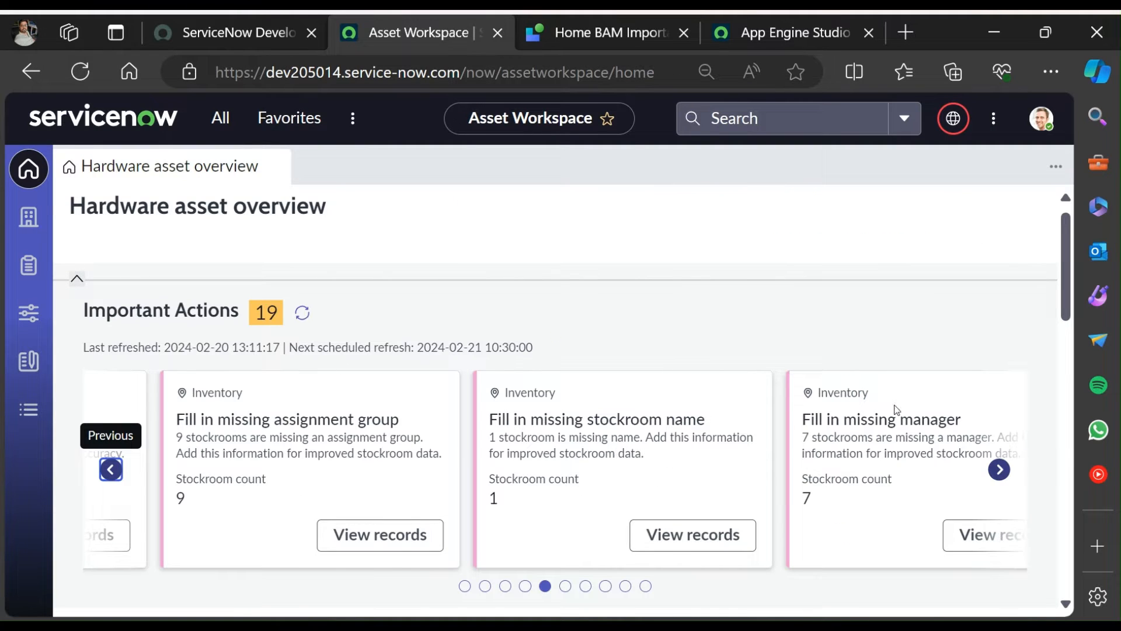
left_click(606, 38)
scroll(245, 462, "down", 2)
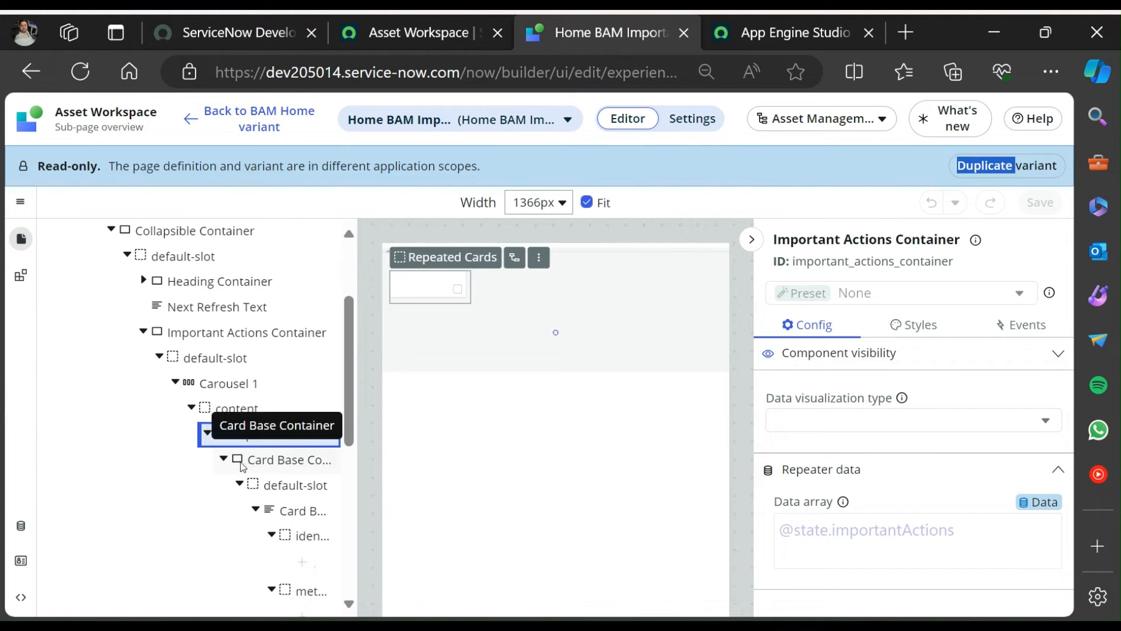
left_click(225, 461)
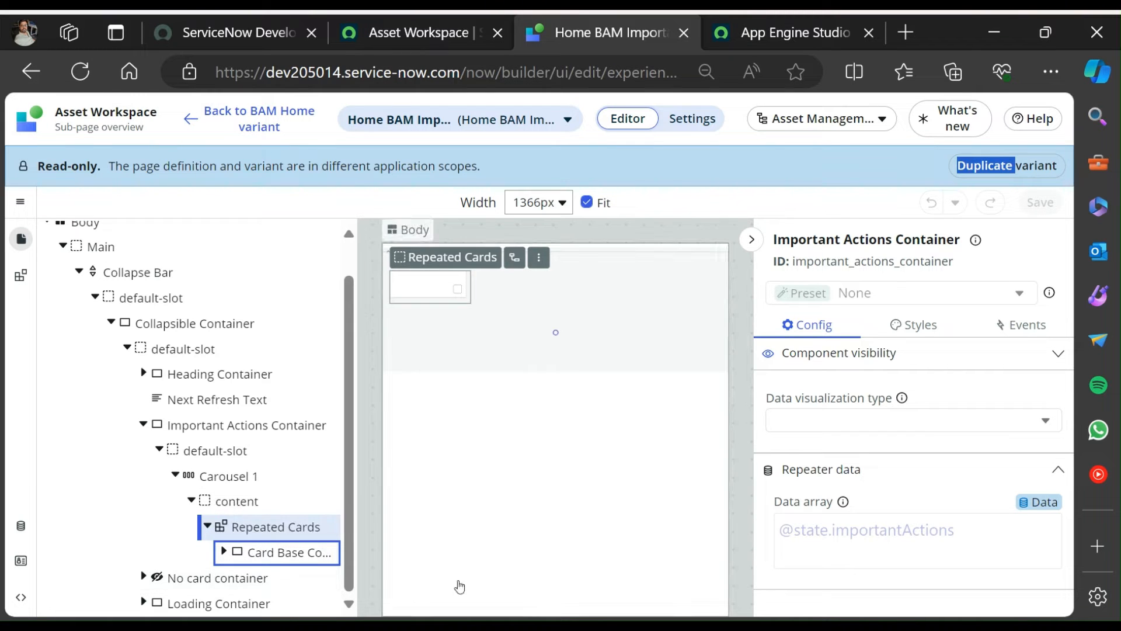
left_click(280, 559)
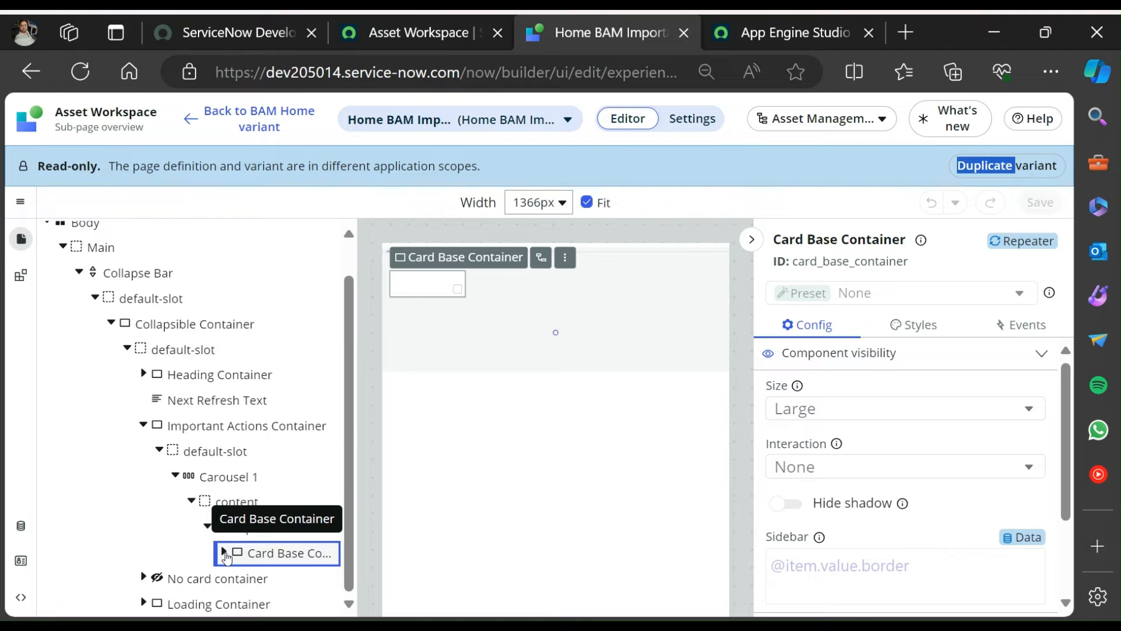
Unfold the Card Base Container and fold up Card Base Header 1, Card Base Header 2, the Metadata Container and the Card Buttons Container.
left_click(225, 552)
scroll(251, 525, "down", 2)
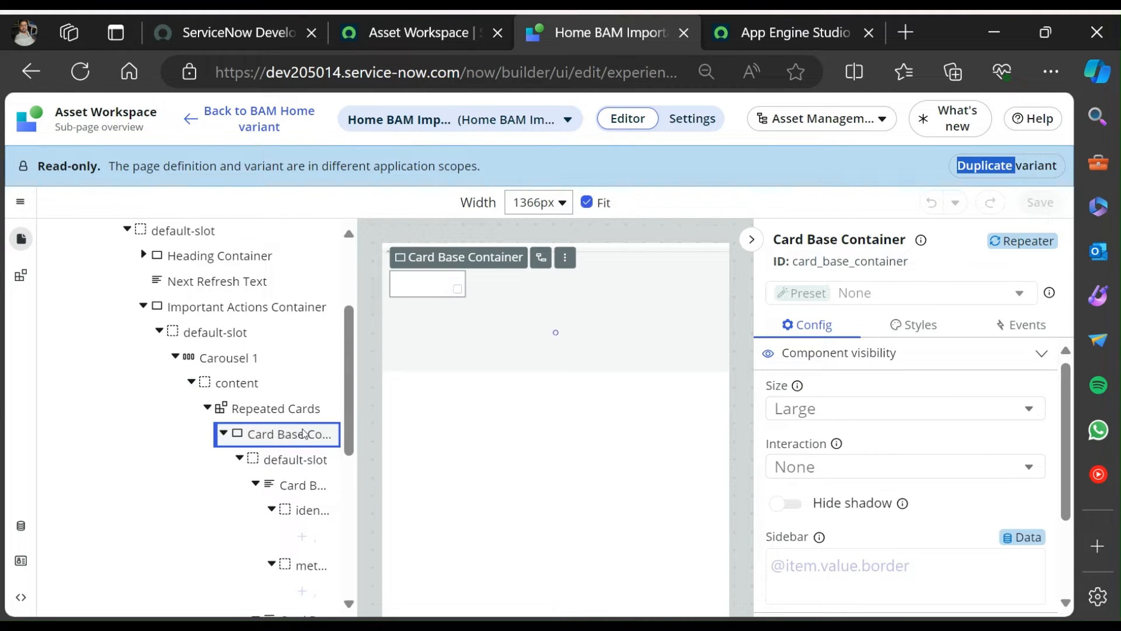
left_click(255, 484)
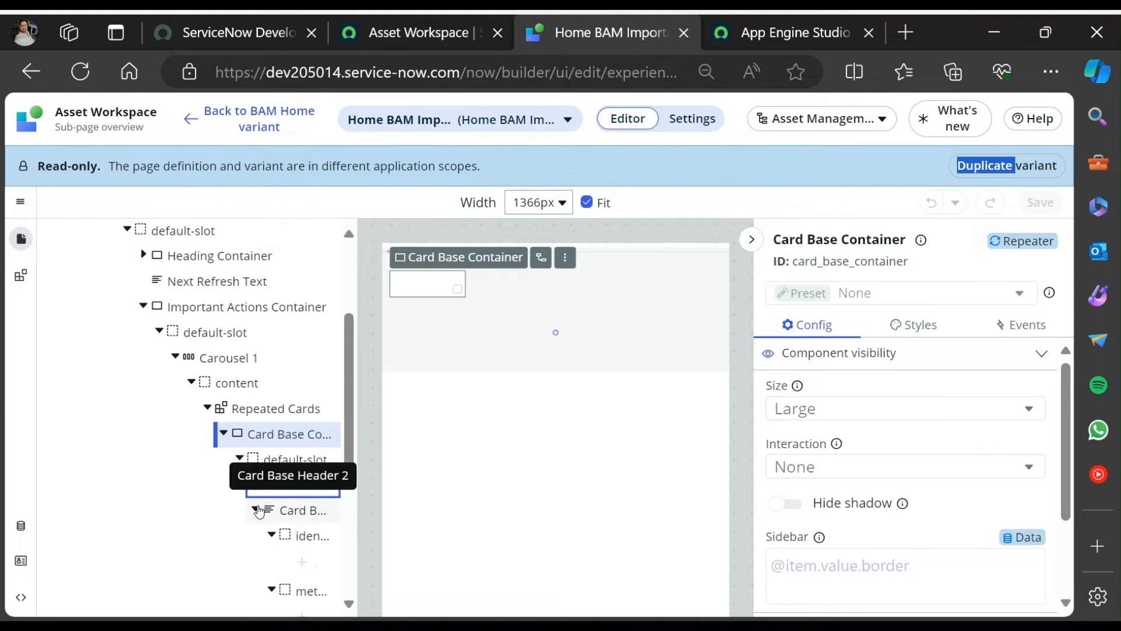
left_click(259, 511)
left_click(257, 539)
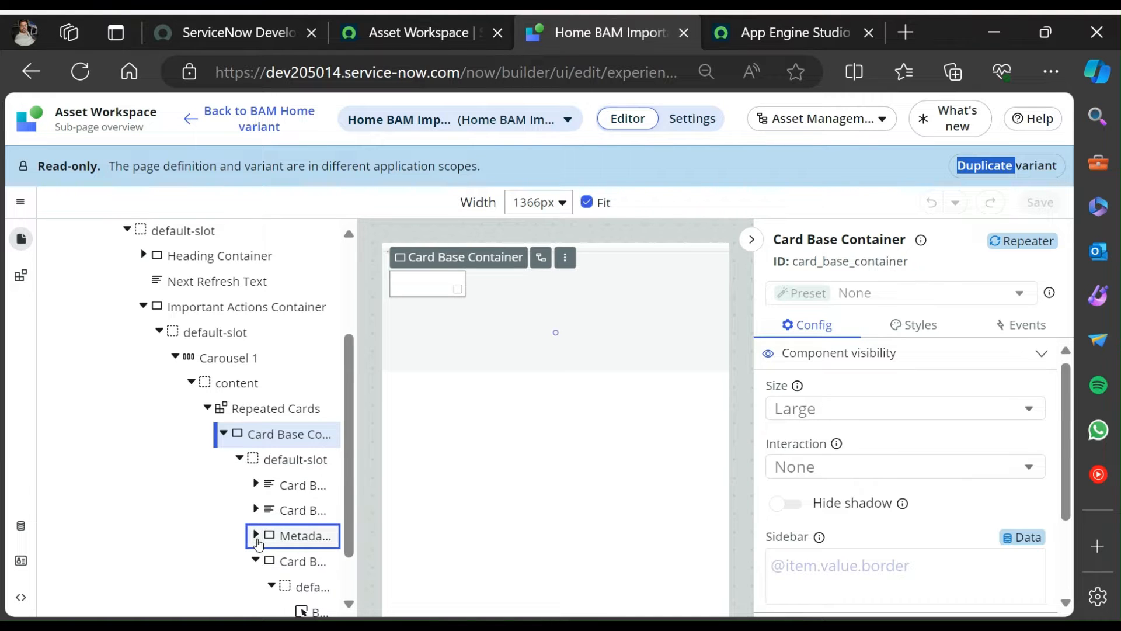
left_click(256, 559)
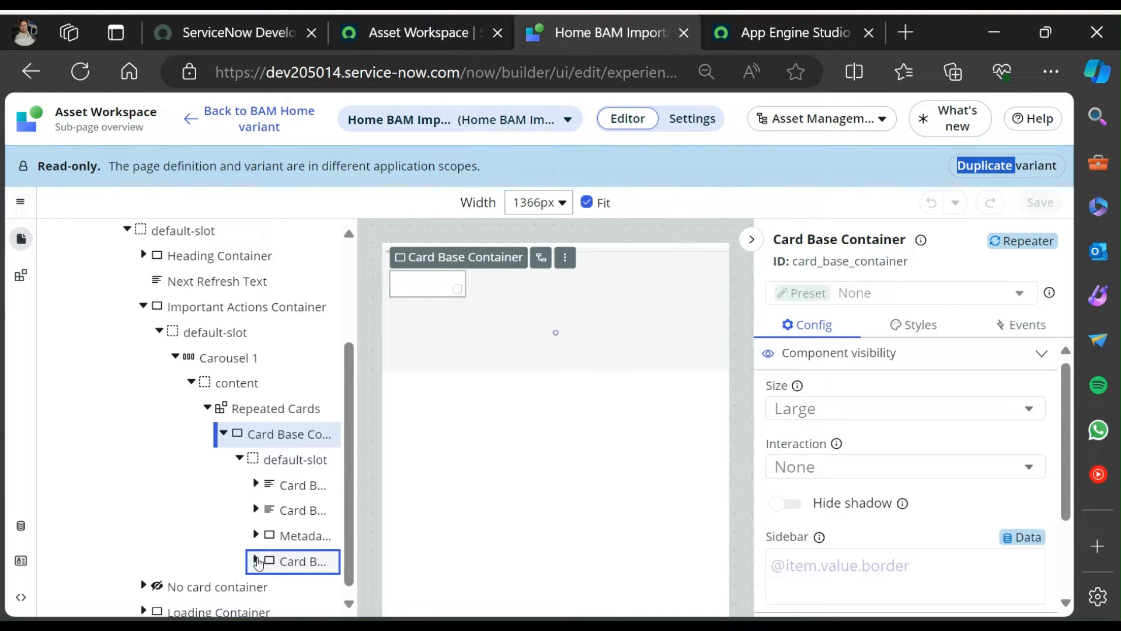
Select Card Base Header 1, Card Base Header 2, the Metadata Container and the Card Buttons Container one after another to locate each card part.
left_click(304, 486)
left_click(299, 511)
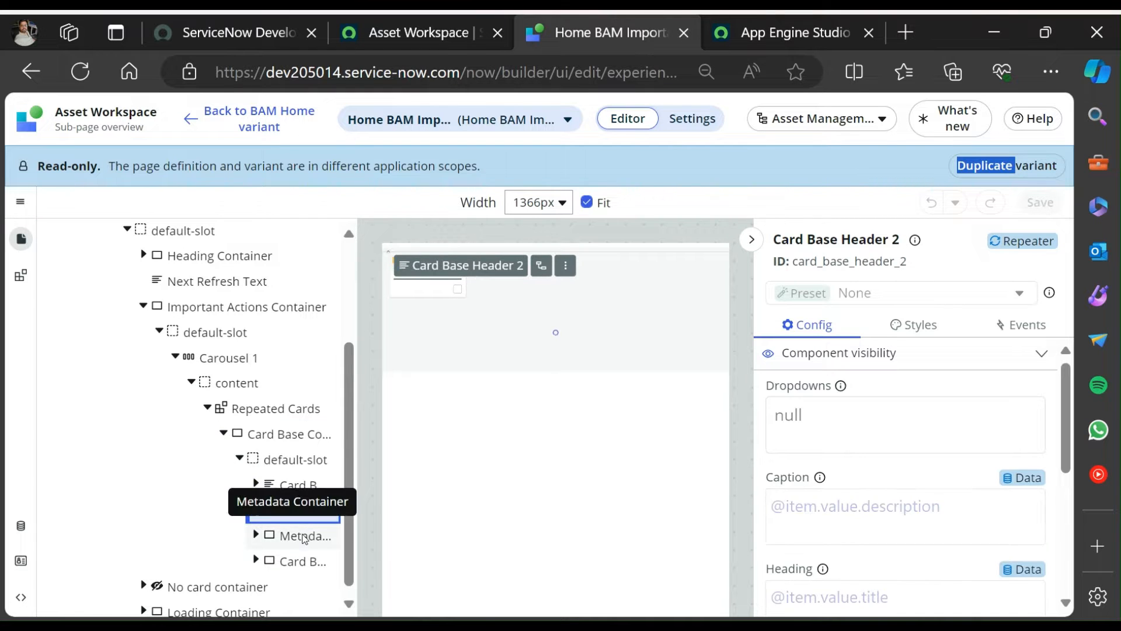
left_click(304, 536)
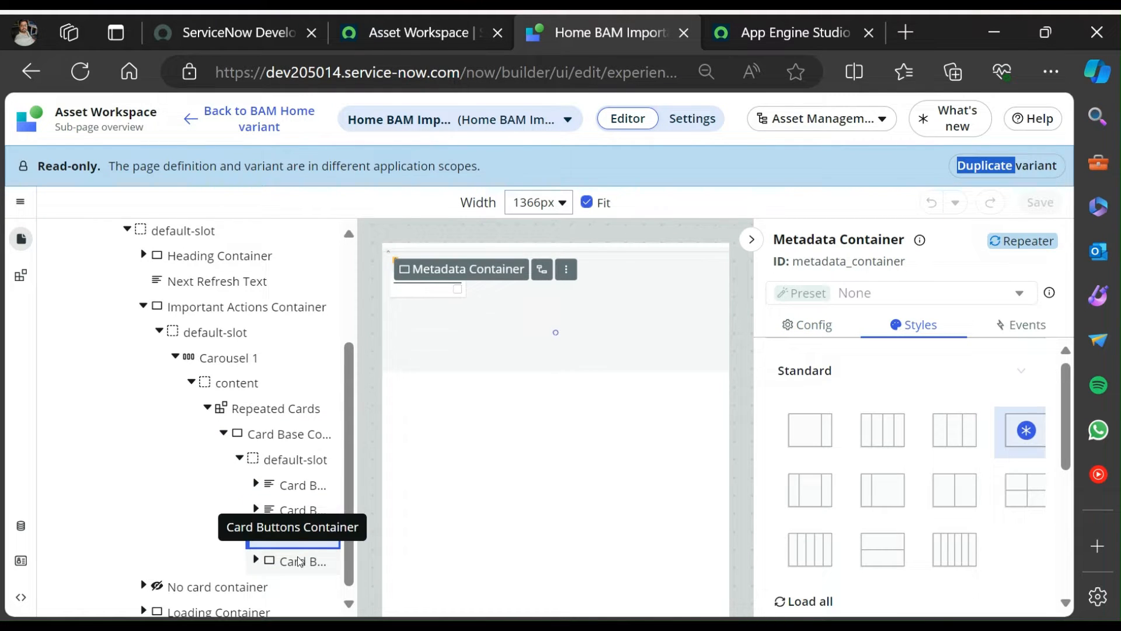
left_click(299, 561)
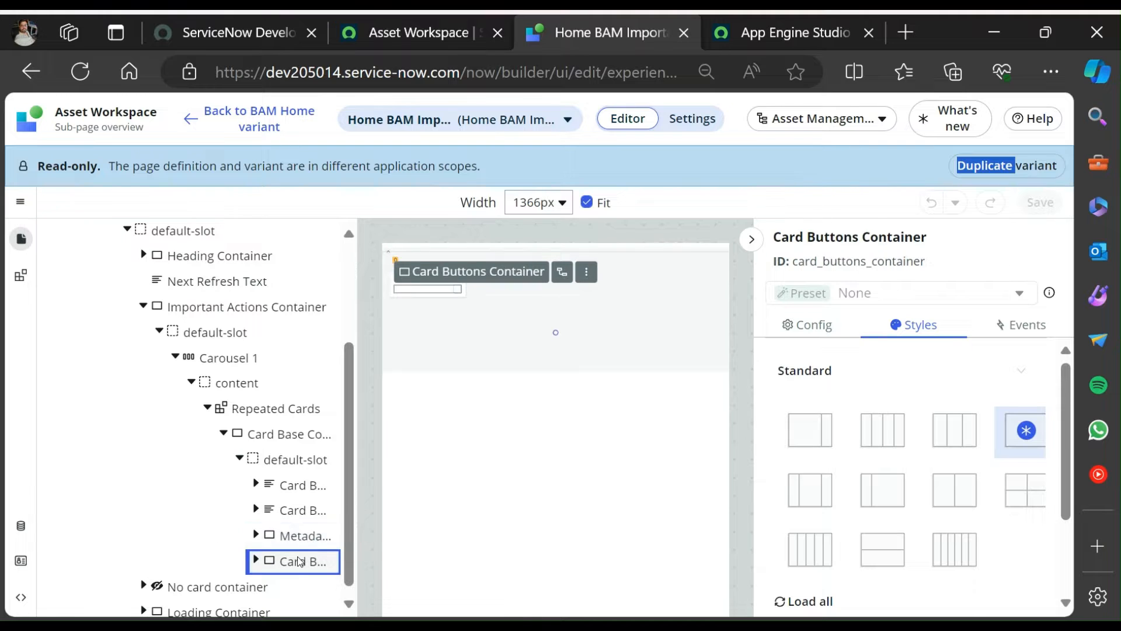
Select Card Base Header 1, check its nested slots, and examine its caption, heading, tagline and actions settings.
left_click(302, 487)
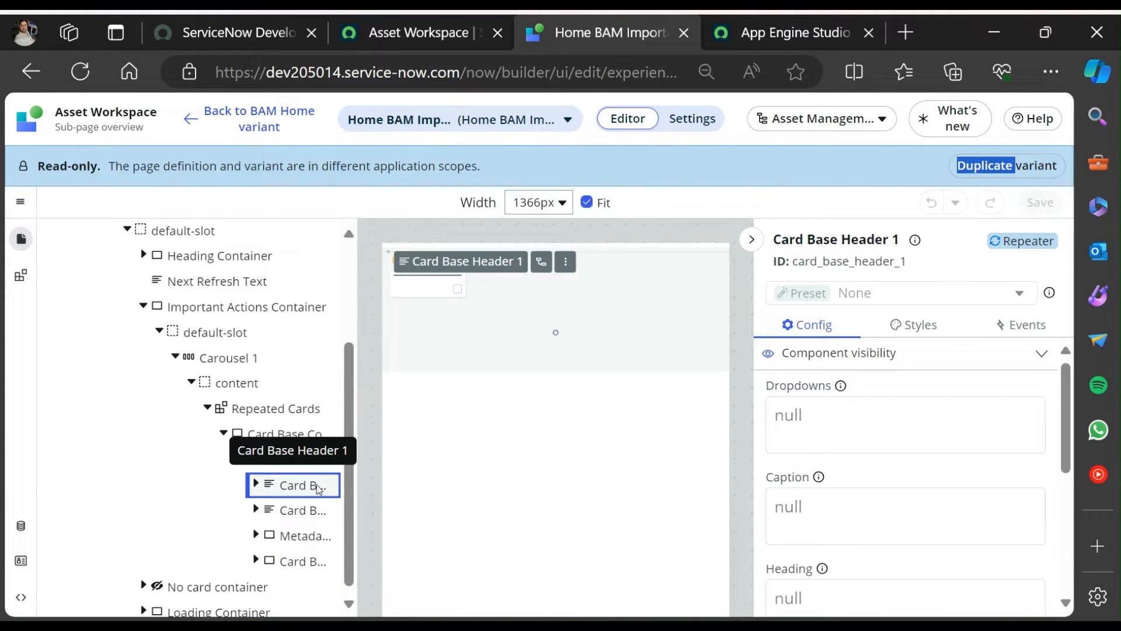
left_click(255, 485)
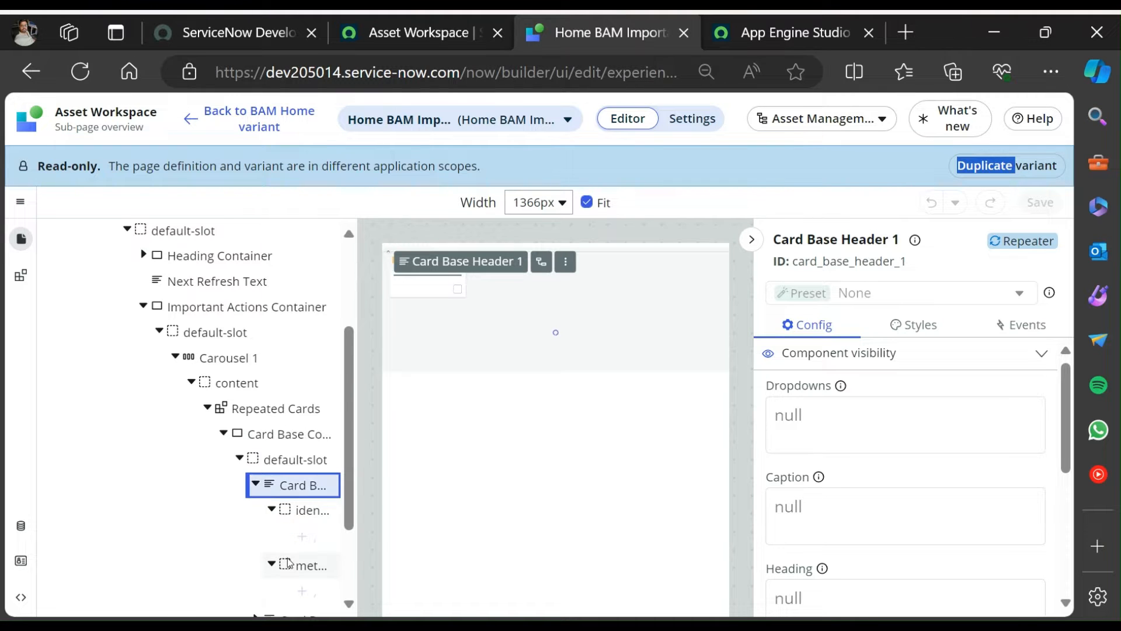
scroll(287, 557, "down", 2)
scroll(287, 557, "up", 1)
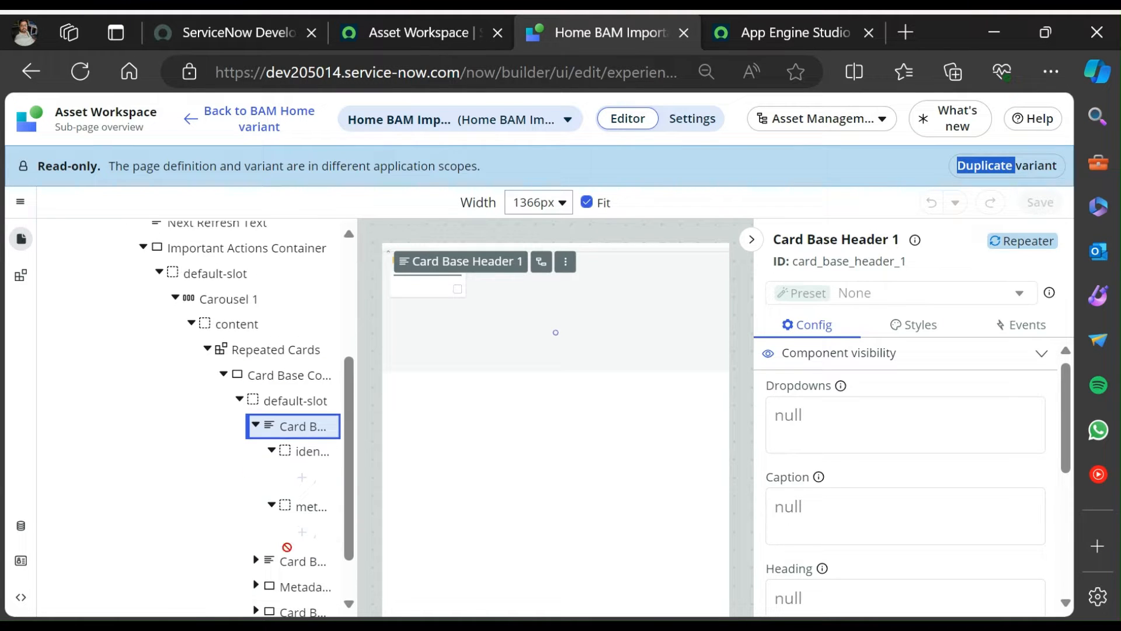
left_click(257, 424)
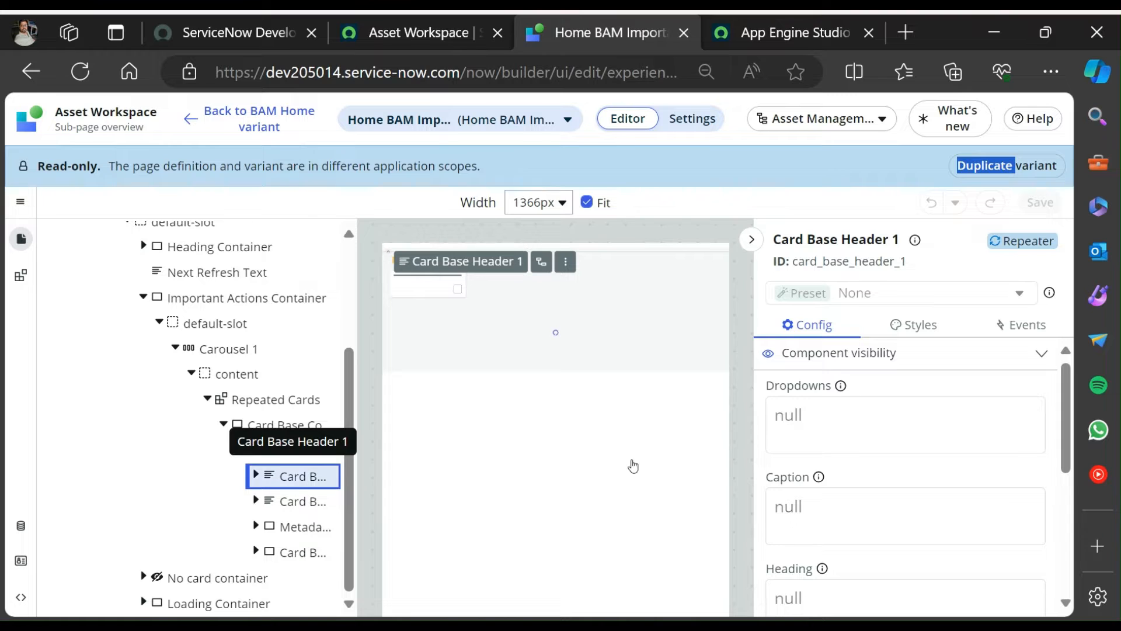
scroll(959, 447, "down", 5)
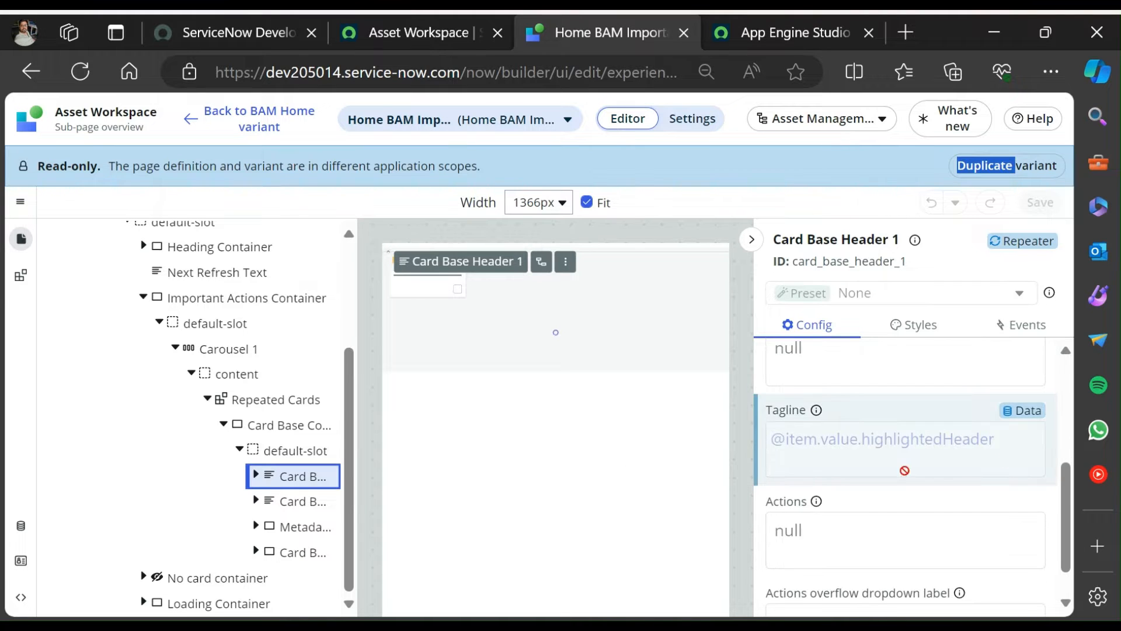
scroll(964, 453, "down", 1)
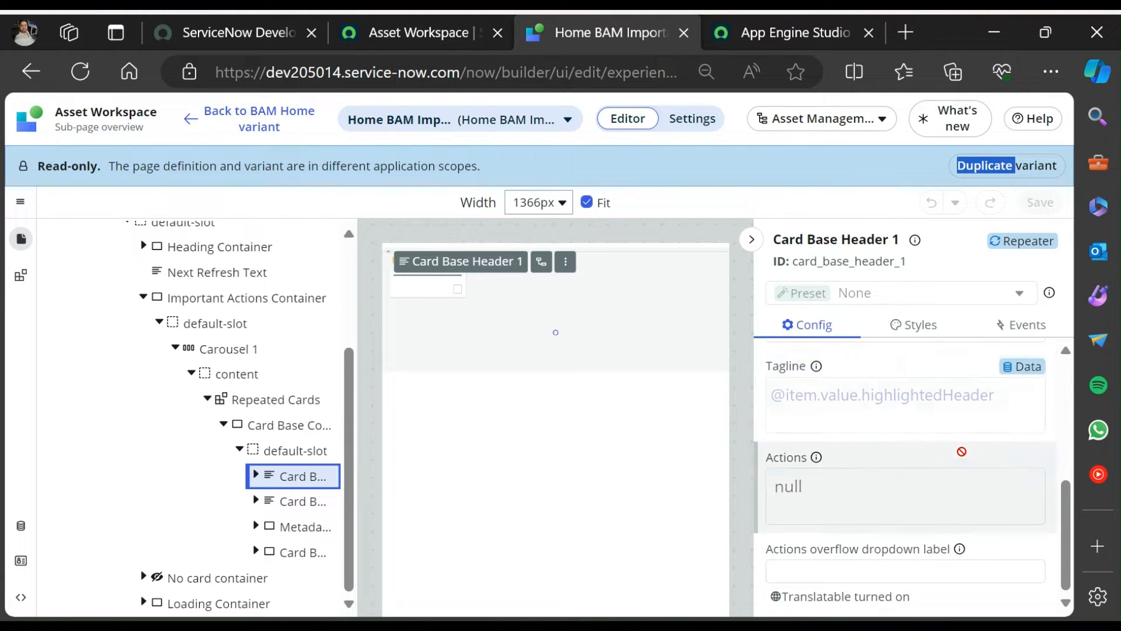
scroll(907, 464, "up", 2)
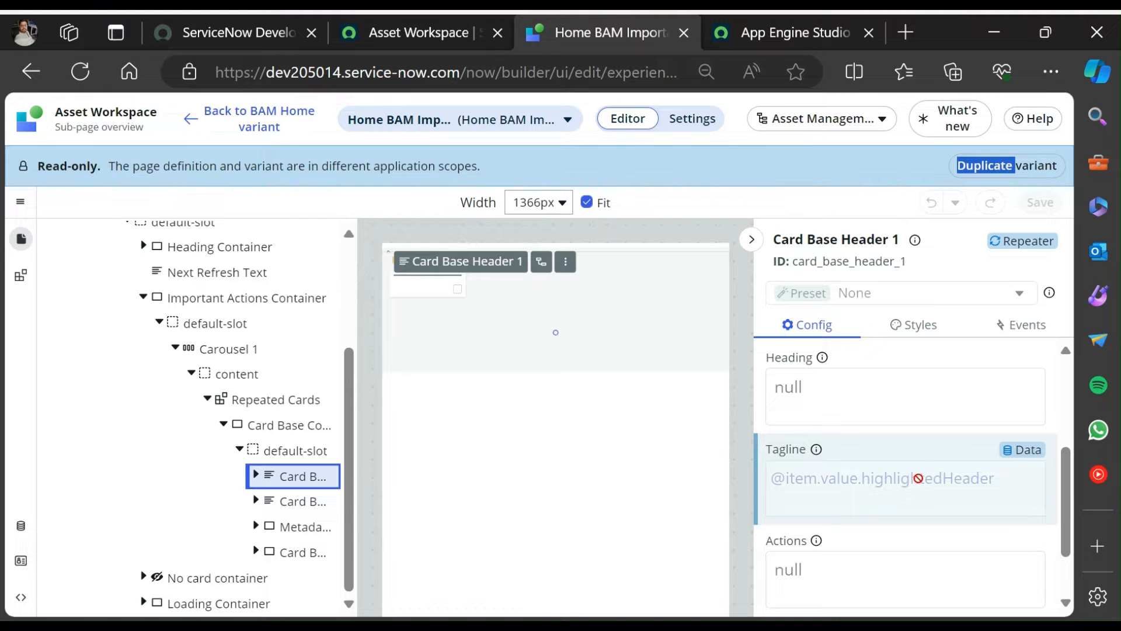
scroll(941, 471, "up", 4)
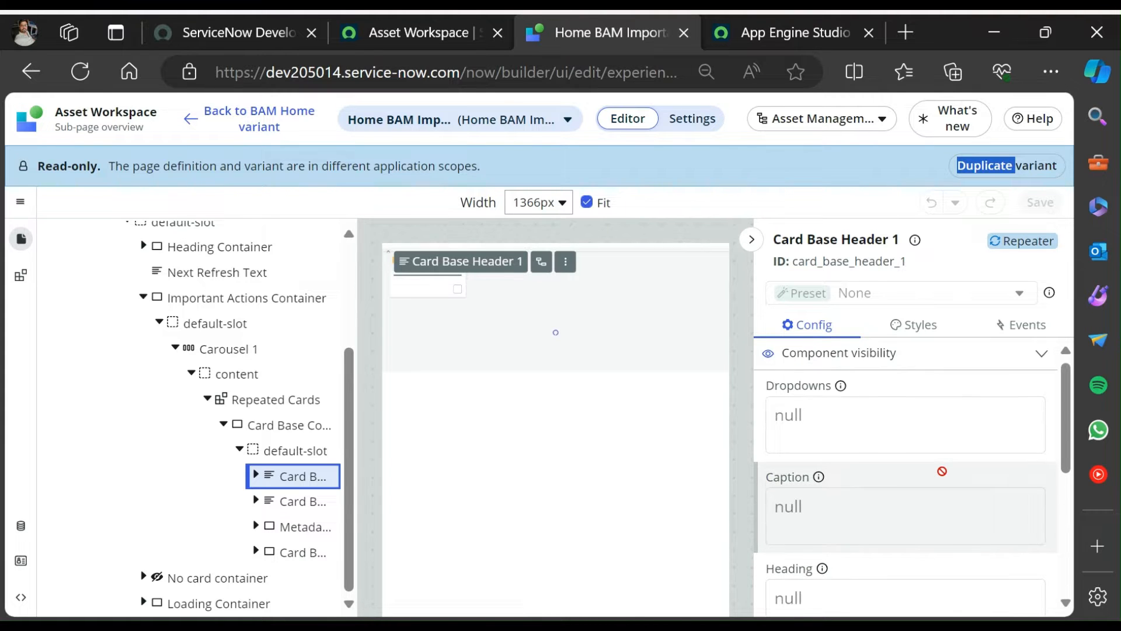
scroll(942, 471, "down", 2)
Examine Card Base Header 2's caption and heading bindings, and highlight the "Fill in missing assignment group" title on the live Asset Workspace page.
left_click(288, 503)
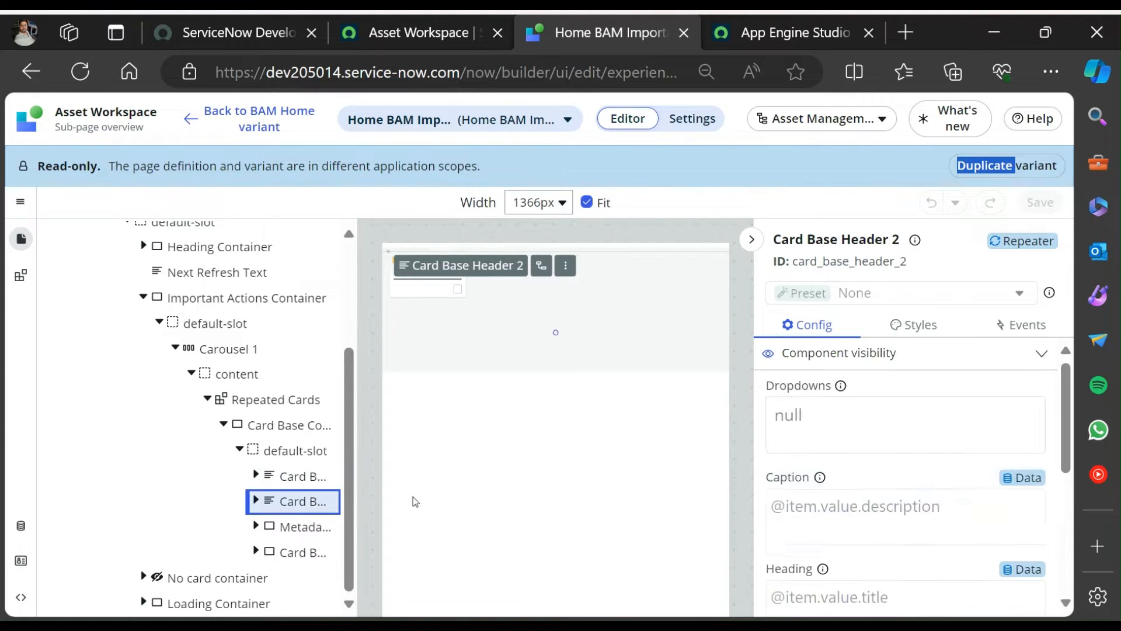
scroll(824, 416, "down", 2)
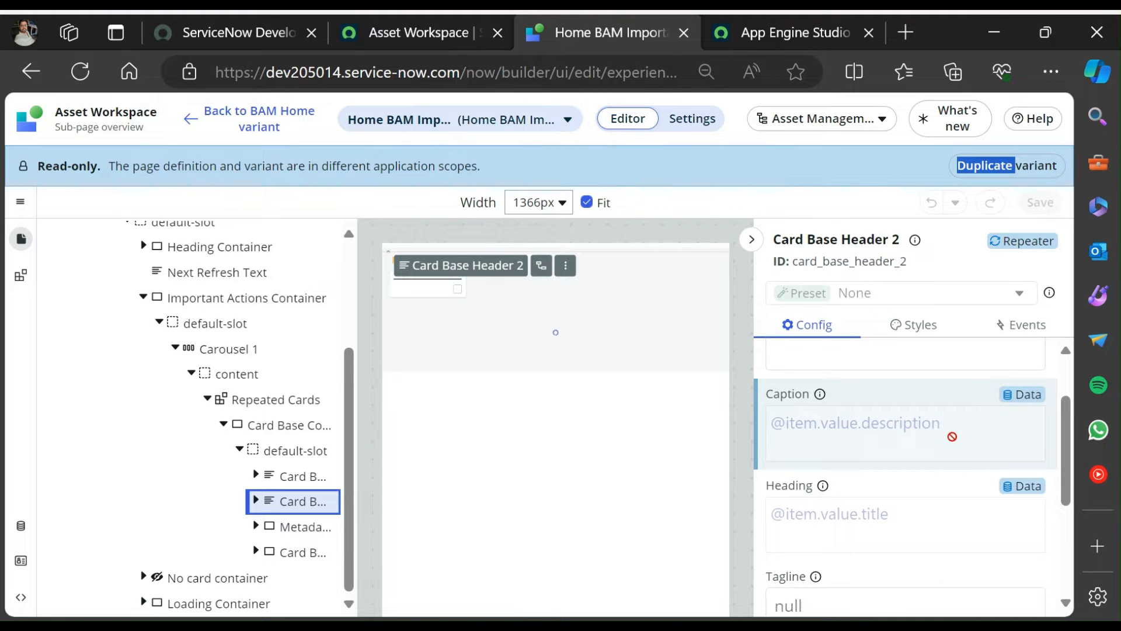
left_click(295, 476)
left_click(445, 33)
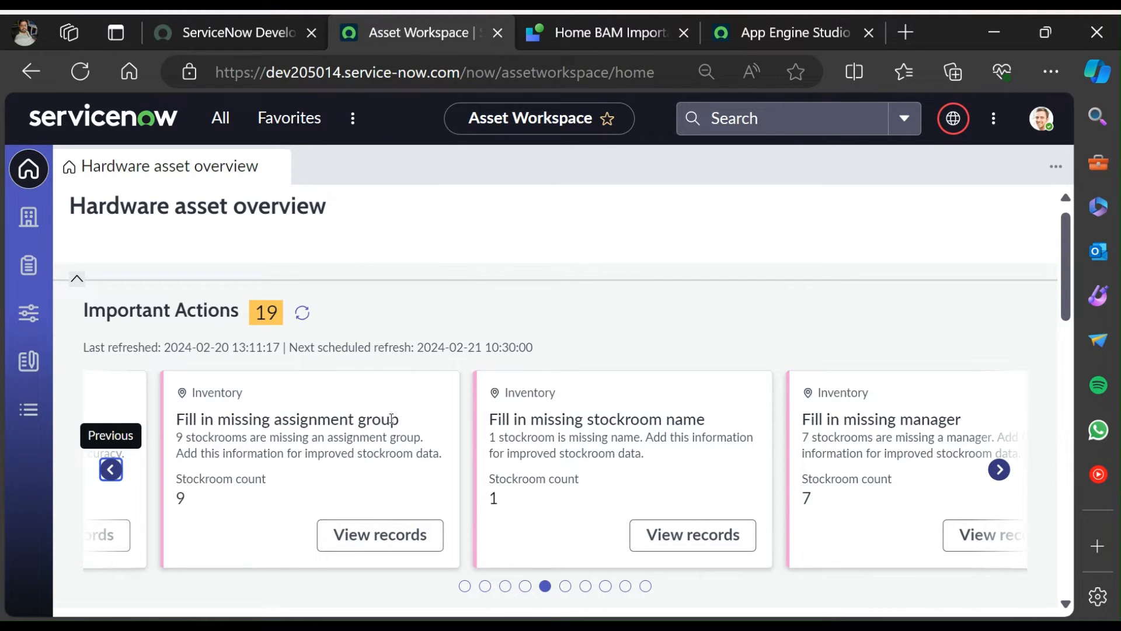
left_click_drag(402, 421, 155, 419)
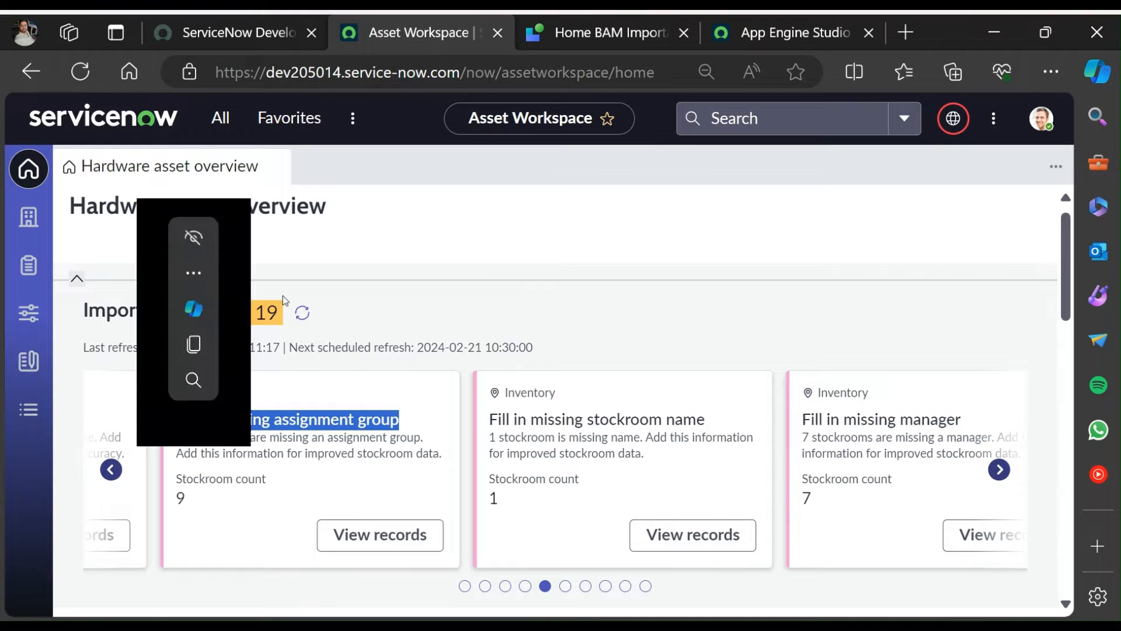
left_click(597, 33)
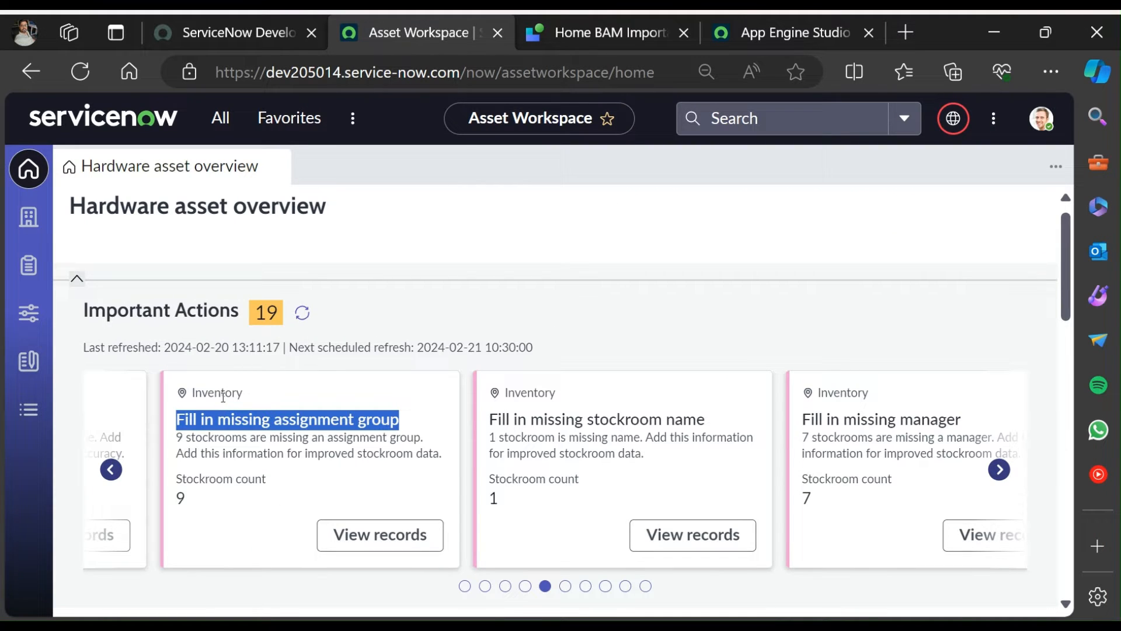
left_click(238, 437)
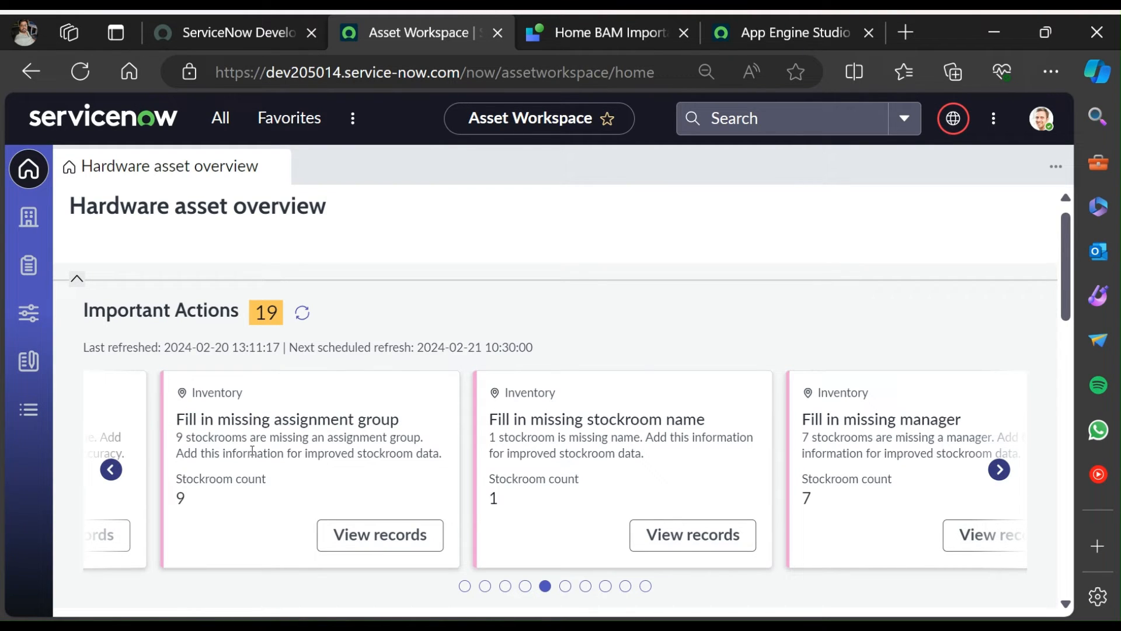
Return to UI Builder to examine Card Base Header 1's tagline binding, and highlight the matching "Inventory" tagline on the live Asset Workspace card.
left_click(576, 33)
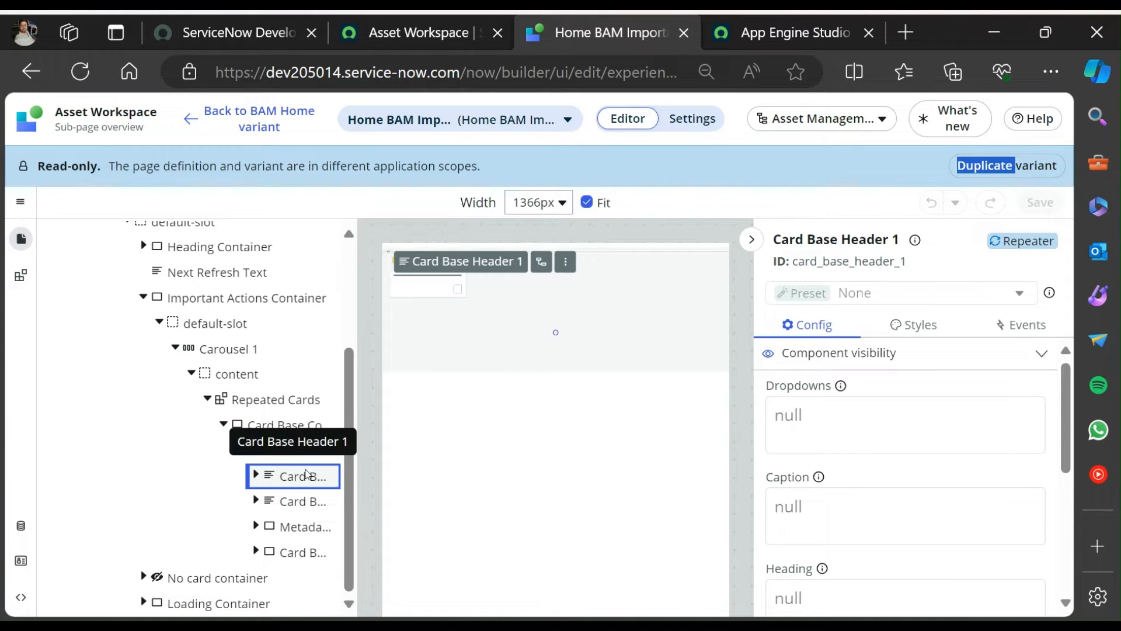
scroll(876, 485, "down", 2)
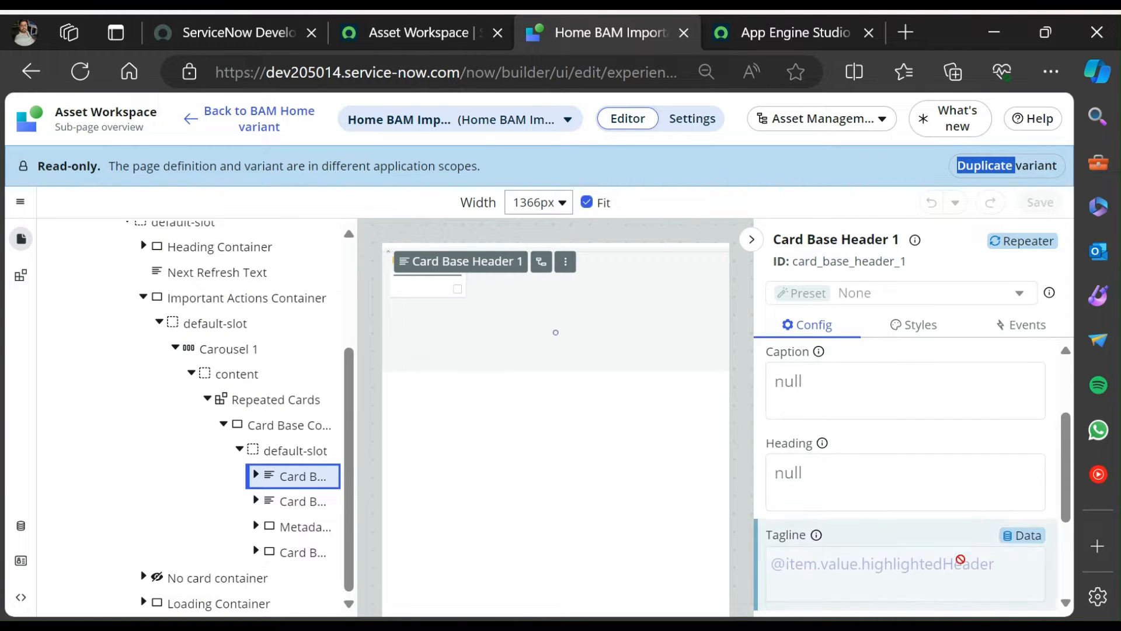
scroll(885, 565, "up", 2)
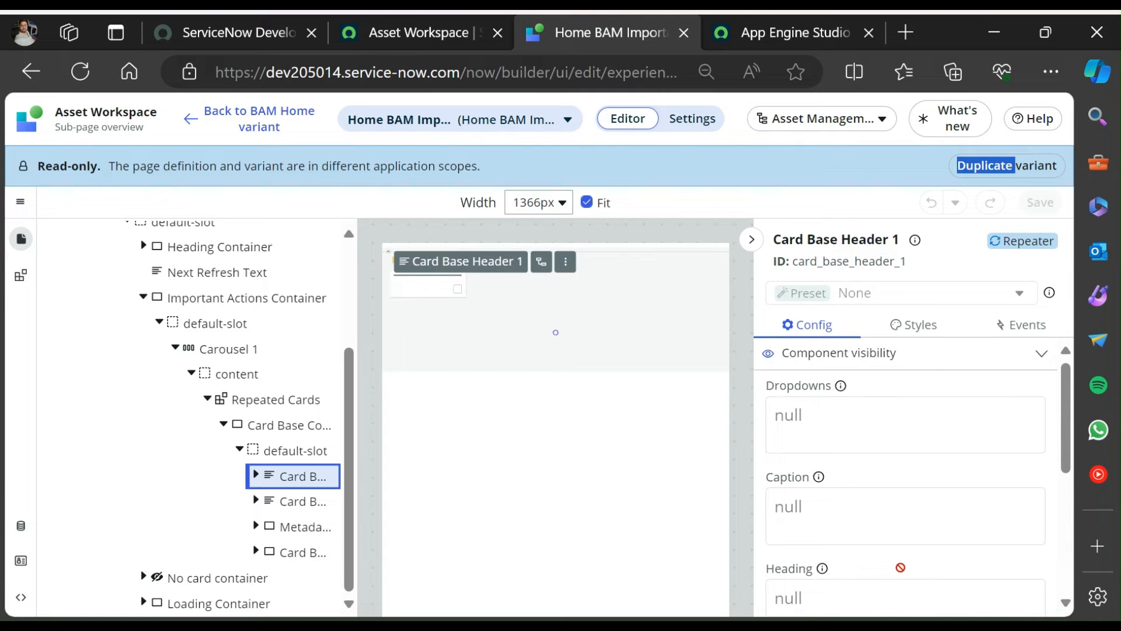
scroll(901, 567, "down", 1)
left_click(431, 33)
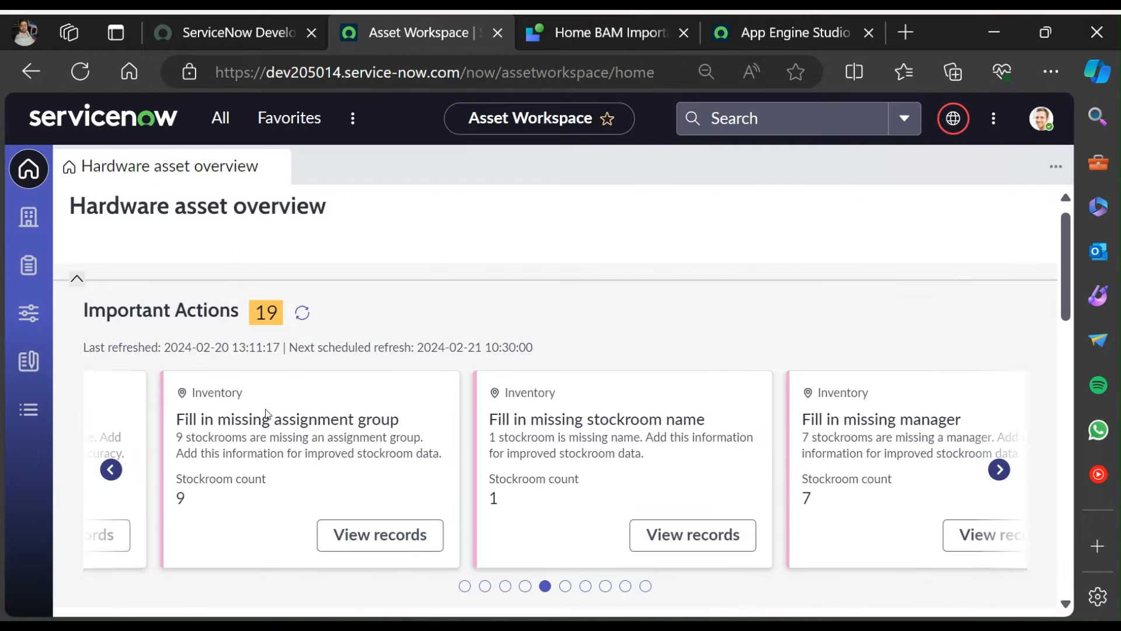
left_click_drag(244, 391, 175, 397)
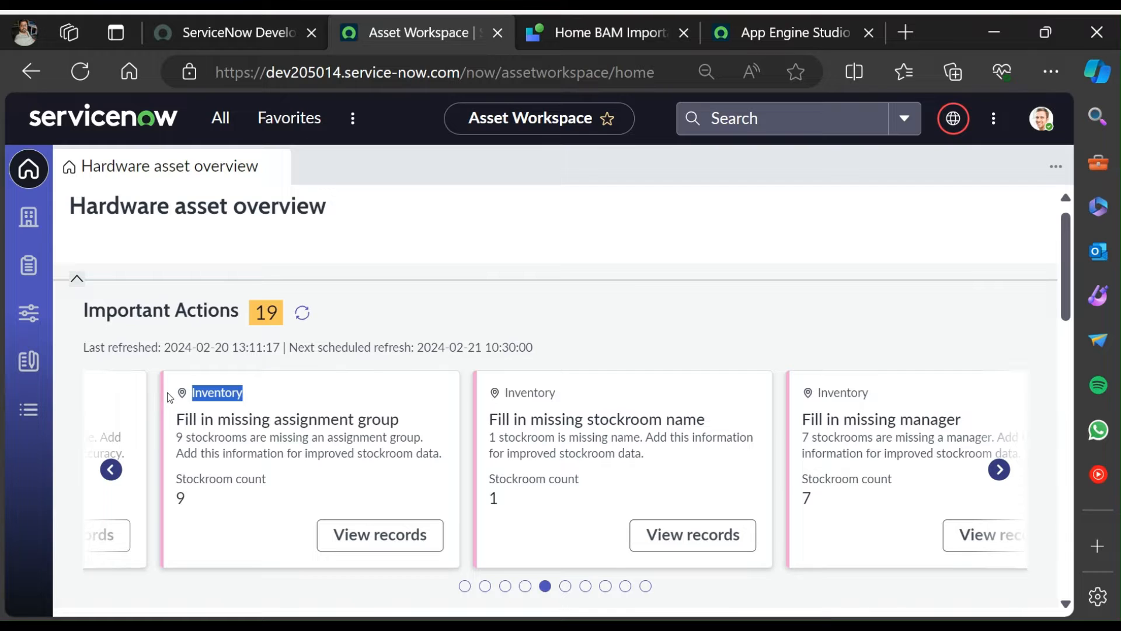
Switch back to UI Builder, select Card Base Header 2, and review its caption, heading and tagline settings.
left_click(610, 32)
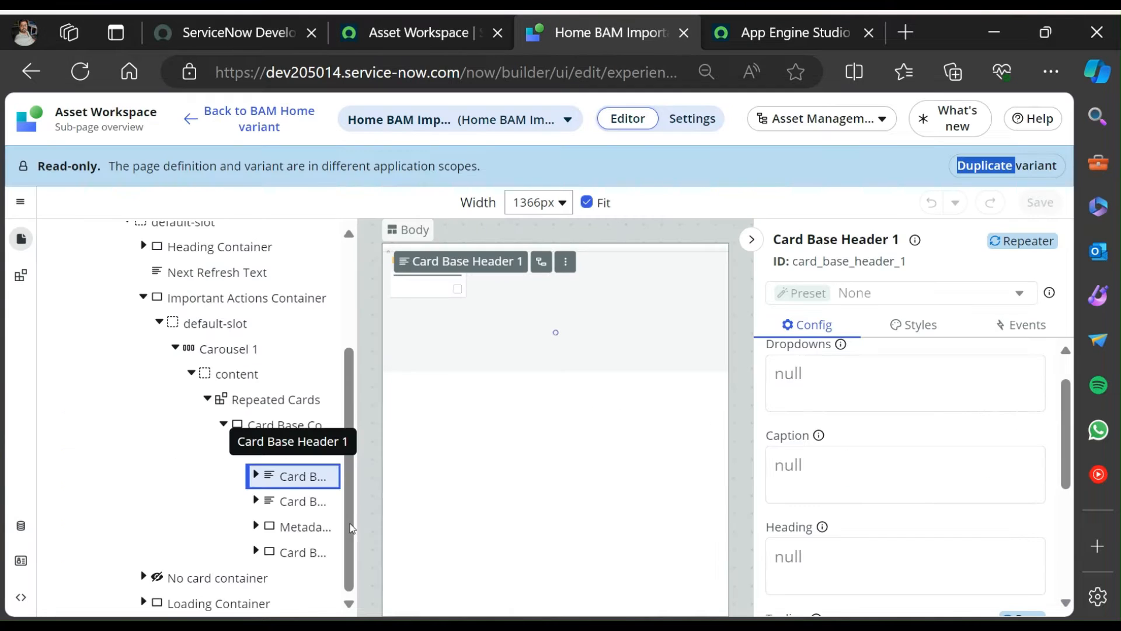
left_click(304, 502)
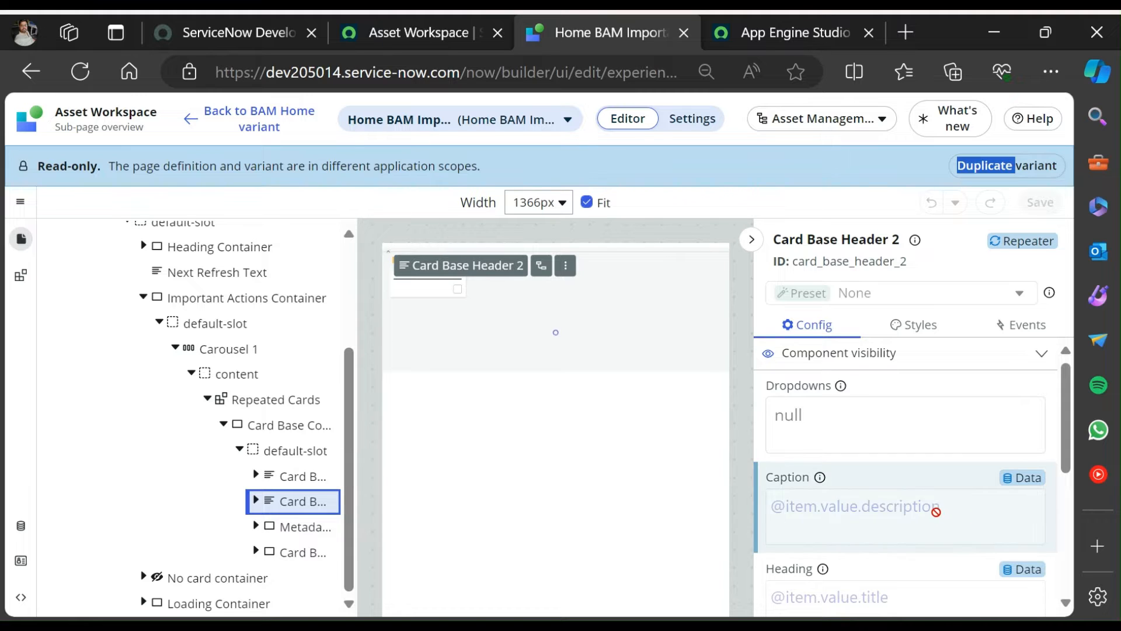
scroll(934, 511, "down", 1)
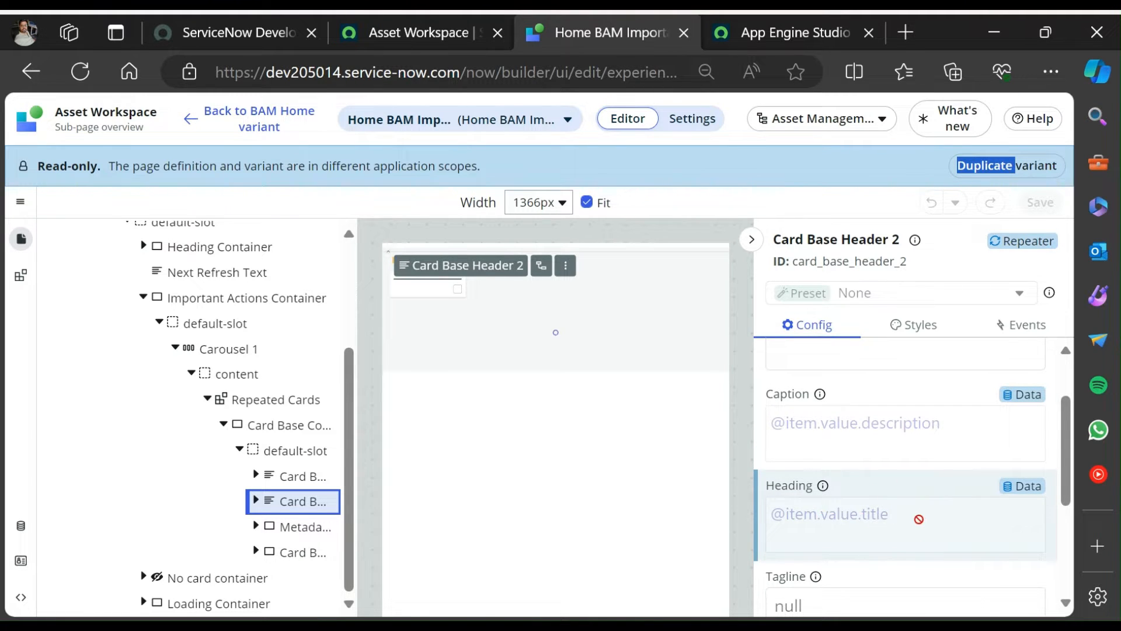
scroll(933, 430, "up", 1)
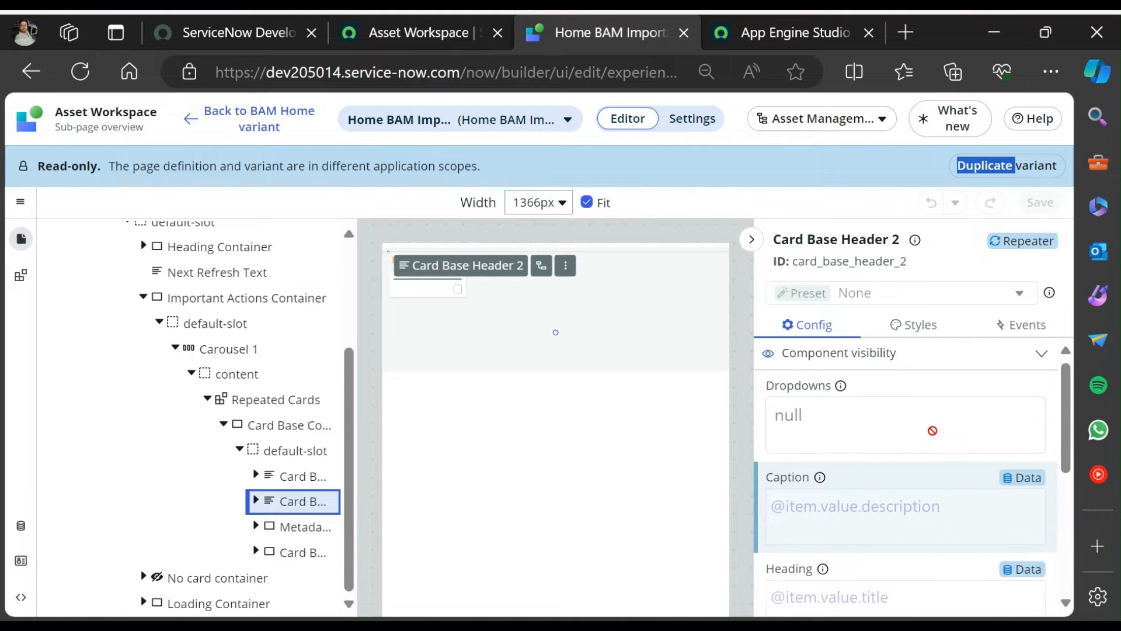
scroll(933, 430, "down", 2)
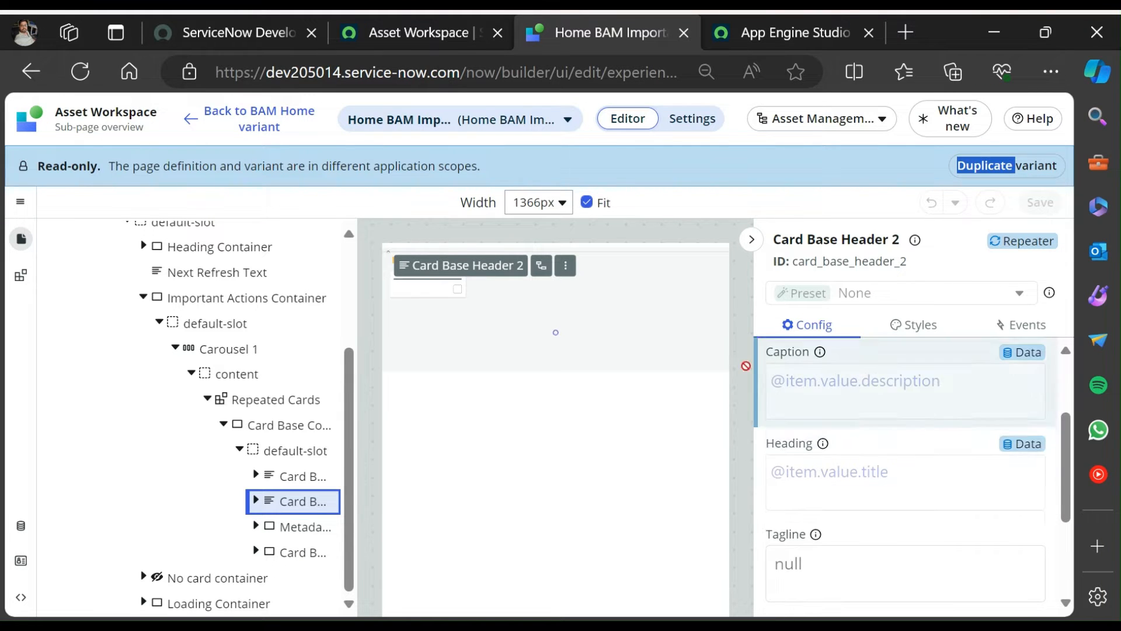
Highlight the "Fill in missing assignment group" title and description on the live Asset Workspace card, and return to UI Builder.
left_click(414, 34)
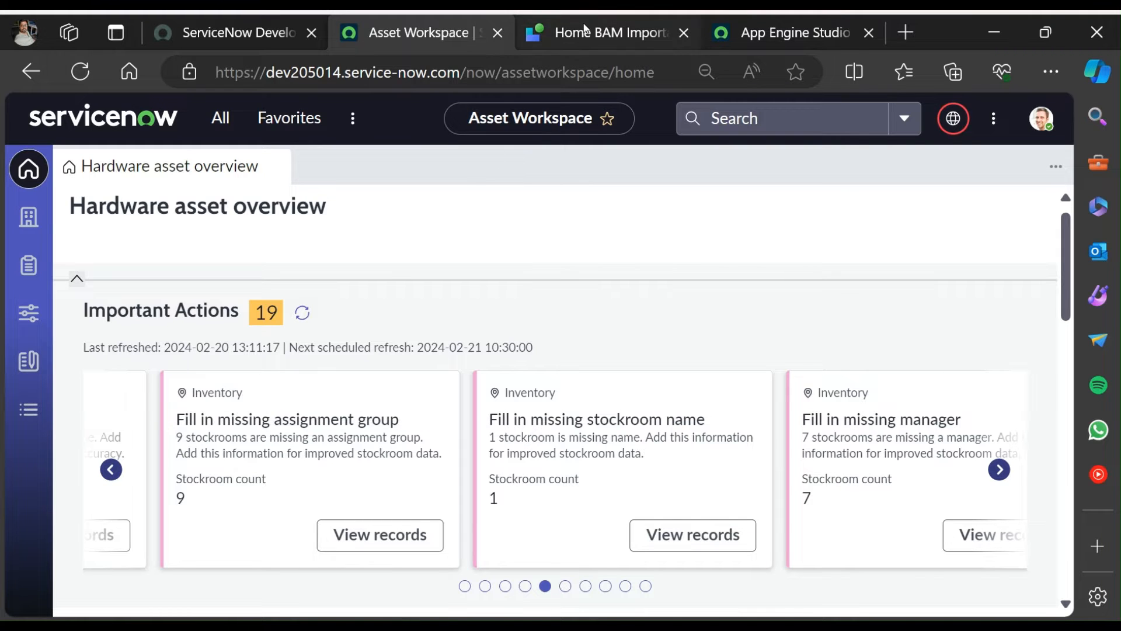
left_click_drag(440, 455, 173, 425)
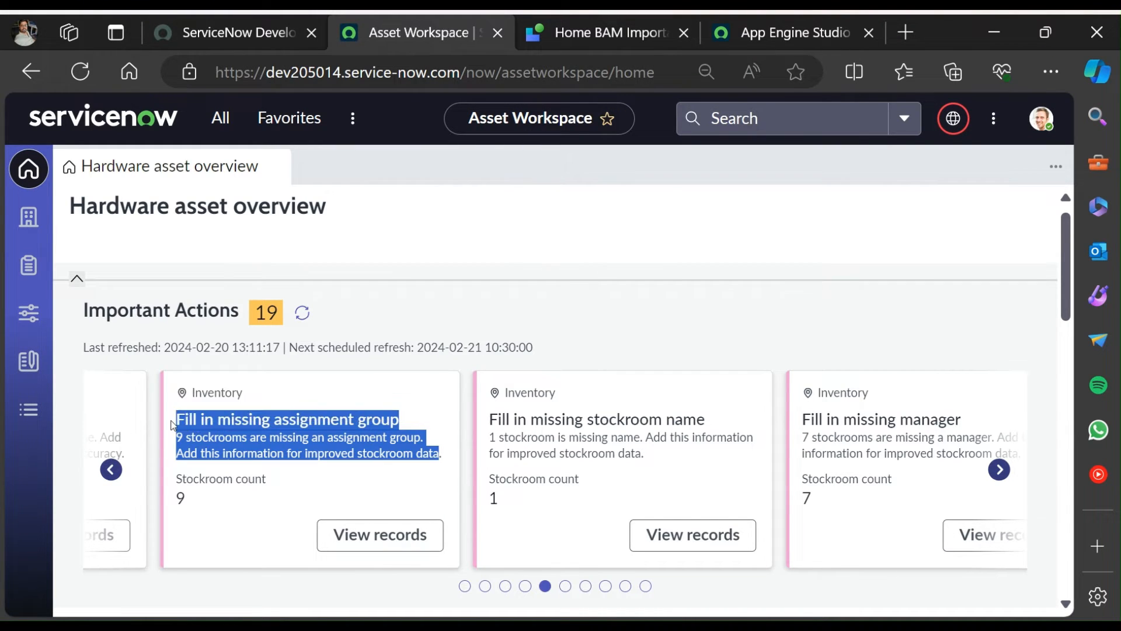
left_click(602, 32)
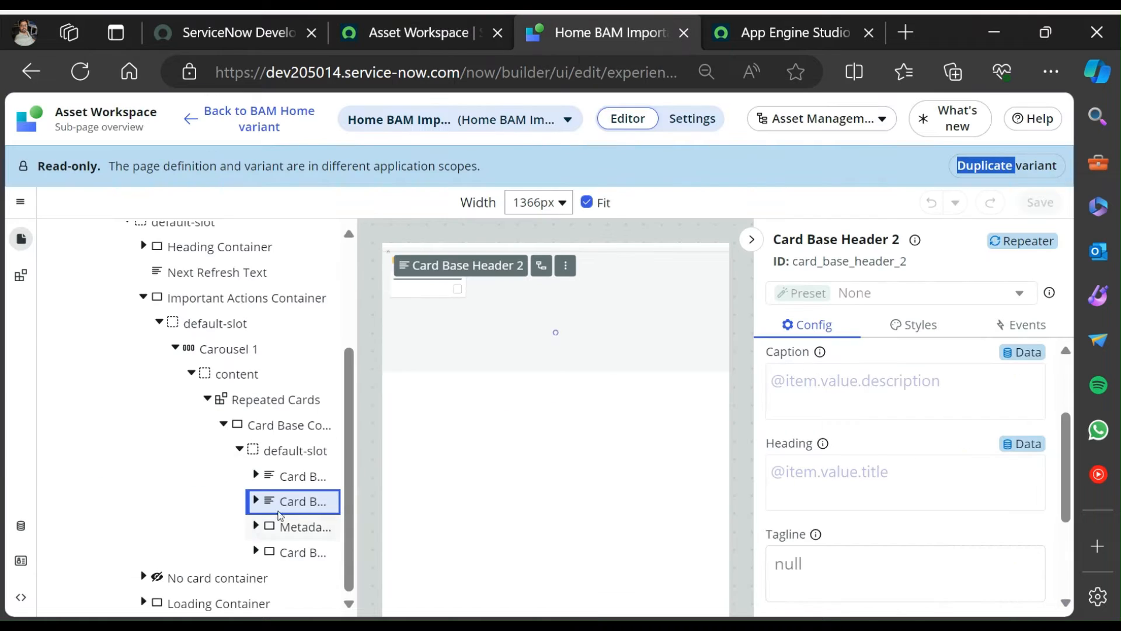
Select the Metadata Container, and highlight the matching "Stockroom count" label and value on the live "Fill in missing assignment group" card.
left_click(291, 527)
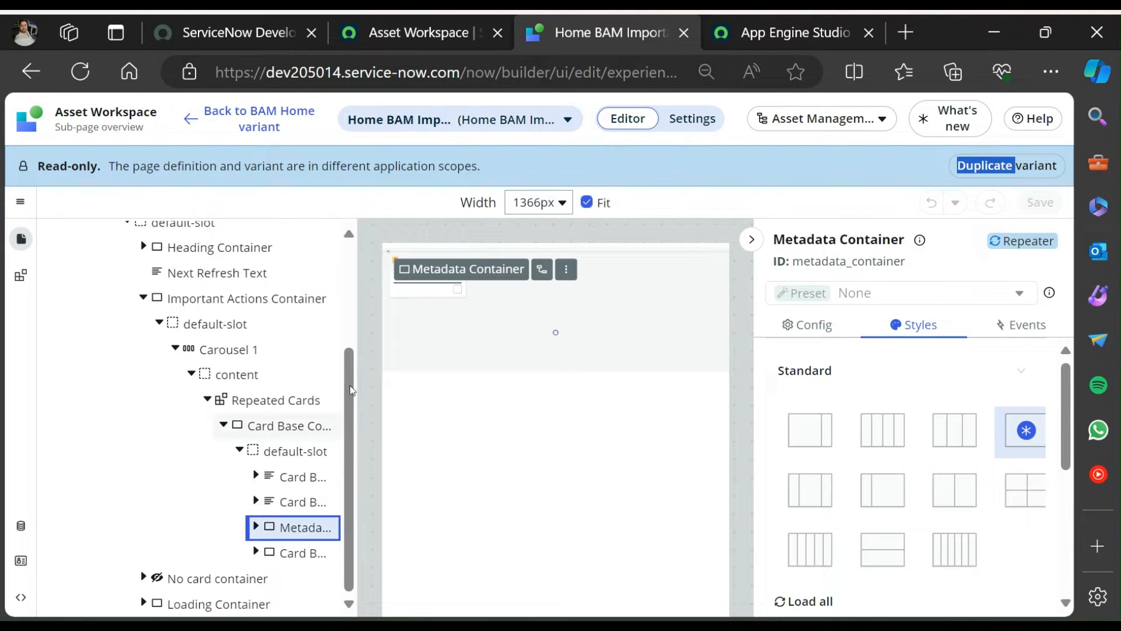
left_click(409, 32)
left_click(223, 481)
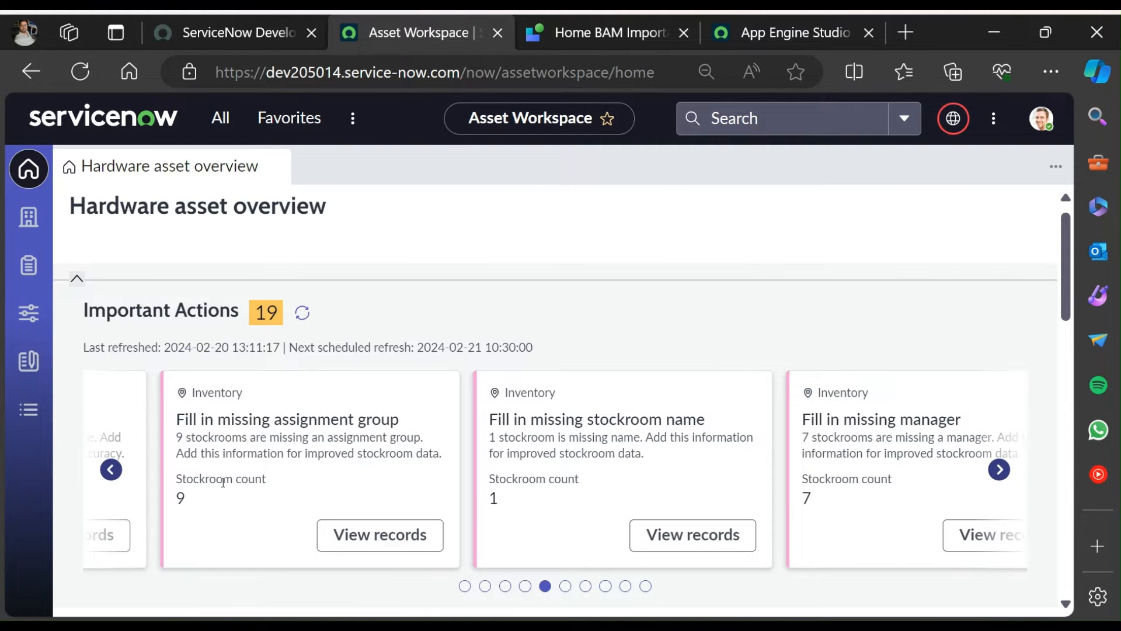
left_click_drag(175, 482, 211, 489)
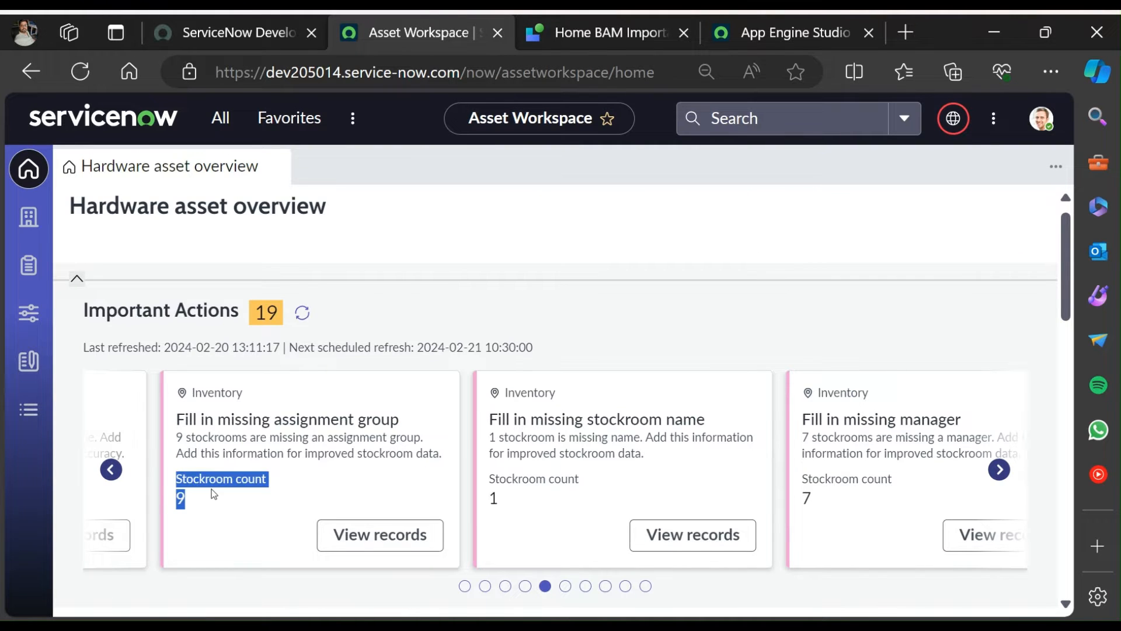
Return to UI Builder, expand the Metadata Container, and examine the Items binding of Metadata Label value 1.
left_click(605, 29)
left_click(255, 527)
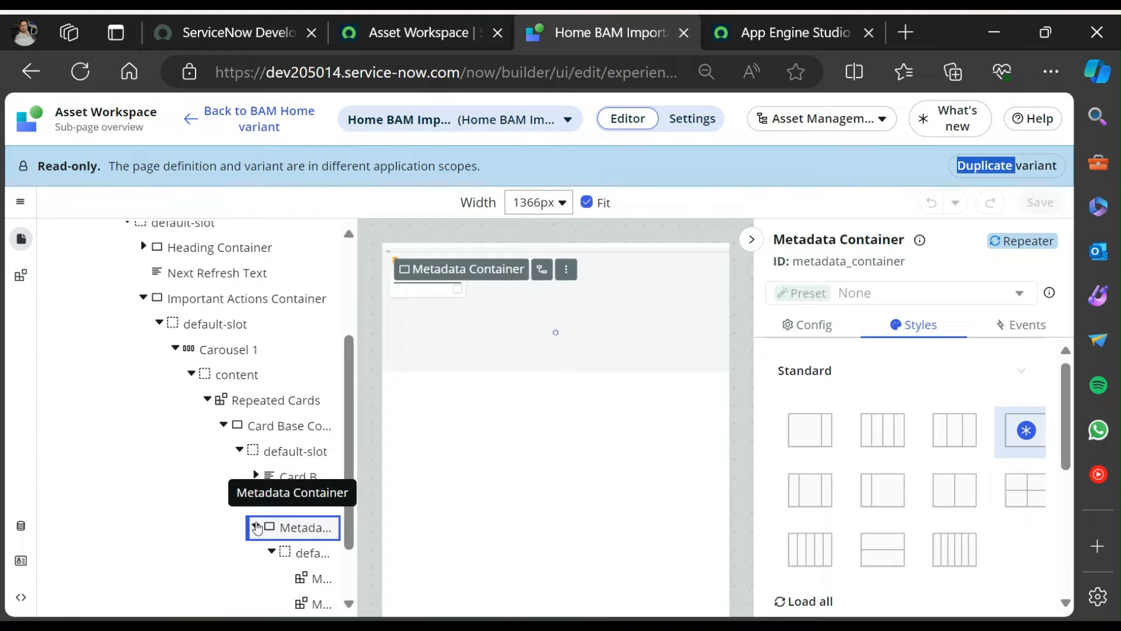
scroll(257, 528, "down", 1)
left_click(320, 506)
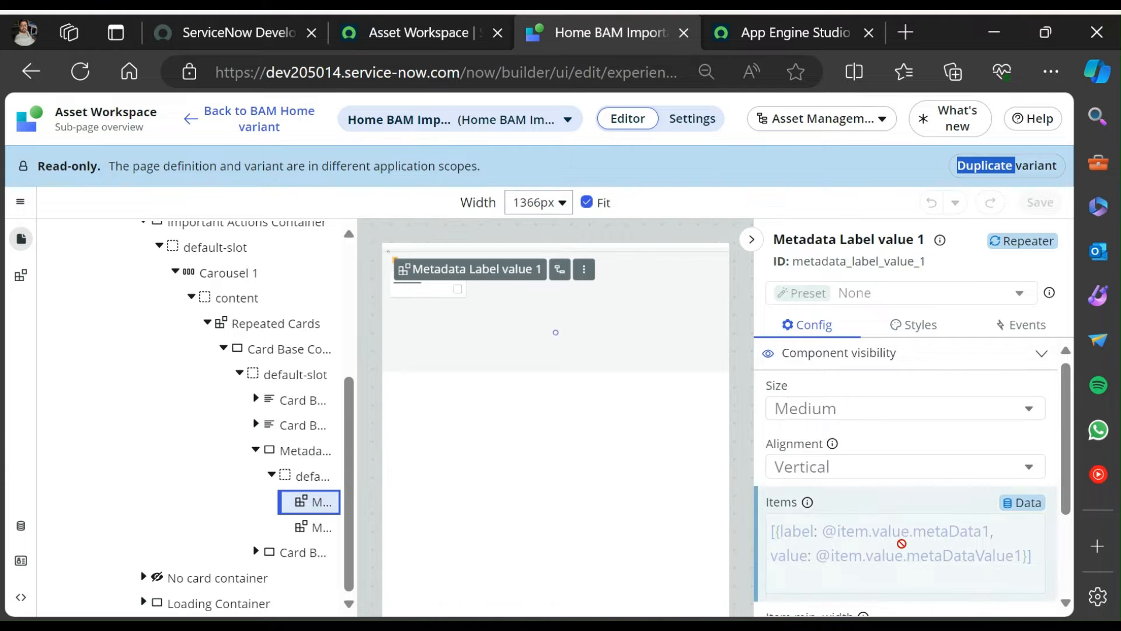
scroll(902, 543, "down", 1)
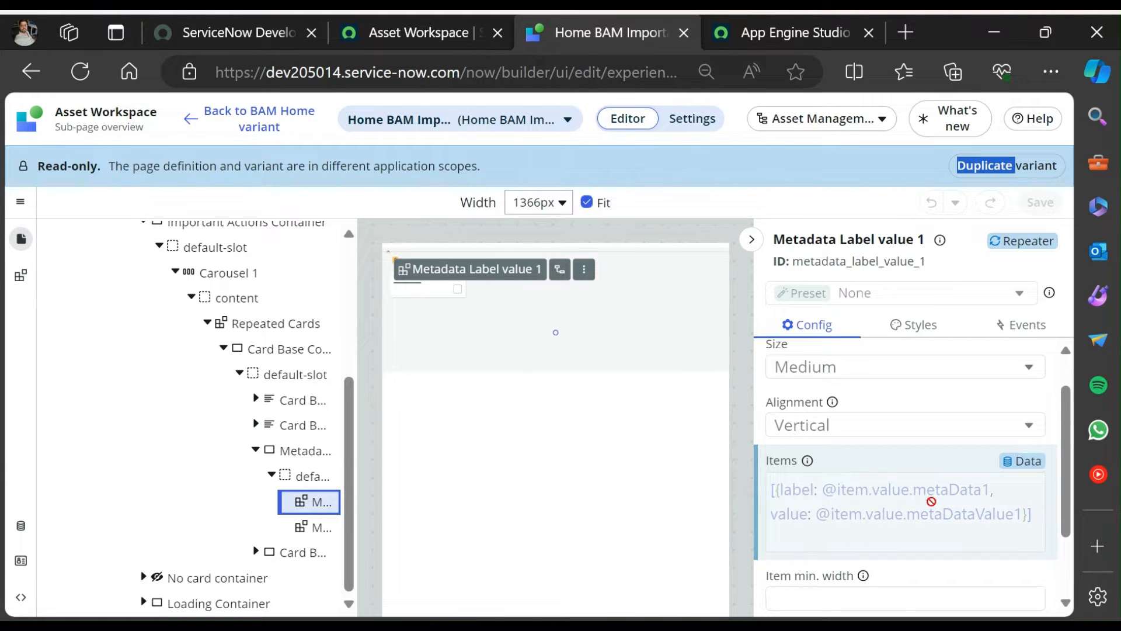
Examine the hide-component and Items bindings of Metadata Label value 2, and collapse the Metadata Container.
left_click(303, 528)
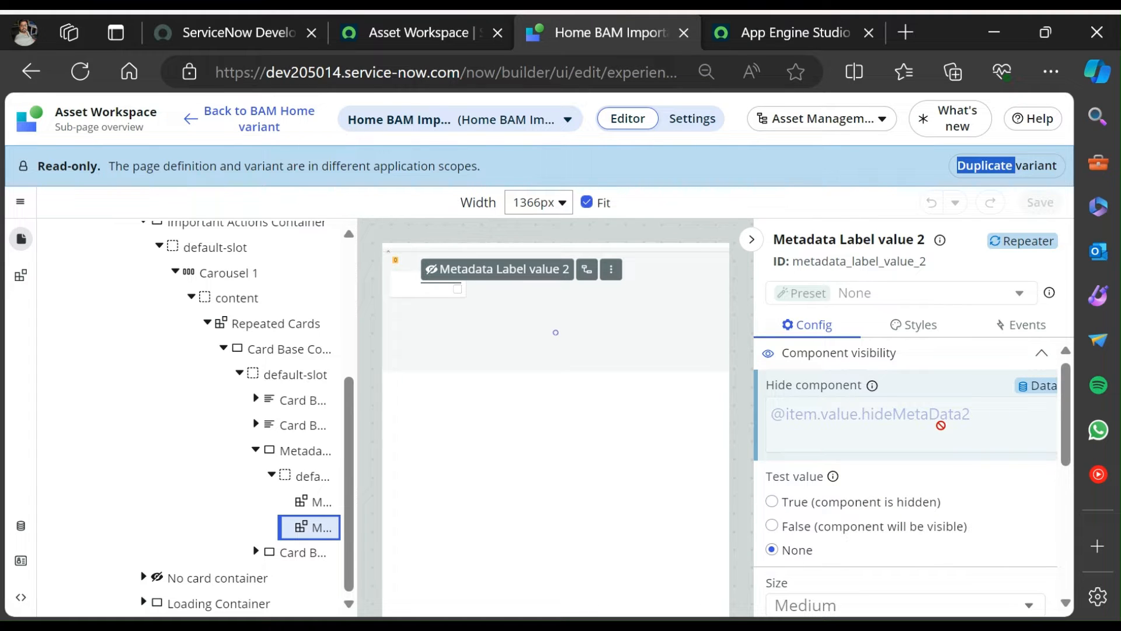
scroll(941, 435, "down", 5)
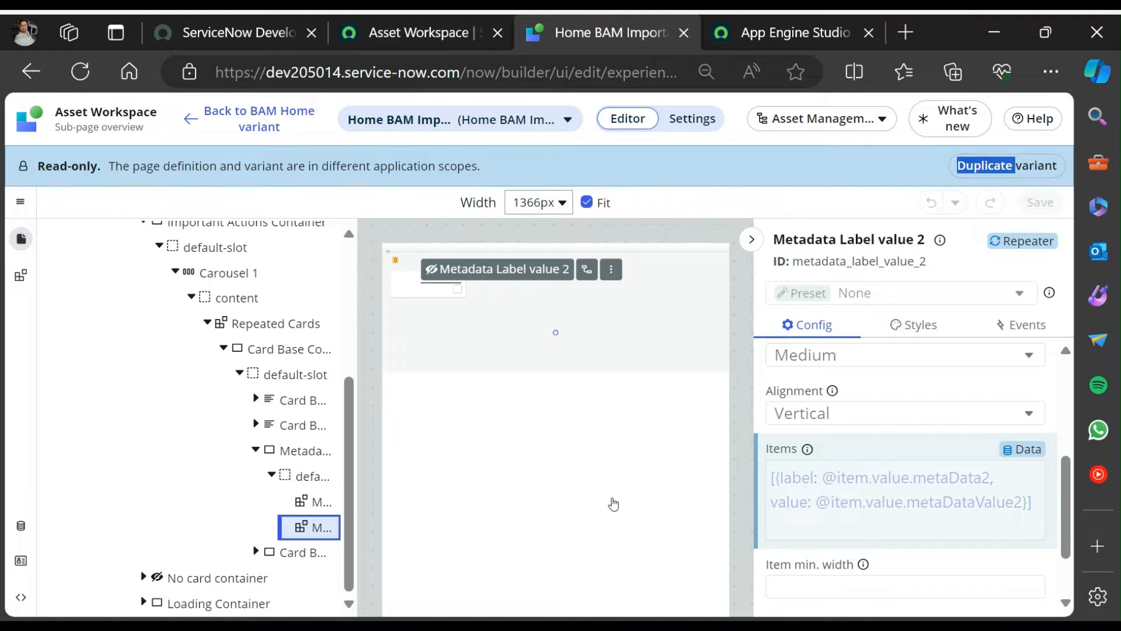
left_click(258, 451)
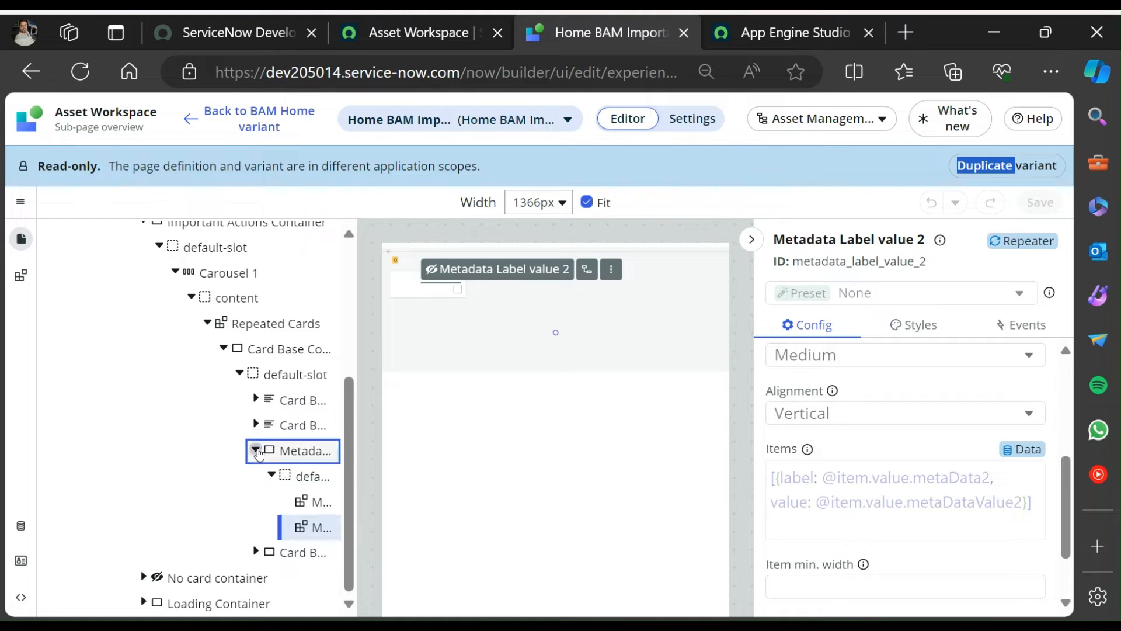
Expand the Card Buttons Container, examine Button 1's label binding, and compare it with the live card's "View records" button.
left_click(296, 553)
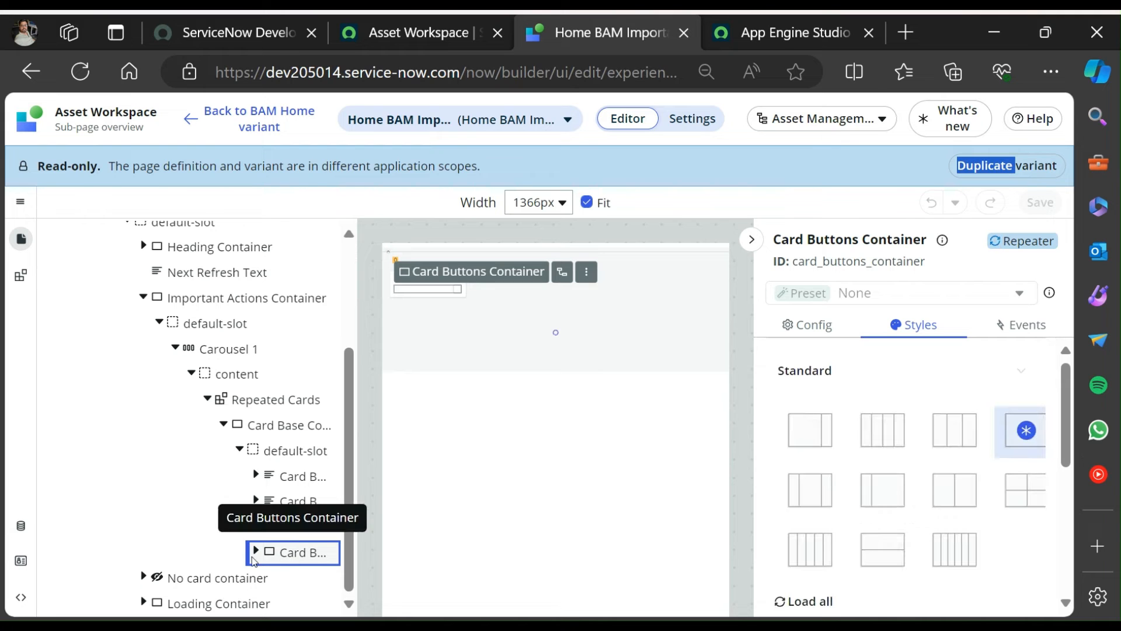
left_click(256, 551)
scroll(292, 555, "down", 1)
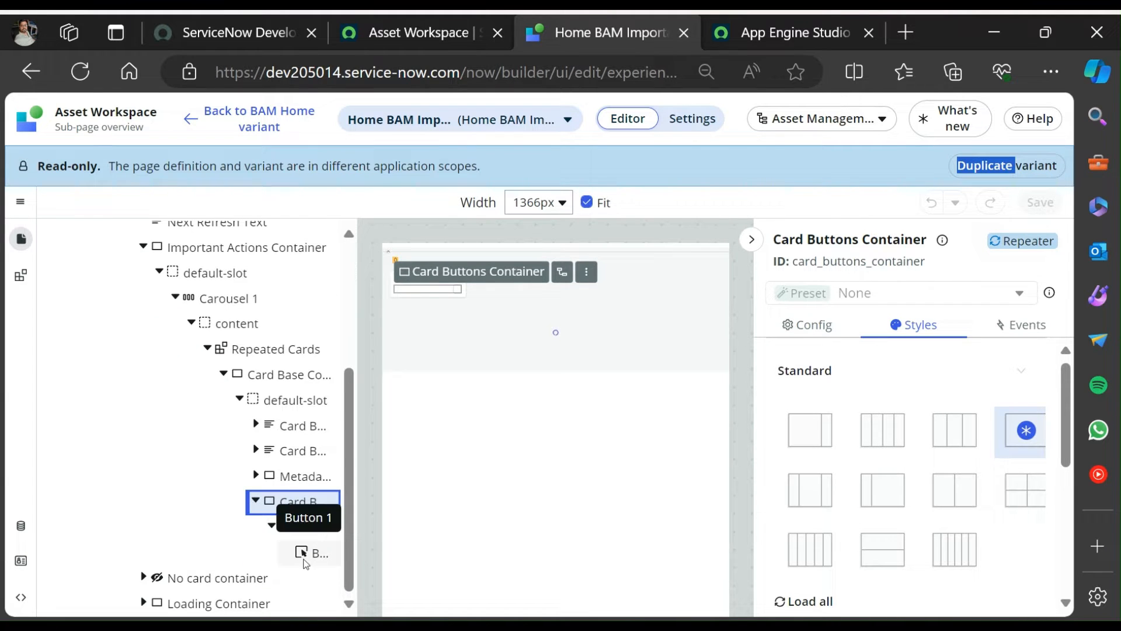
left_click(305, 553)
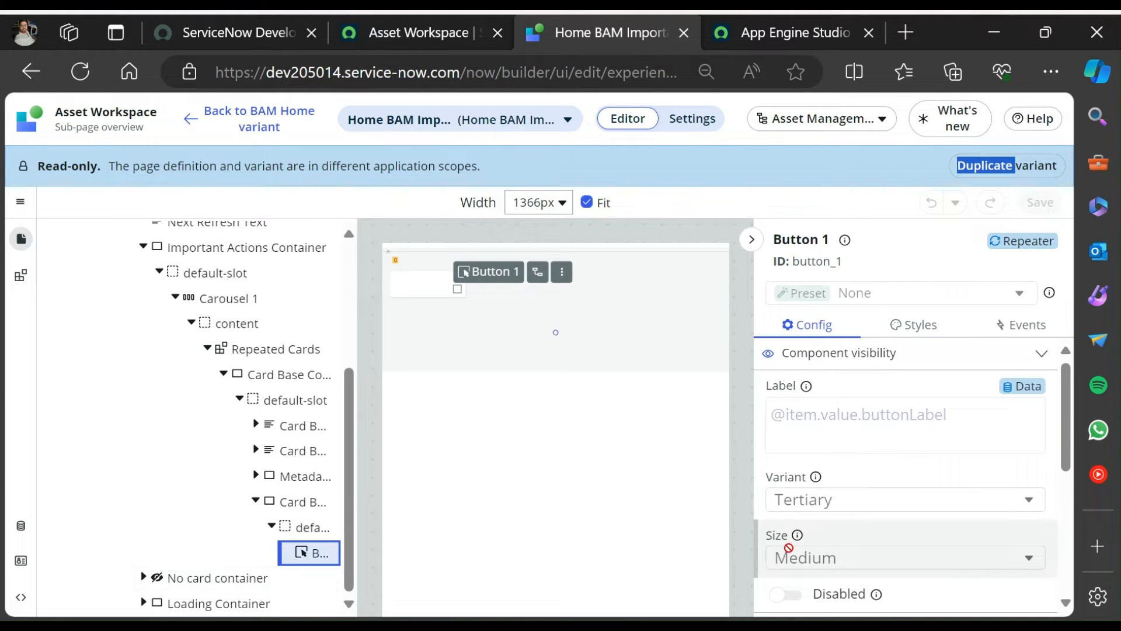
left_click(402, 32)
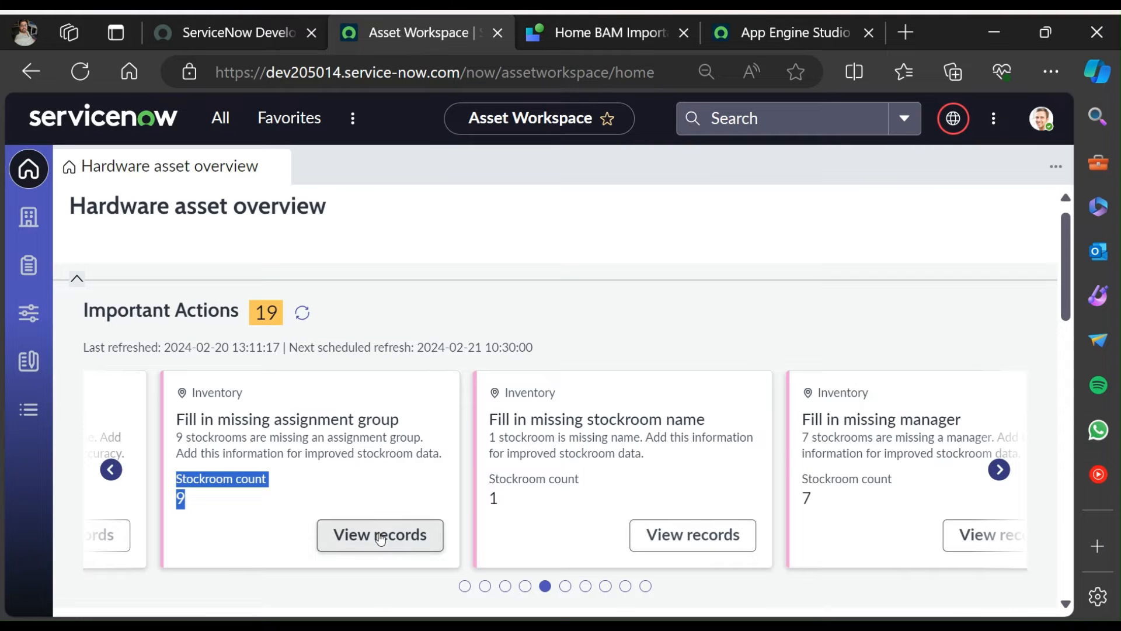
left_click(584, 34)
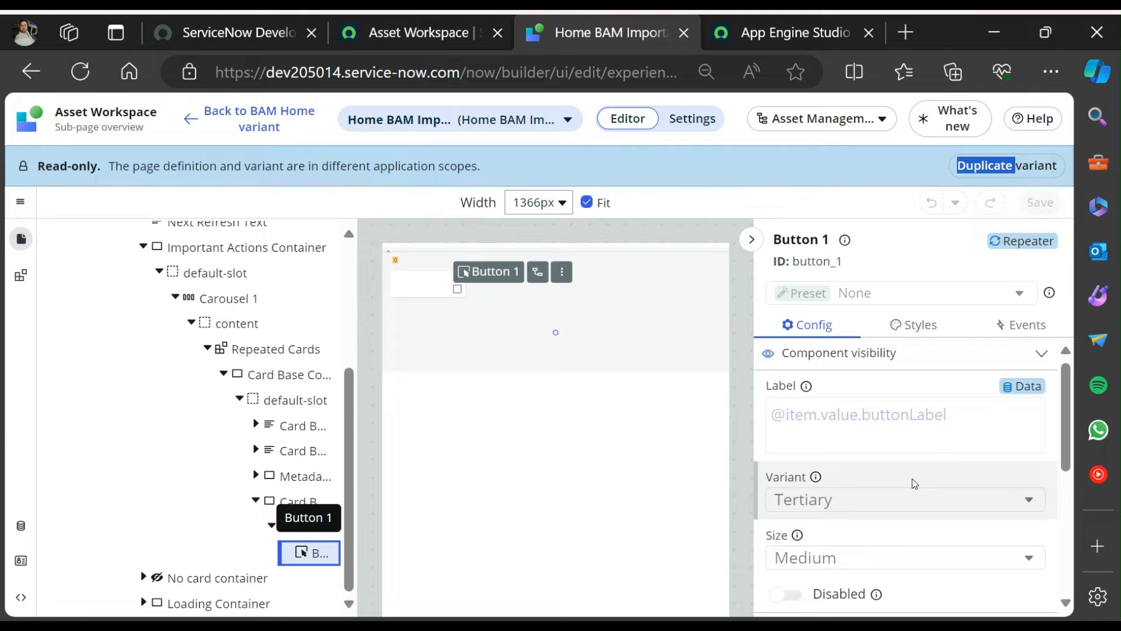
Review Button 1's click event handler, and try "View records" on the live missing assignment group card, closing the resulting list before returning.
left_click(1016, 325)
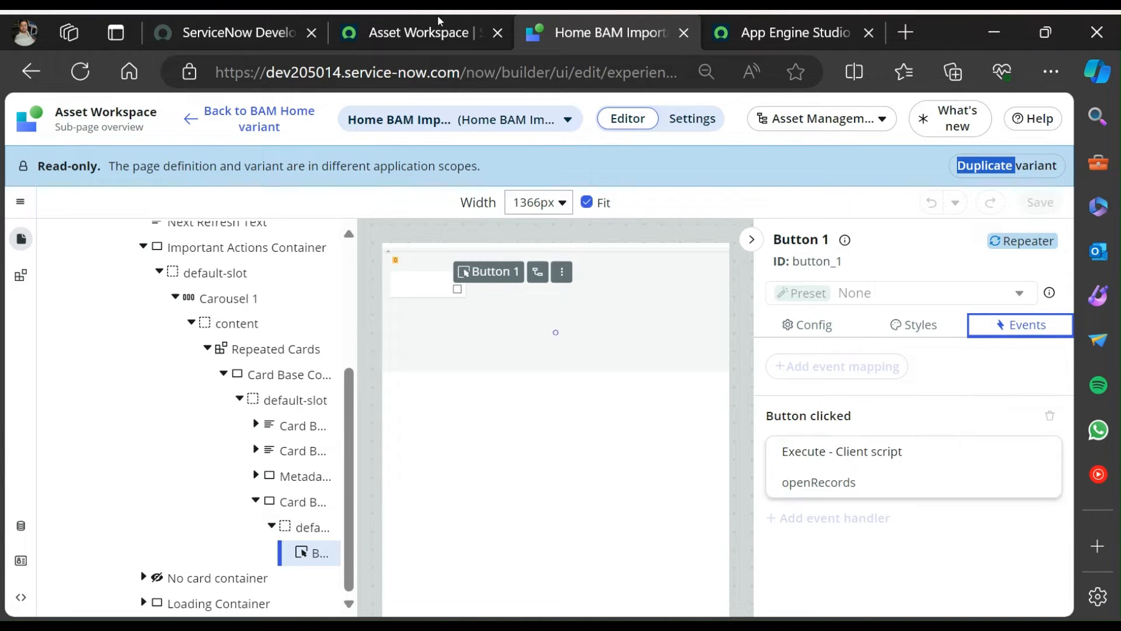
left_click(439, 24)
left_click(407, 544)
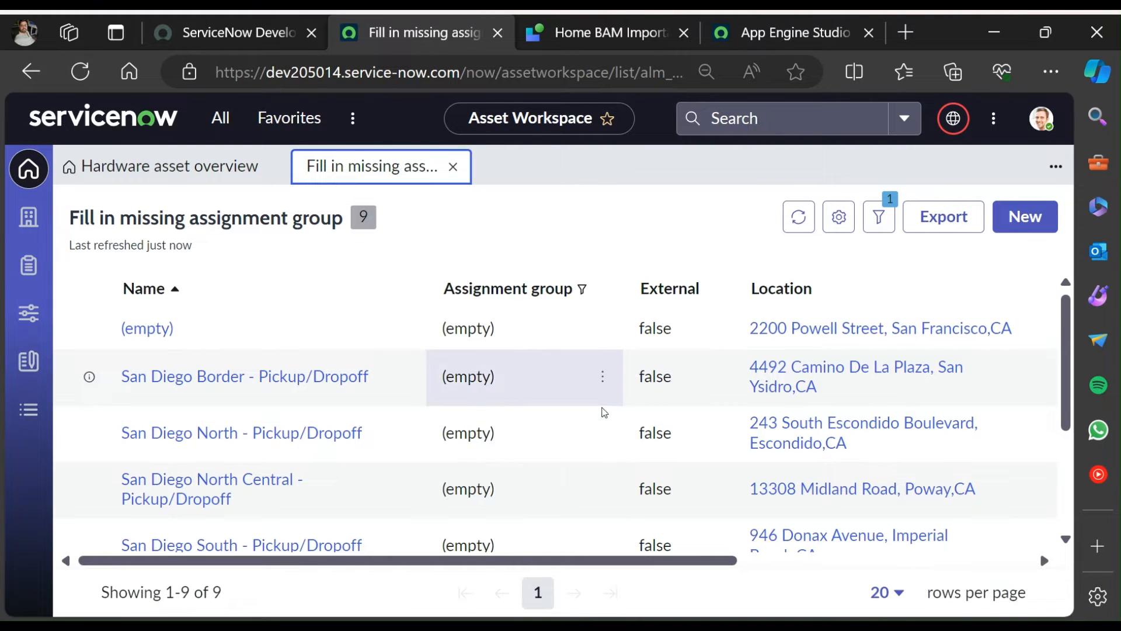
left_click(453, 167)
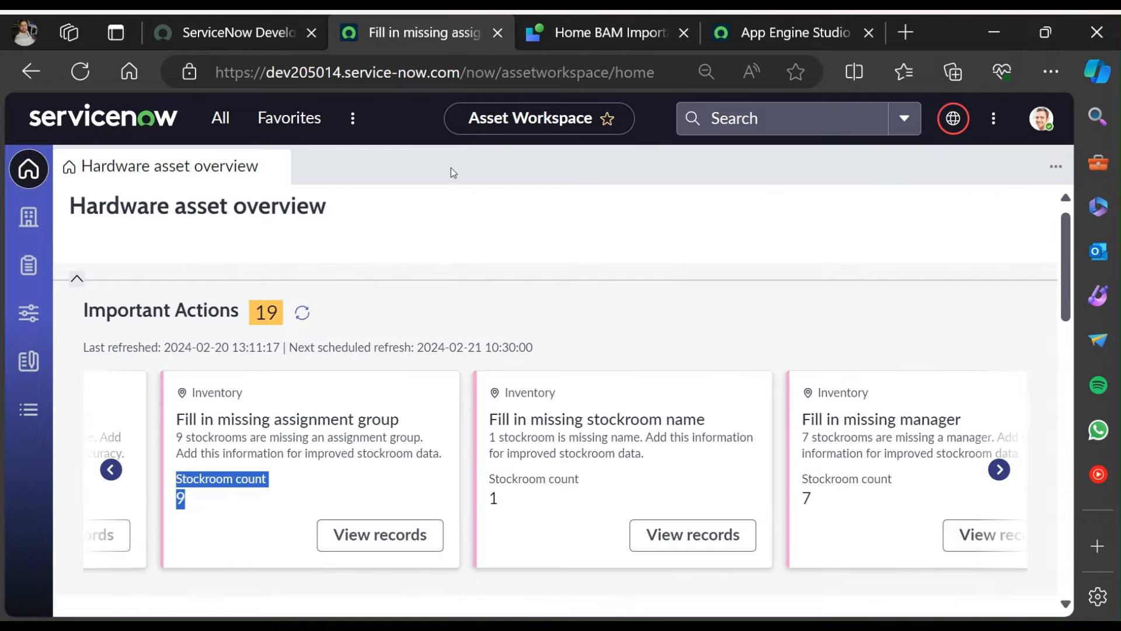
left_click(598, 26)
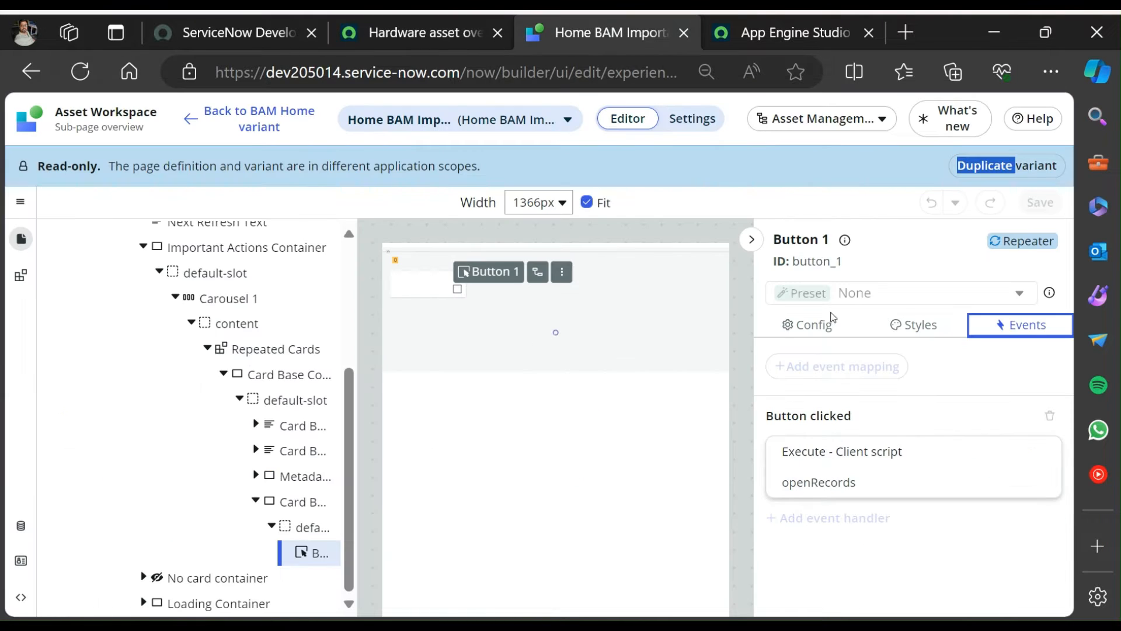
Collapse the Card Buttons Container and review the component tree from the Body down to the card components, comparing it with the live cards.
left_click(257, 502)
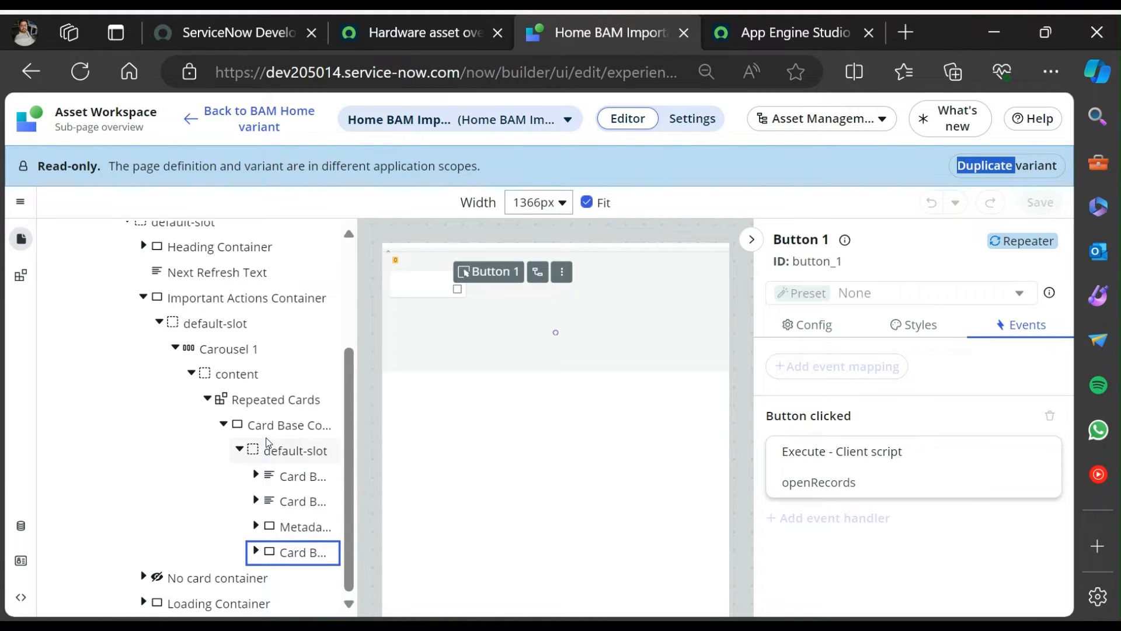
left_click(415, 37)
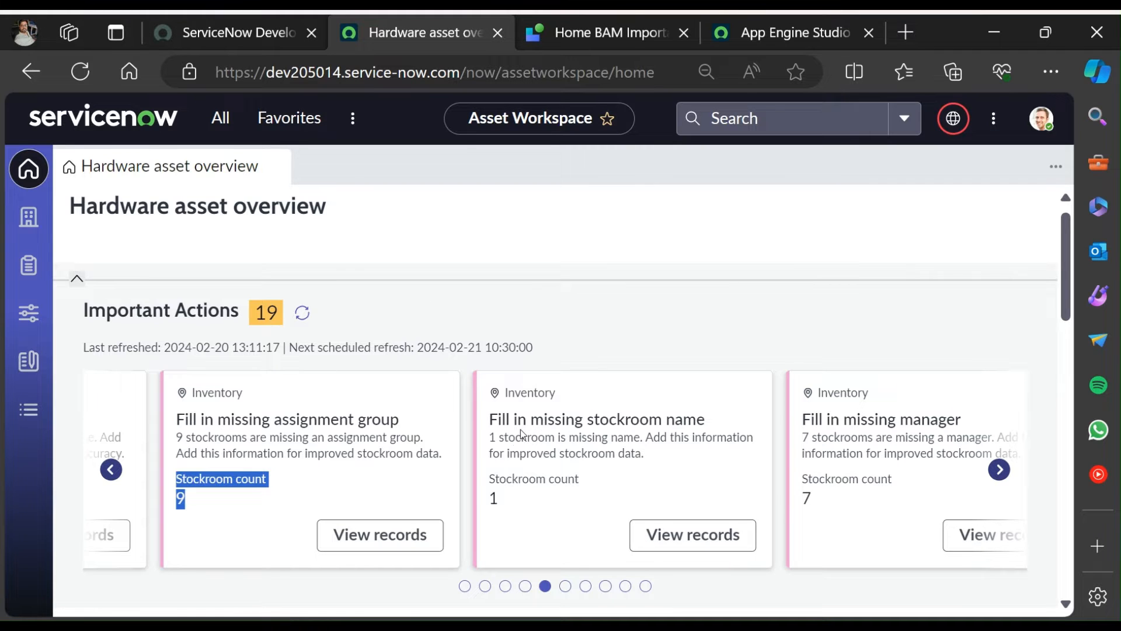
left_click(643, 34)
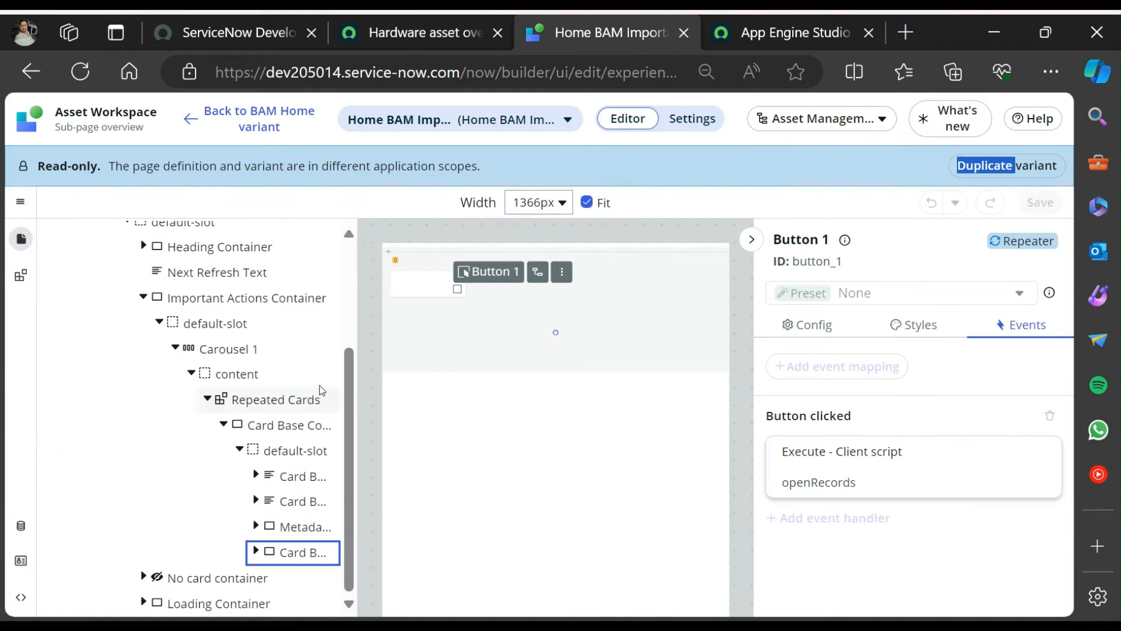
scroll(309, 462, "up", 3)
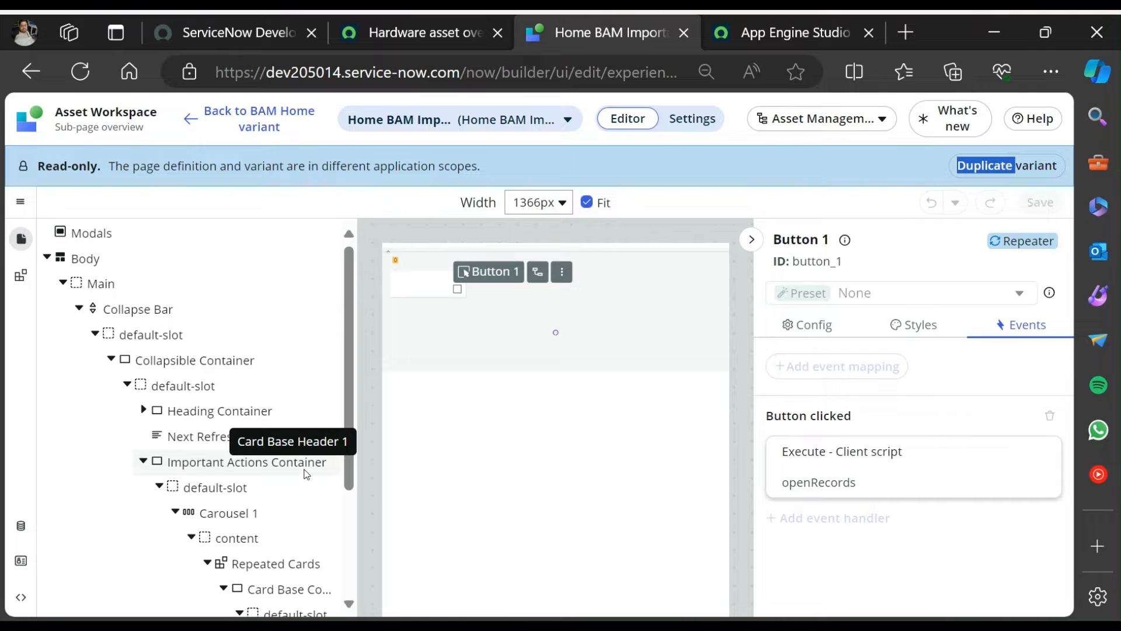
scroll(305, 473, "down", 2)
scroll(305, 473, "down", 1)
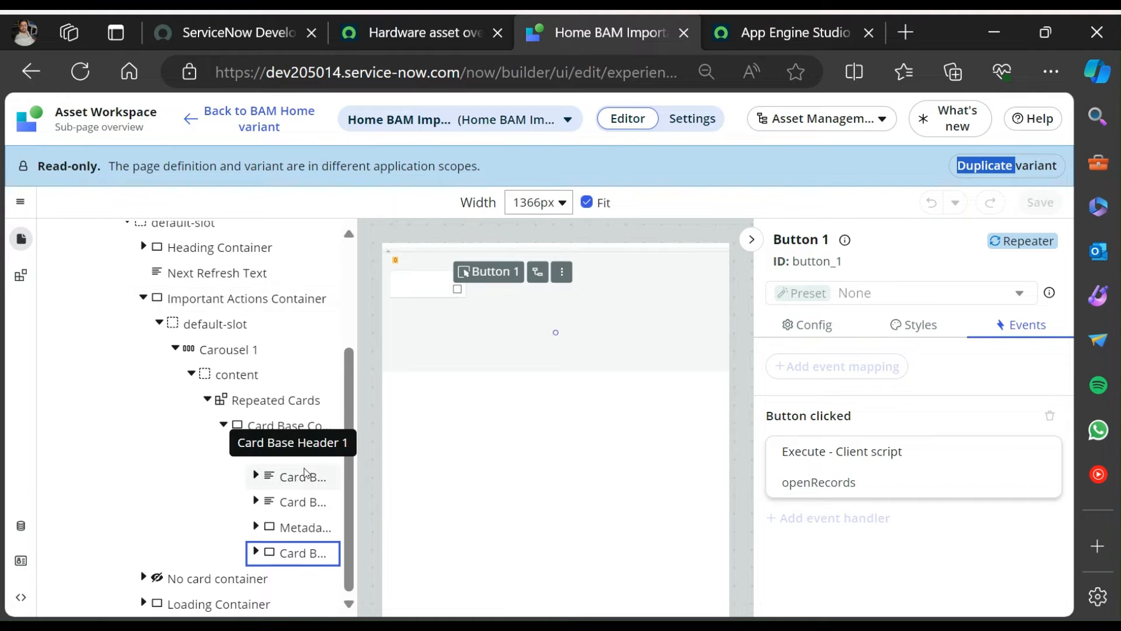
scroll(305, 470, "up", 3)
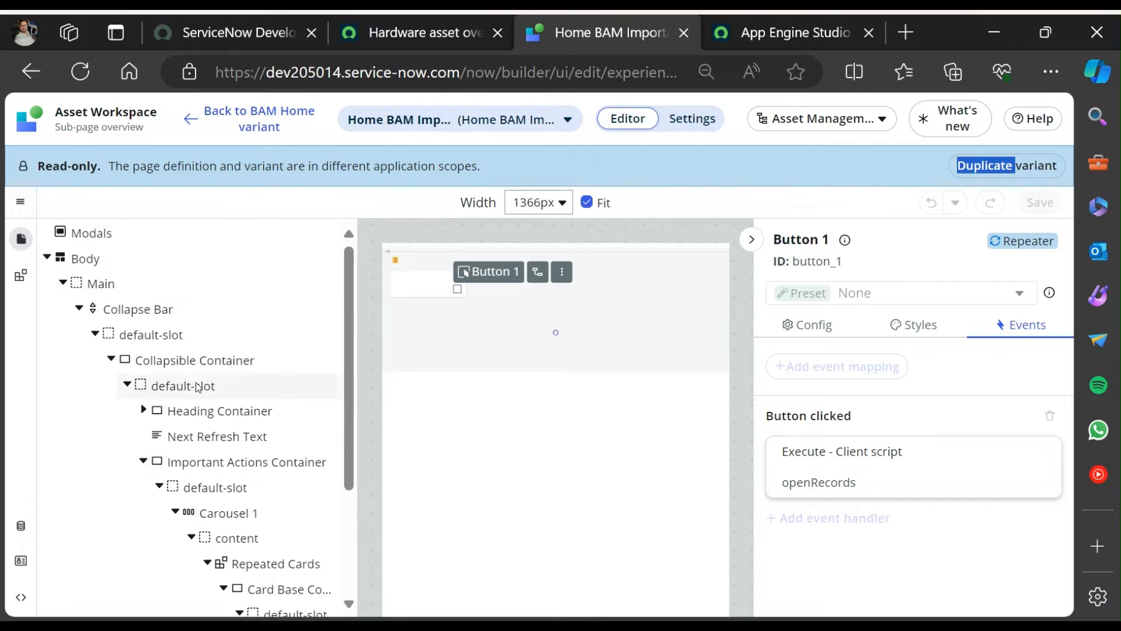
scroll(195, 382, "down", 2)
scroll(195, 382, "down", 1)
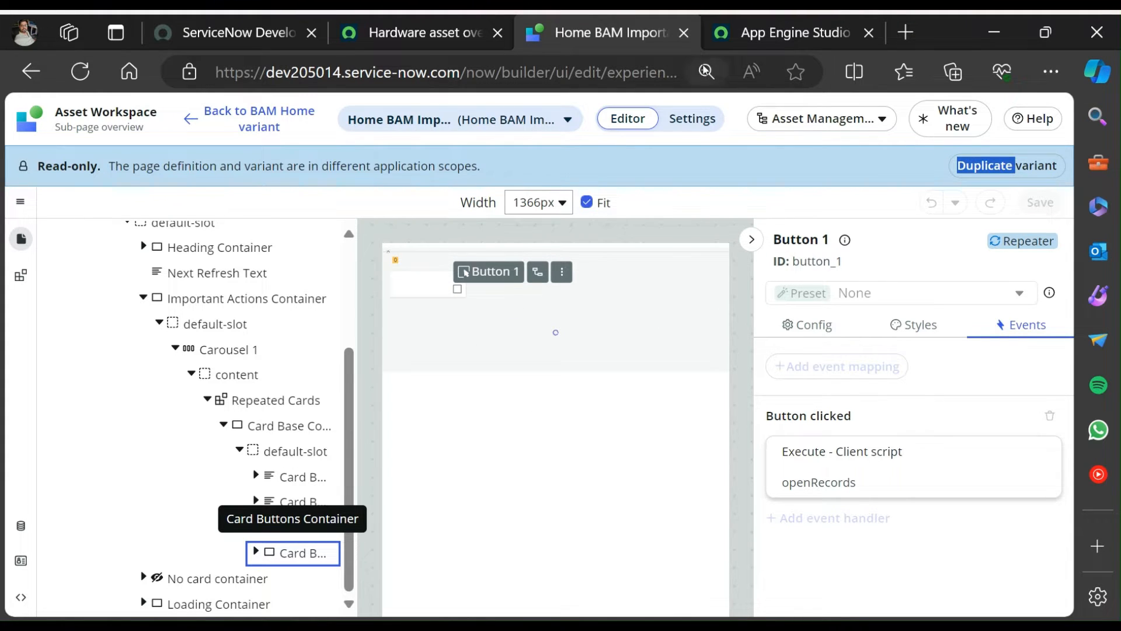
Switch to App Engine Studio and show all experiences of the automated asset app.
left_click(754, 41)
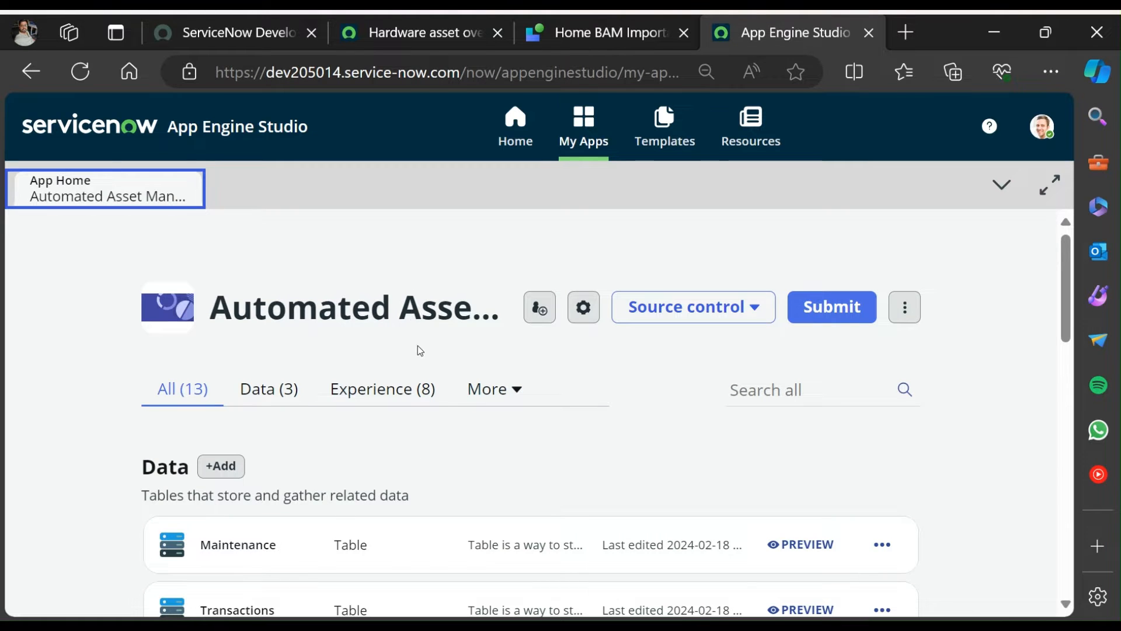
scroll(421, 350, "down", 7)
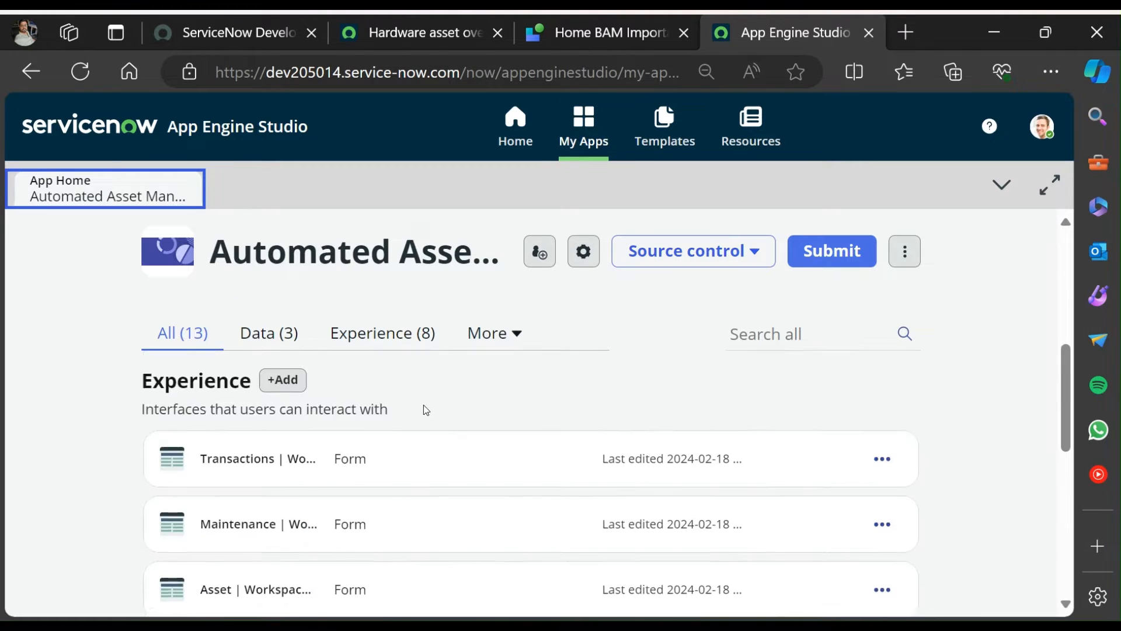
scroll(426, 409, "down", 3)
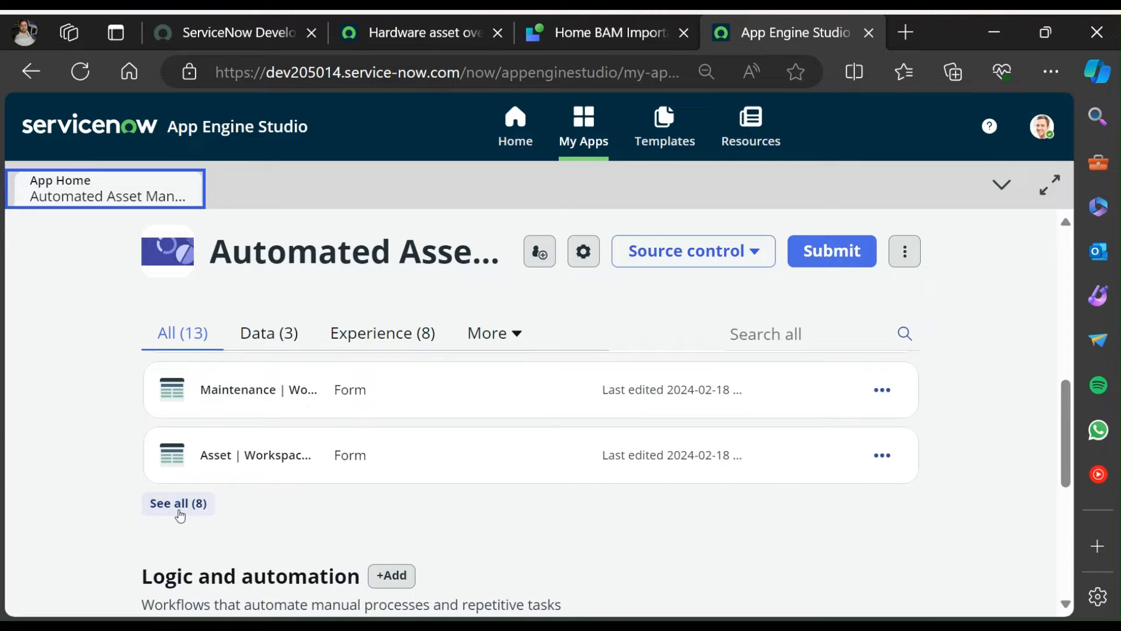
left_click(180, 514)
Open the app's Automated Asset workspace experience for editing.
scroll(404, 427, "down", 3)
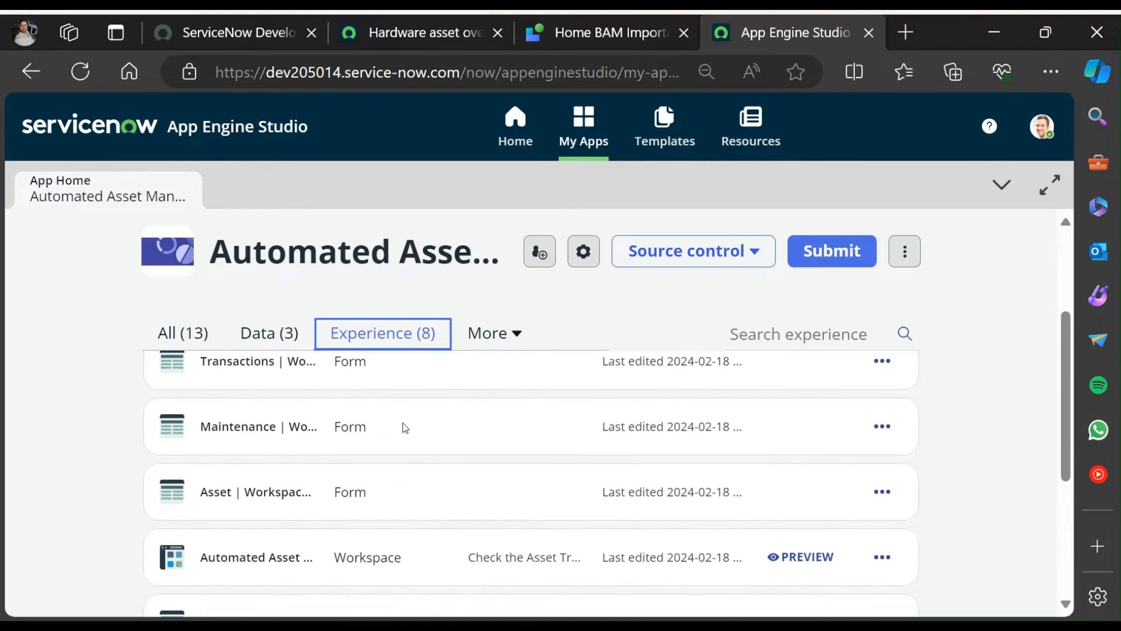
scroll(404, 427, "down", 3)
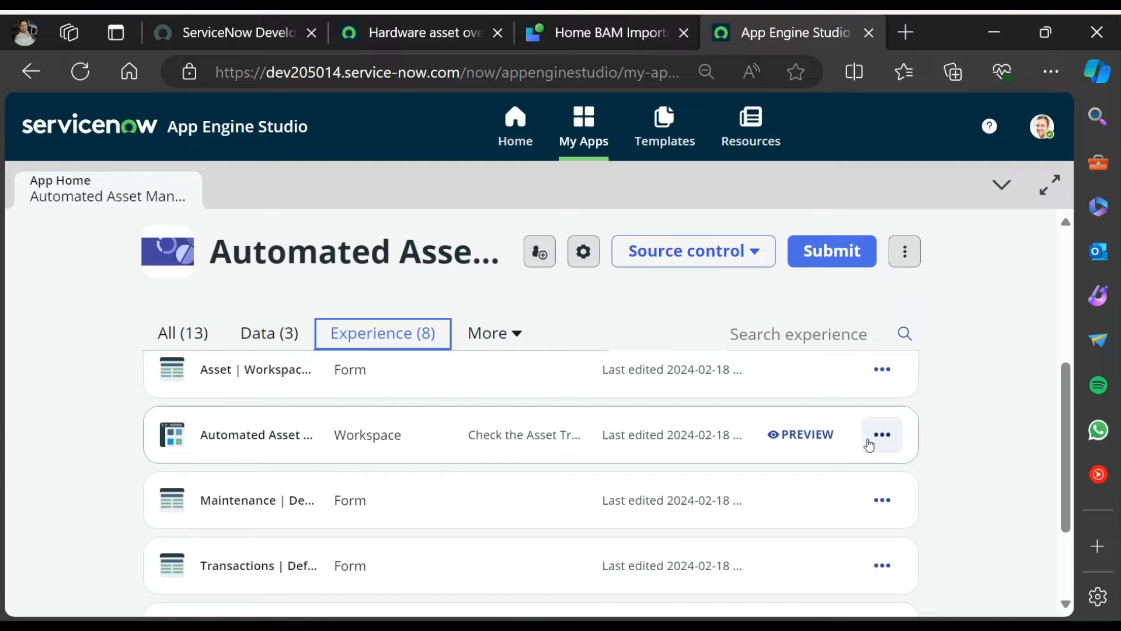
left_click(876, 439)
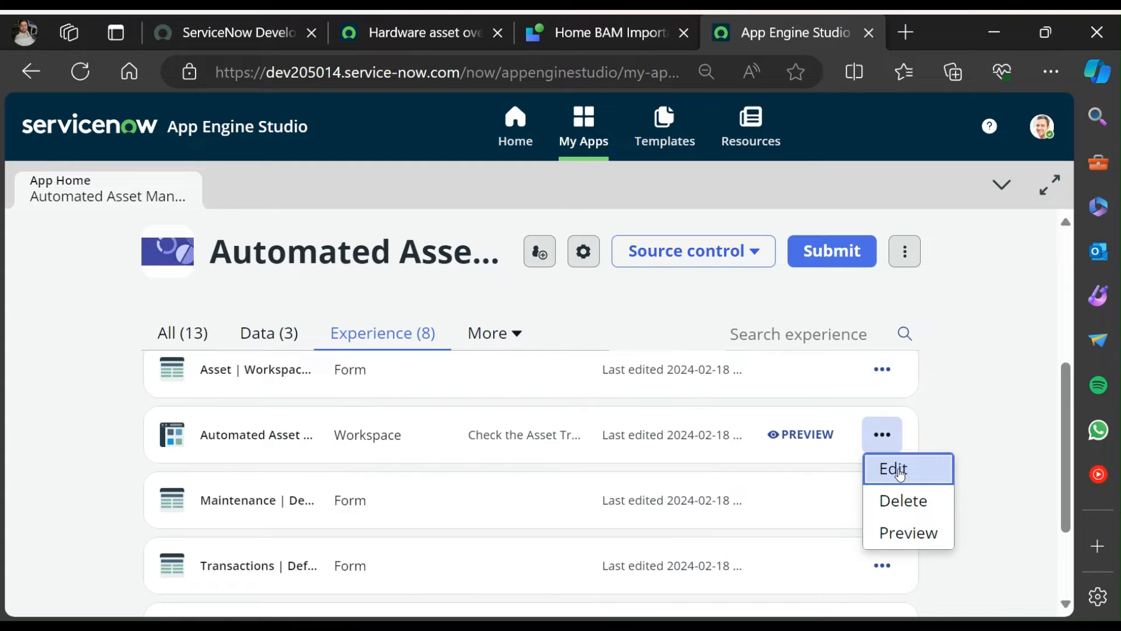
left_click(900, 473)
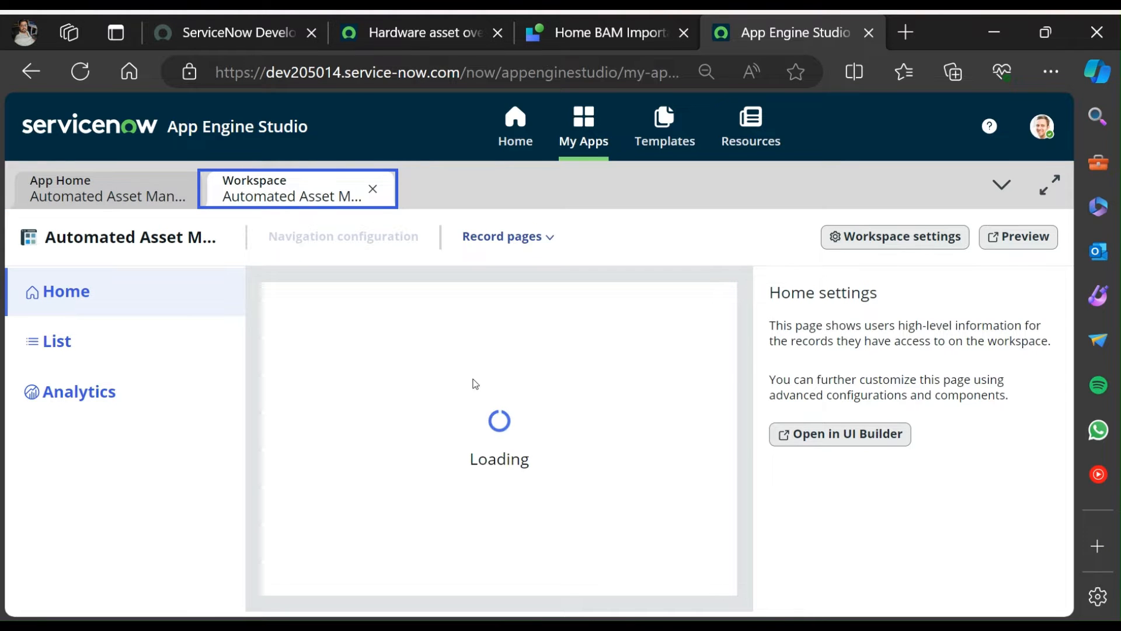
Review the automated asset workspace's Home page in the editor, open its live preview, and look over the Happening Now dashboard.
scroll(537, 421, "down", 3)
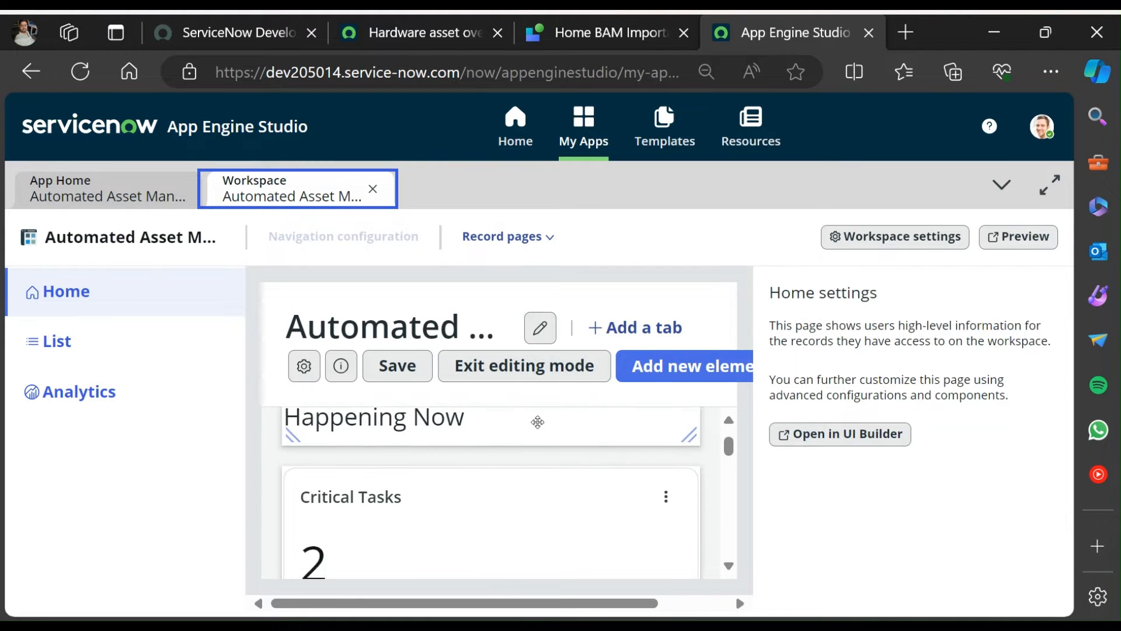
scroll(537, 422, "down", 5)
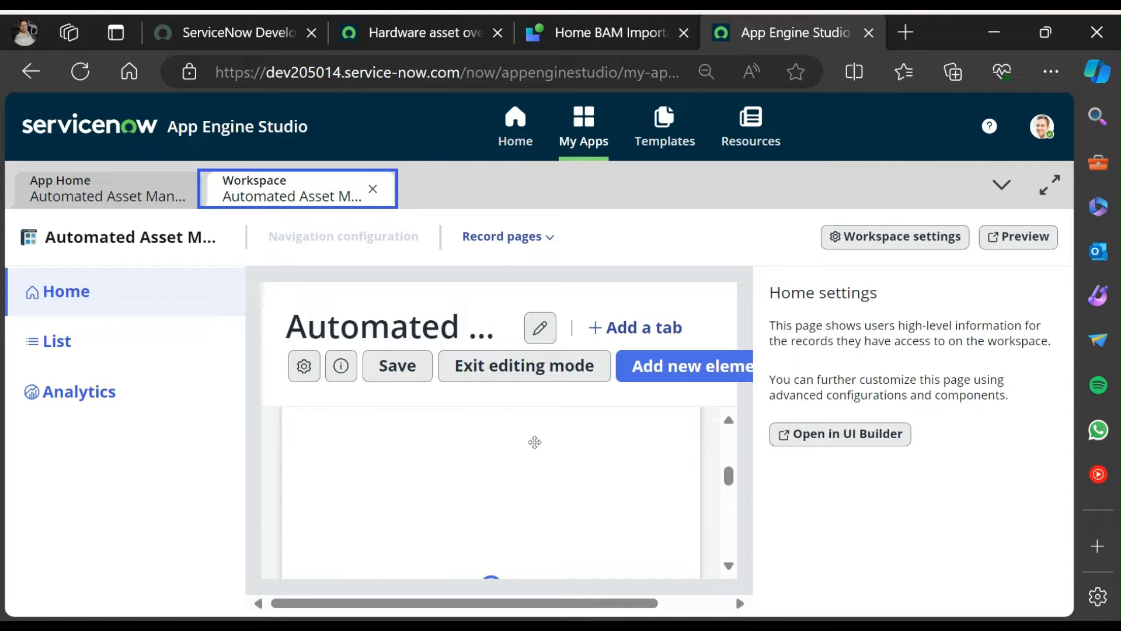
scroll(543, 488, "up", 8)
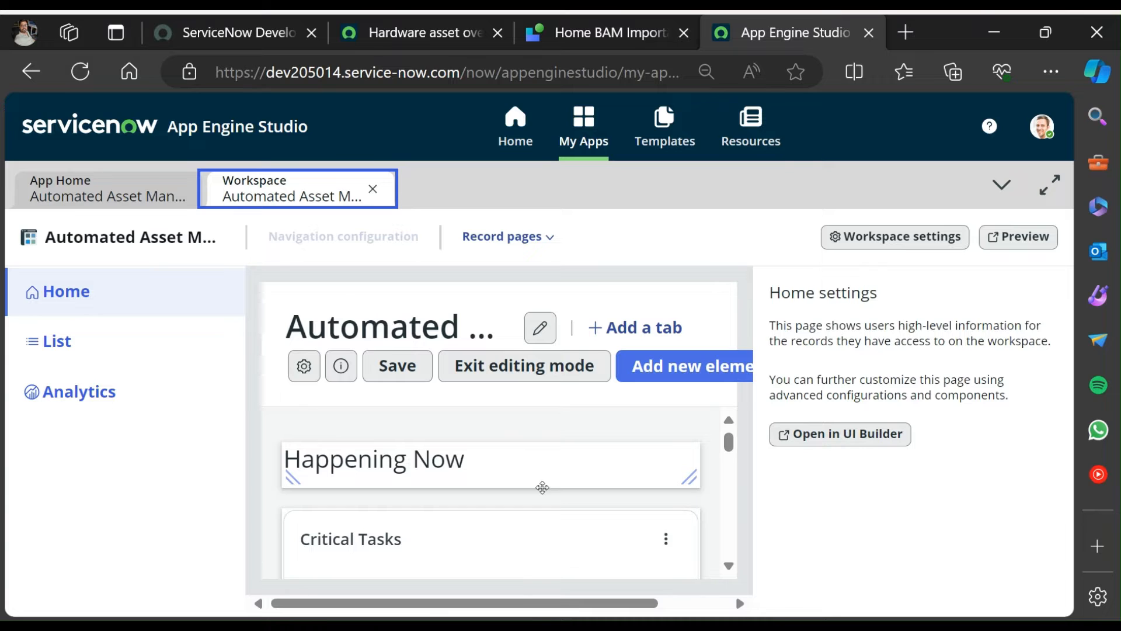
left_click(1019, 237)
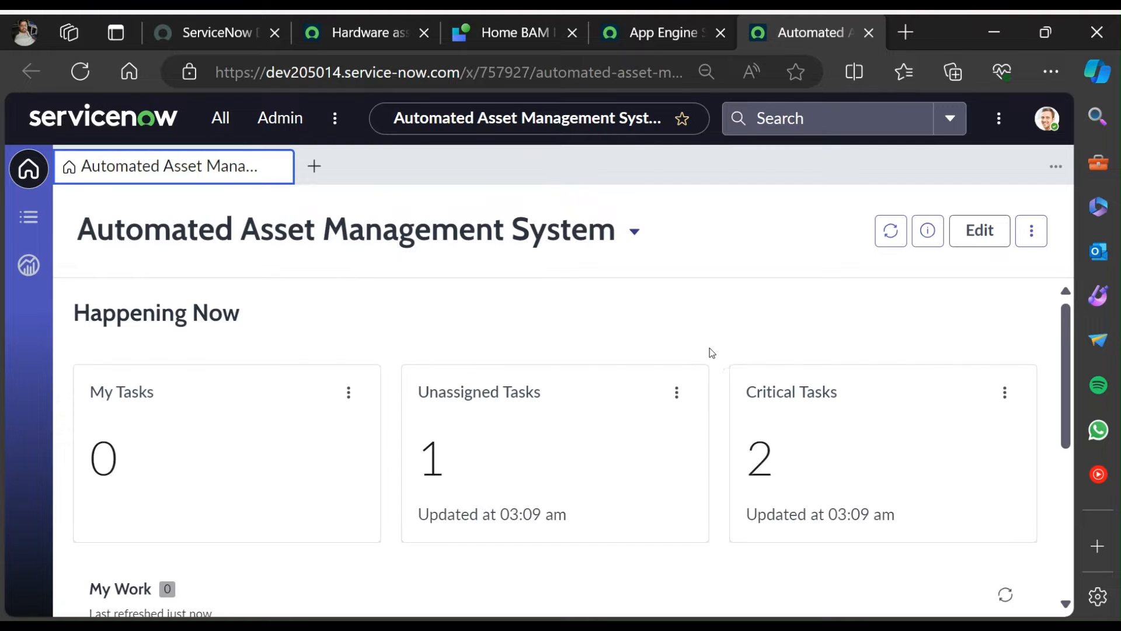
scroll(471, 412, "down", 2)
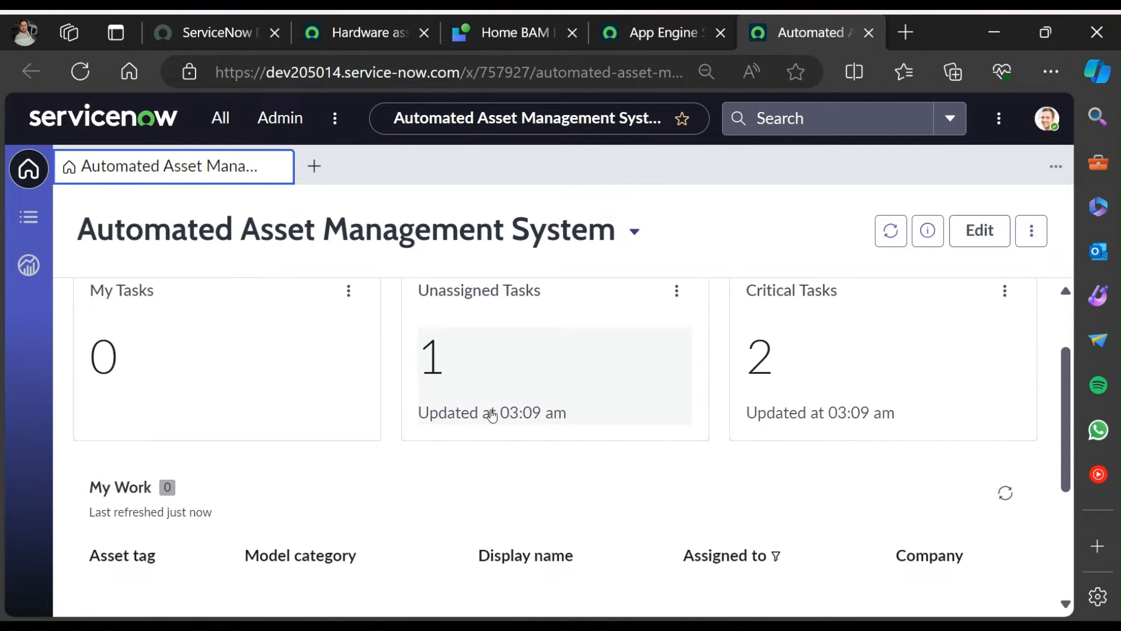
scroll(490, 408, "up", 2)
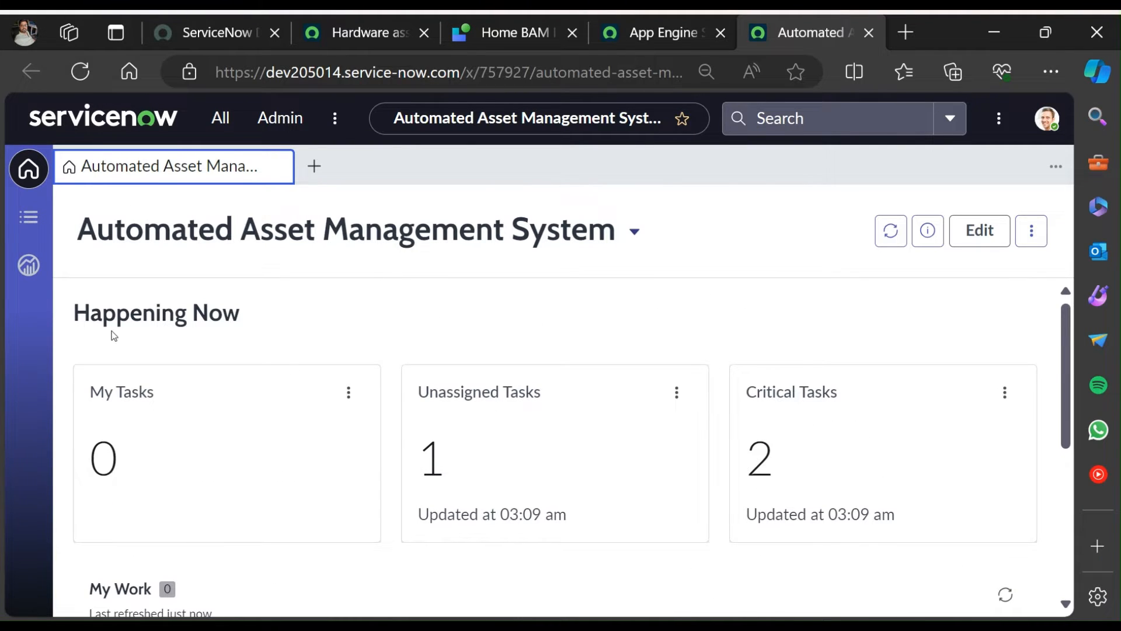
Check how Asset Workspace's Important Actions container collapses and expands on the Hardware asset overview, and return to the automated workspace preview.
left_click(507, 33)
left_click(346, 34)
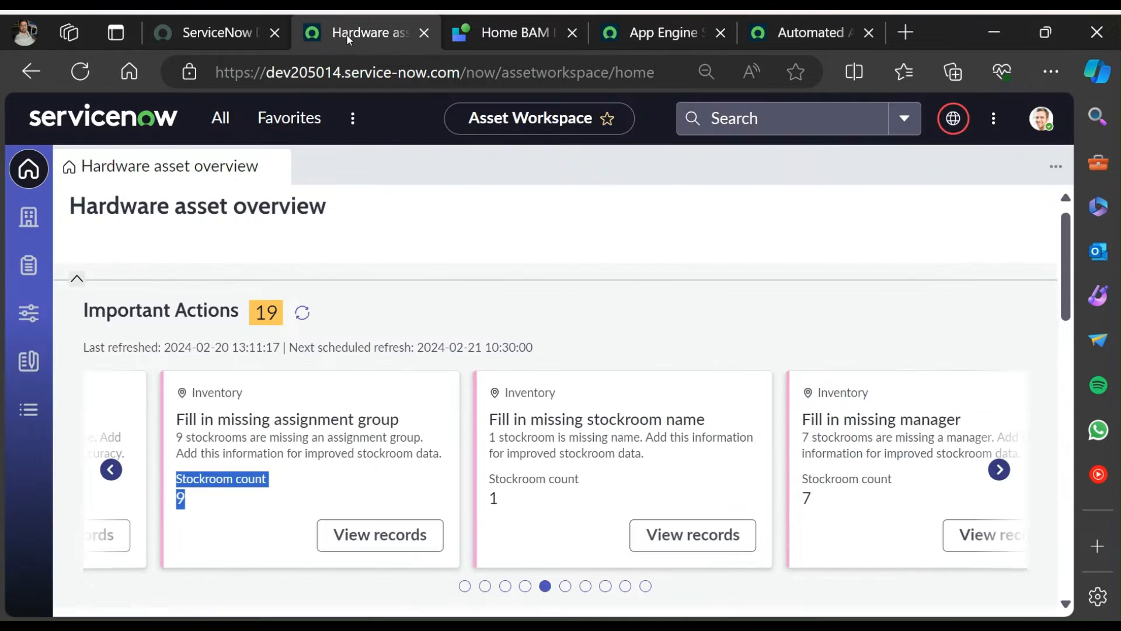
left_click(77, 279)
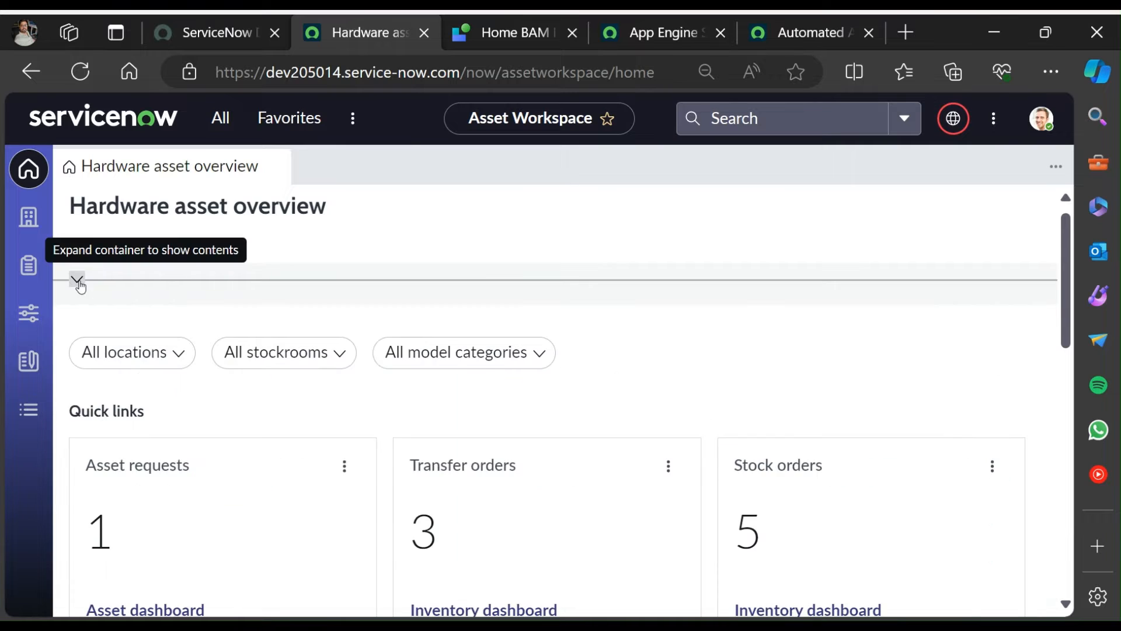
left_click(77, 280)
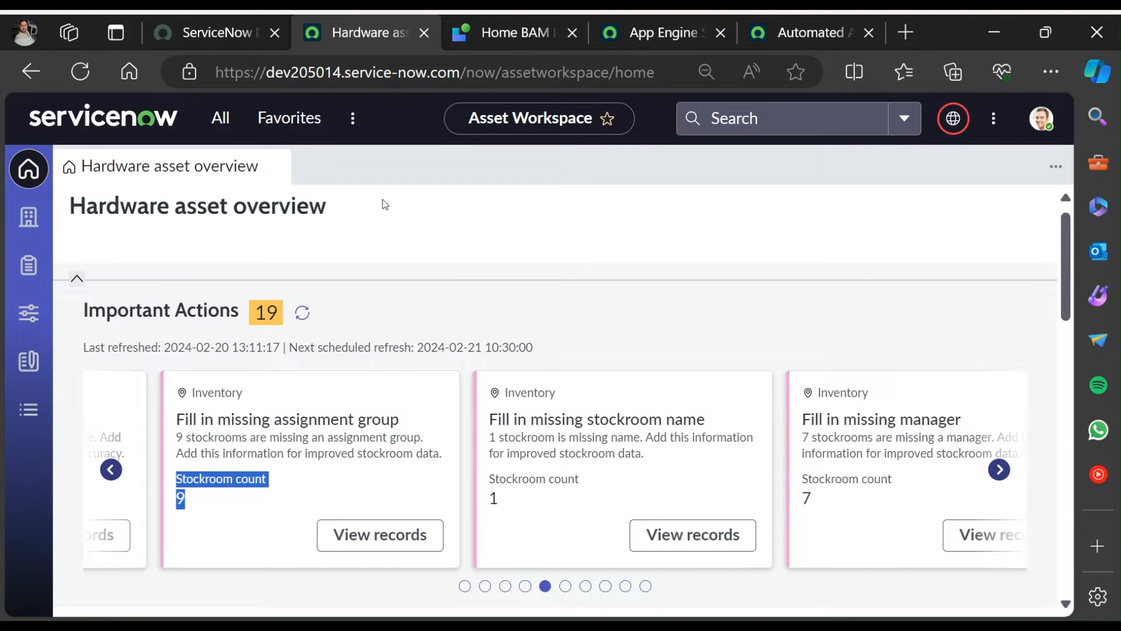
left_click(809, 35)
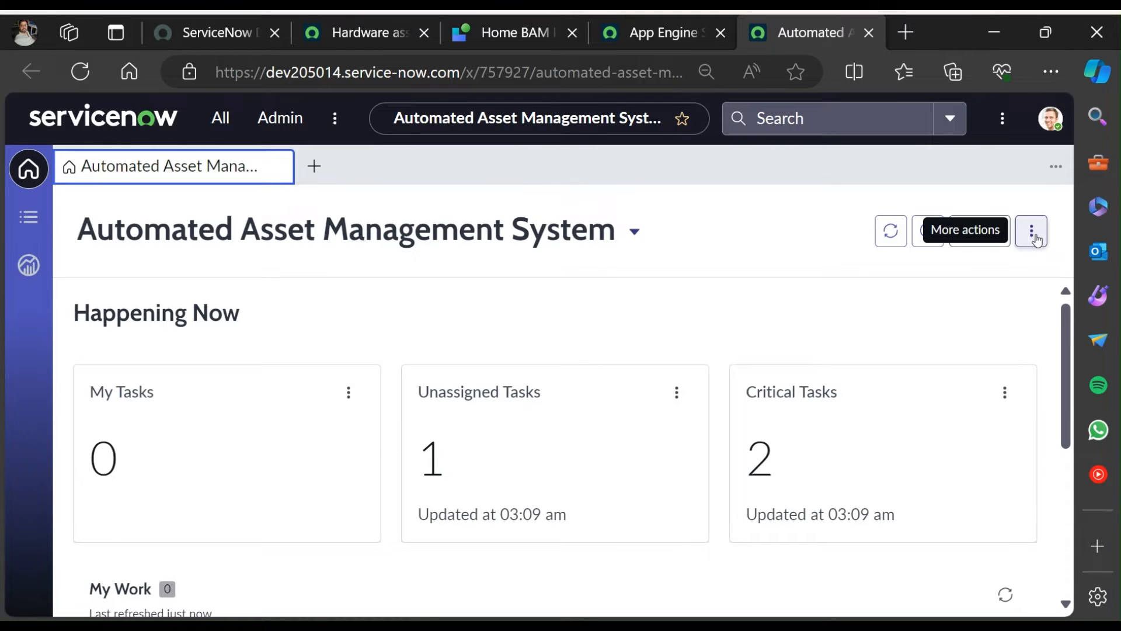
Return to App Engine Studio and open the workspace's Home page in UI Builder, accepting the advanced customization notice.
left_click(653, 33)
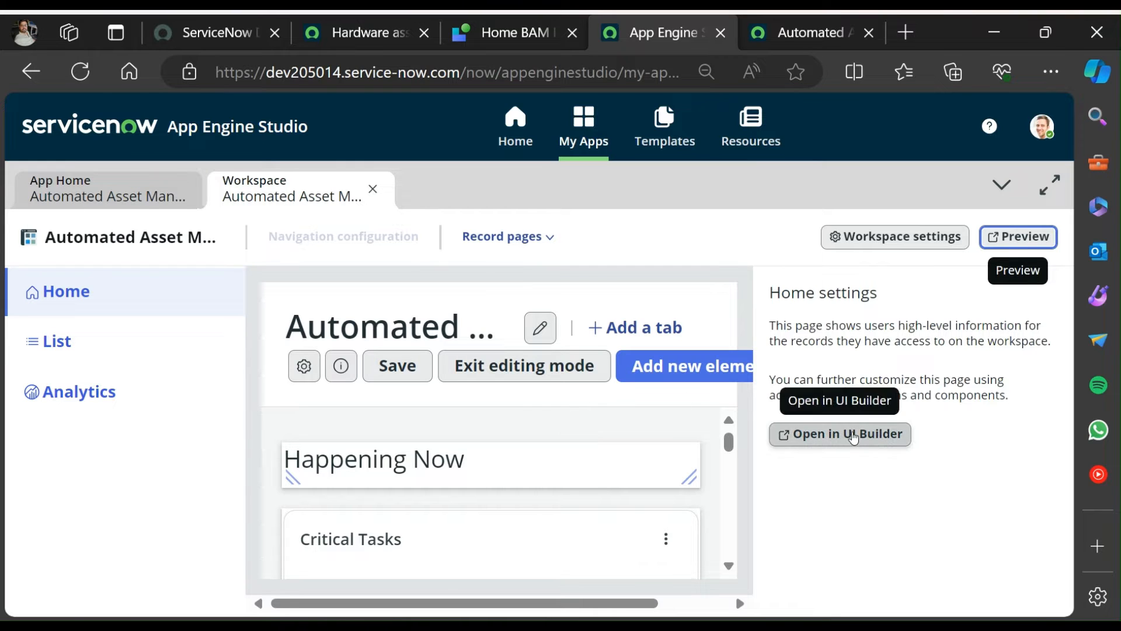
left_click(835, 429)
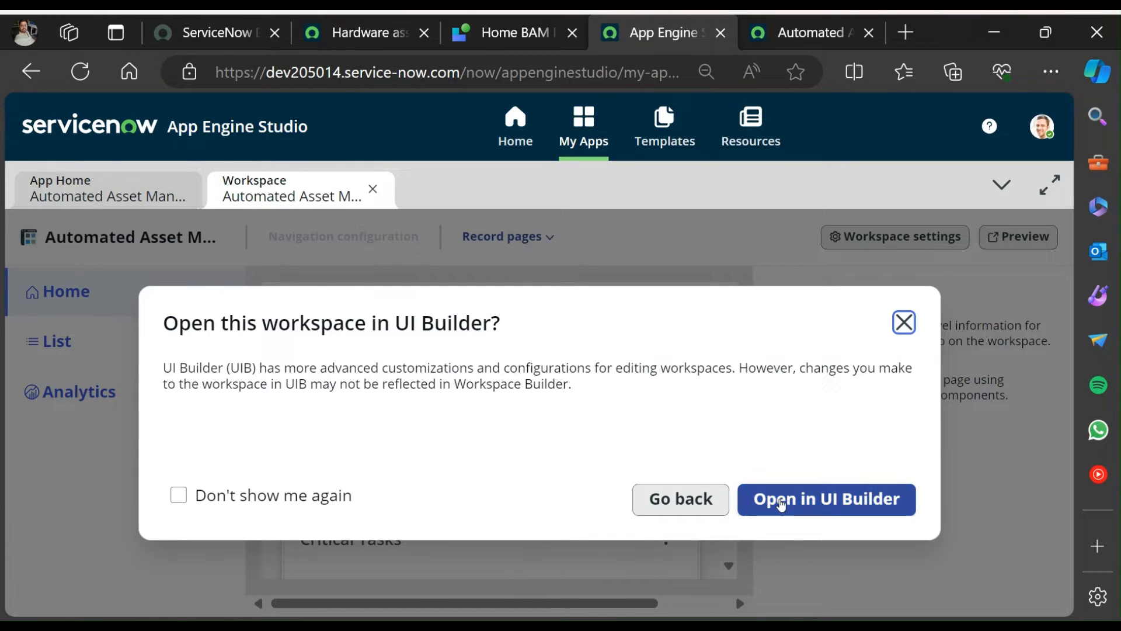
left_click(811, 501)
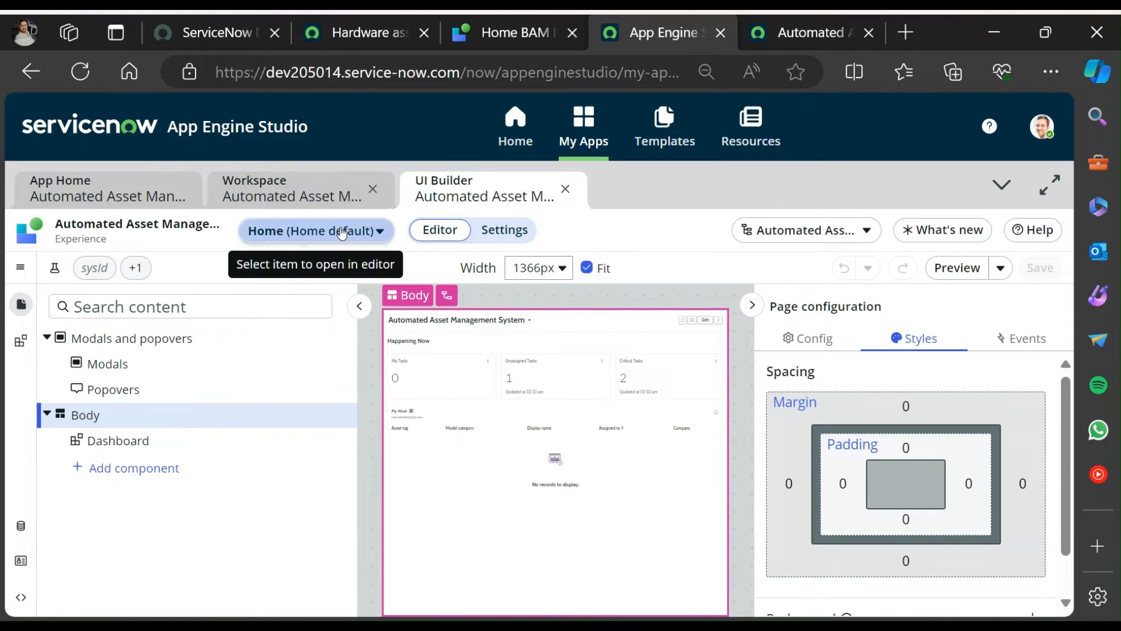
Look through the experience's pages and variants available for editing, staying on Home default.
left_click(343, 232)
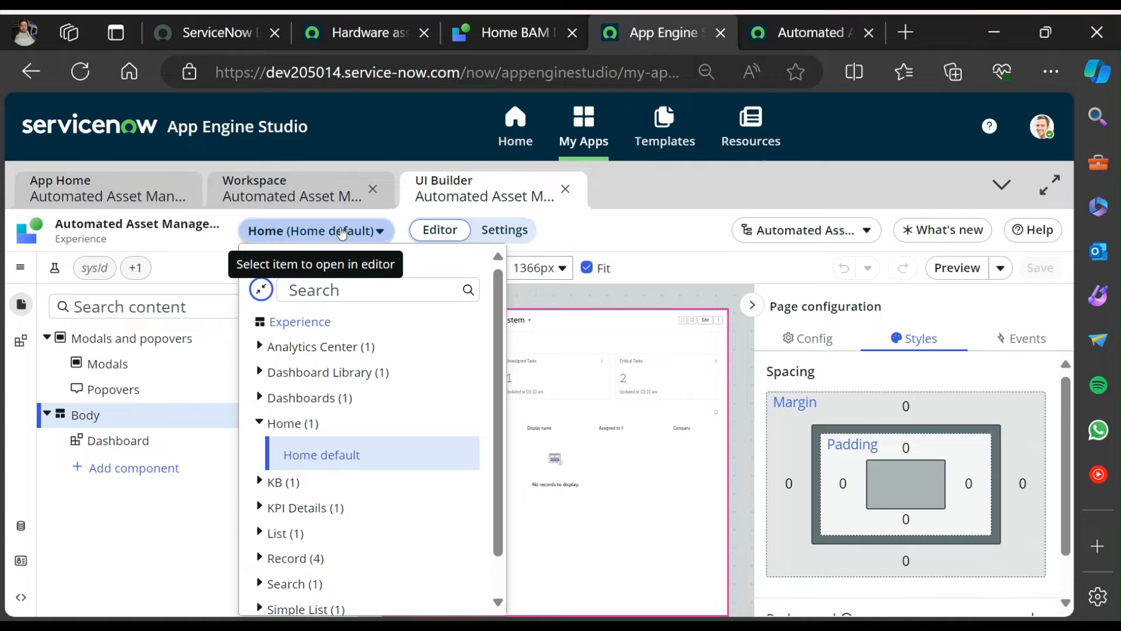
scroll(389, 513, "down", 1)
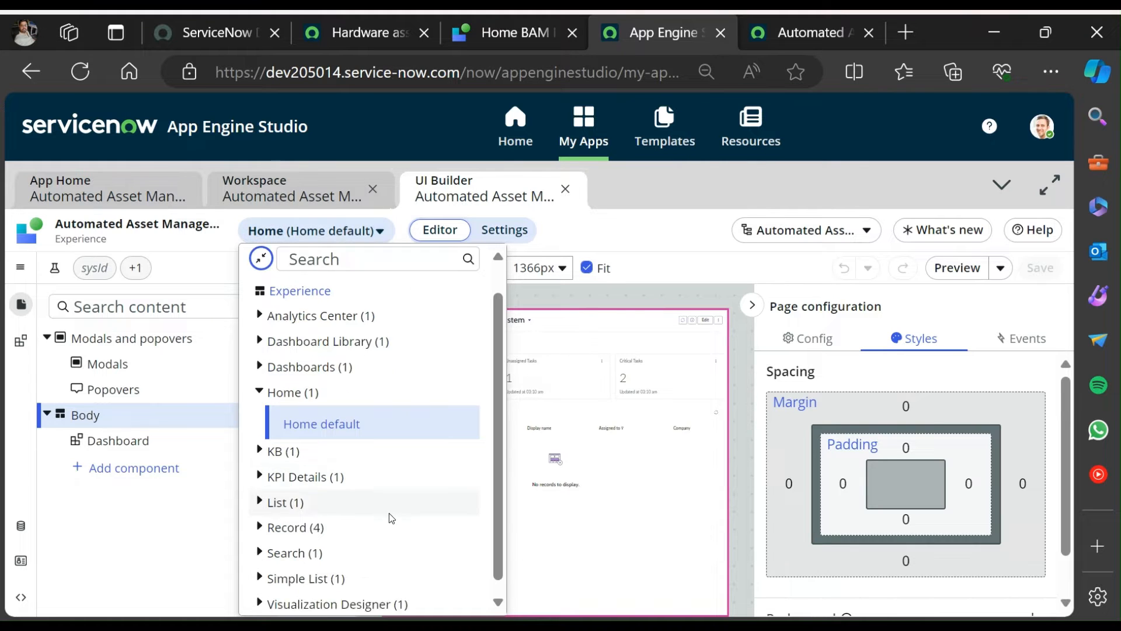
scroll(392, 513, "up", 1)
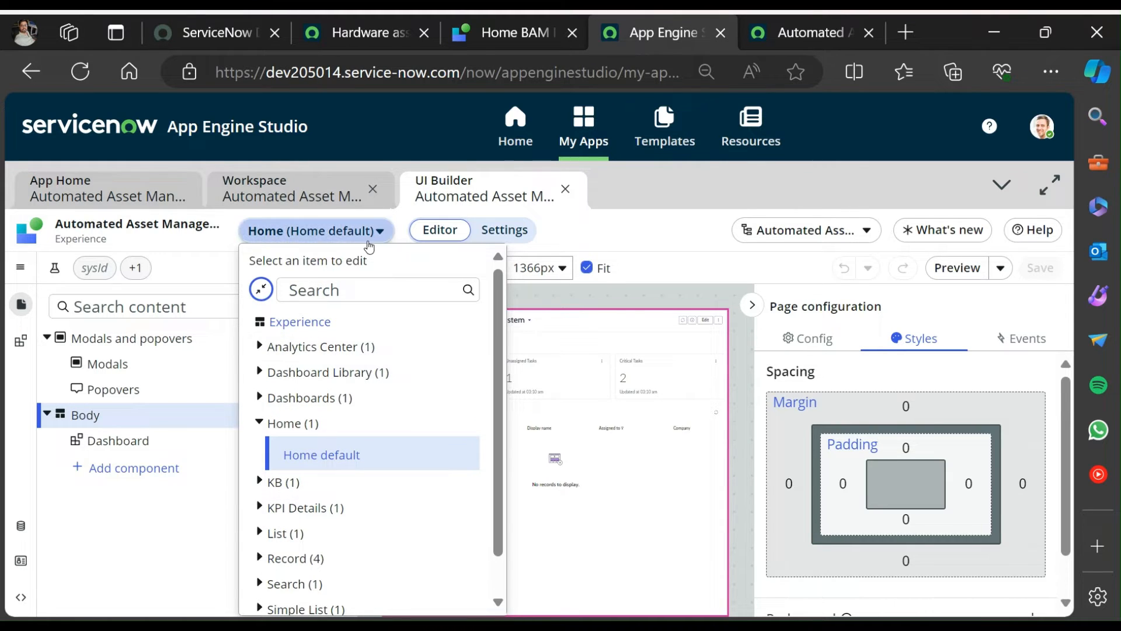
left_click(368, 233)
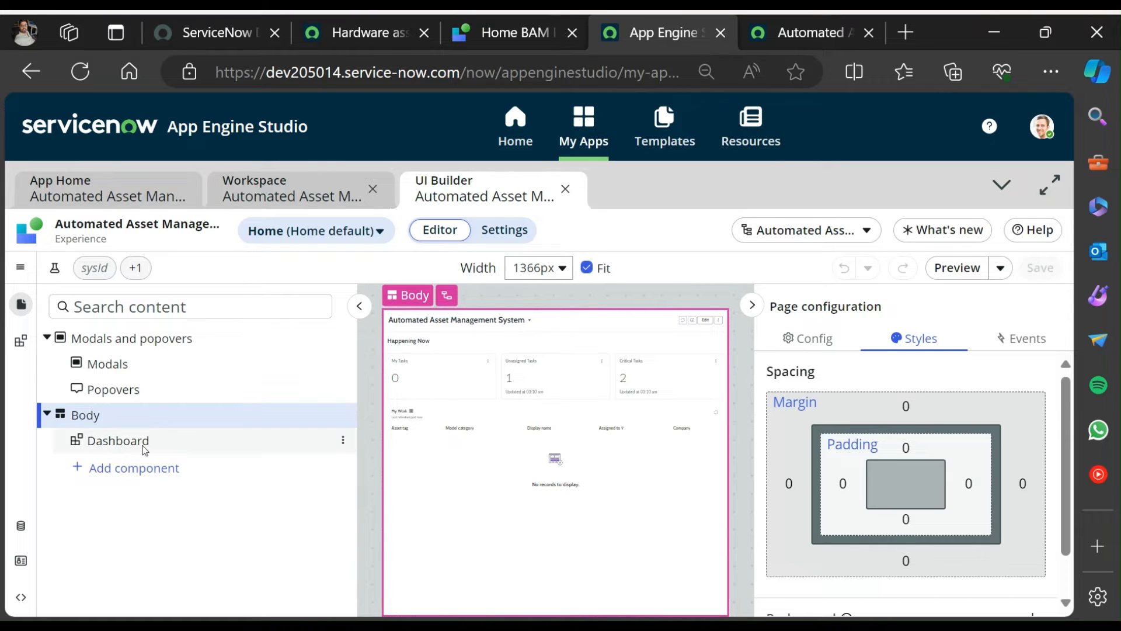
Inspect the Home page's Body and its Dashboard component in the content tree, leaving Dashboard selected.
left_click(118, 441)
left_click(133, 425)
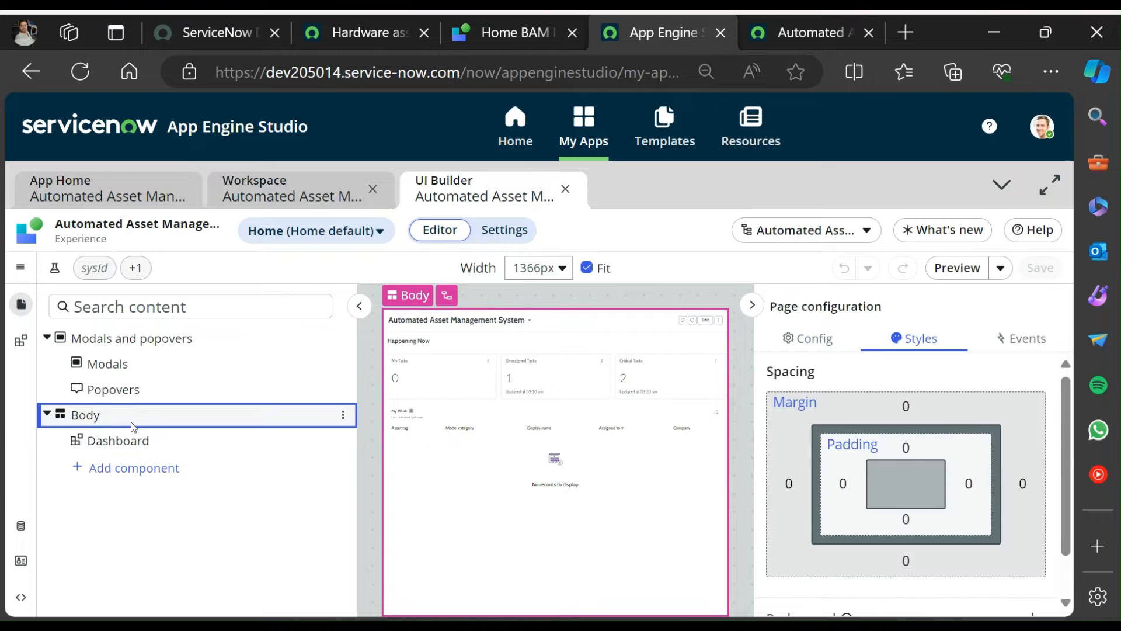
left_click(130, 442)
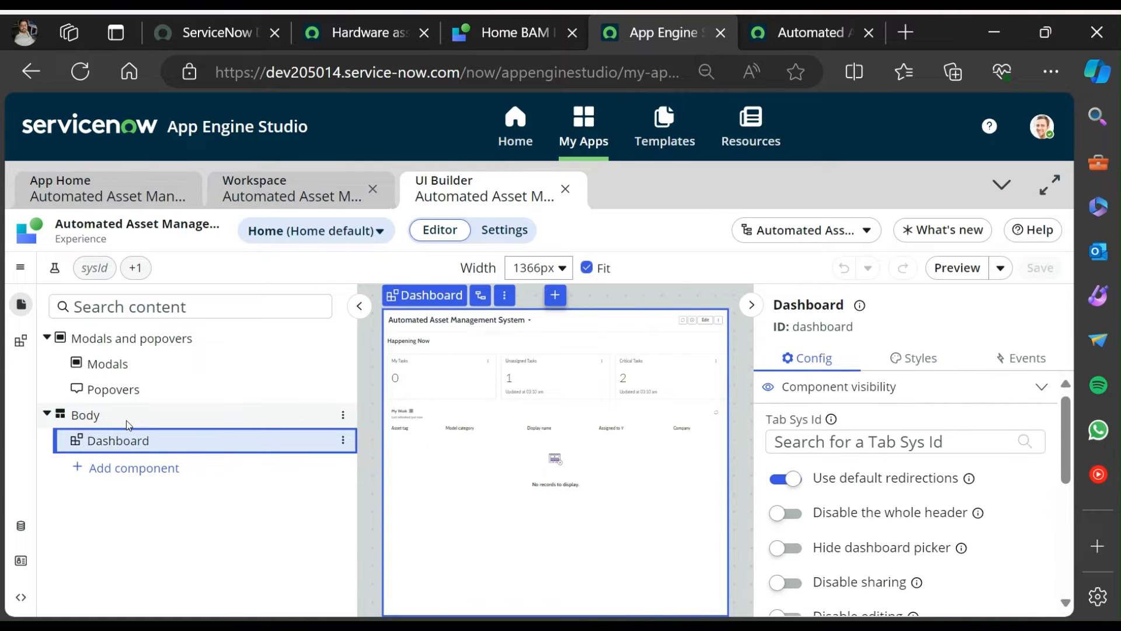
left_click(128, 418)
left_click(134, 430)
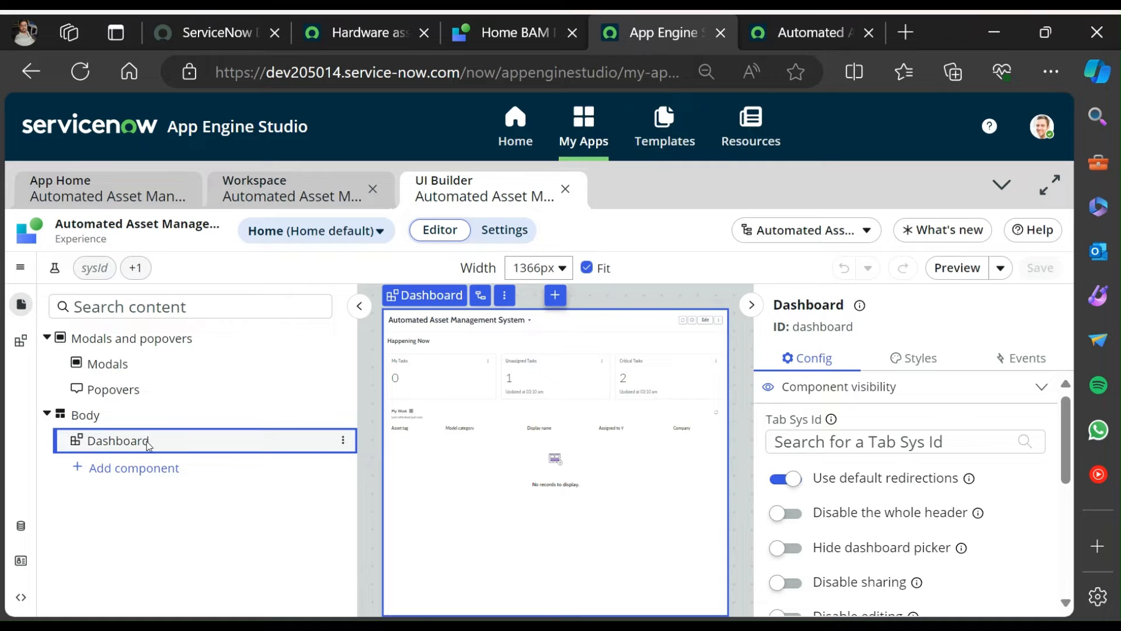
Start adding an element before the Dashboard and show the available components.
left_click(343, 441)
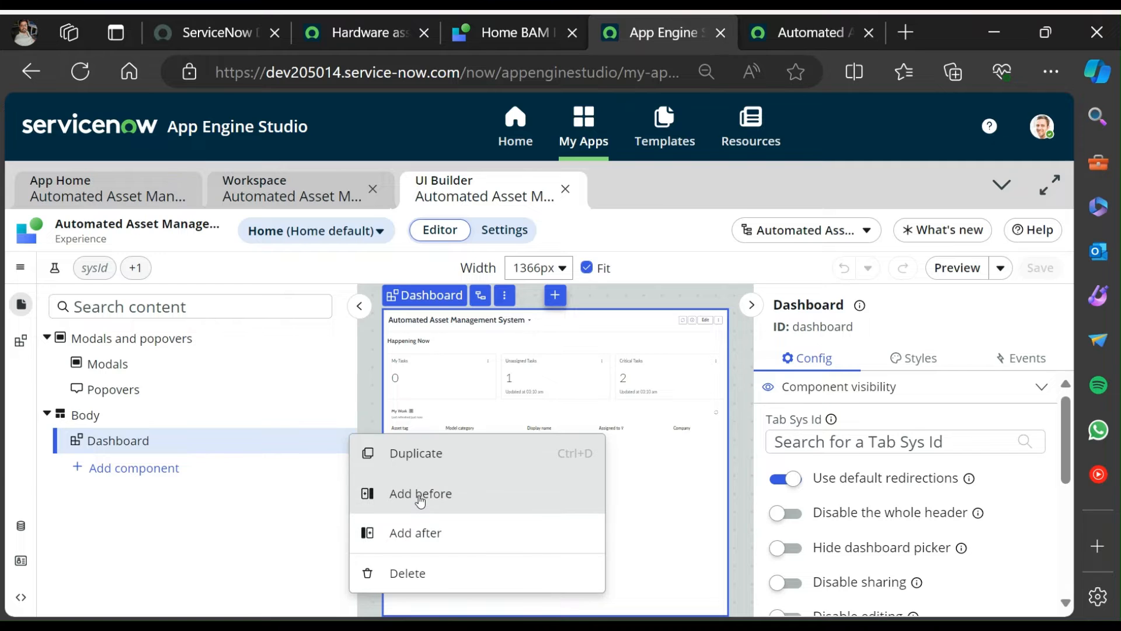
left_click(420, 496)
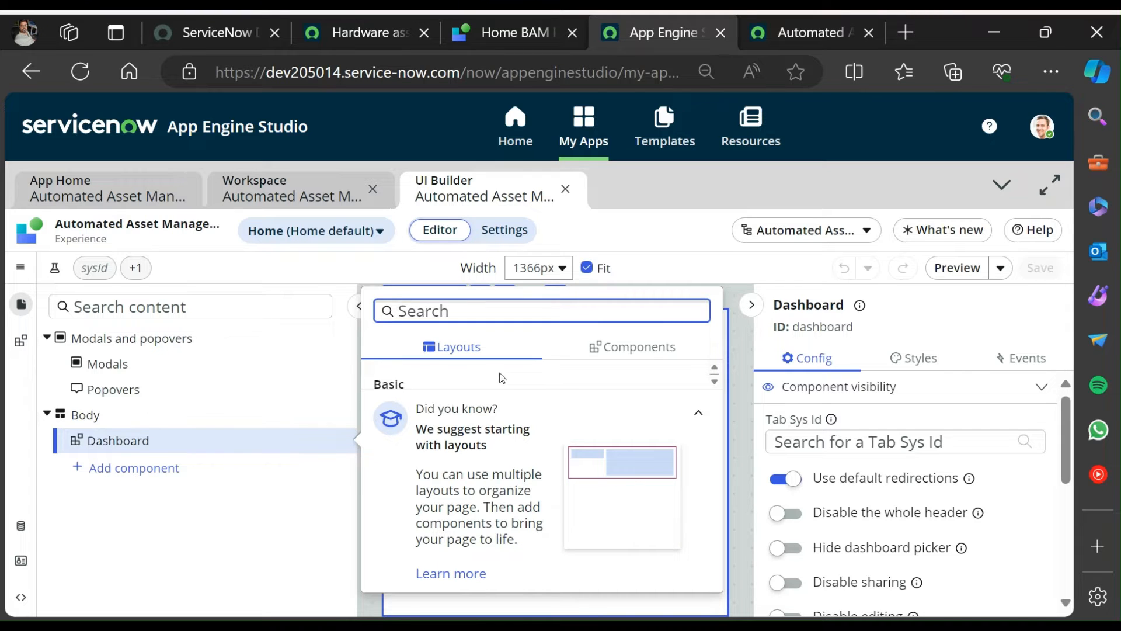
left_click(643, 352)
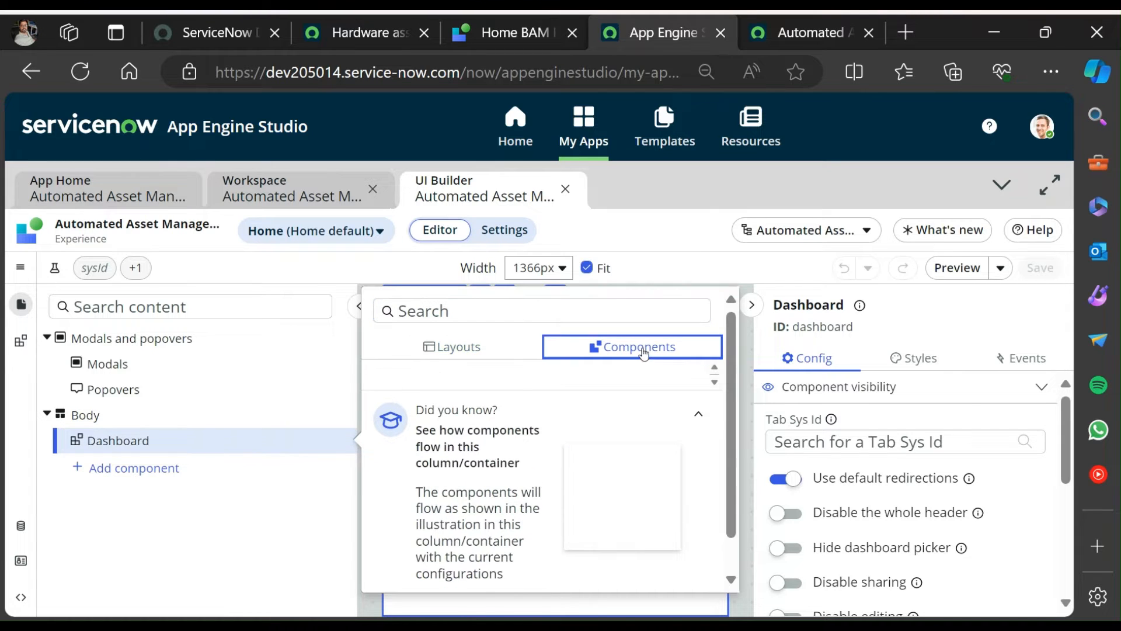
Switch to the Home BAM Important Actions page and examine how its Collapse Bar wraps the Collapsible Container.
left_click(503, 29)
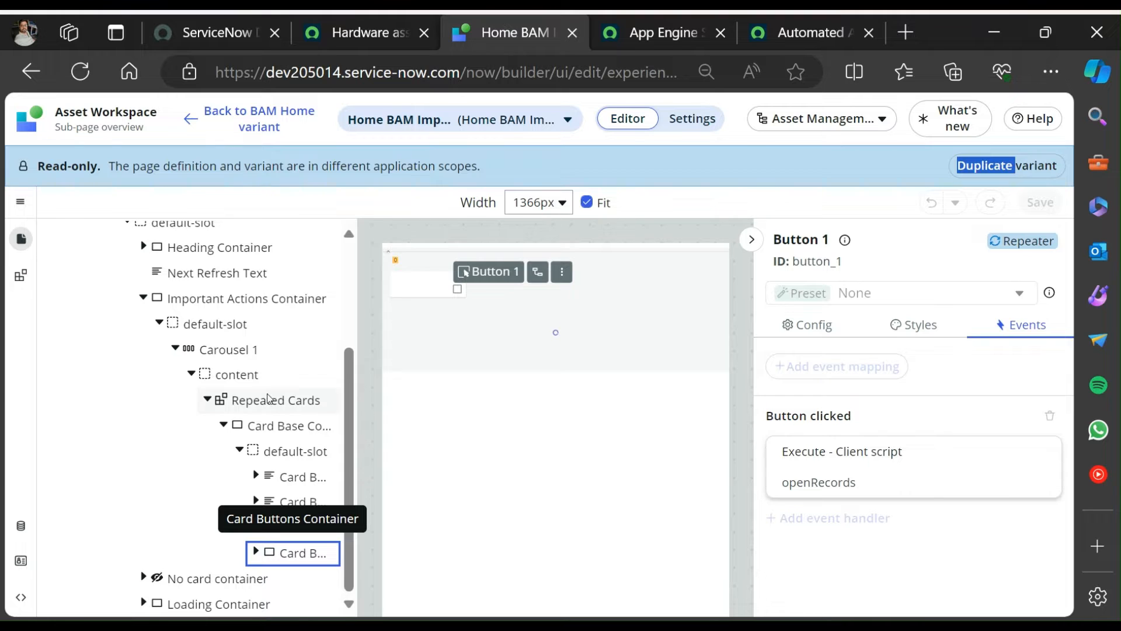
scroll(261, 392, "up", 3)
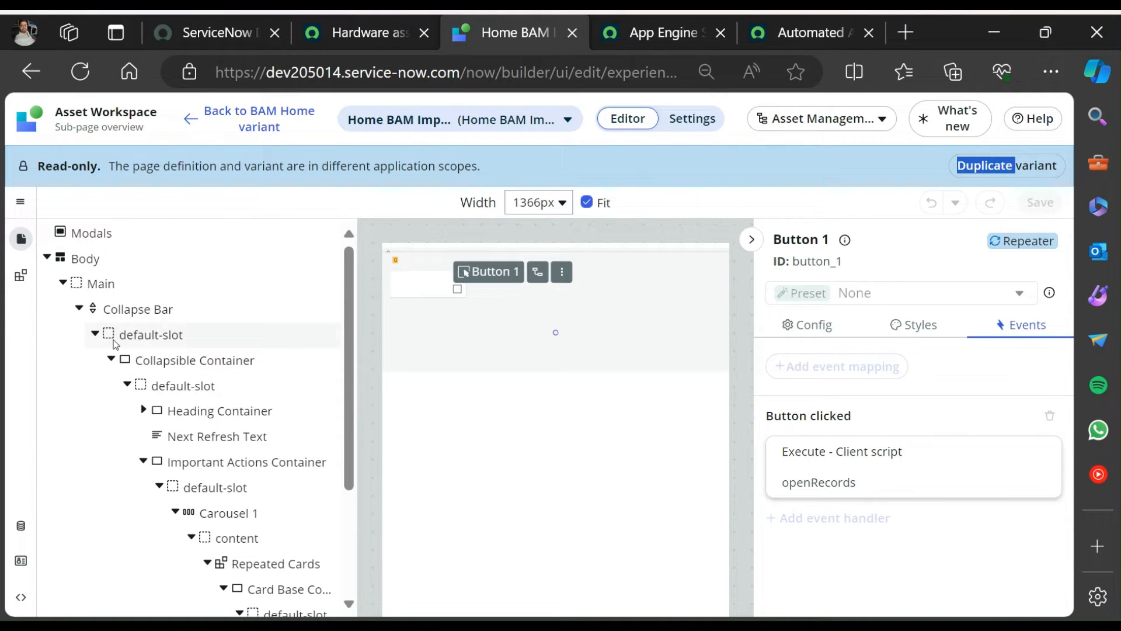
left_click(96, 335)
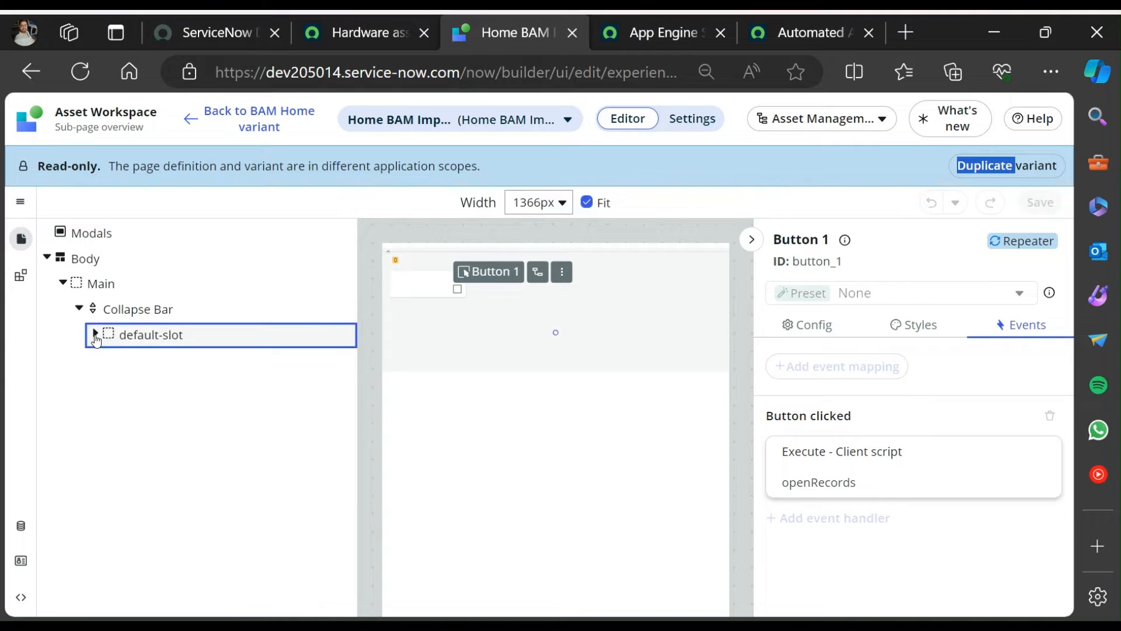
left_click(95, 335)
left_click(112, 359)
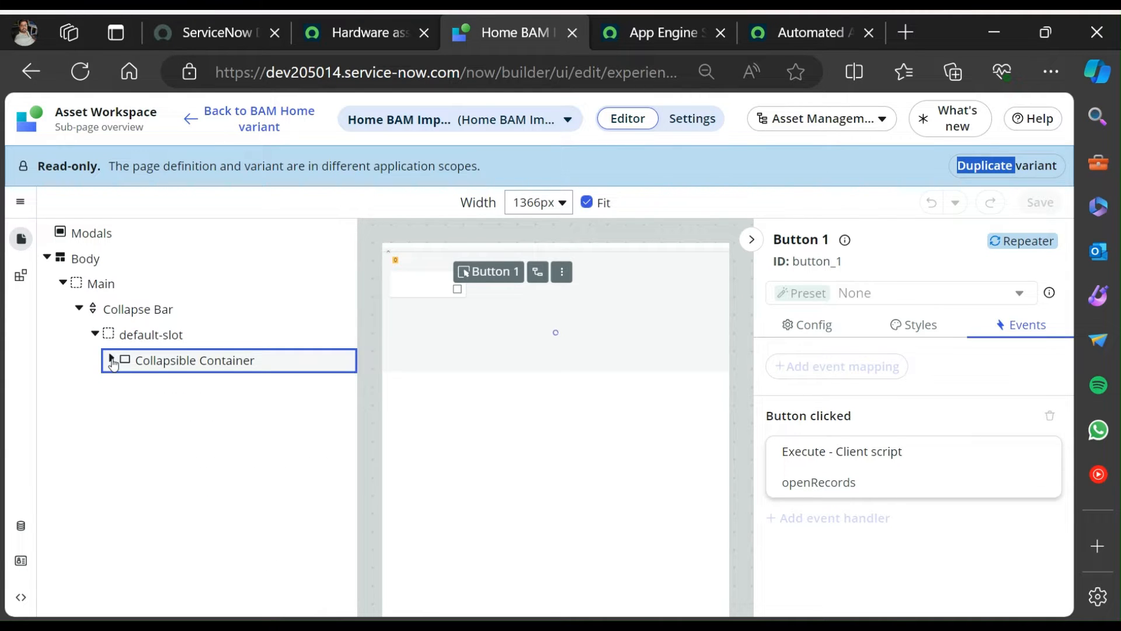
left_click(147, 312)
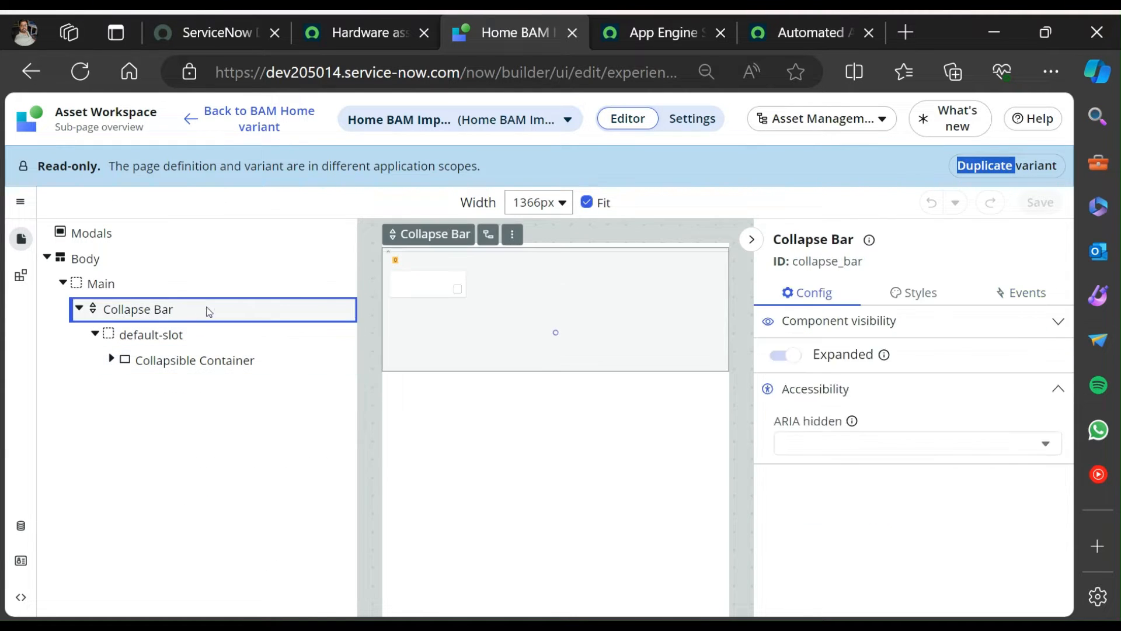
Back in App Engine Studio, search the components for "coll" and insert a Collapse component before the Dashboard.
left_click(642, 36)
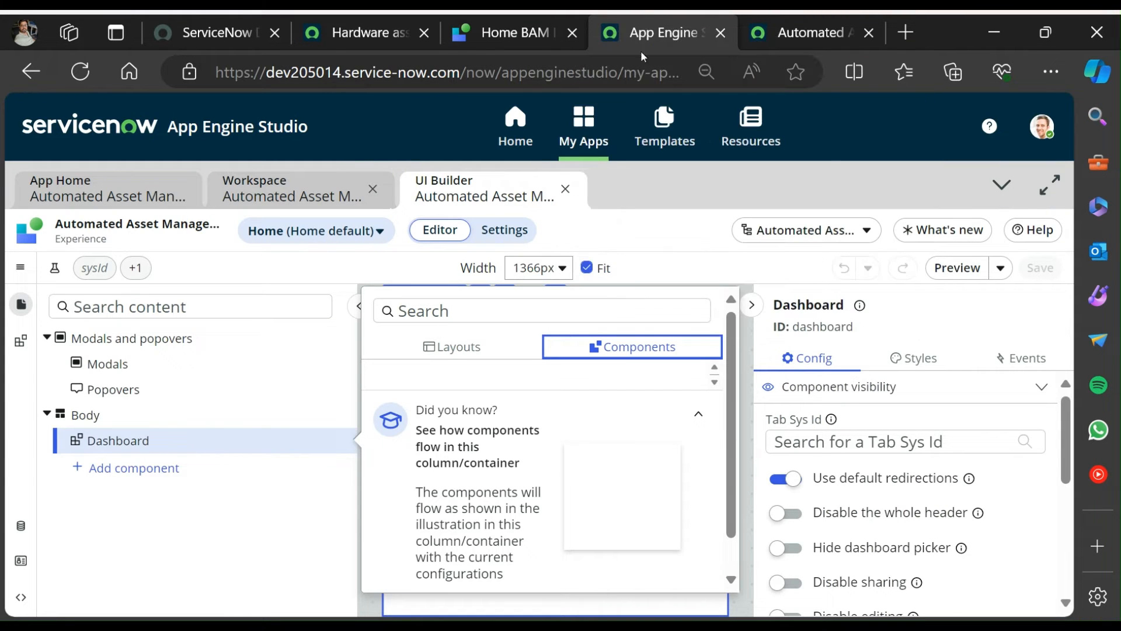
left_click(532, 310)
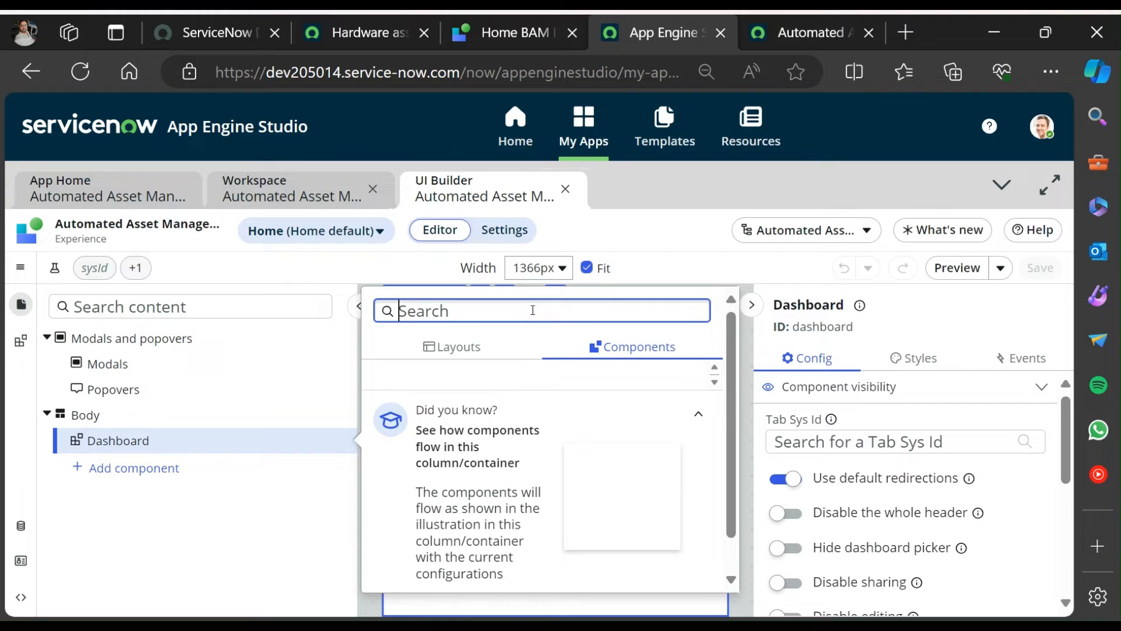
type("coll")
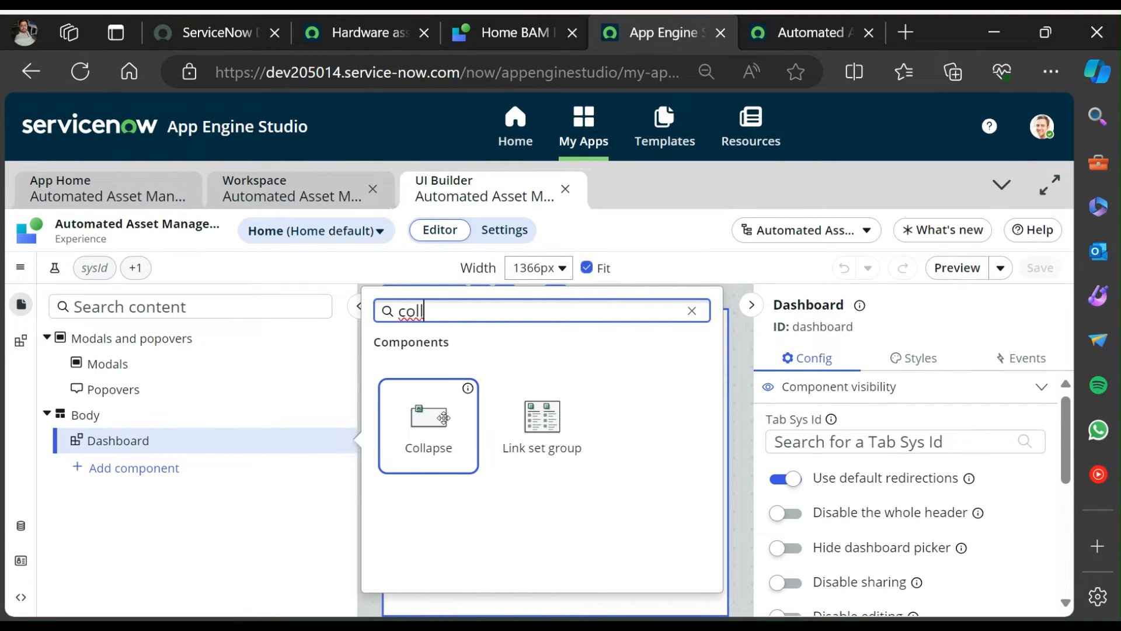
left_click(436, 418)
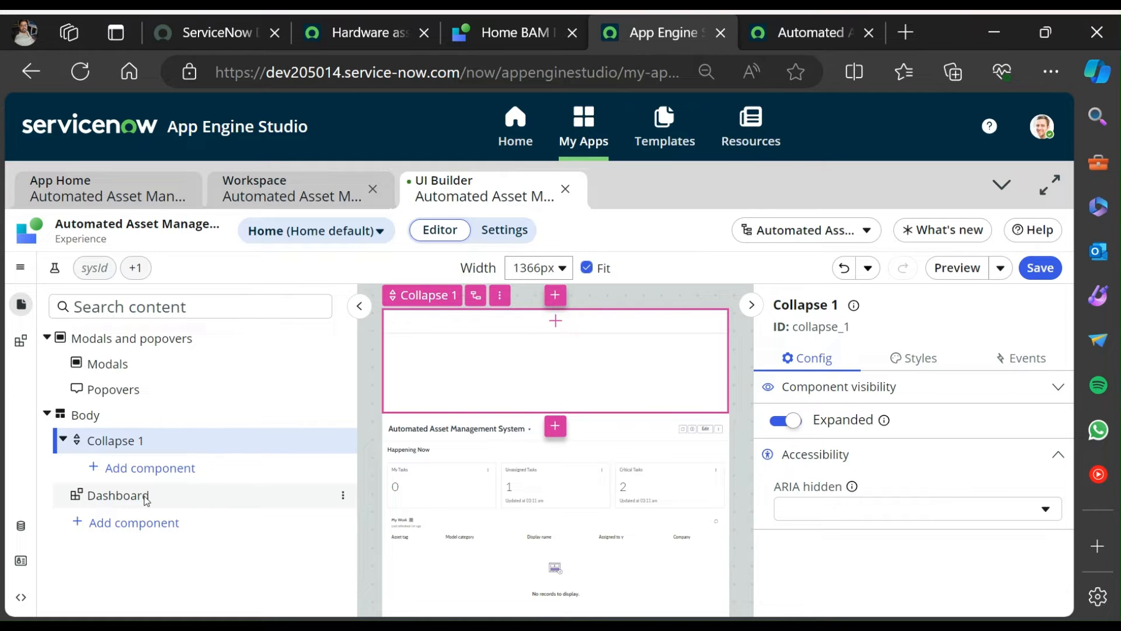
Compare the Collapse and Dashboard layout with the live automated asset workspace preview, and return to the editor.
left_click_drag(146, 497, 462, 438)
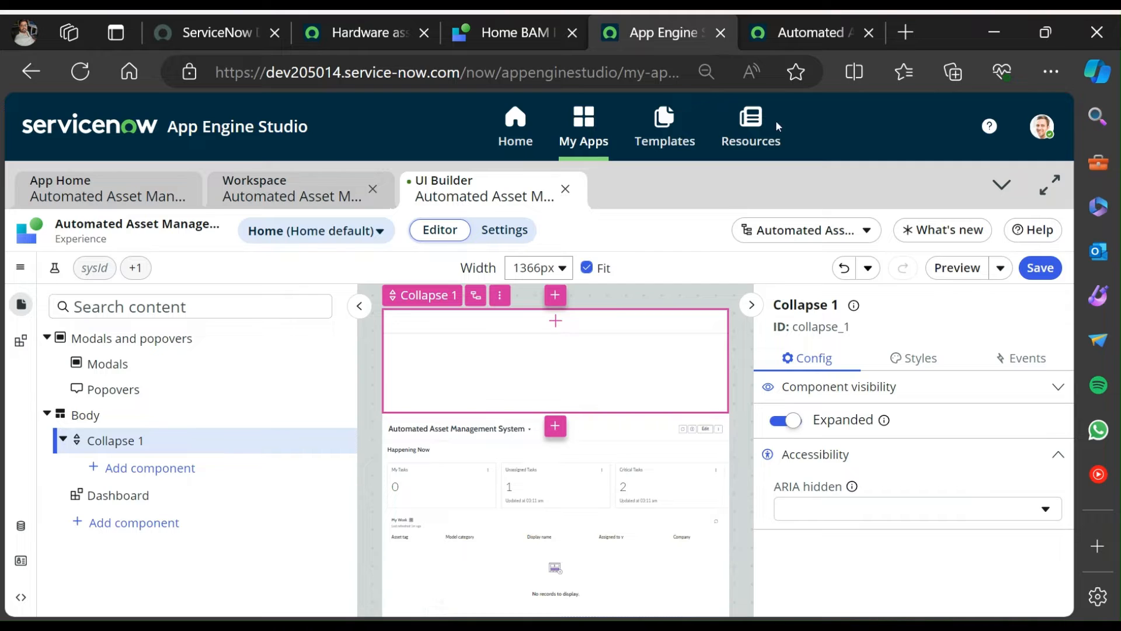
left_click(798, 34)
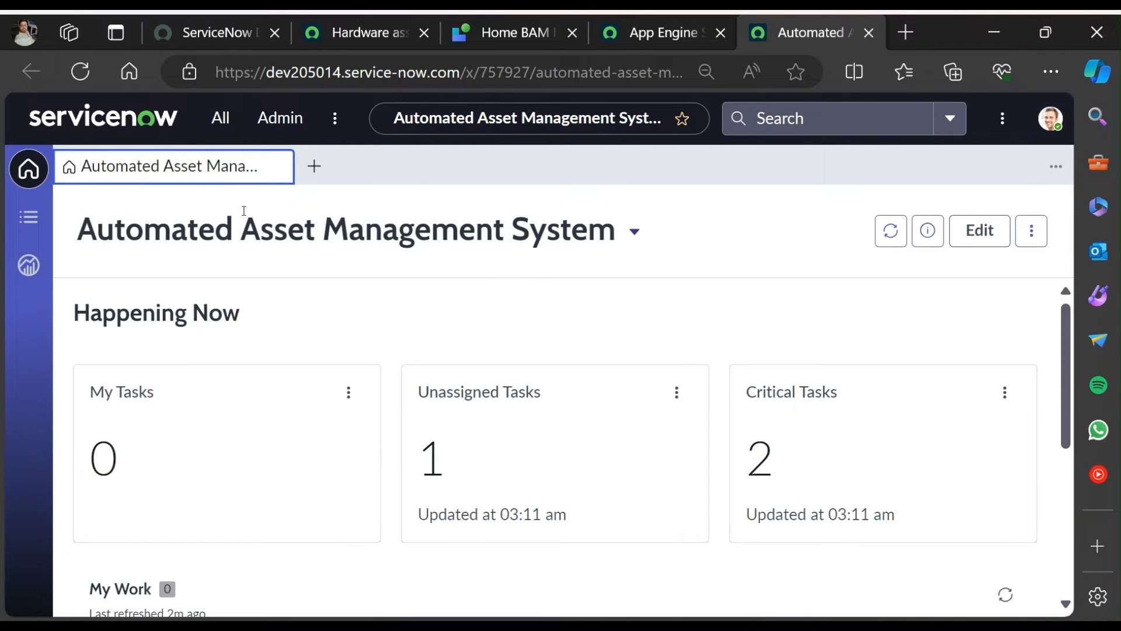
left_click(654, 32)
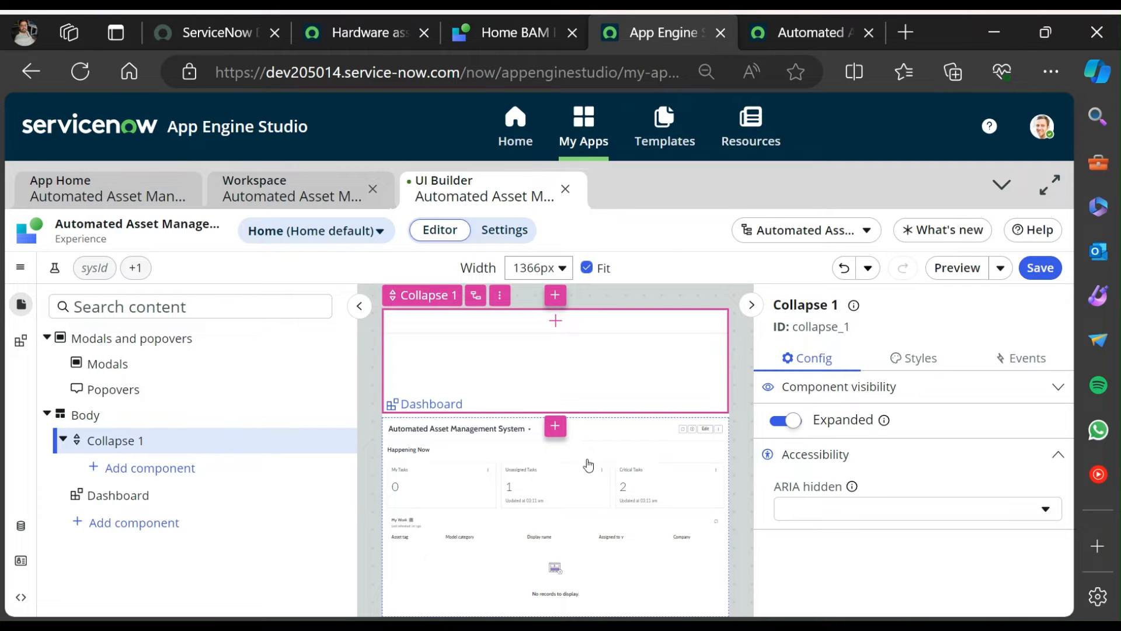
Move the Collapse 1 component below the Dashboard in the page body, and check the live workspace preview.
left_click_drag(97, 442, 93, 519)
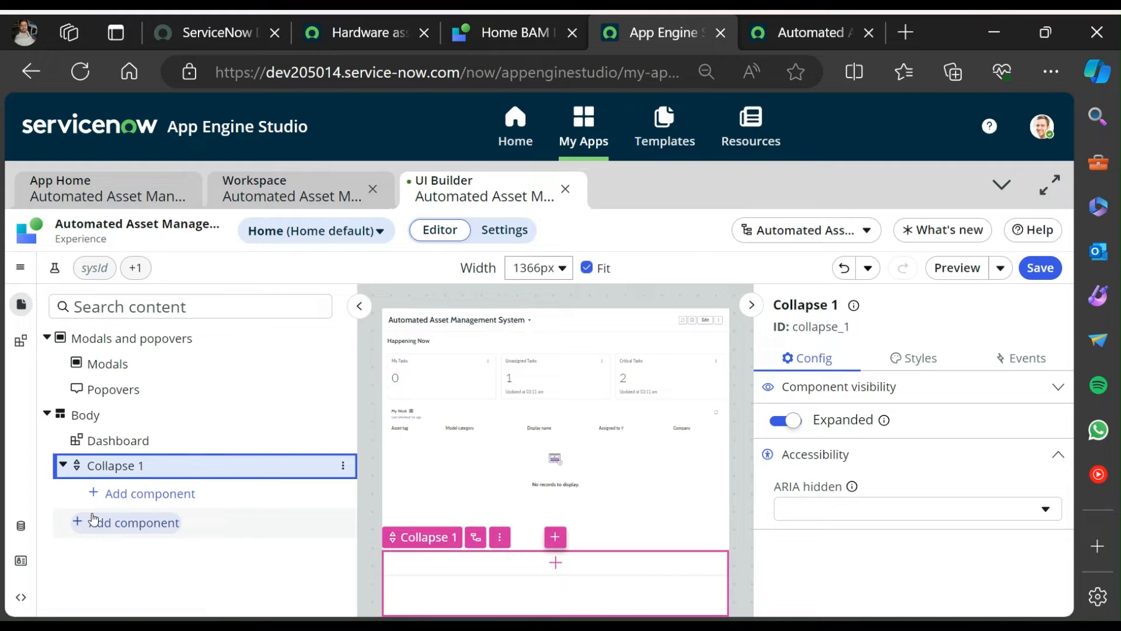
left_click(802, 34)
scroll(368, 493, "down", 5)
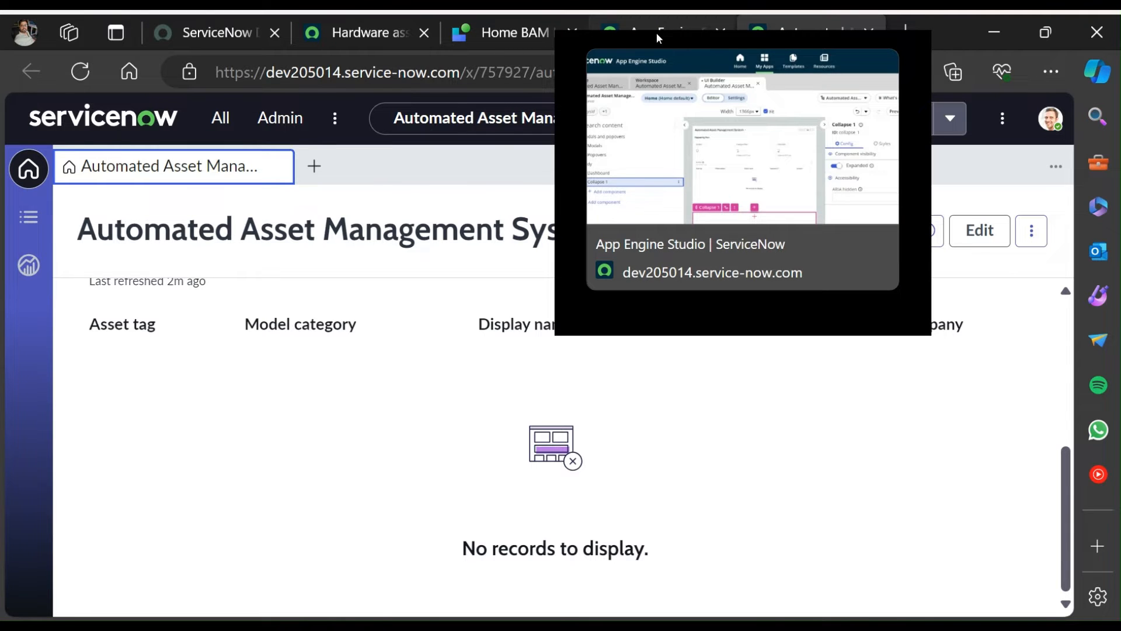
left_click(657, 33)
double_click(133, 582)
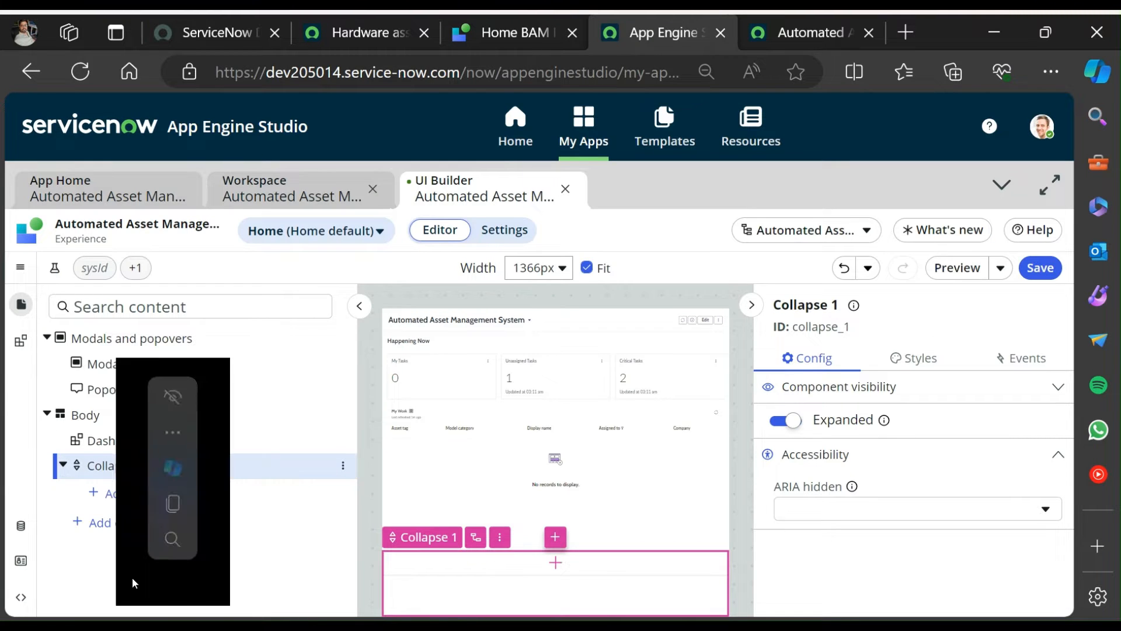
left_click(129, 580)
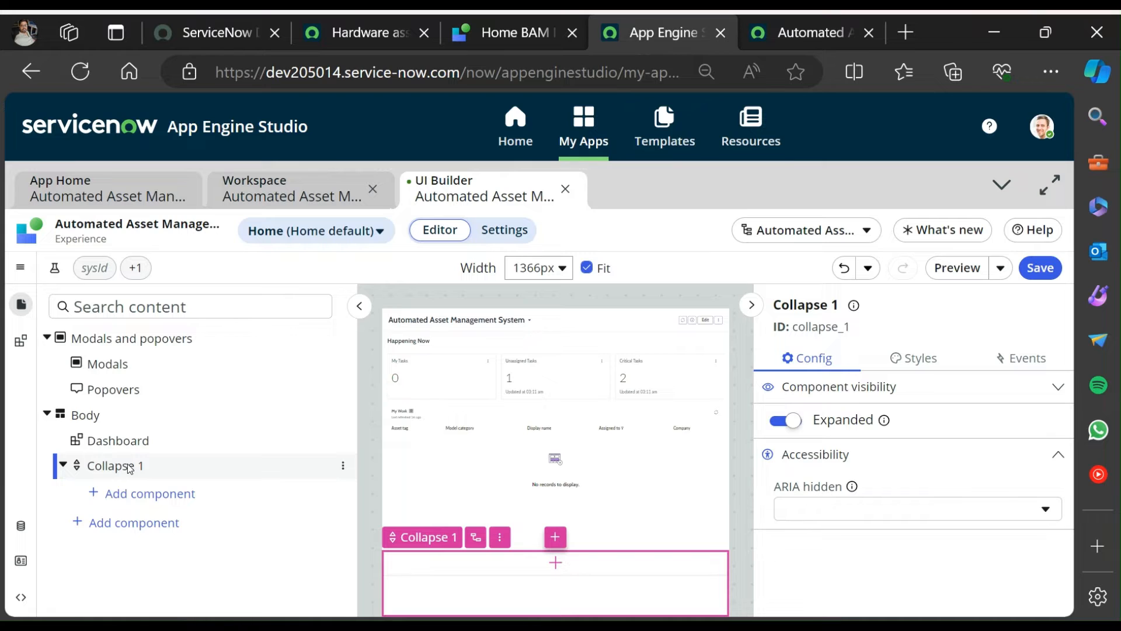
Check the Collapse Bar on the Home BAM Important Actions page, and inspect the label and ID details of Collapse 1 in App Engine Studio.
left_click(503, 32)
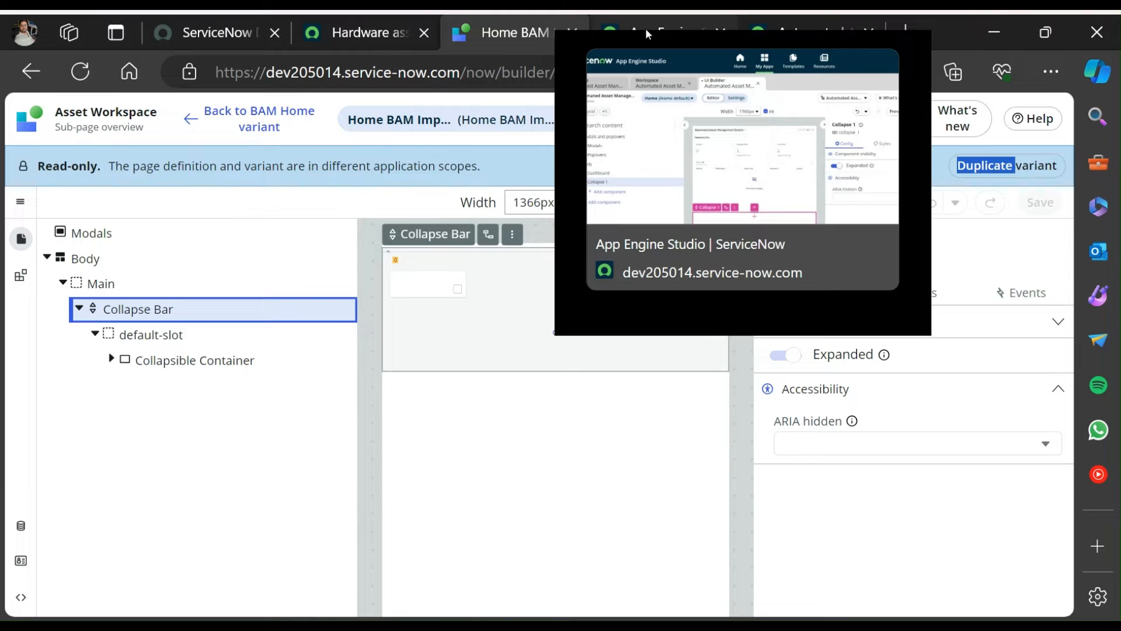
left_click(646, 28)
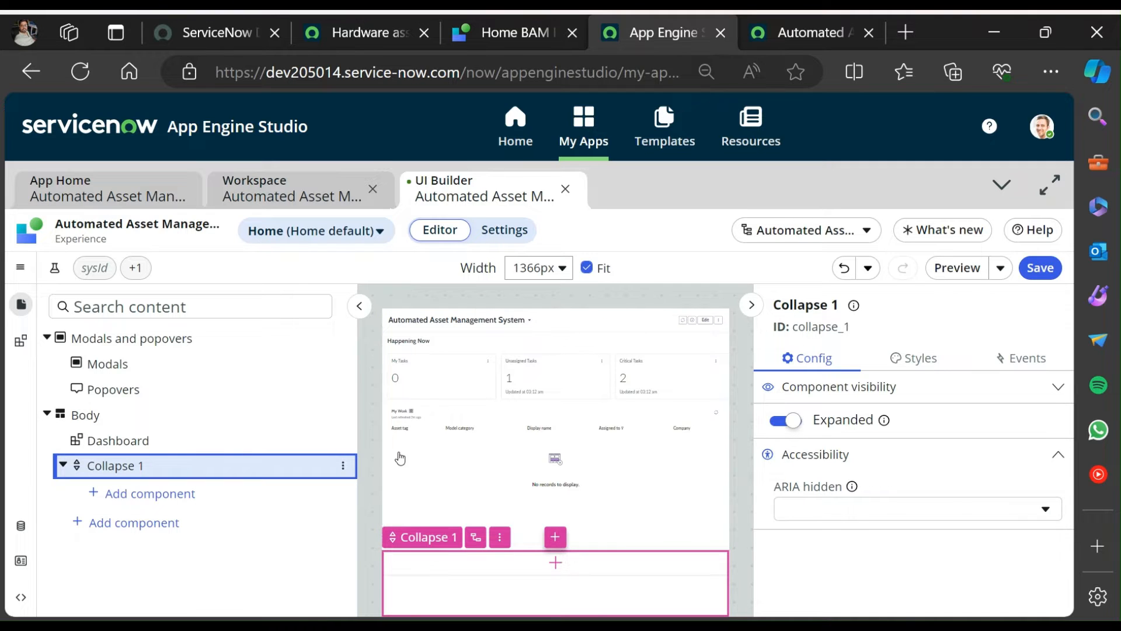
left_click(817, 306)
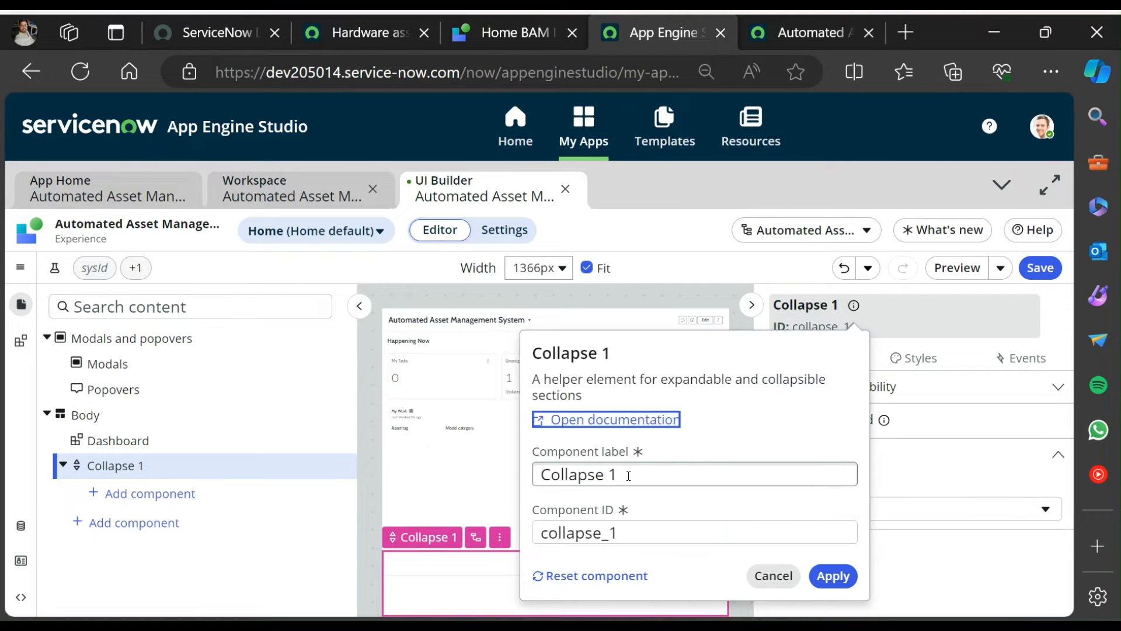
left_click(628, 475)
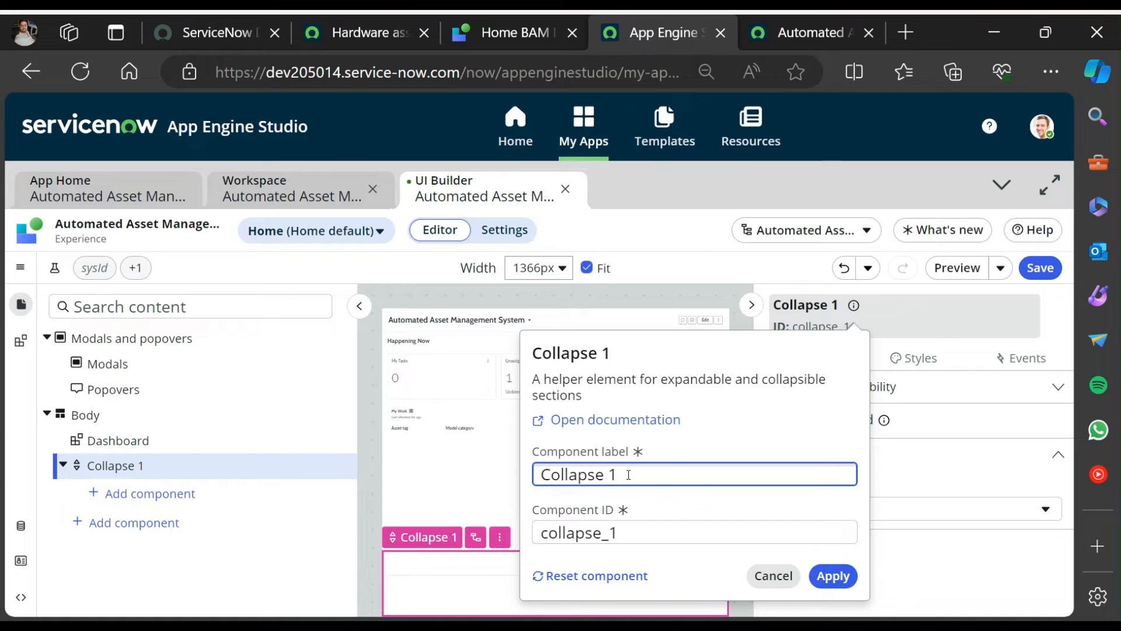
left_click(776, 573)
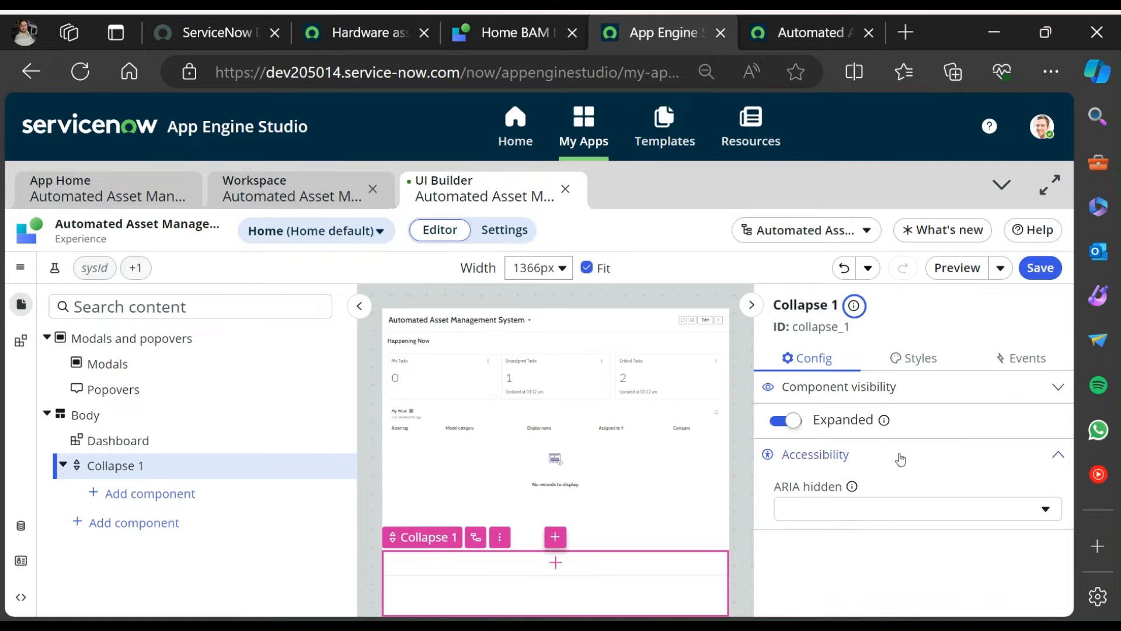
left_click(176, 565)
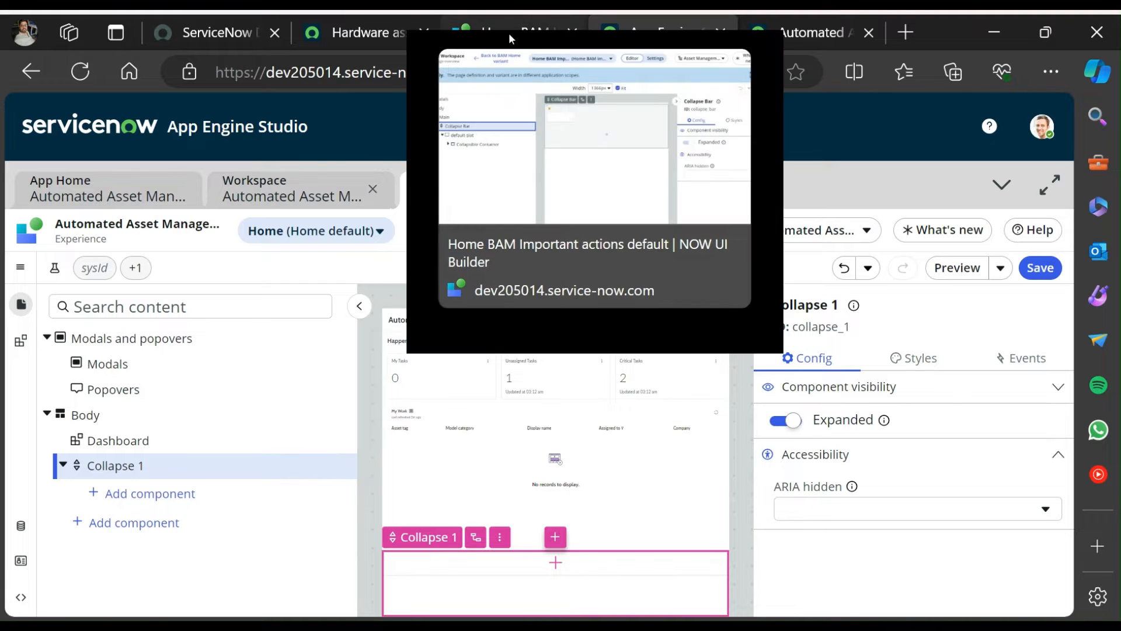
Switch to the Home BAM Important Actions page and examine the Collapsible Container's nested containers, configuration and styles.
left_click(509, 33)
mouse_move(654, 33)
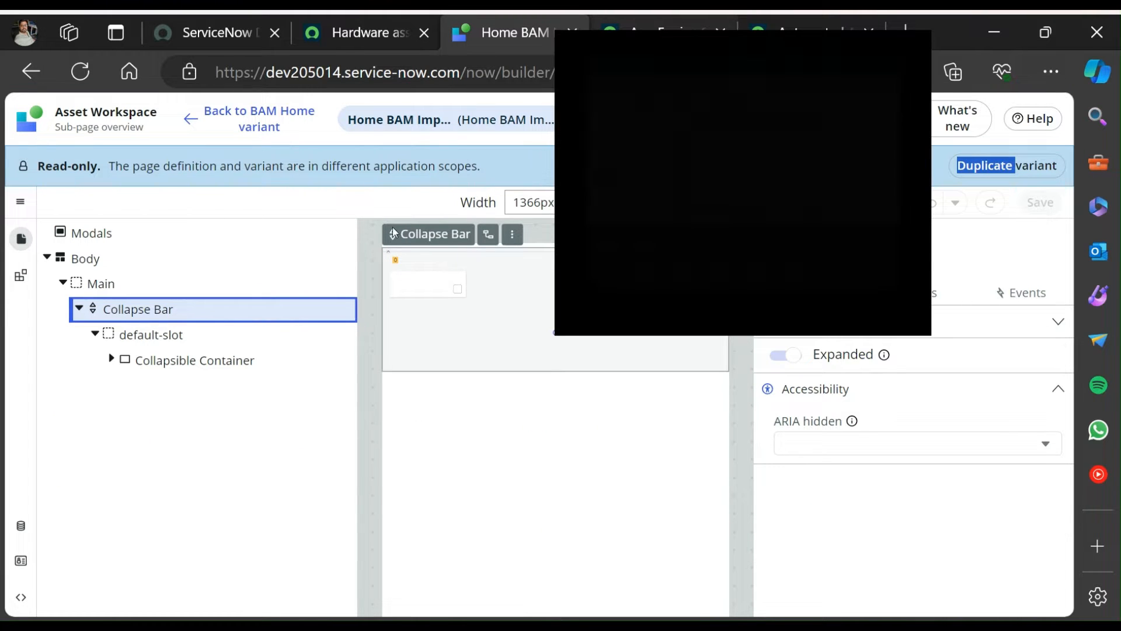
left_click(112, 359)
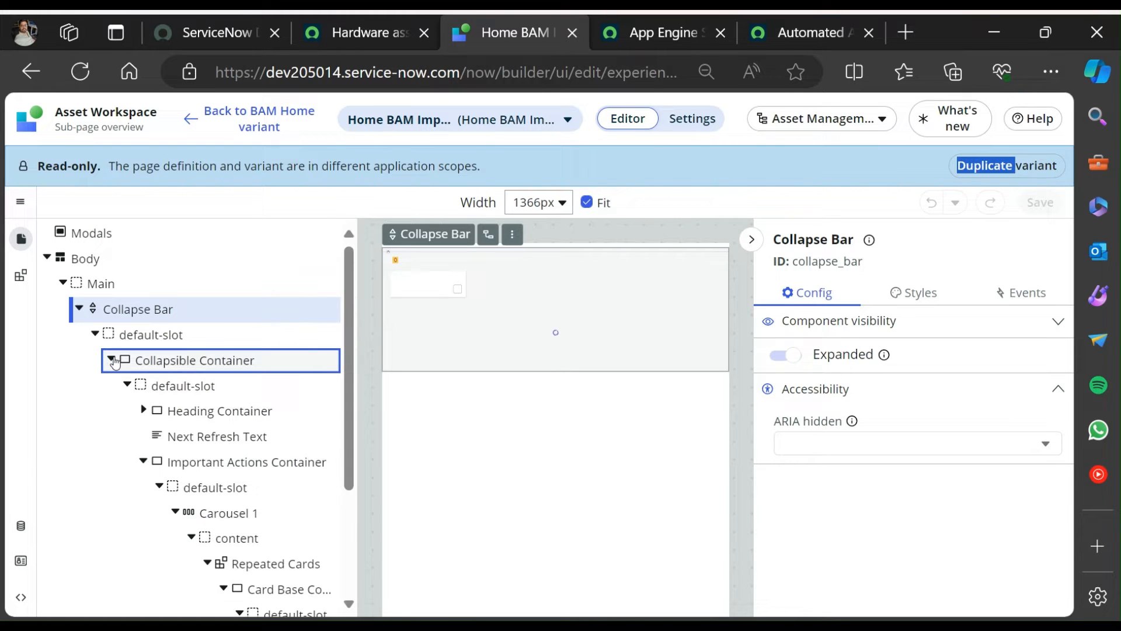
left_click(143, 461)
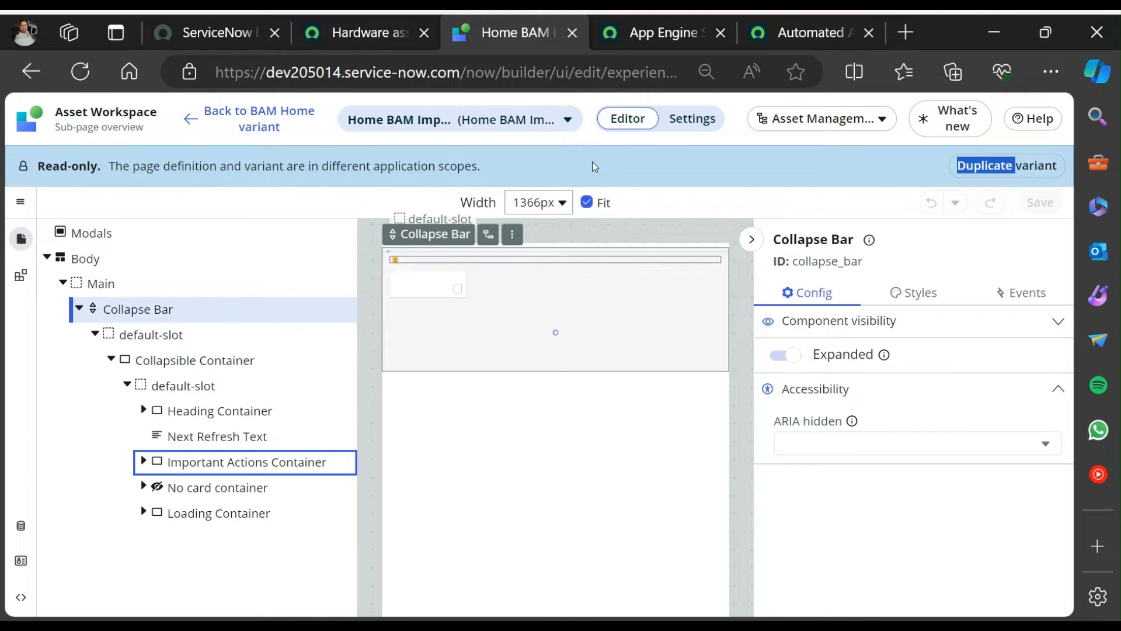
left_click(196, 365)
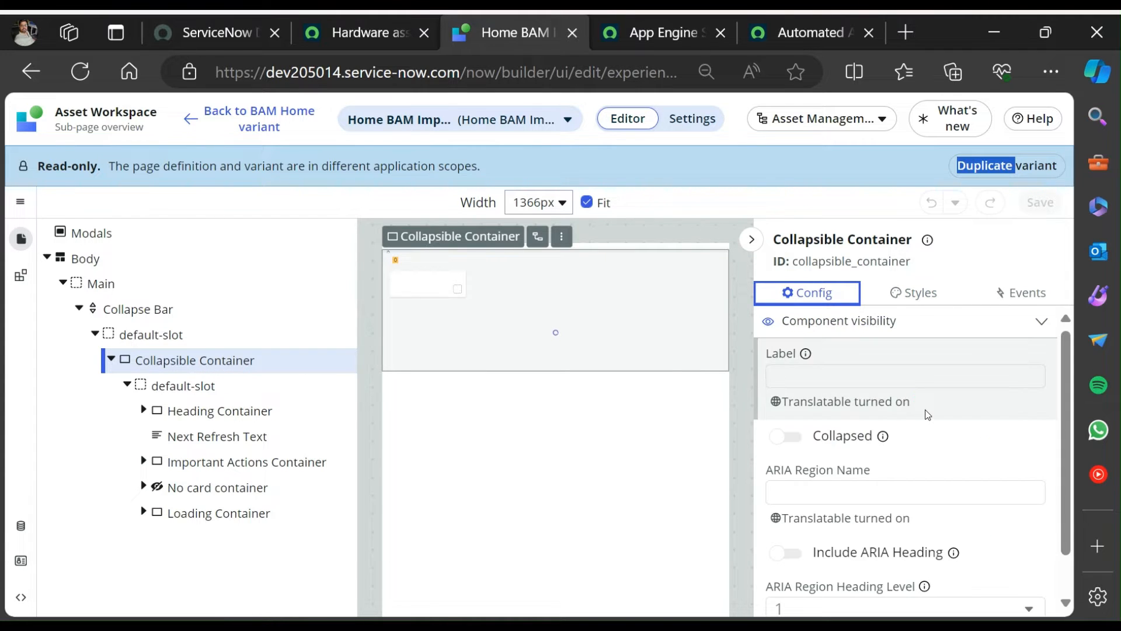
scroll(923, 449, "down", 2)
scroll(914, 492, "up", 2)
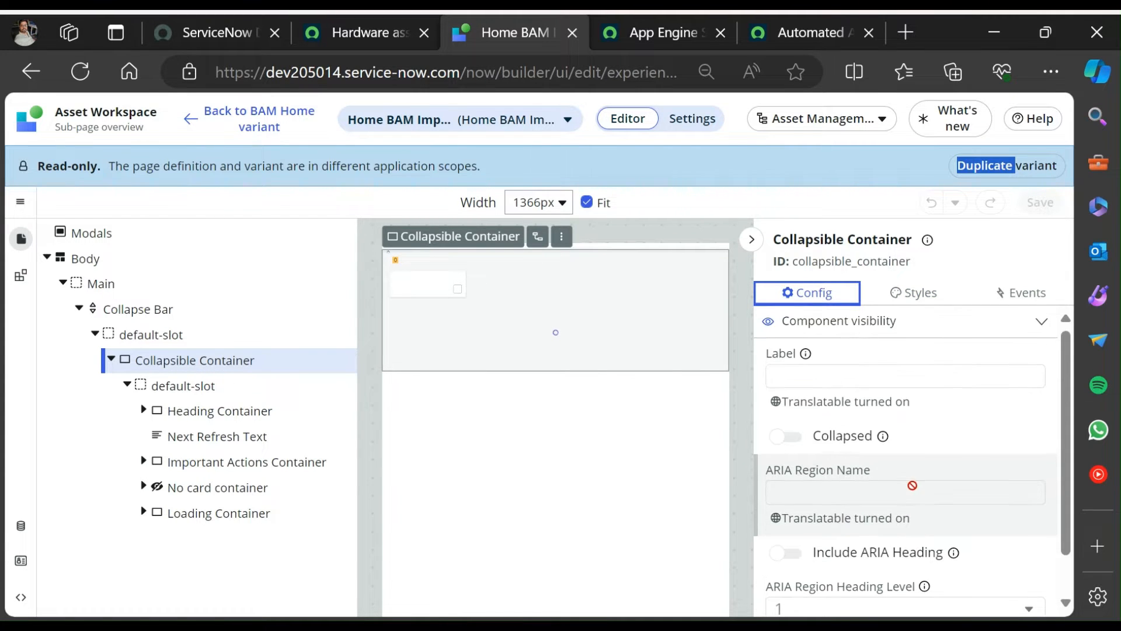
left_click(915, 293)
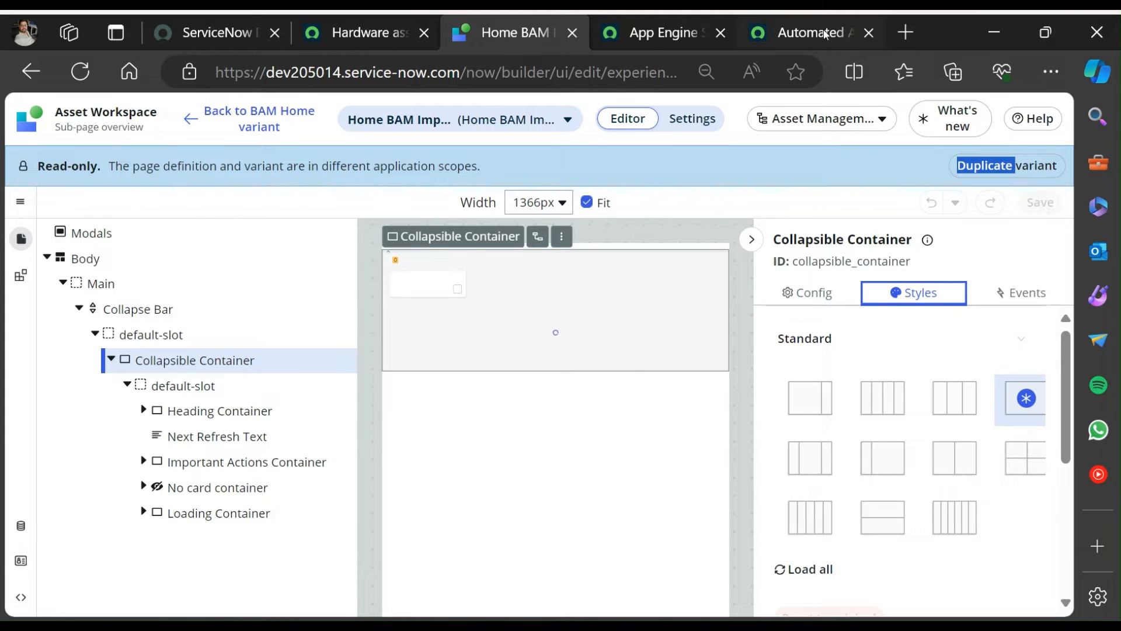
Back in App Engine Studio, start adding an element inside Collapse 1 and browse the available basic and advanced layouts.
left_click(613, 33)
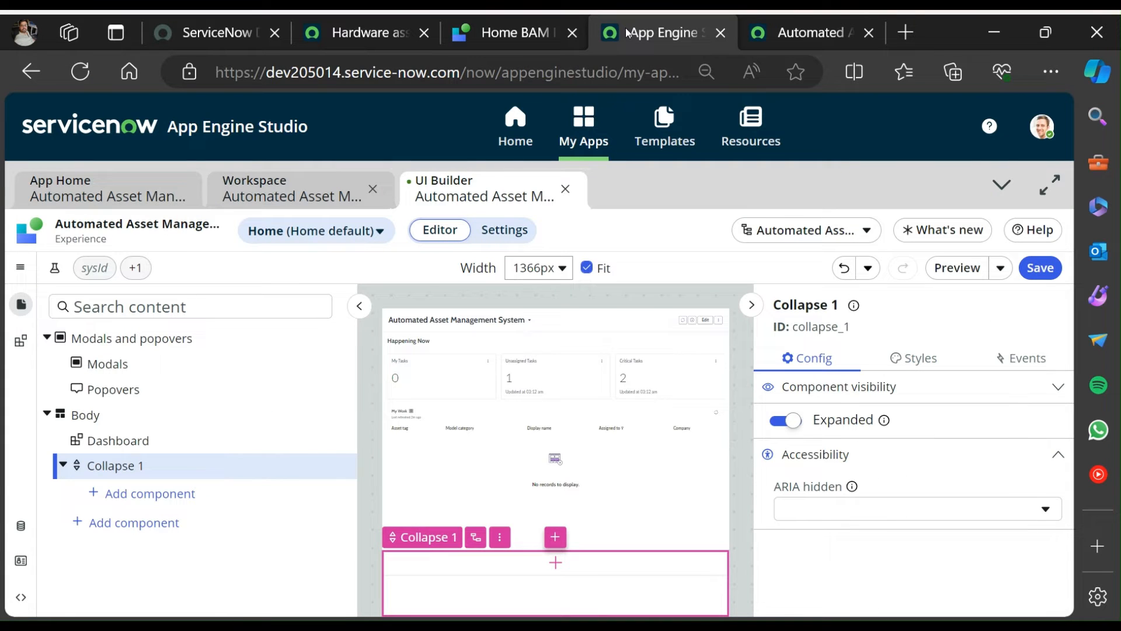
left_click(125, 494)
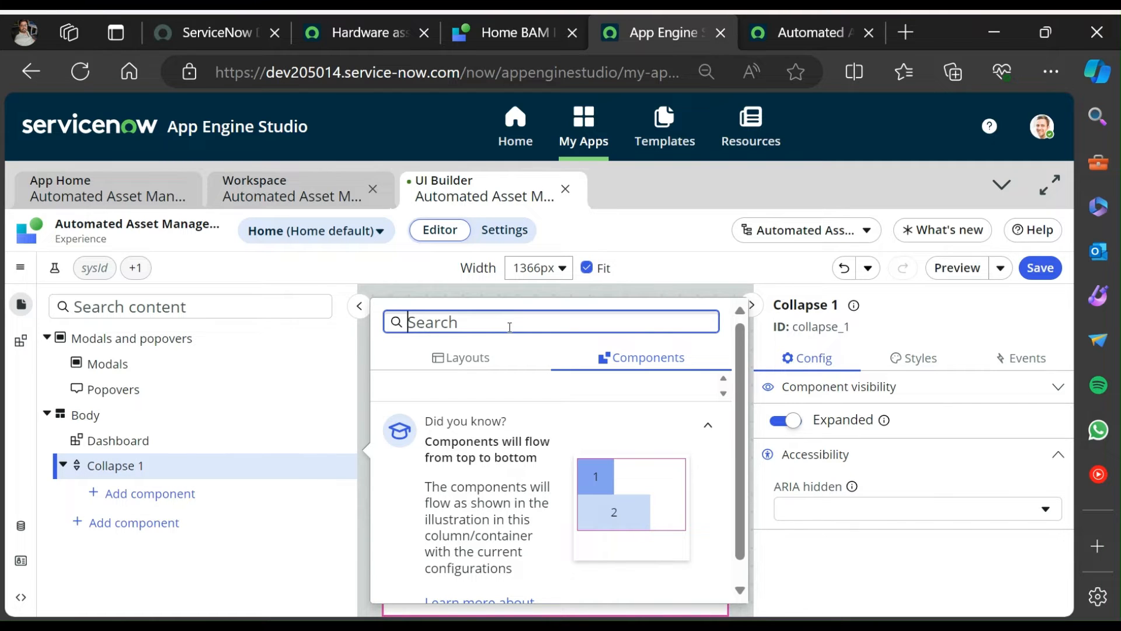
left_click(465, 357)
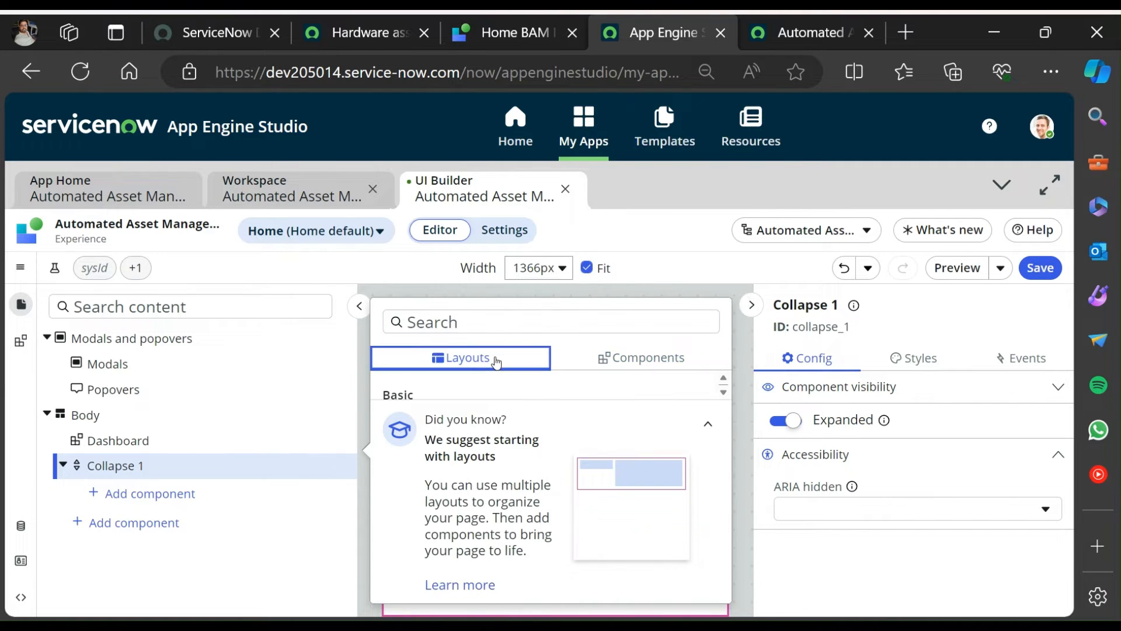
left_click(706, 425)
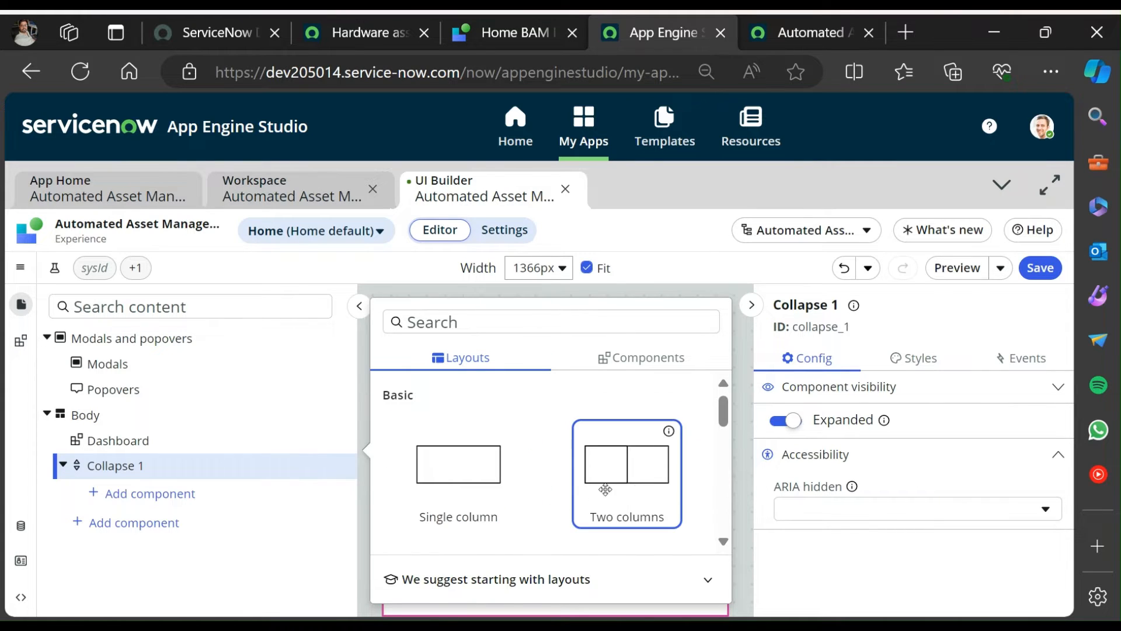
scroll(581, 489, "down", 3)
scroll(578, 488, "down", 5)
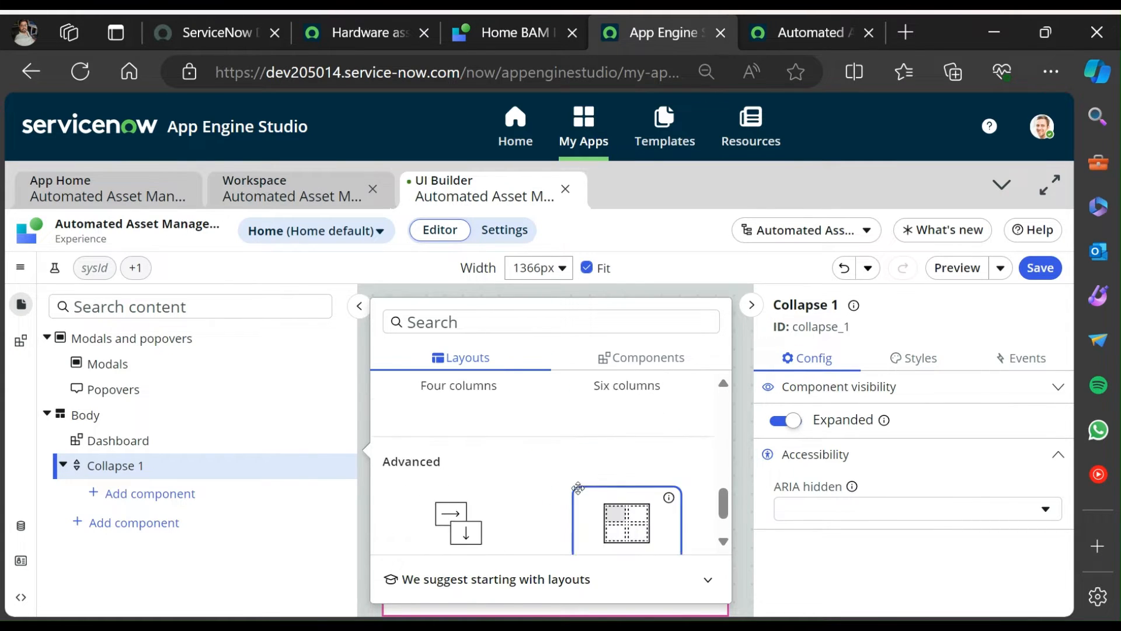
Search the components for "conta" and look through the container options for Collapse 1.
left_click(639, 358)
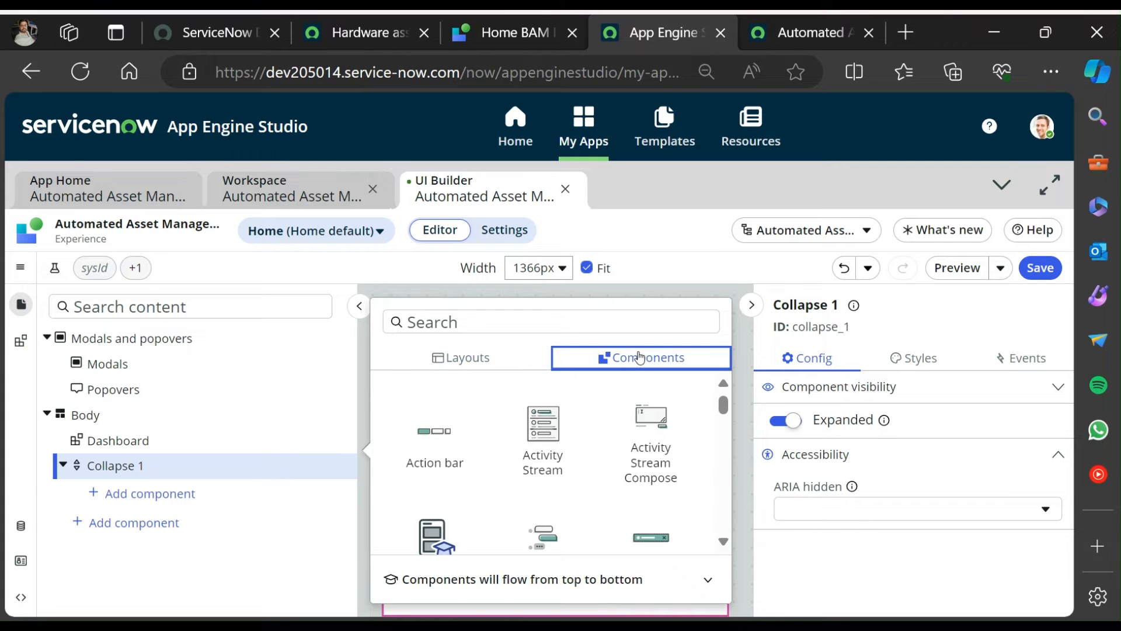
left_click(508, 322)
type("con")
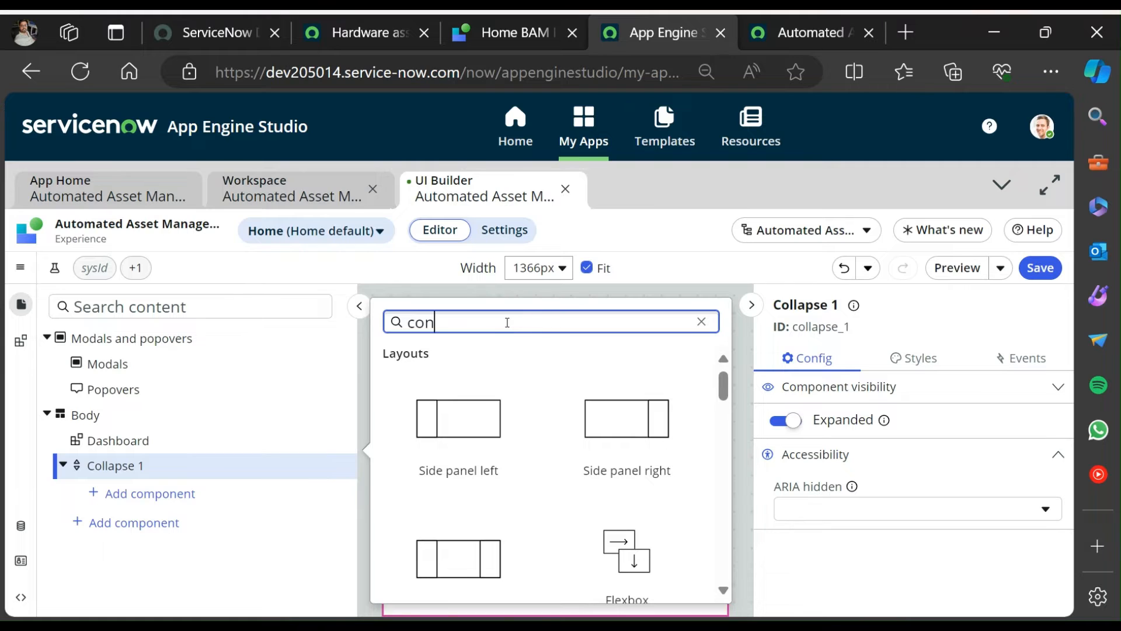
type("ta")
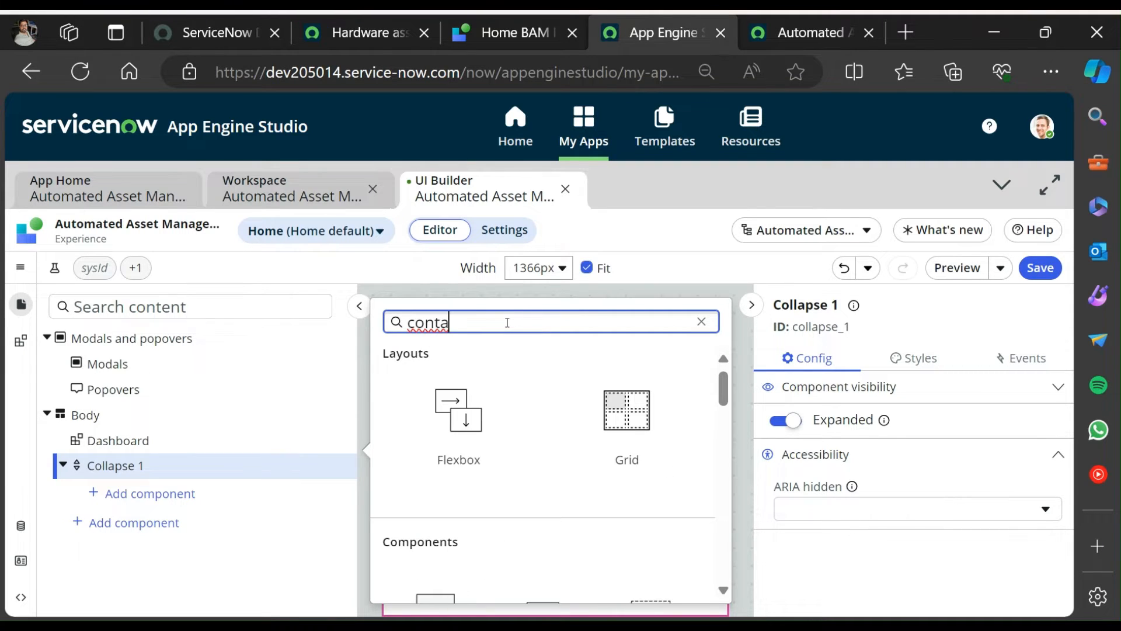
scroll(514, 433, "down", 3)
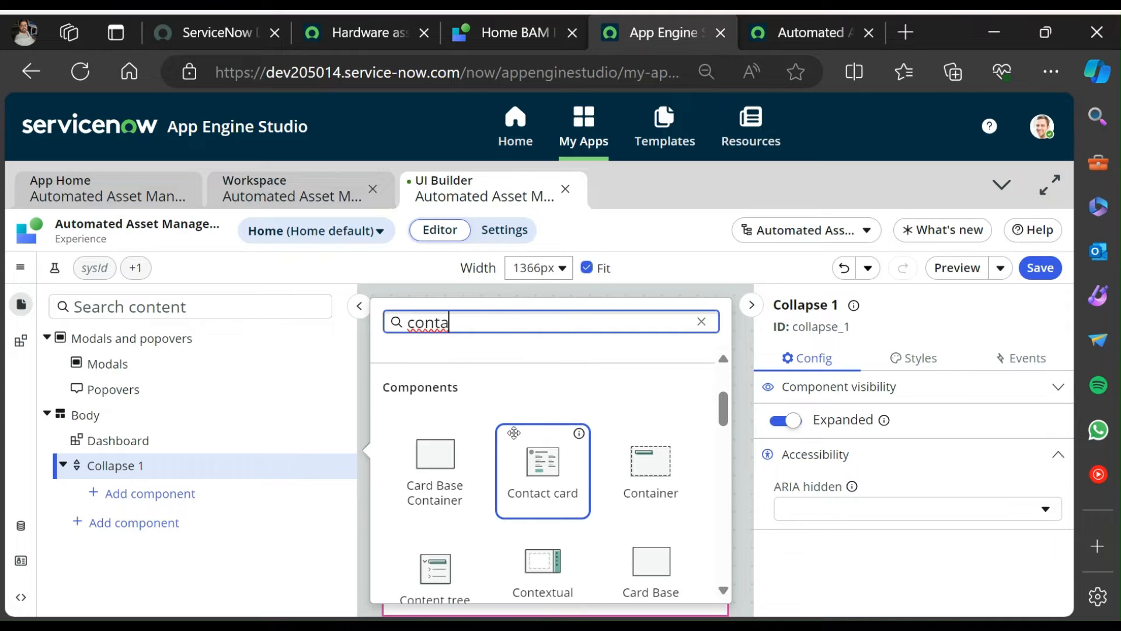
scroll(514, 433, "down", 2)
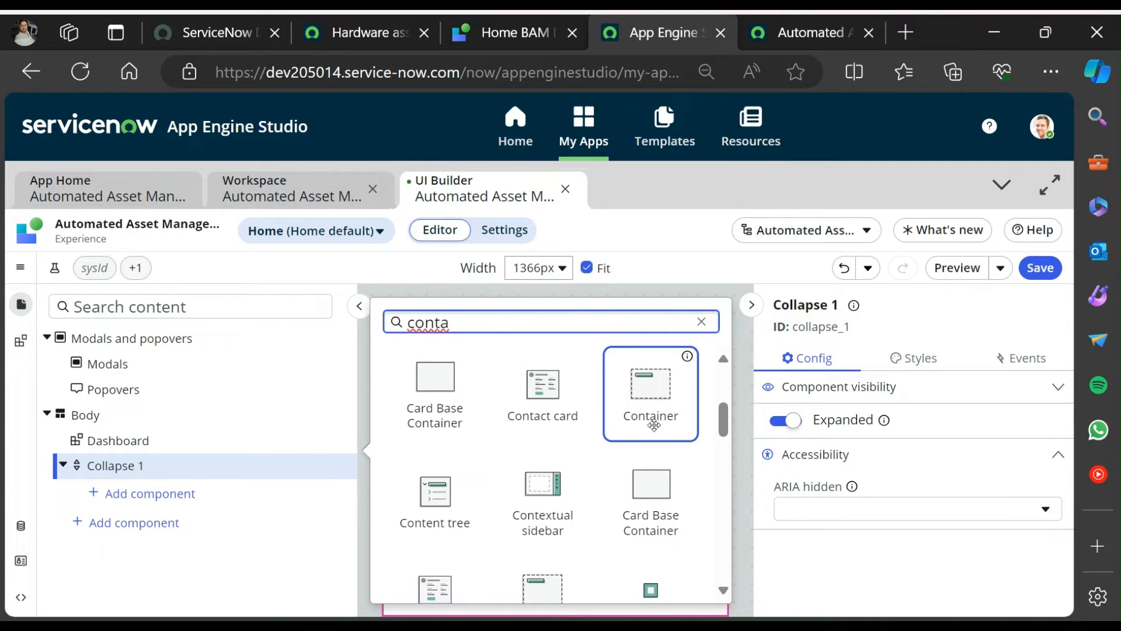
scroll(654, 438, "down", 2)
scroll(656, 460, "down", 2)
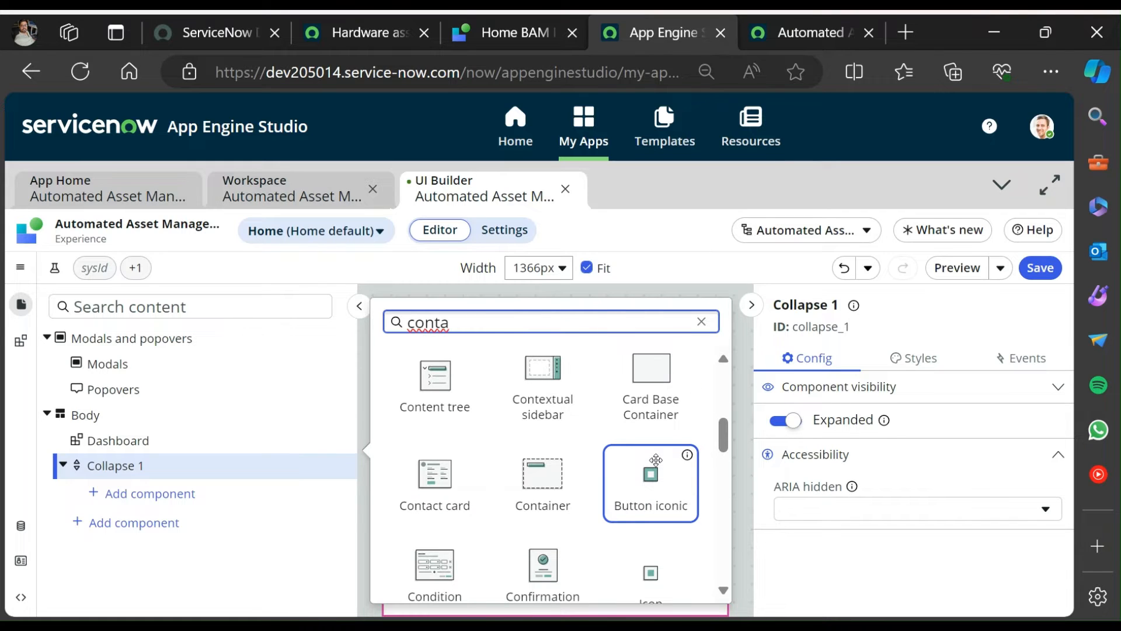
scroll(656, 459, "up", 4)
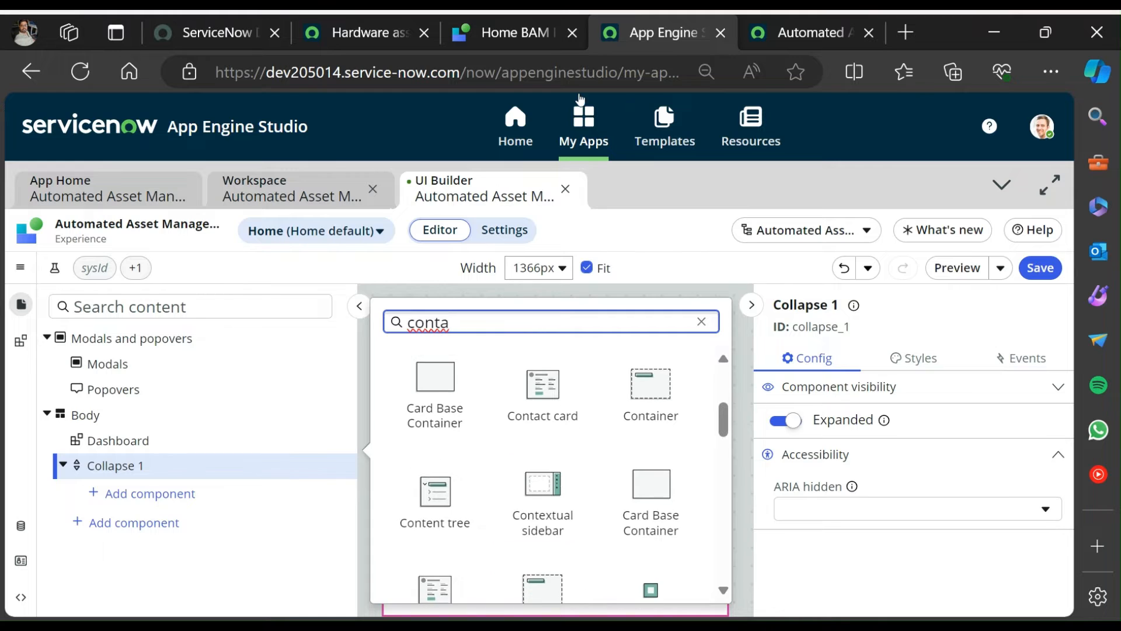
Switch back to the Home BAM Important Actions page and review the Collapsible Container's configuration properties.
left_click(520, 34)
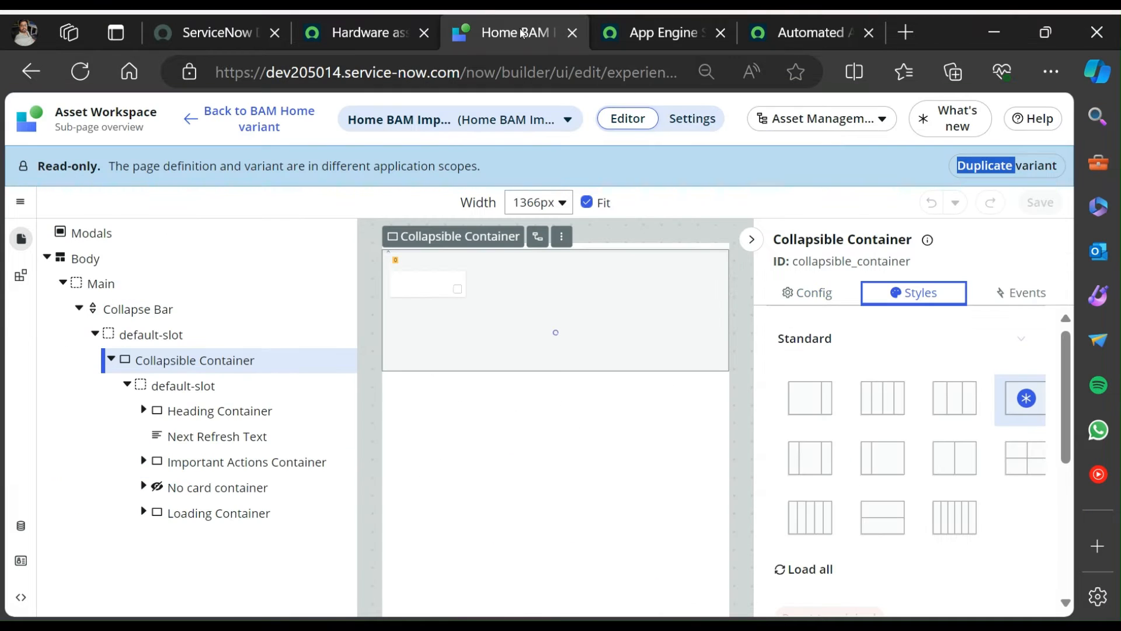
left_click(190, 366)
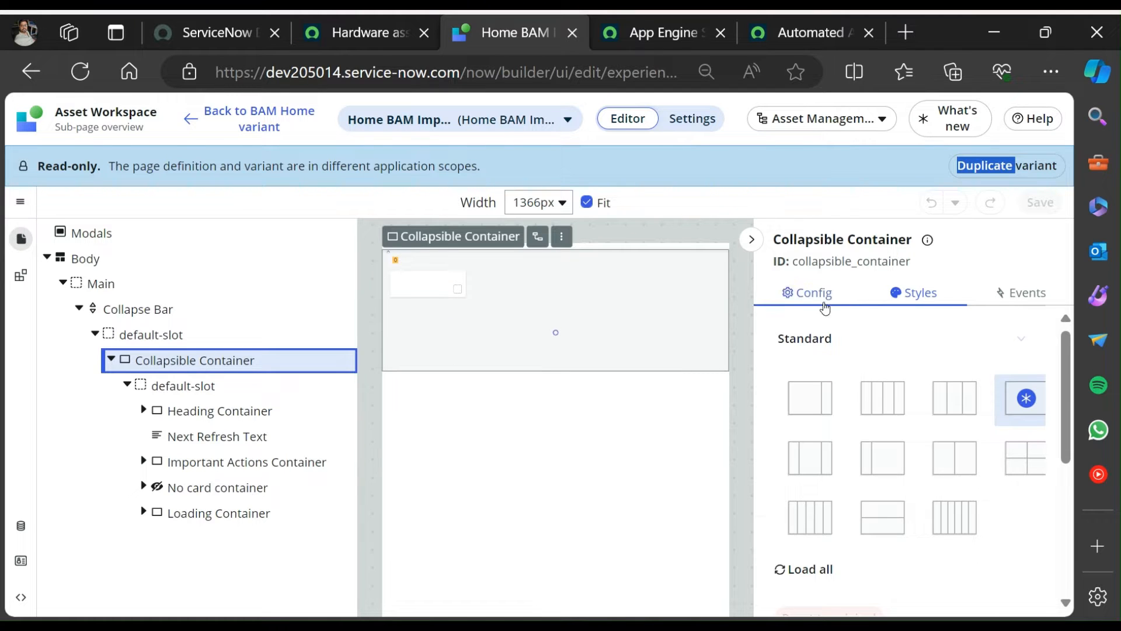
left_click(817, 295)
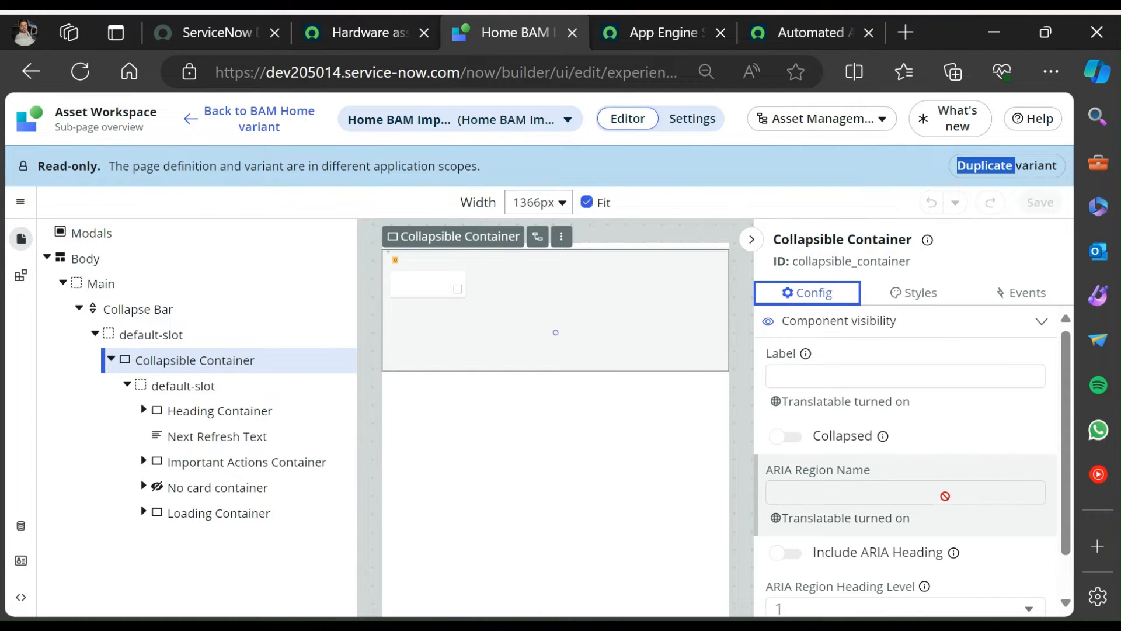
scroll(946, 494, "down", 1)
scroll(946, 501, "up", 1)
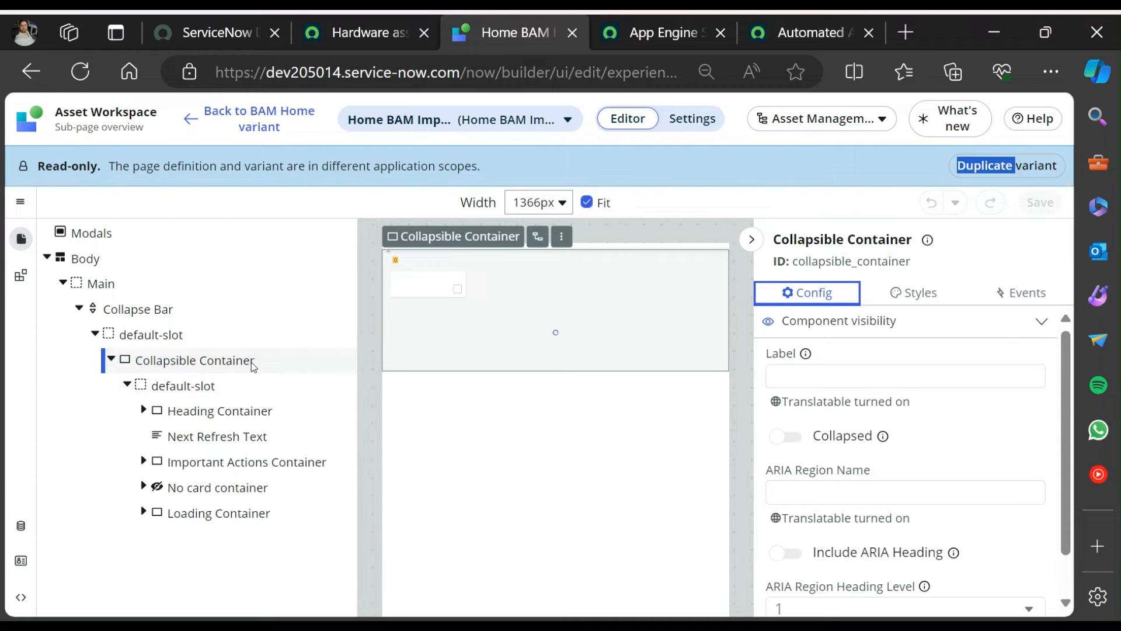
Switch back to App Engine Studio, look through the "conta" component results for Collapse 1 and read the Container component's description.
left_click(647, 40)
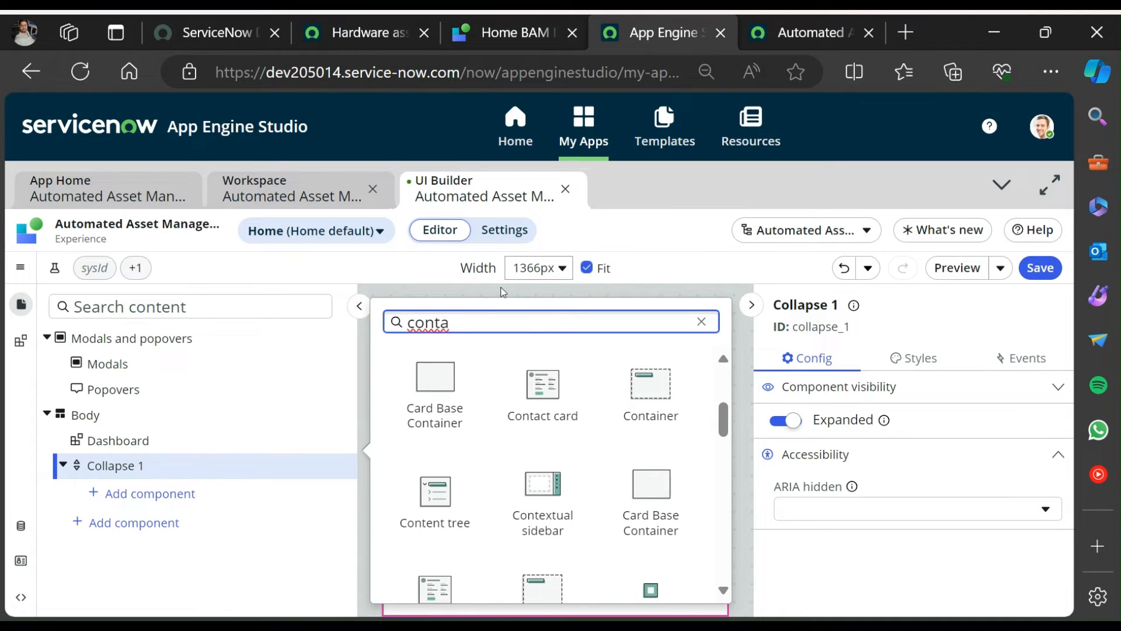
scroll(653, 493, "down", 3)
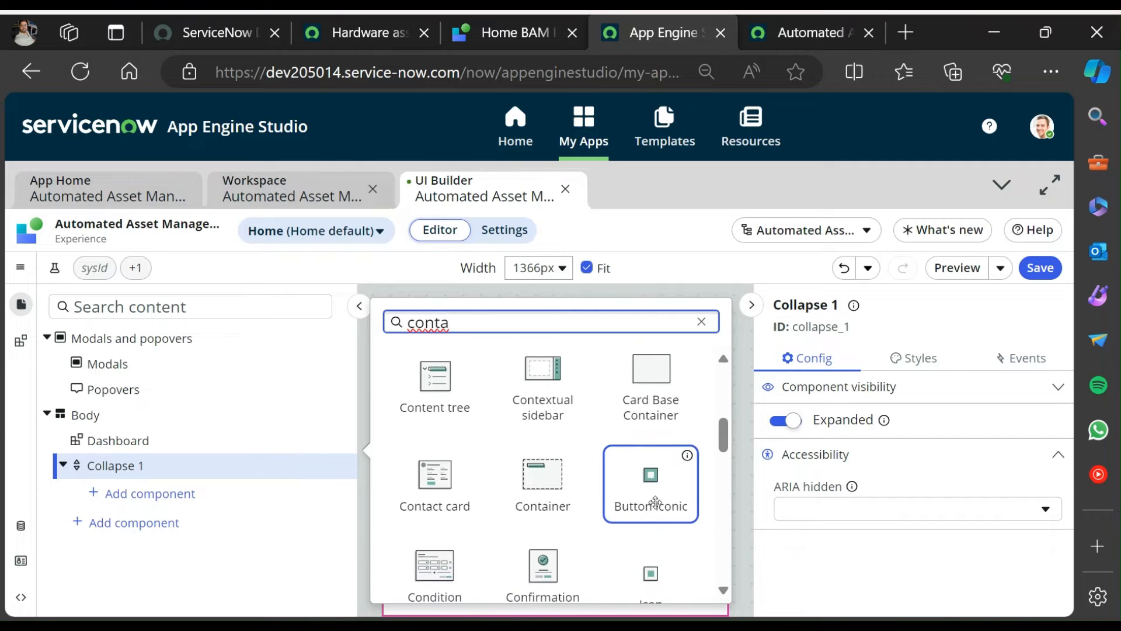
scroll(650, 514, "up", 5)
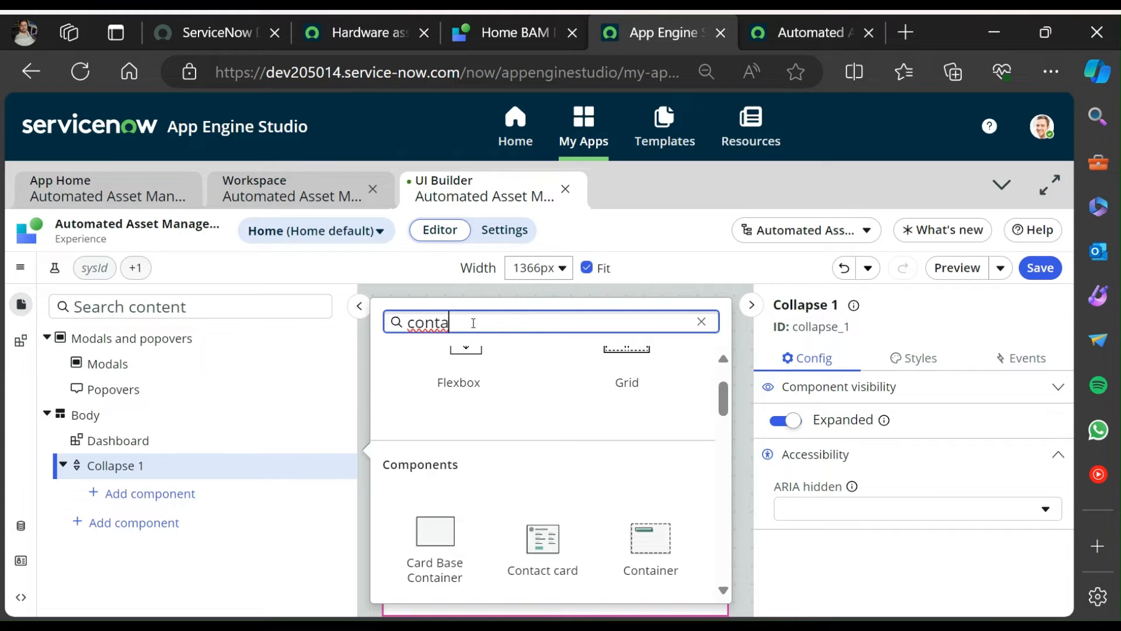
scroll(558, 478, "down", 4)
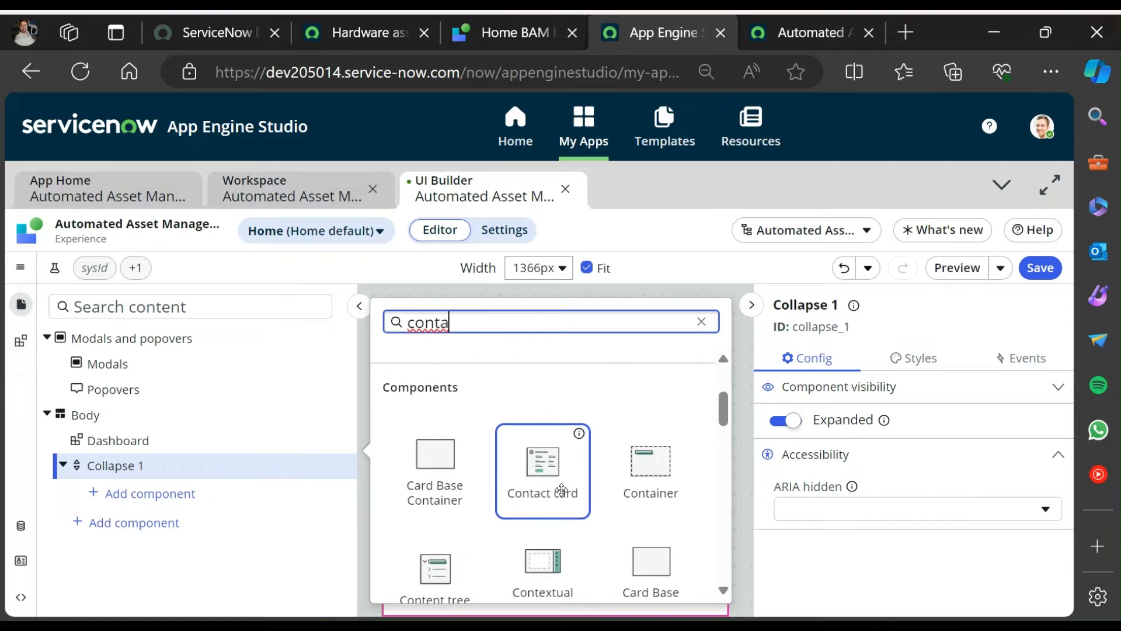
scroll(561, 489, "down", 4)
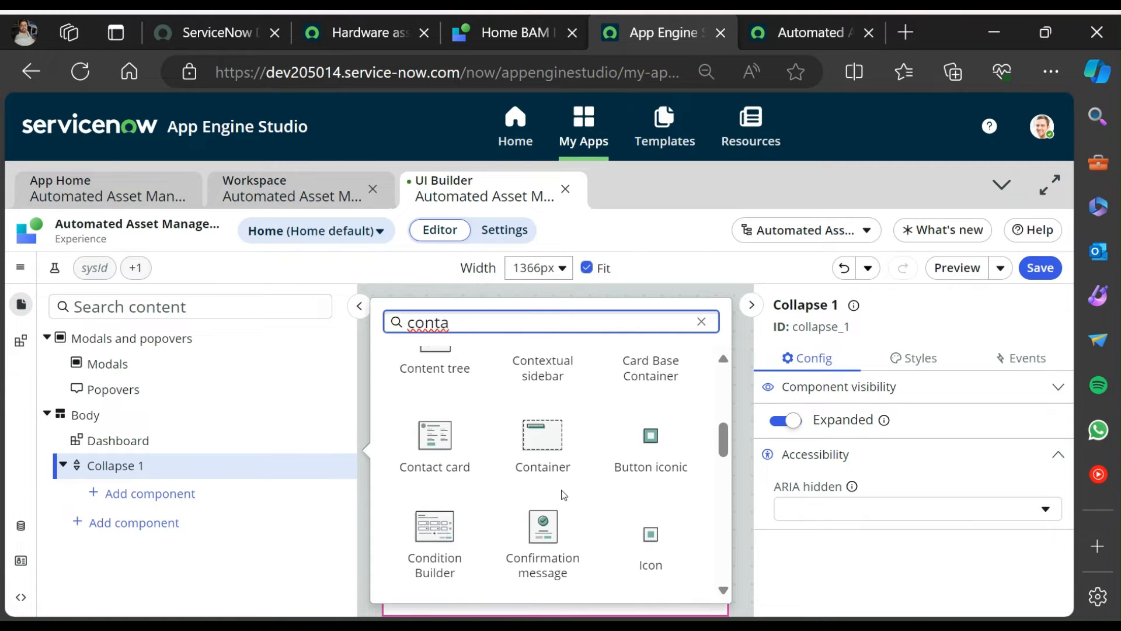
scroll(561, 490, "down", 10)
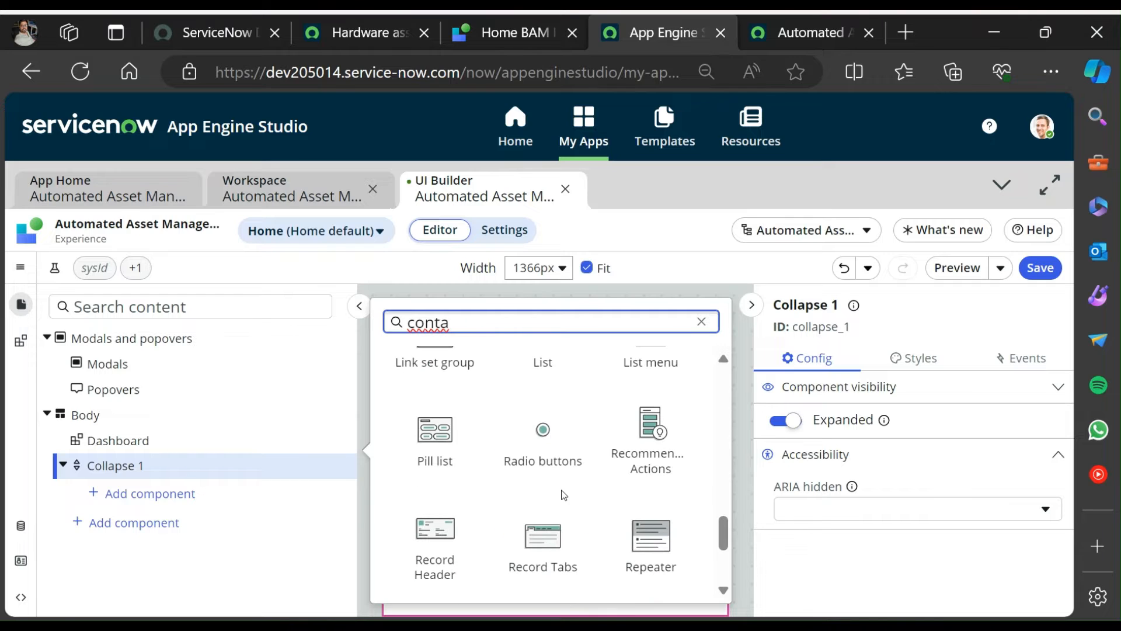
scroll(563, 492, "up", 8)
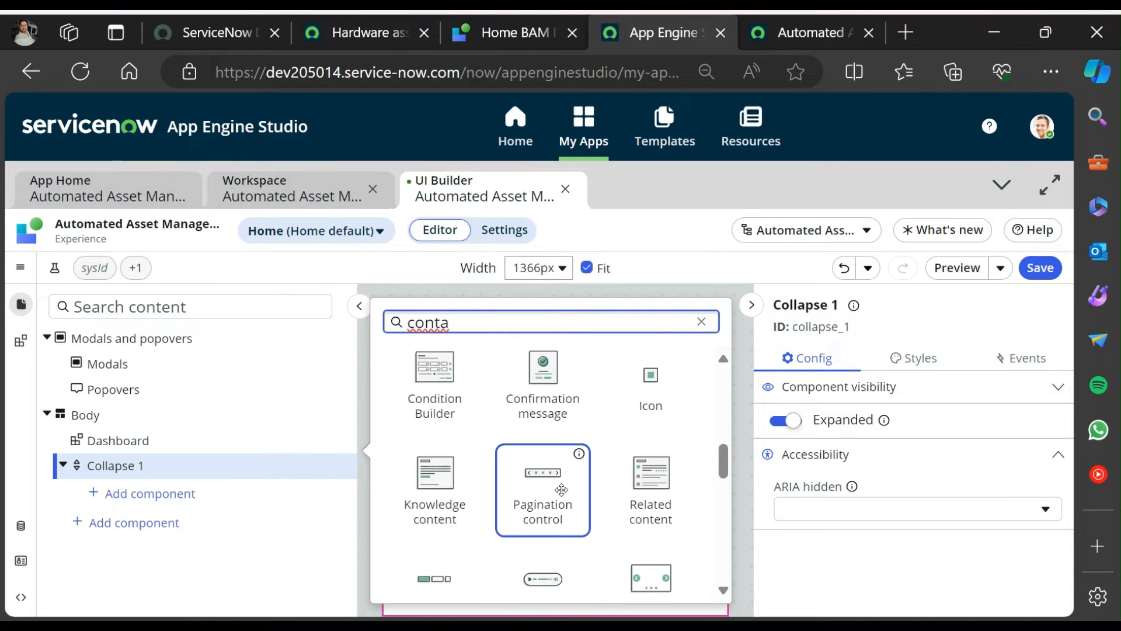
scroll(561, 489, "down", 2)
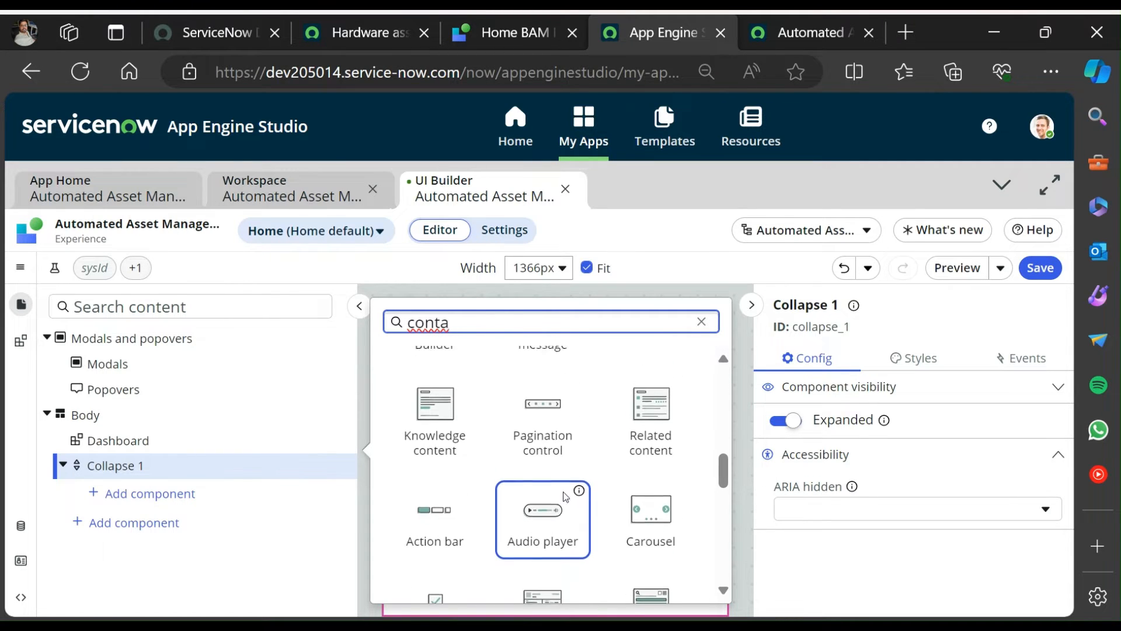
scroll(561, 490, "up", 5)
scroll(563, 492, "up", 1)
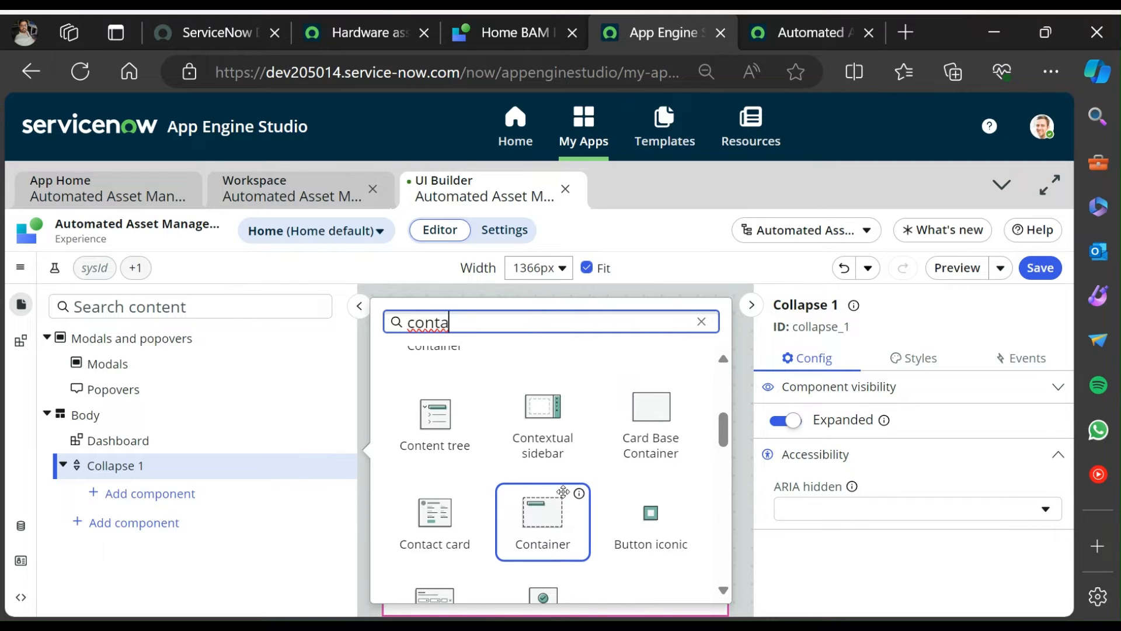
scroll(562, 492, "down", 1)
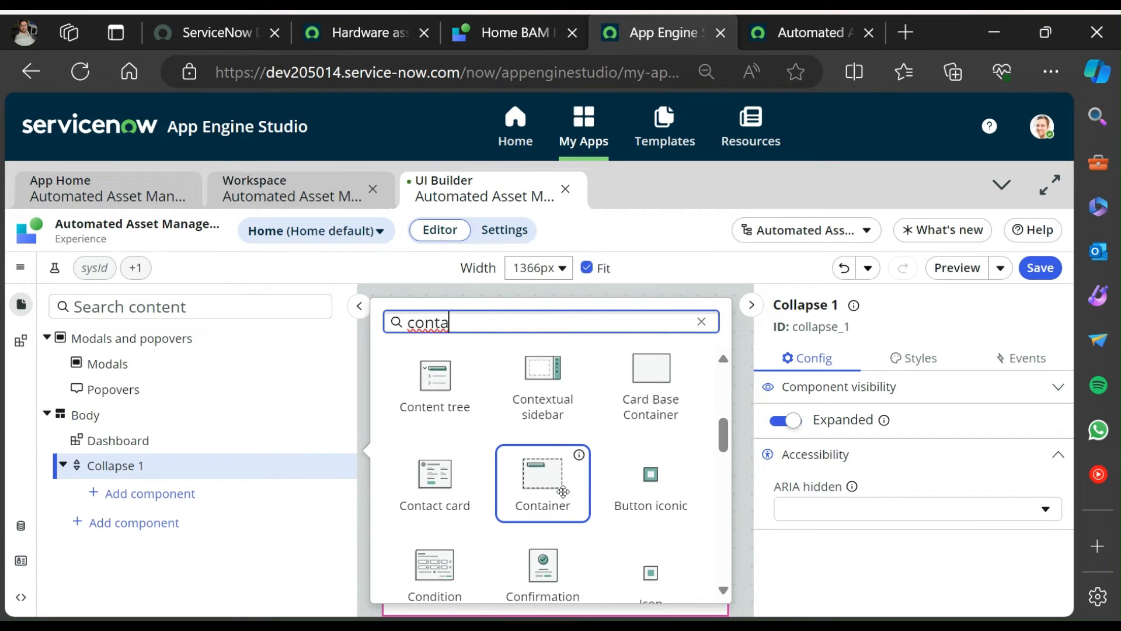
left_click(579, 456)
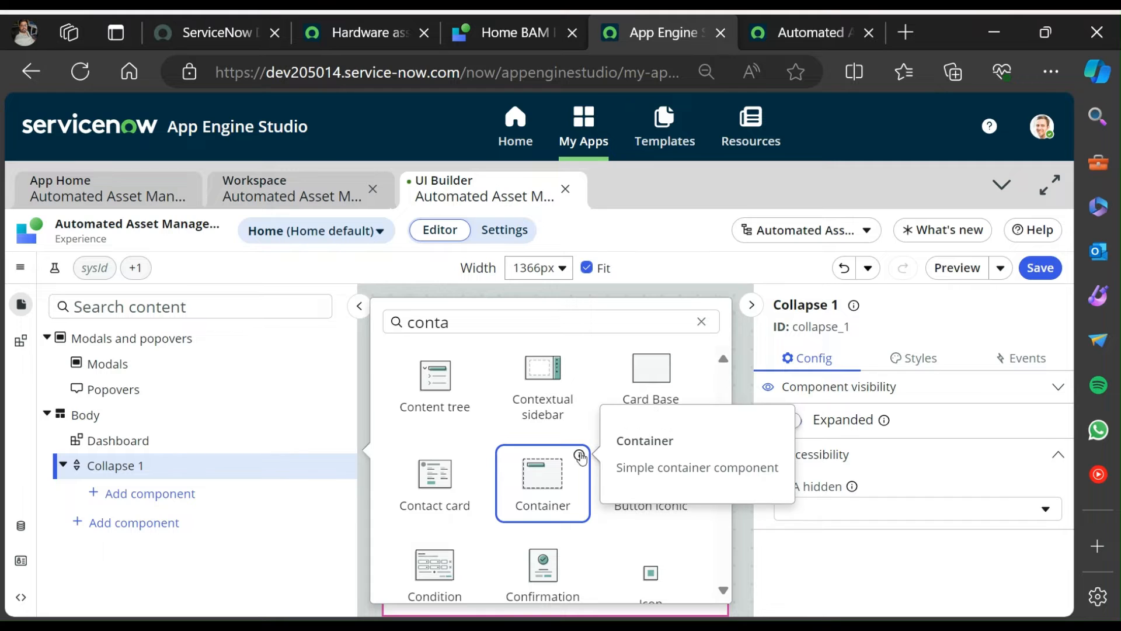
Add the Container component from the "conta" search results inside Collapse 1.
scroll(540, 474, "down", 5)
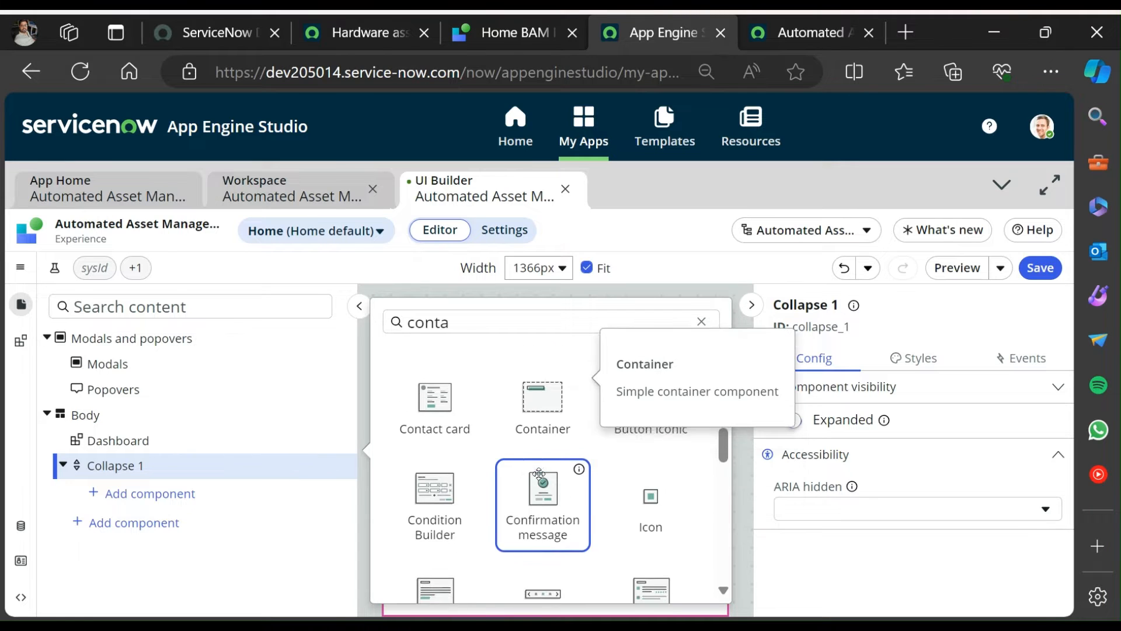
scroll(539, 474, "down", 5)
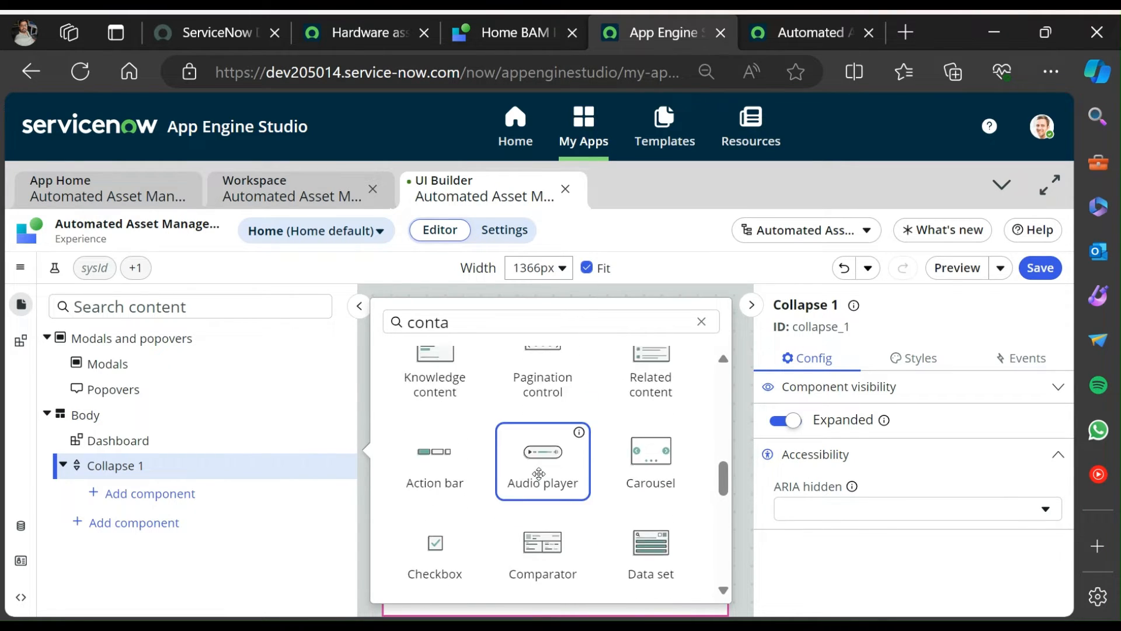
scroll(539, 474, "up", 2)
scroll(539, 474, "up", 3)
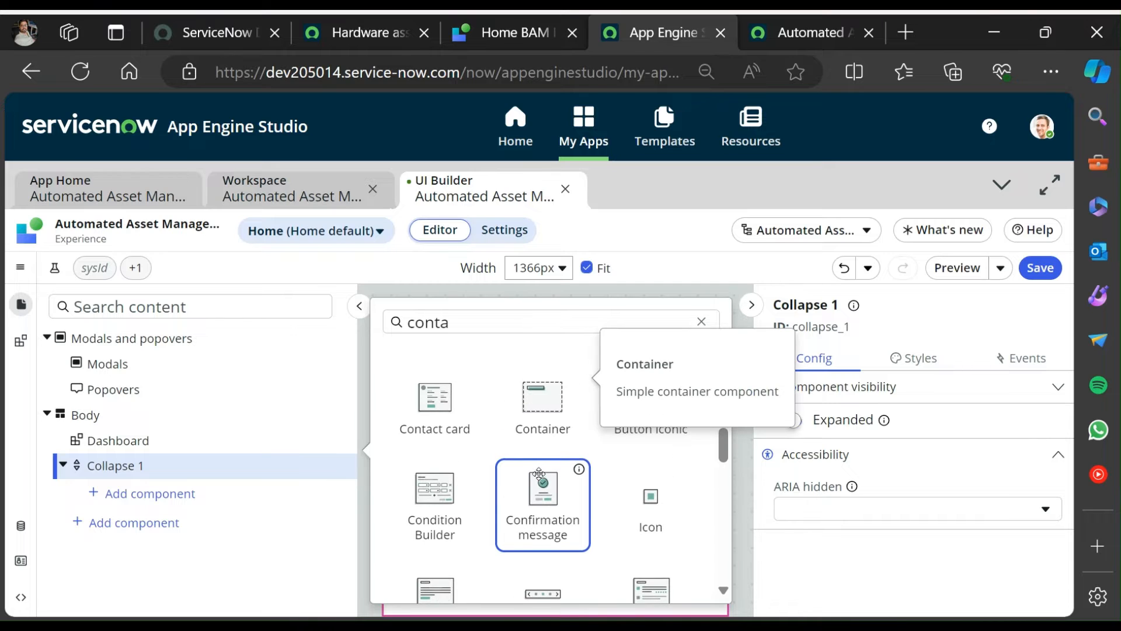
scroll(540, 473, "down", 8)
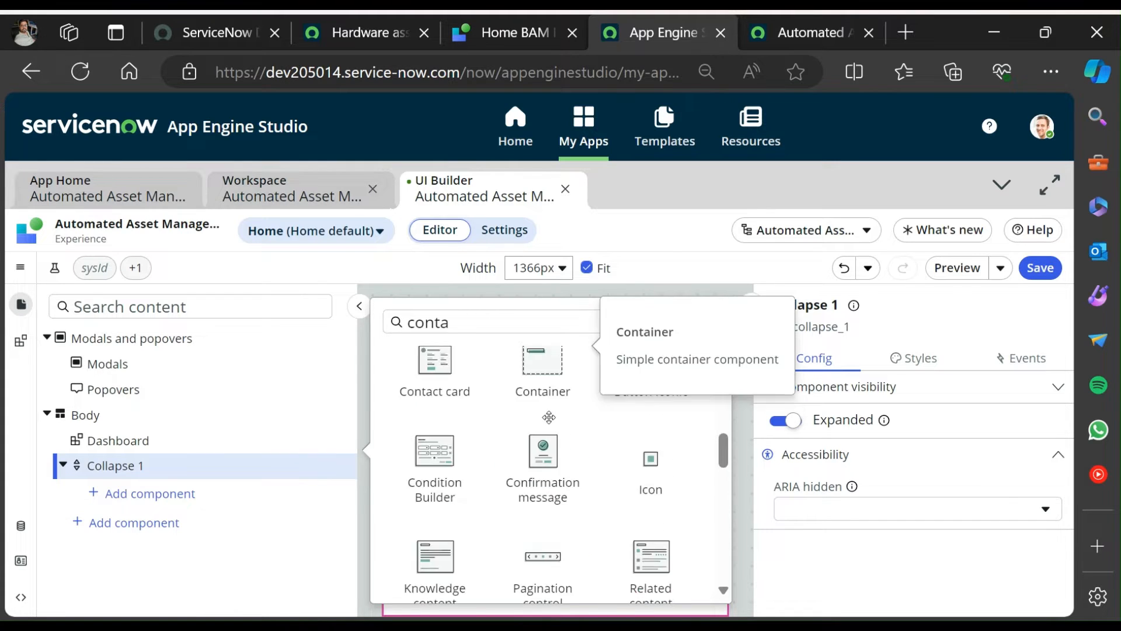
scroll(549, 417, "down", 8)
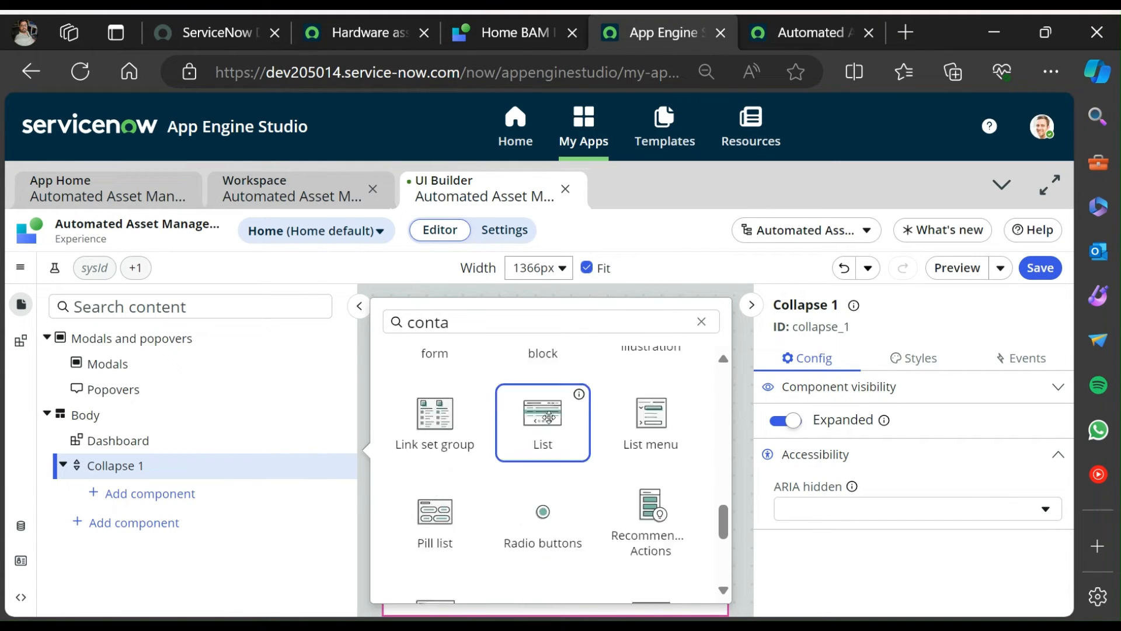
scroll(548, 416, "down", 2)
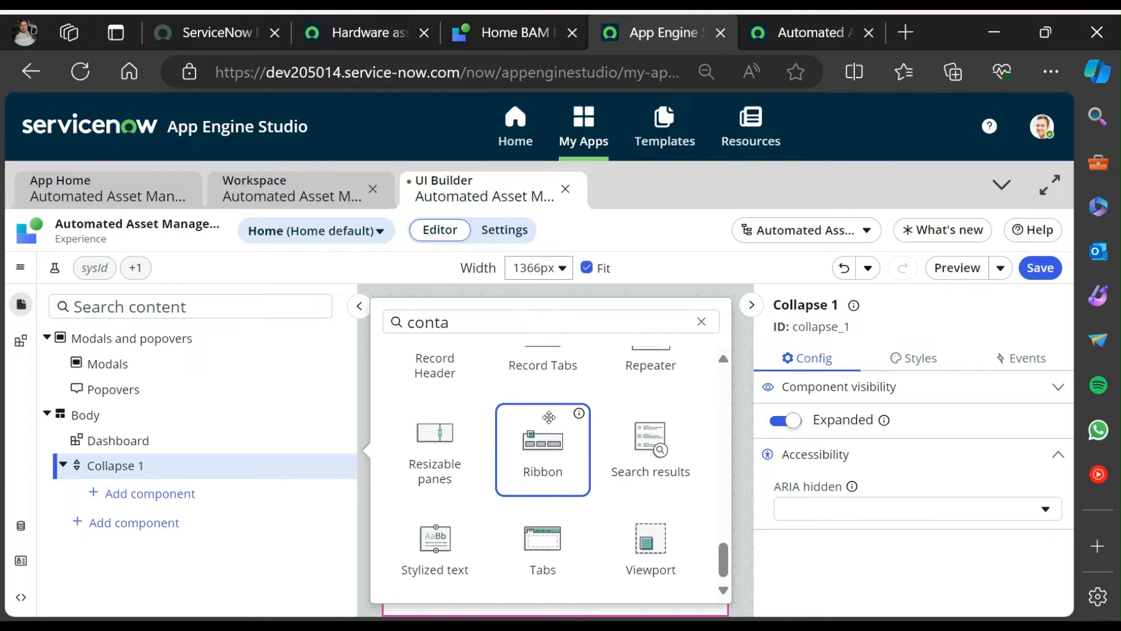
scroll(549, 416, "up", 8)
scroll(549, 416, "up", 10)
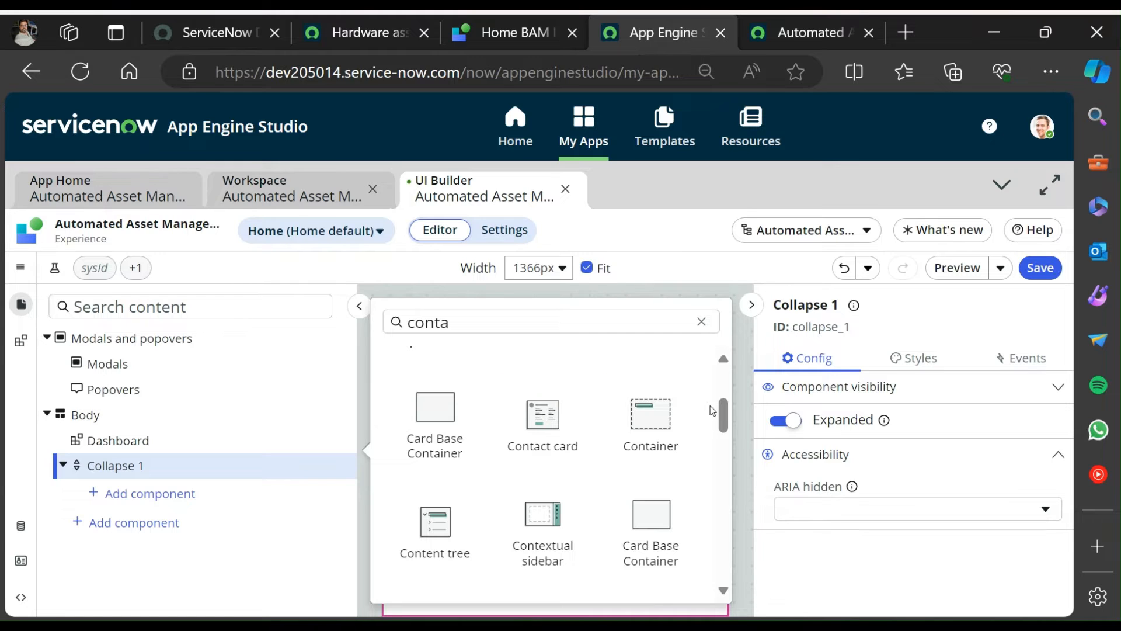
mouse_move(687, 390)
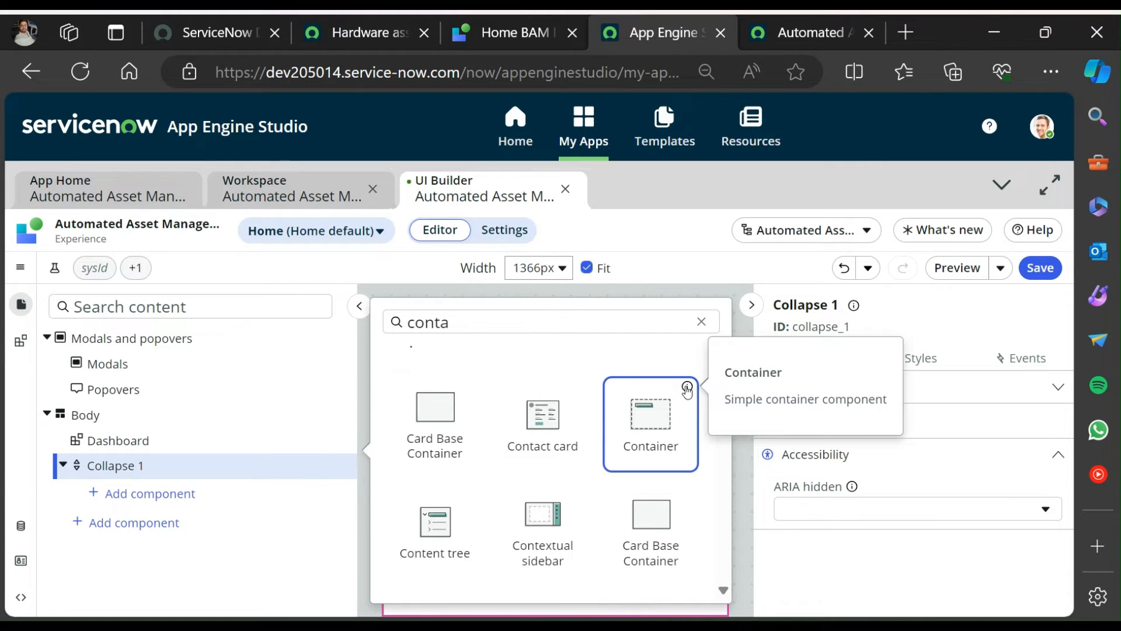
left_click(653, 415)
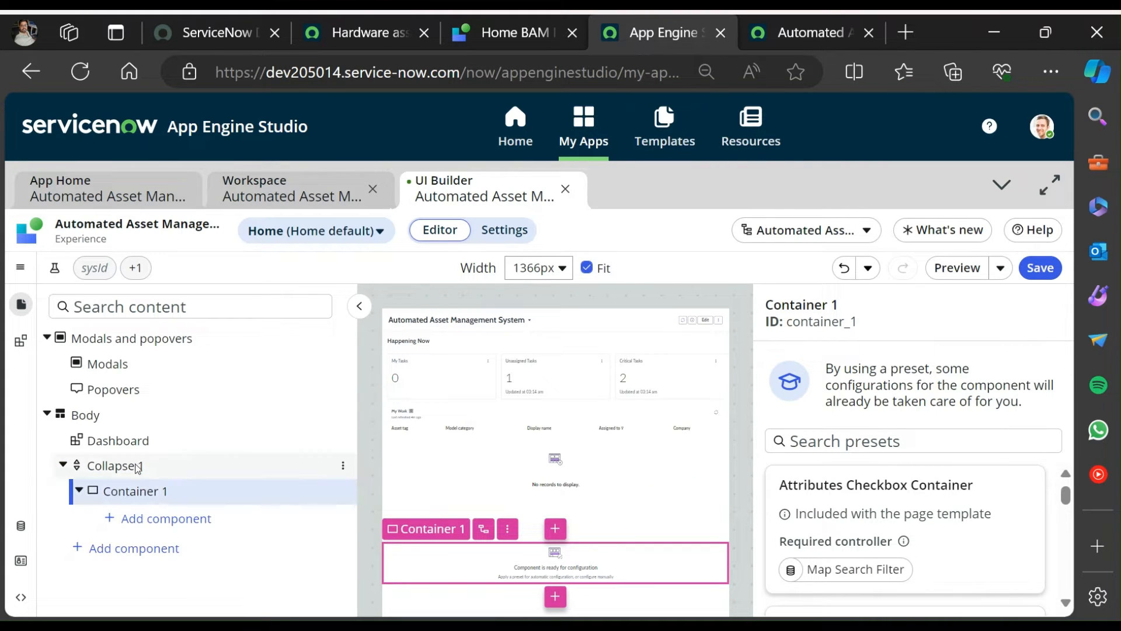
Switch to the Home BAM Important Actions page and examine the Heading Container's styles within the Collapsible Container.
left_click(533, 23)
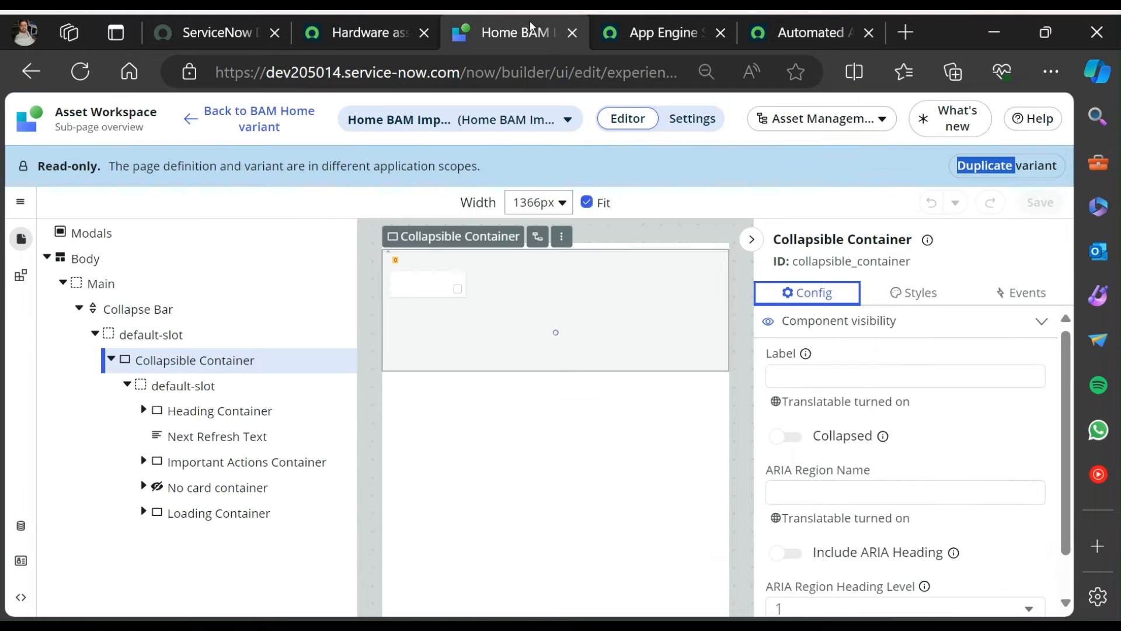
left_click(207, 416)
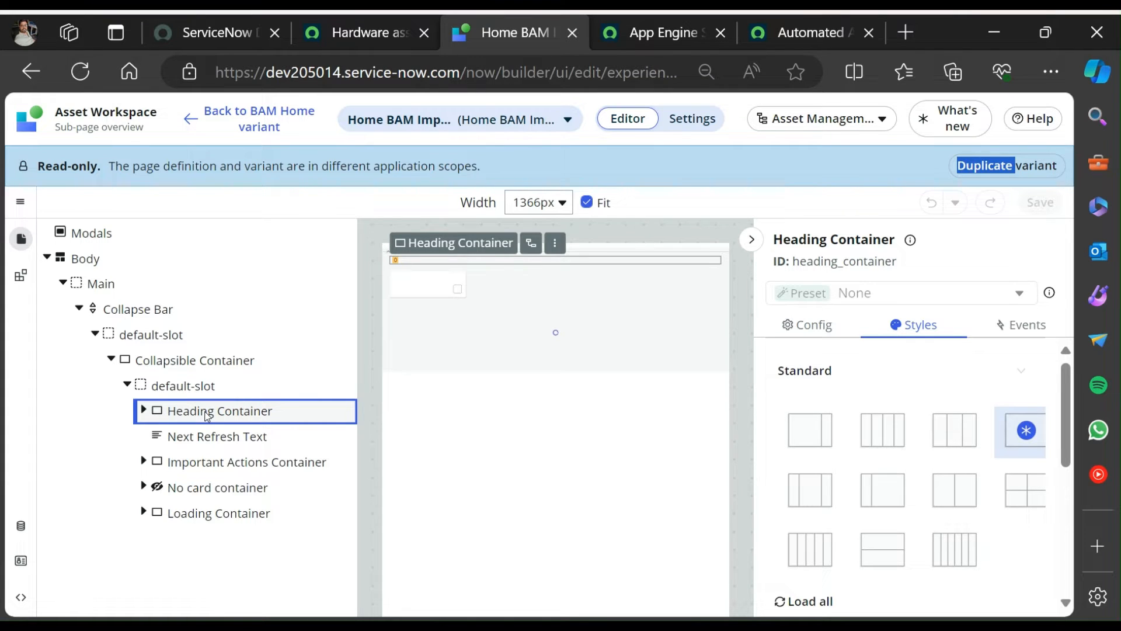
left_click(233, 462)
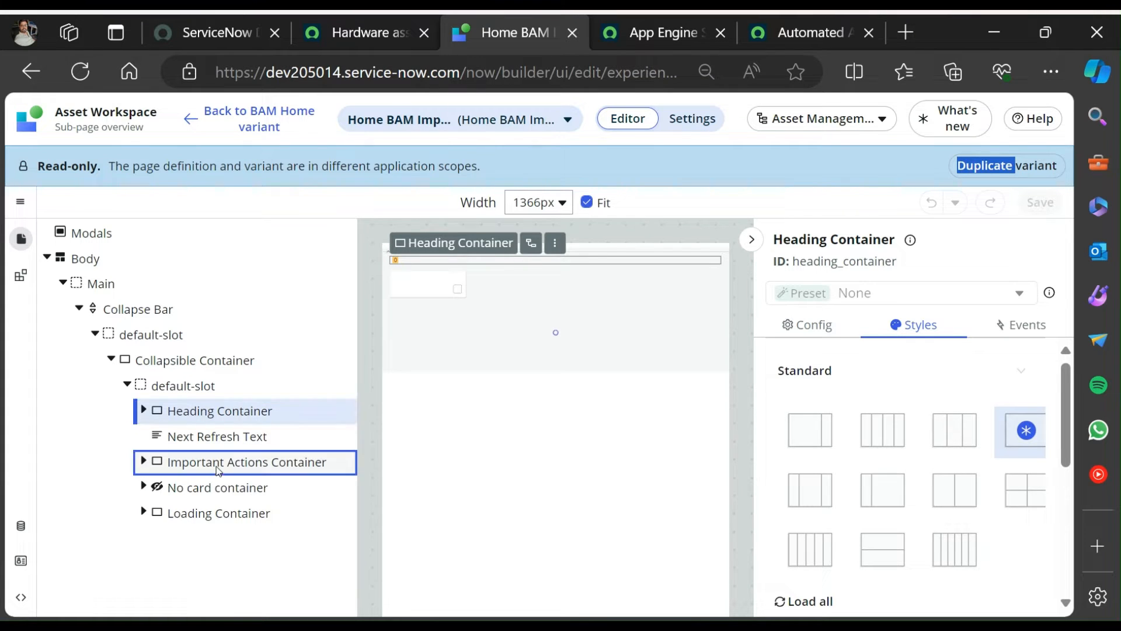
left_click(222, 416)
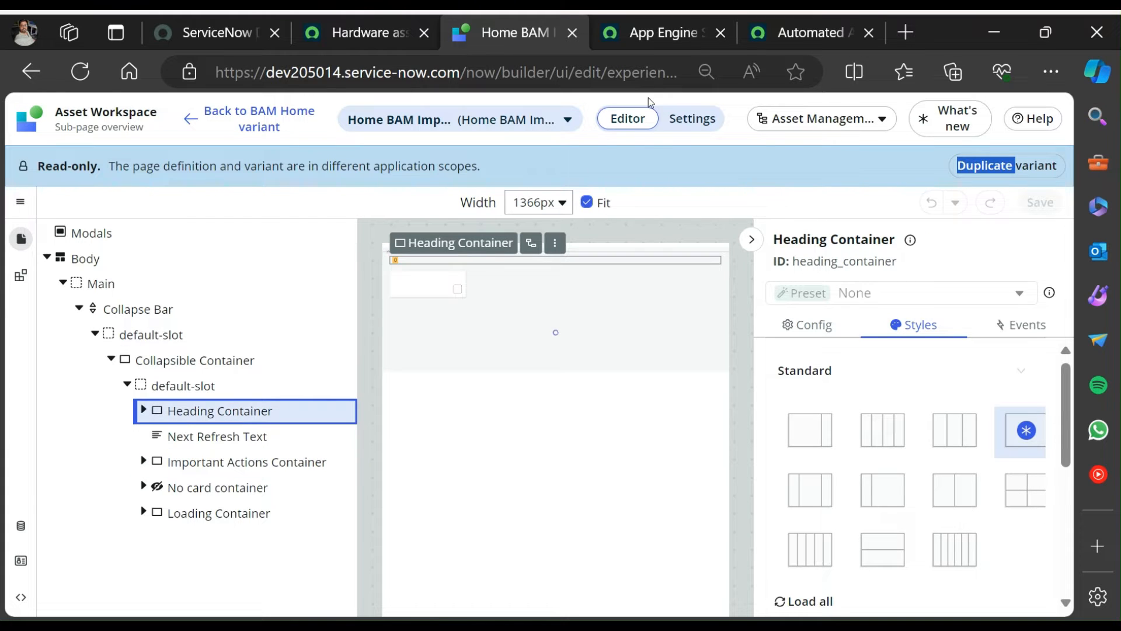
Compare Container 1 in App Engine Studio with the Heading Container on the Home BAM page, ending with Container 1 selected.
left_click(650, 37)
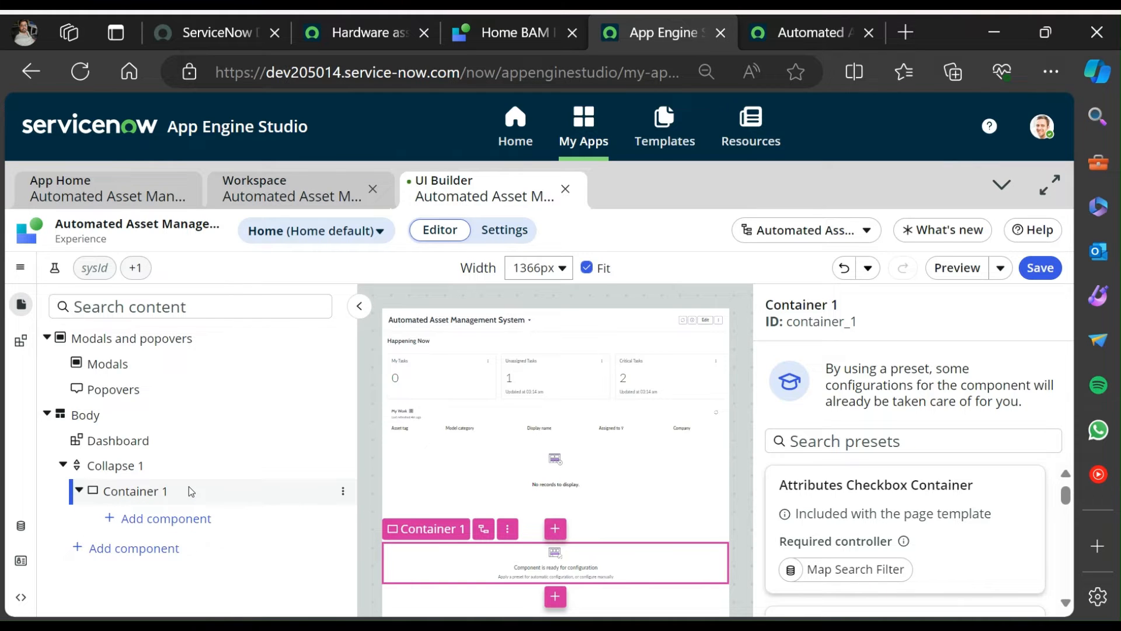
left_click(514, 33)
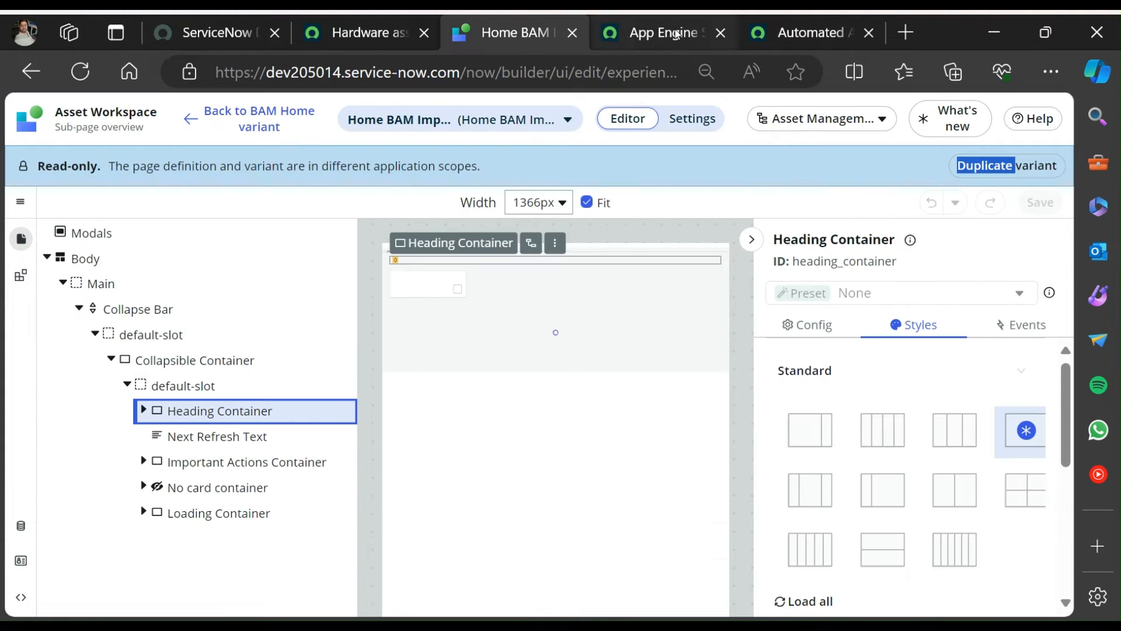
mouse_move(674, 32)
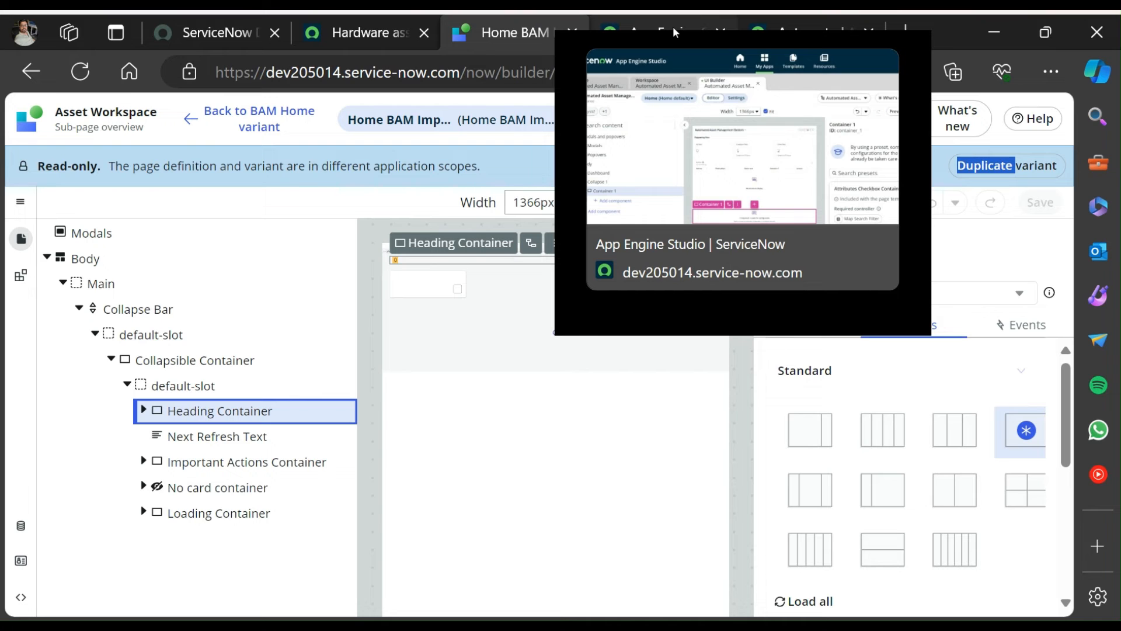
left_click(673, 29)
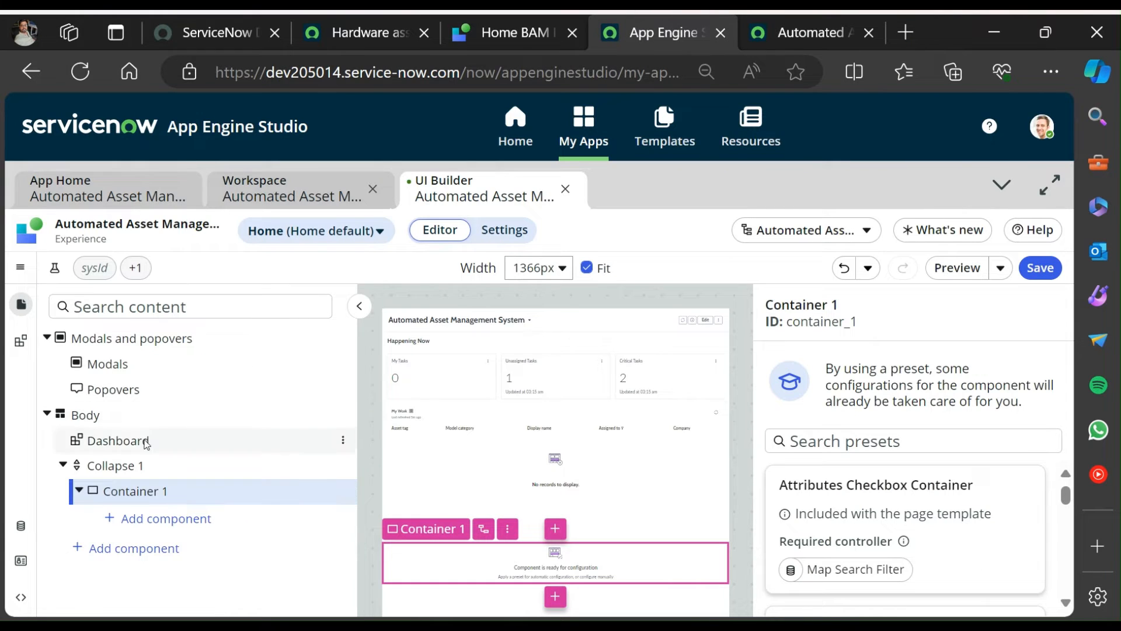
left_click(161, 497)
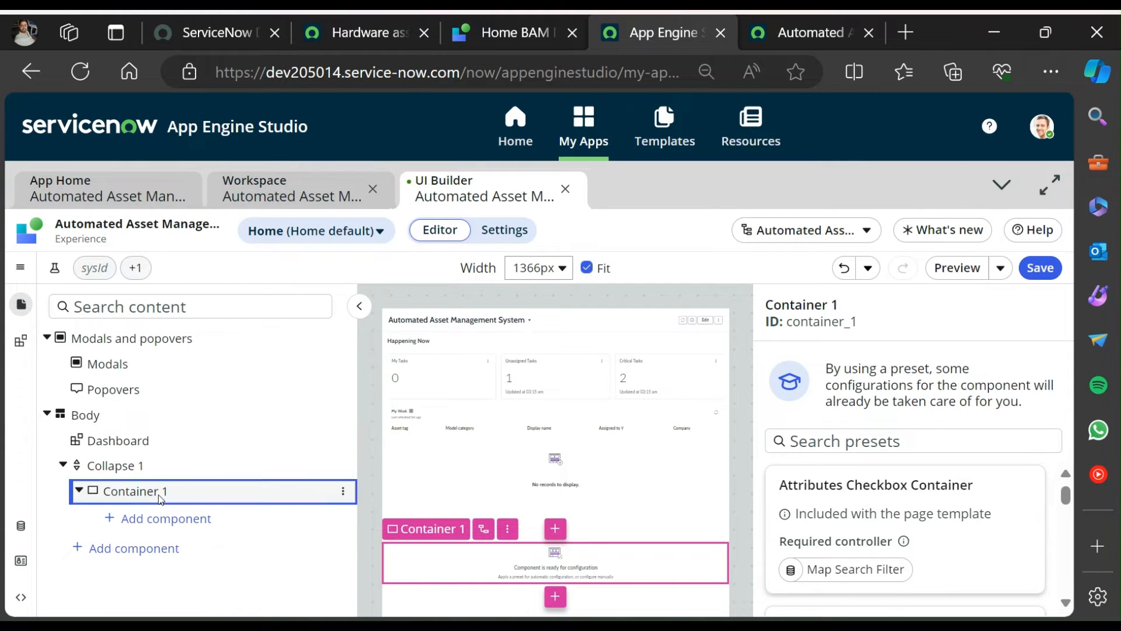
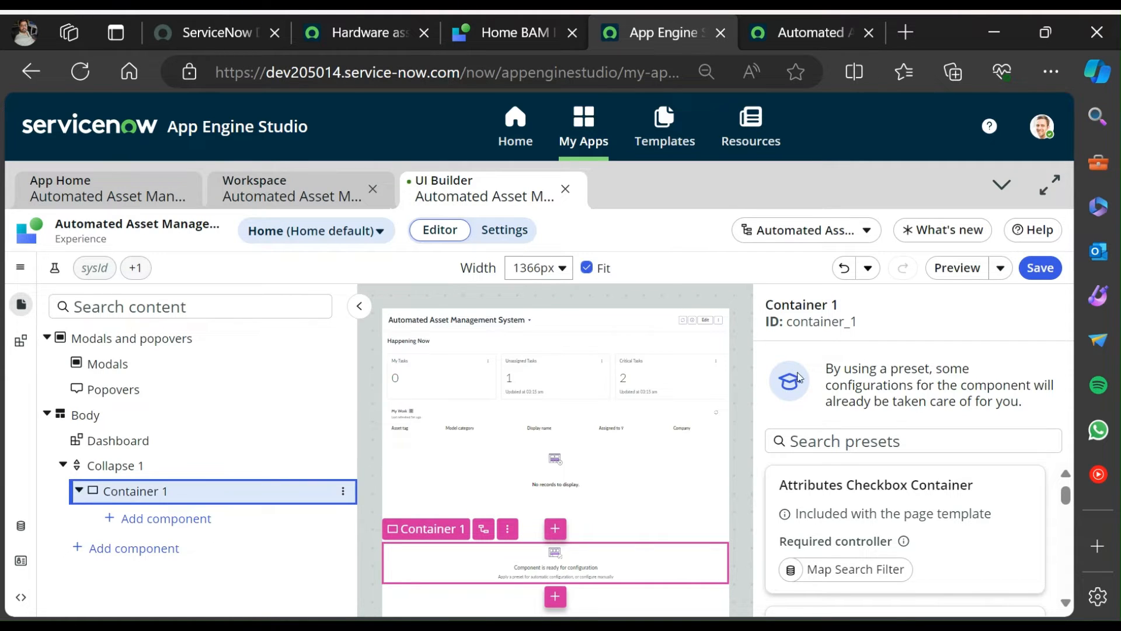
Inspect Container 1's name and ID details and check which configuration actions are available for it.
double_click(813, 316)
left_click(809, 306)
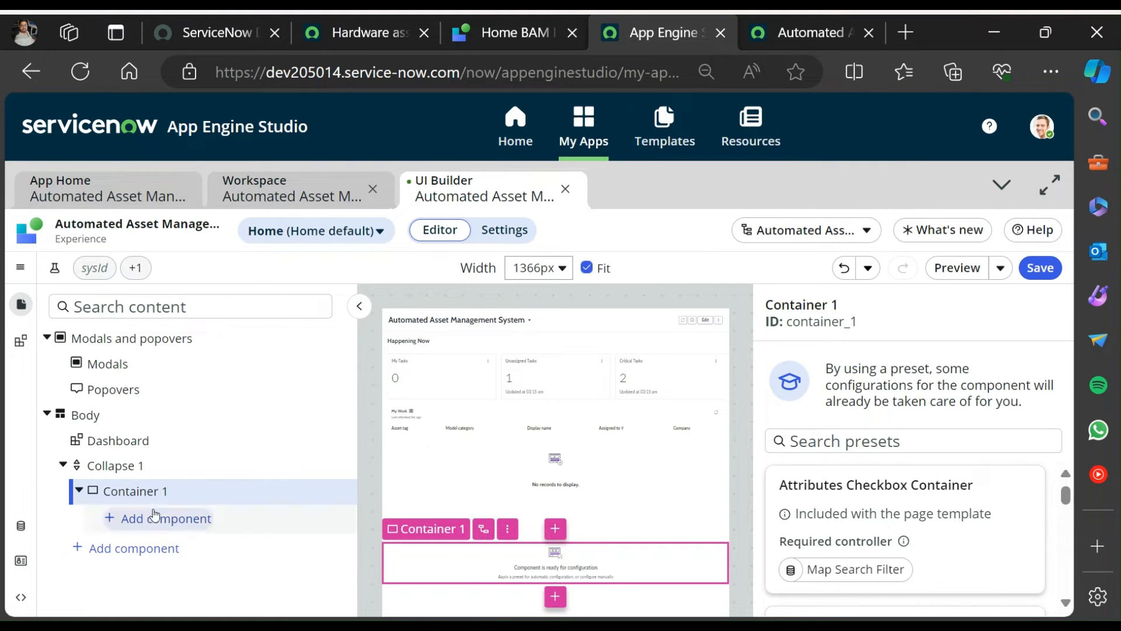
left_click(343, 493)
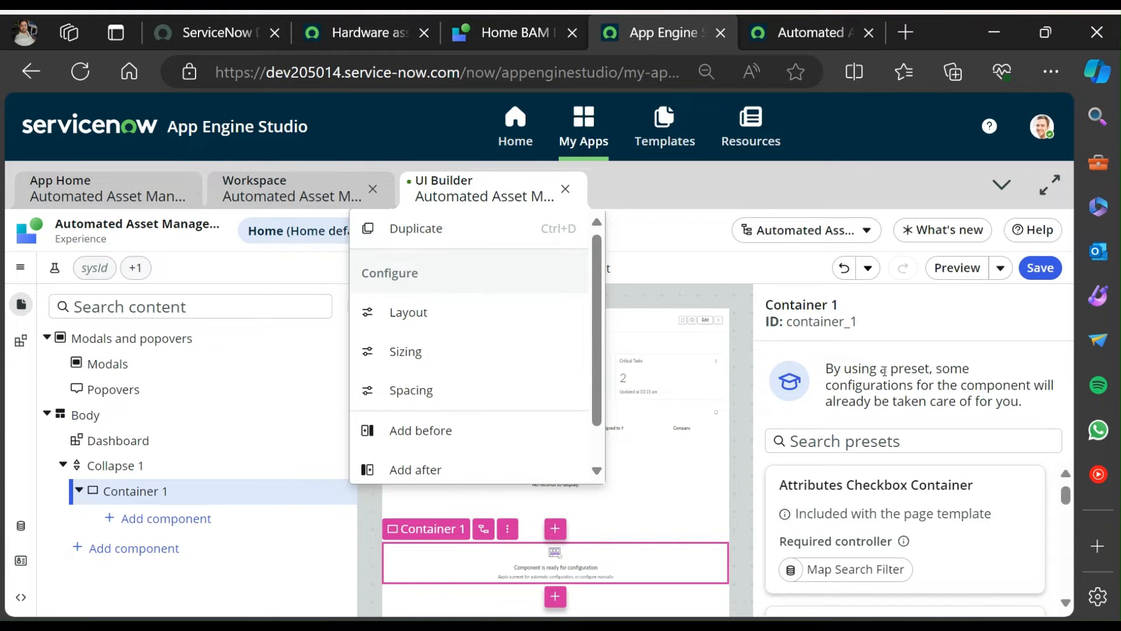
double_click(899, 387)
left_click(917, 412)
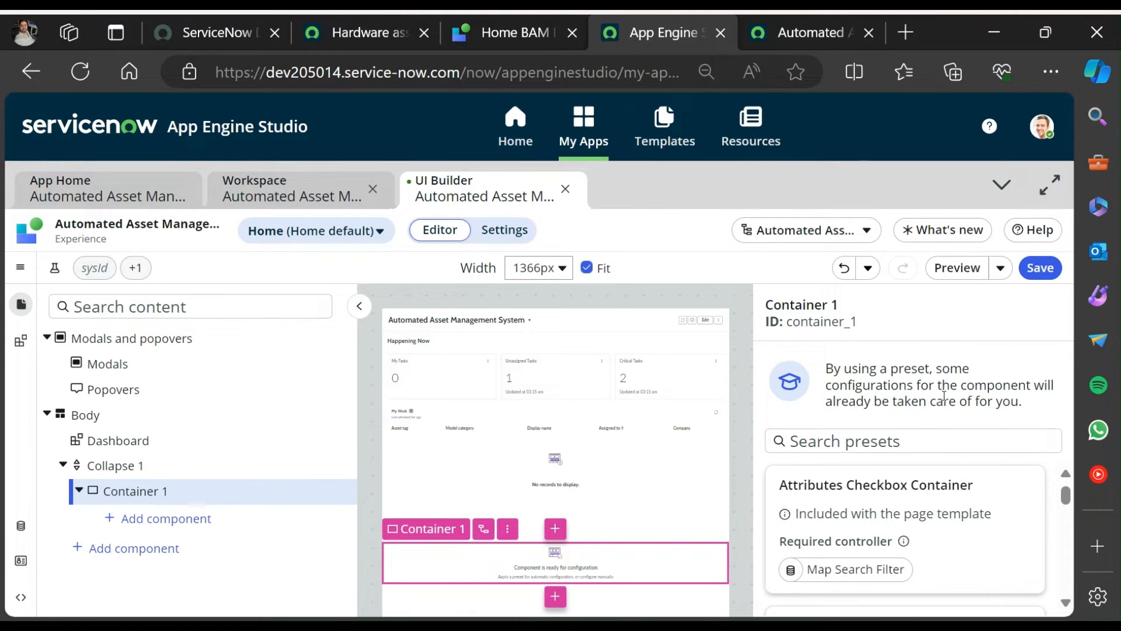
Highlight Container 1's ID and look through the container presets offered for it.
double_click(821, 321)
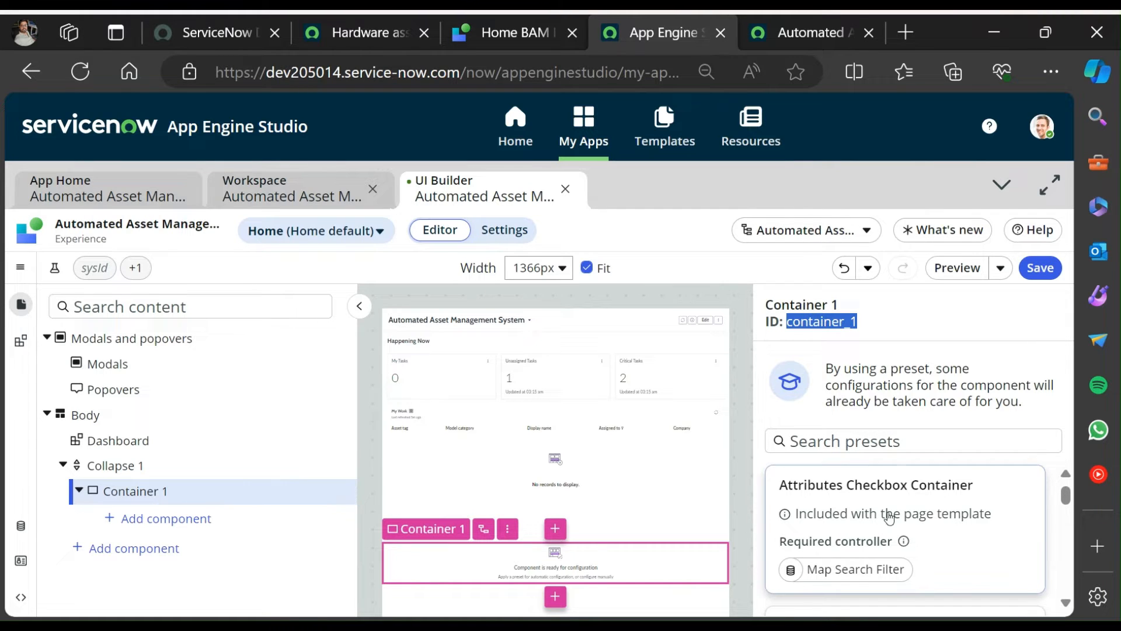
scroll(900, 562, "down", 3)
scroll(900, 562, "down", 5)
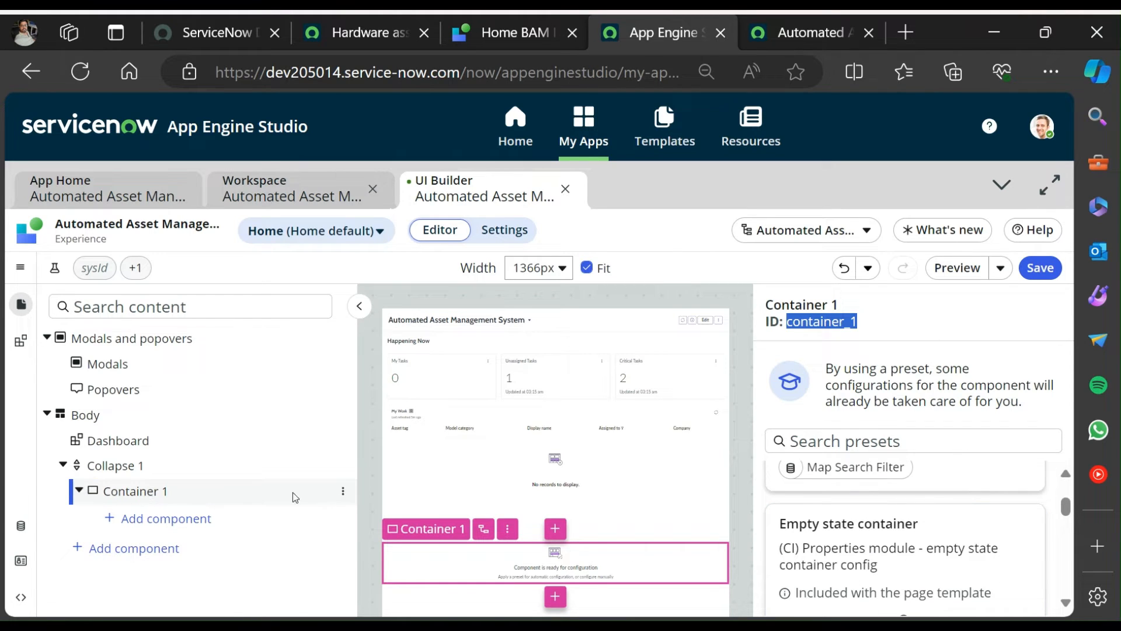
Delete the Container 1 component nested inside Collapse 1.
left_click(79, 491)
left_click(79, 492)
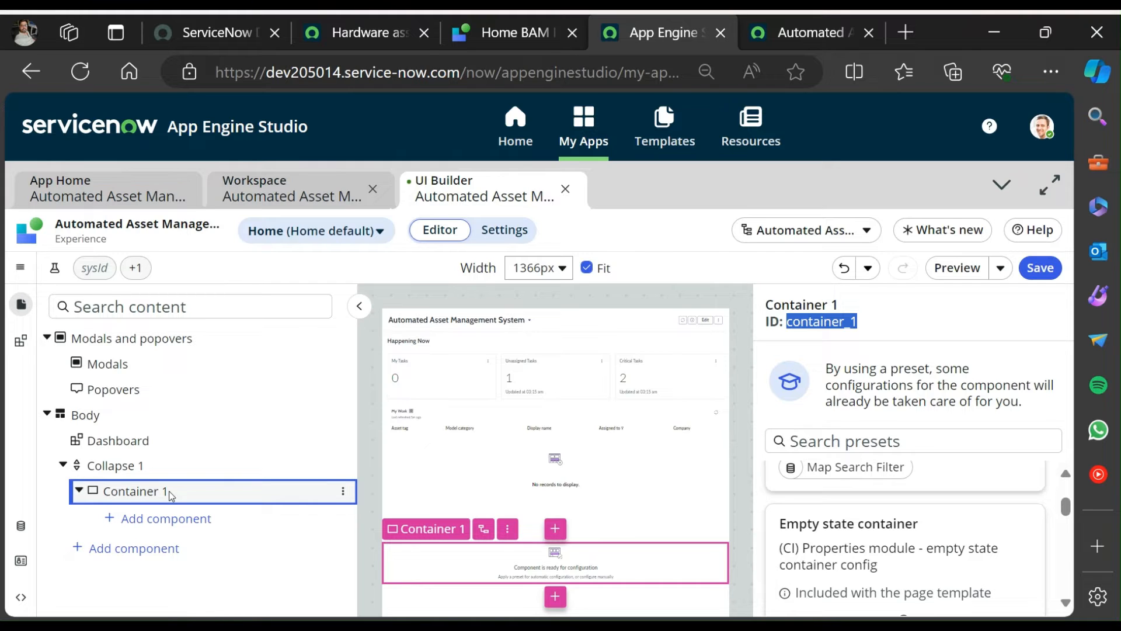
left_click(343, 491)
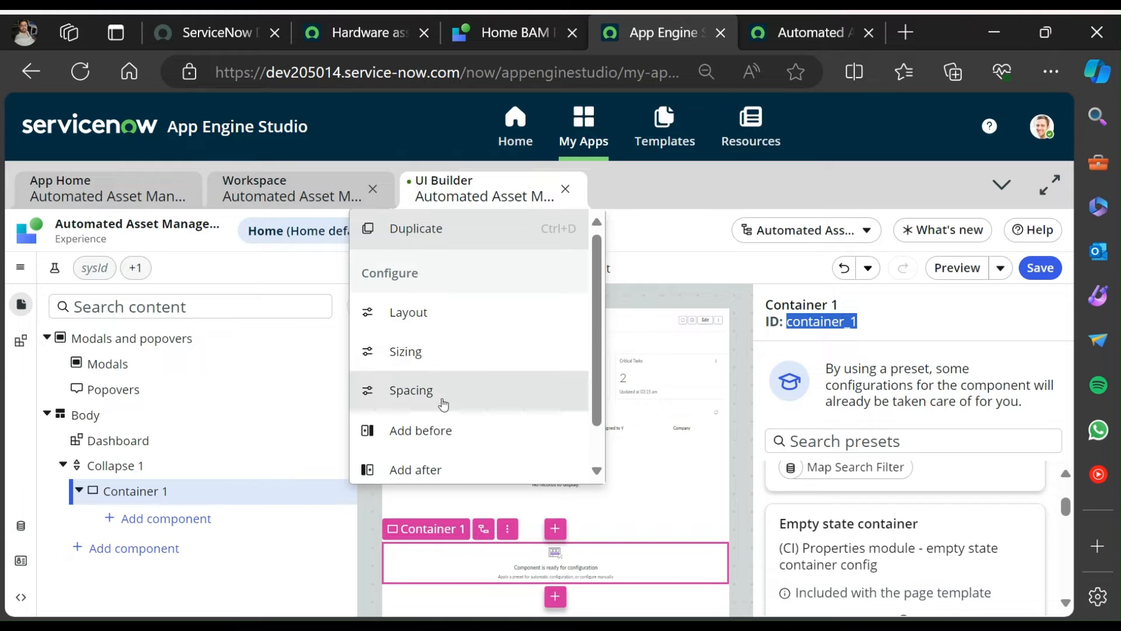
scroll(455, 383, "down", 1)
left_click(403, 465)
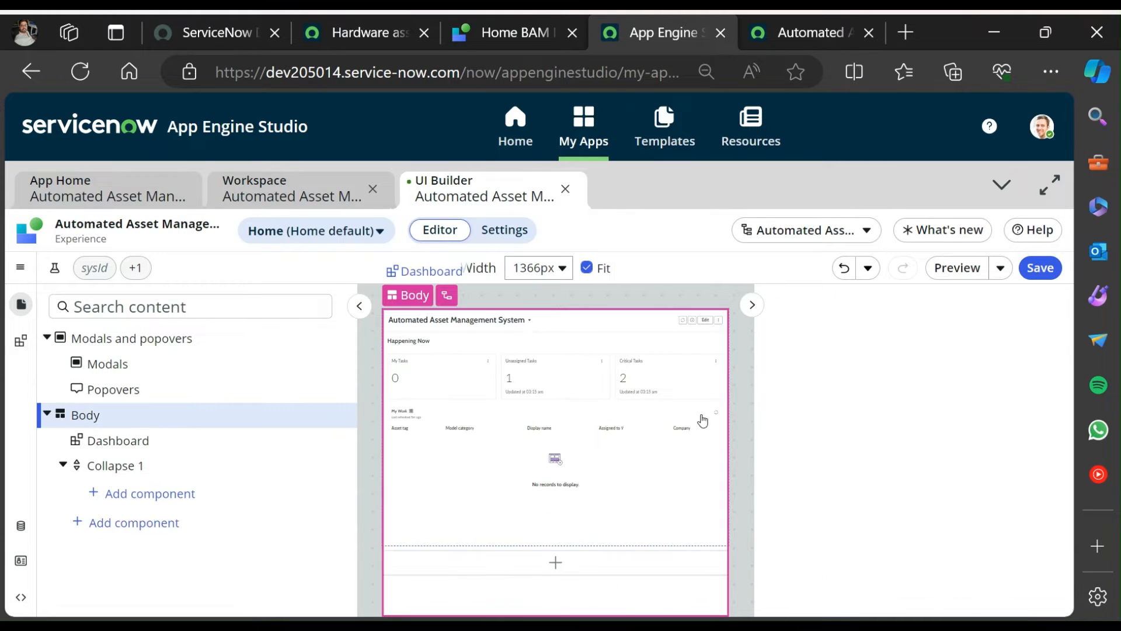
Select Collapse 1, and look up the Collapse Bar component's label and ID in the Home BAM browser page.
left_click(158, 502)
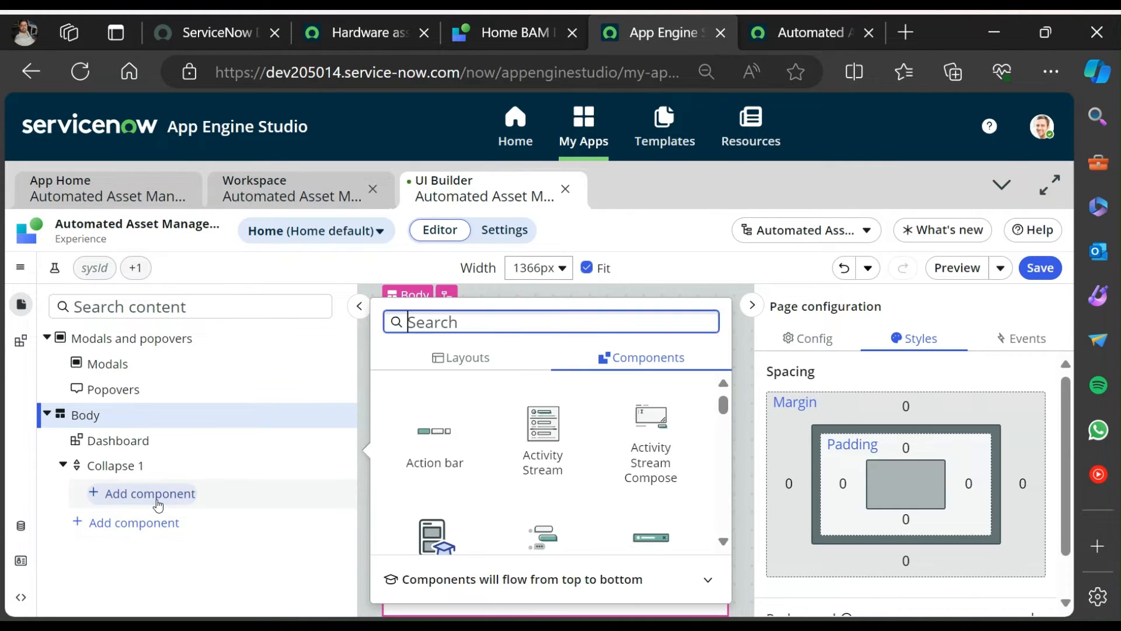
left_click(155, 528)
left_click(141, 465)
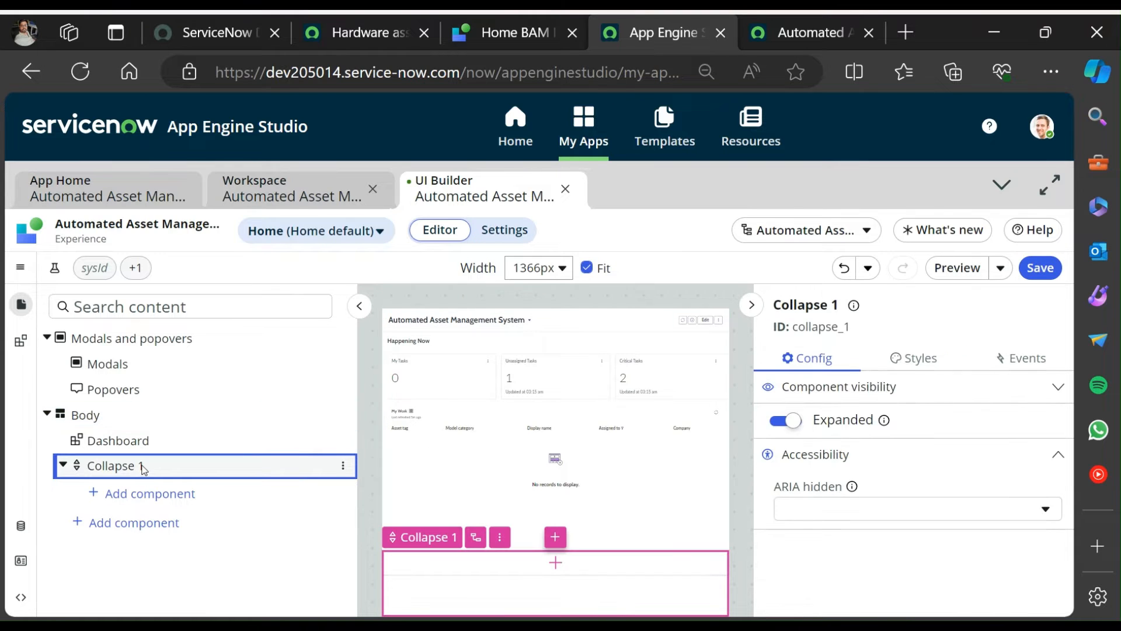
left_click(516, 32)
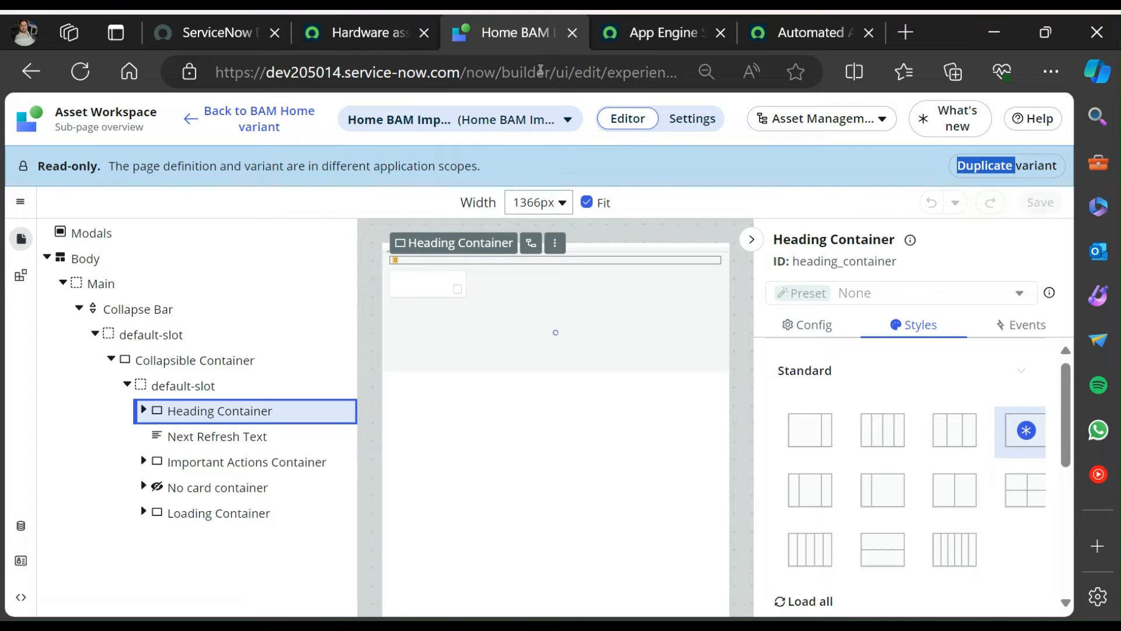
left_click(193, 309)
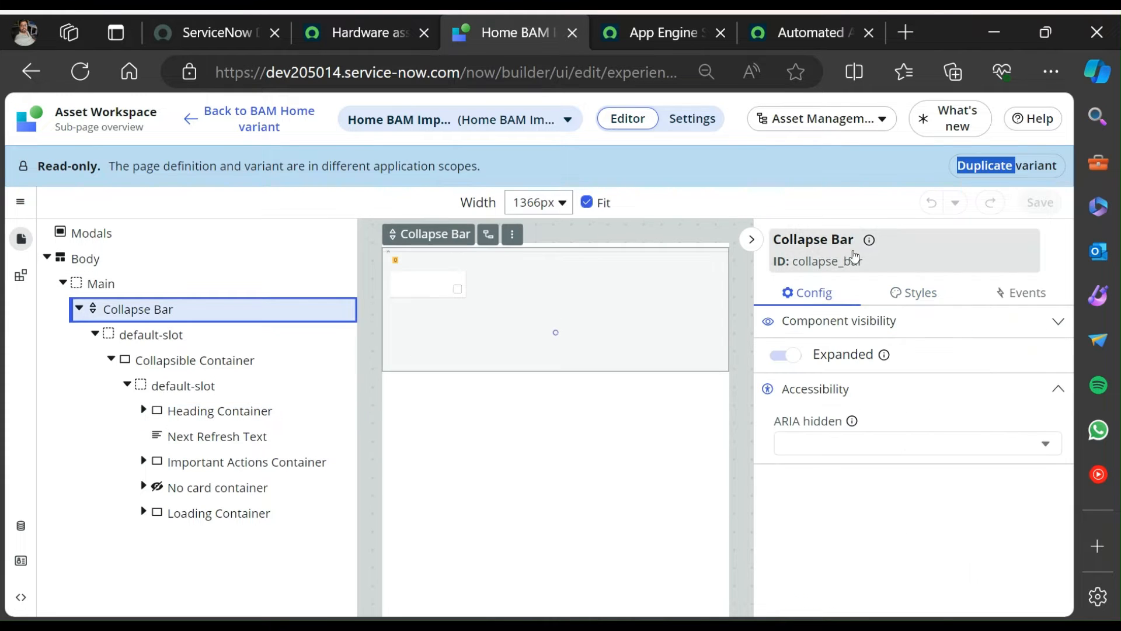
left_click(854, 257)
left_click_drag(651, 410, 553, 402)
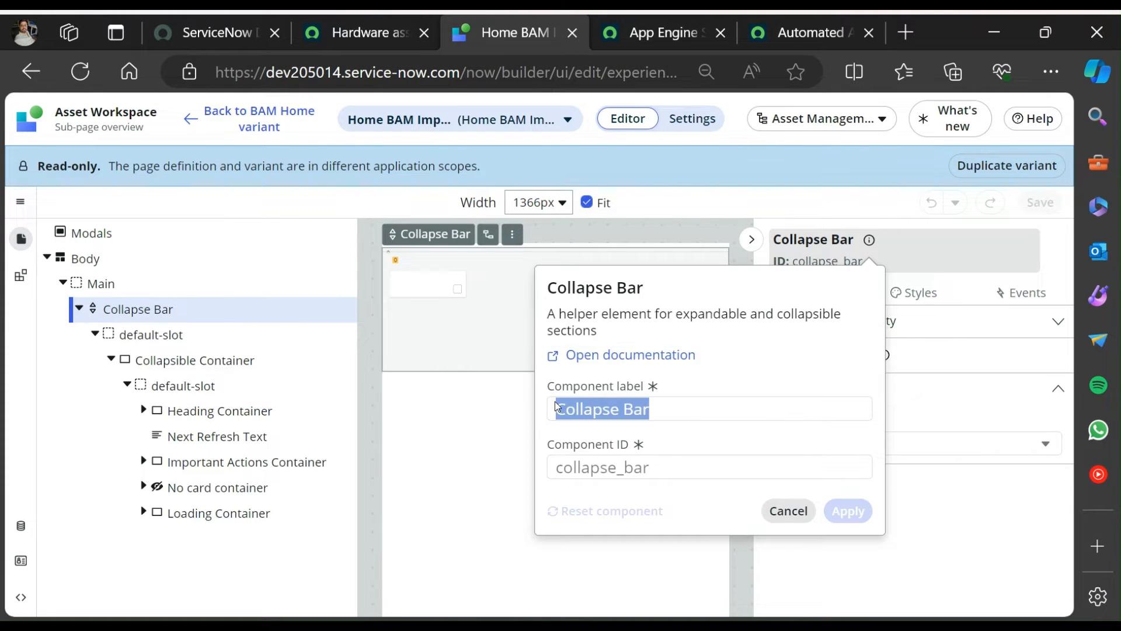
Back in App Engine Studio, set Collapse 1's component label to "Collapse Bar" and its component ID to "collapse_bar".
left_click(657, 38)
left_click(809, 325)
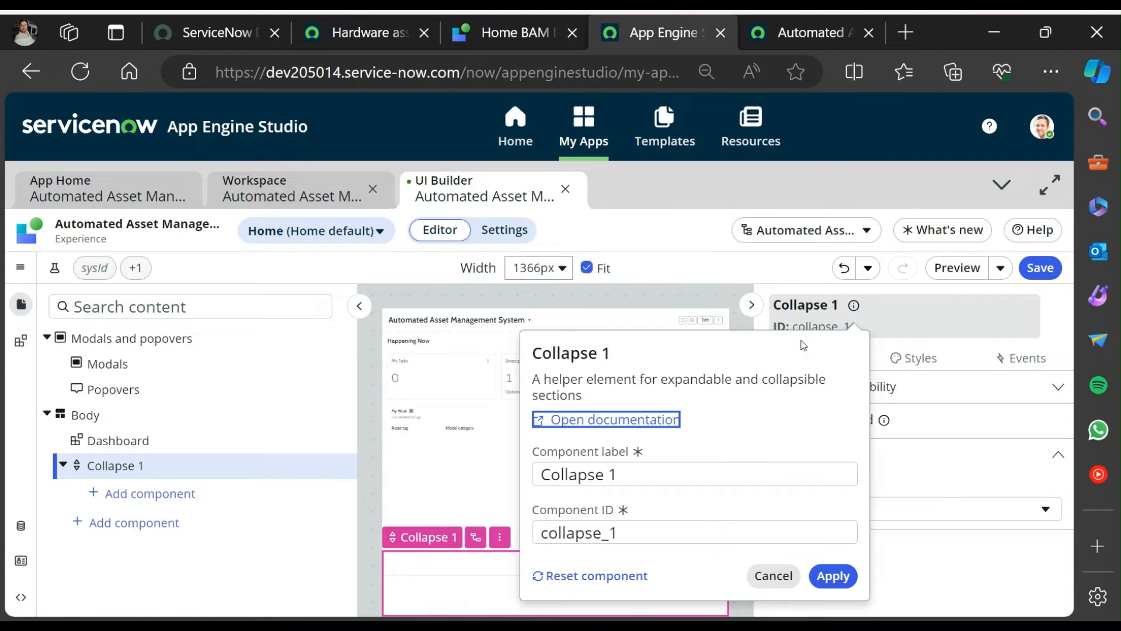
left_click(666, 470)
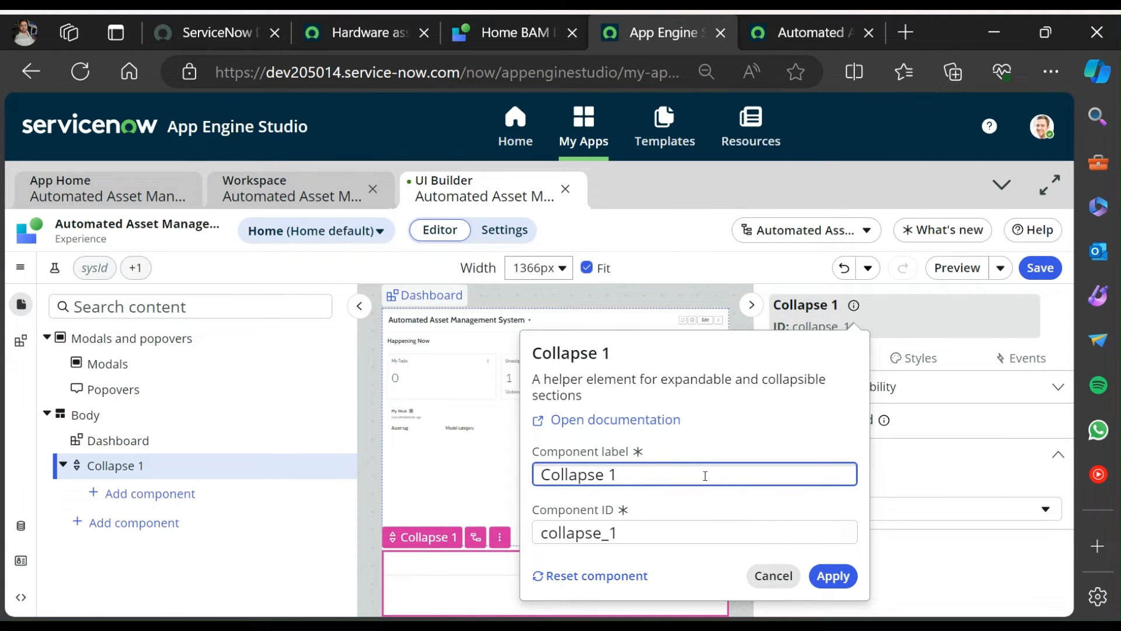
left_click_drag(705, 475, 542, 469)
type("Collapse Bar")
left_click(624, 533)
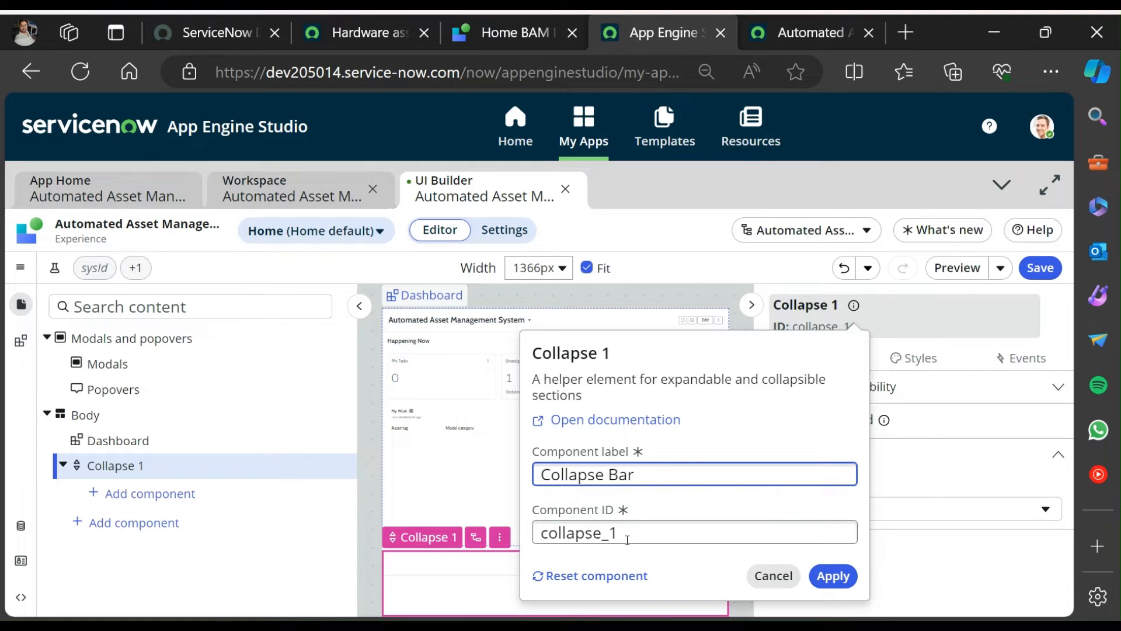
key("BackSpace")
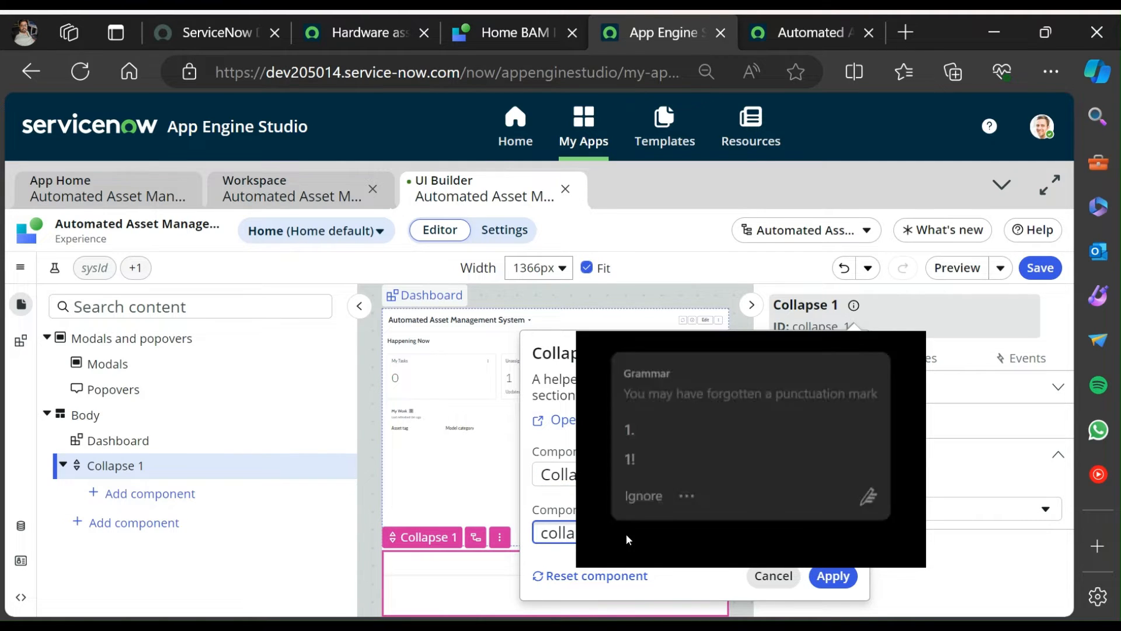
type("bar")
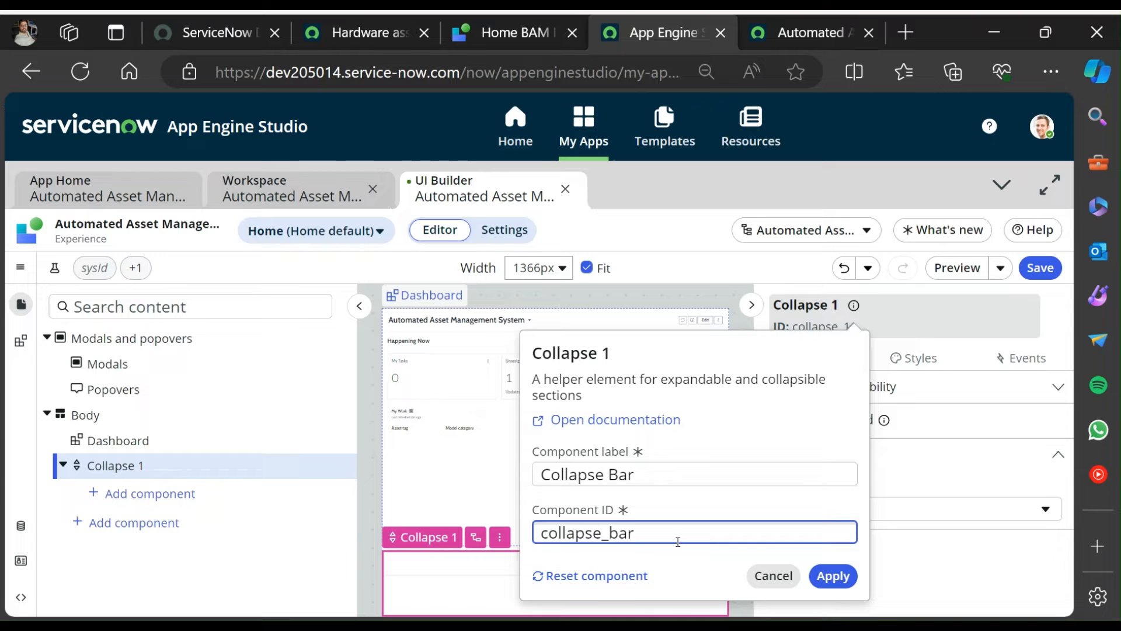
left_click(830, 577)
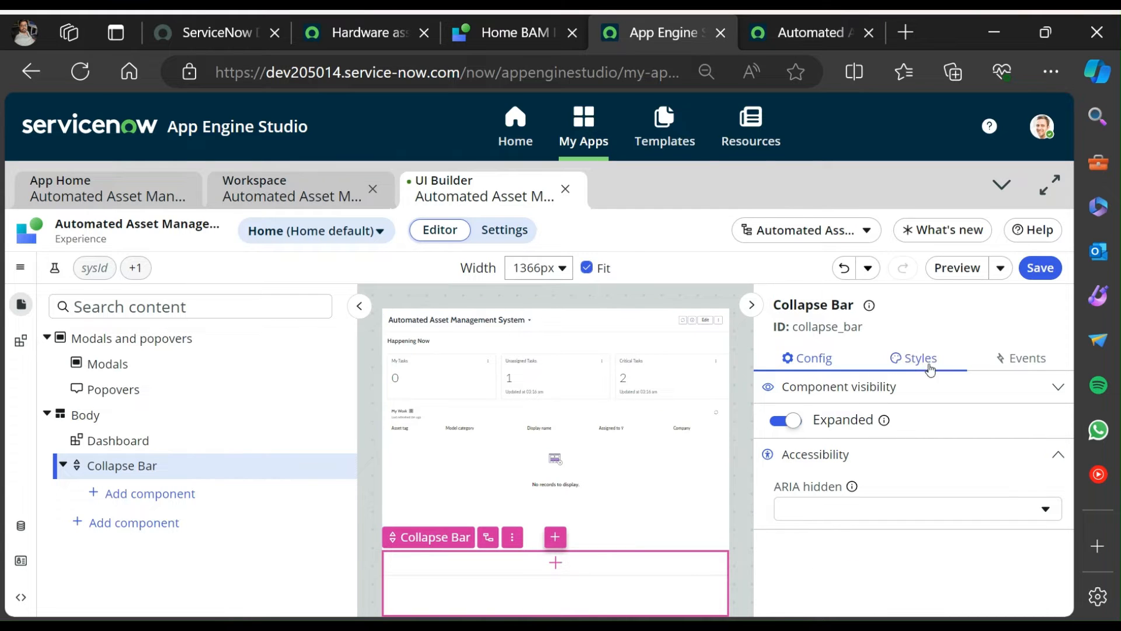
Add a Container component inside the Collapse Bar.
mouse_move(514, 33)
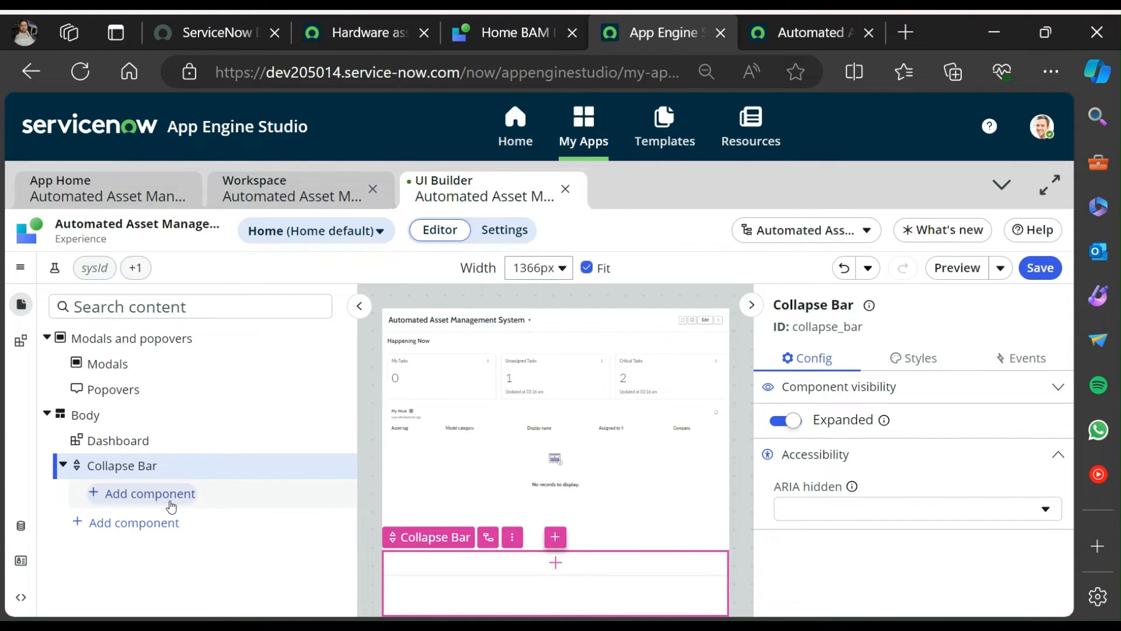
left_click(153, 494)
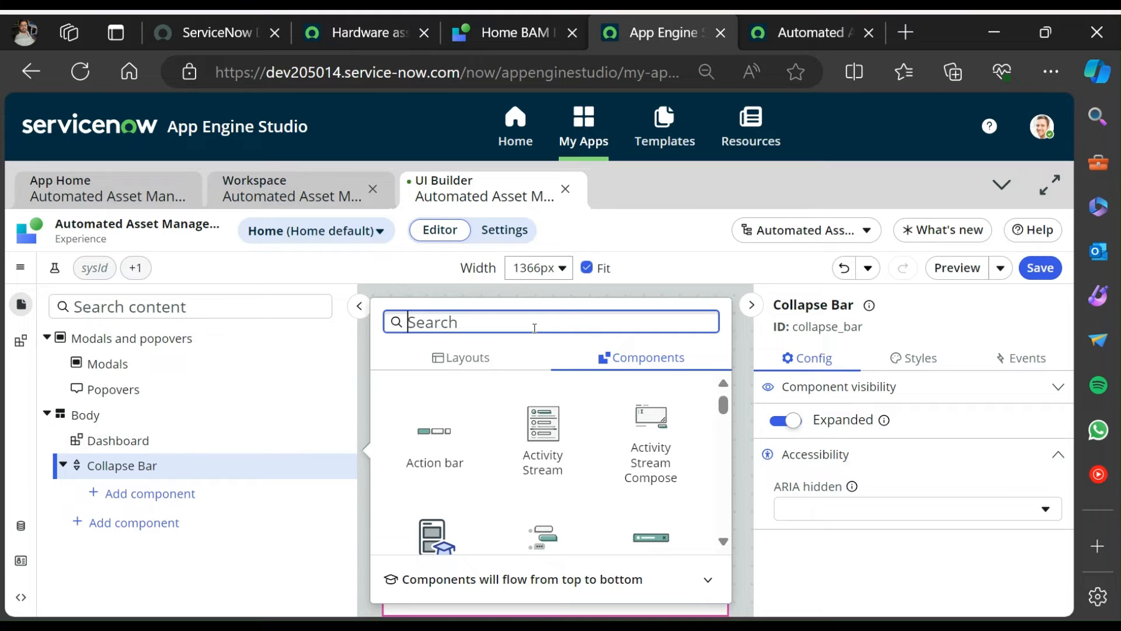
type("cota")
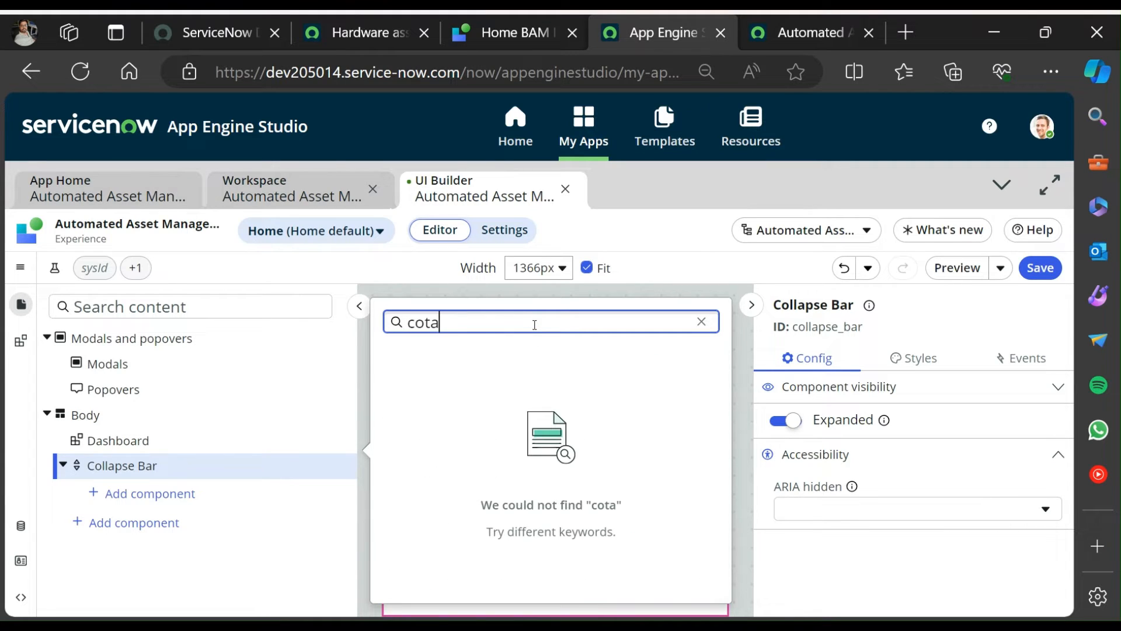
key("BackSpace")
key("BackSpace")
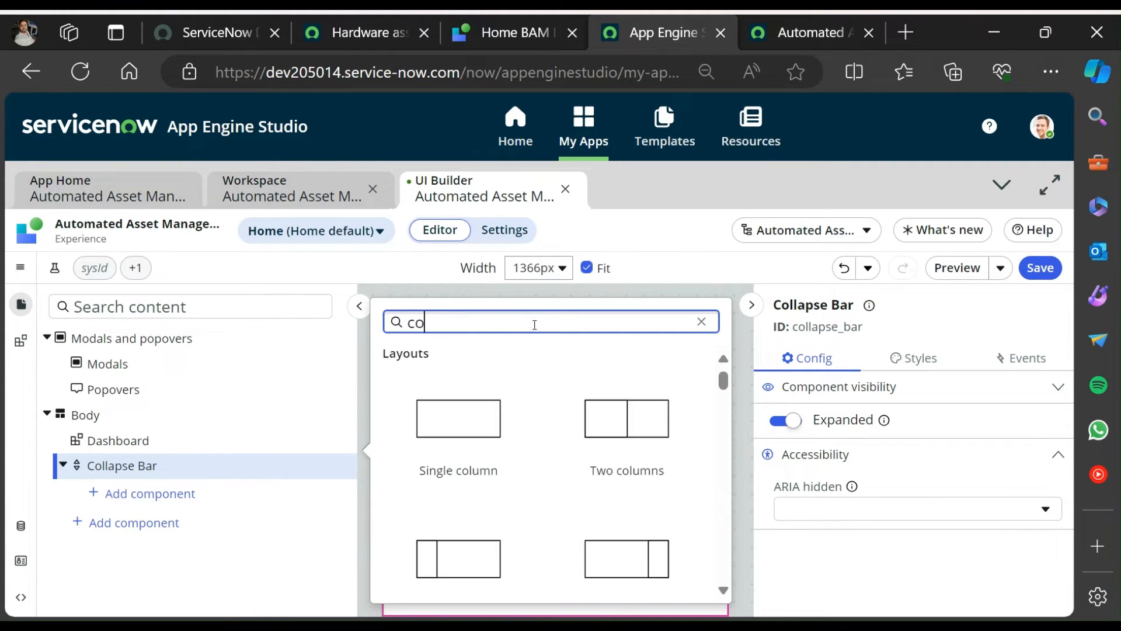
type("nt")
scroll(598, 443, "down", 6)
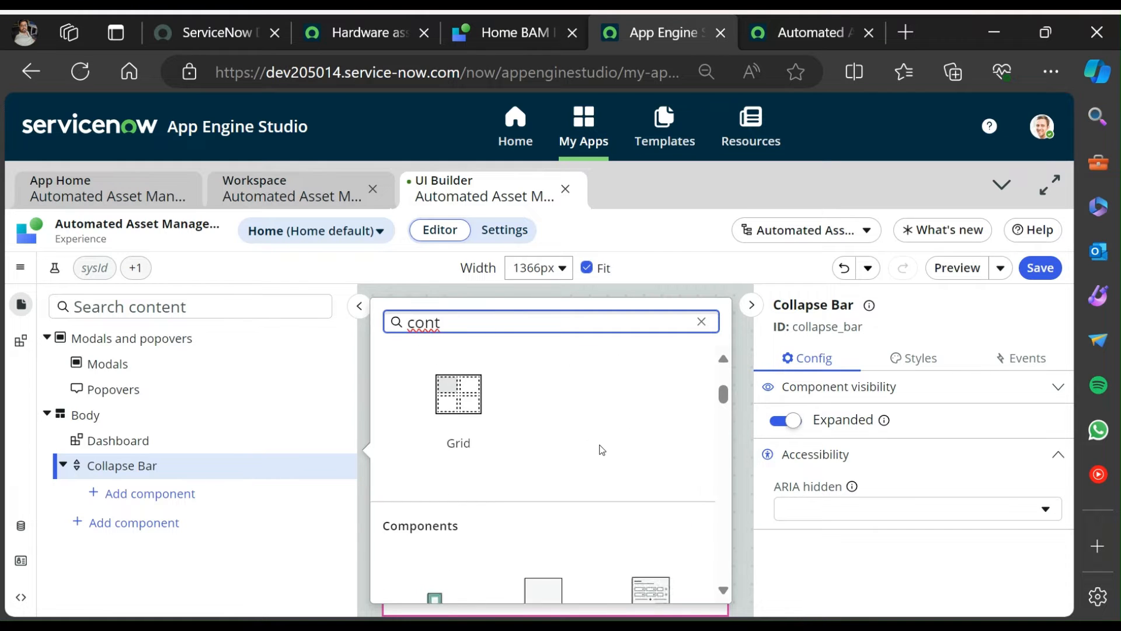
scroll(601, 450, "down", 1)
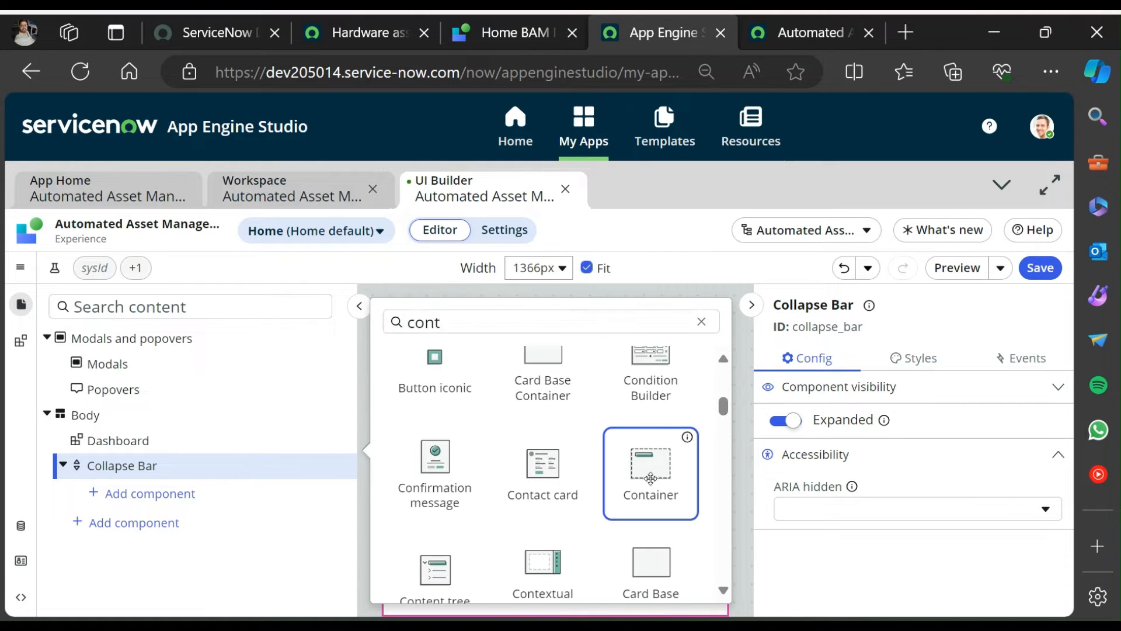
left_click(650, 476)
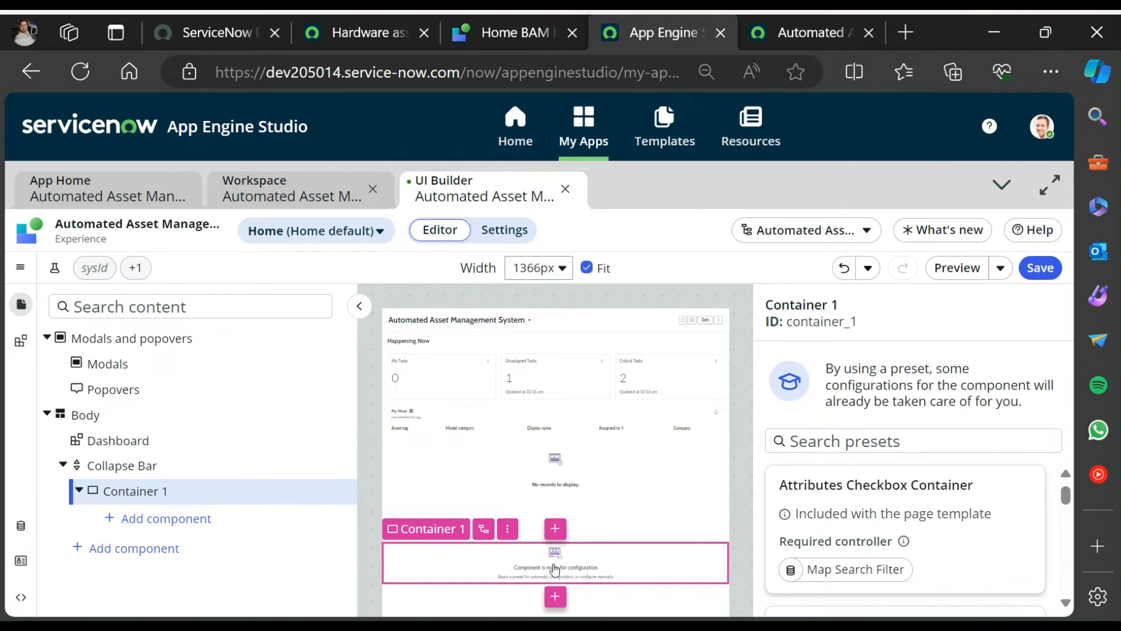
Examine the actions and presets offered for Container 1, and check the component hierarchy in the Home BAM page.
left_click(507, 529)
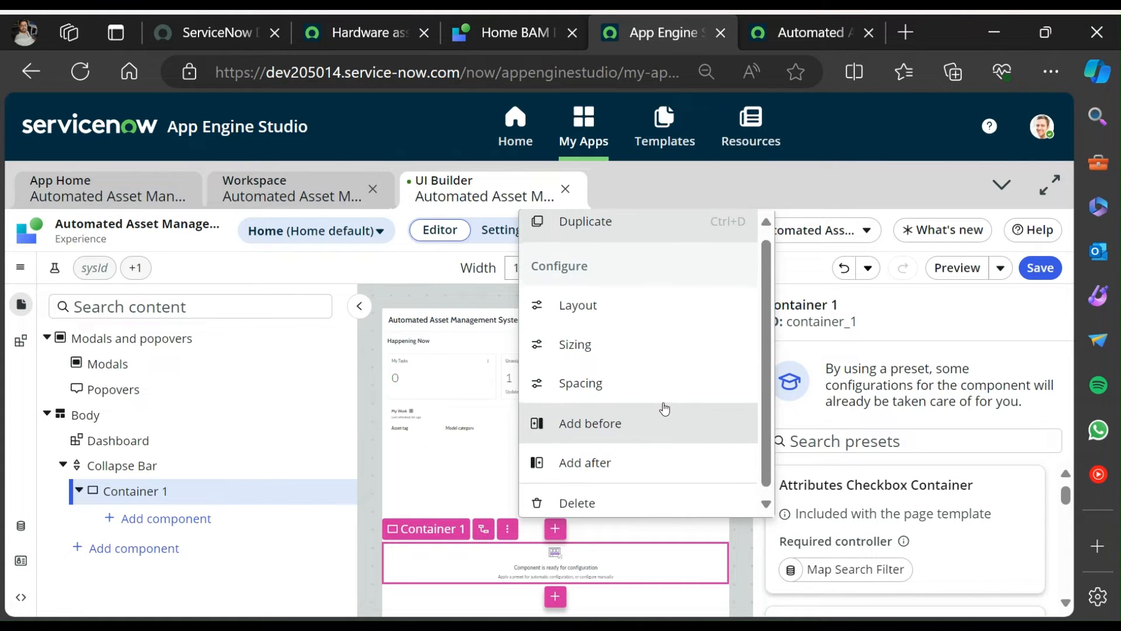
left_click(422, 529)
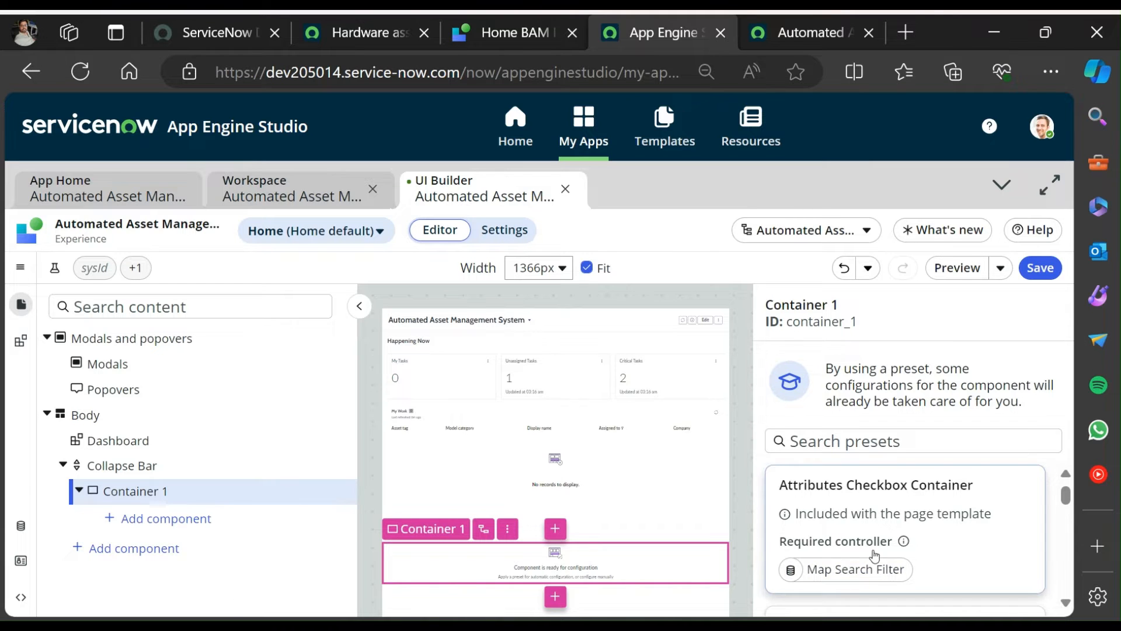
scroll(951, 522, "down", 5)
scroll(953, 527, "down", 6)
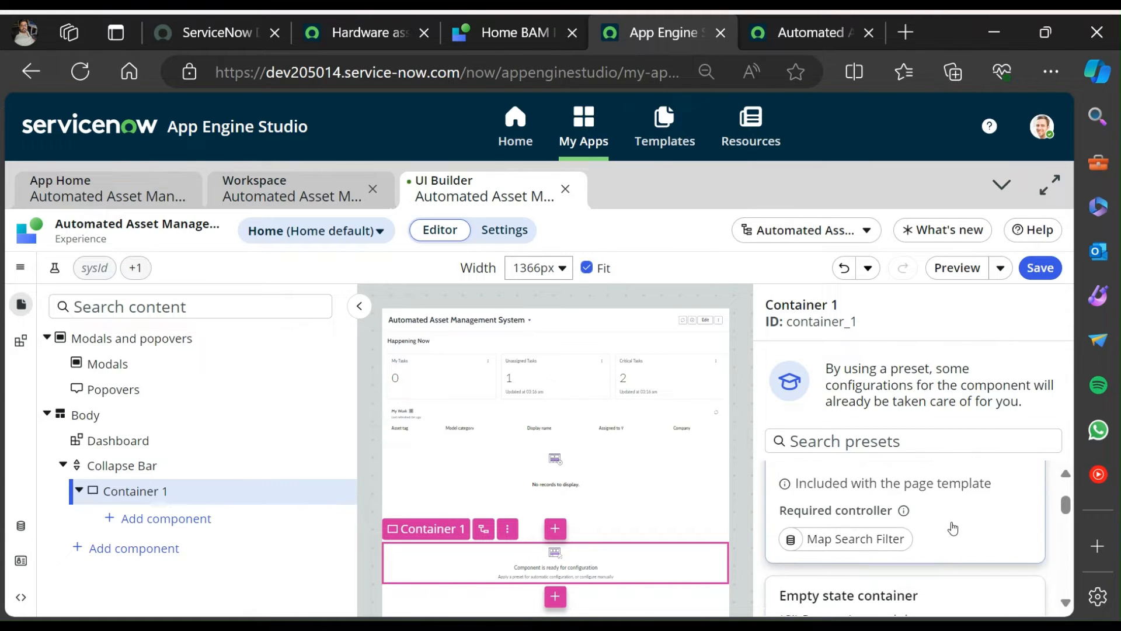
scroll(952, 528, "down", 3)
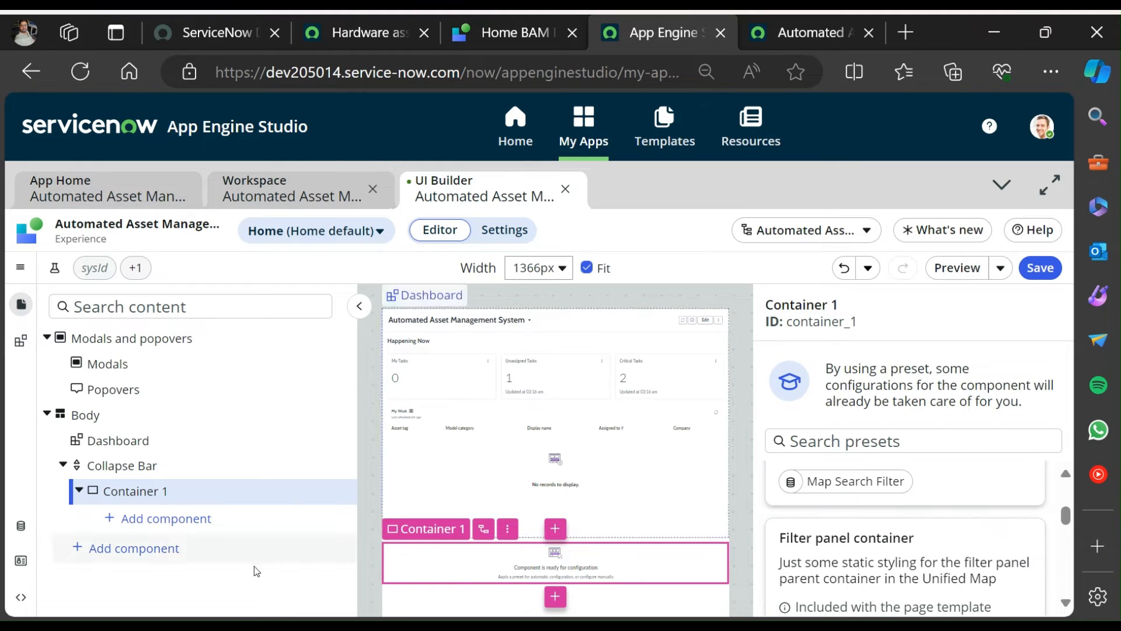
left_click(512, 36)
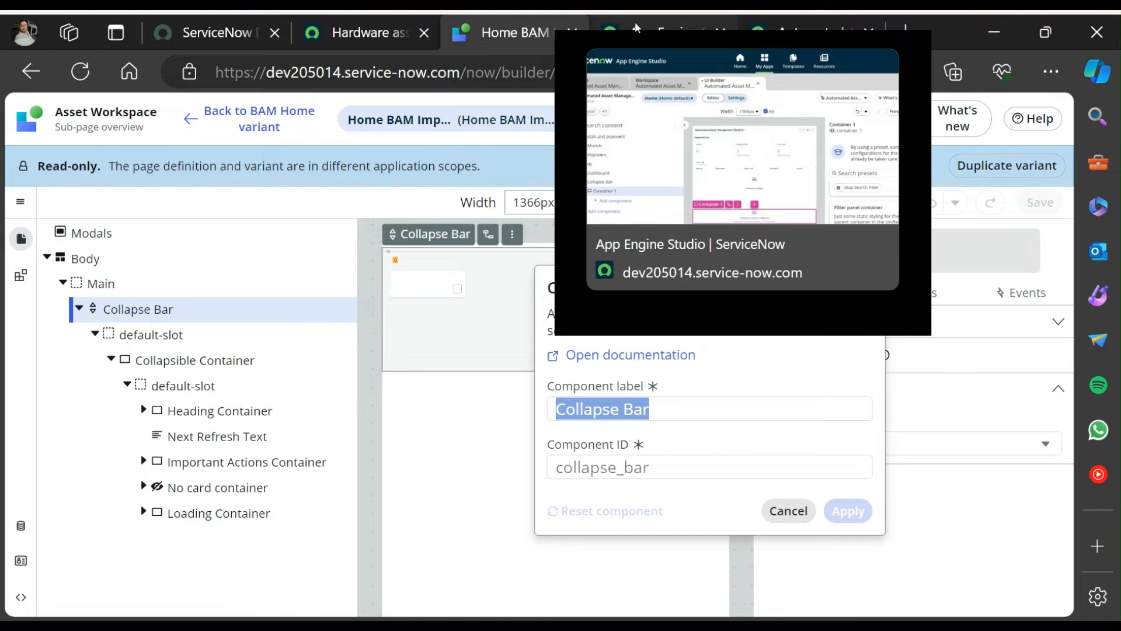
left_click(635, 22)
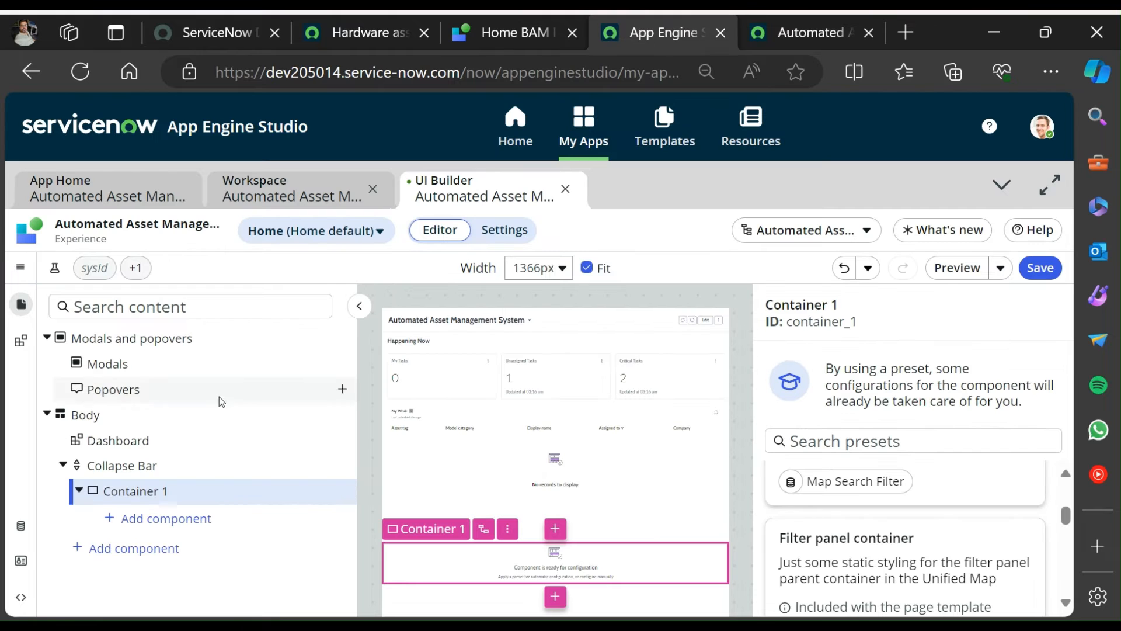
Add a Card Base Container inside Container 1, checking the Important Actions Container's contents in the Home BAM page for reference.
left_click(151, 522)
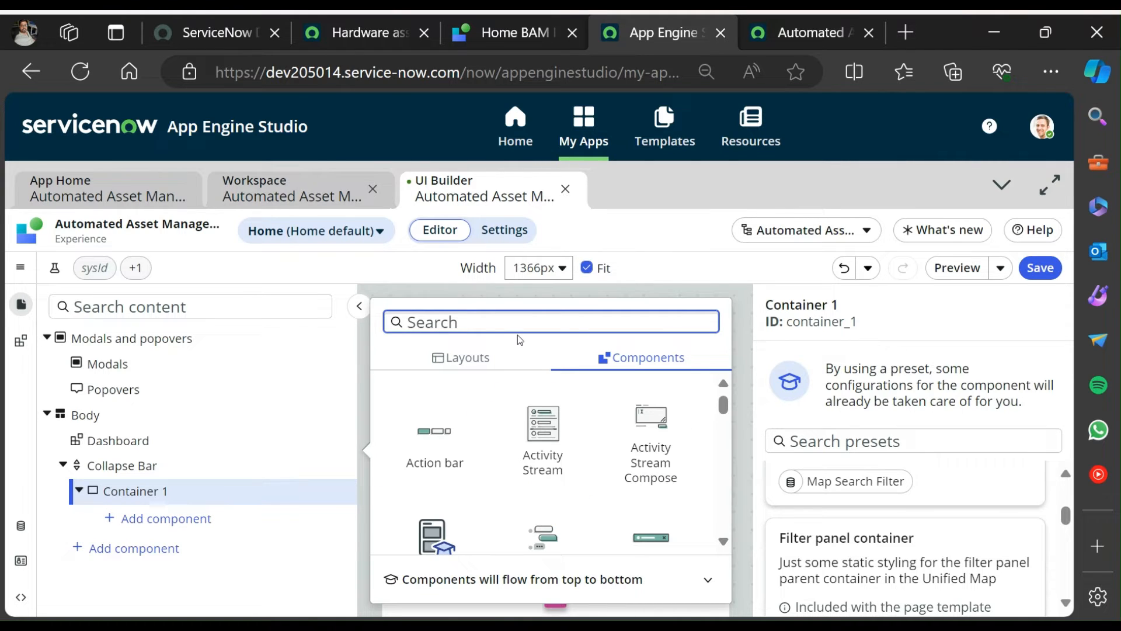
type("conta")
scroll(540, 446, "down", 5)
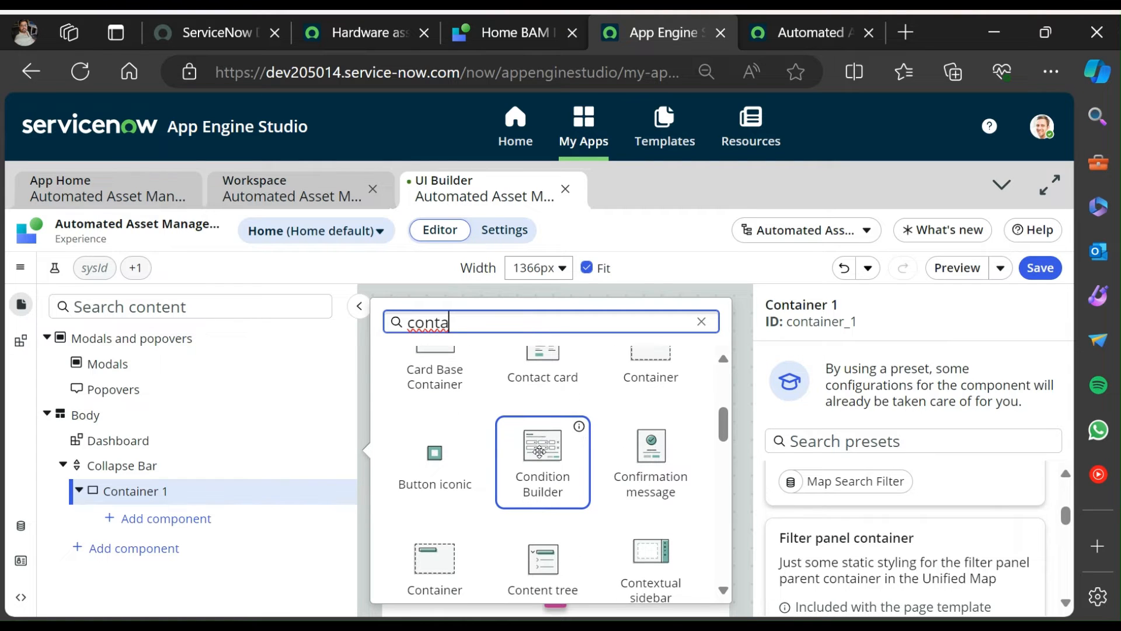
scroll(539, 452, "up", 1)
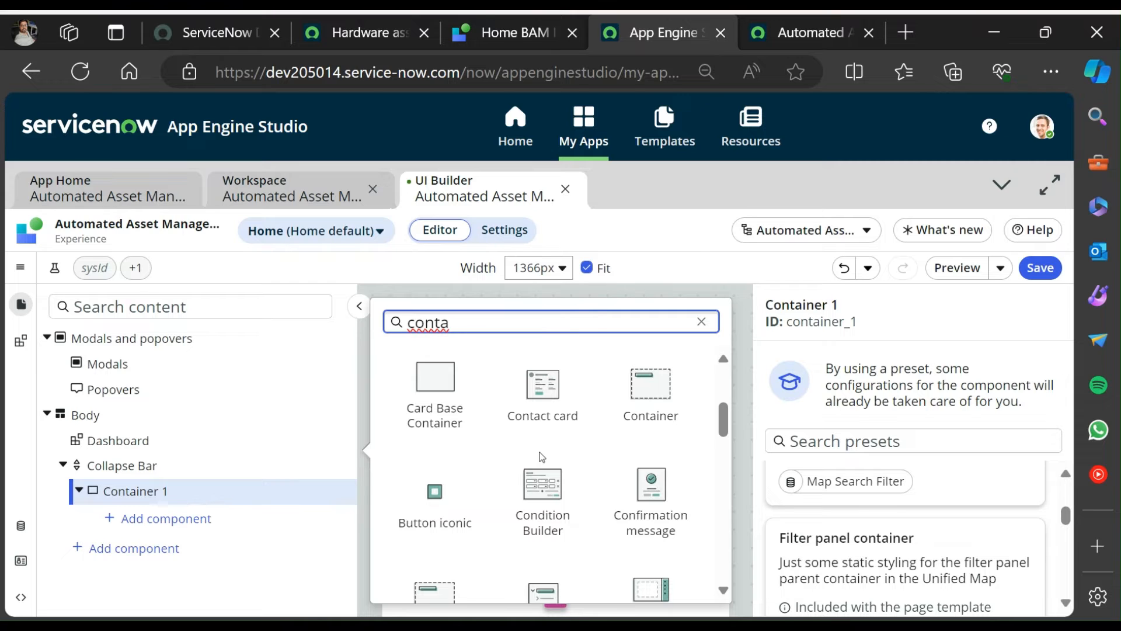
left_click(535, 36)
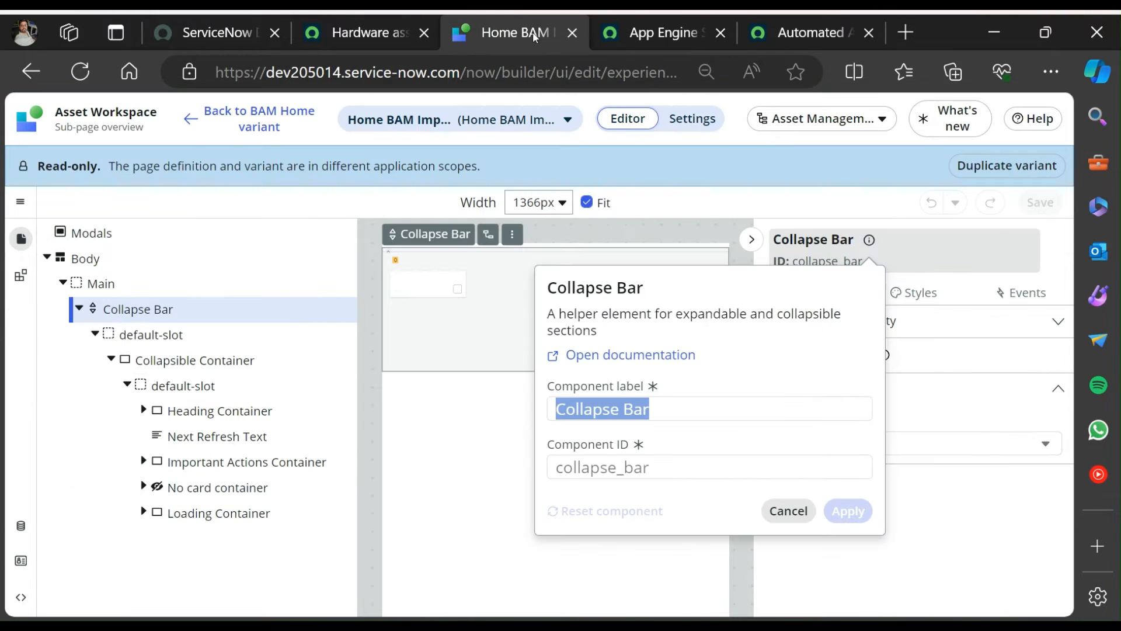
left_click(143, 462)
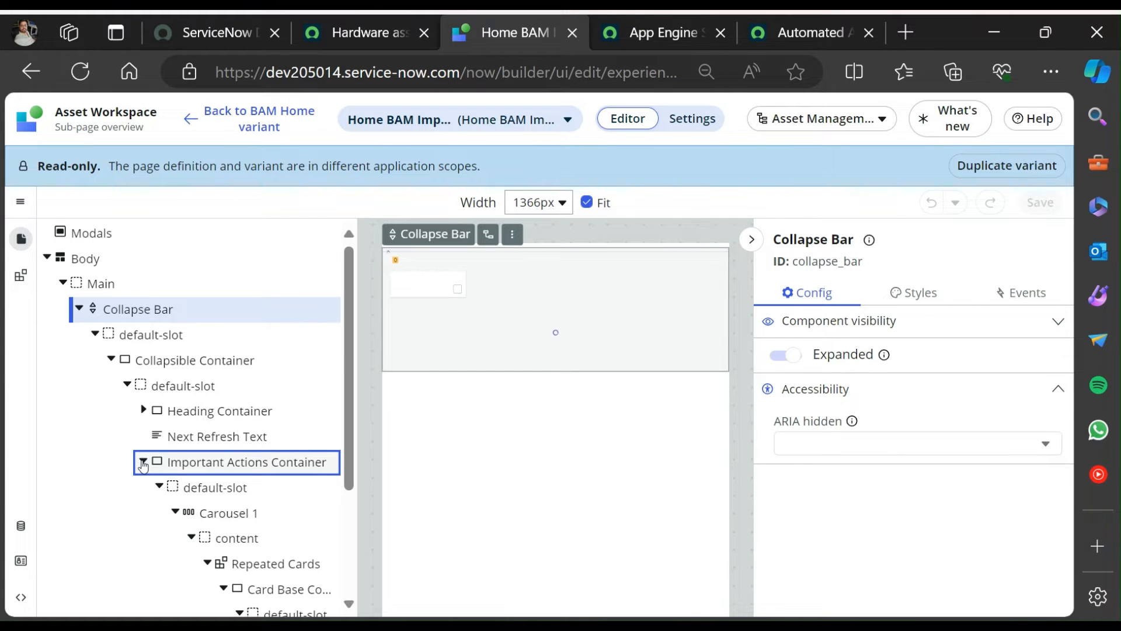
left_click(143, 461)
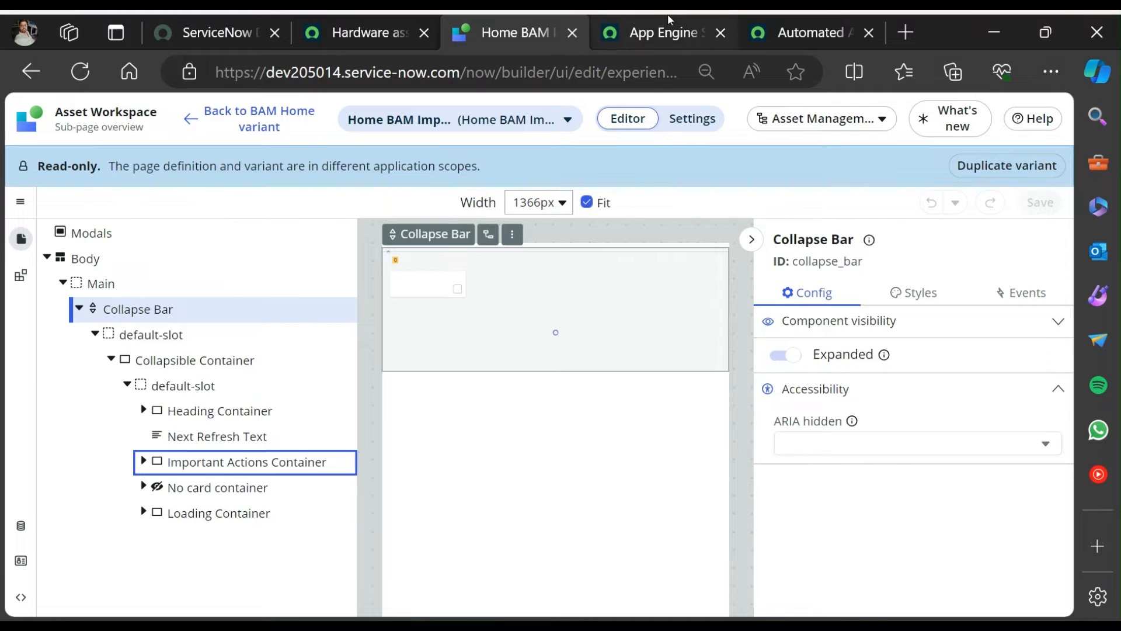
left_click(661, 29)
scroll(556, 533, "down", 2)
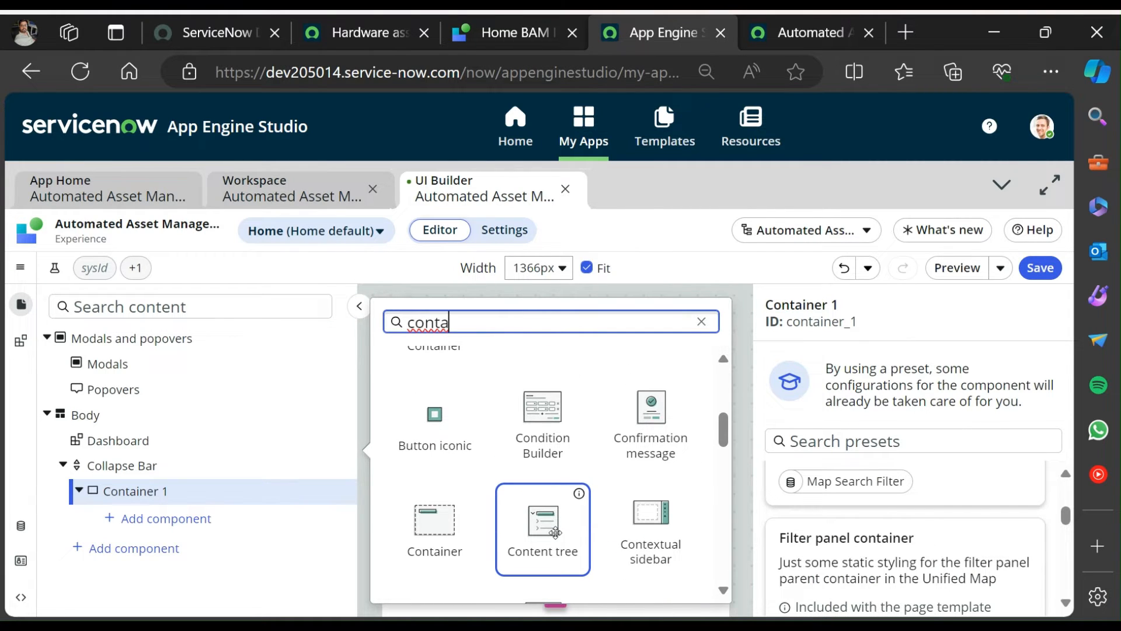
scroll(556, 533, "up", 4)
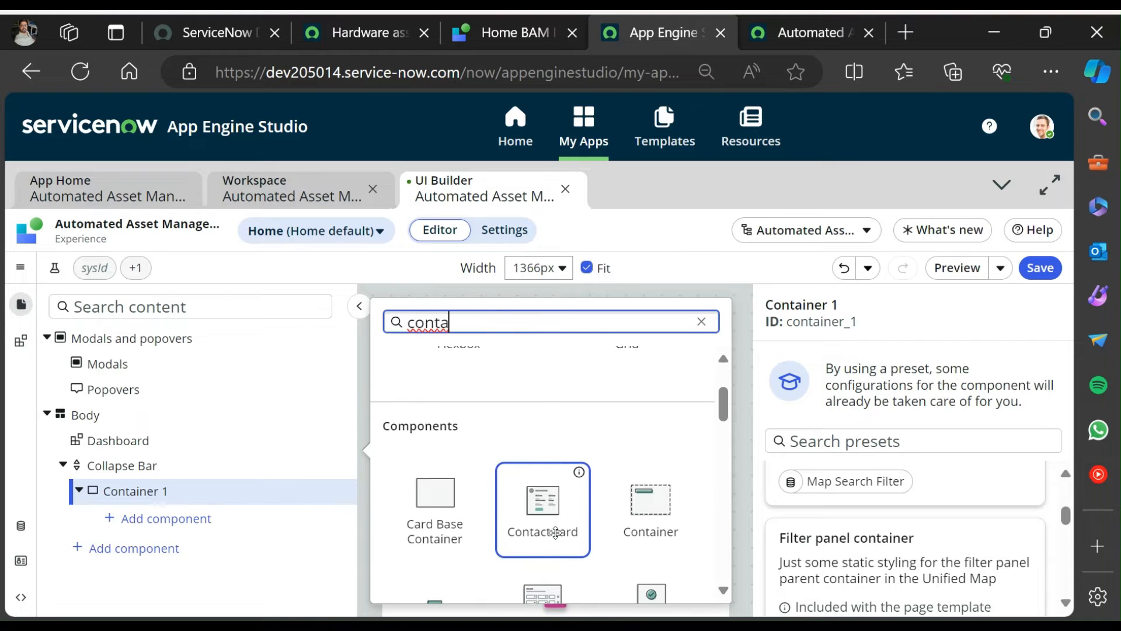
left_click(450, 485)
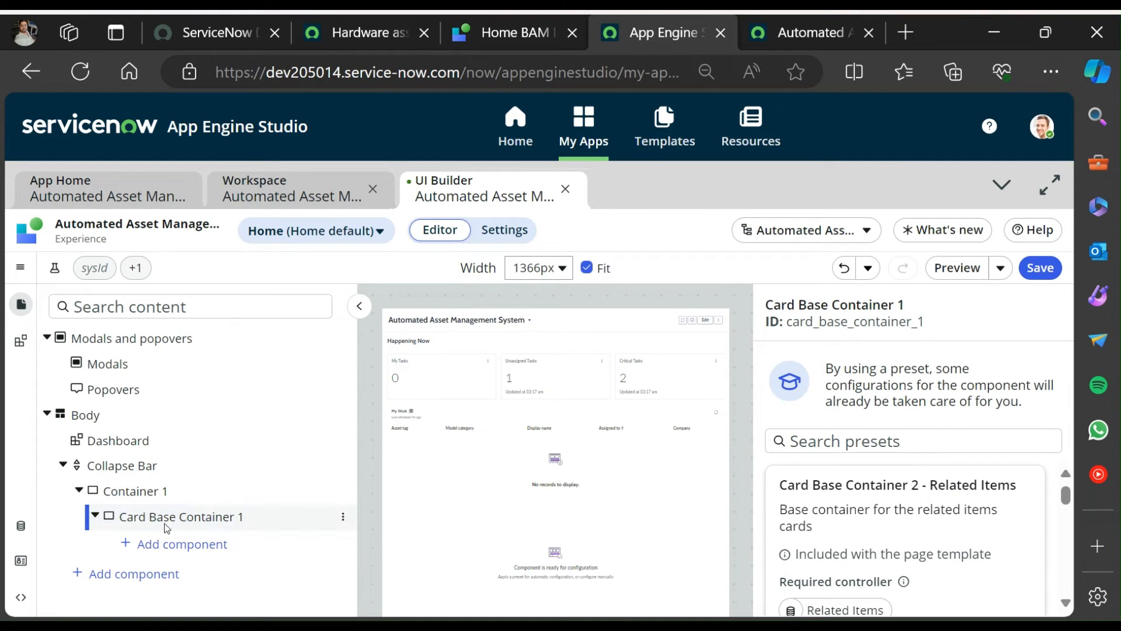
Review the presets for Card Base Container 1, and delete that component from Container 1.
left_click(97, 517)
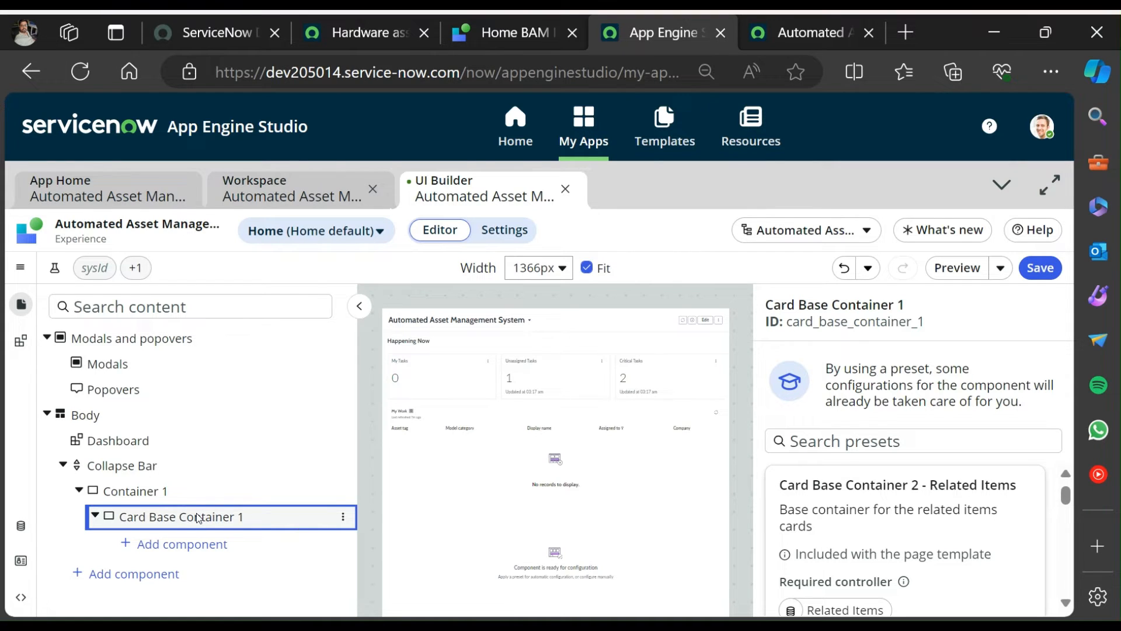
scroll(928, 512, "down", 2)
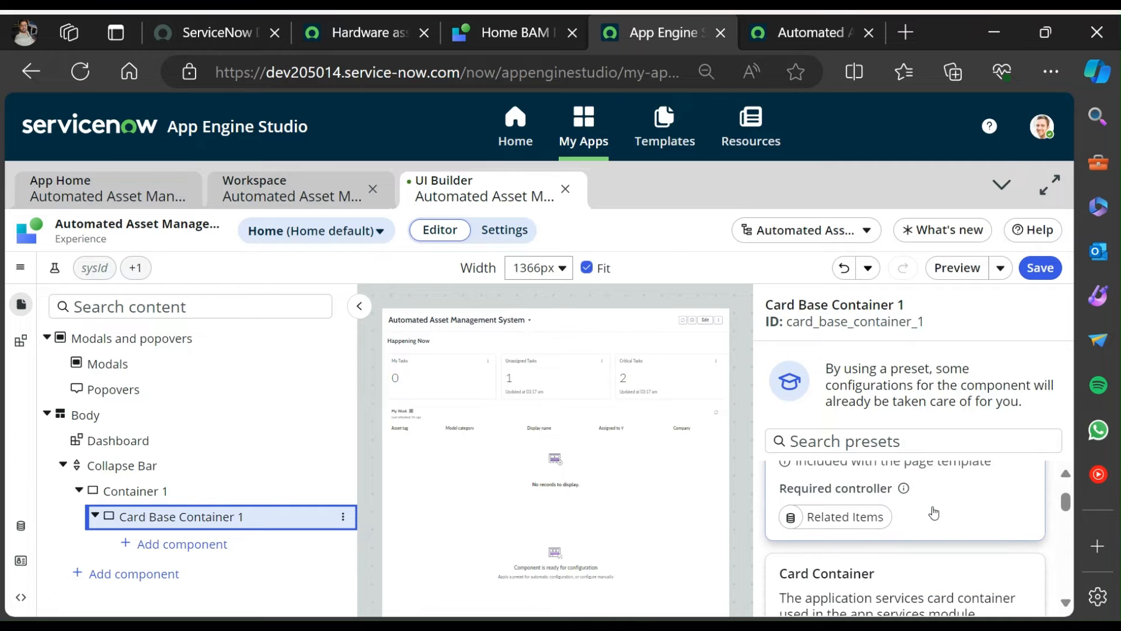
scroll(933, 512, "down", 2)
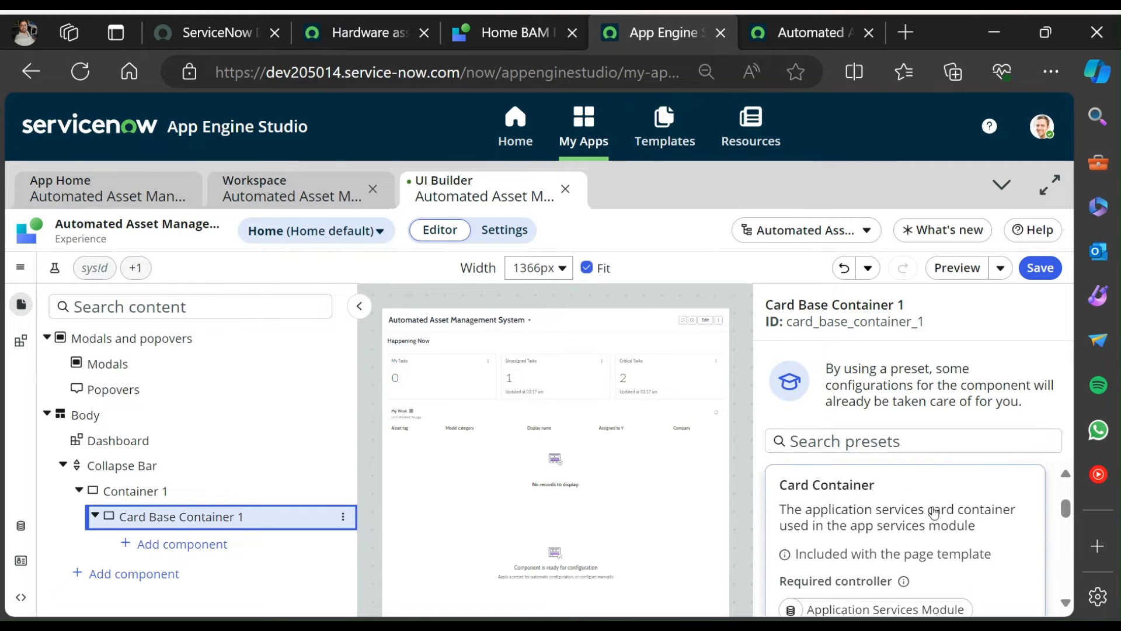
left_click(343, 517)
scroll(444, 332, "down", 1)
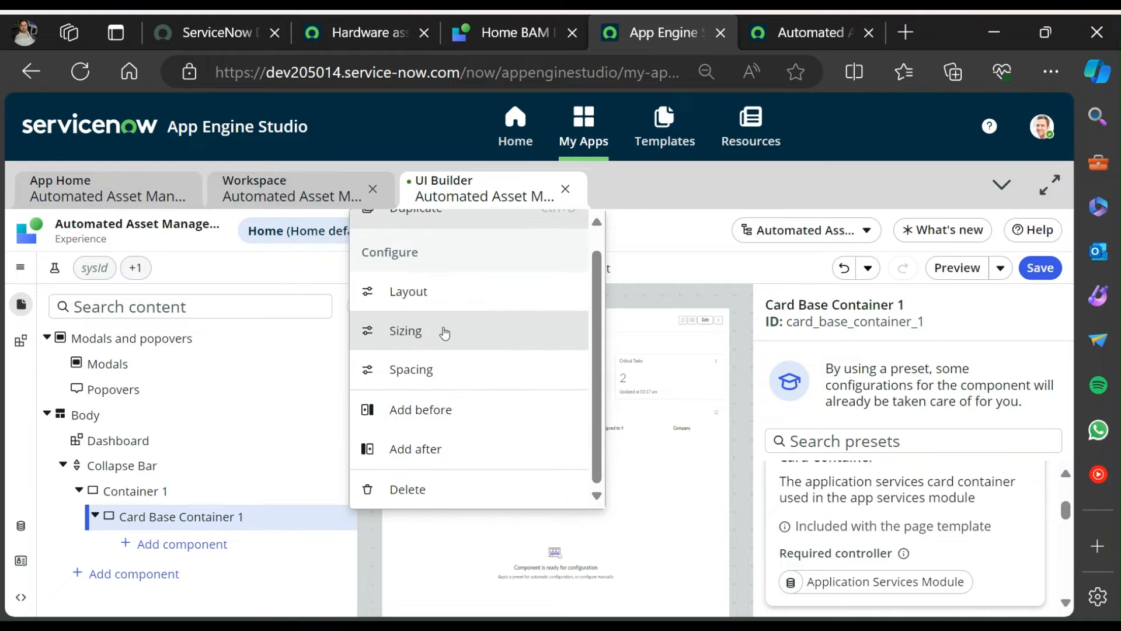
left_click(414, 490)
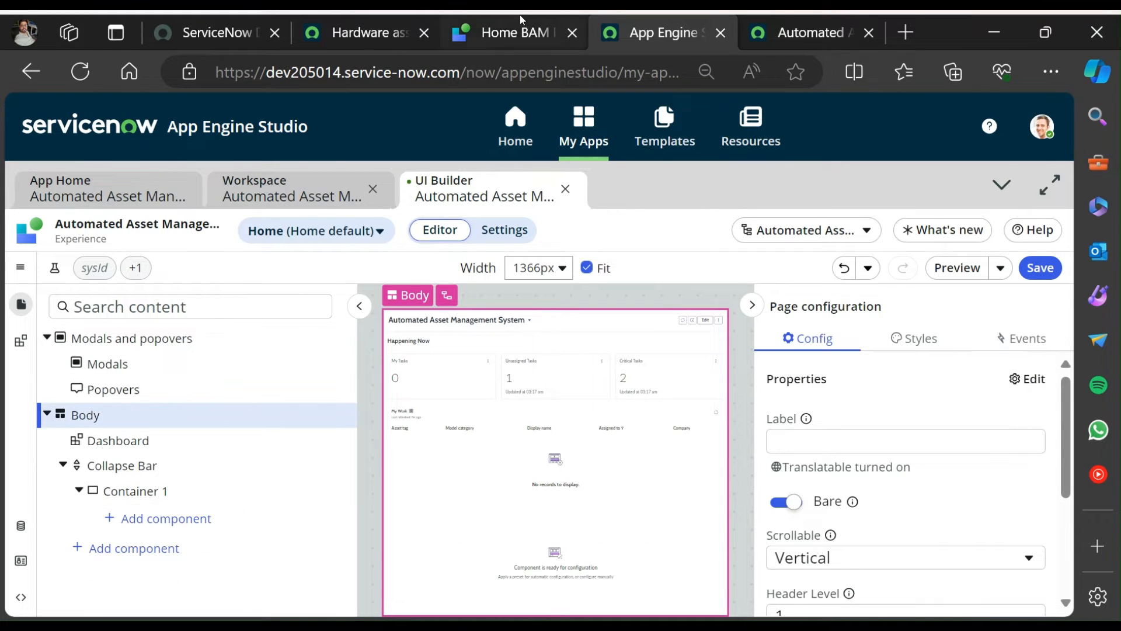
Check the Home BAM page's component hierarchy, and back in App Engine Studio add a Container component inside Container 1.
left_click(518, 31)
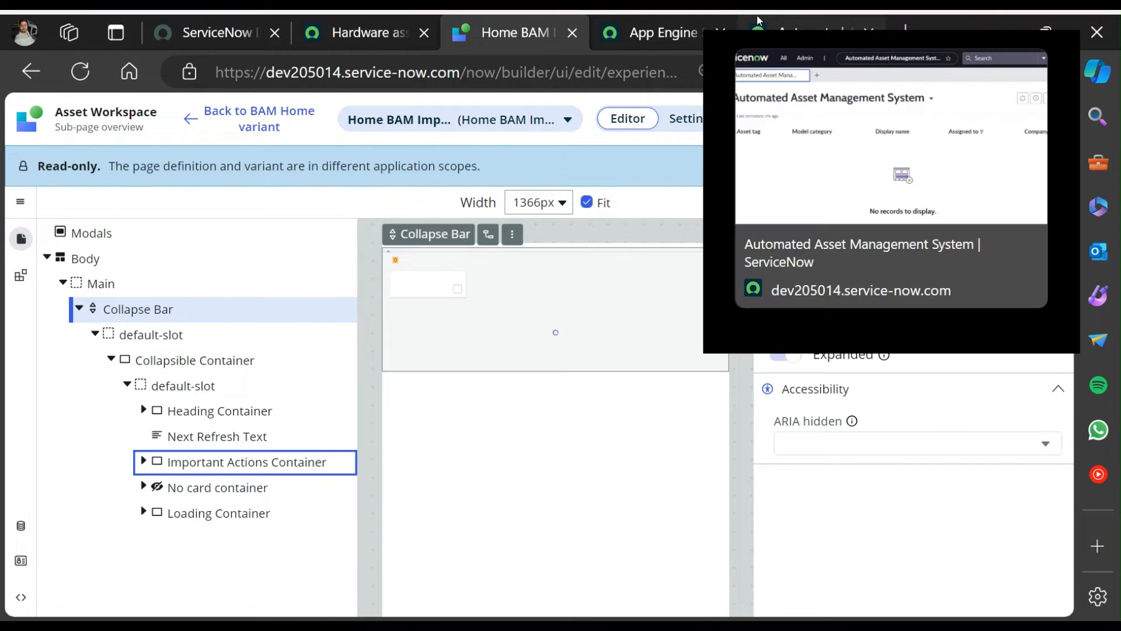
mouse_move(663, 31)
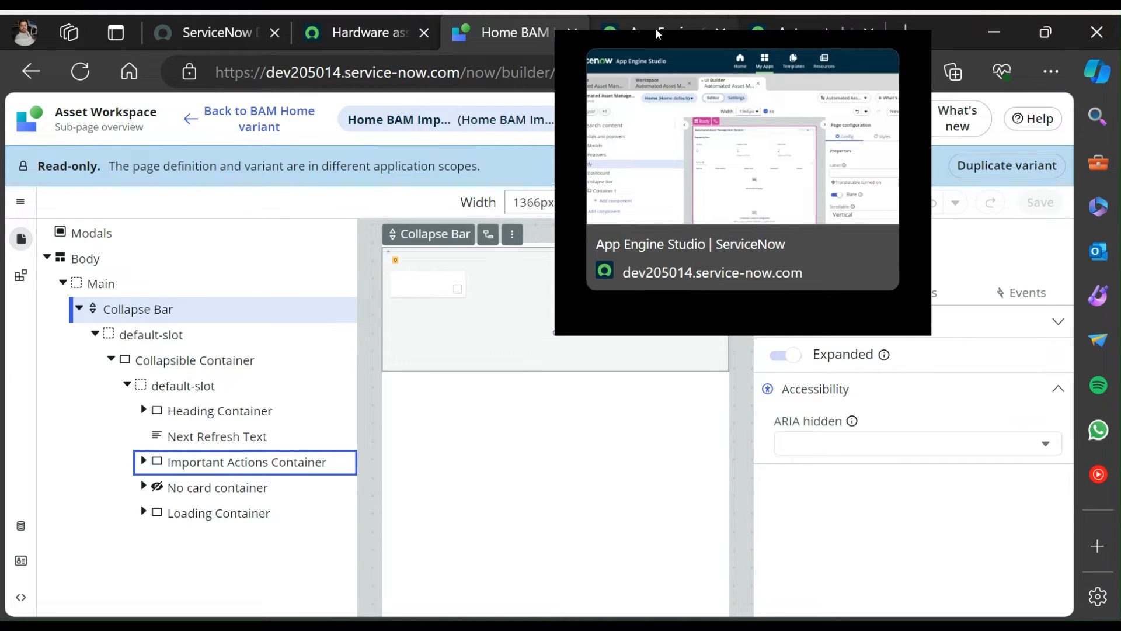
left_click(656, 29)
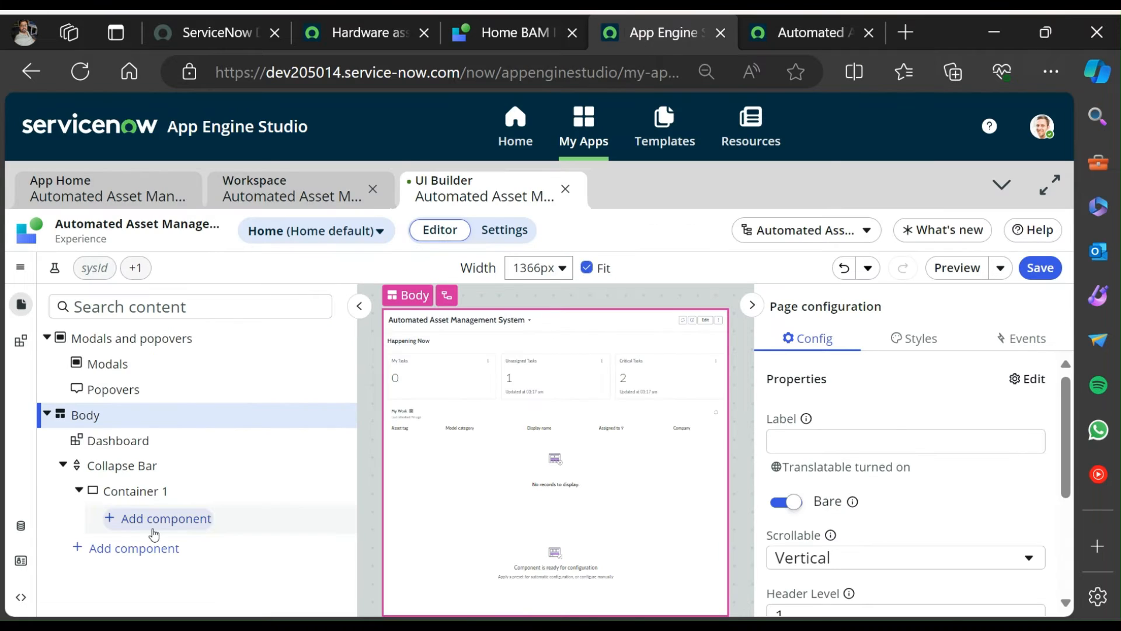
left_click(158, 518)
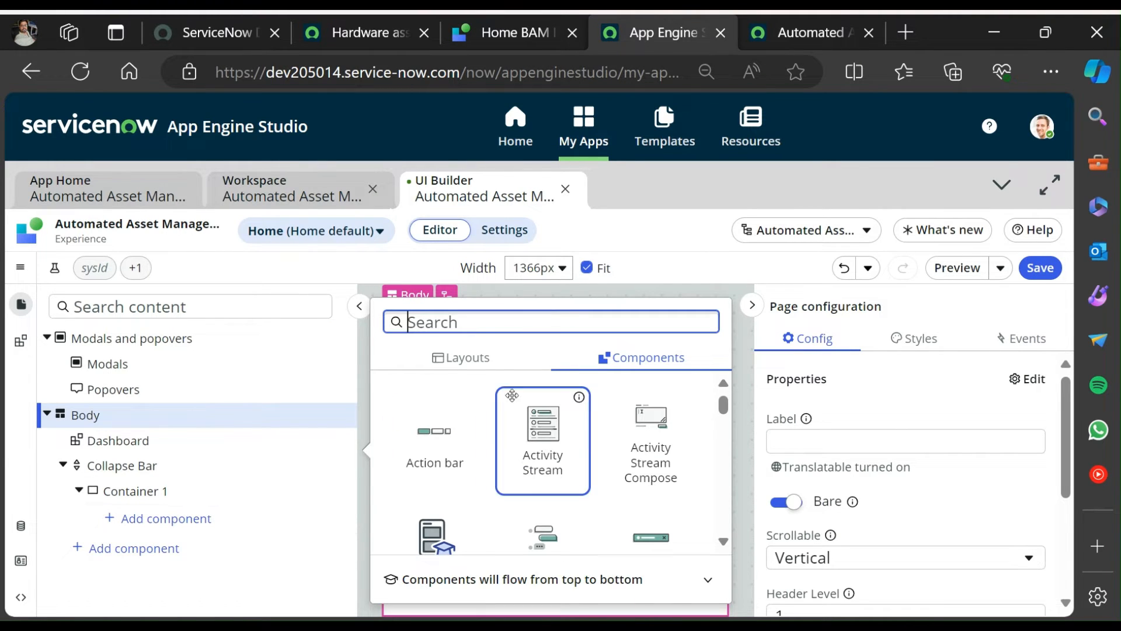
type("conta")
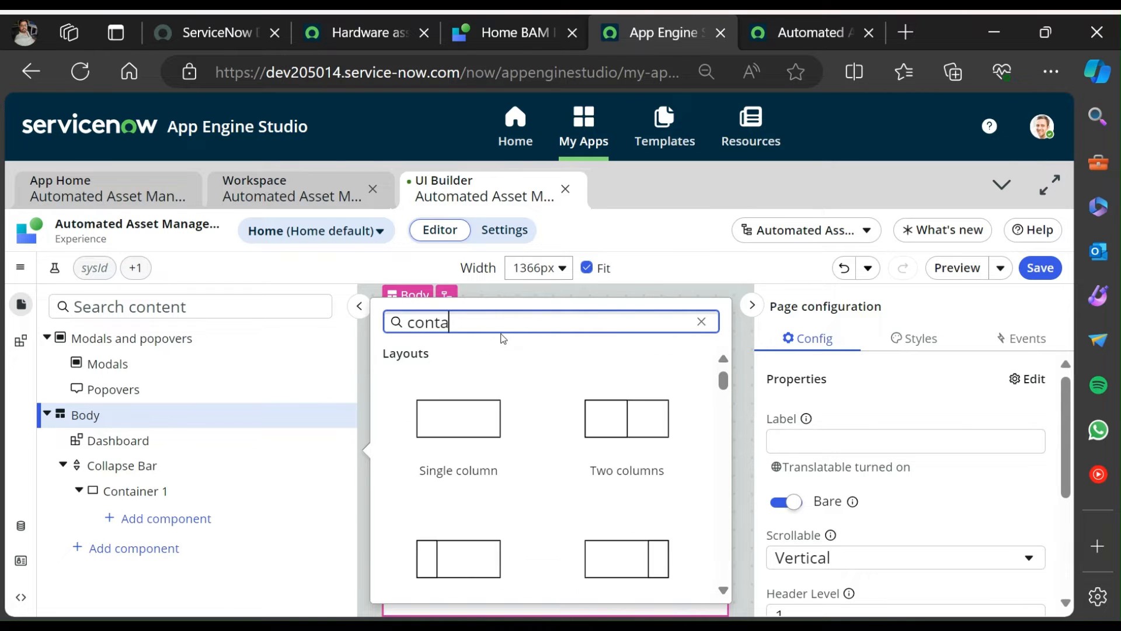
scroll(543, 526, "down", 3)
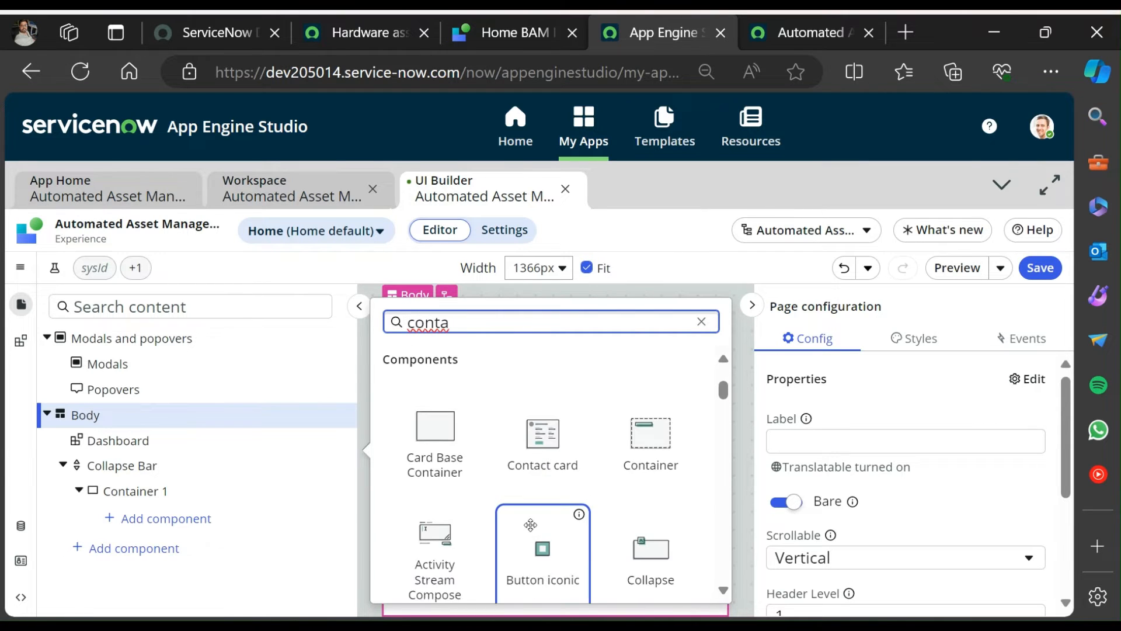
left_click(651, 424)
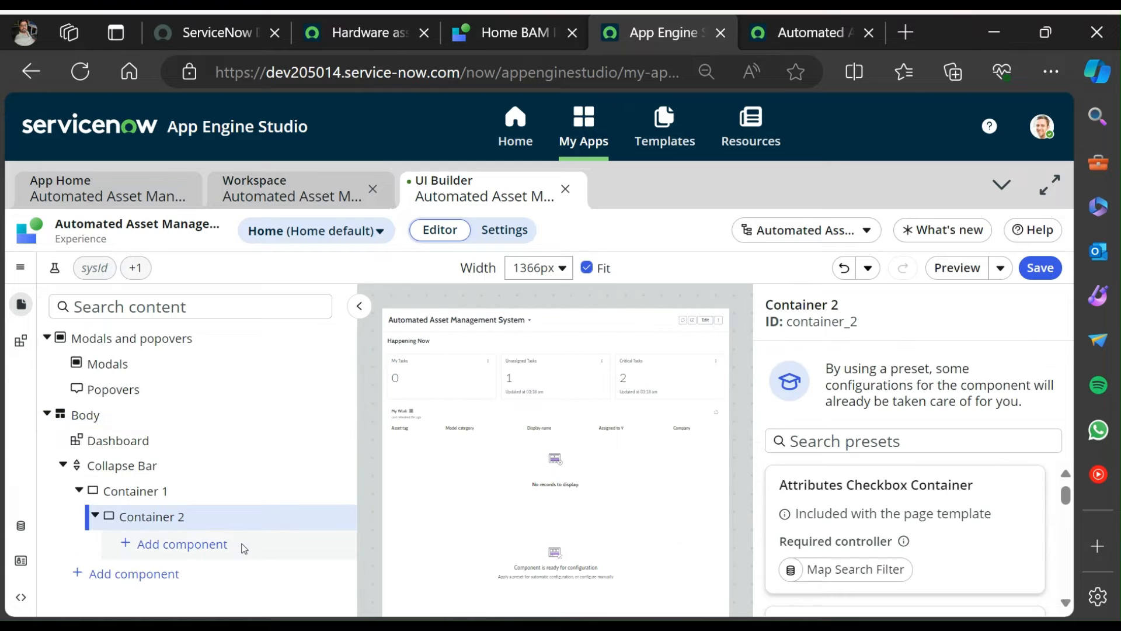
Compare with the Home BAM hierarchy, and add another Container component after Container 2 in App Engine Studio.
left_click(519, 35)
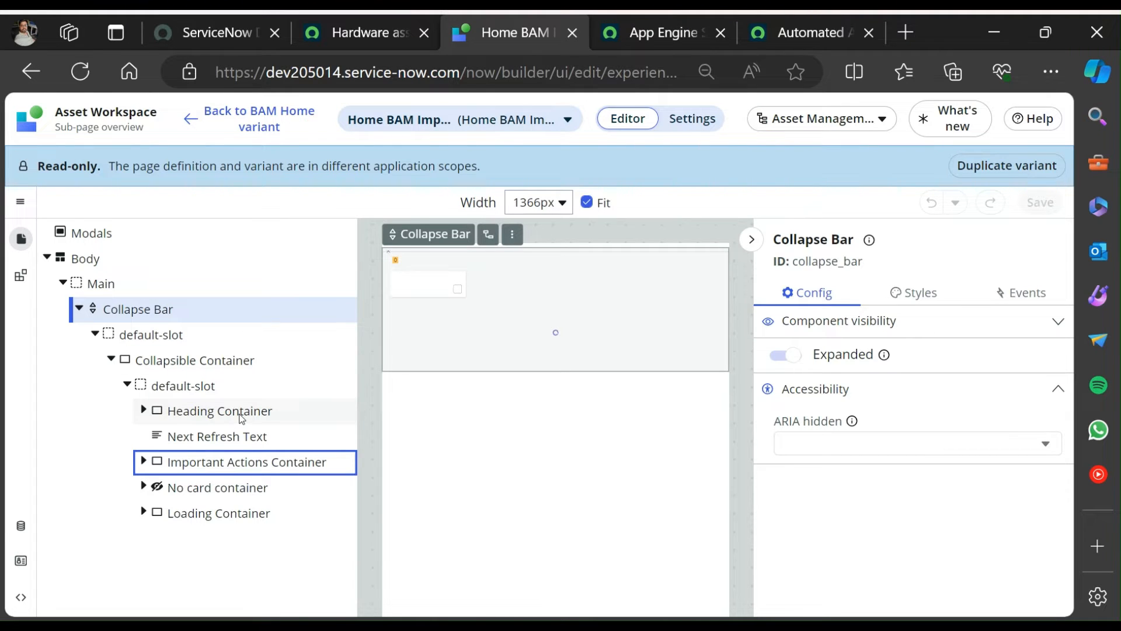
left_click(674, 32)
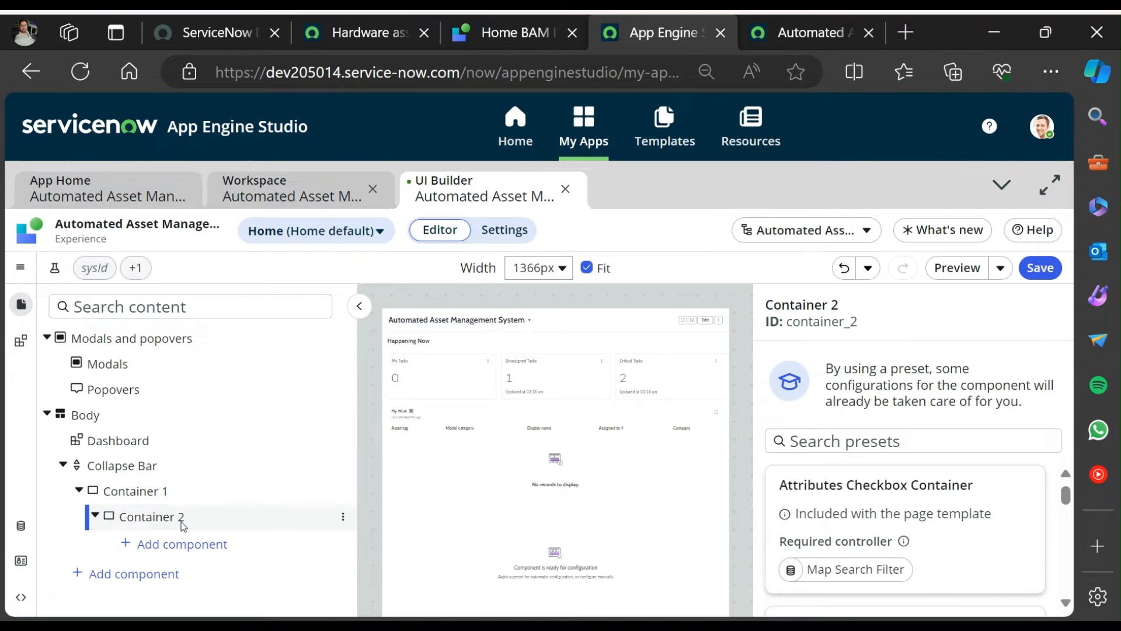
left_click(342, 518)
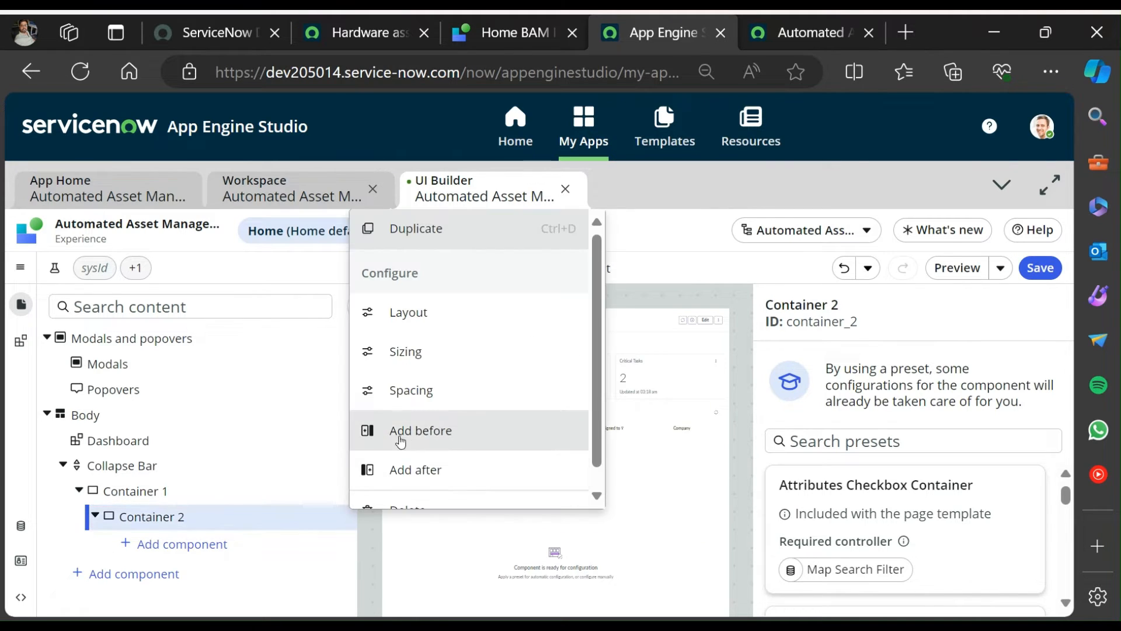
left_click(414, 475)
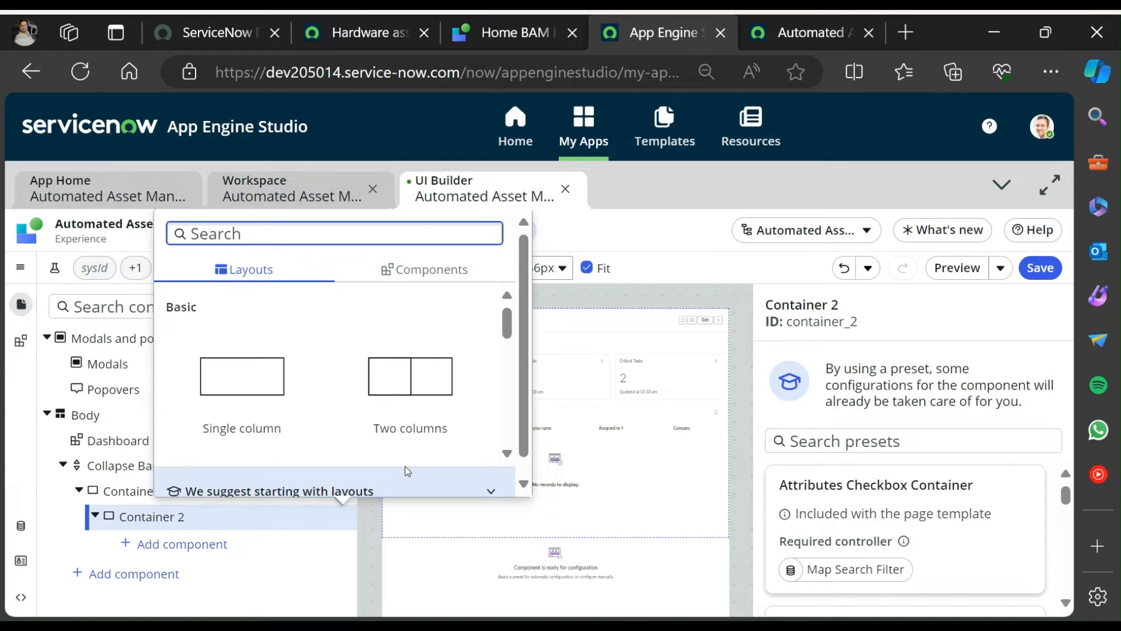
type("conta")
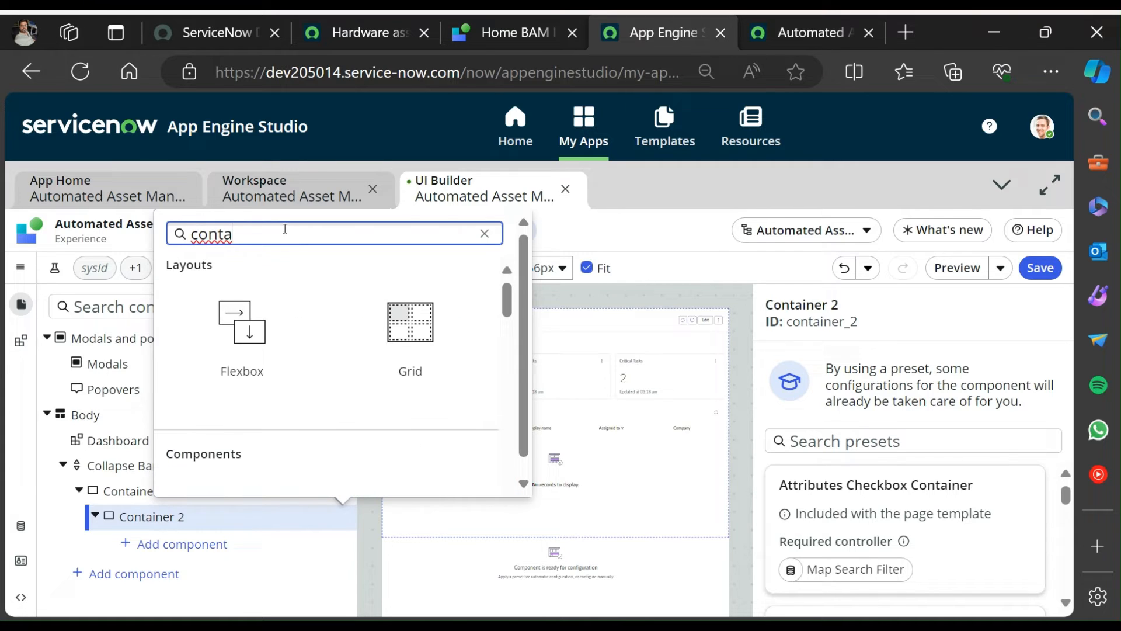
scroll(284, 278, "down", 5)
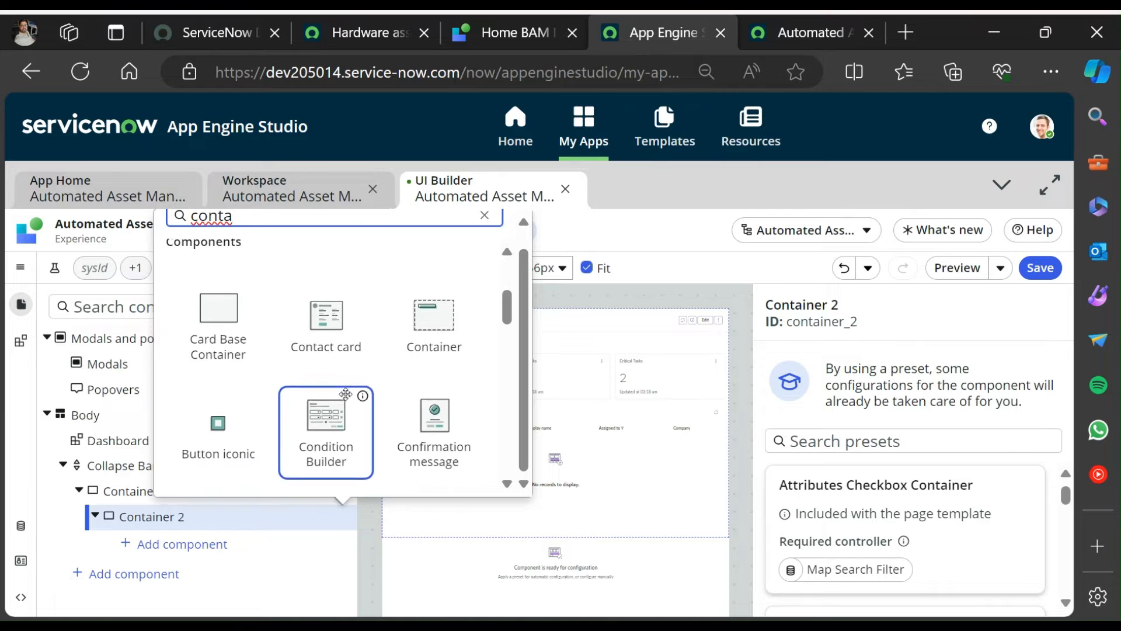
left_click(434, 322)
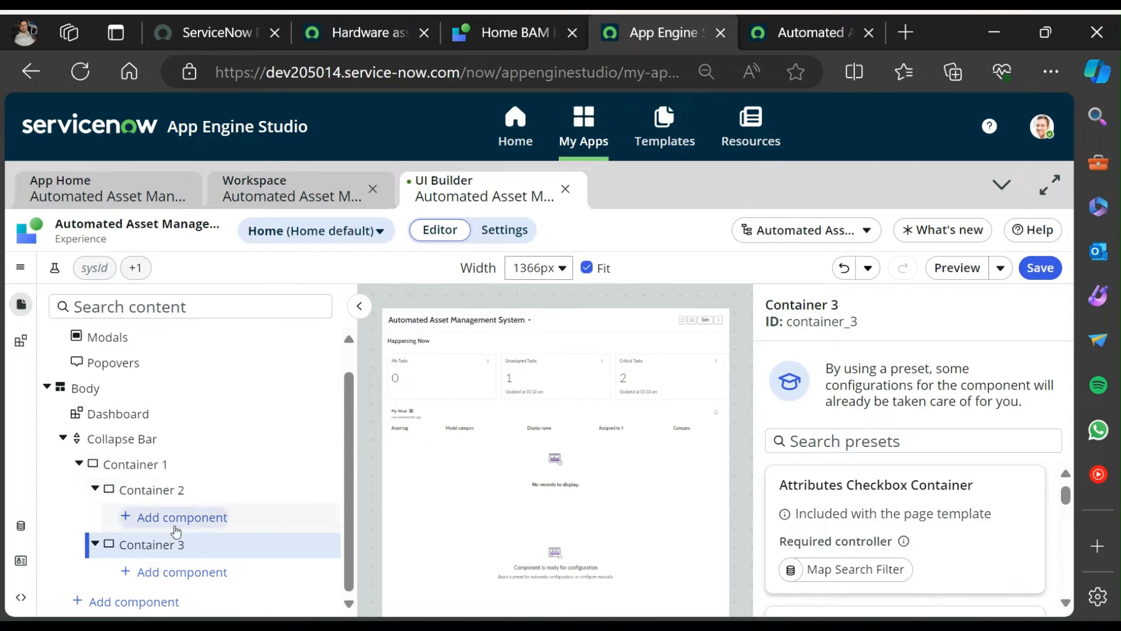
Examine the Heading Container's nested components and the Important Actions Heading's configuration in the Home BAM page, and return to App Engine Studio.
left_click(524, 34)
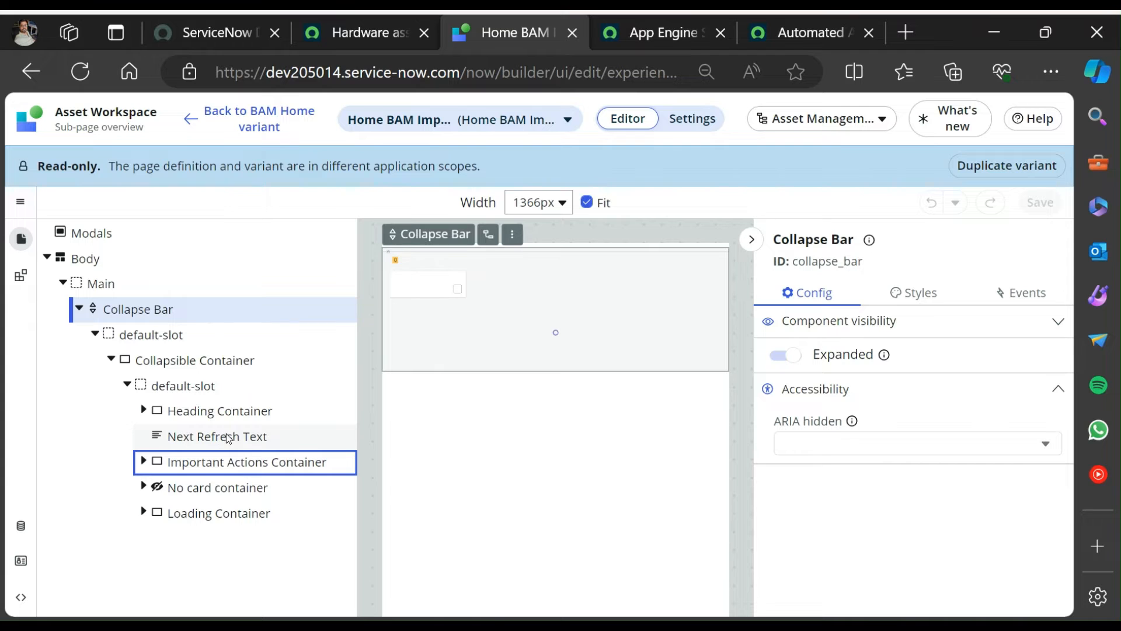
left_click(196, 417)
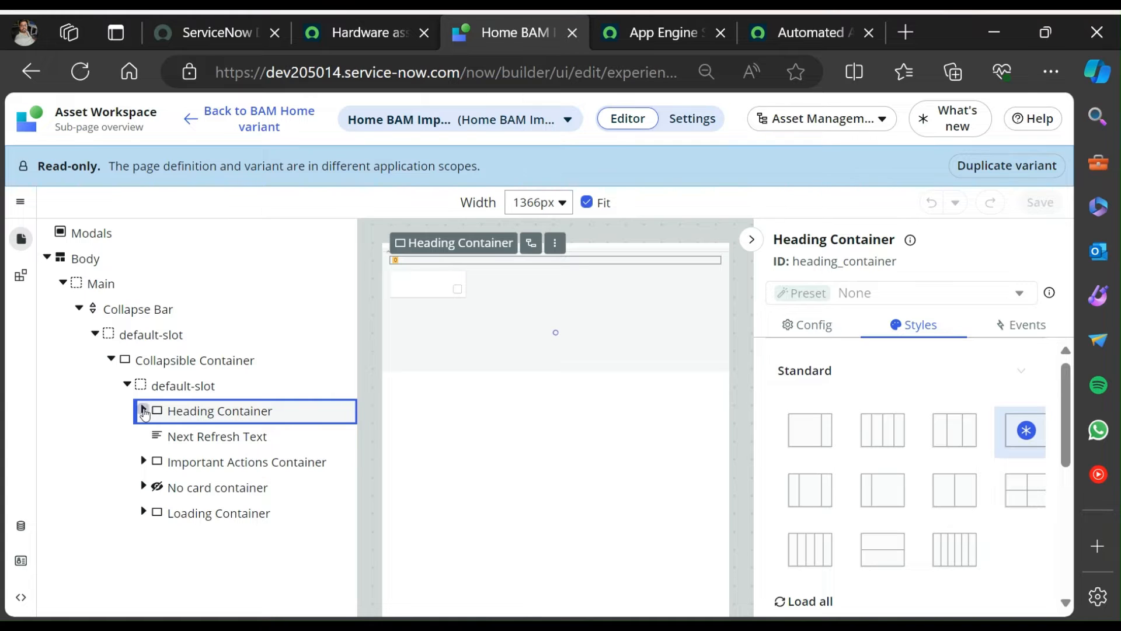
left_click(144, 412)
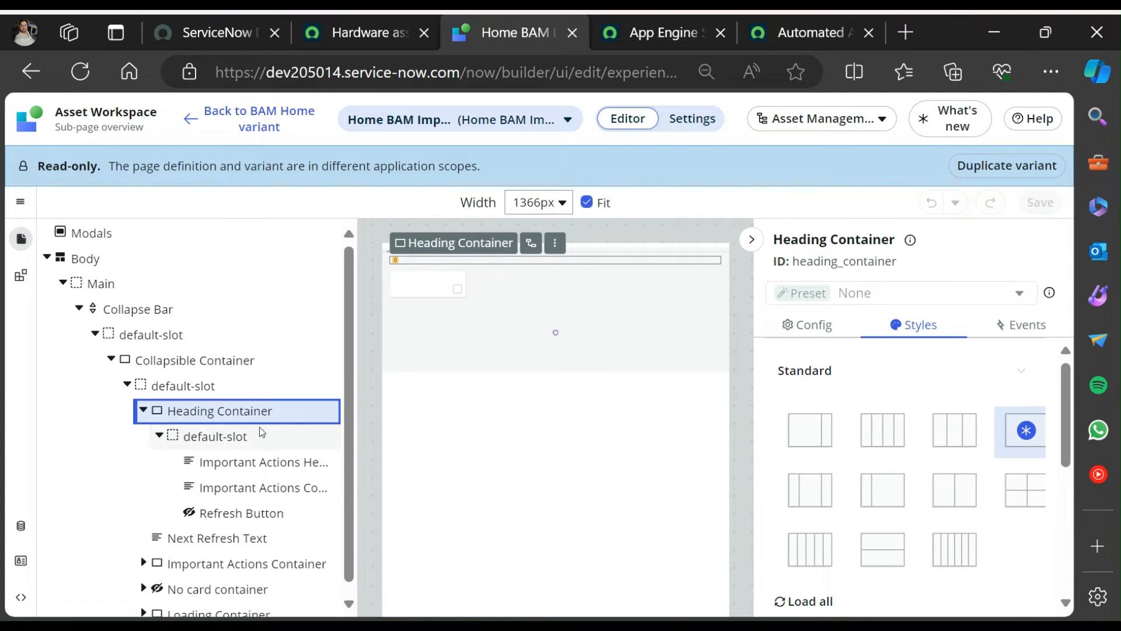
left_click(243, 464)
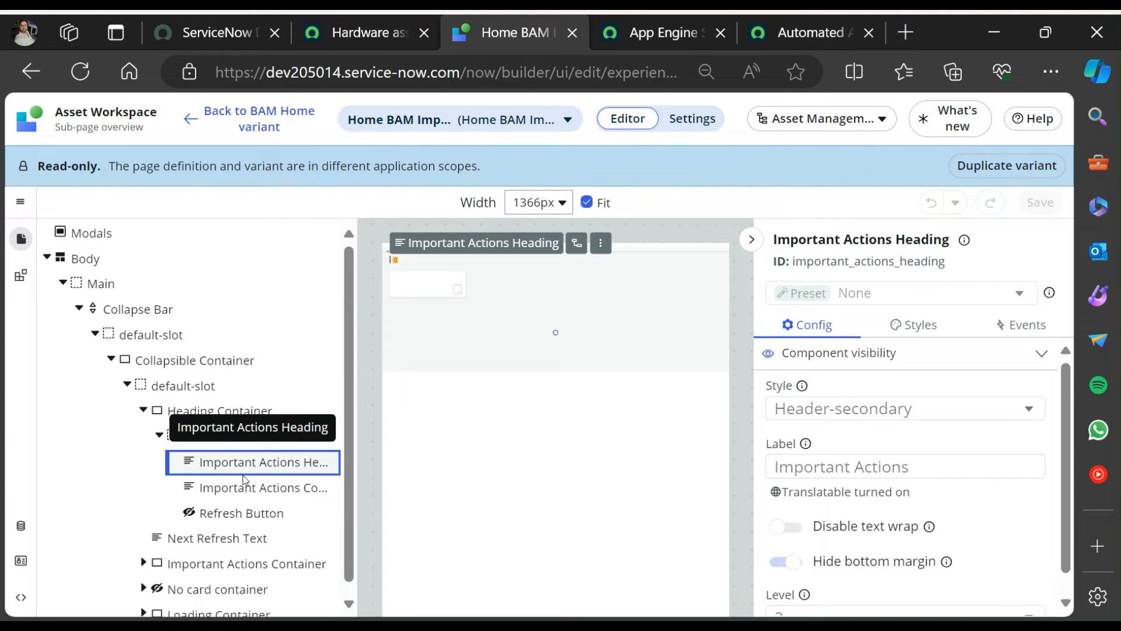
left_click(255, 490)
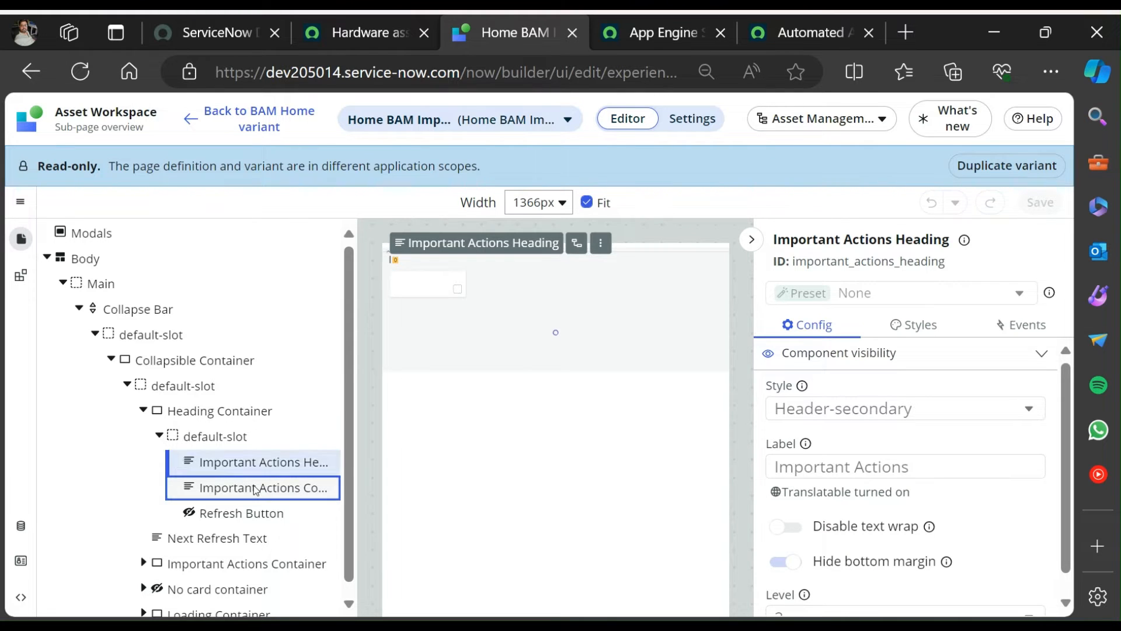
left_click(253, 465)
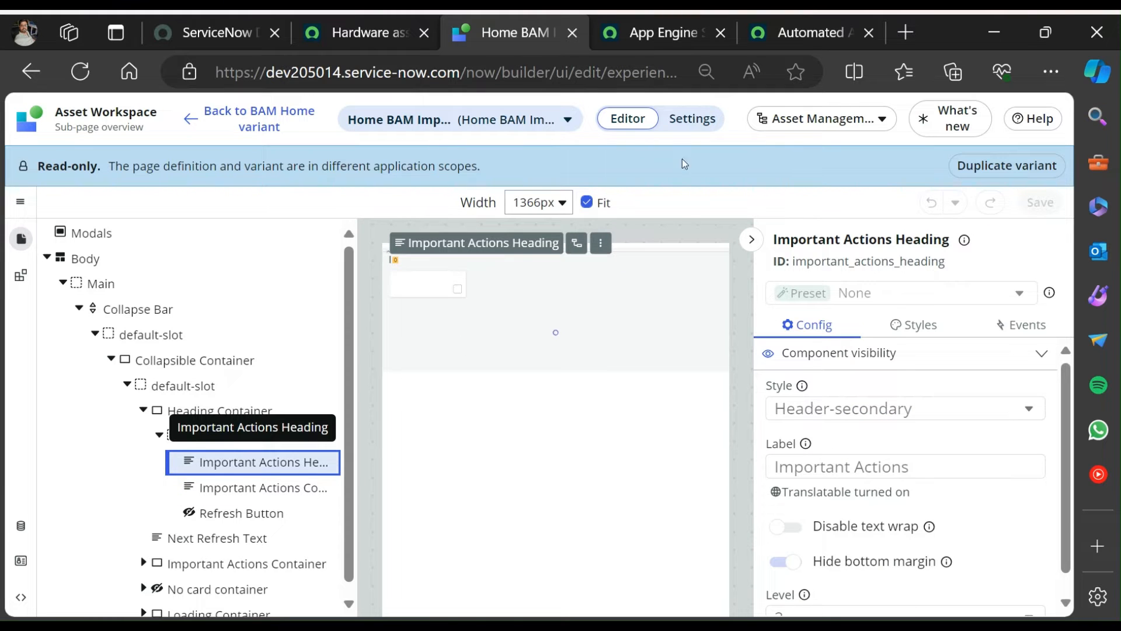
left_click(655, 32)
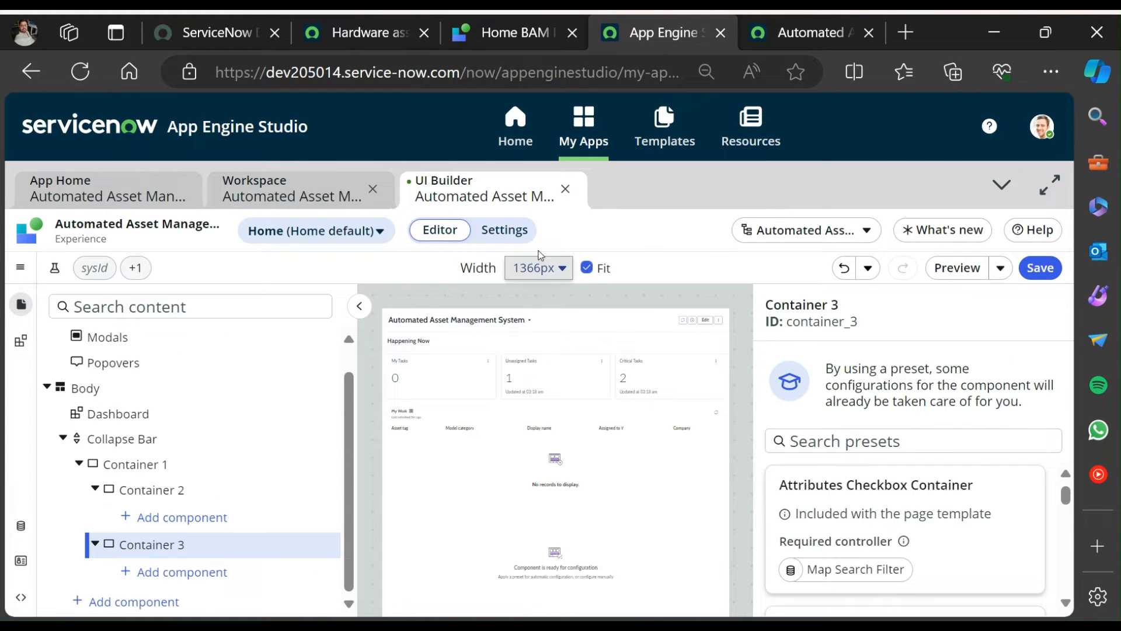
Add a Heading component inside Container 2, using the first Heading entry in the component search results.
left_click(187, 521)
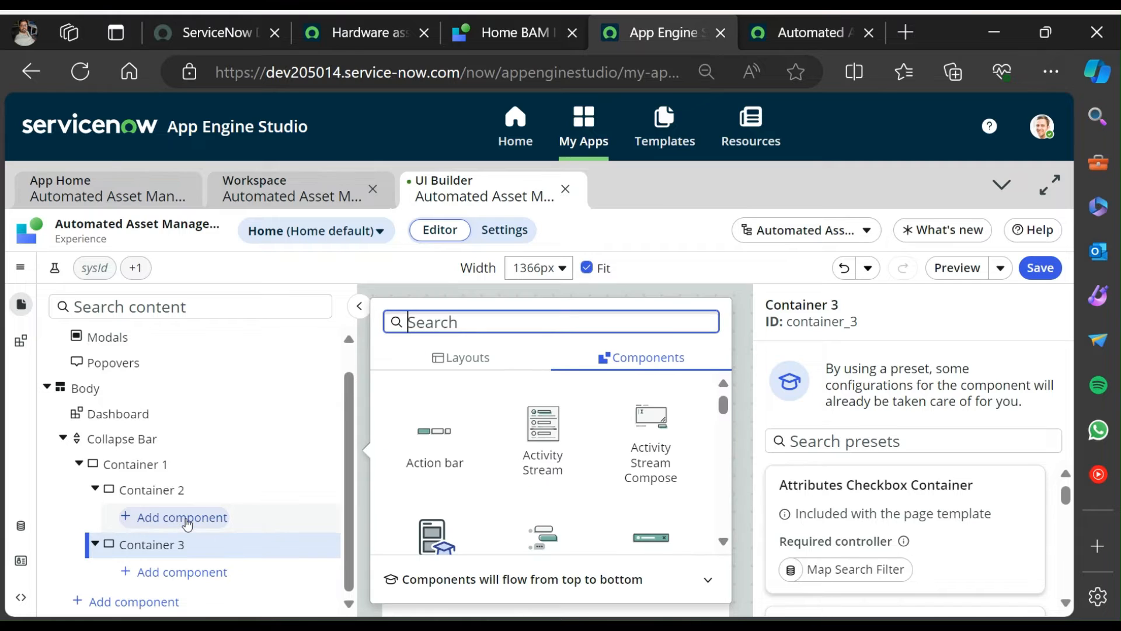
type("hea")
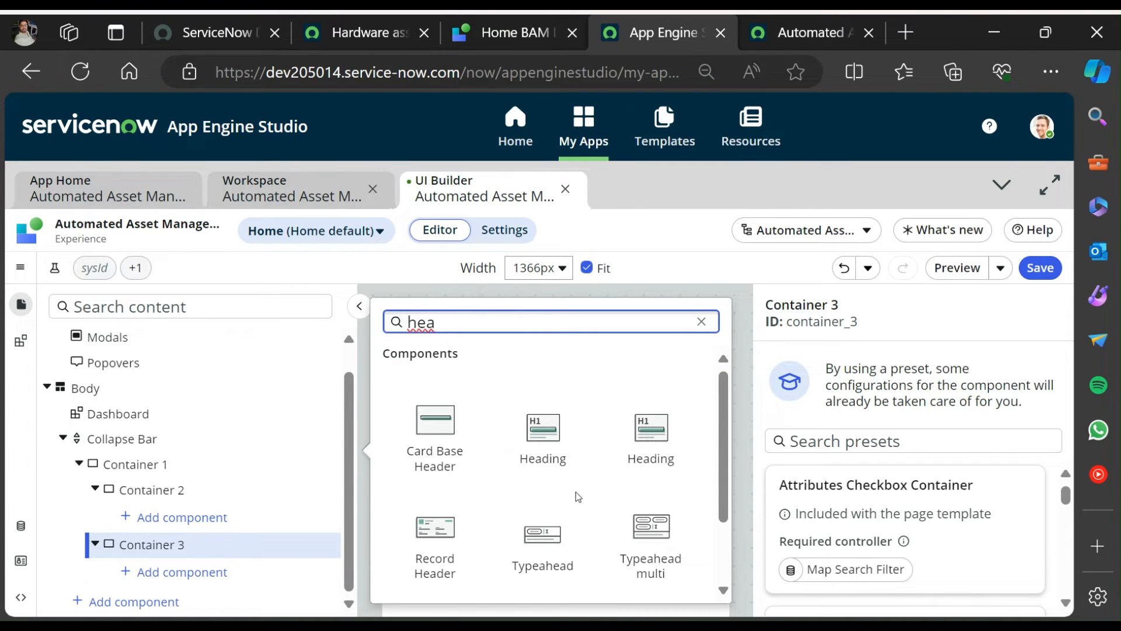
left_click(555, 451)
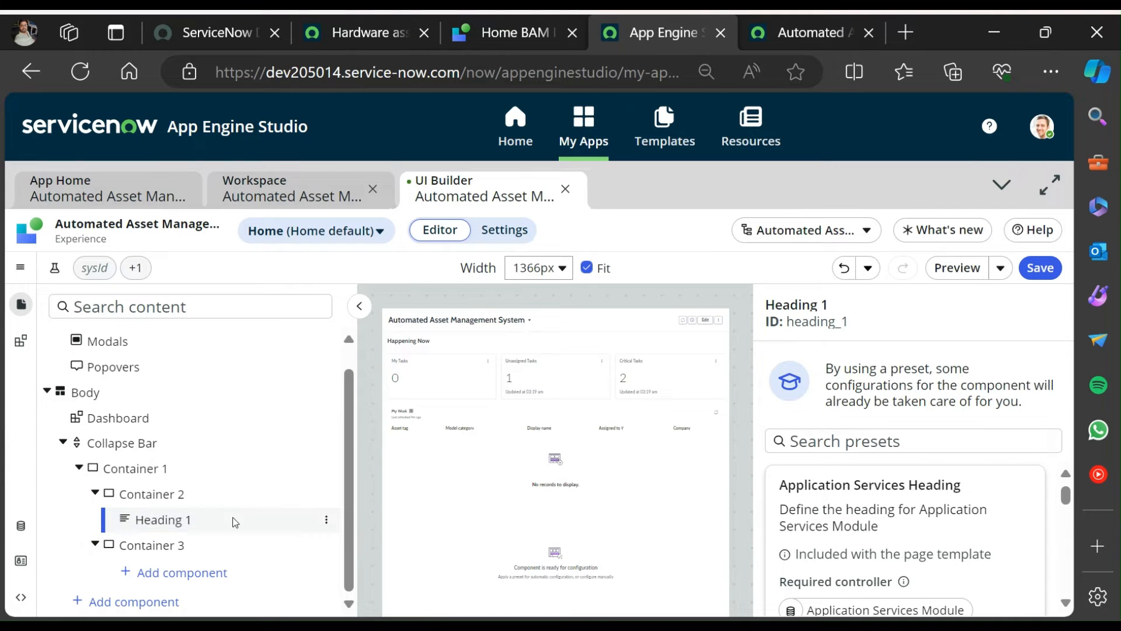
left_click(215, 518)
Switch to the Home BAM page, copy the Important Actions Heading's label text, and return to App Engine Studio.
left_click(538, 41)
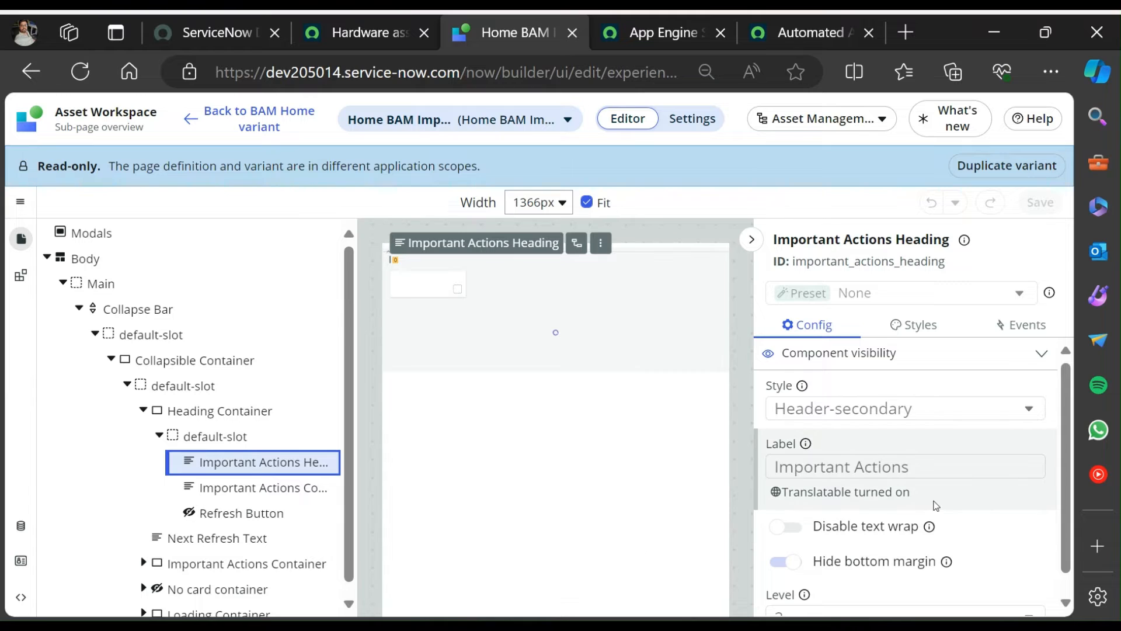
scroll(915, 473, "down", 1)
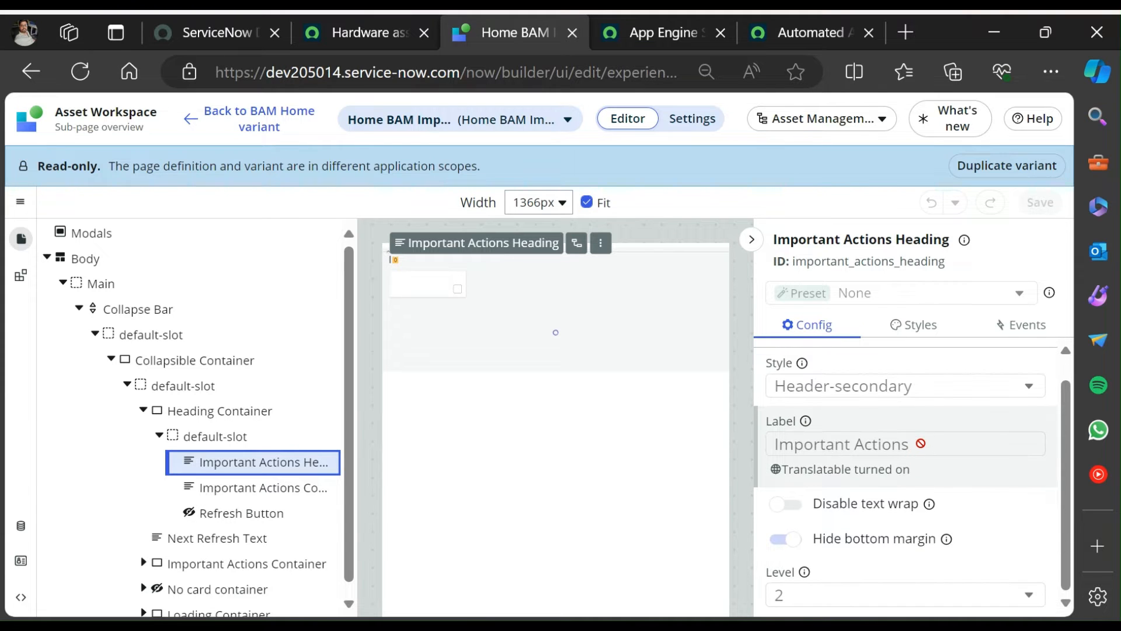
left_click_drag(921, 443, 776, 435)
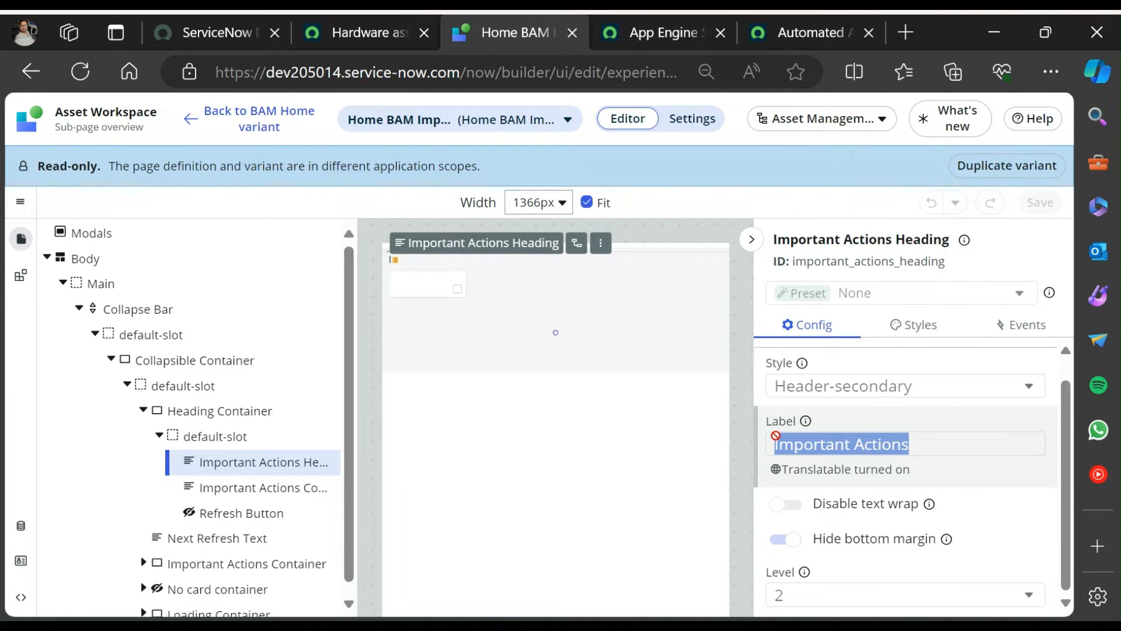
left_click(649, 34)
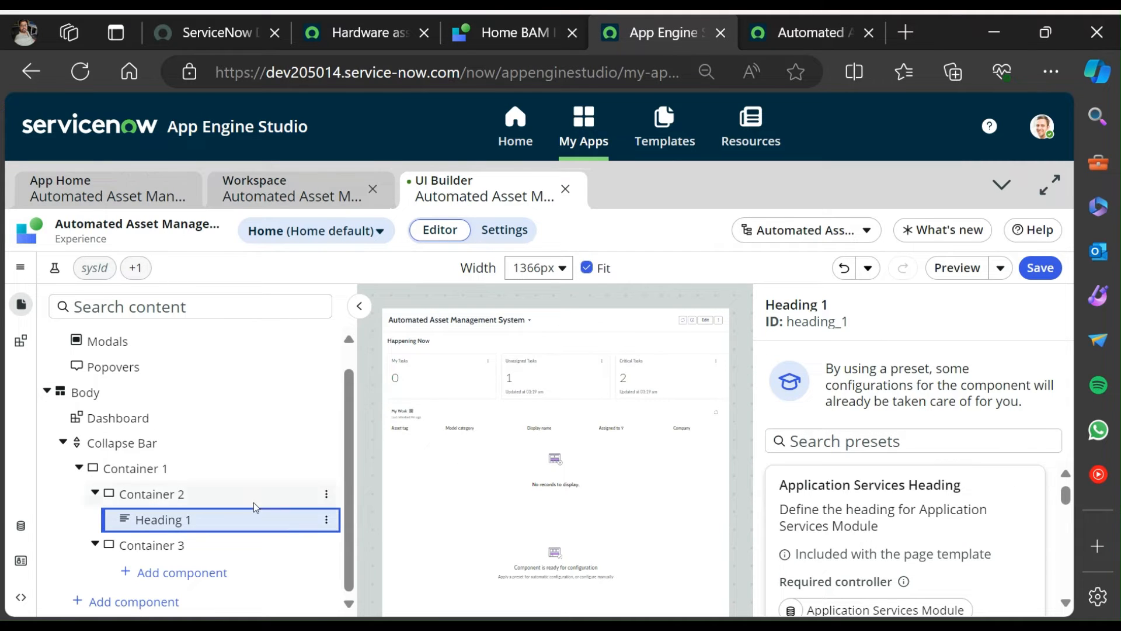
Look through the presets for Heading 1 and apply the None preset.
left_click(835, 308)
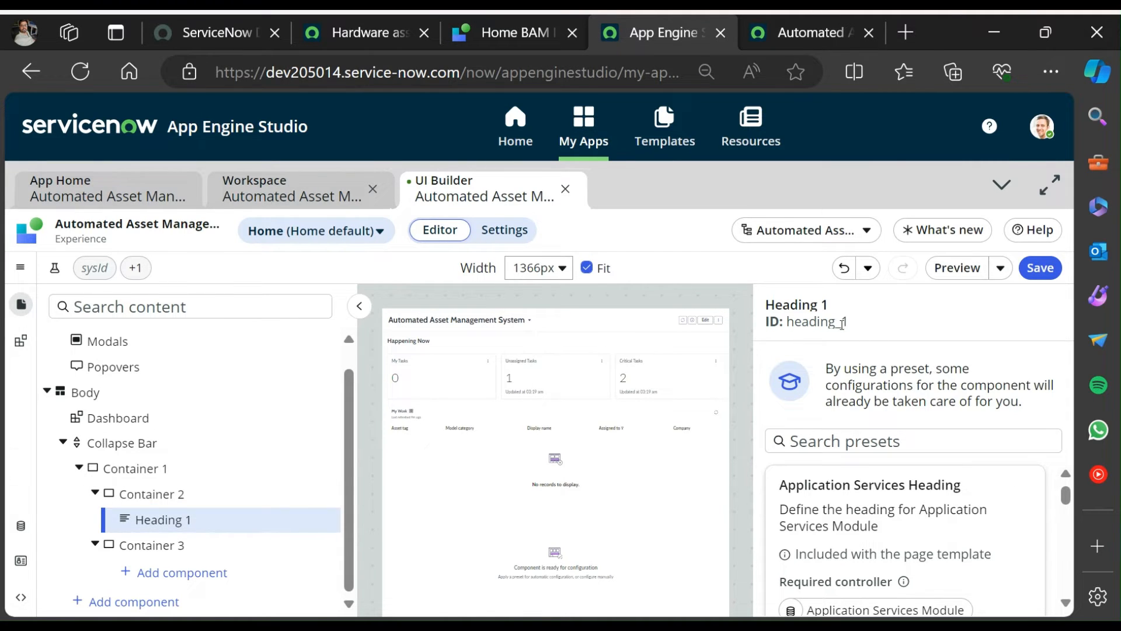
scroll(1030, 500, "down", 7)
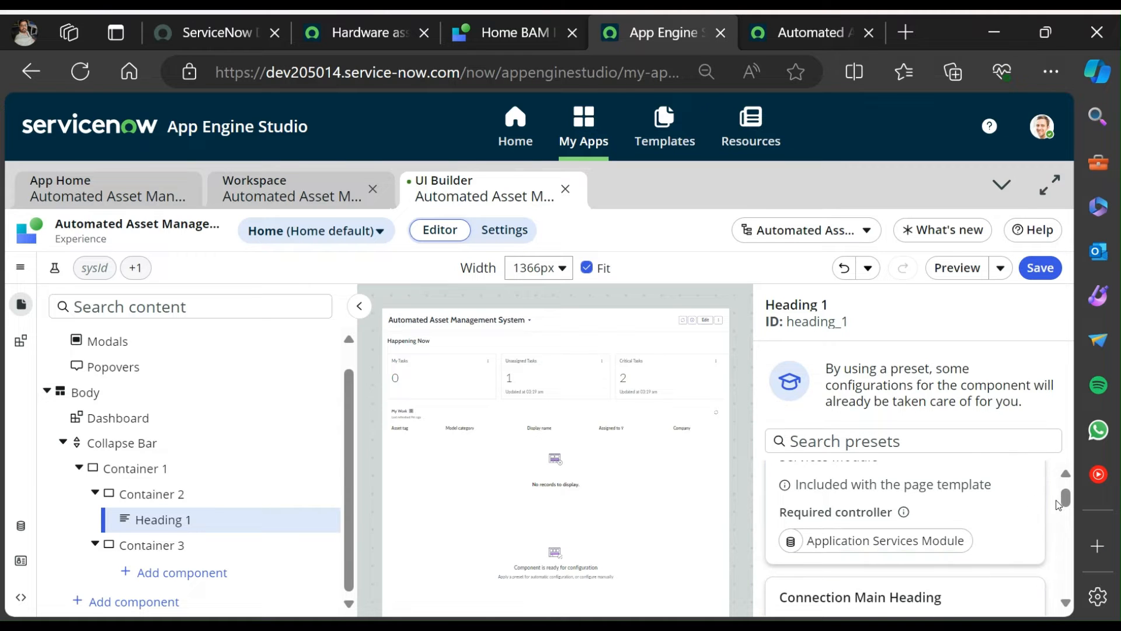
scroll(1059, 506, "down", 5)
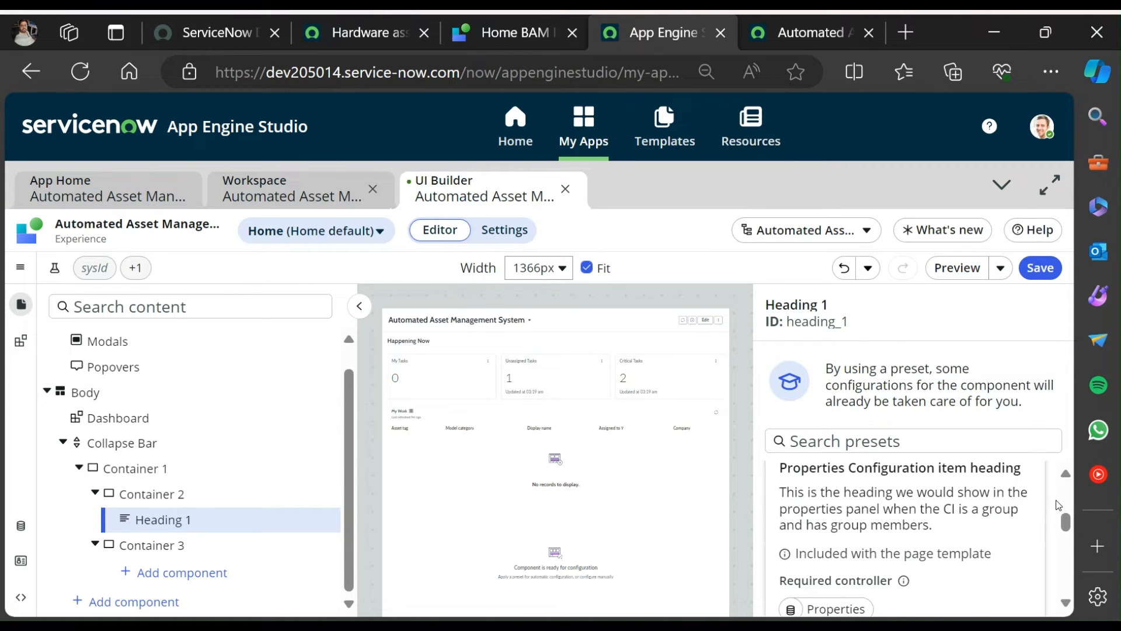
scroll(1059, 506, "down", 5)
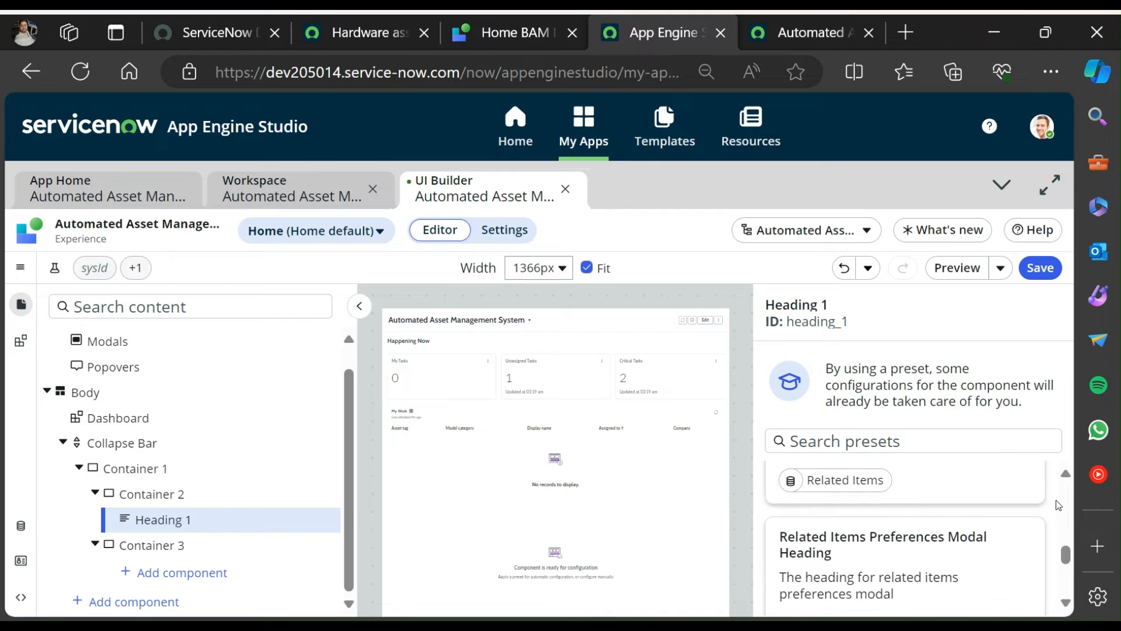
scroll(1058, 506, "down", 4)
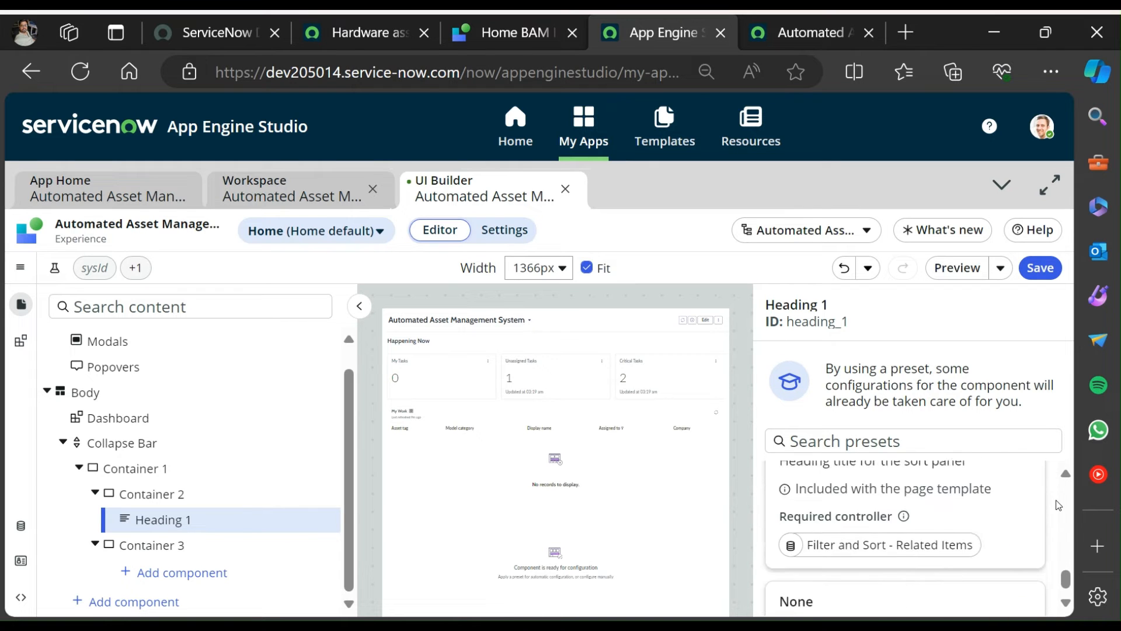
left_click(873, 578)
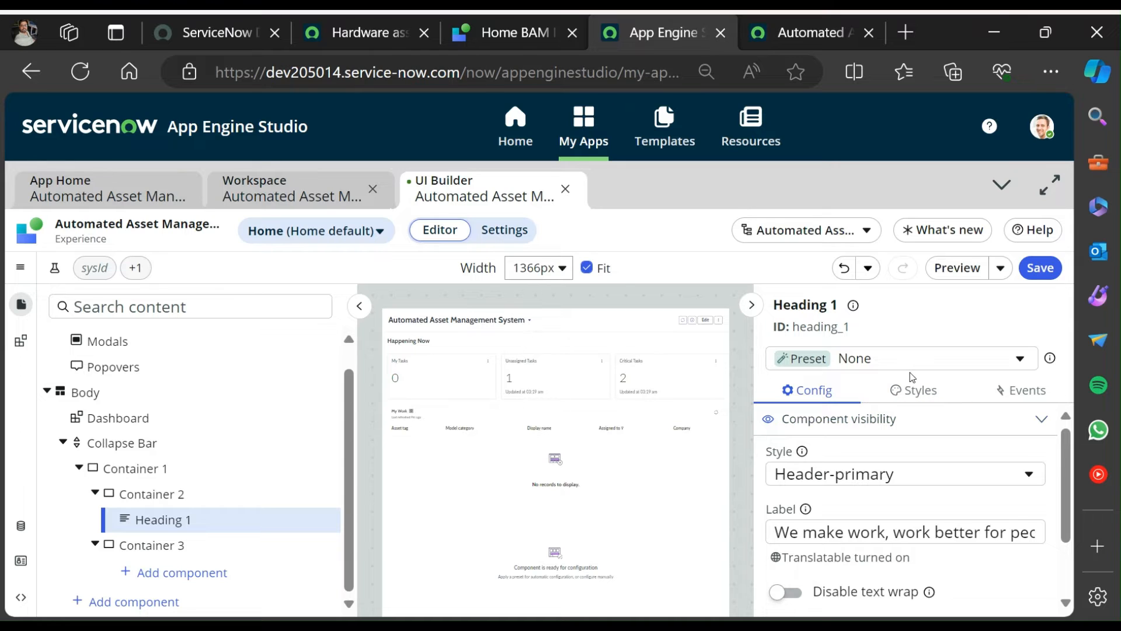
Replace Heading 1's label with "Important Actions".
double_click(861, 532)
key("ctrl+a")
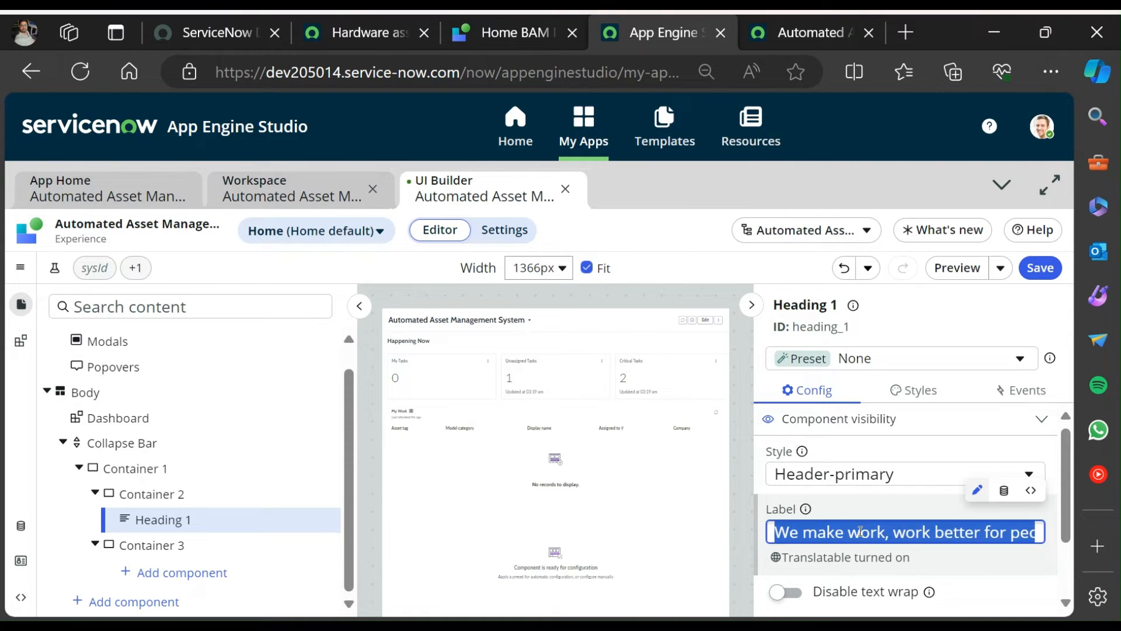
type("Important Actions")
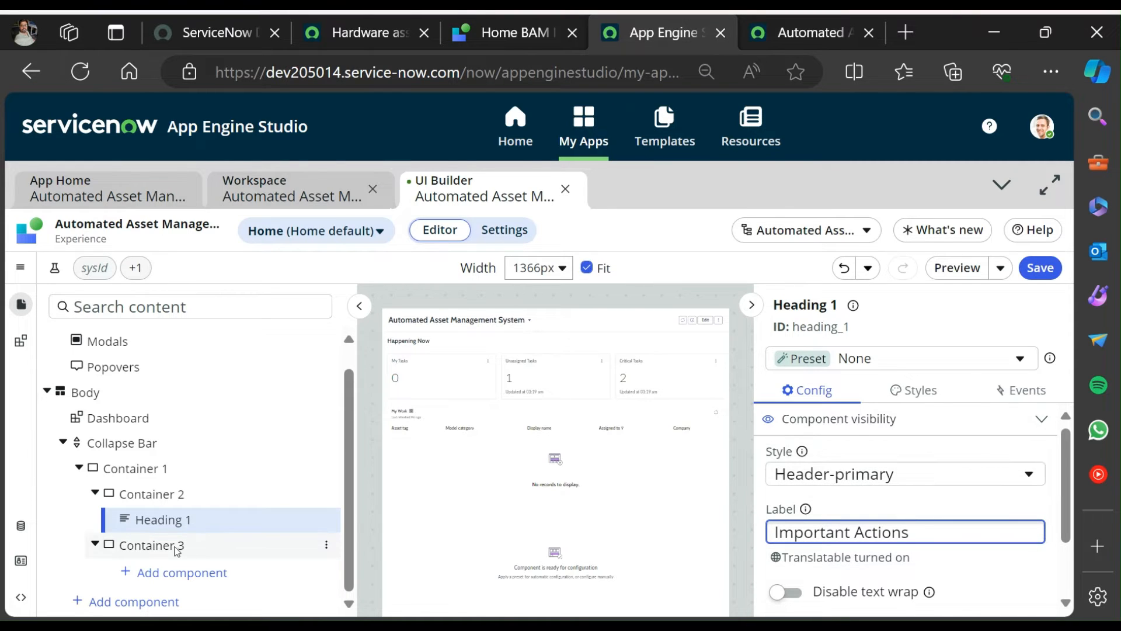
left_click(182, 527)
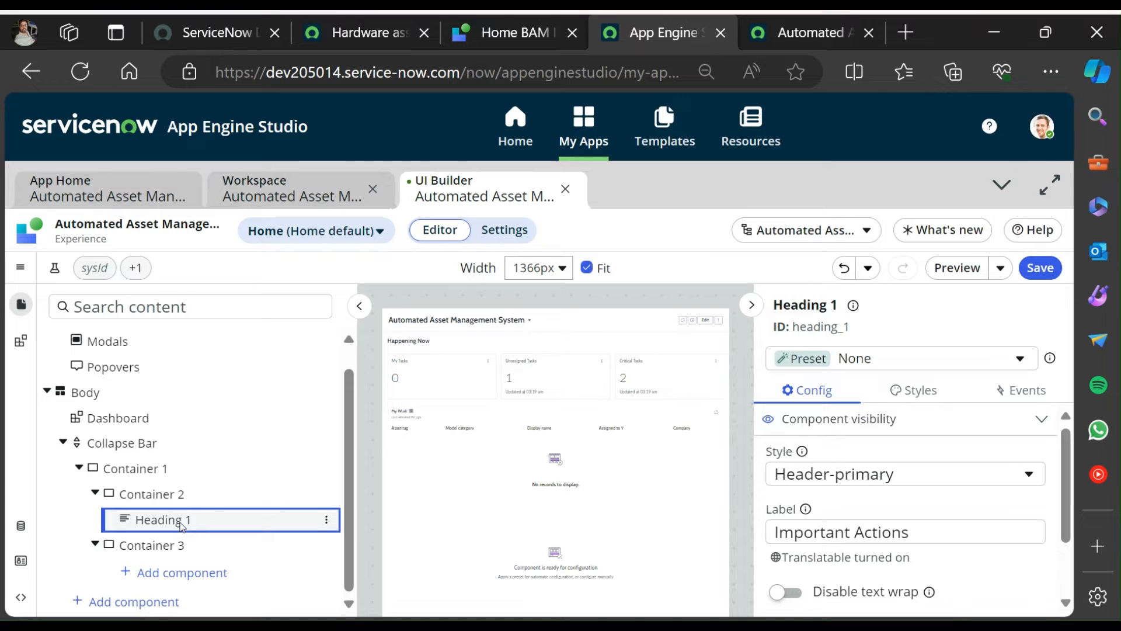
Examine the Important Actions Count component in Home BAM, compare it with the live Hardware asset overview page, and return to App Engine Studio.
left_click(508, 34)
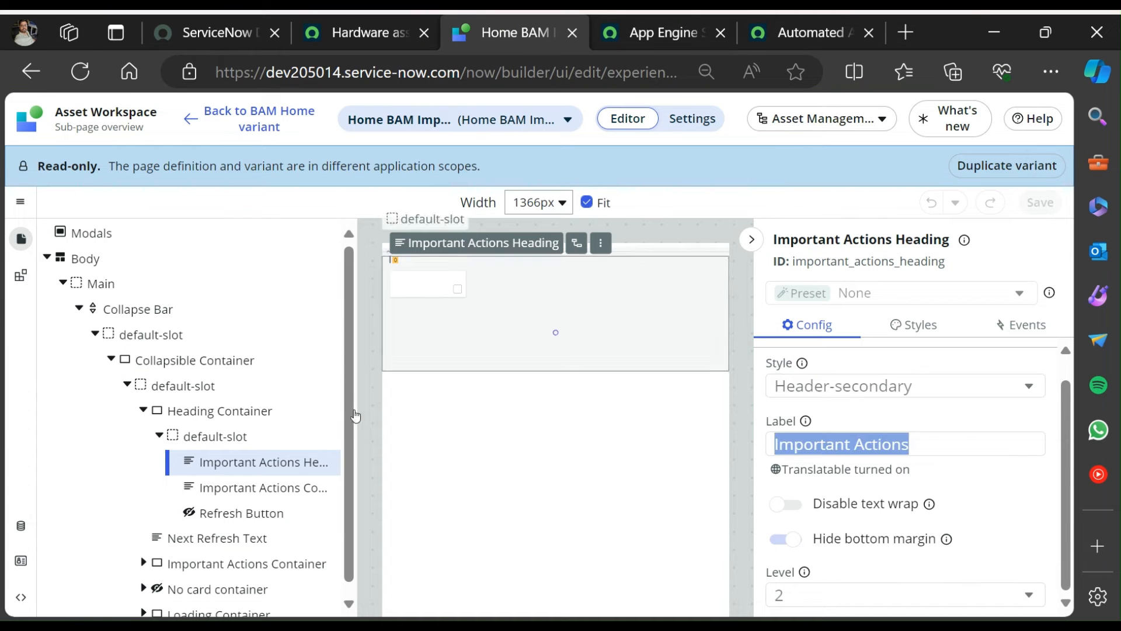
left_click(288, 492)
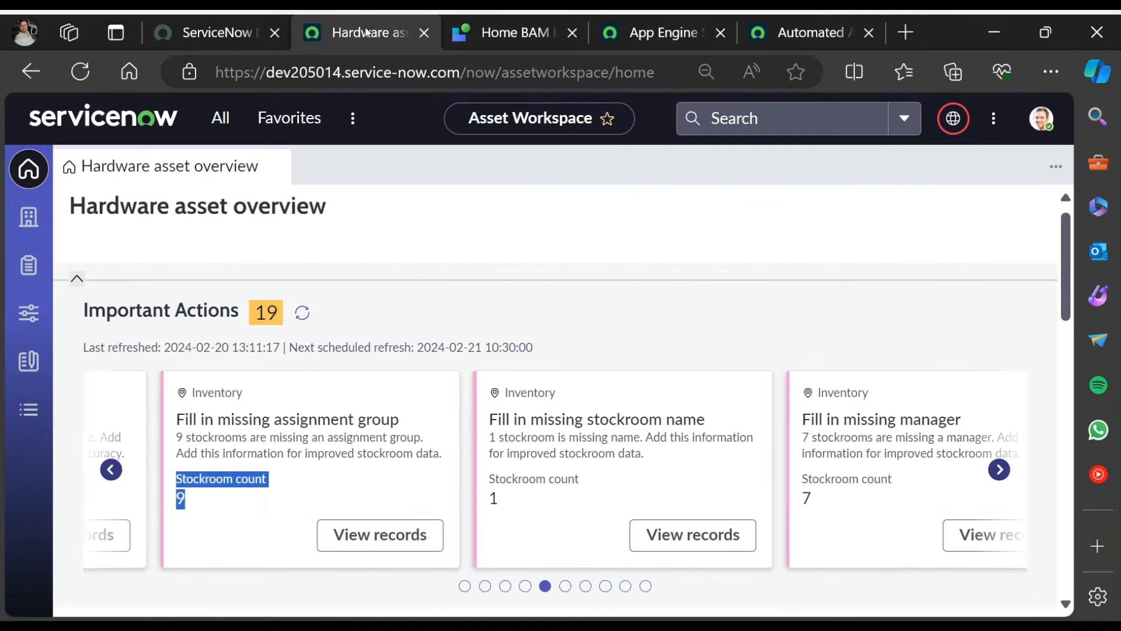
left_click(367, 33)
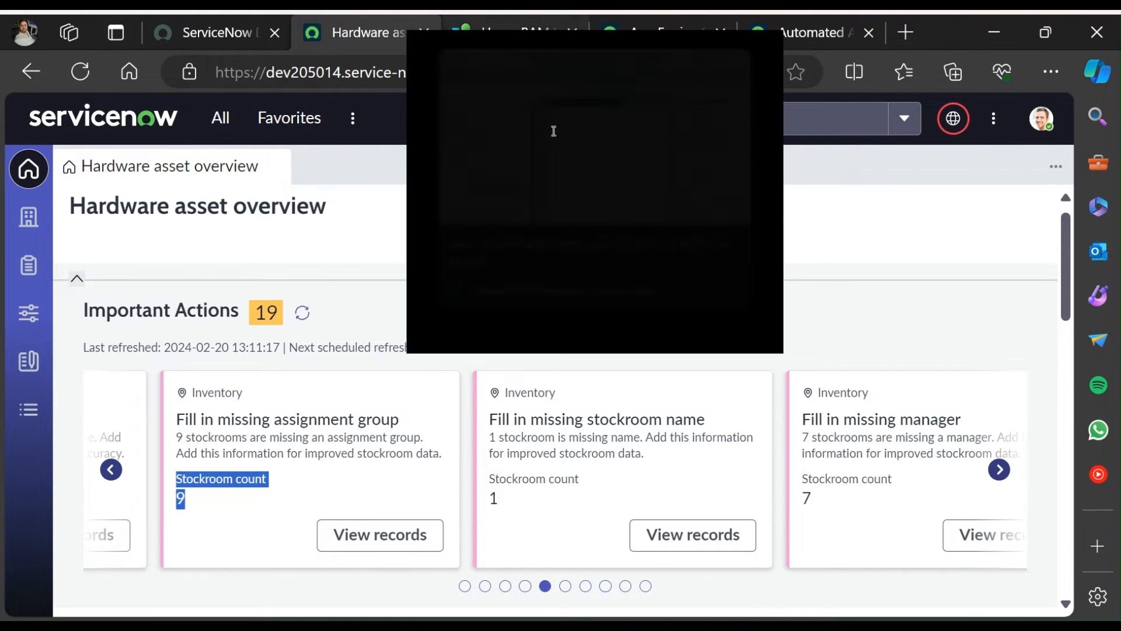
left_click(515, 31)
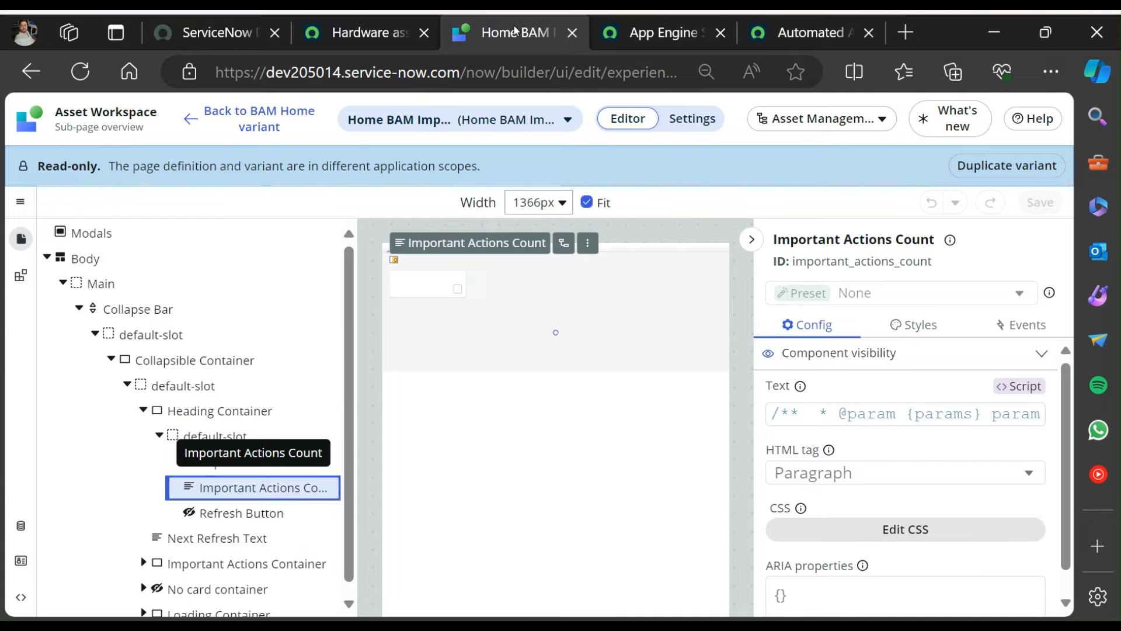
left_click(346, 27)
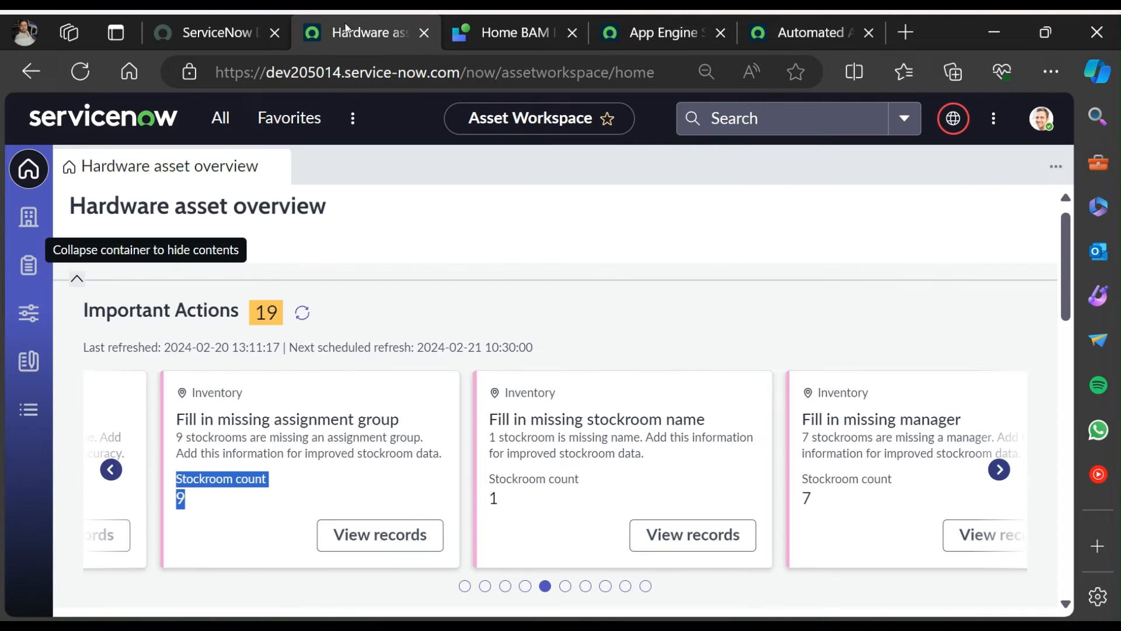
left_click(525, 30)
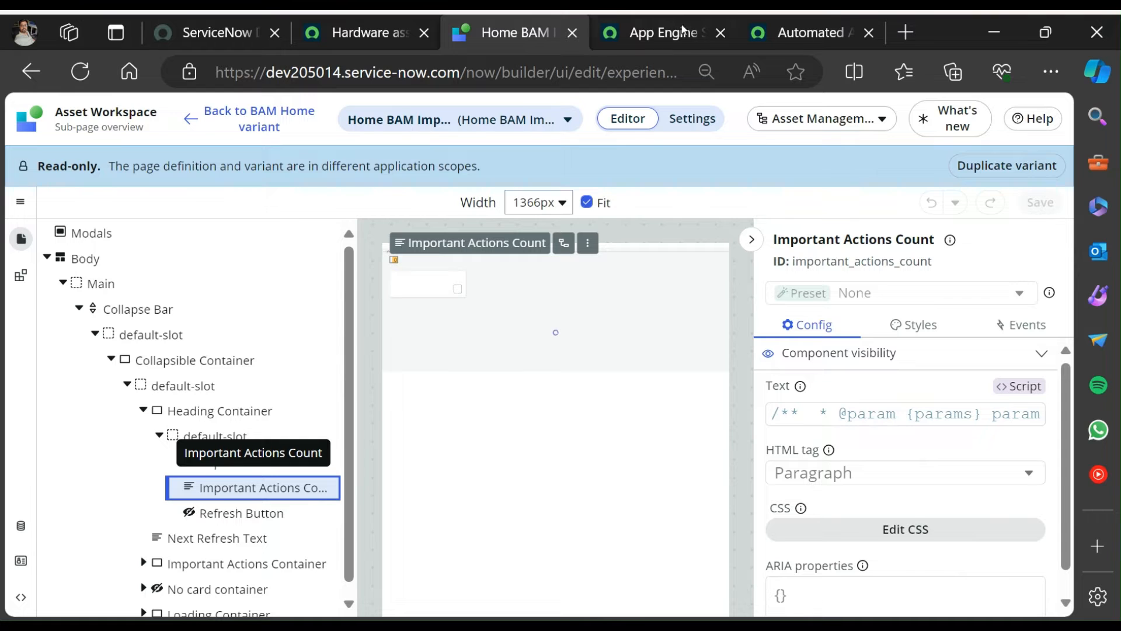
left_click(656, 26)
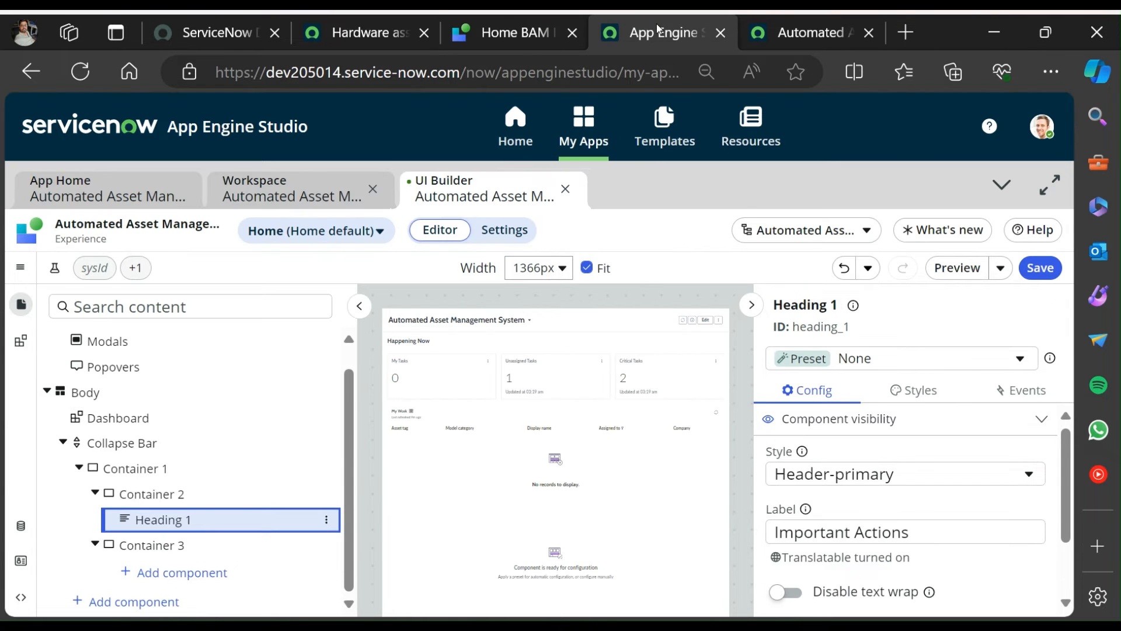
Duplicate Heading 1 within Container 2 and set the duplicate's label to 19.
left_click(326, 520)
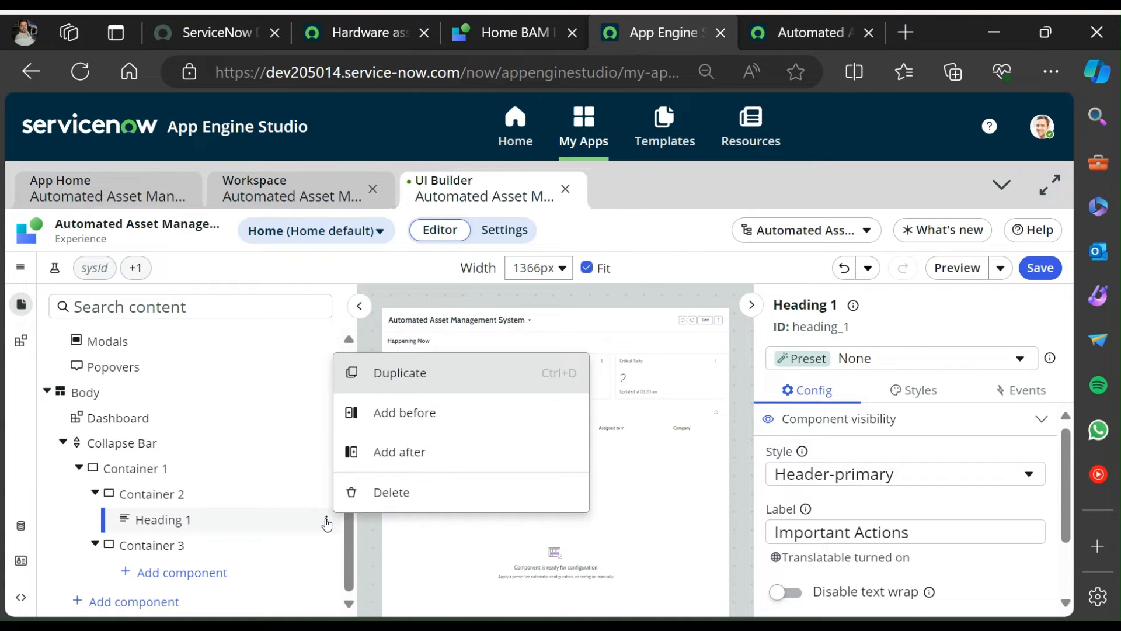
left_click(417, 374)
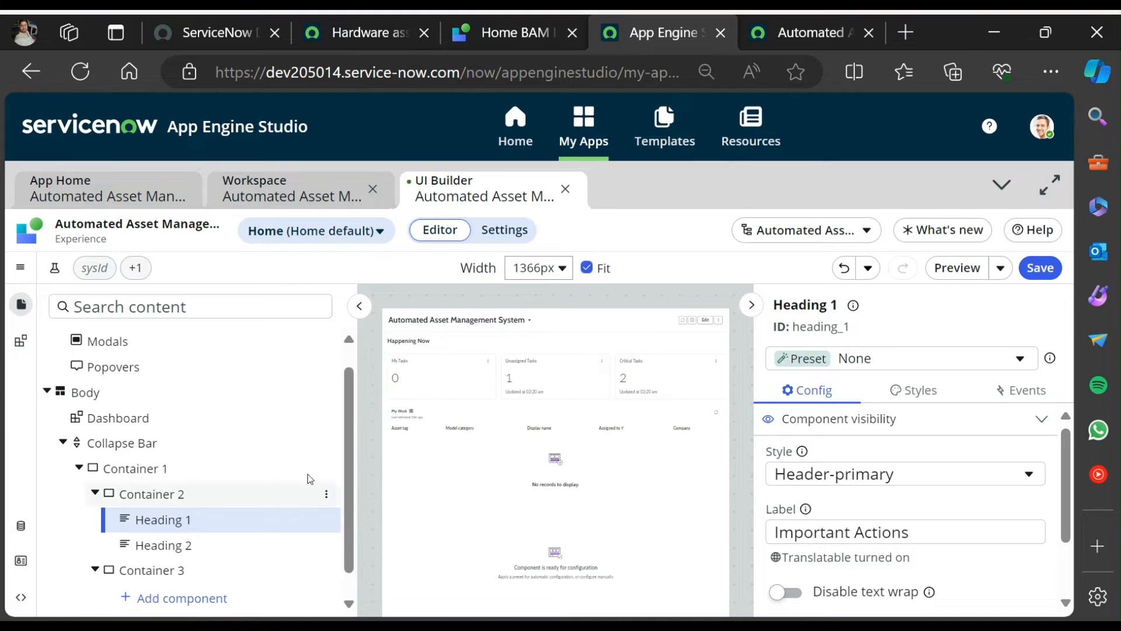
left_click(194, 542)
left_click(916, 532)
left_click_drag(917, 532, 744, 534)
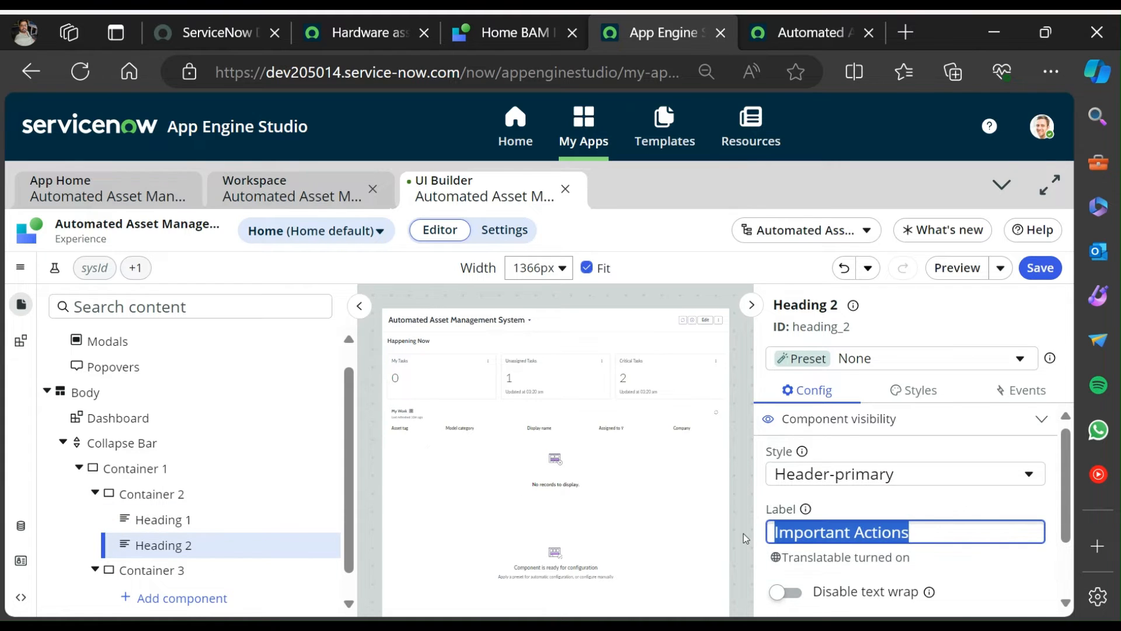
type("19")
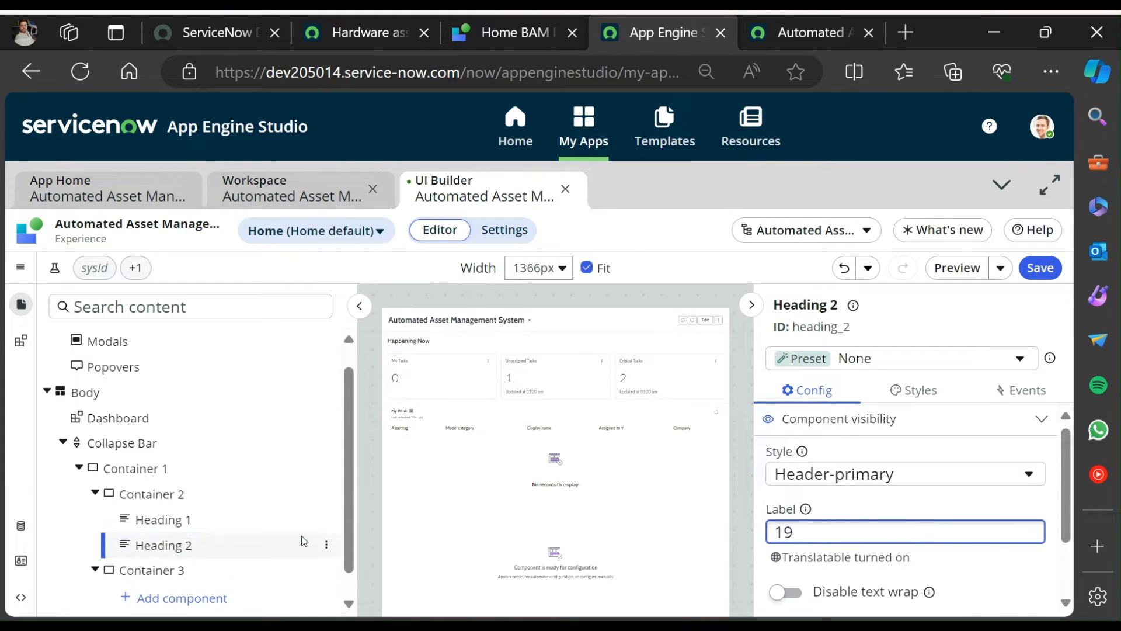
Check the Refresh Button's configuration in the Home BAM page's Heading Container, and return to App Engine Studio.
left_click(478, 35)
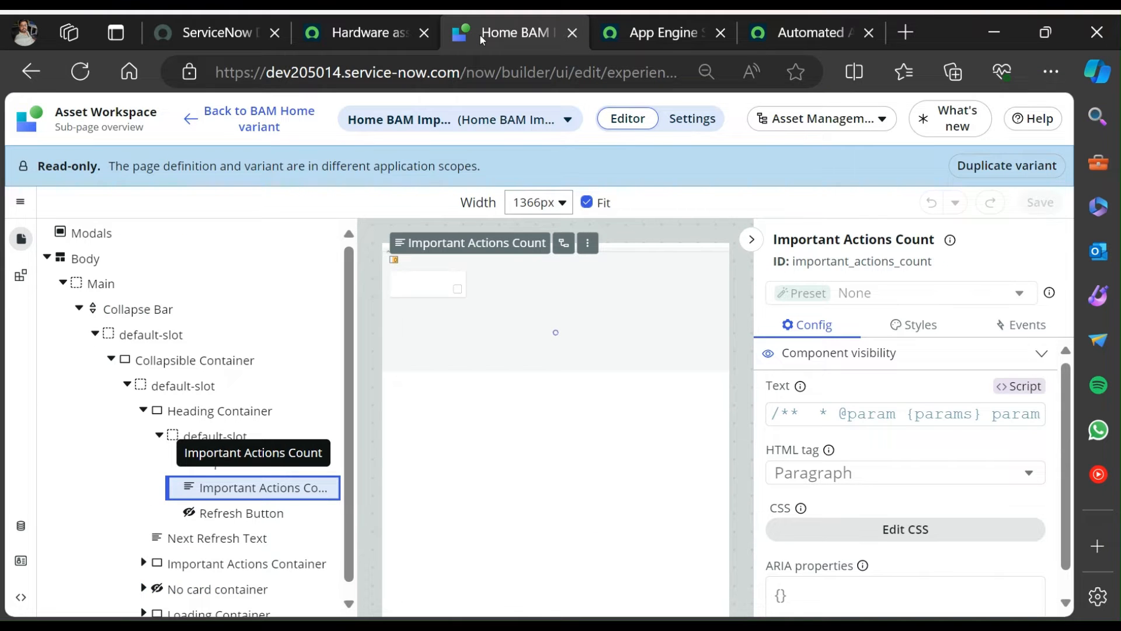
left_click(281, 513)
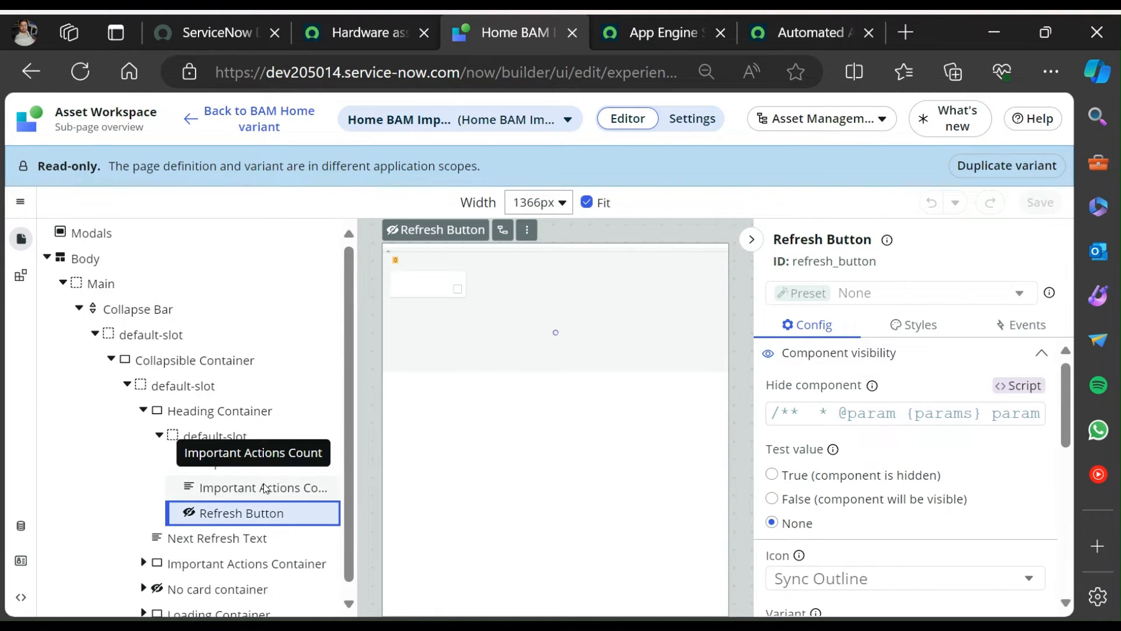
left_click(643, 32)
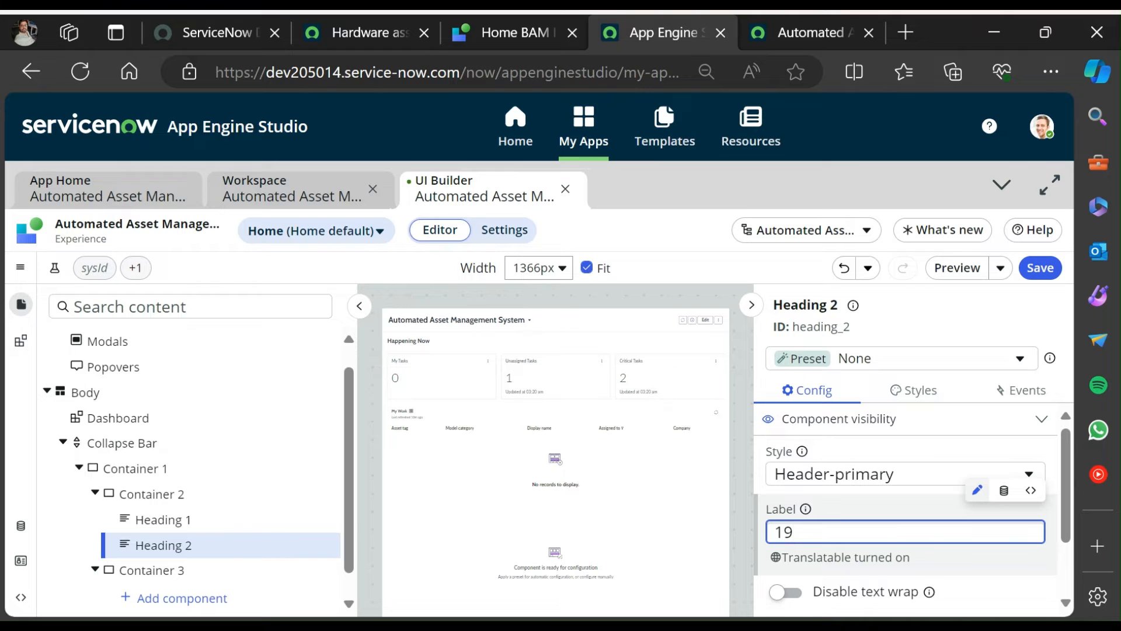
Add a Button component after Heading 2 in Container 2 and select it.
left_click(214, 549)
left_click(326, 546)
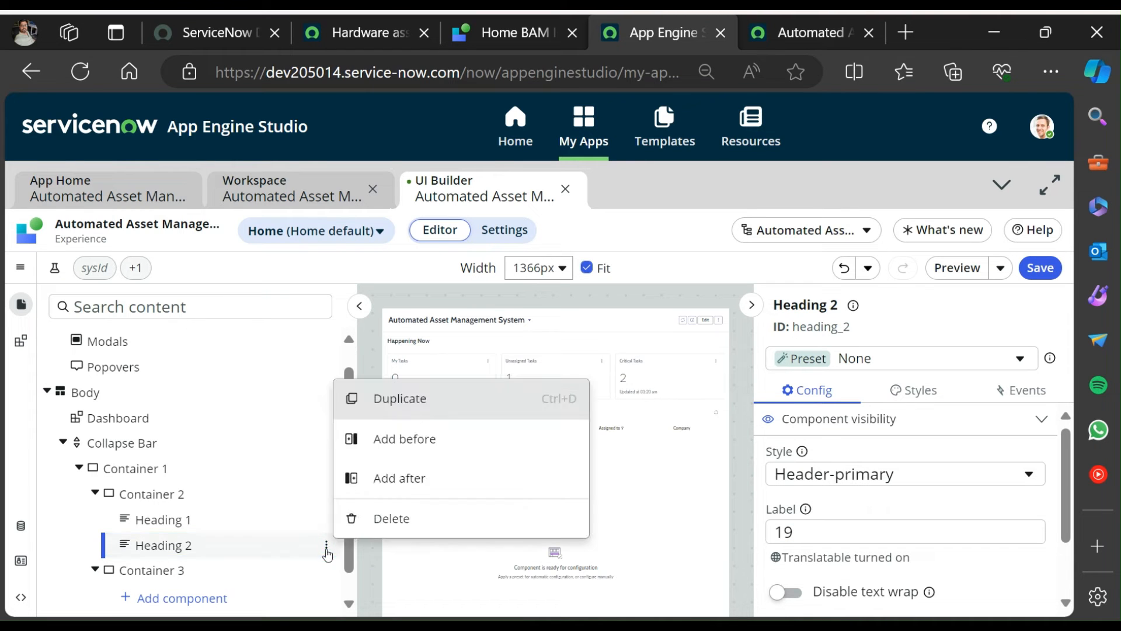
left_click(413, 482)
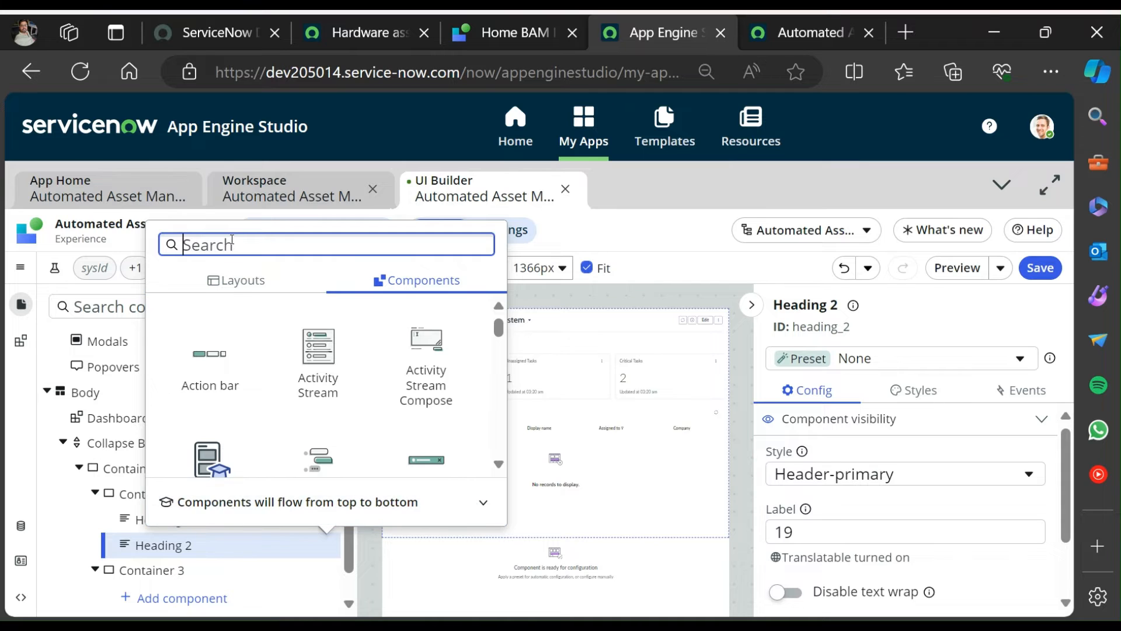
type("butt")
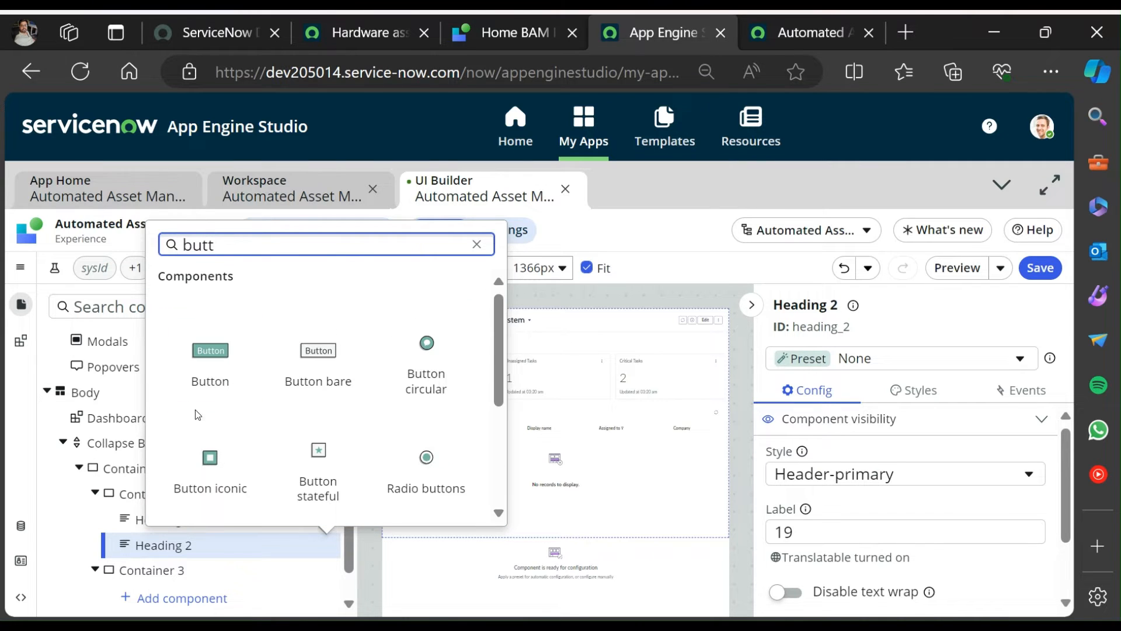
left_click(212, 380)
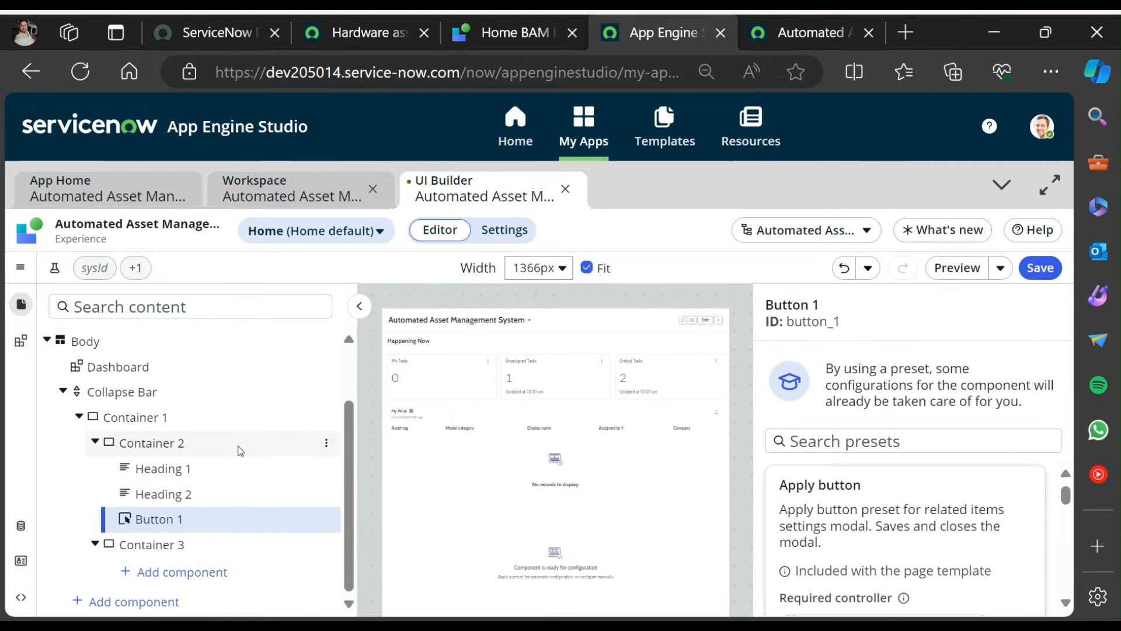
left_click(184, 519)
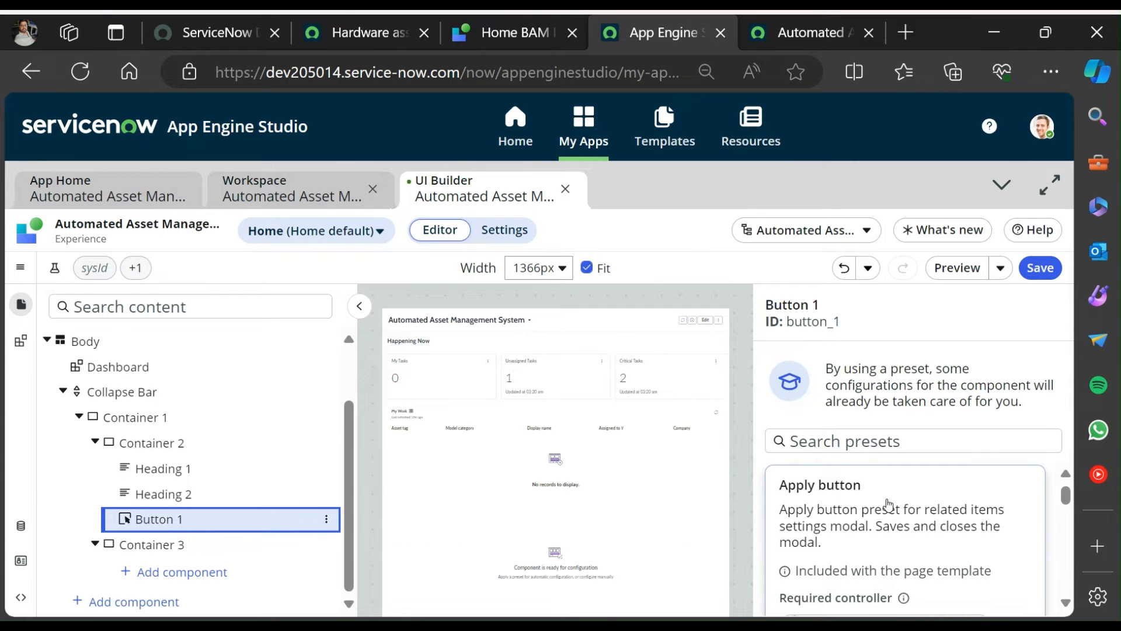
Set Button 1's preset to None so that it is configured manually.
scroll(964, 477, "down", 5)
scroll(964, 514, "down", 4)
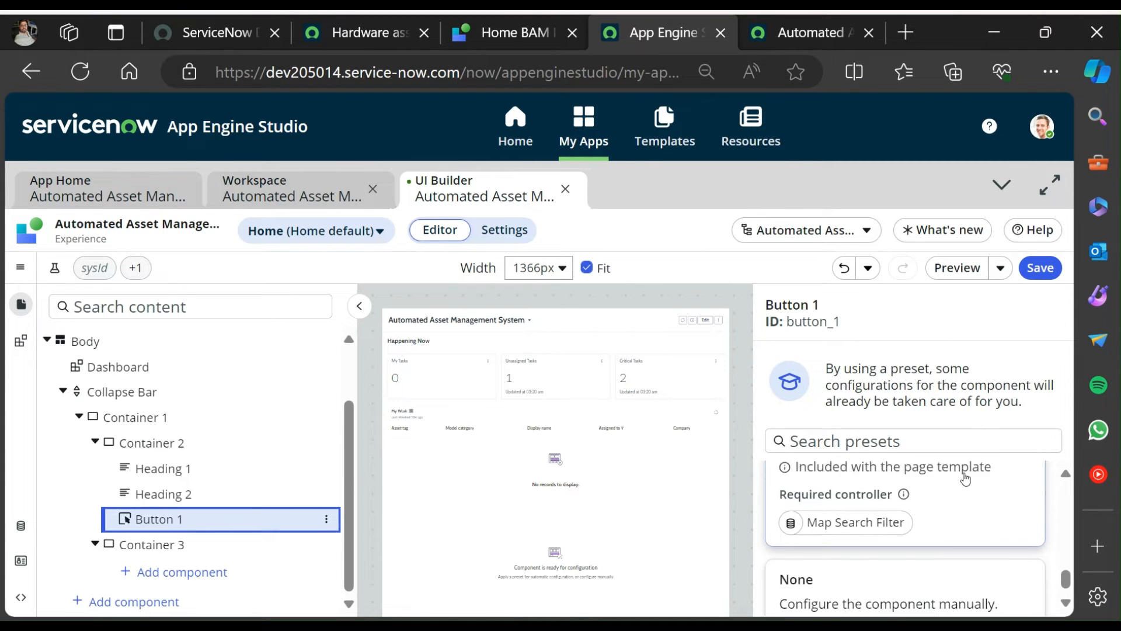
left_click(888, 586)
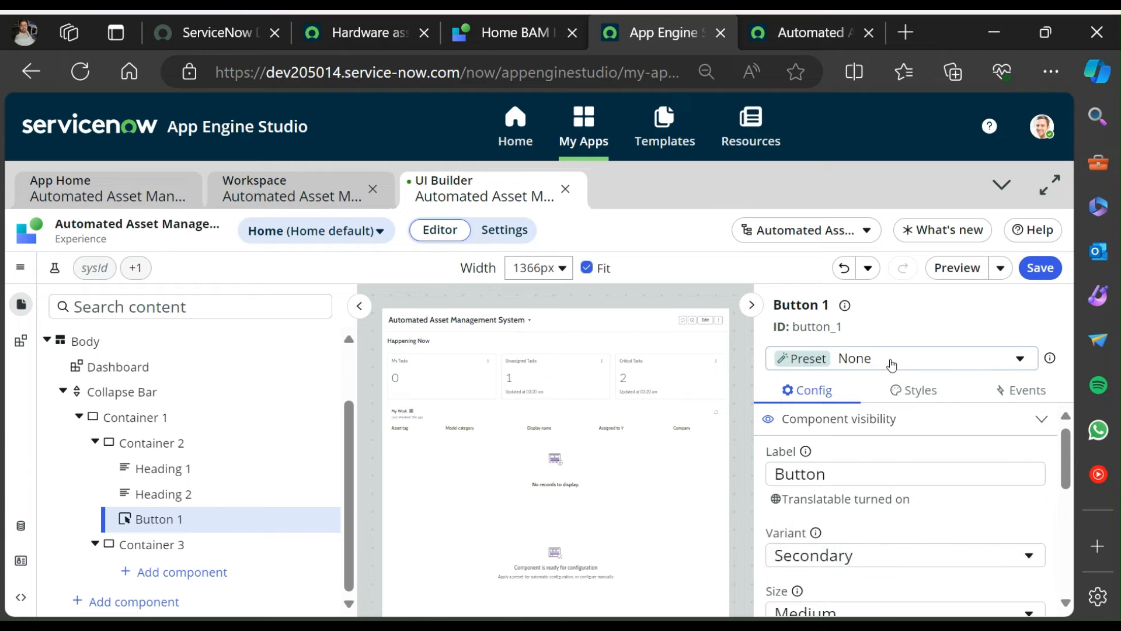
Examine the Refresh Button's configuration and styles in Home BAM, compare it with the live Hardware asset overview page, and return to App Engine Studio.
left_click(515, 32)
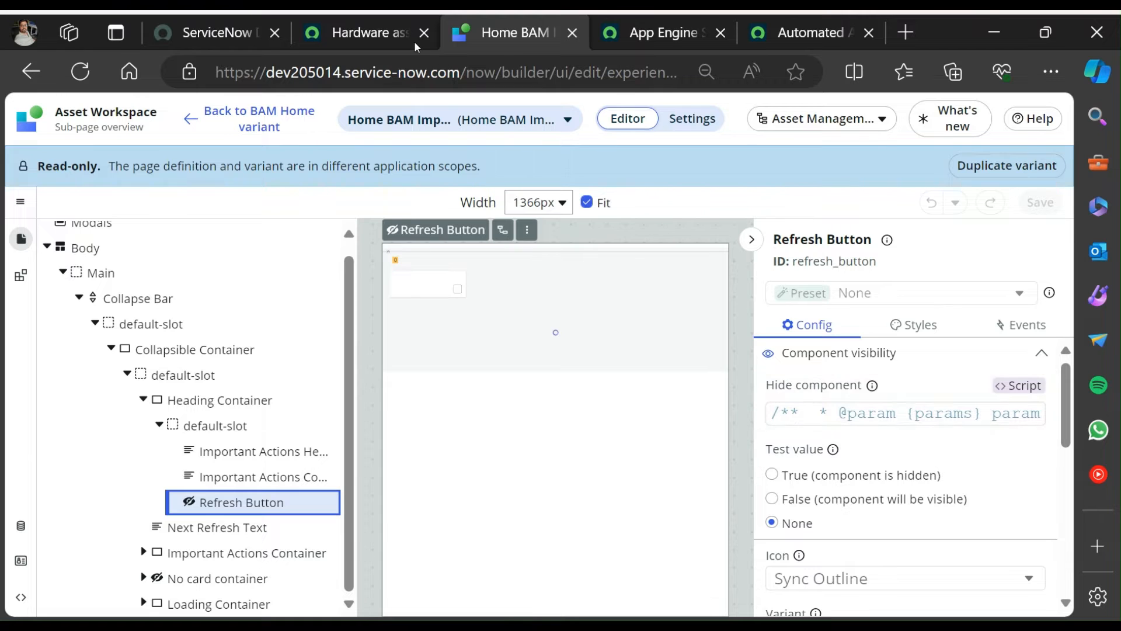
left_click(365, 34)
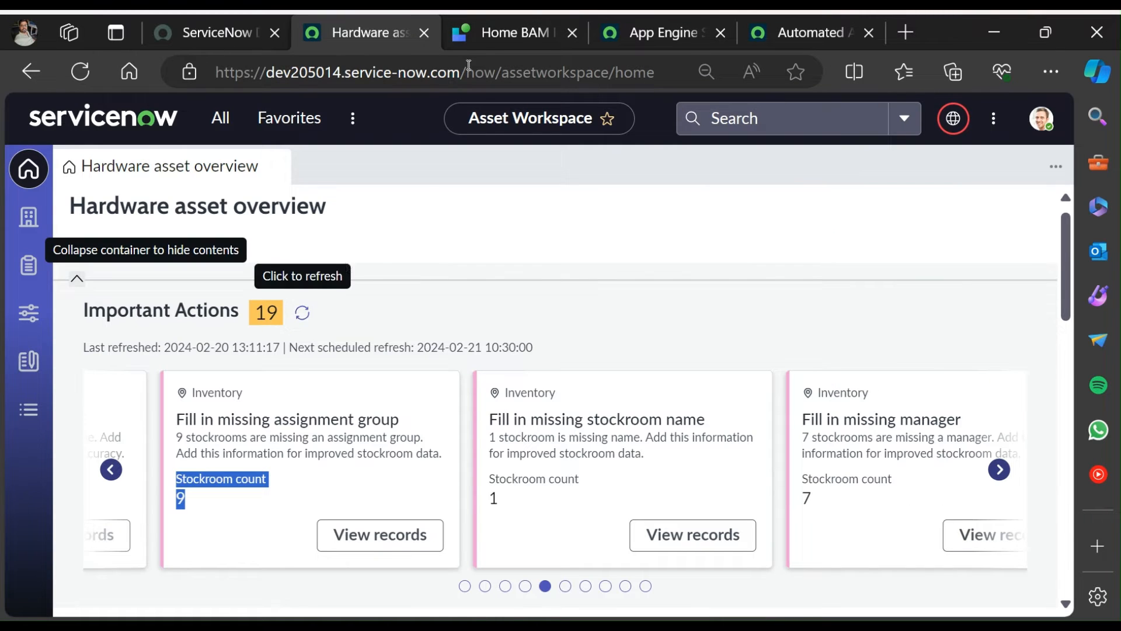
left_click(502, 34)
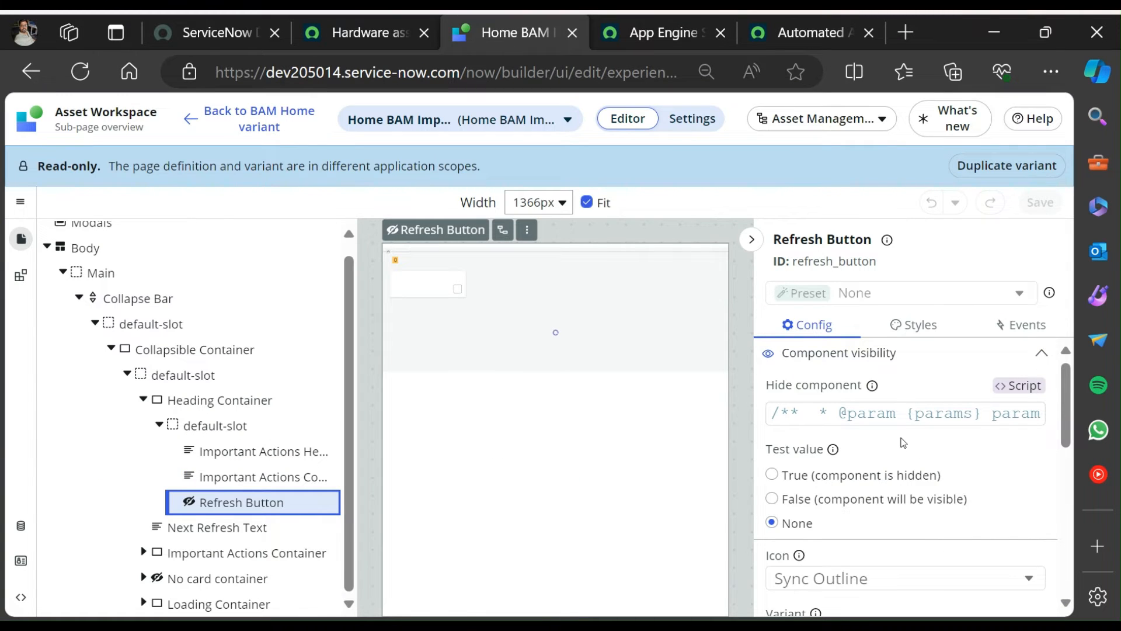
scroll(903, 443, "down", 4)
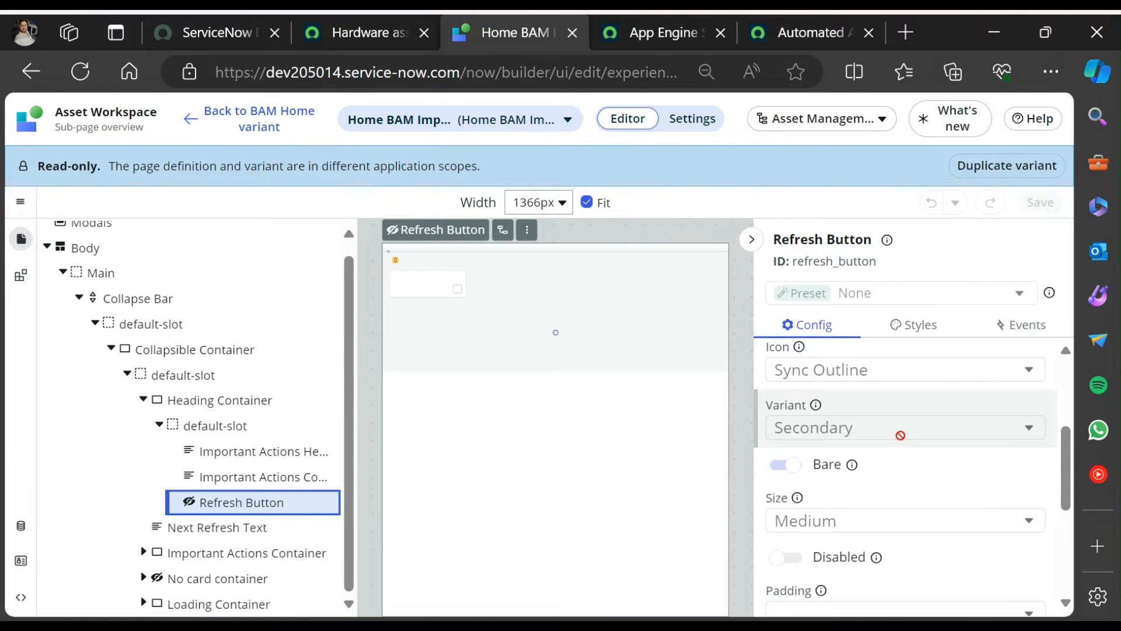
scroll(900, 435, "down", 5)
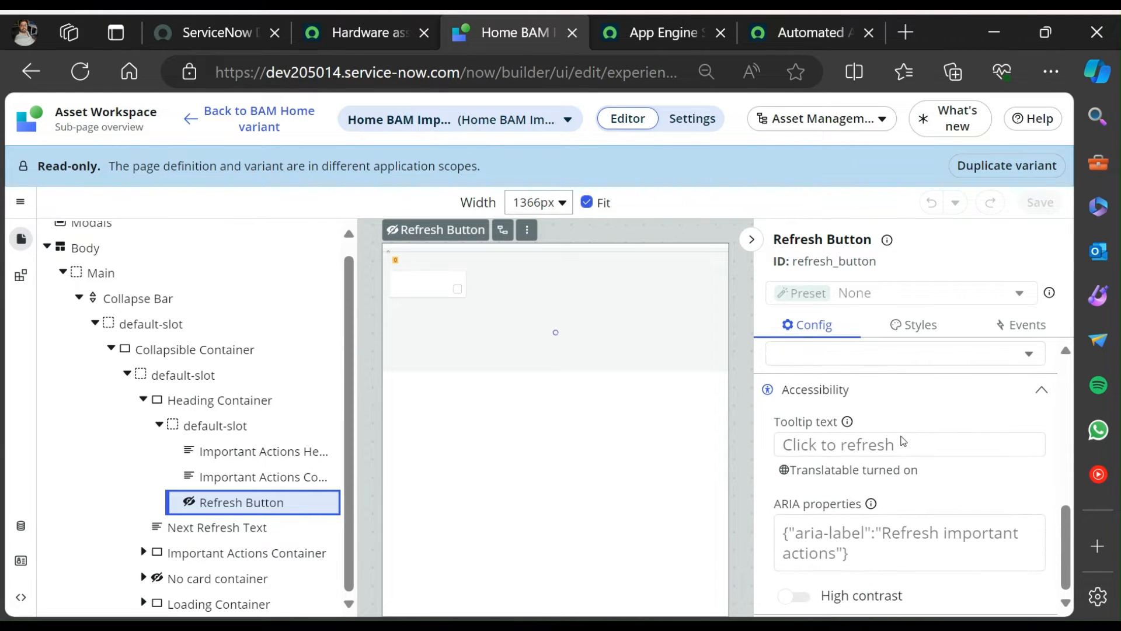
scroll(919, 485, "up", 9)
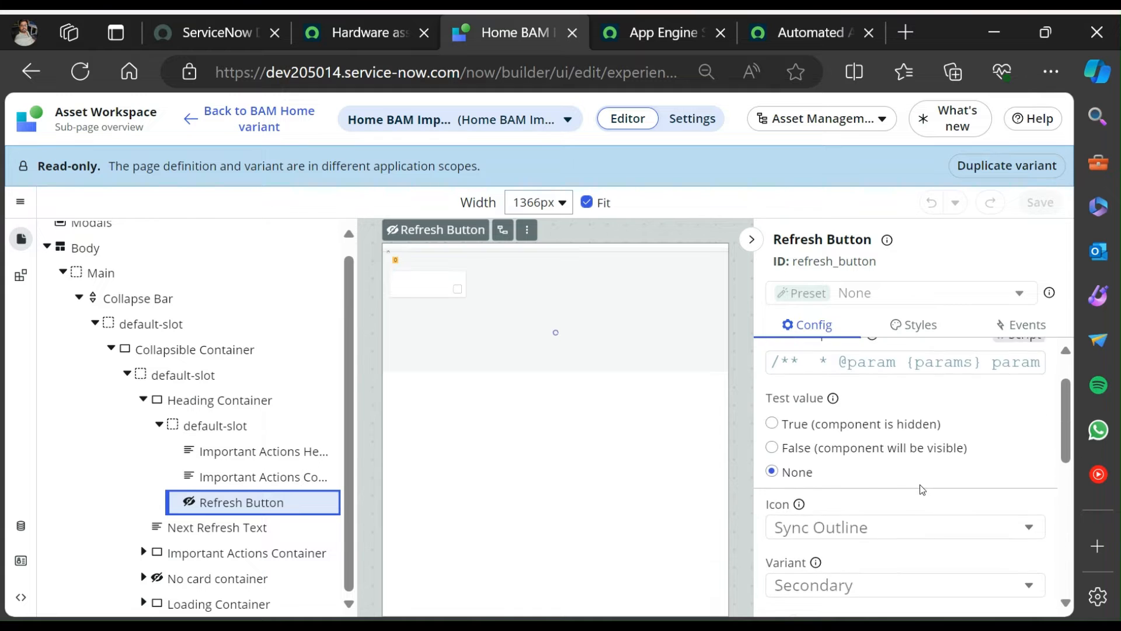
left_click(966, 332)
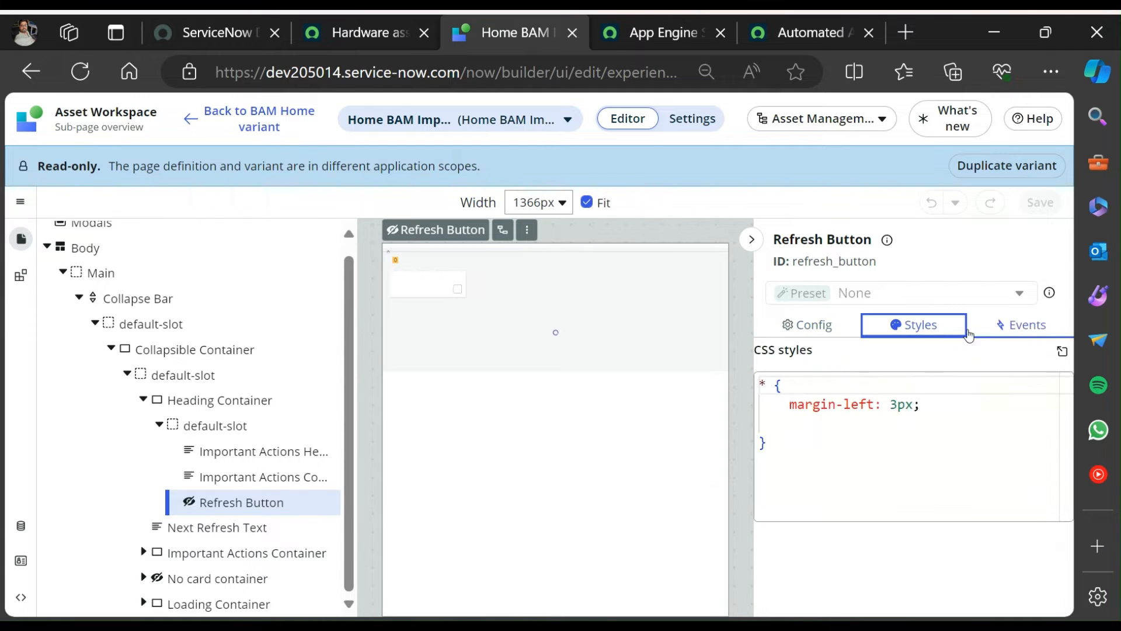
left_click(815, 325)
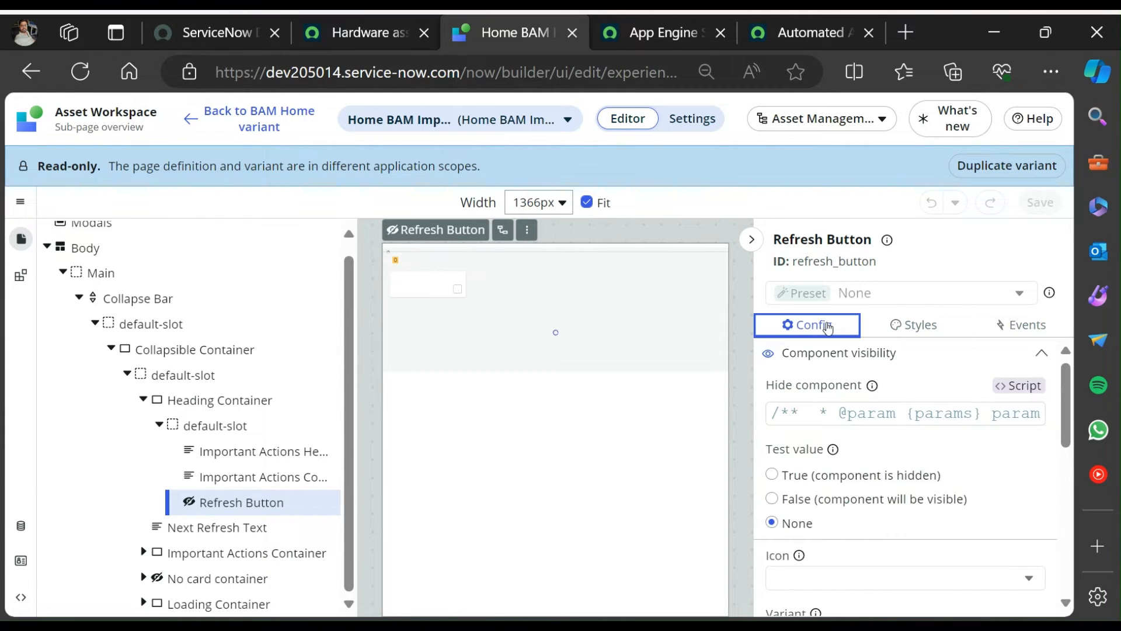
scroll(879, 534, "down", 4)
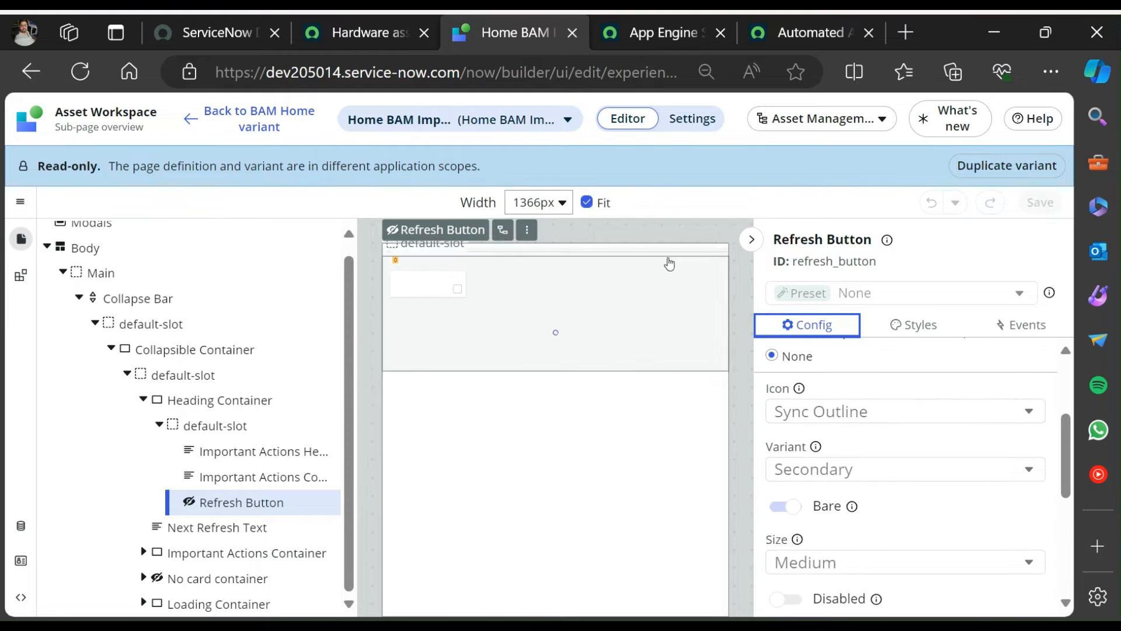
left_click(648, 36)
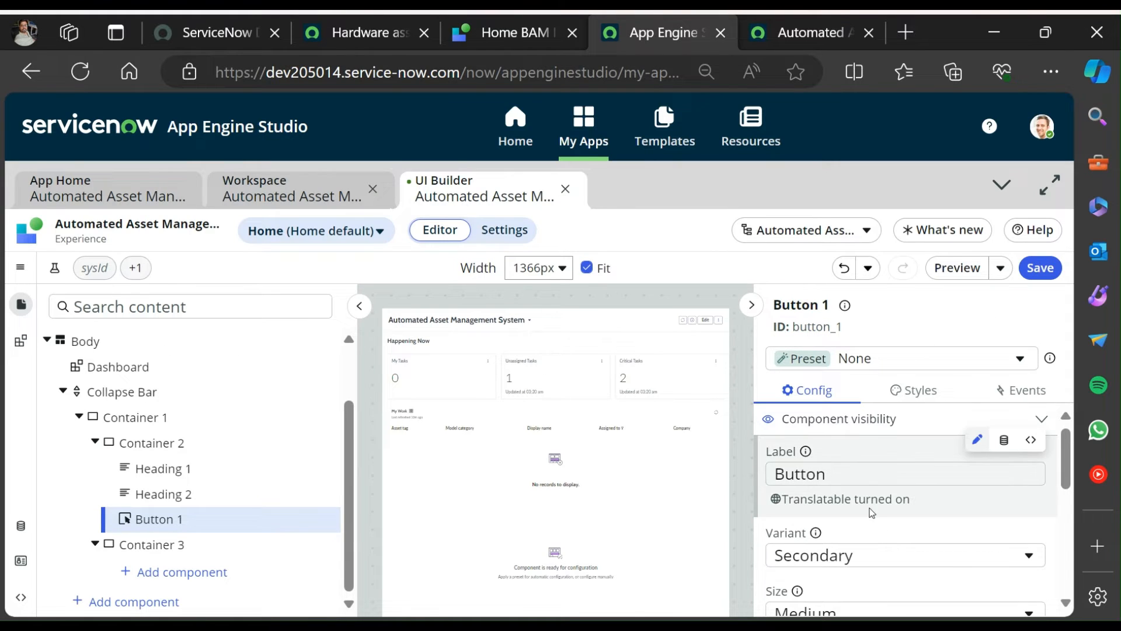
Recheck the Refresh Button's icon, variant, bare and size settings in Home BAM, and return to Button 1 in App Engine Studio.
left_click(842, 470)
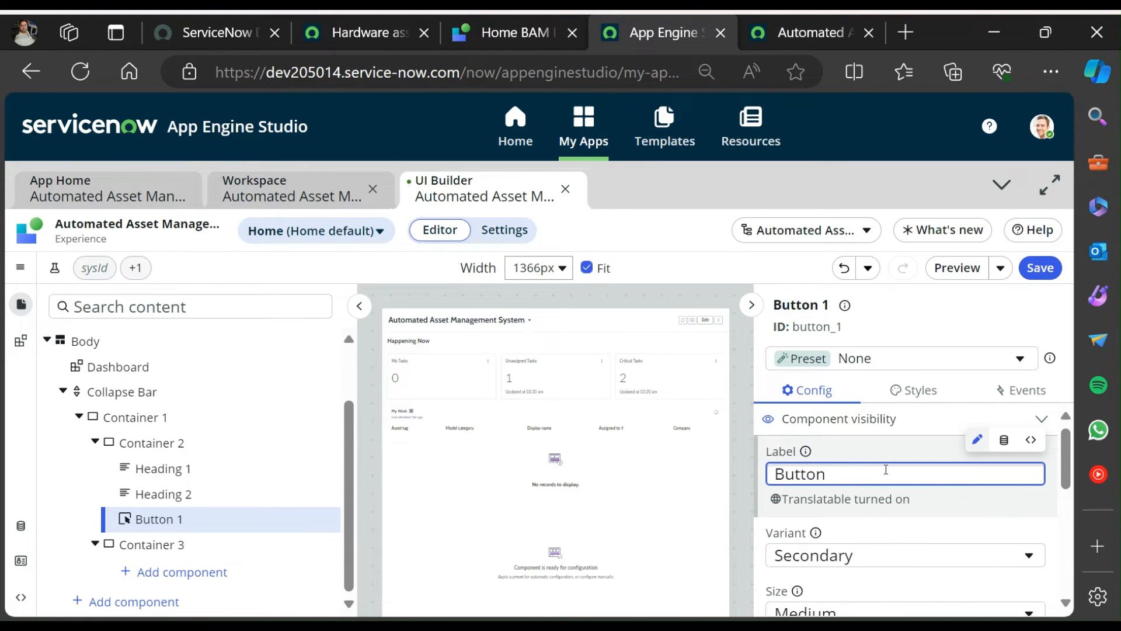
left_click(493, 23)
scroll(884, 438, "up", 3)
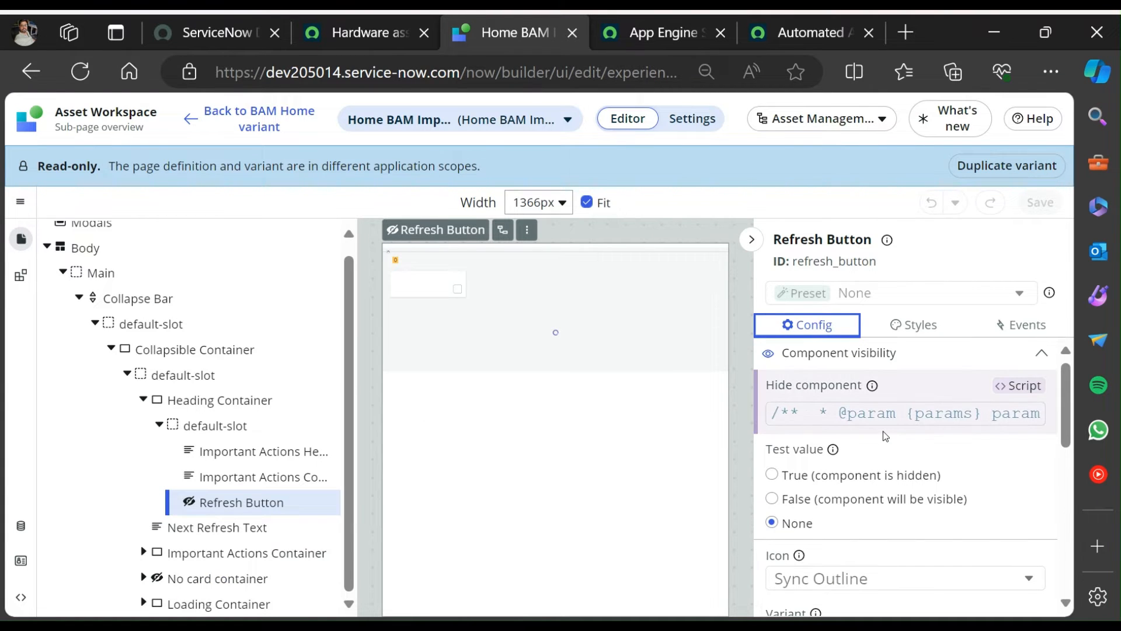
scroll(883, 431, "down", 1)
scroll(883, 431, "up", 1)
scroll(883, 431, "down", 5)
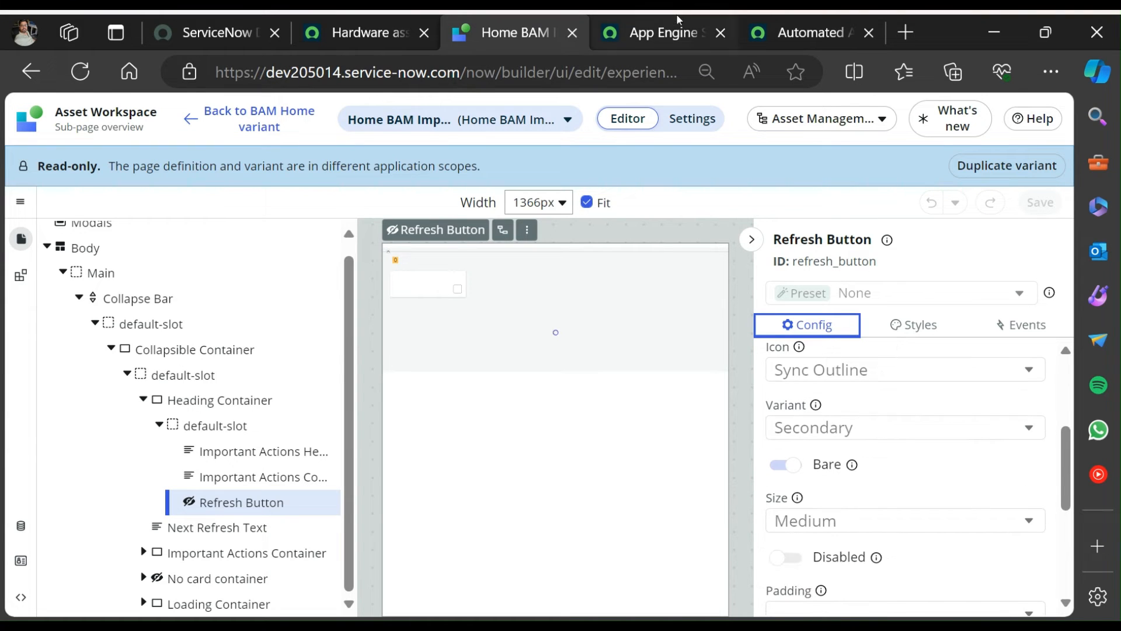
mouse_move(658, 32)
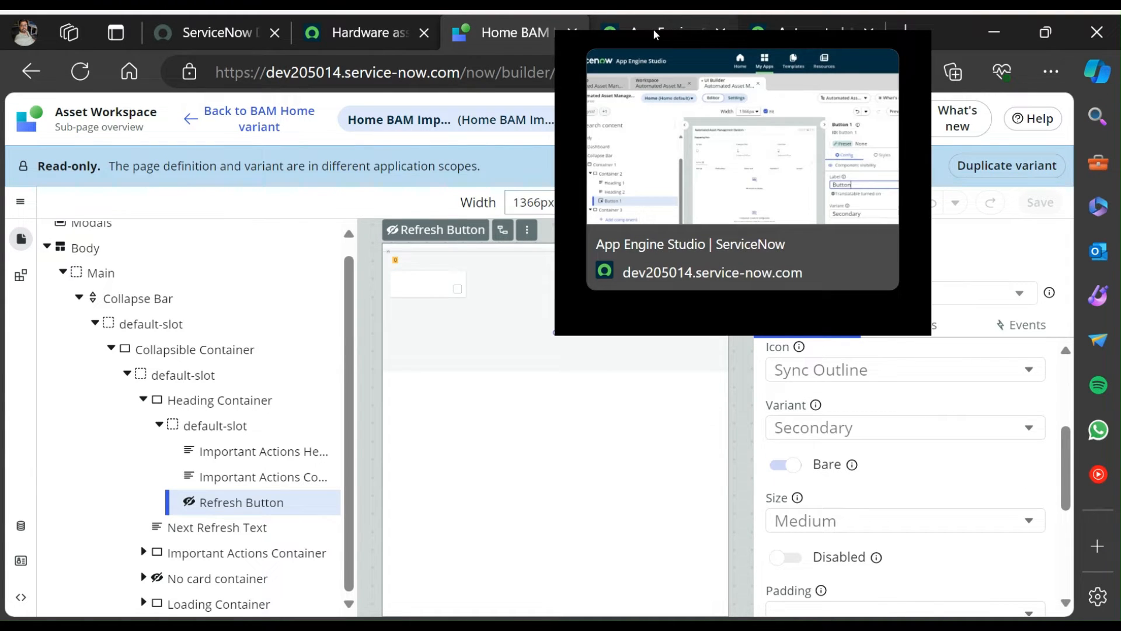
left_click(653, 29)
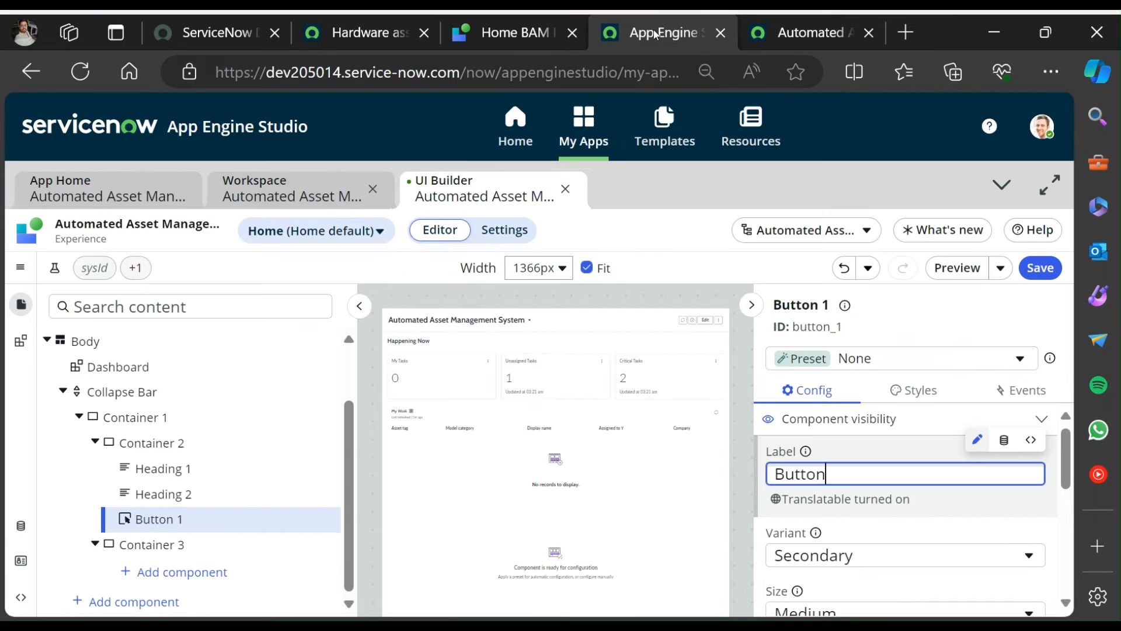
Examine Button 1's variant, size, icon and accessibility options against the Refresh Button's settings.
scroll(857, 483, "down", 2)
left_click(856, 492)
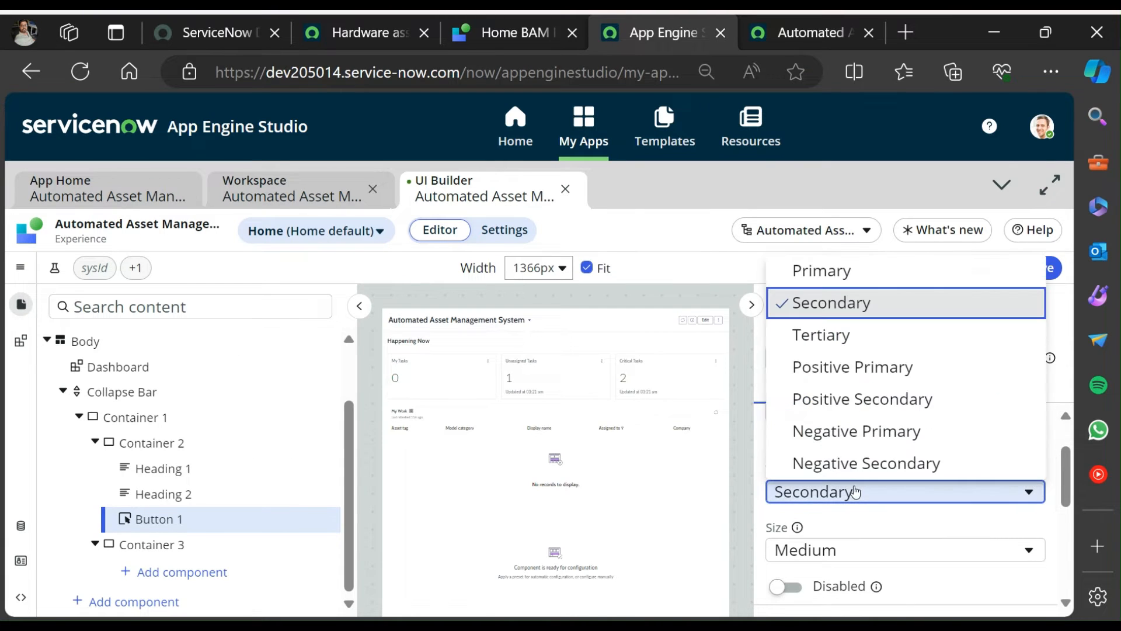
left_click(869, 499)
scroll(871, 501, "down", 3)
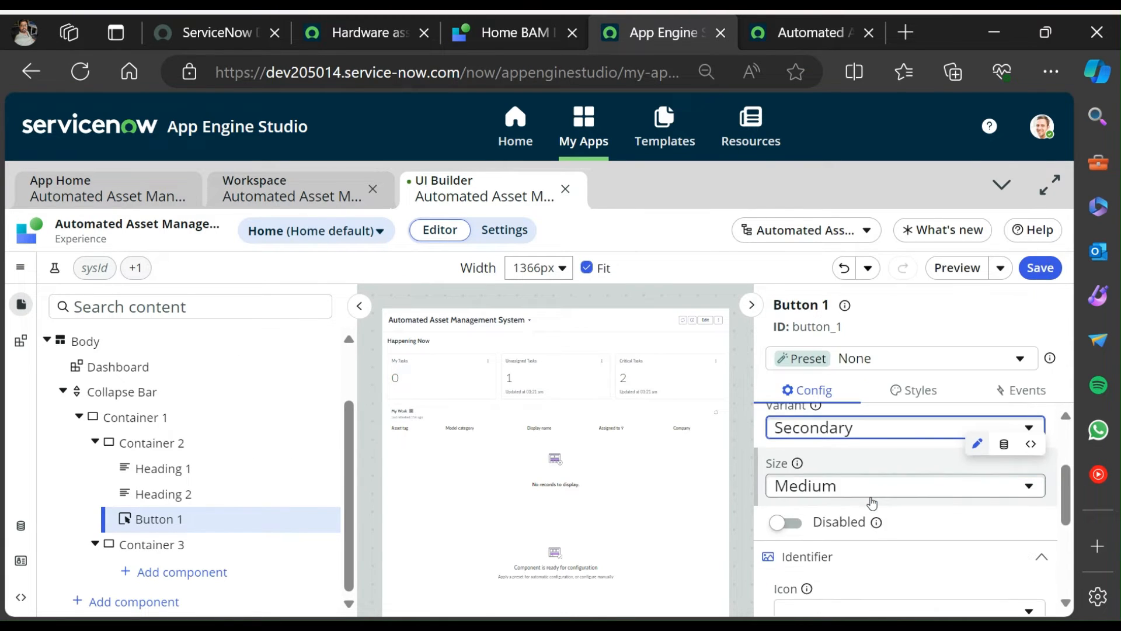
scroll(872, 501, "down", 3)
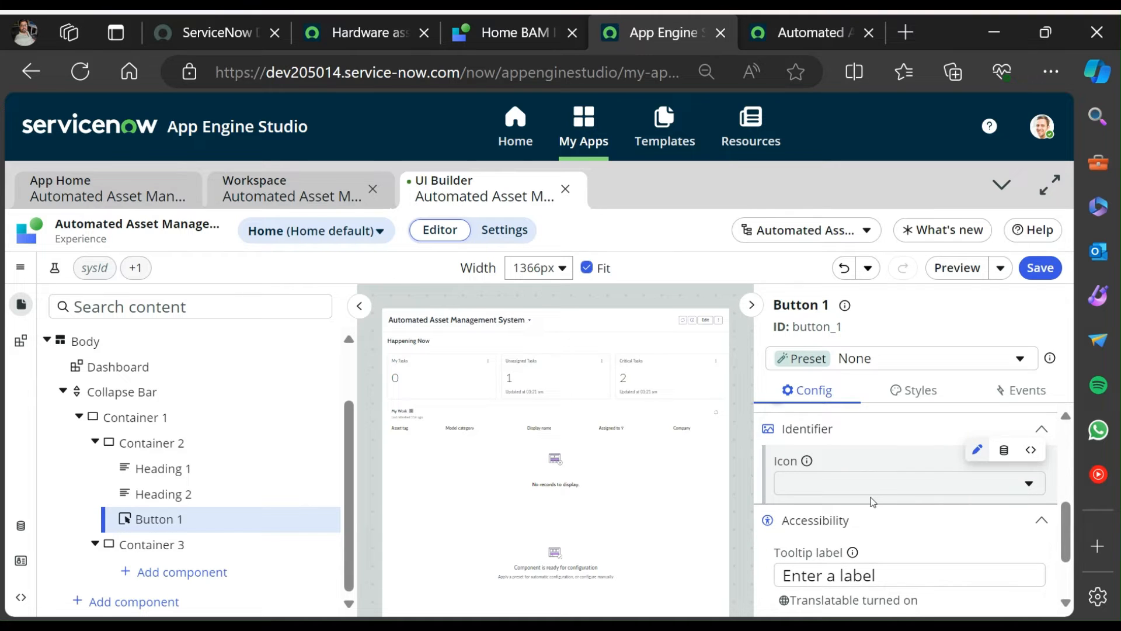
scroll(872, 501, "down", 3)
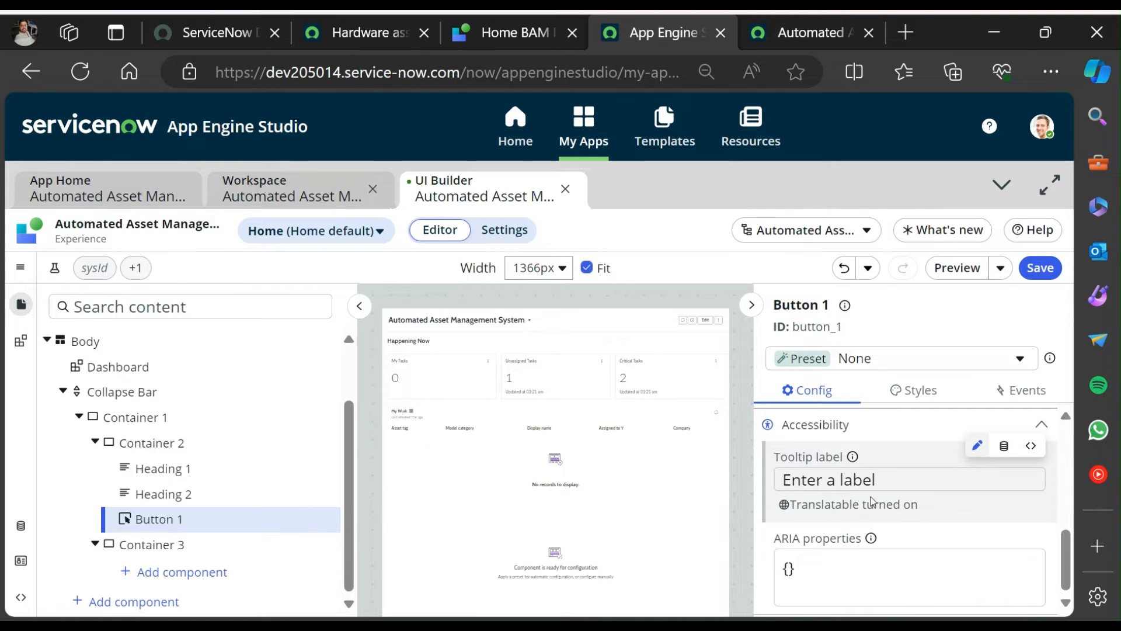
scroll(872, 501, "up", 2)
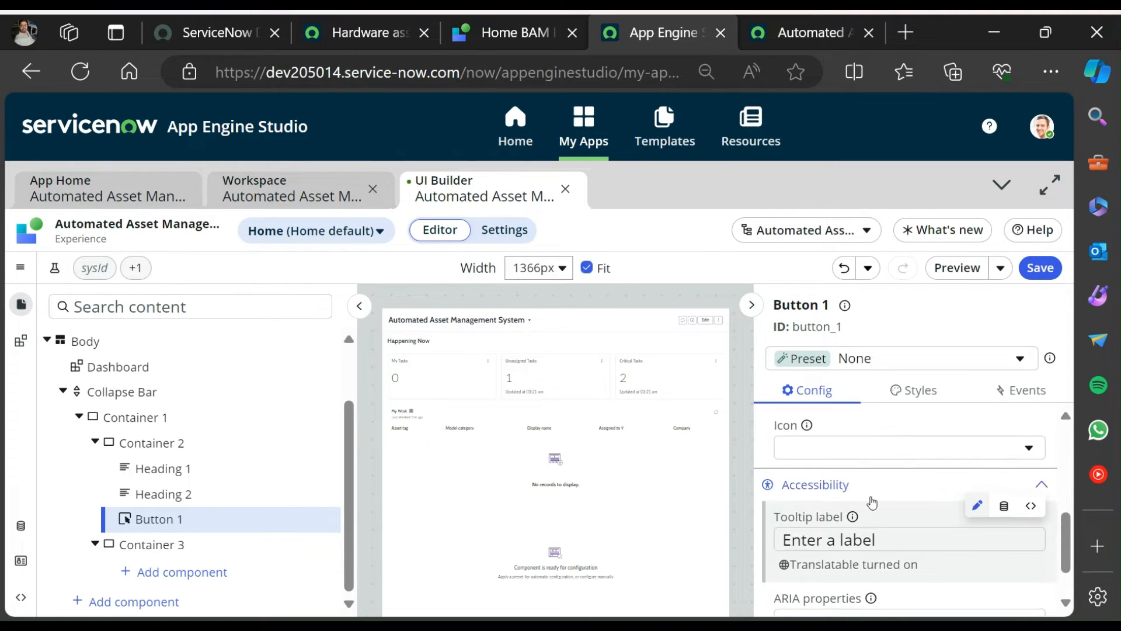
Delete Button 1 from Container 2 and add a Button iconic component after Heading 2 in its place.
right_click(165, 525)
left_click(215, 498)
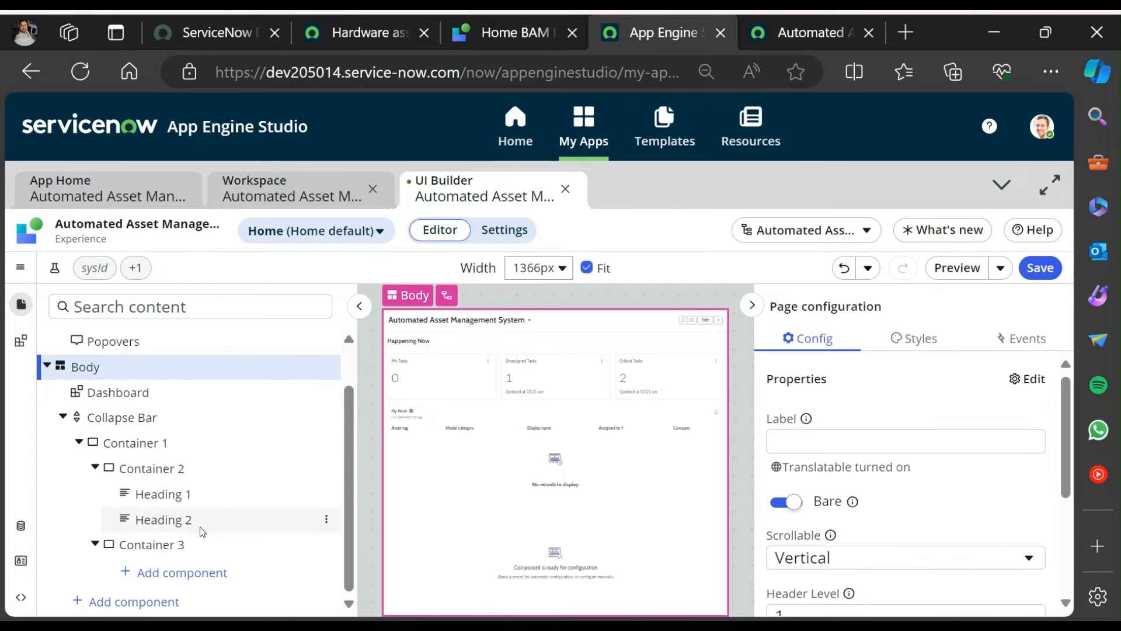
left_click(212, 521)
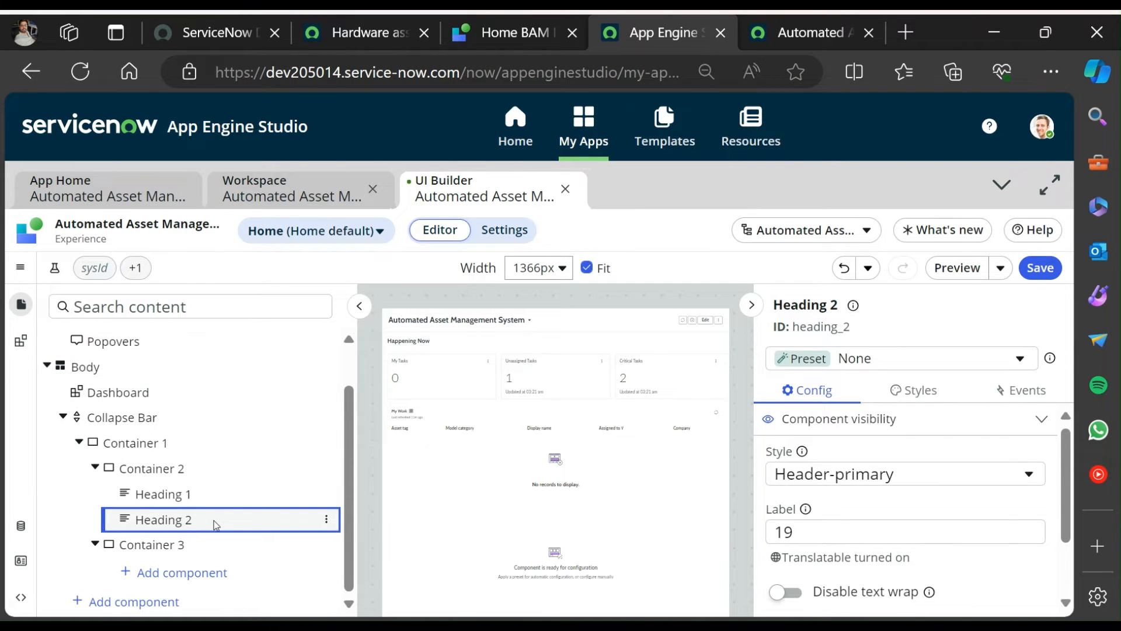
right_click(214, 520)
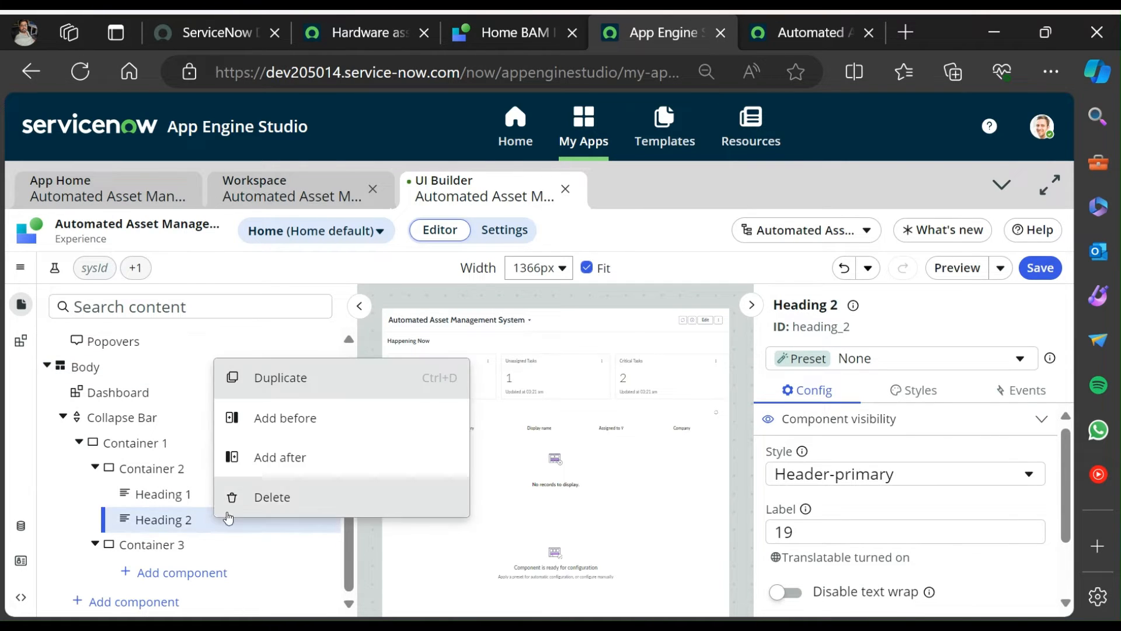
left_click(302, 462)
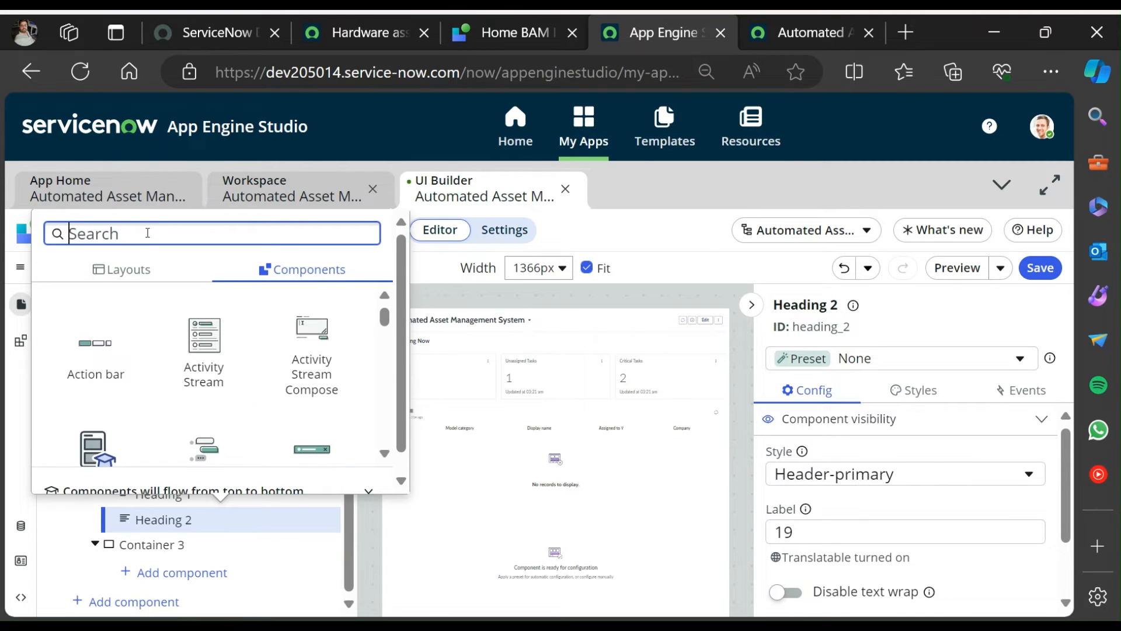
type("icon")
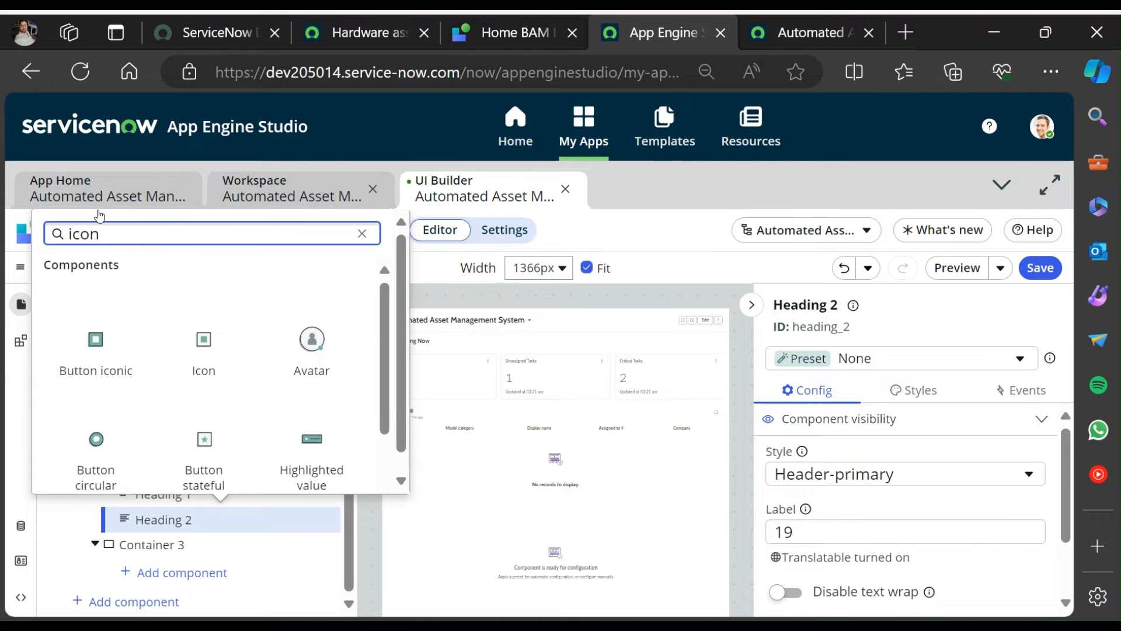
left_click(96, 350)
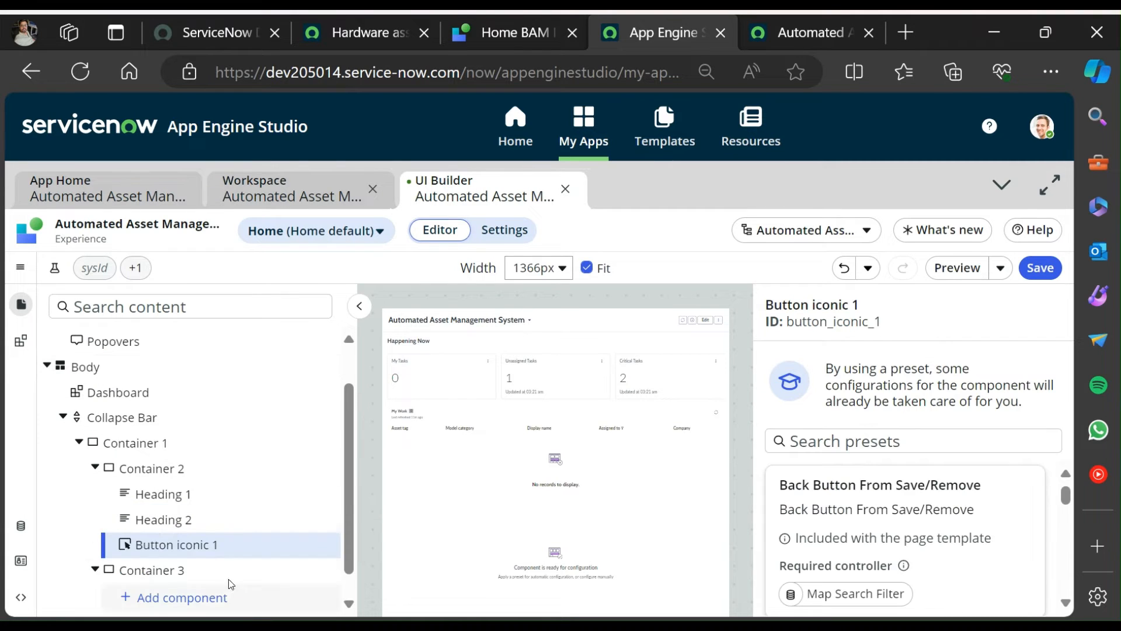
Choose the None preset for Button iconic 1 to configure it manually.
scroll(863, 538, "down", 3)
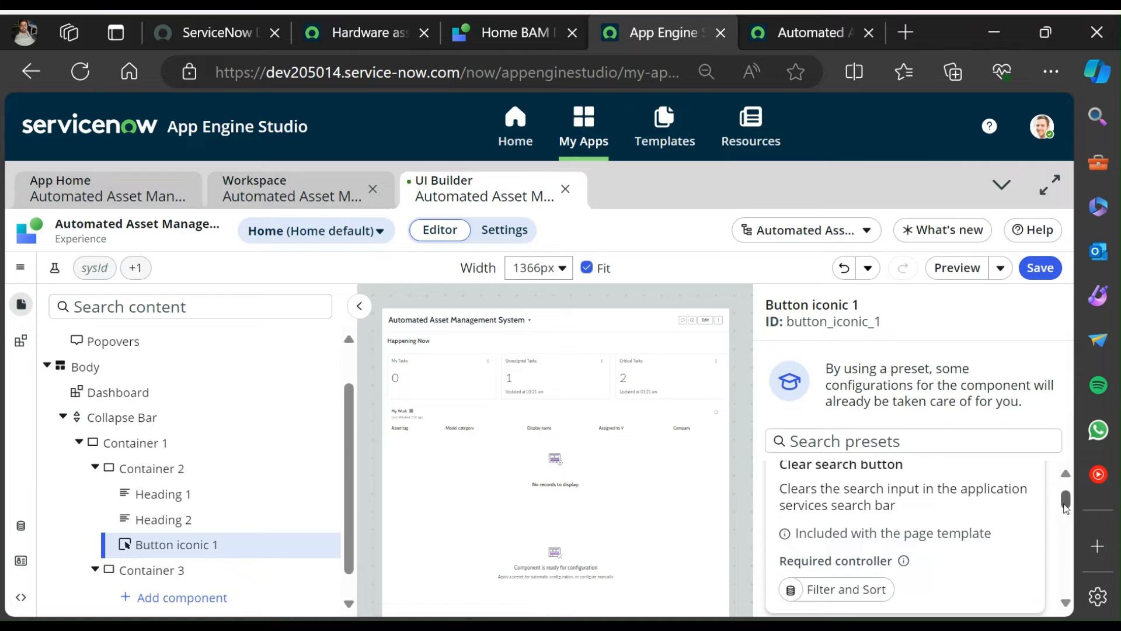
scroll(1066, 508, "down", 3)
left_click(953, 581)
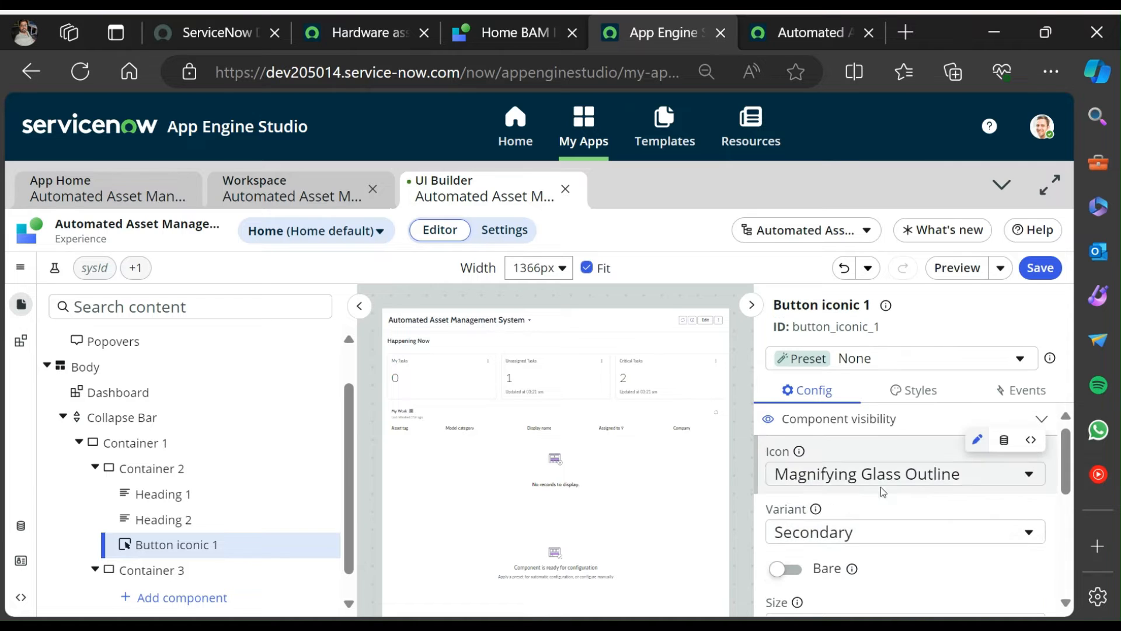
Check the Refresh Button's icon in Home BAM and set Button iconic 1's icon to Sync Outline in App Engine Studio.
left_click(533, 24)
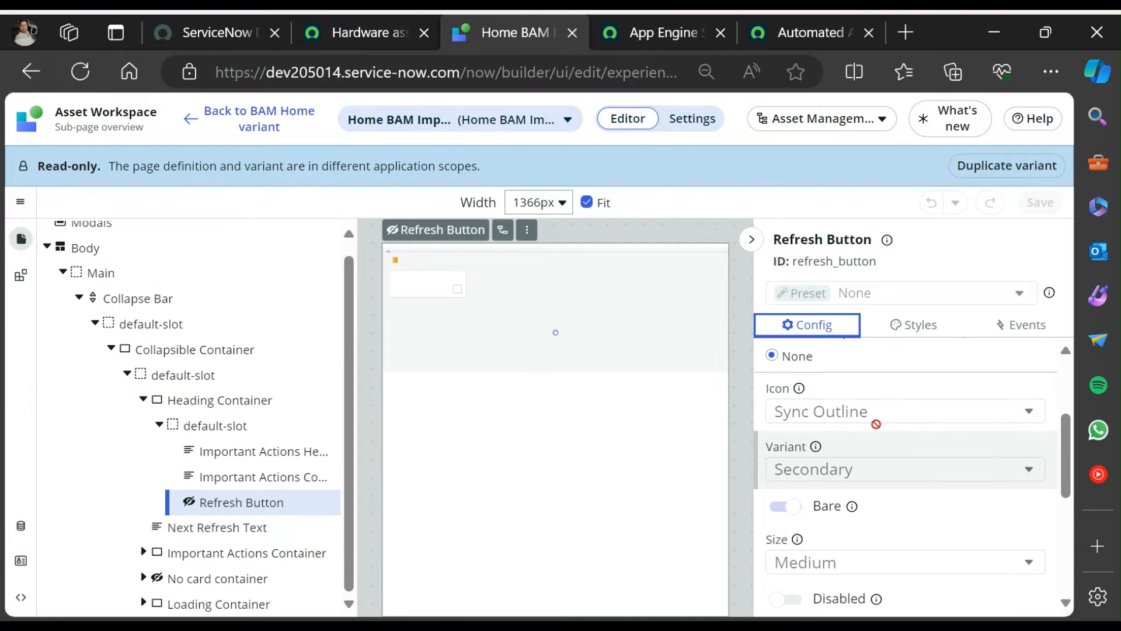
left_click(592, 24)
left_click(895, 476)
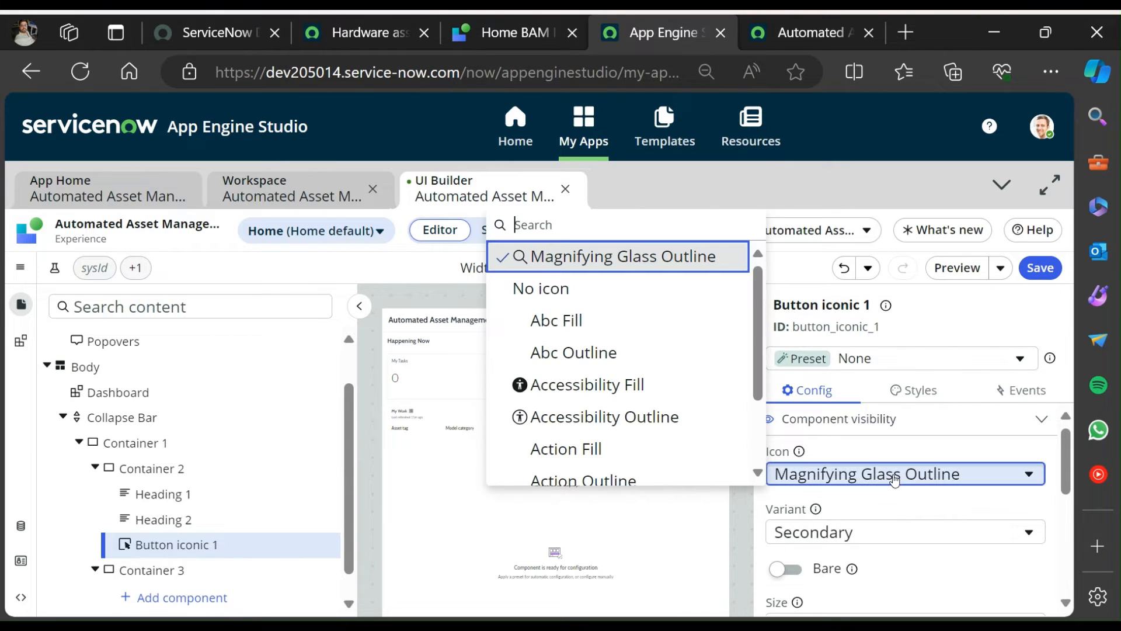
type("s")
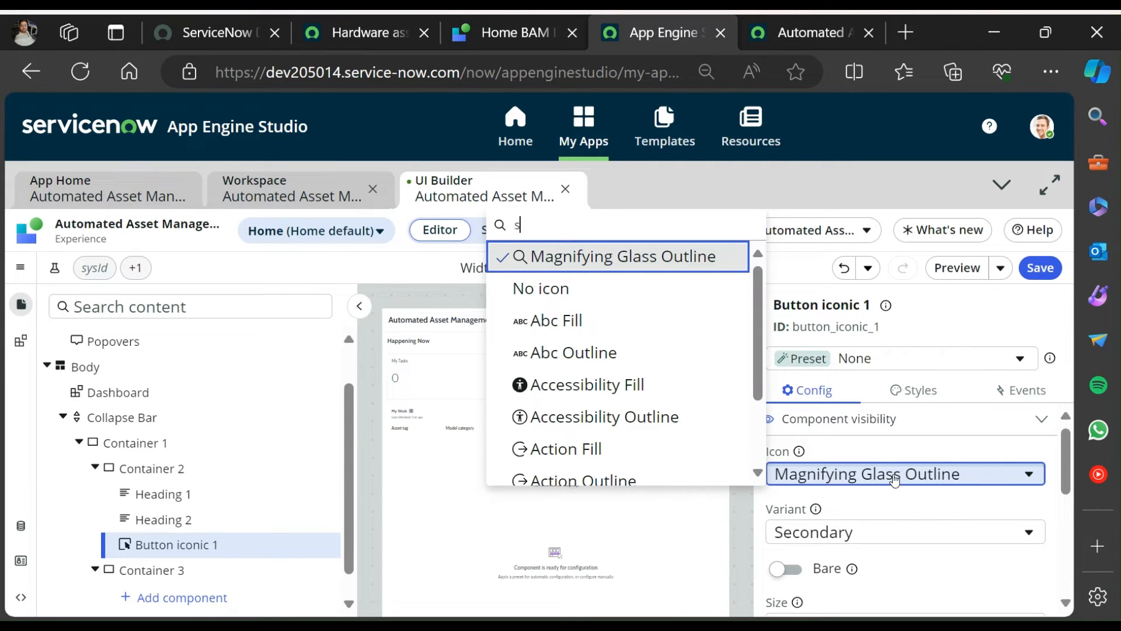
type("ync")
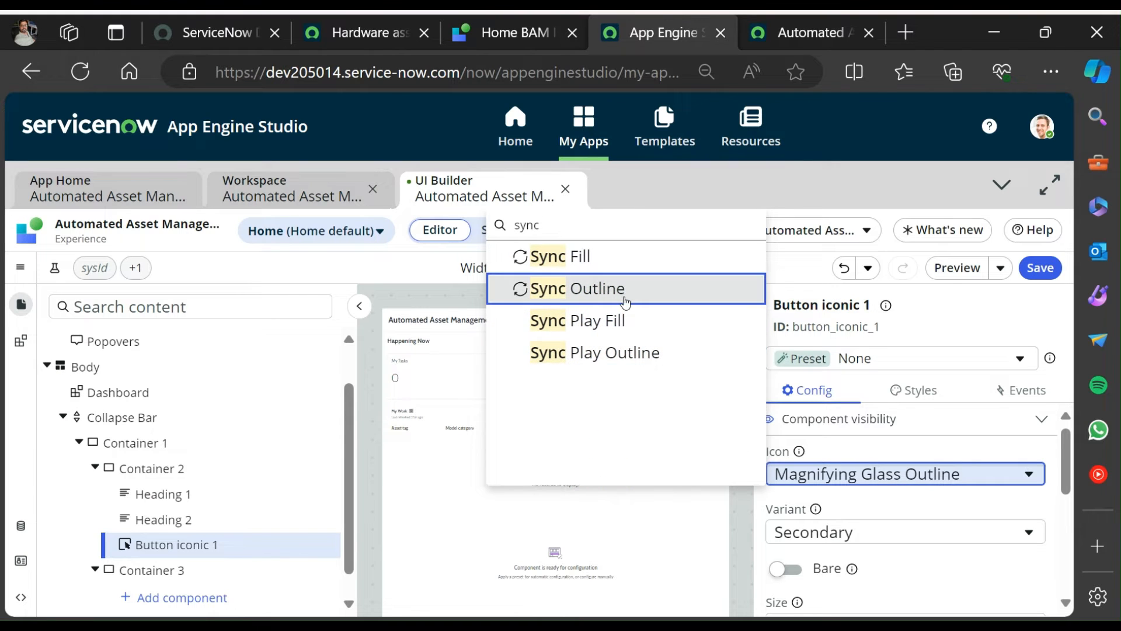
left_click(626, 291)
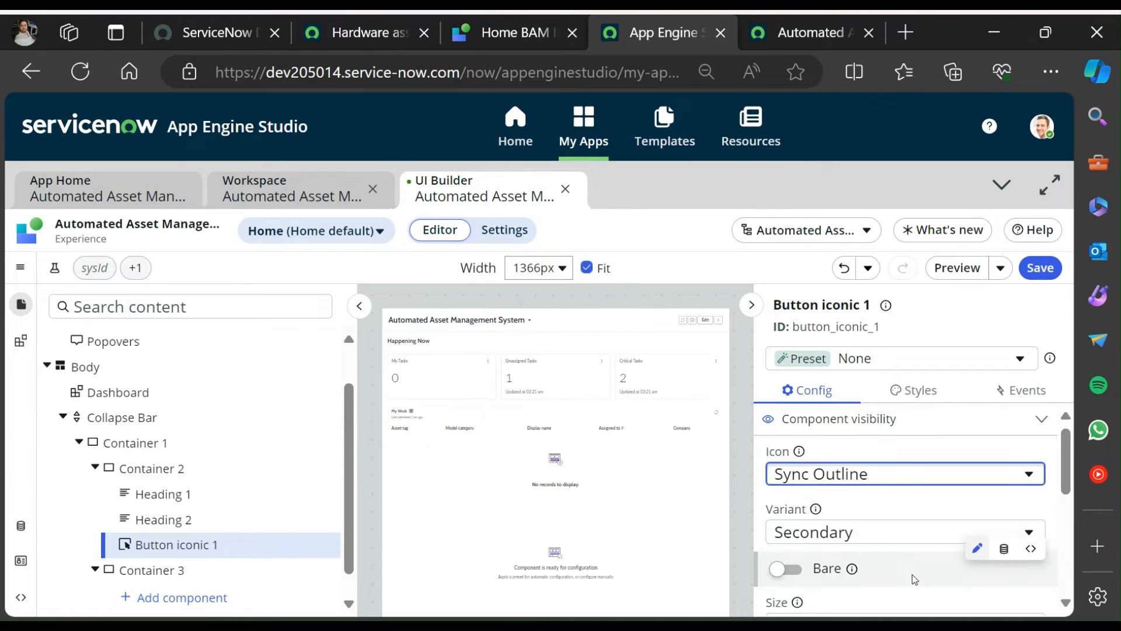
Compare Button iconic 1's settings with the Refresh Button's, and inspect the Next Refresh Text component after Heading Container in Home BAM.
scroll(882, 532, "down", 1)
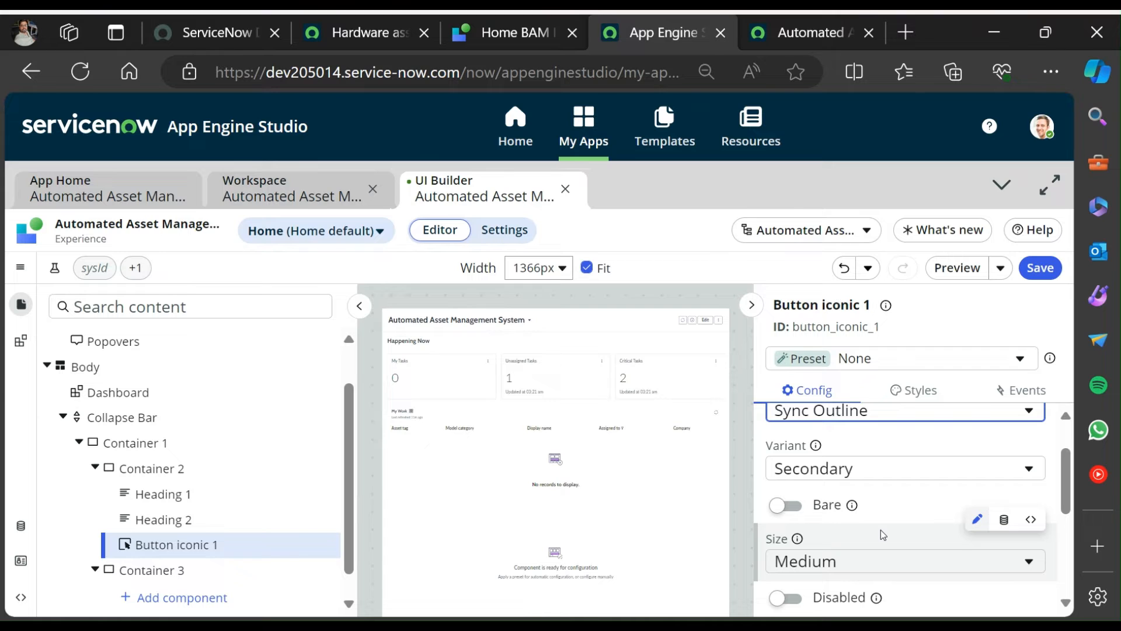
scroll(192, 546, "down", 1)
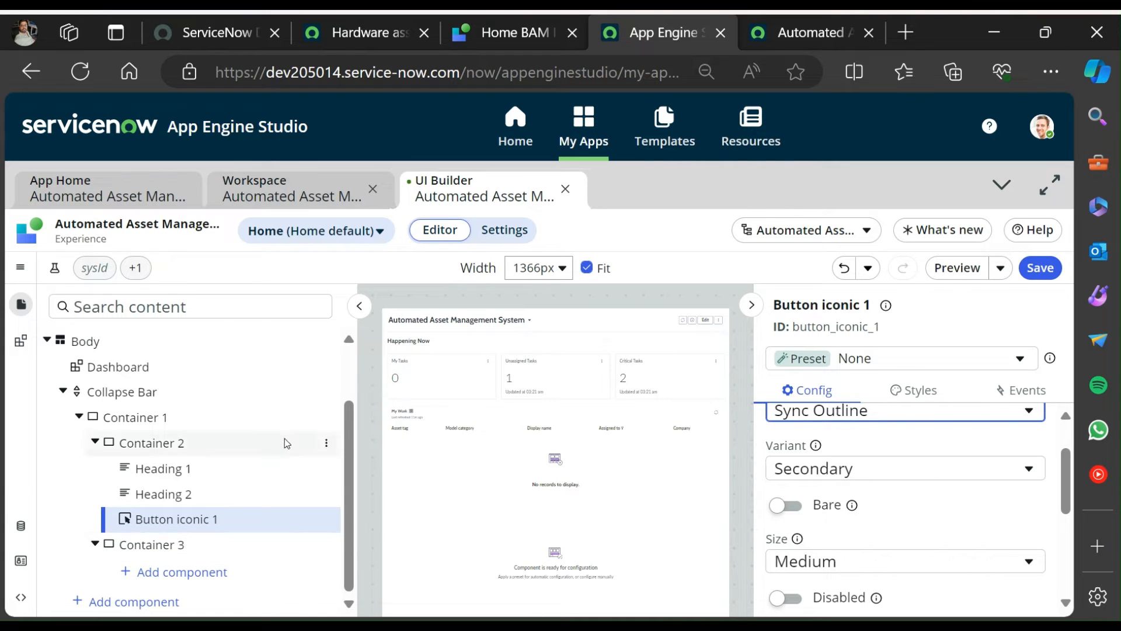
left_click(498, 42)
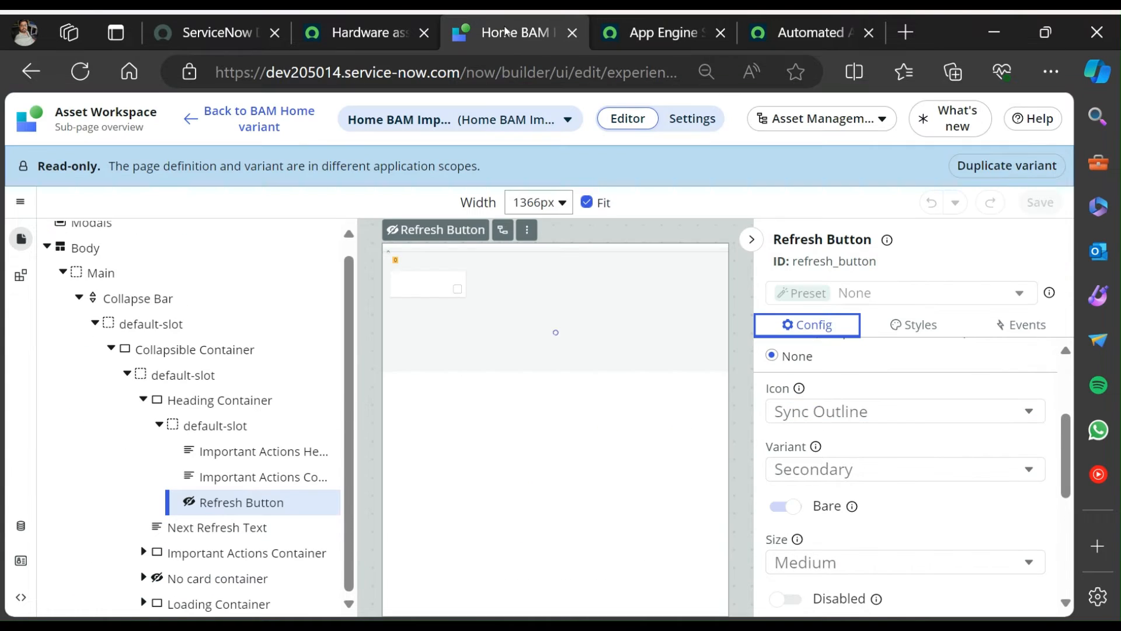
left_click(209, 529)
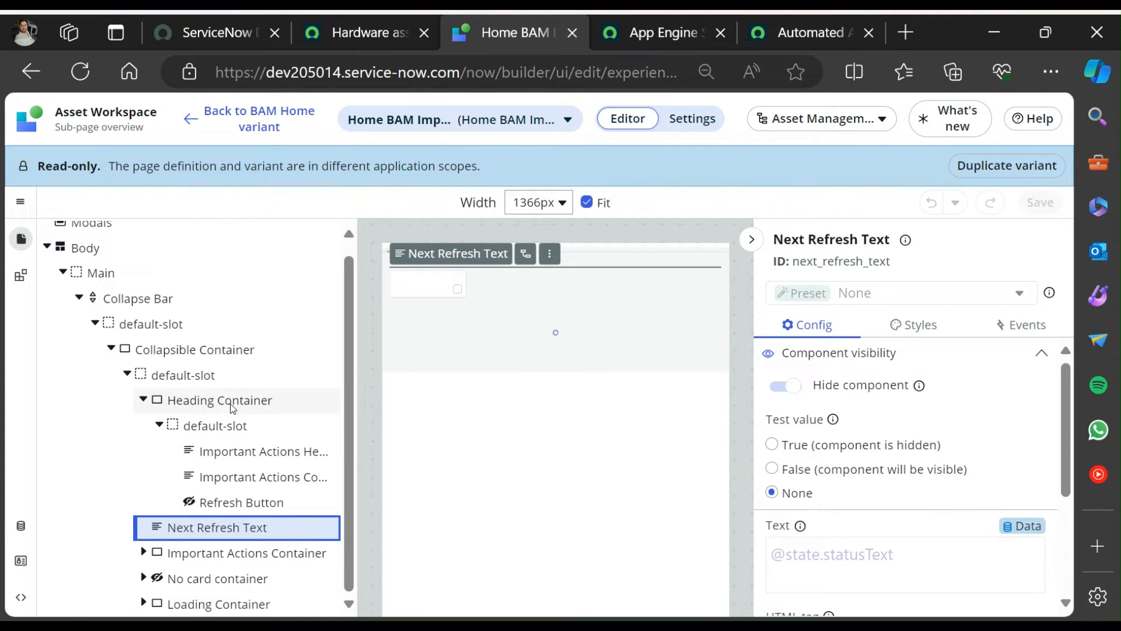
left_click(142, 401)
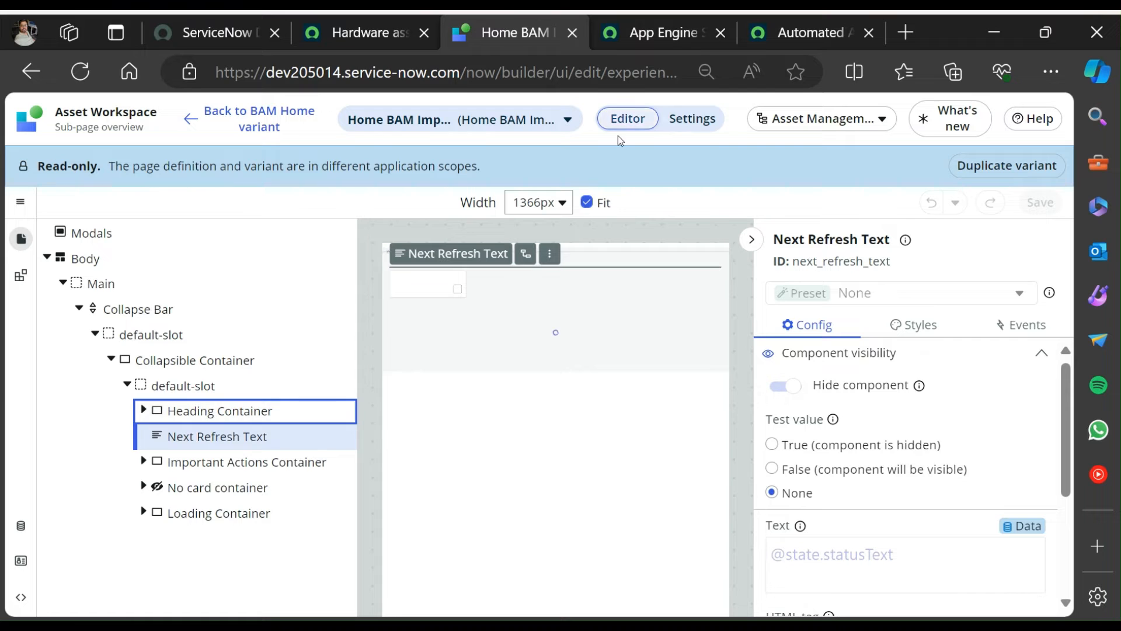
left_click(650, 35)
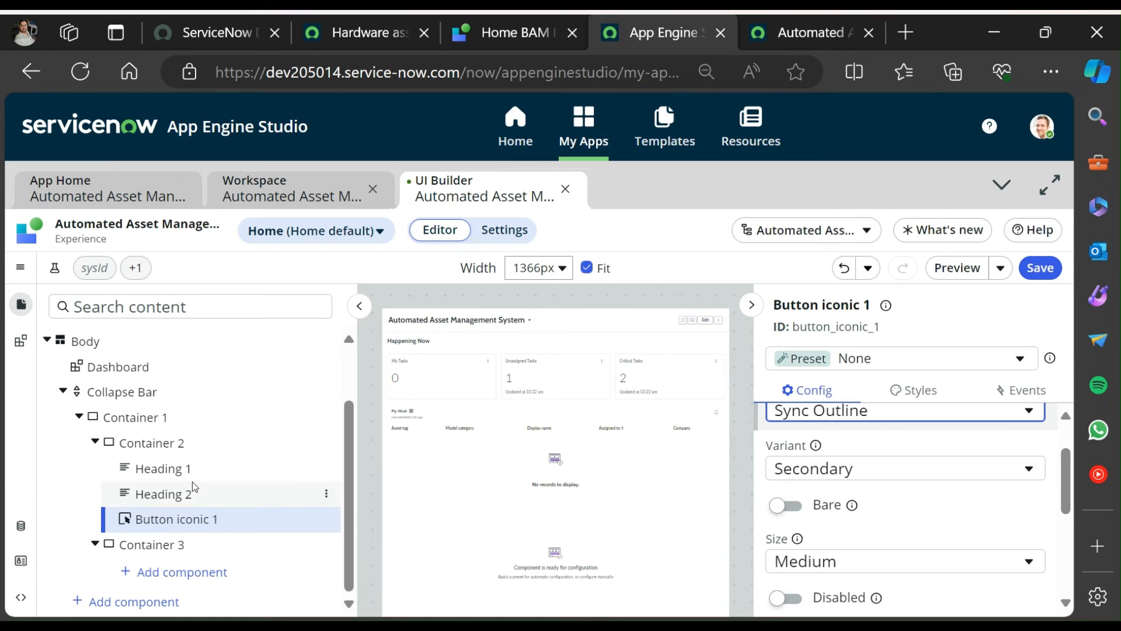
Start adding a component after Container 2 in App Engine Studio, and search the available components for "text".
left_click(320, 439)
left_click(329, 444)
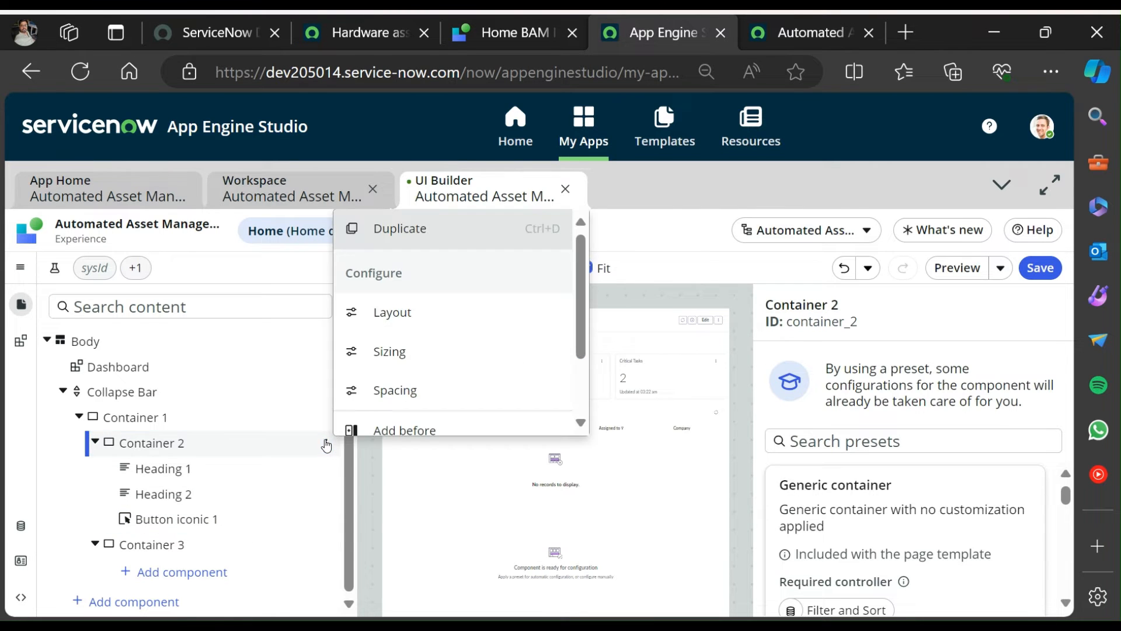
scroll(481, 325, "down", 3)
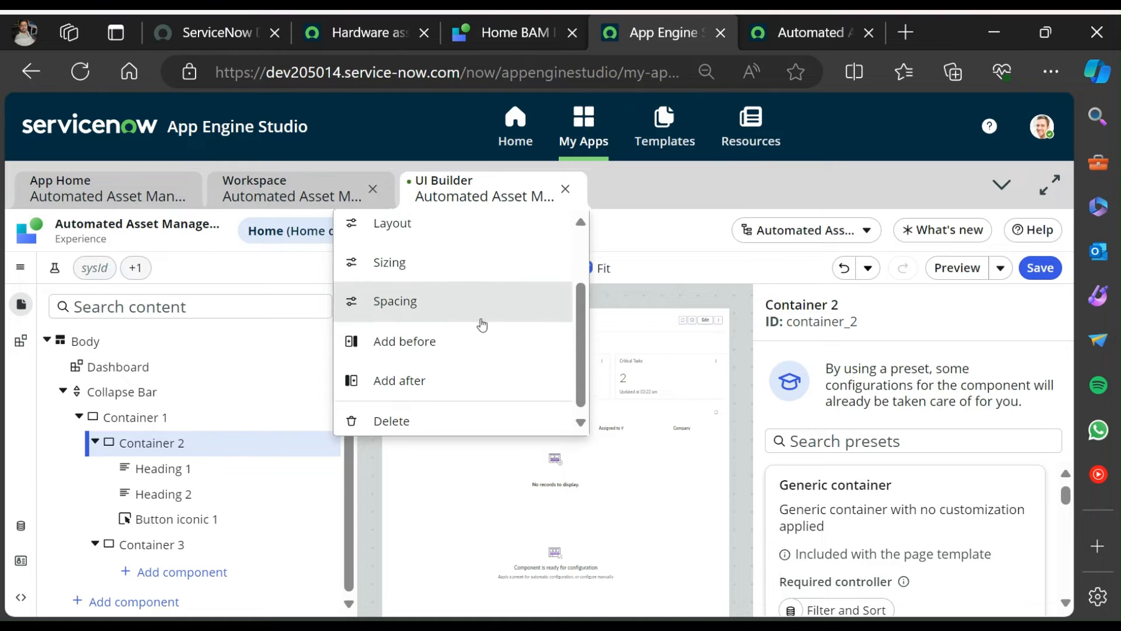
left_click(525, 32)
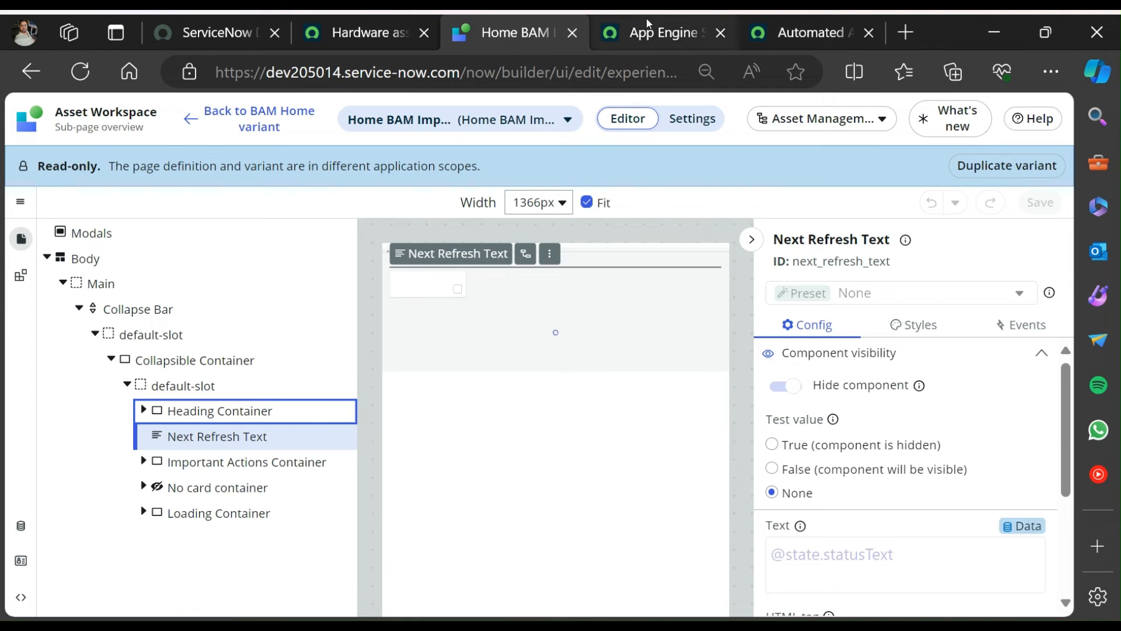
left_click(237, 443)
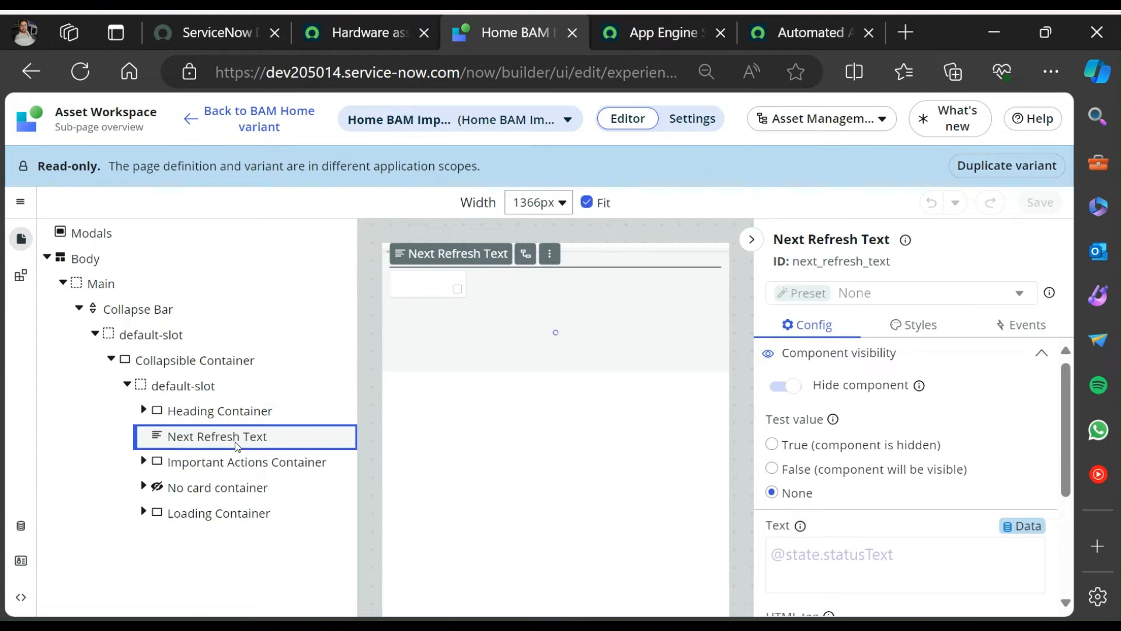
left_click(639, 35)
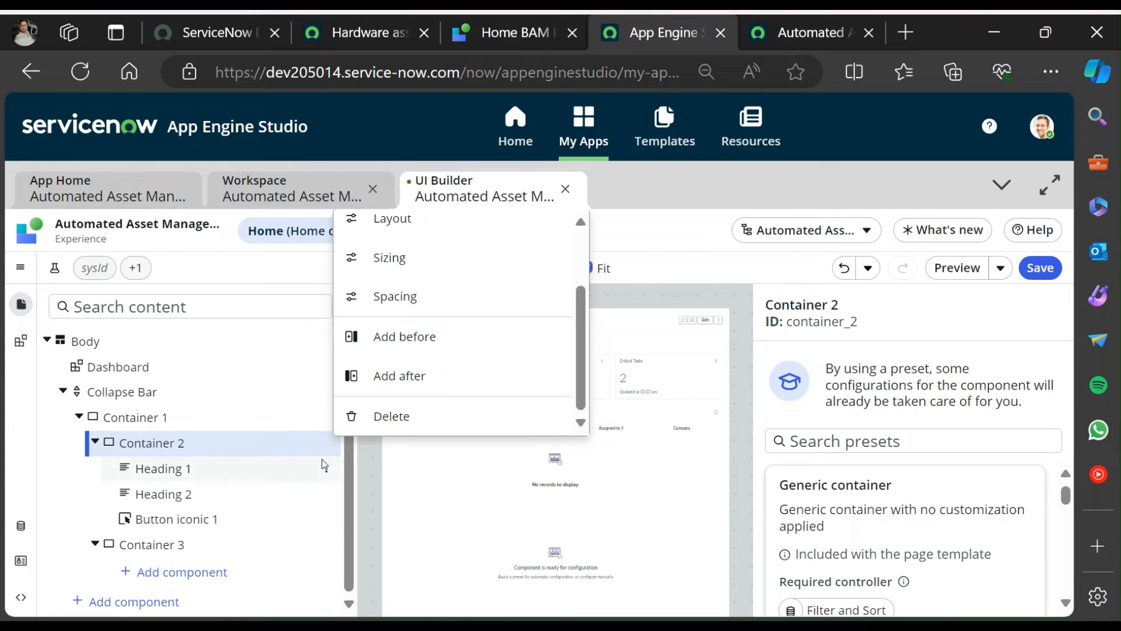
scroll(441, 356, "up", 2)
scroll(440, 356, "down", 2)
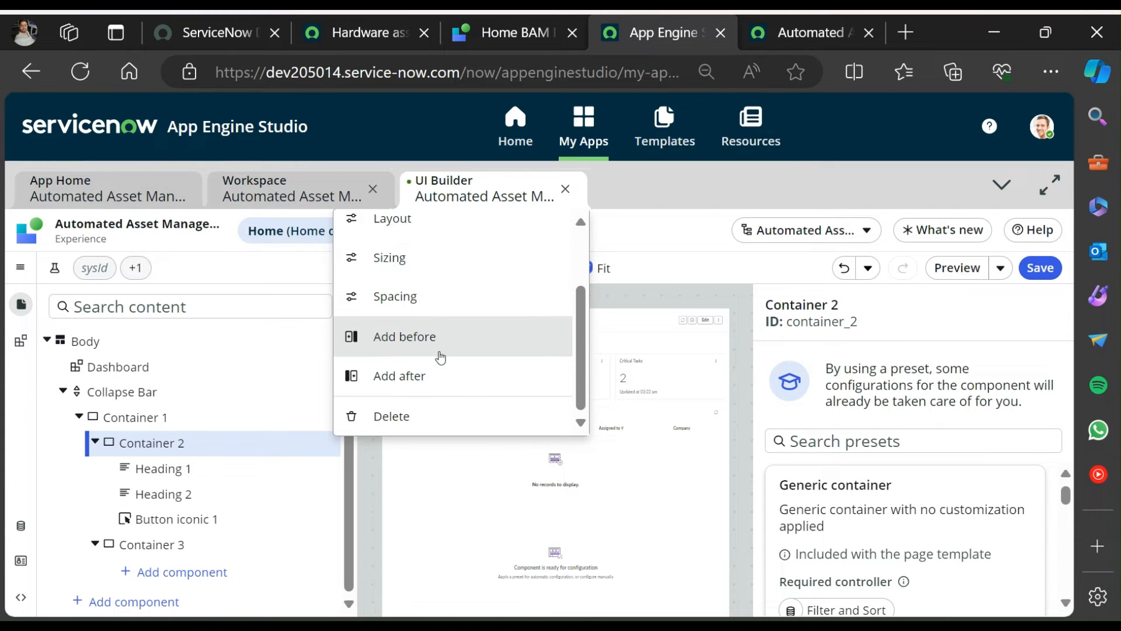
left_click(413, 376)
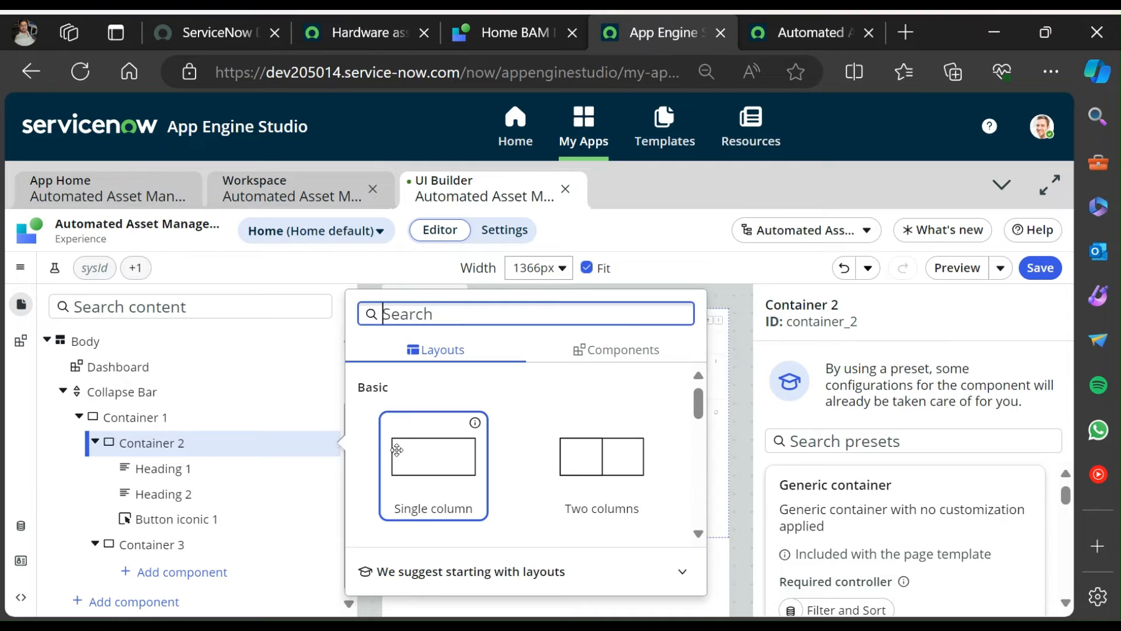
type("t")
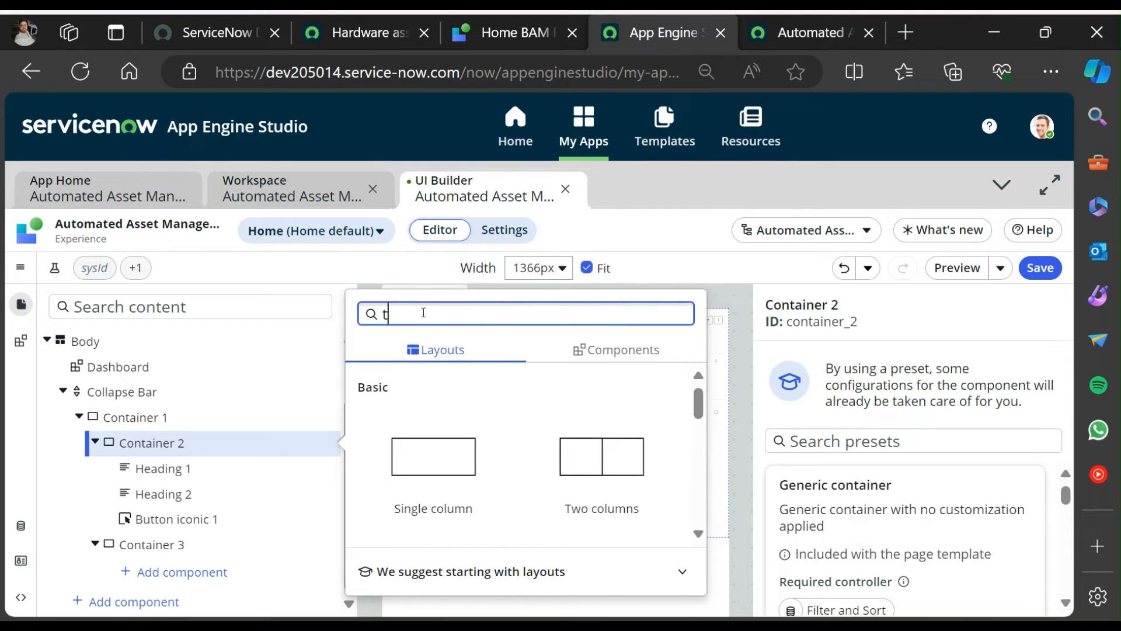
type("ext")
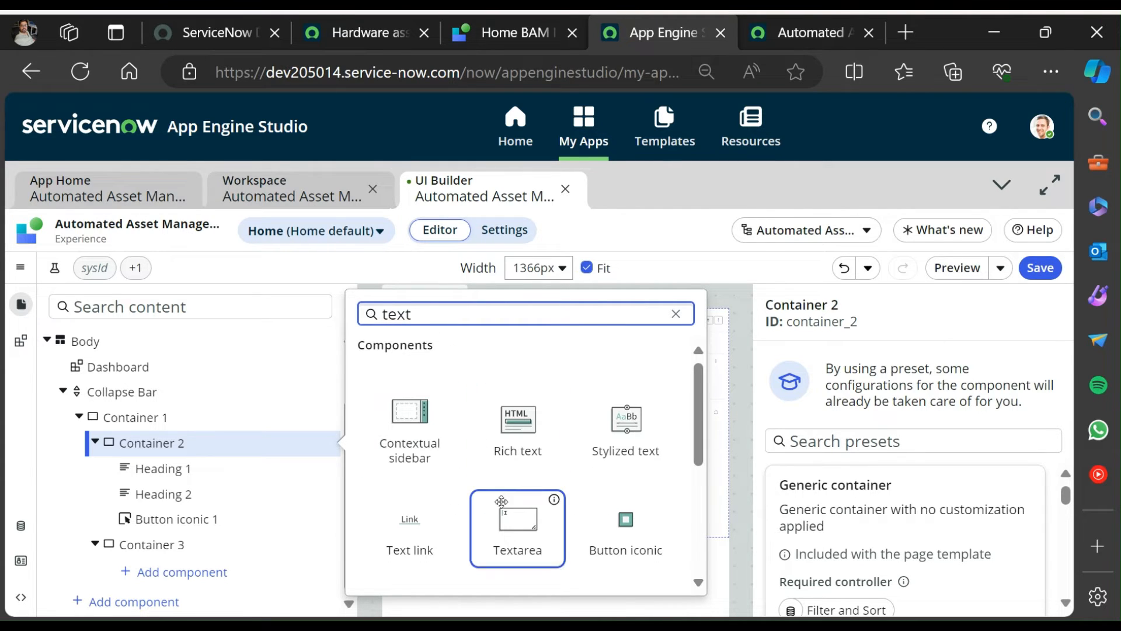
Examine the available text components and compare them with Next Refresh Text's text, HTML tag and CSS configuration in Home BAM.
scroll(637, 454, "down", 1)
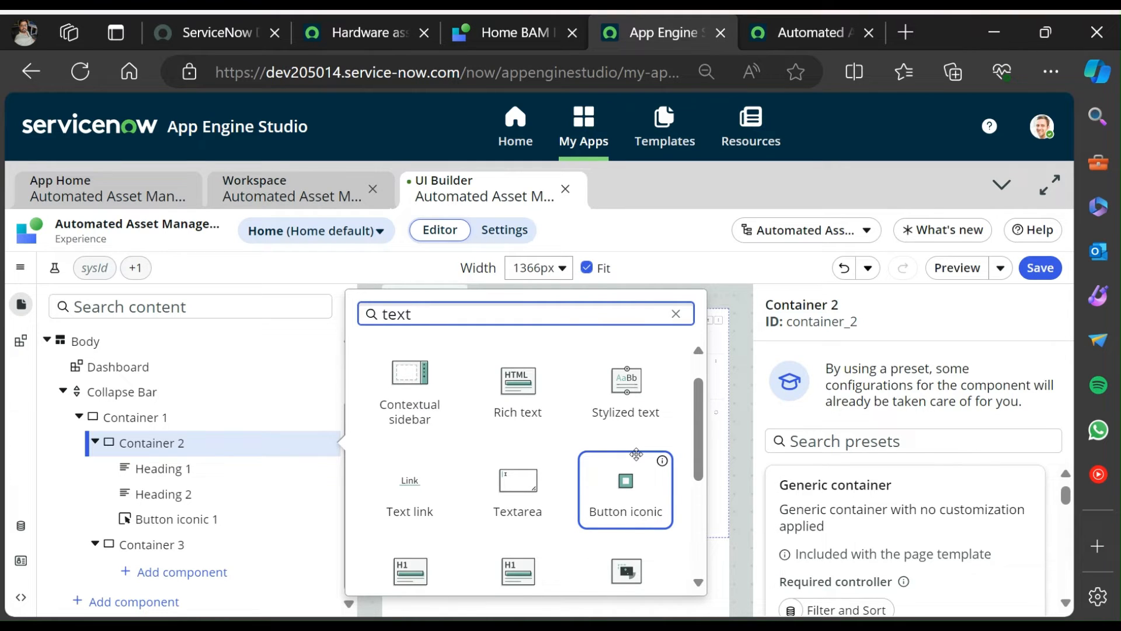
scroll(561, 462, "down", 1)
scroll(562, 462, "down", 5)
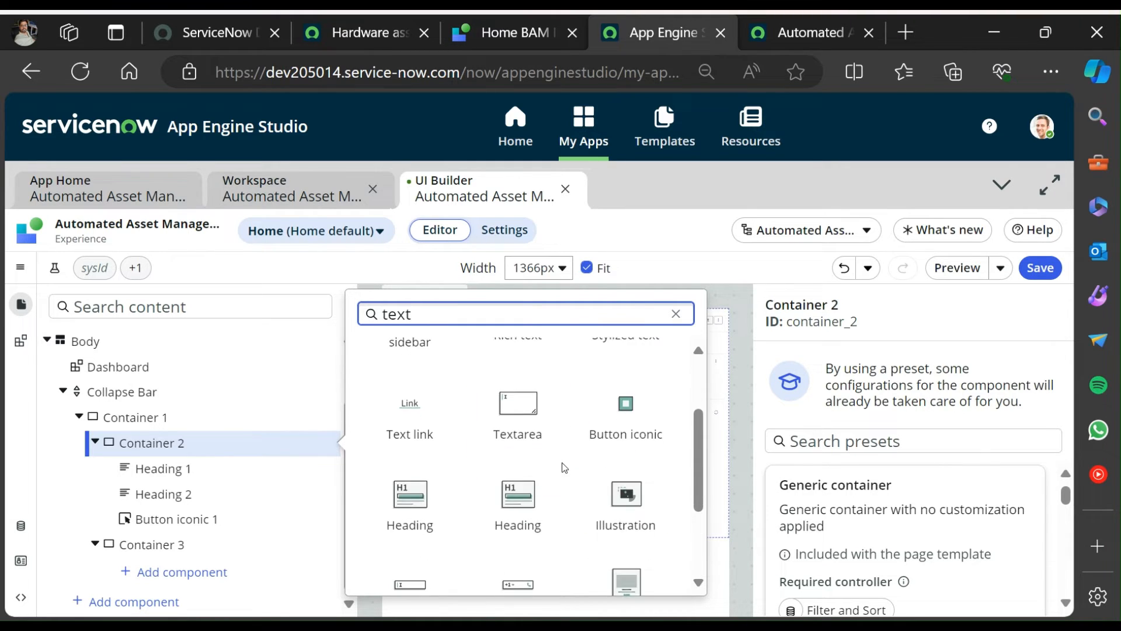
scroll(562, 462, "up", 6)
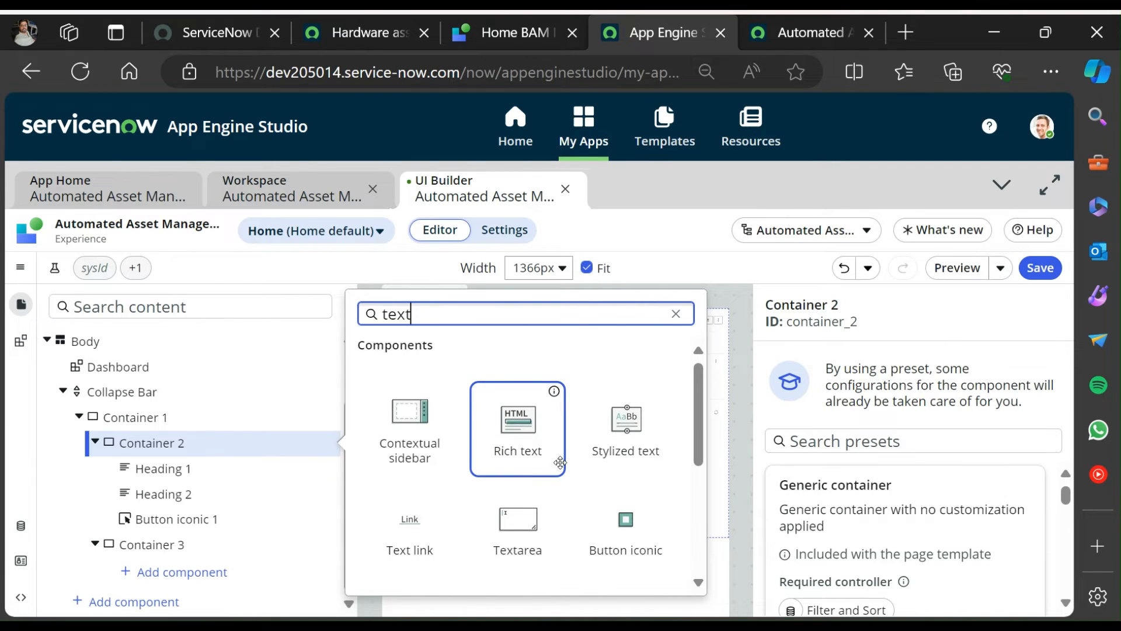
left_click(493, 32)
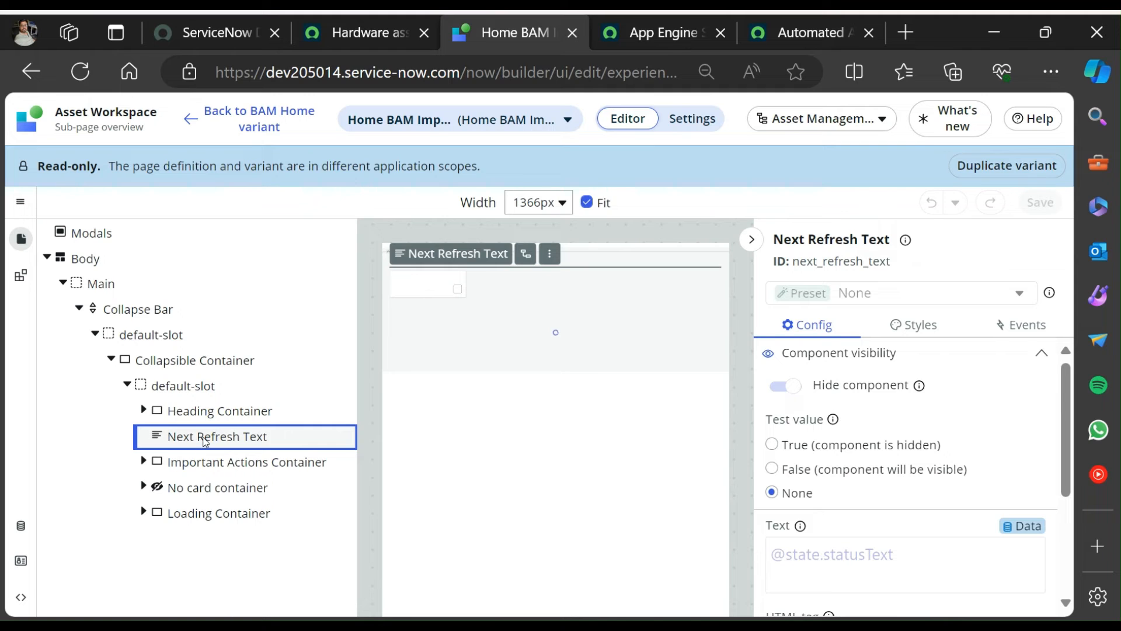
scroll(934, 416, "down", 3)
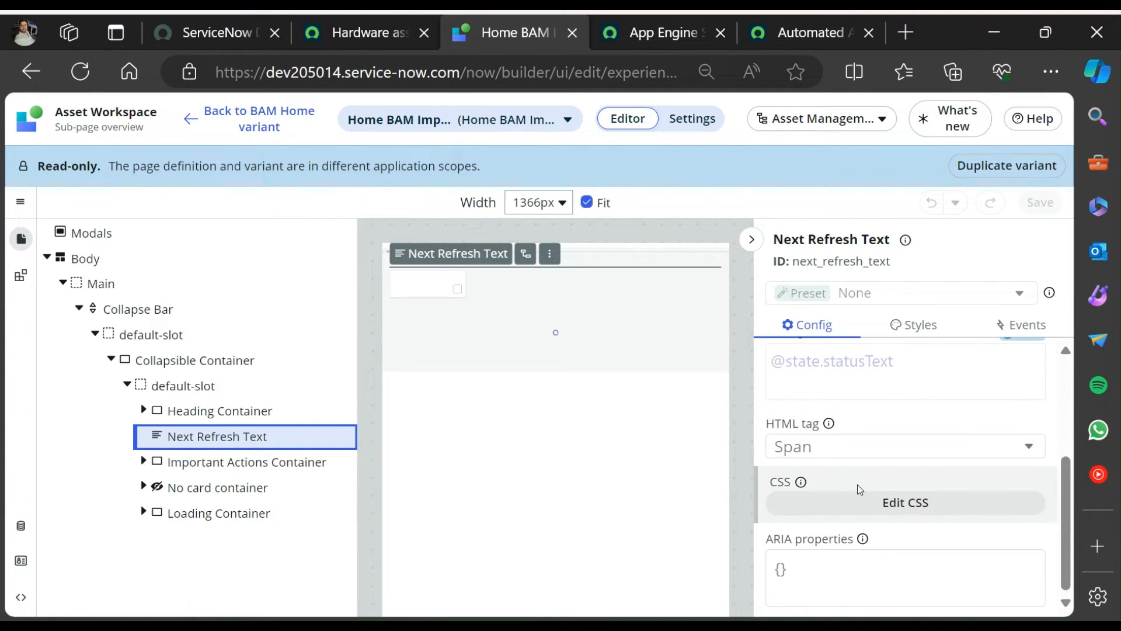
scroll(857, 484, "up", 3)
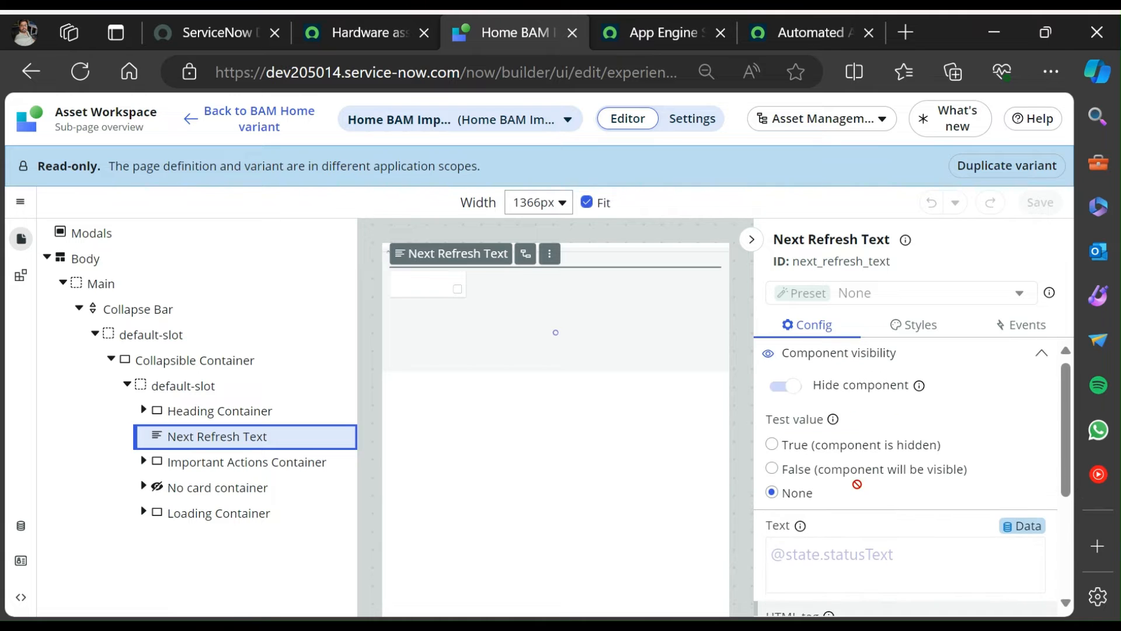
left_click(603, 39)
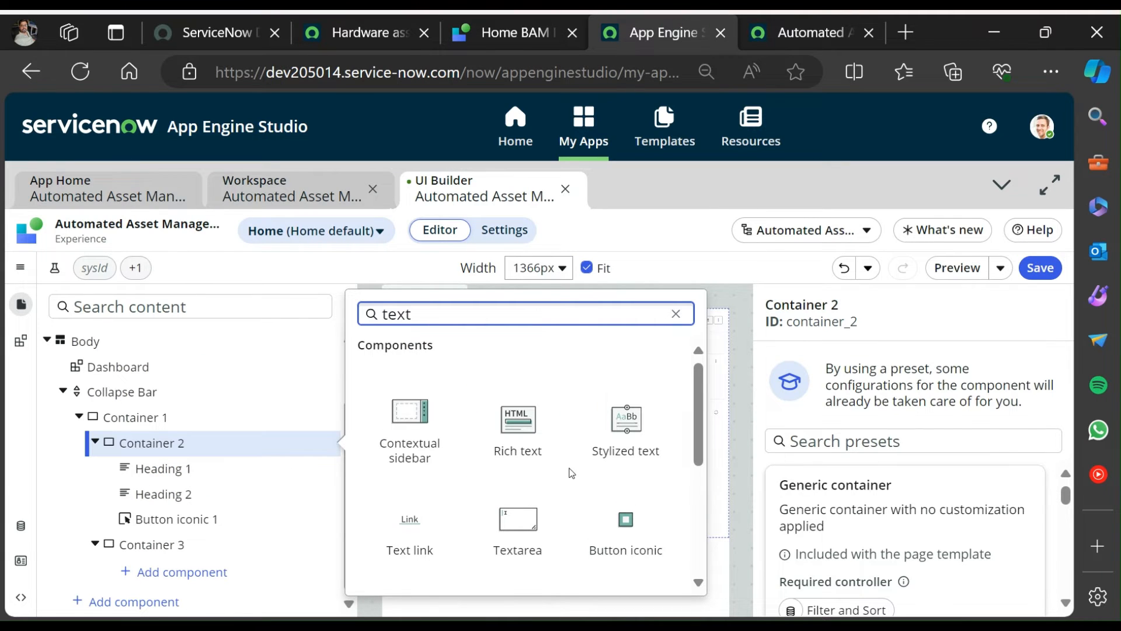
Add a Rich text component after Container 2 and choose the None preset to configure it manually.
scroll(571, 473, "down", 5)
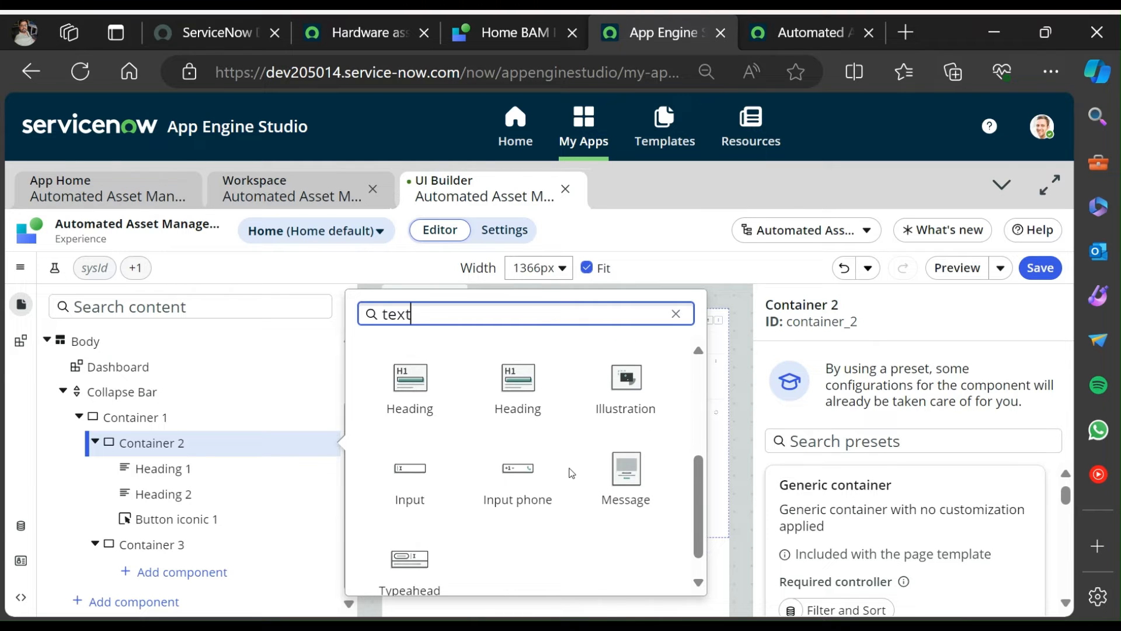
scroll(572, 473, "down", 1)
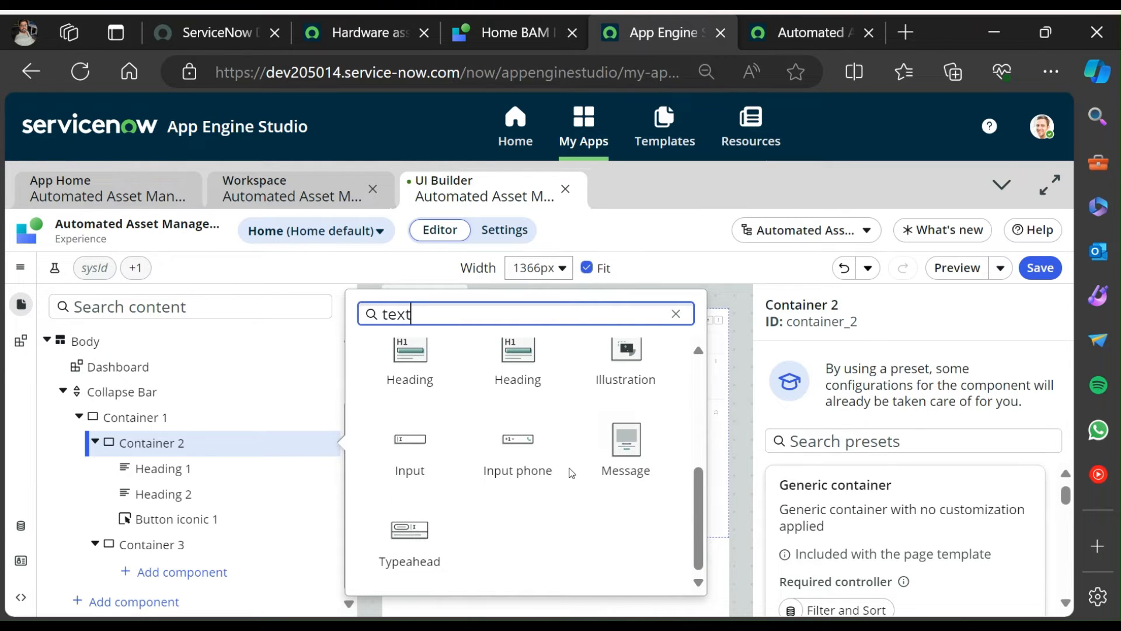
scroll(572, 473, "up", 5)
left_click(529, 435)
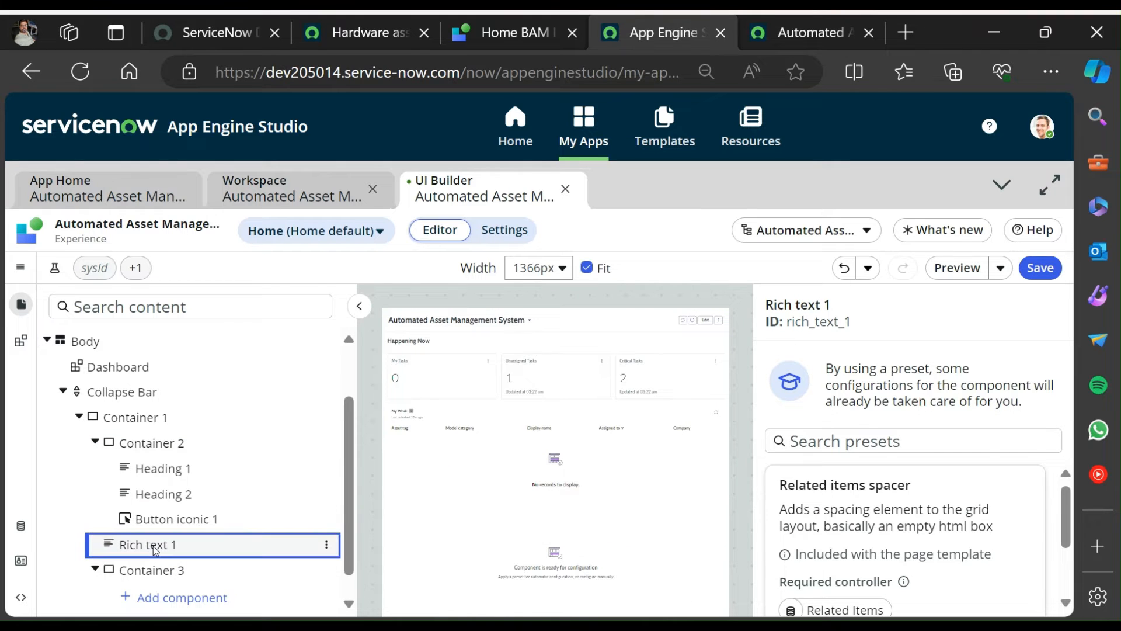
scroll(919, 501, "down", 2)
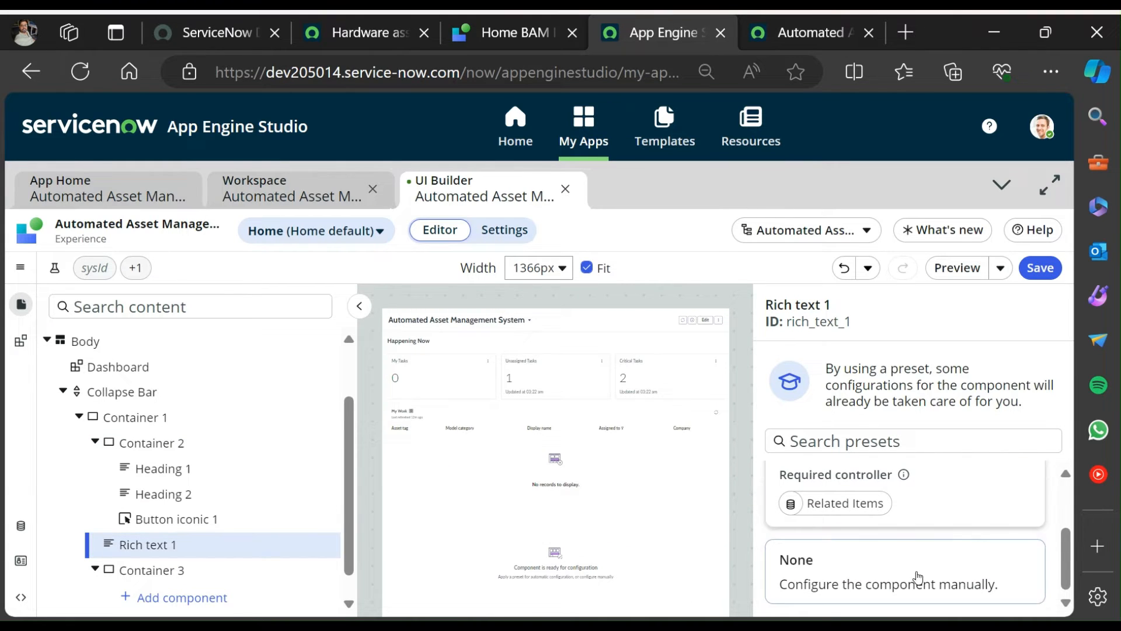
left_click(917, 577)
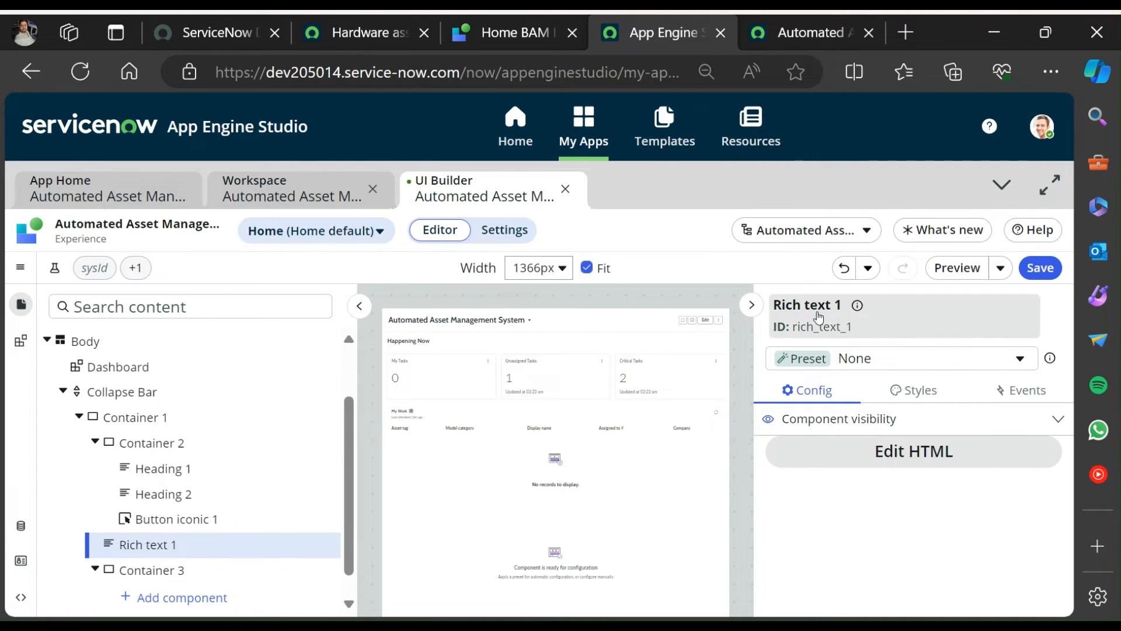
Examine Rich text 1's HTML editor, and look up Next Refresh Text's component type in its documentation from Home BAM.
left_click(874, 465)
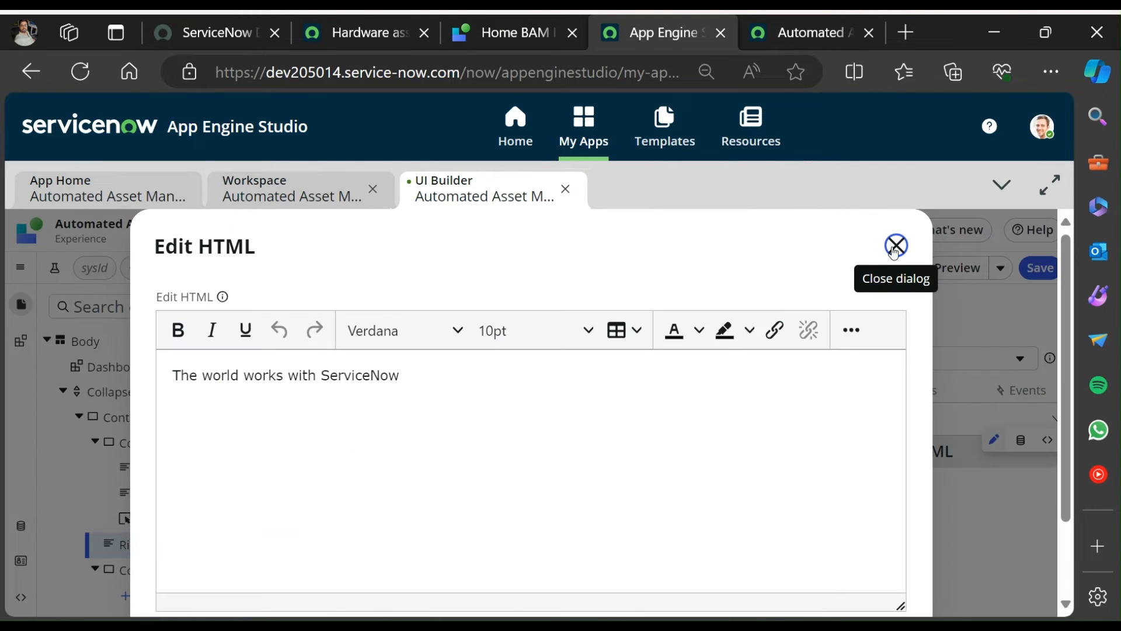
left_click(894, 252)
left_click(508, 33)
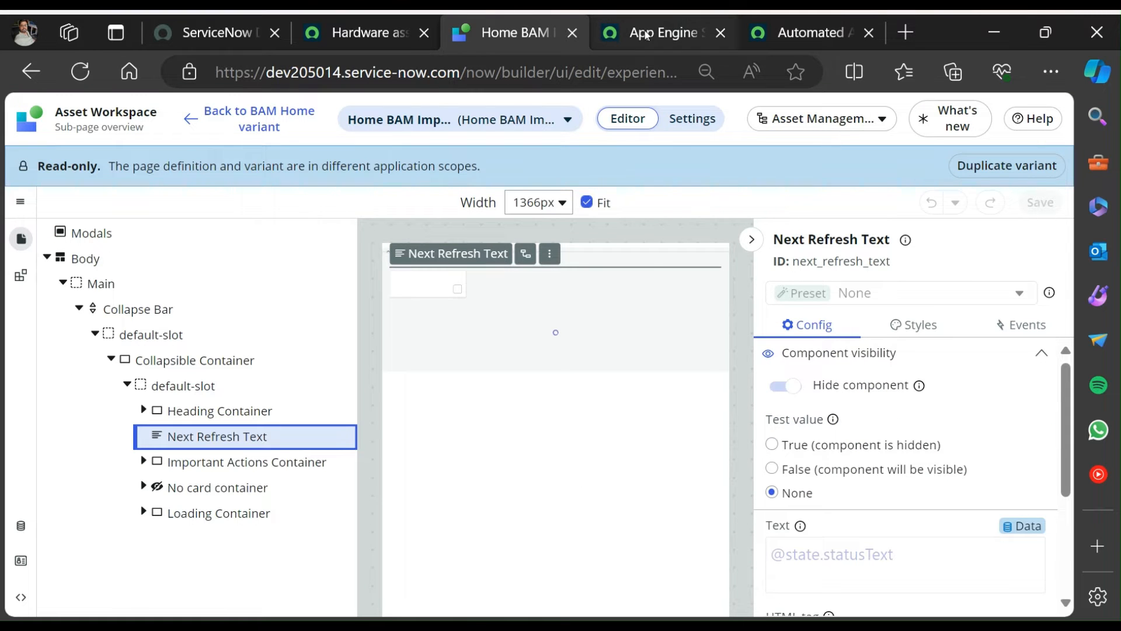
mouse_move(646, 35)
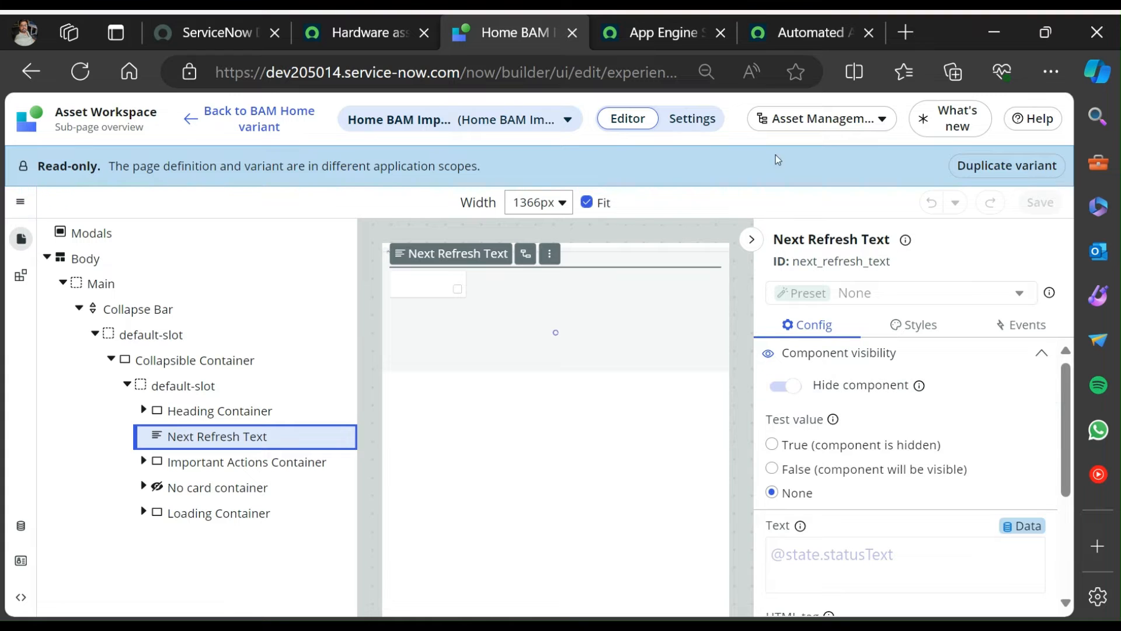
left_click(905, 241)
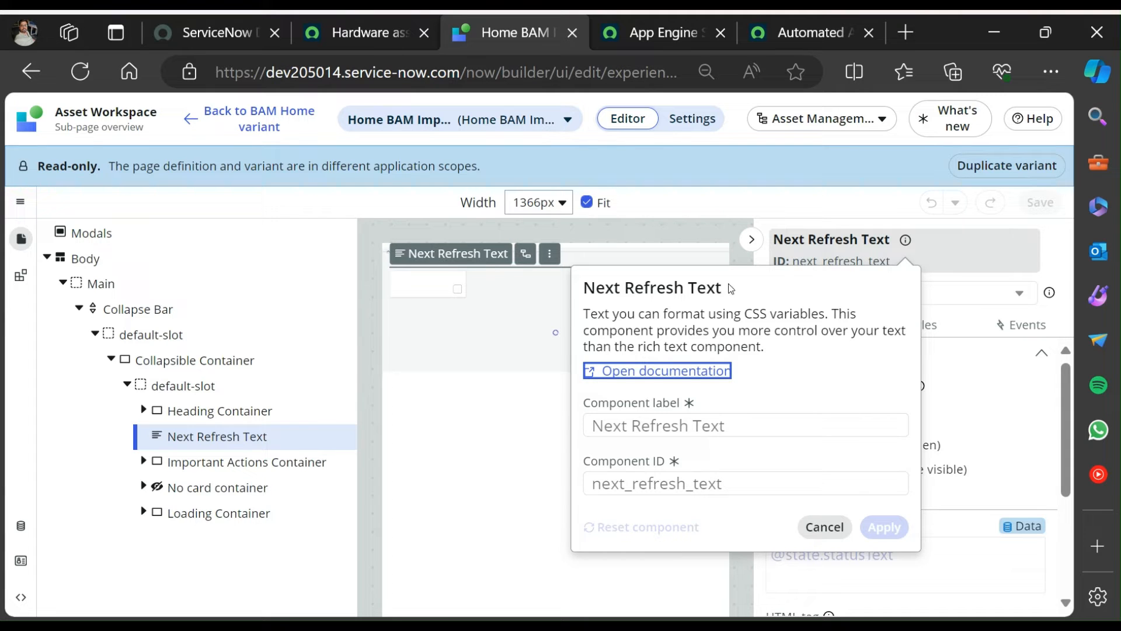
left_click(666, 372)
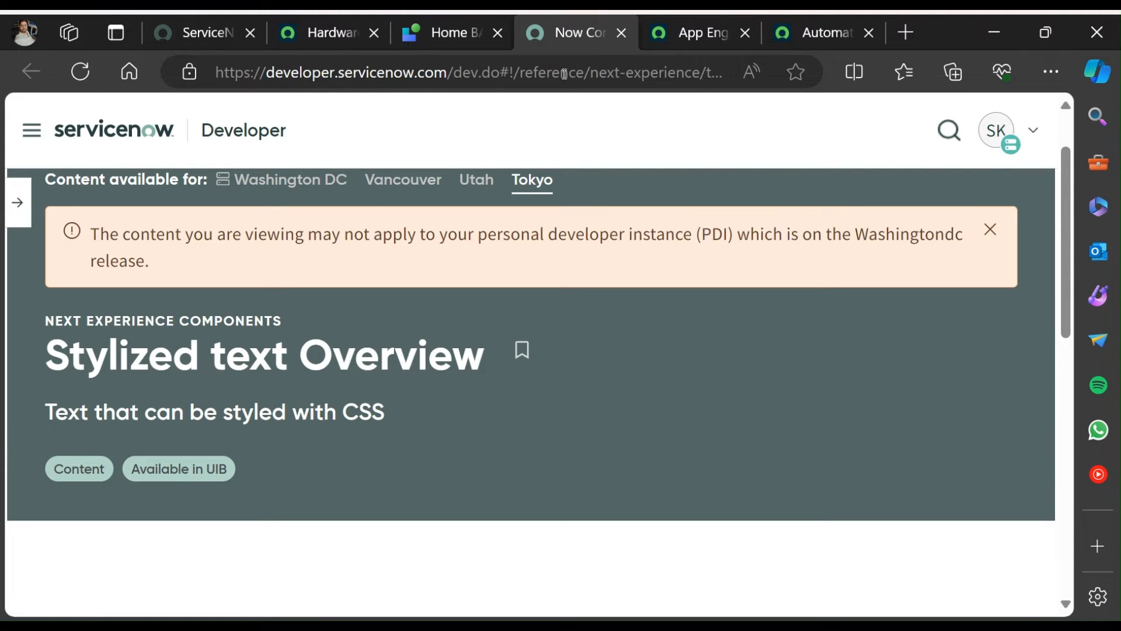
left_click(626, 34)
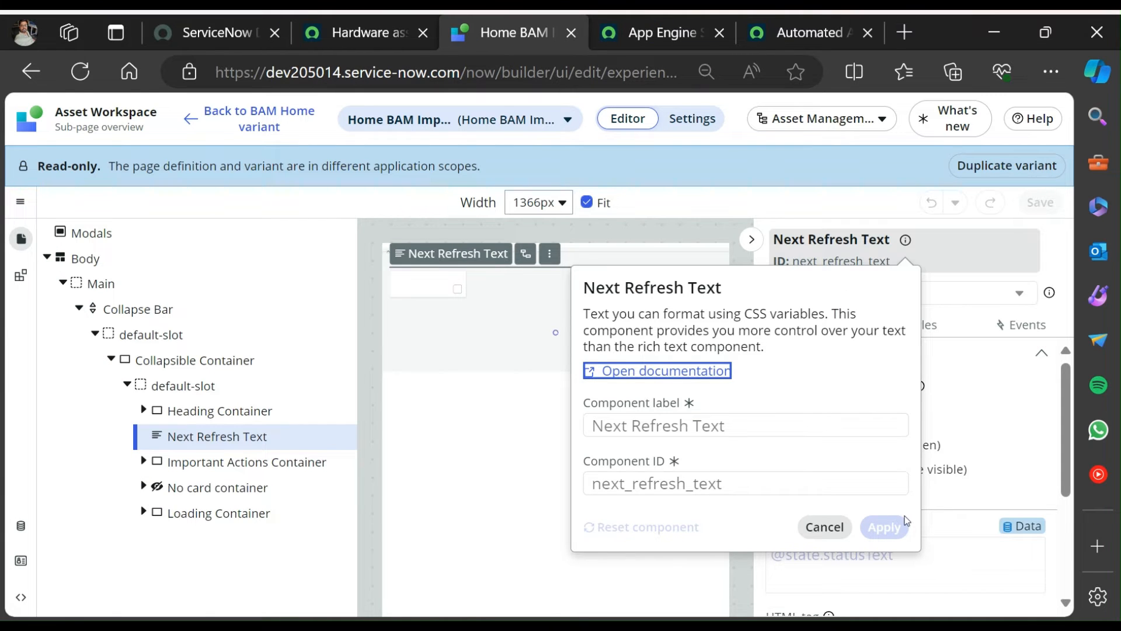
left_click(824, 527)
Switch to App Engine Studio and delete the Rich text 1 component from Container 1.
left_click(659, 33)
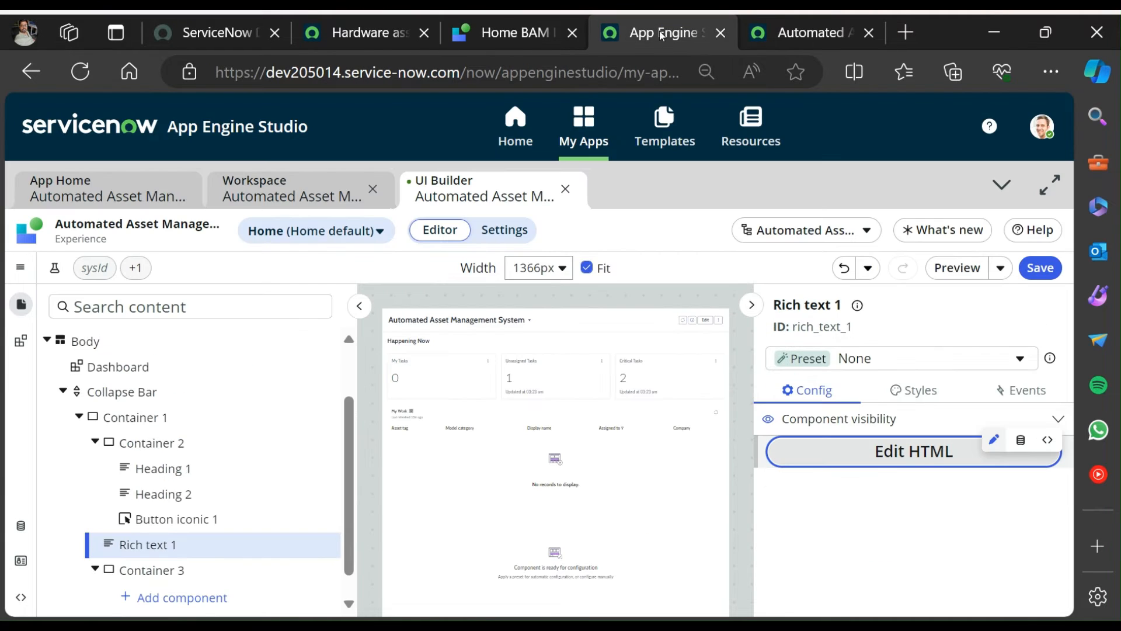
left_click(326, 544)
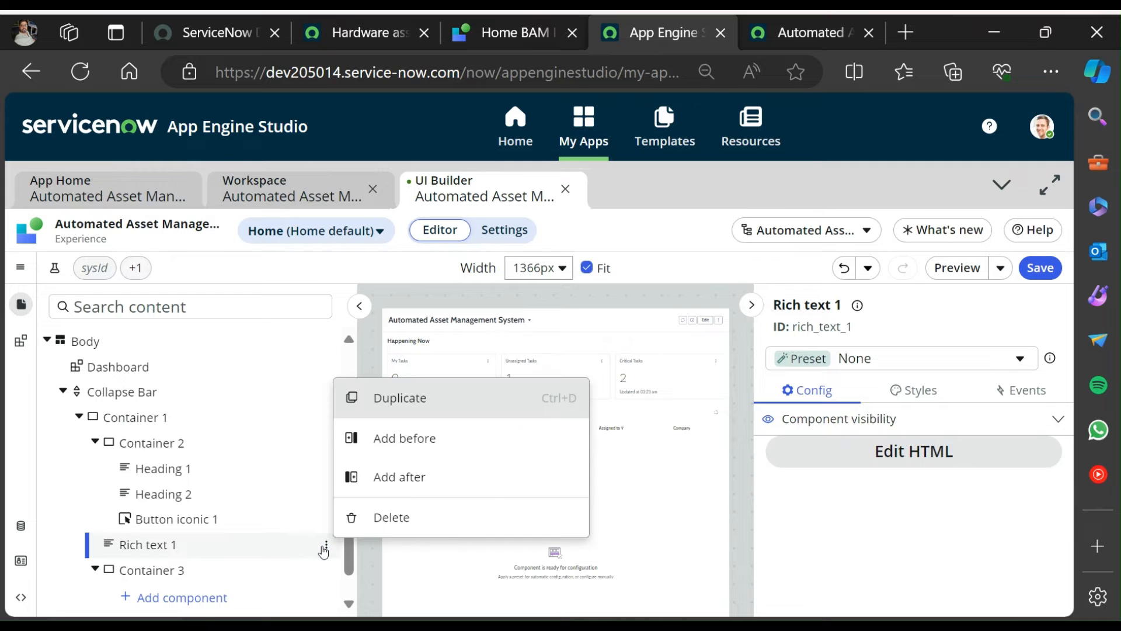
left_click(388, 518)
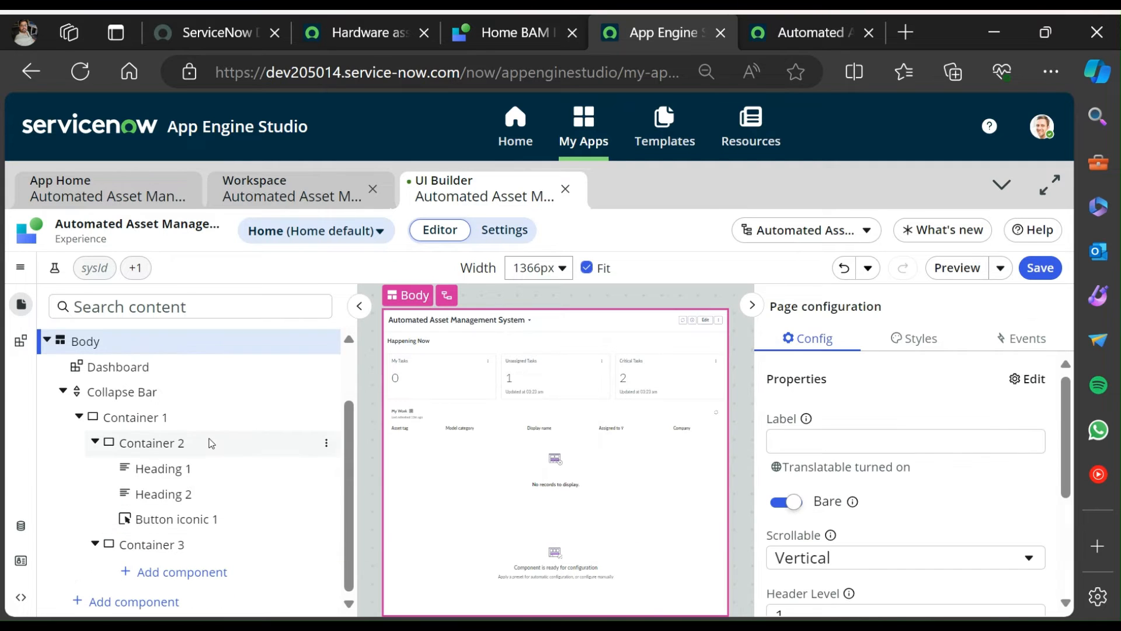
Add a Stylized text component after Container 2 and choose the None preset to configure it manually.
left_click(326, 448)
left_click(327, 445)
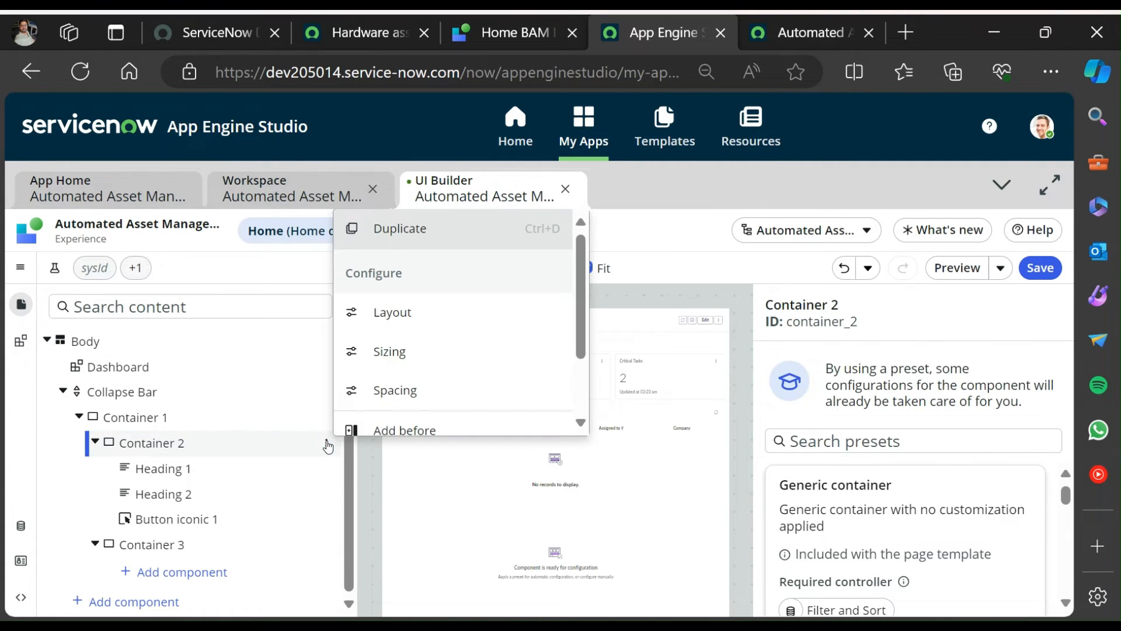
scroll(434, 371, "down", 2)
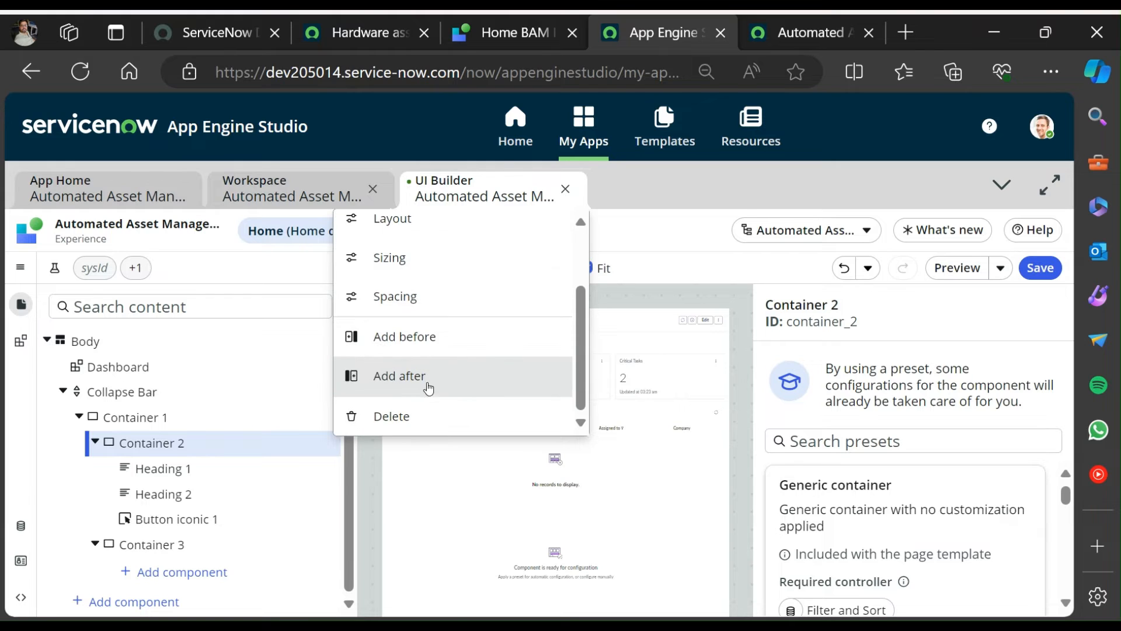
left_click(430, 377)
type("sty")
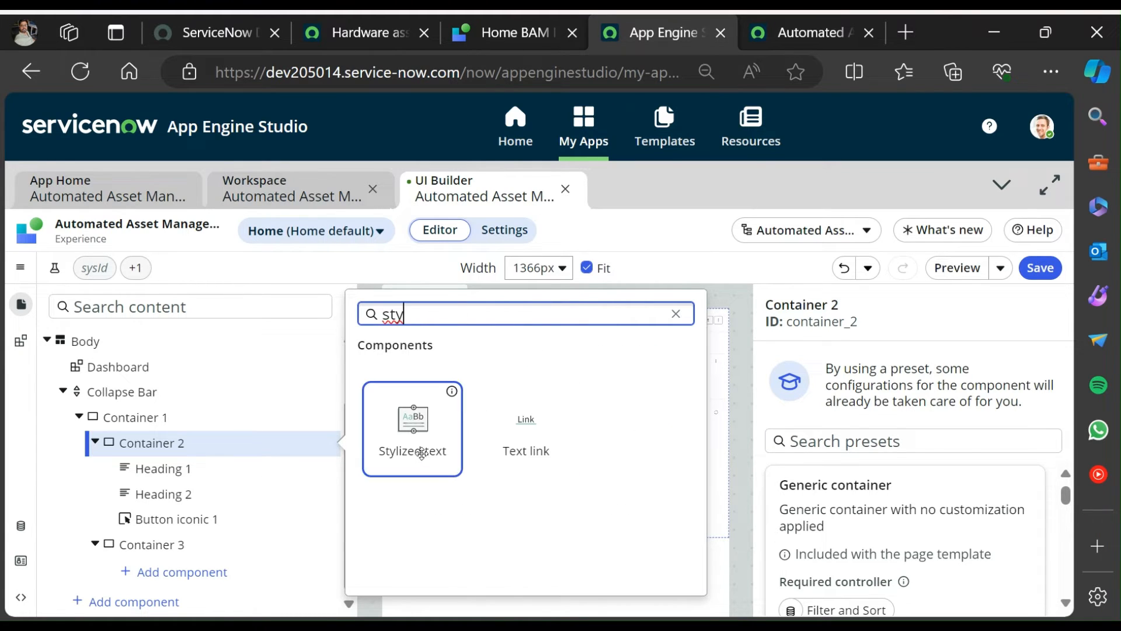
left_click(422, 453)
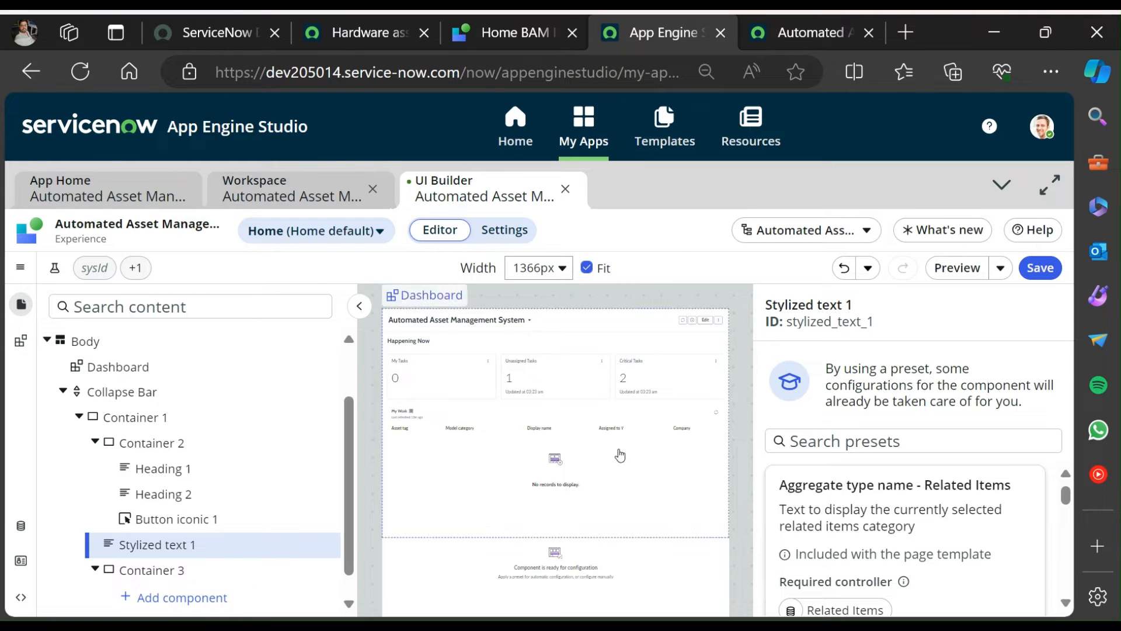
scroll(909, 508, "down", 3)
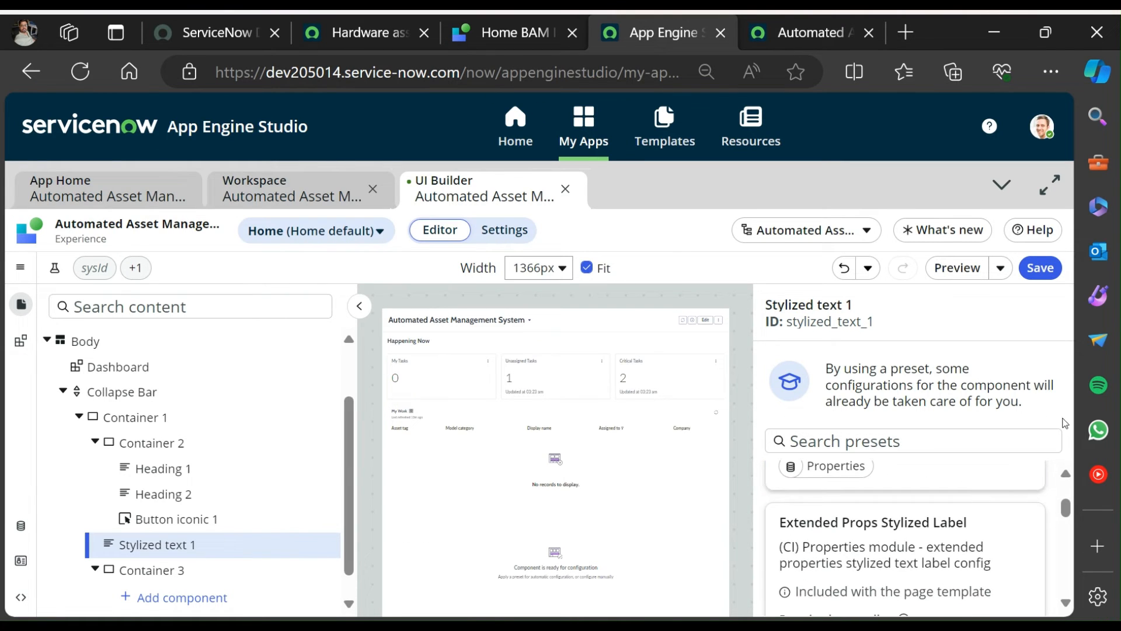
scroll(1065, 514, "down", 5)
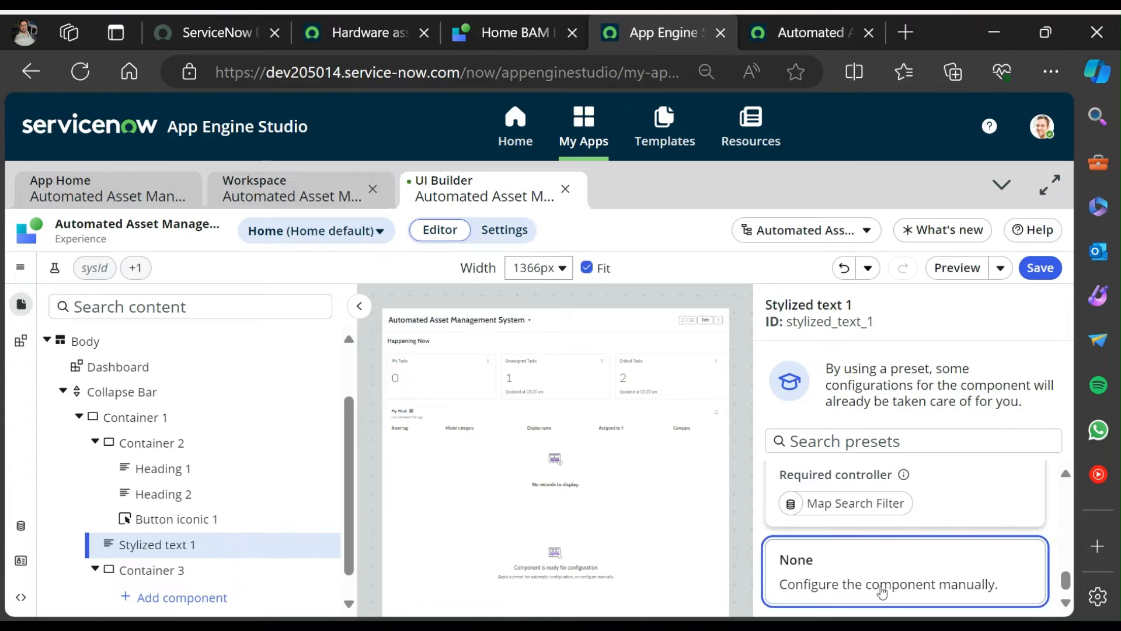
left_click(882, 592)
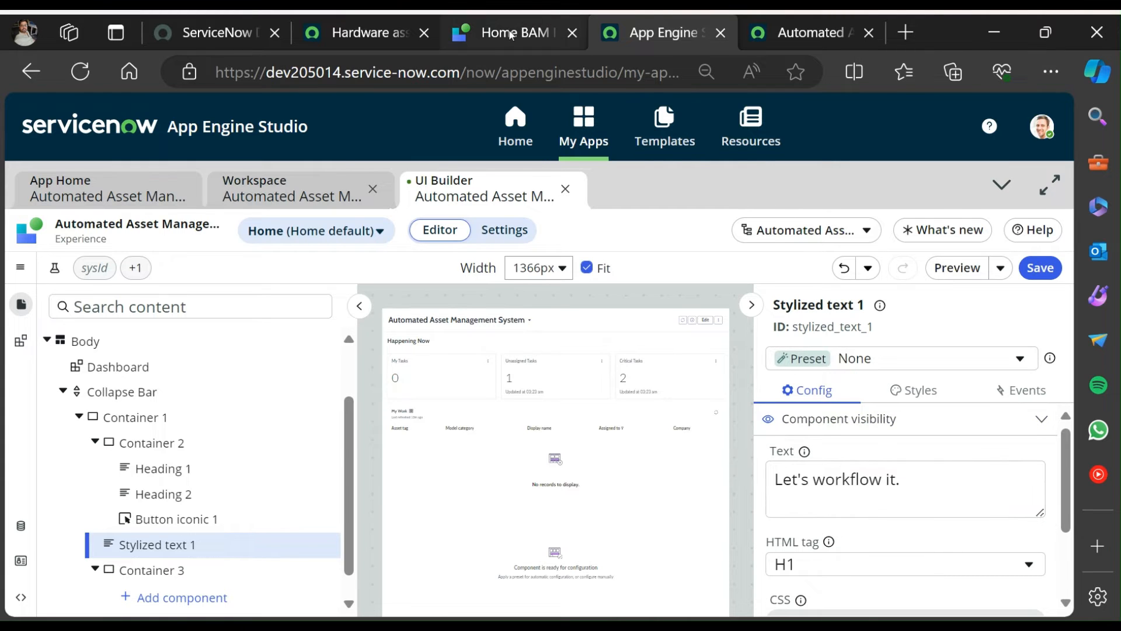
left_click(510, 35)
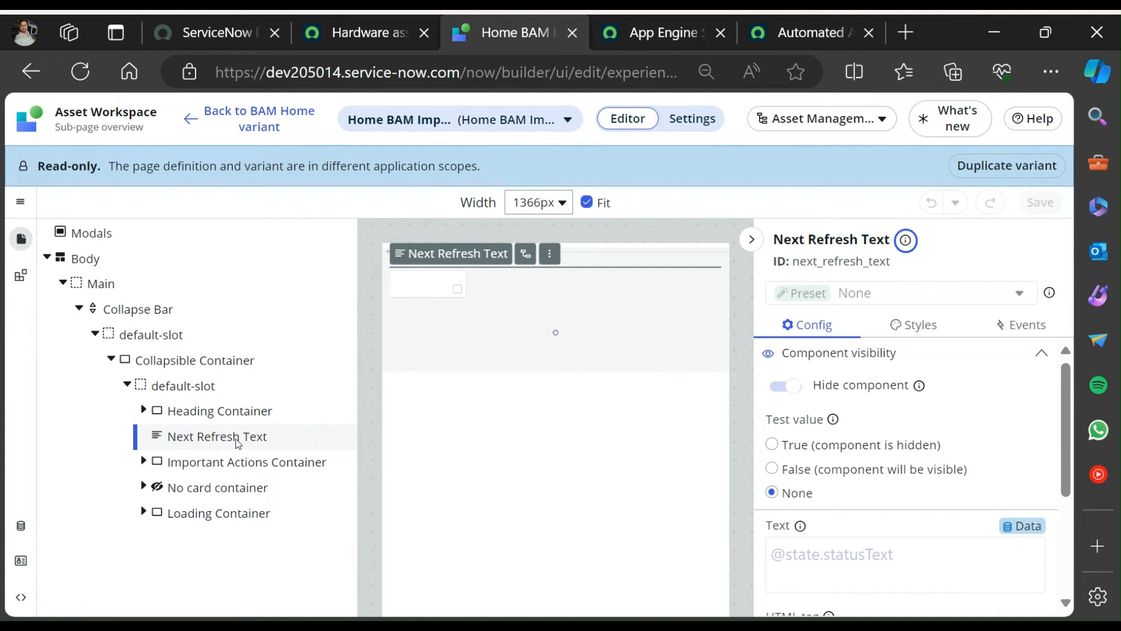
left_click(362, 35)
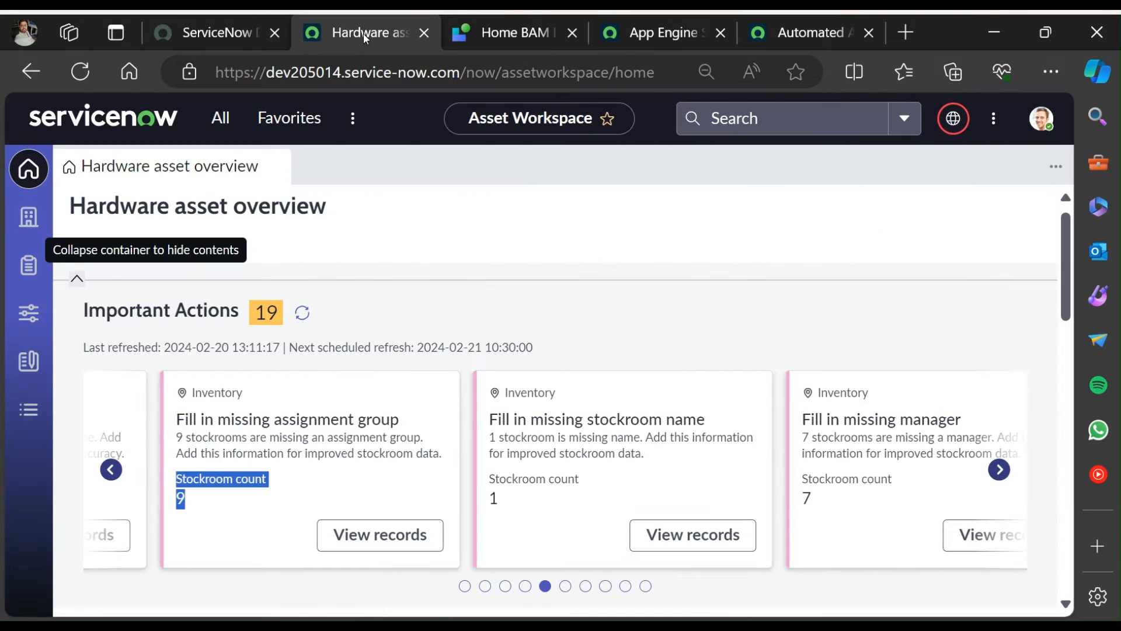
left_click(302, 456)
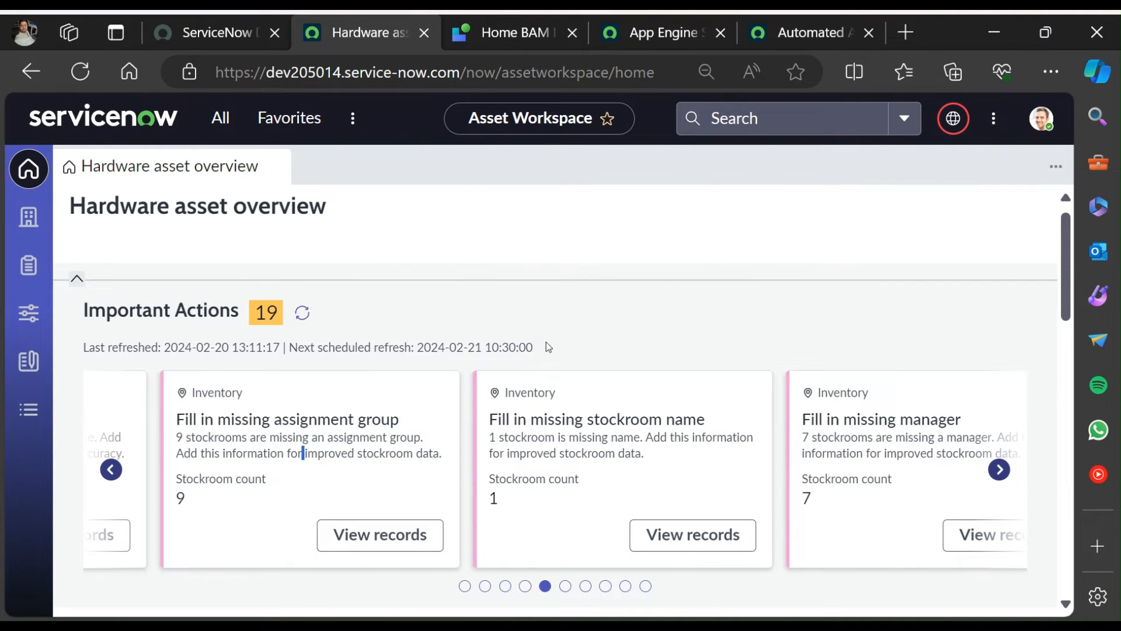
left_click_drag(549, 348, 85, 343)
key("ctrl+c")
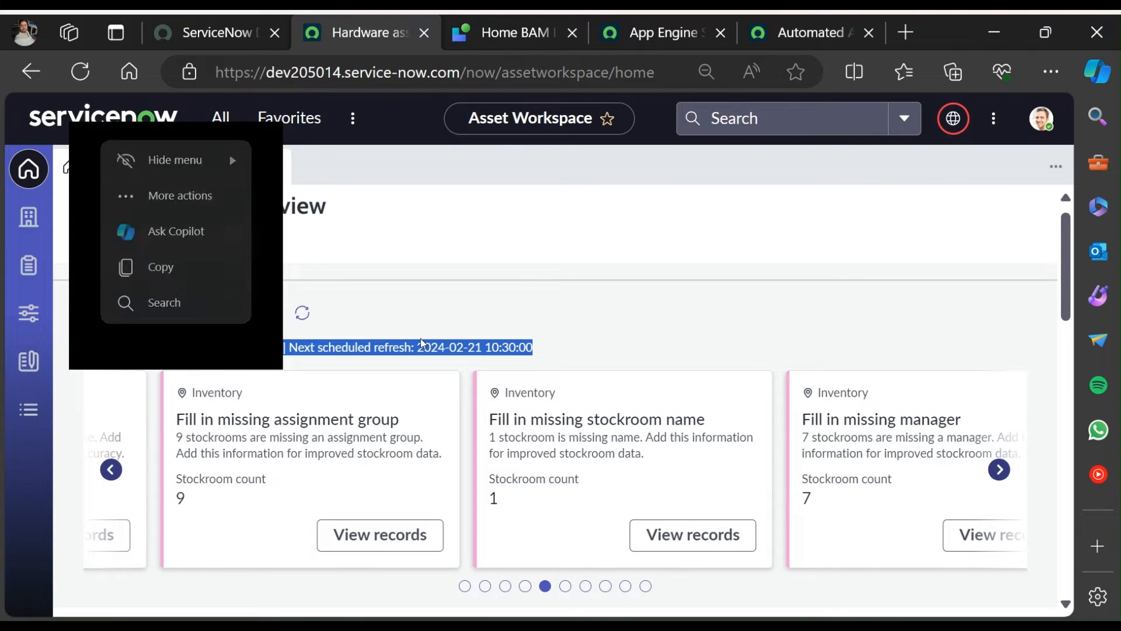
left_click(522, 35)
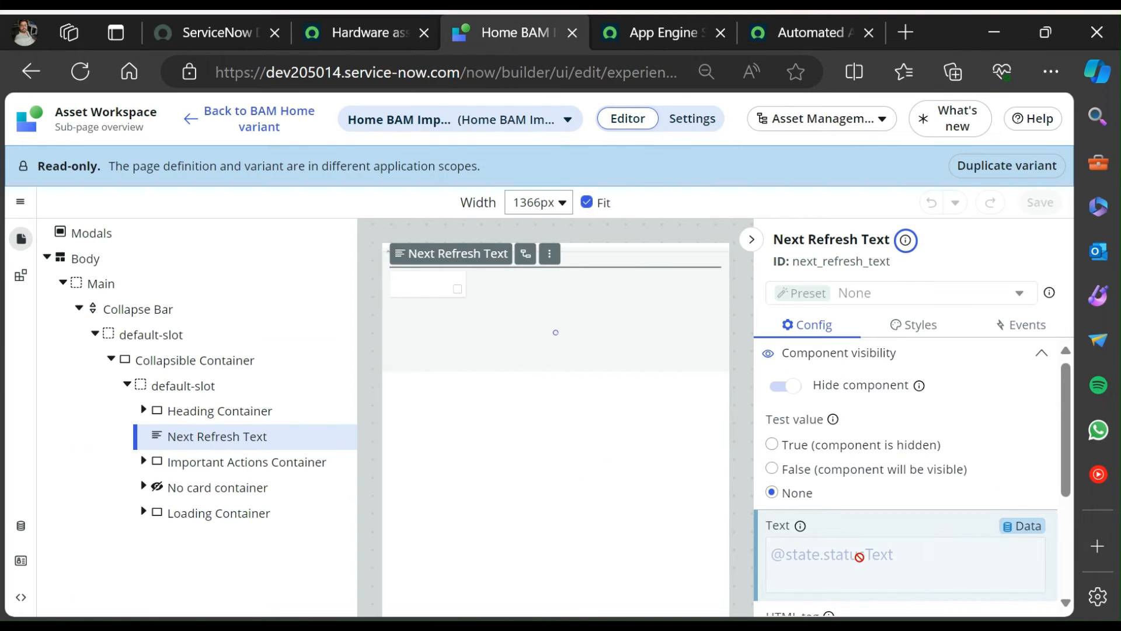
left_click(645, 32)
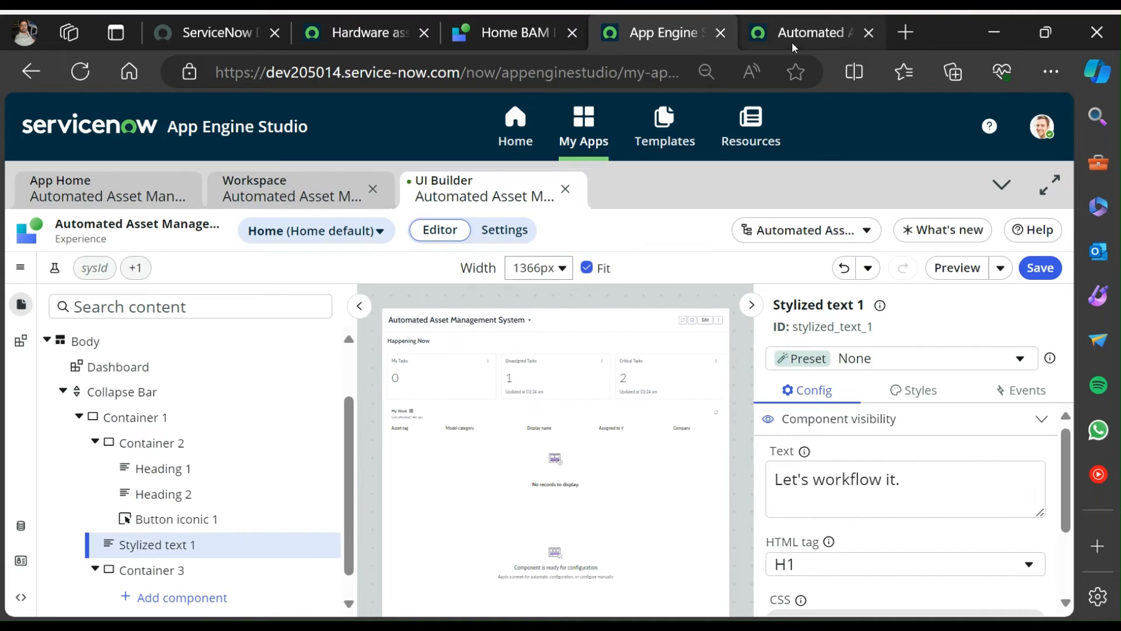
left_click(941, 494)
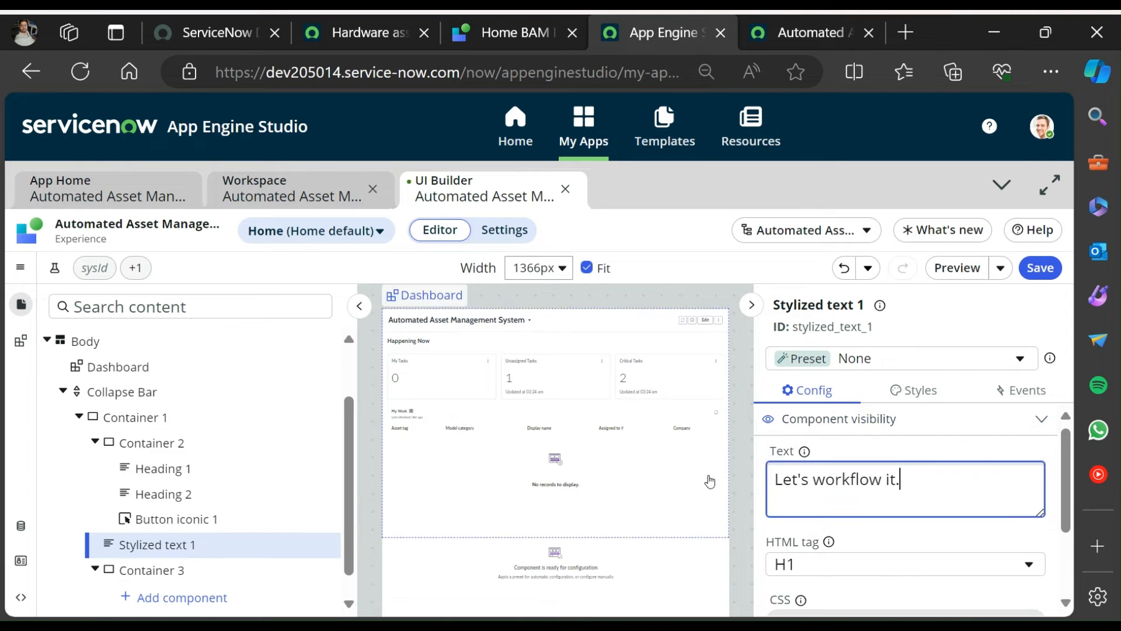
key("ctrl+a")
key("ctrl+v")
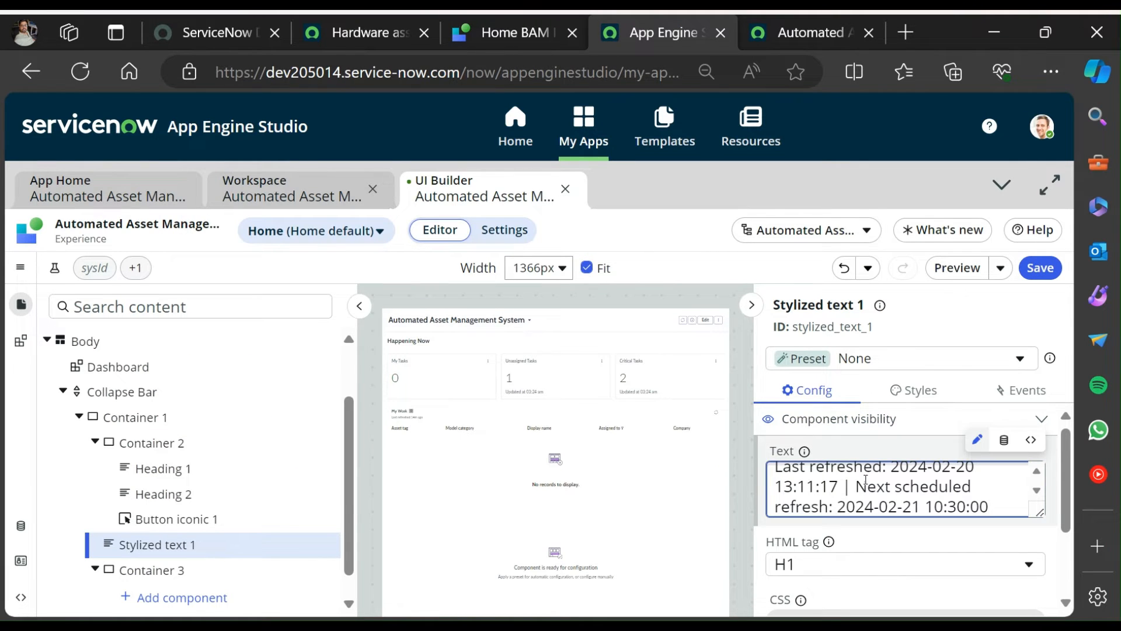
Check Next Refresh Text's configuration in Home BAM, set Stylized text 1's HTML tag to Span in App Engine Studio, and save the page.
scroll(864, 480, "down", 1)
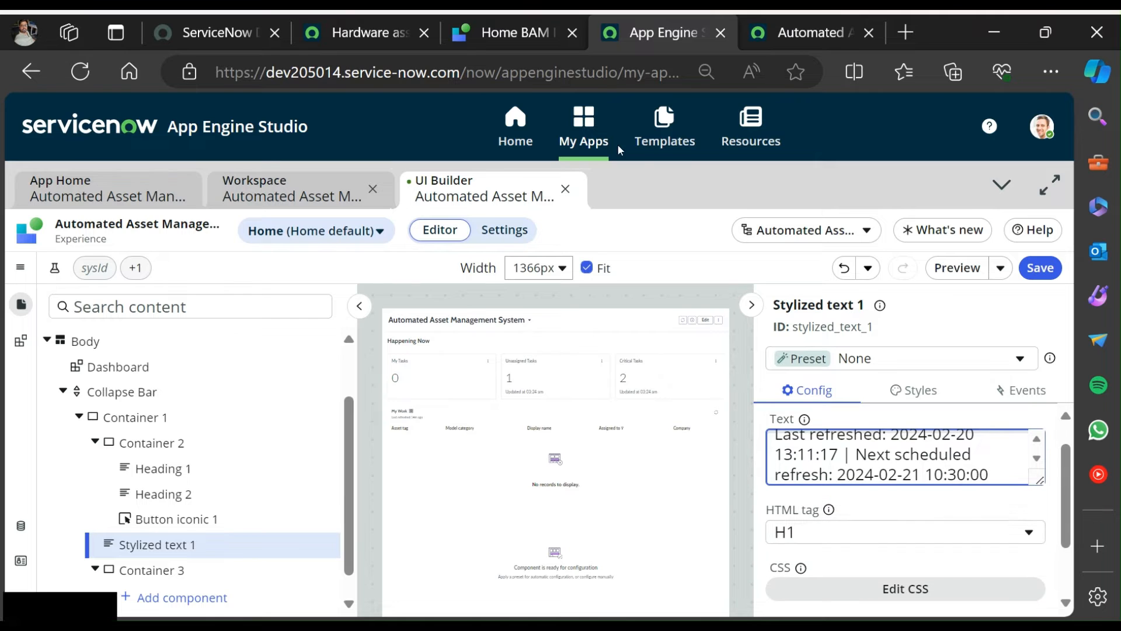
left_click(373, 32)
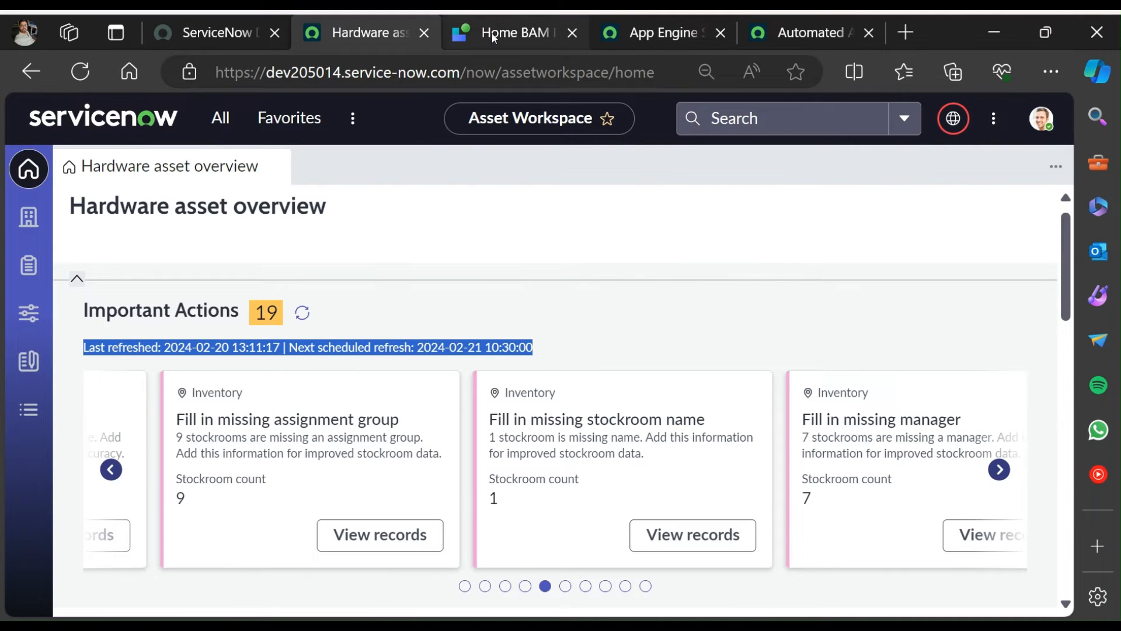
left_click(519, 29)
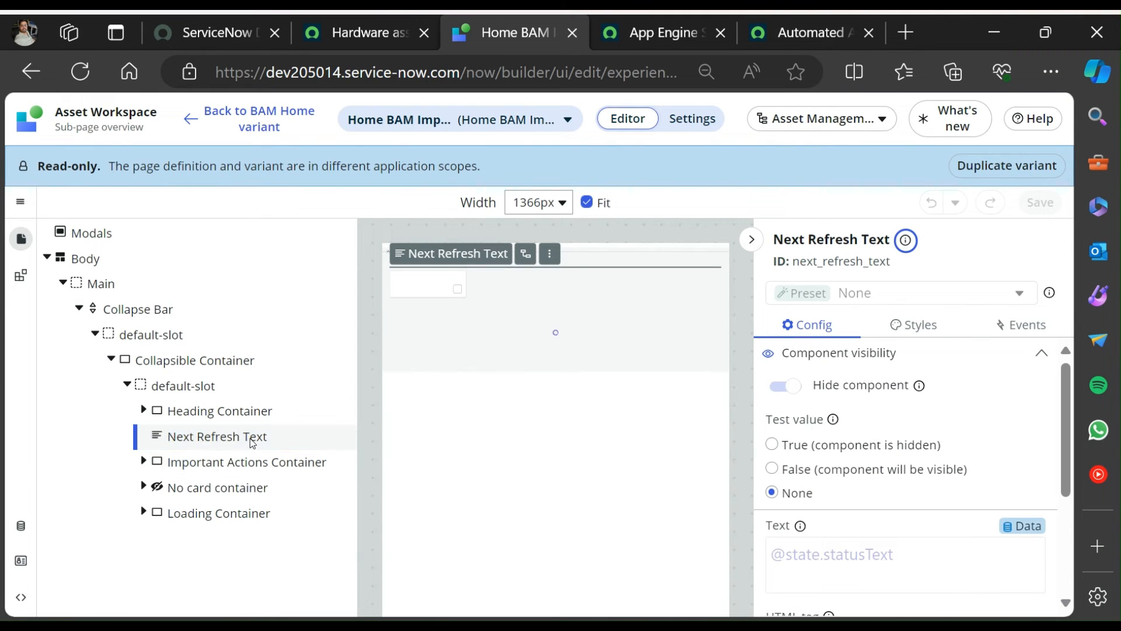
left_click(253, 441)
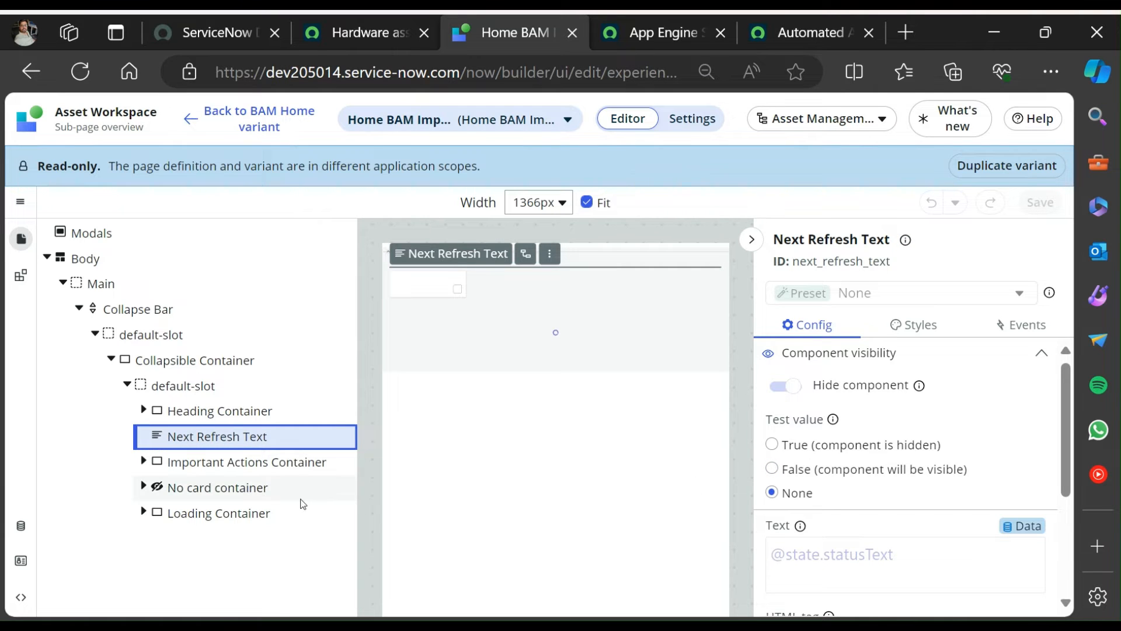
scroll(916, 489, "down", 3)
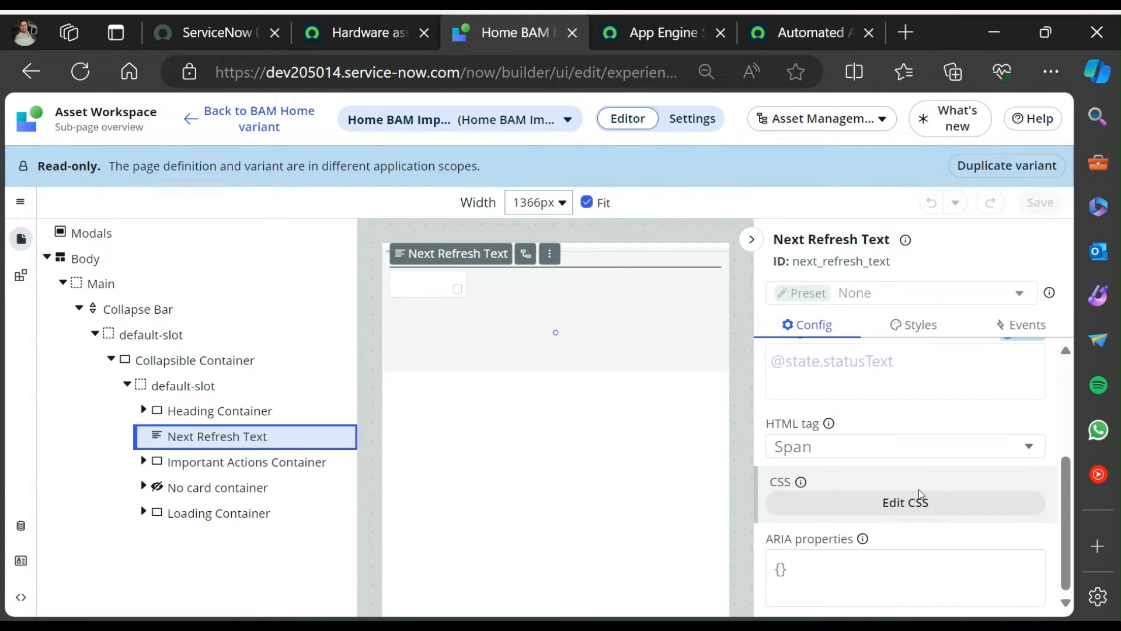
left_click(664, 46)
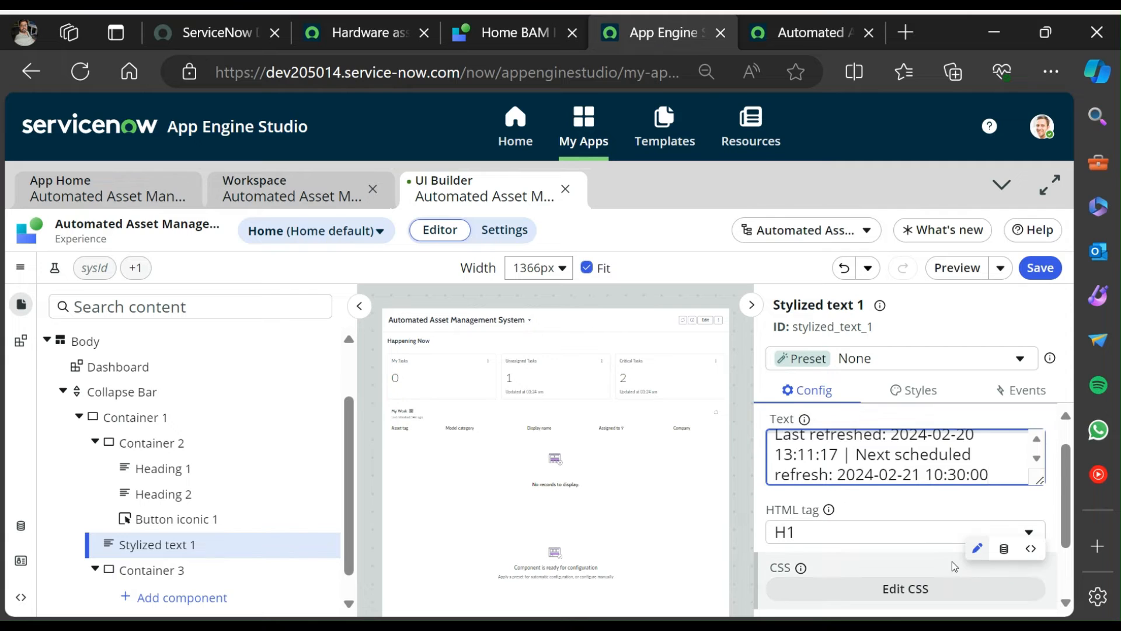
left_click(924, 533)
left_click(888, 509)
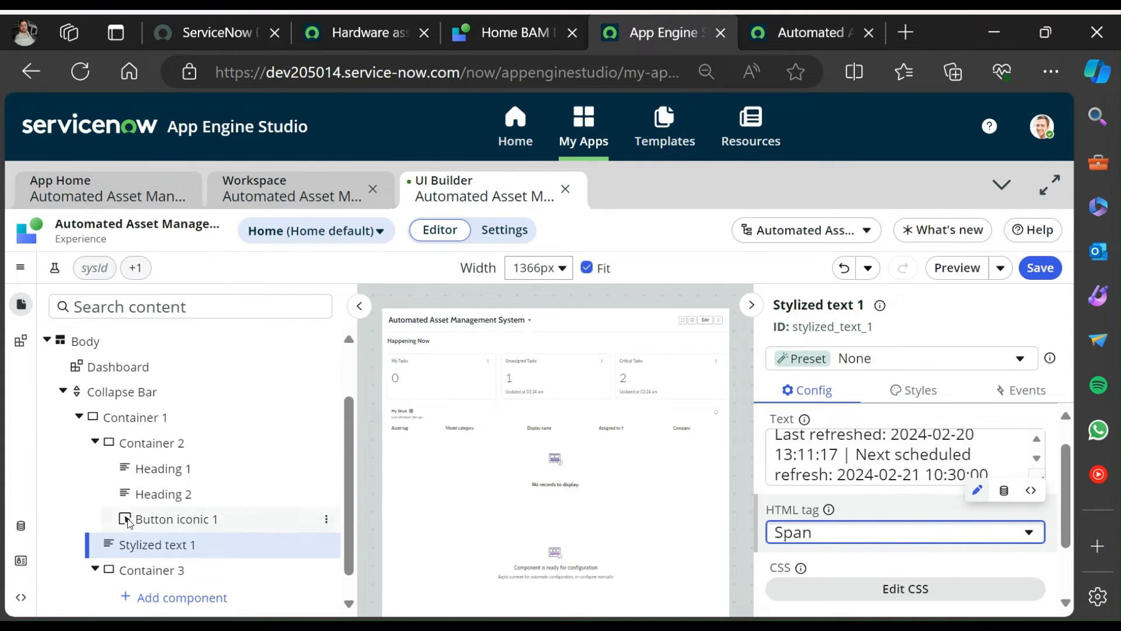
scroll(221, 511, "down", 1)
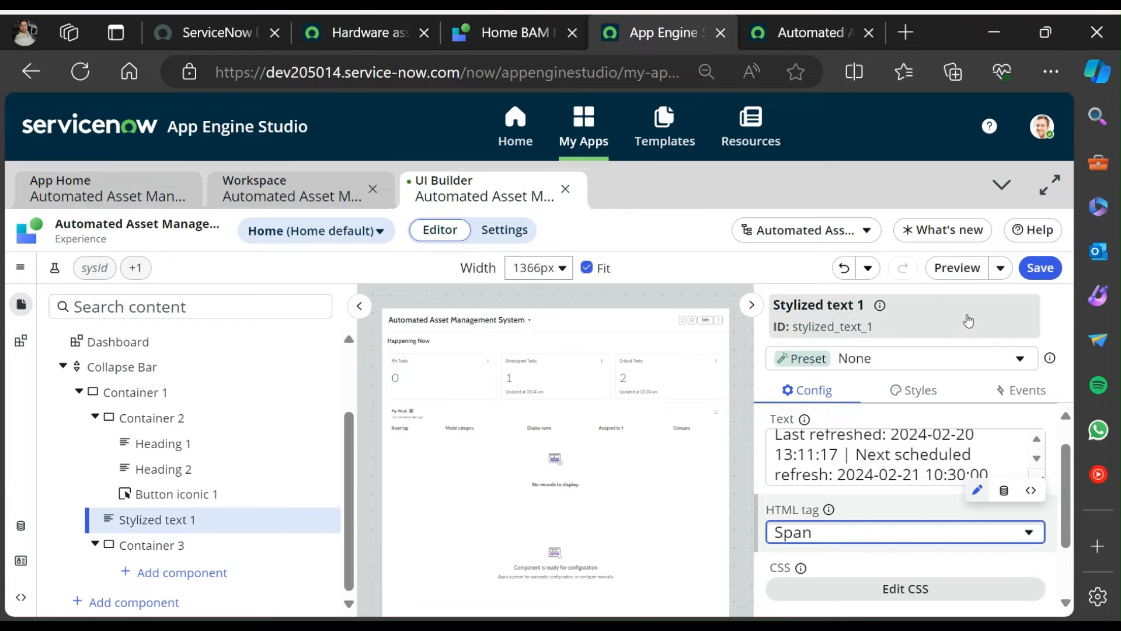
left_click(1040, 267)
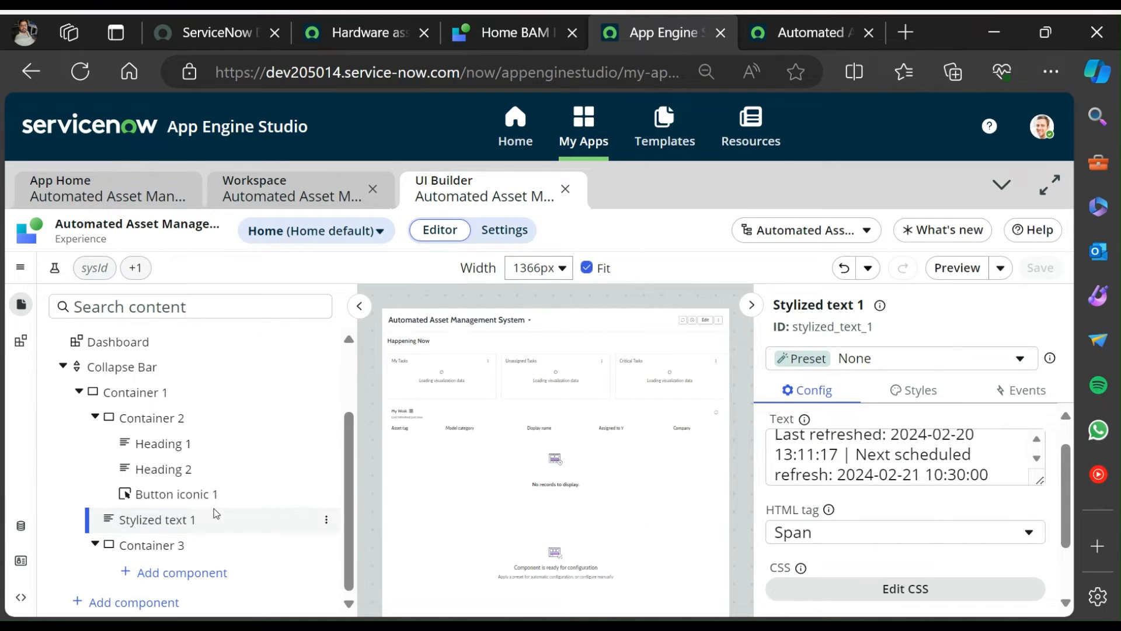
Examine the structure of Important Actions Container in Home BAM and the configuration of its Carousel 1 component.
left_click(493, 32)
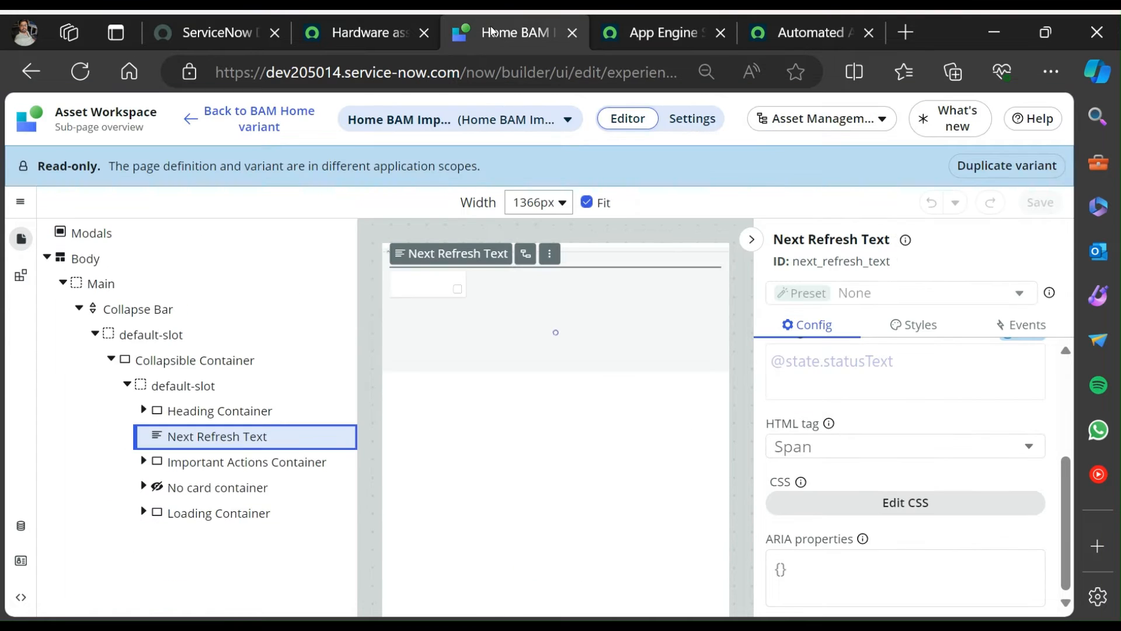
left_click(245, 464)
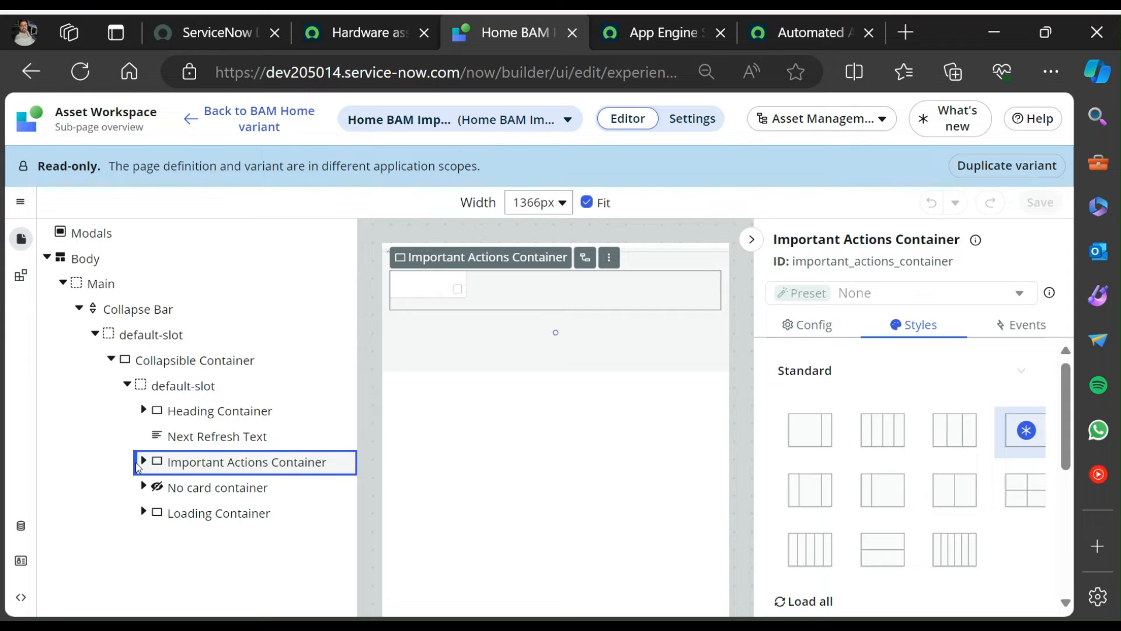
left_click(142, 461)
scroll(186, 467, "down", 2)
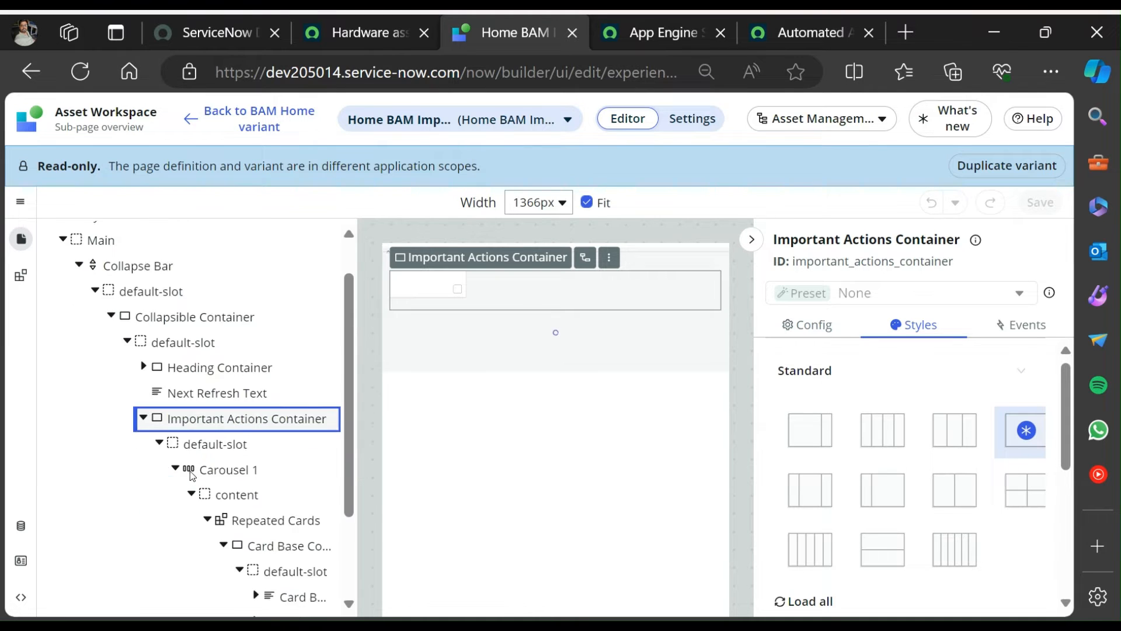
left_click(236, 403)
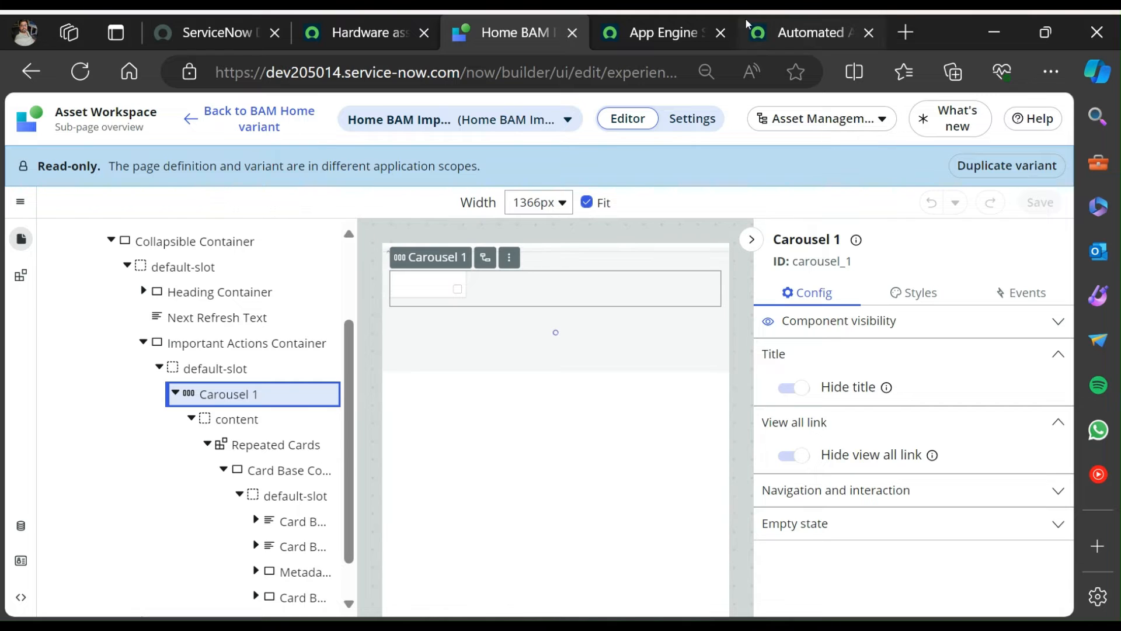
Switch to App Engine Studio, add a Carousel component inside Container 3, and select it in the page's content tree.
left_click(654, 32)
left_click(178, 552)
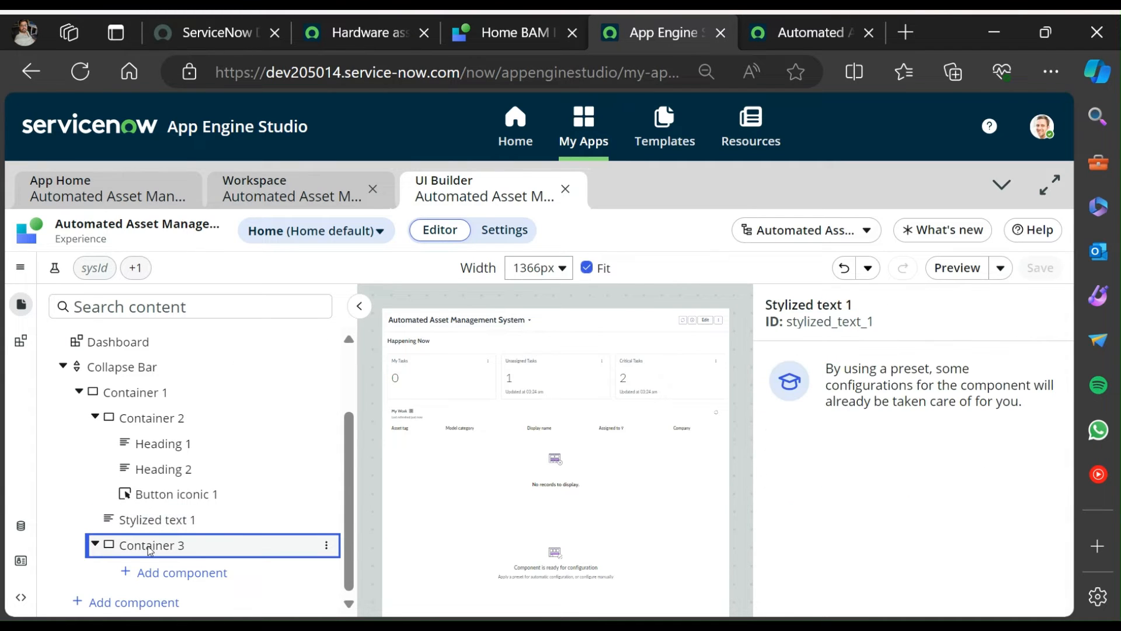
left_click(94, 545)
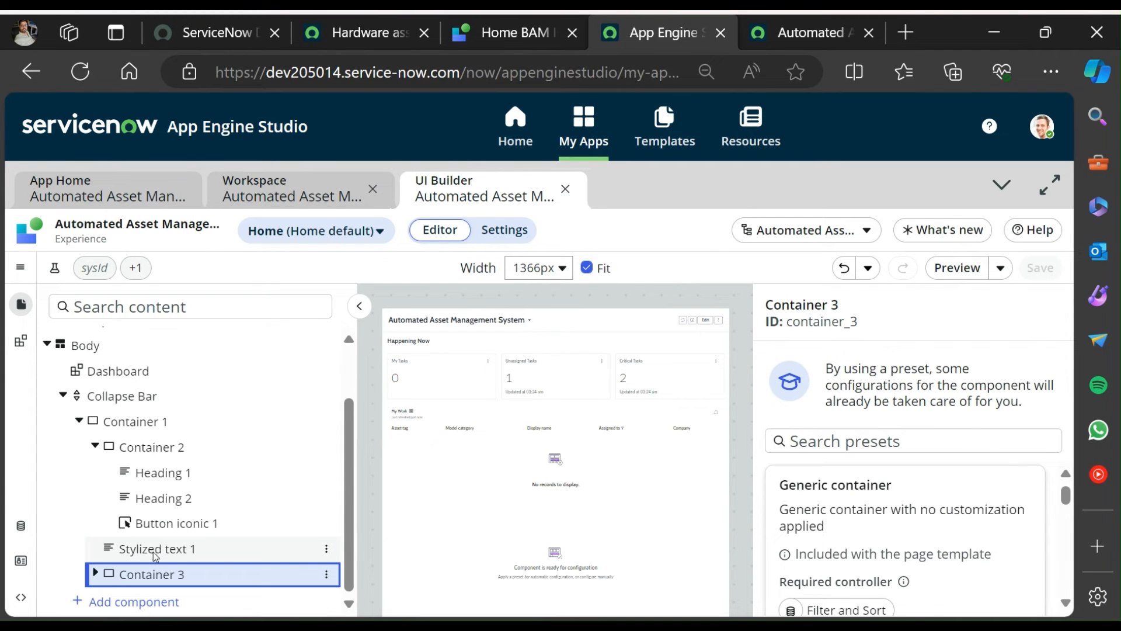
left_click(94, 574)
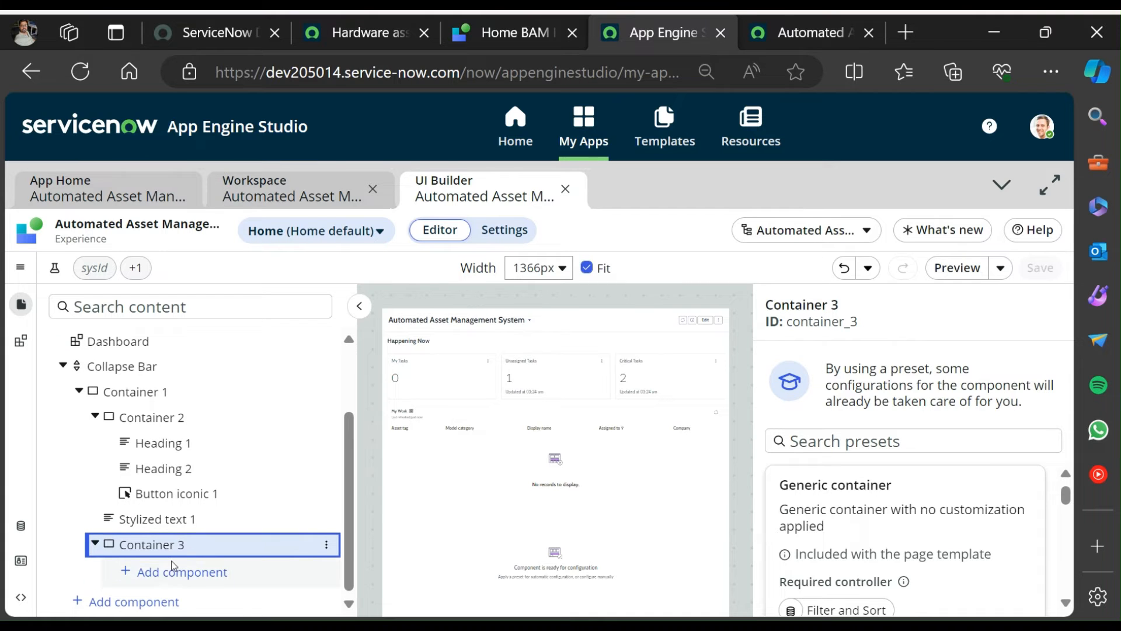
left_click(180, 571)
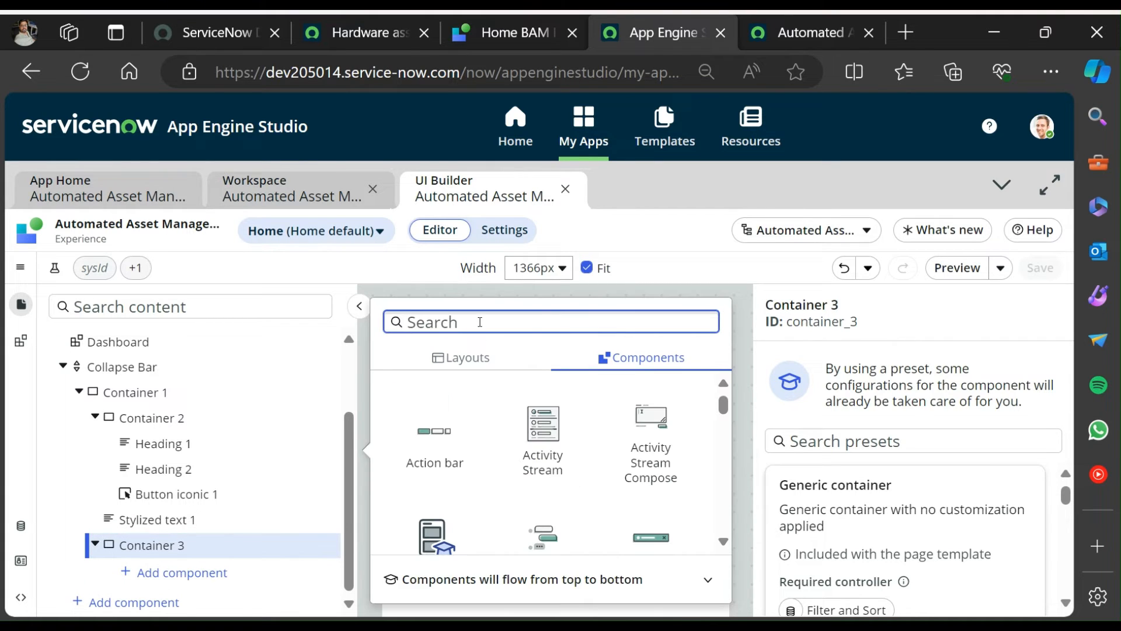
type("cor")
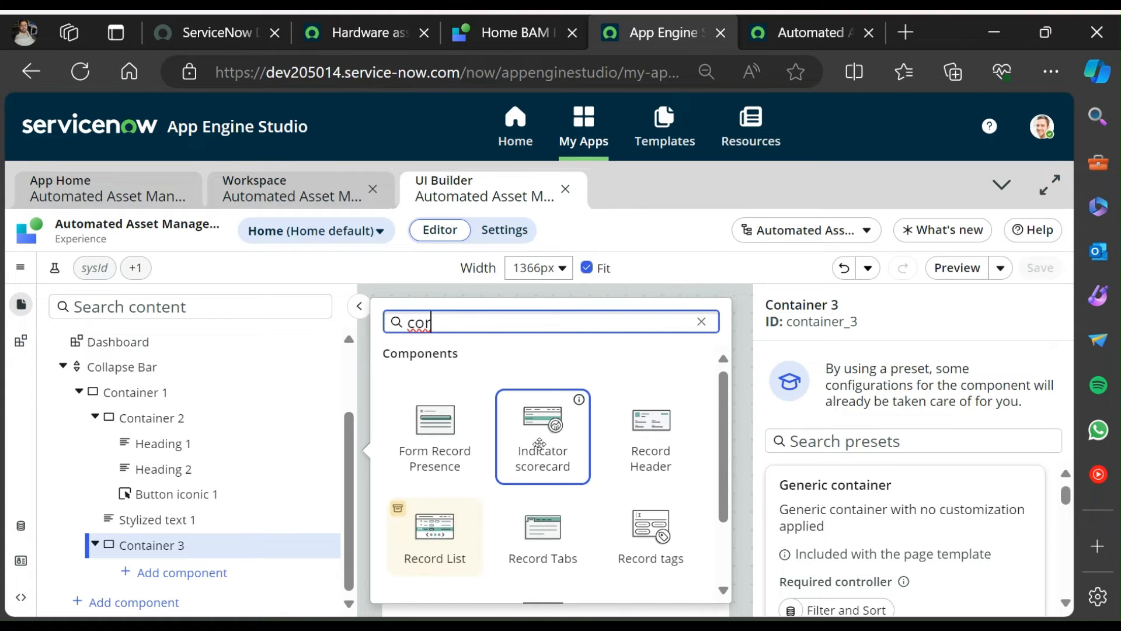
scroll(540, 441, "down", 2)
scroll(543, 451, "up", 2)
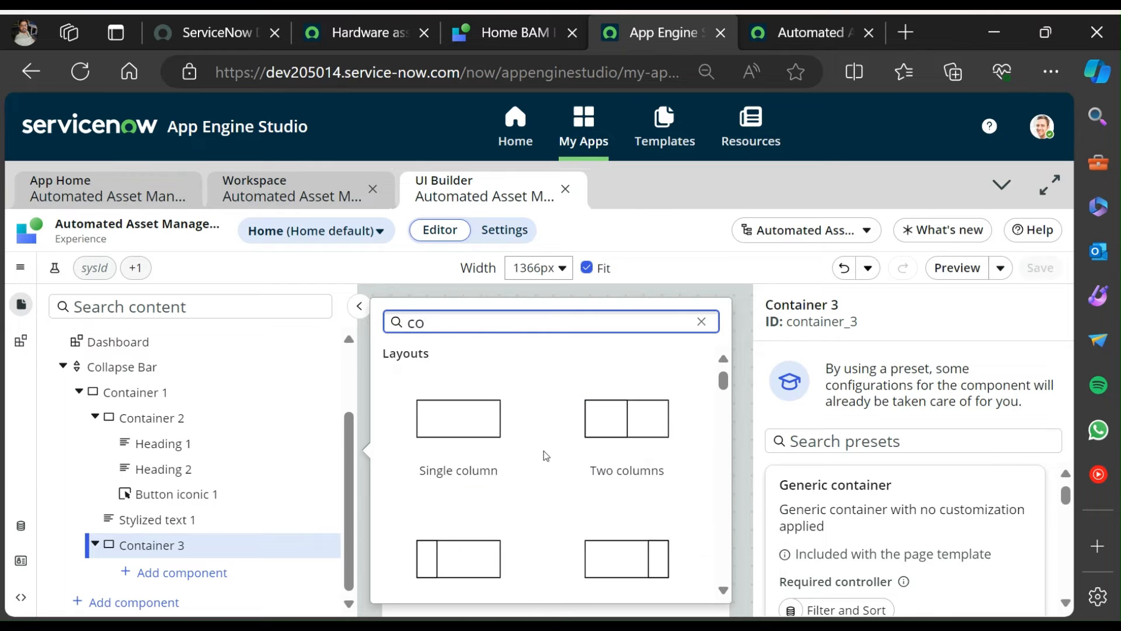
key("BackSpace")
scroll(558, 467, "down", 5)
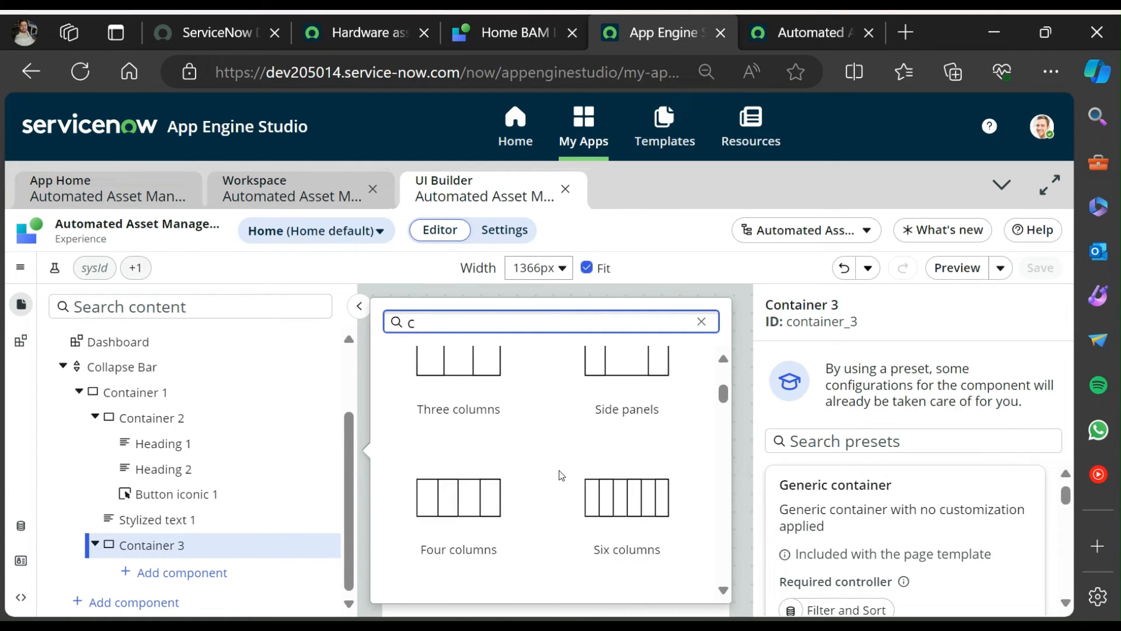
scroll(561, 474, "down", 4)
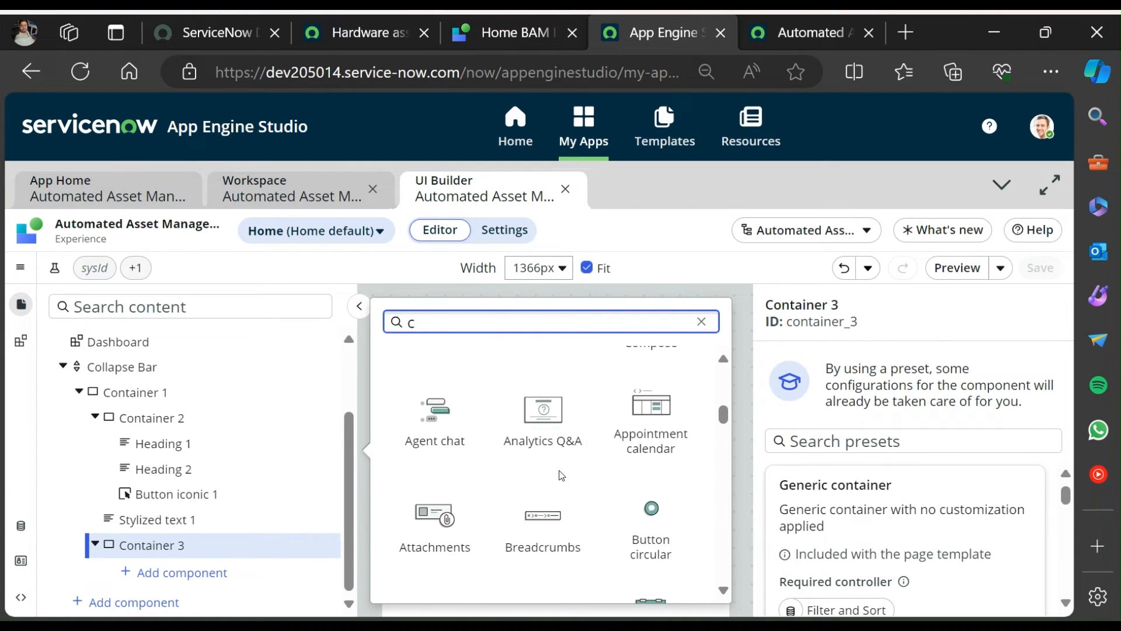
scroll(558, 470, "down", 1)
scroll(559, 470, "down", 6)
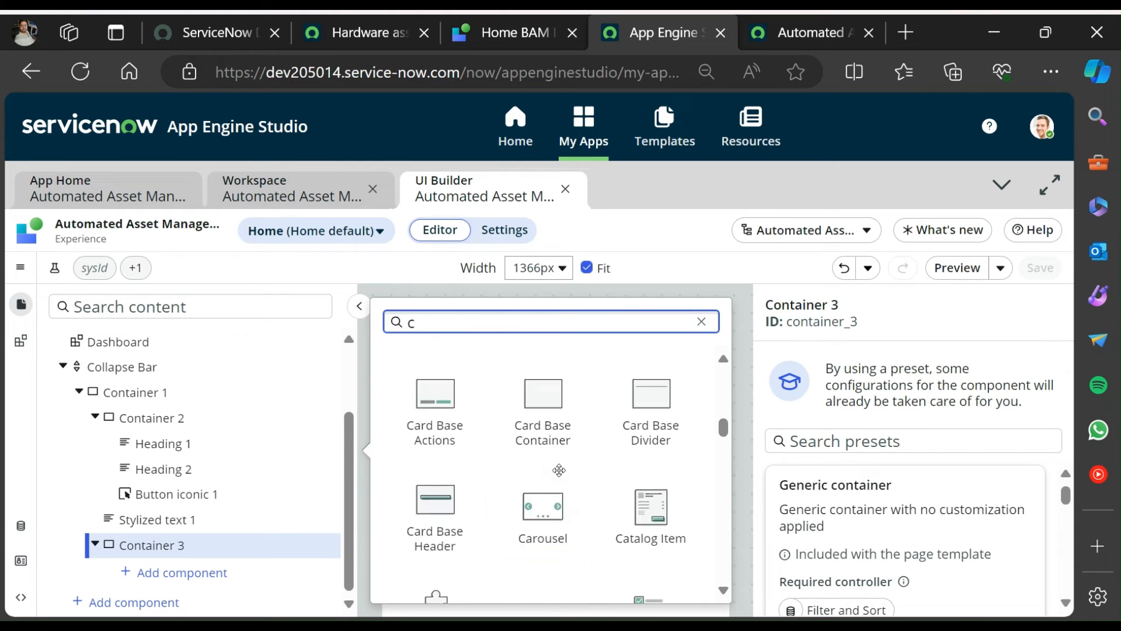
scroll(559, 470, "down", 1)
left_click(551, 429)
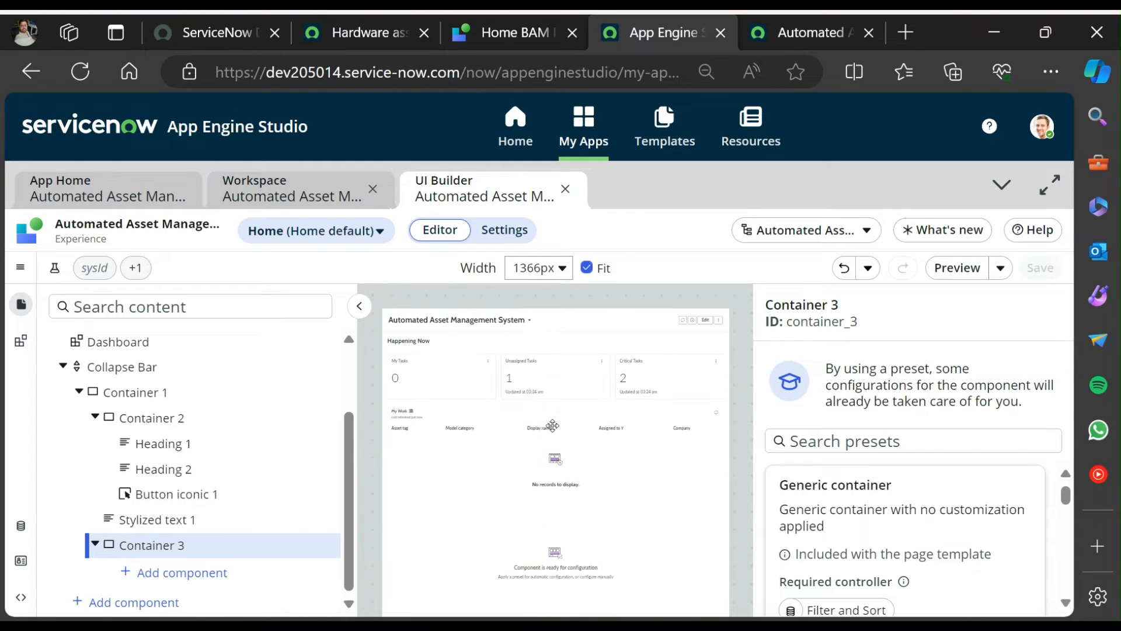
scroll(214, 544, "down", 1)
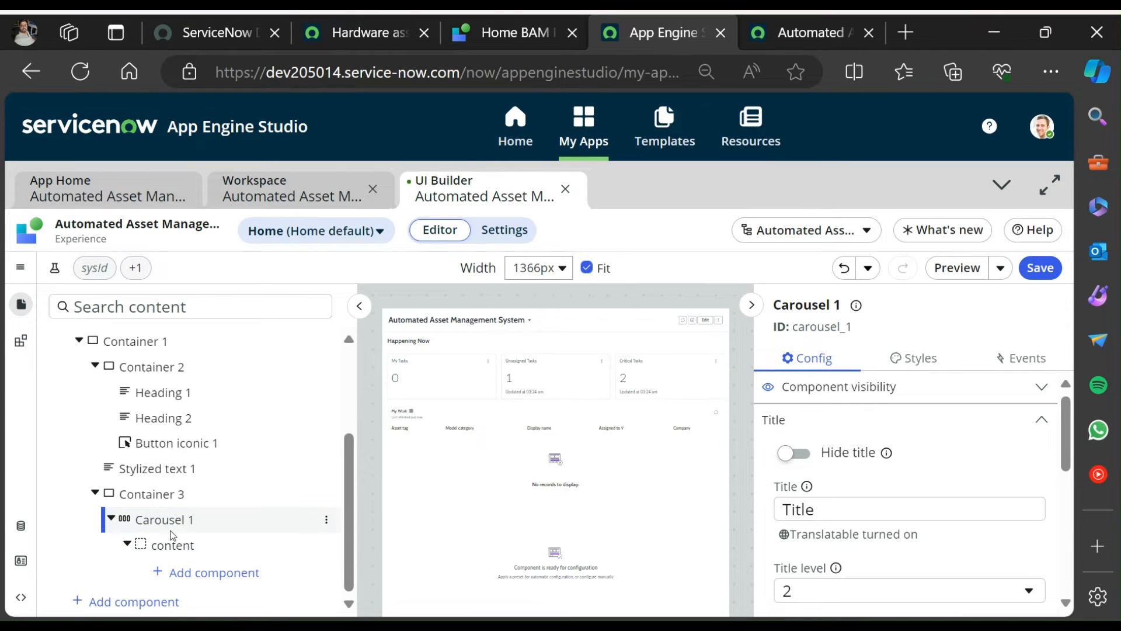
left_click(172, 521)
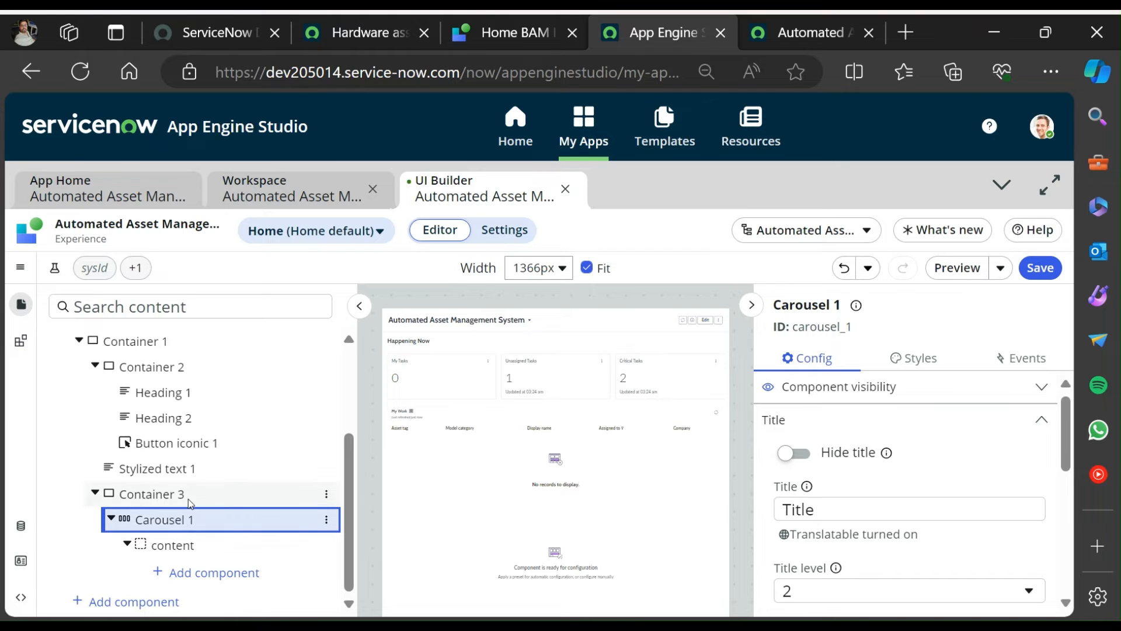
Examine Carousel 1 in Home BAM, including its empty state, navigation settings and CSS styles, and its nested Repeated Cards component.
left_click(508, 34)
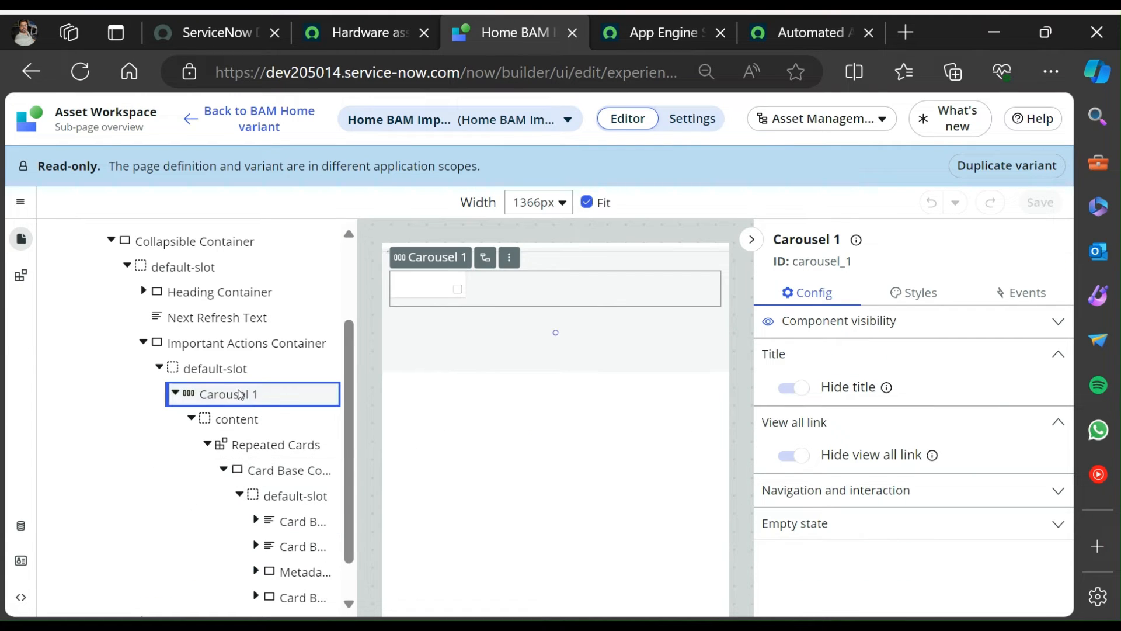
left_click(267, 450)
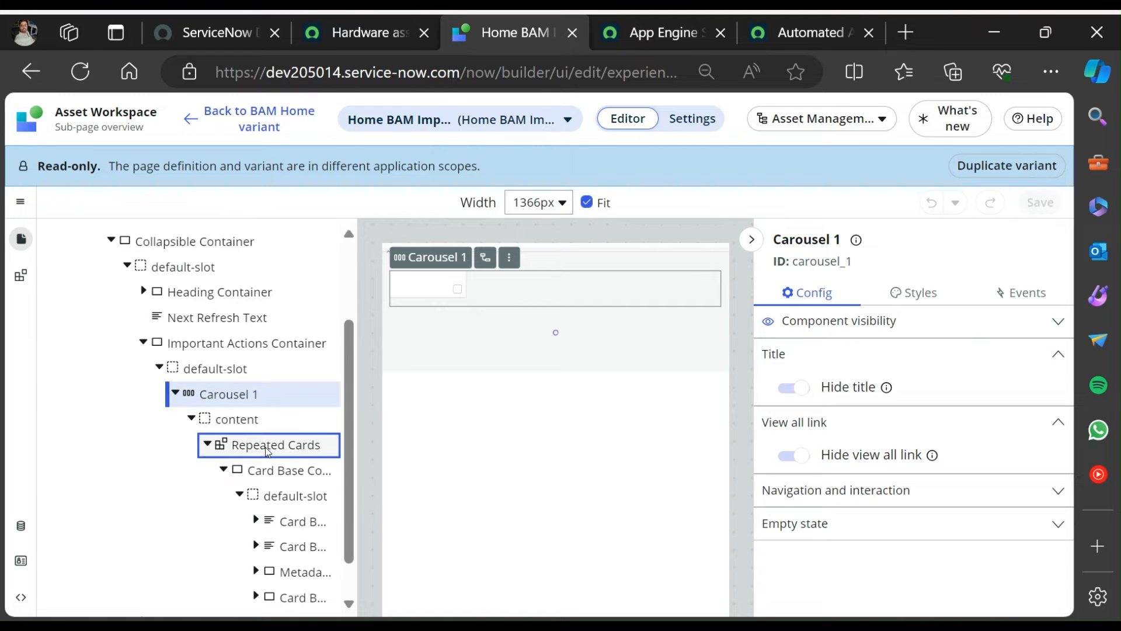
left_click(253, 397)
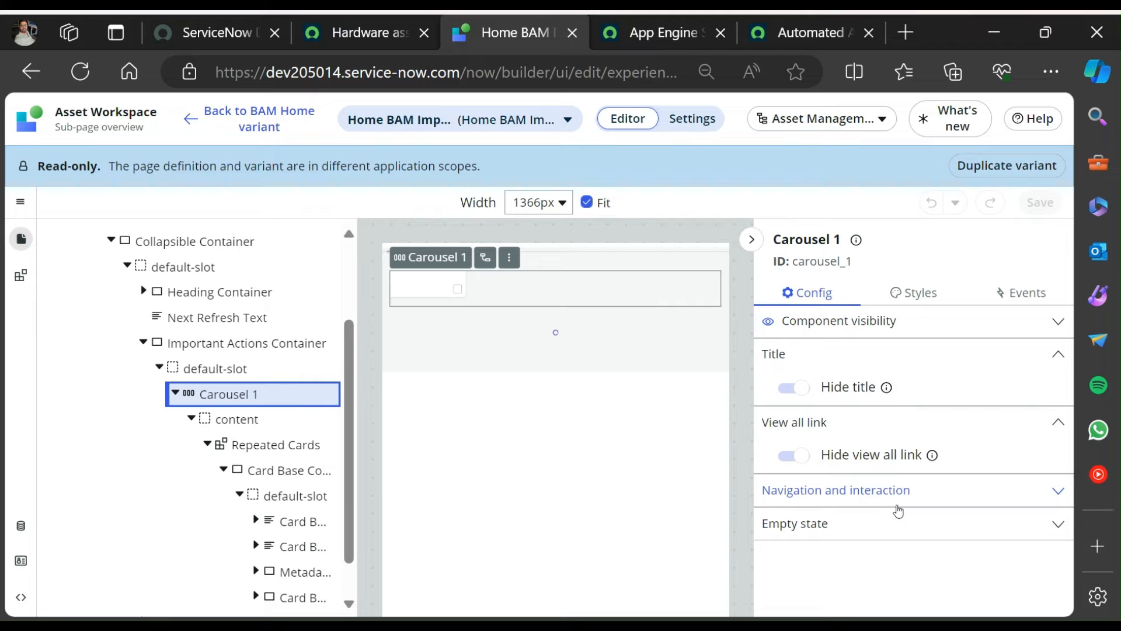
left_click(939, 301)
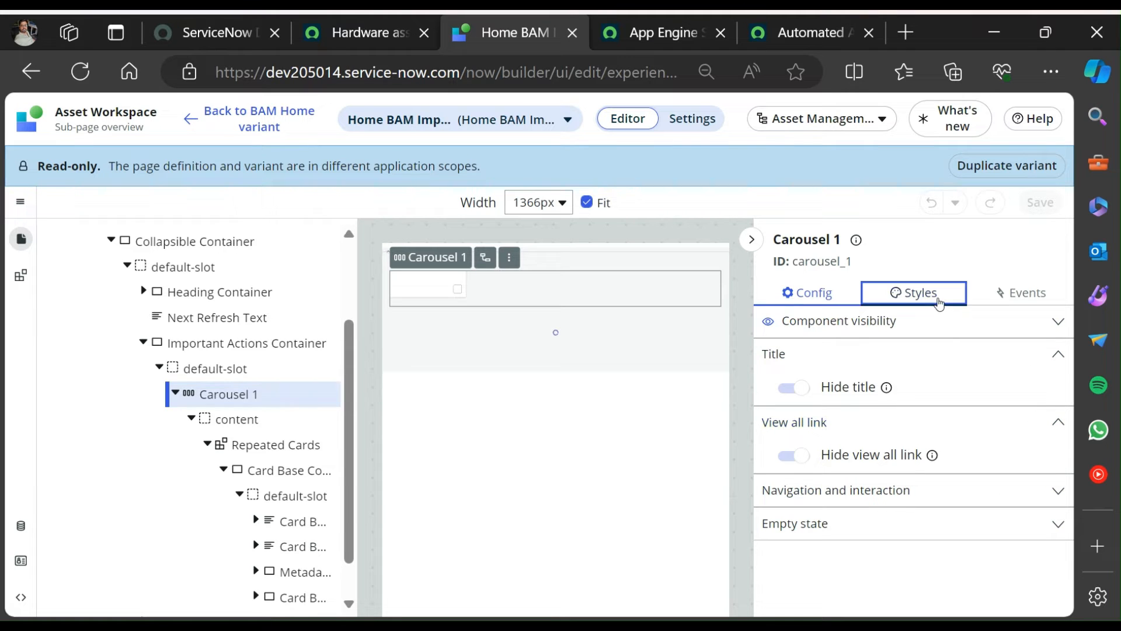
left_click(796, 292)
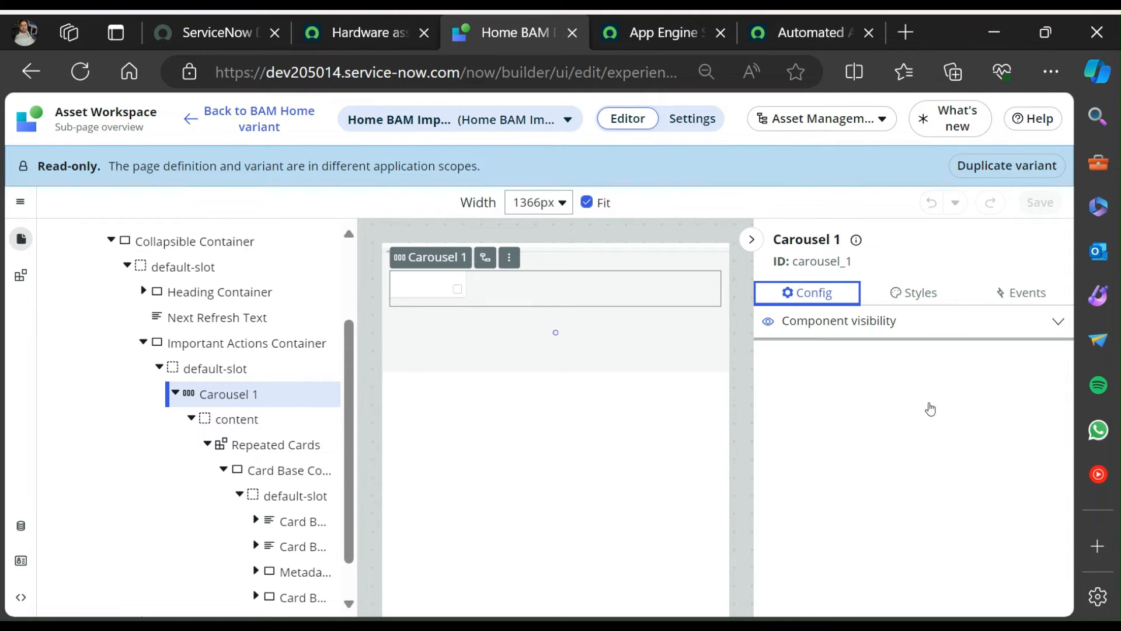
left_click(1054, 528)
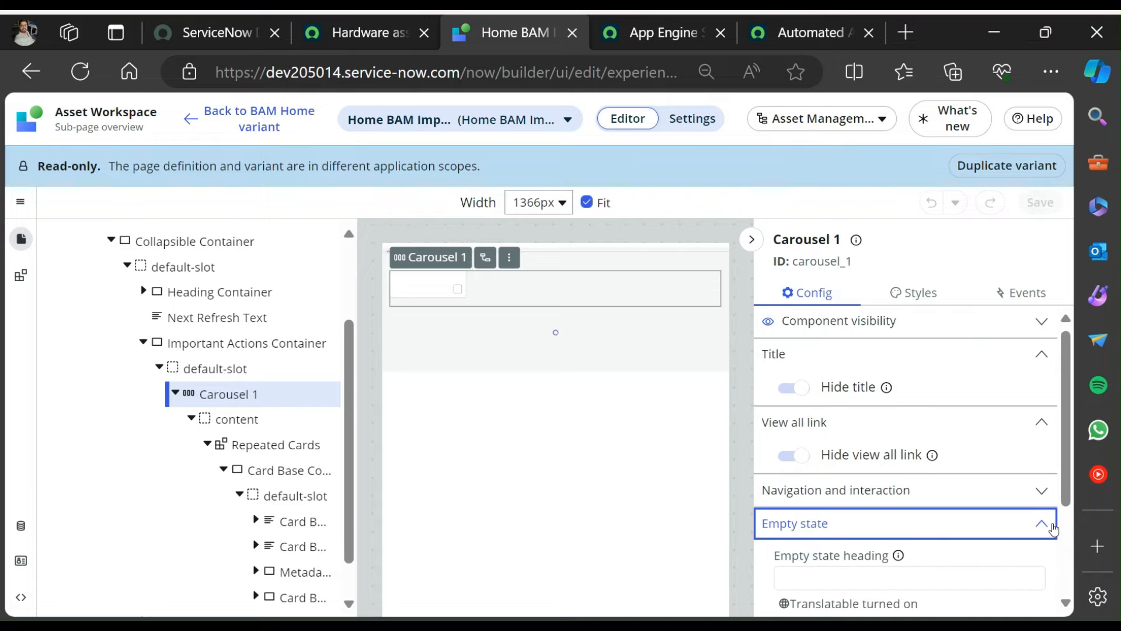
scroll(966, 463, "down", 2)
left_click(921, 292)
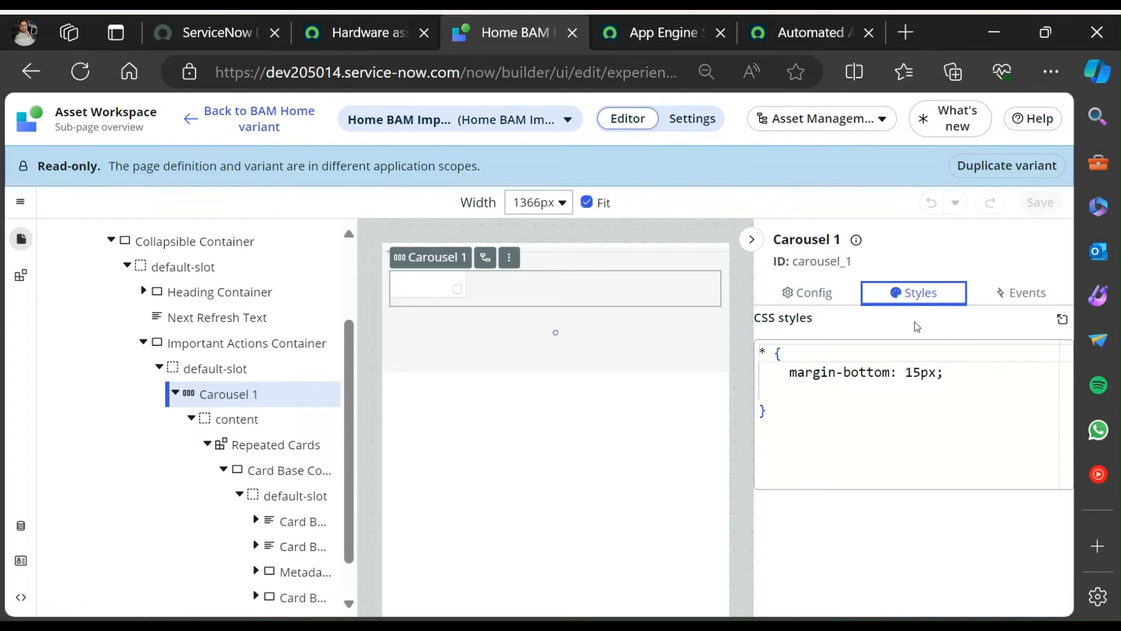
left_click(815, 297)
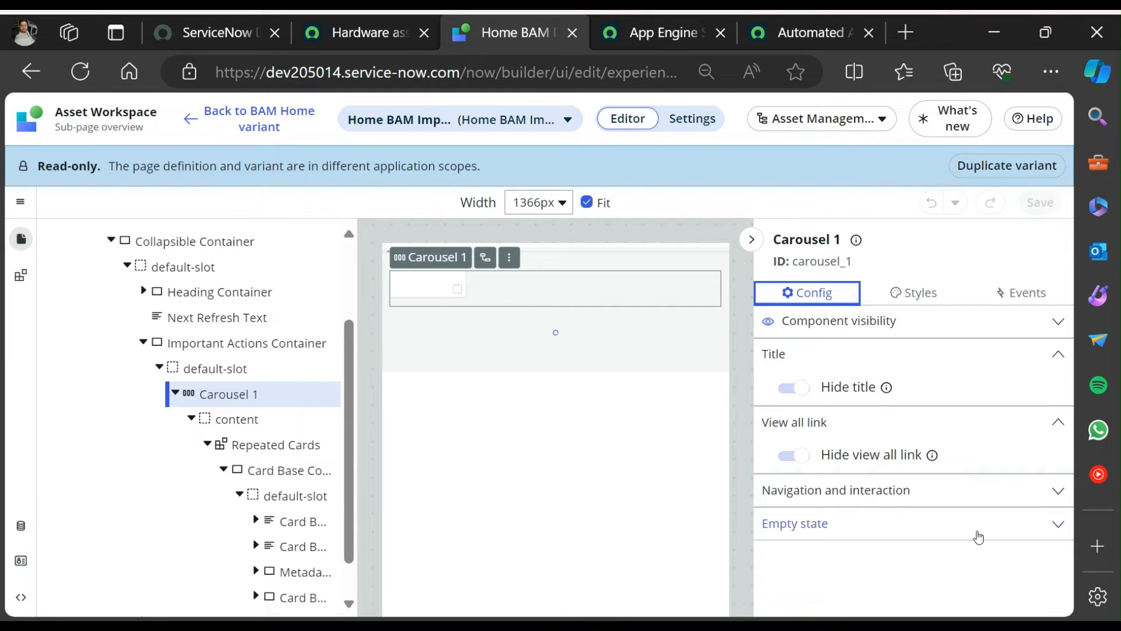
left_click(1053, 524)
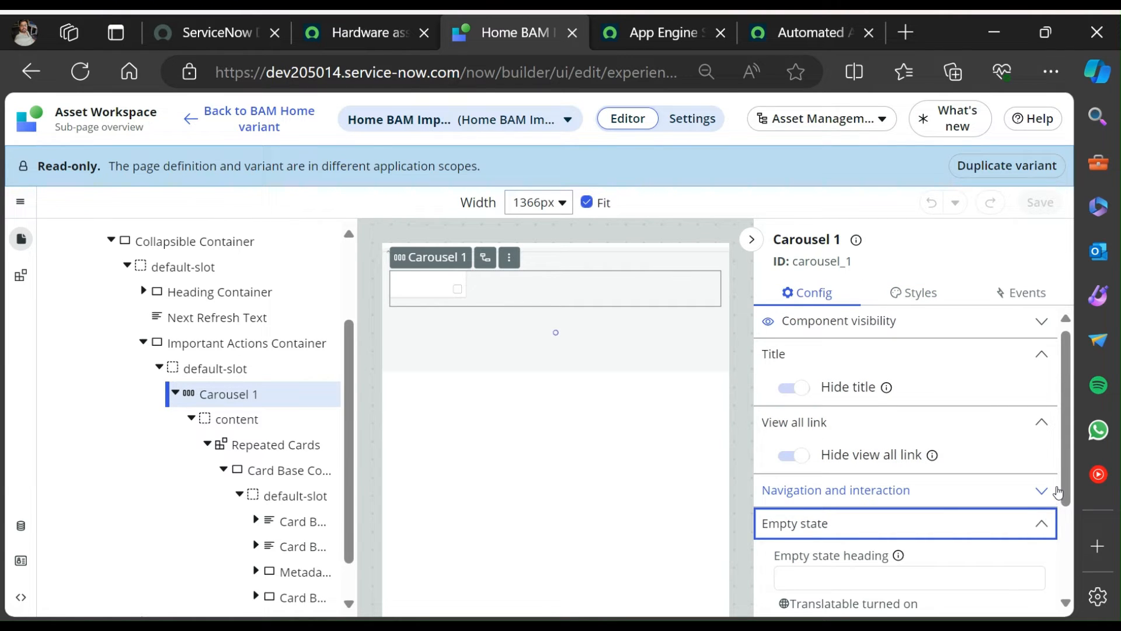
left_click(1044, 524)
left_click(1054, 492)
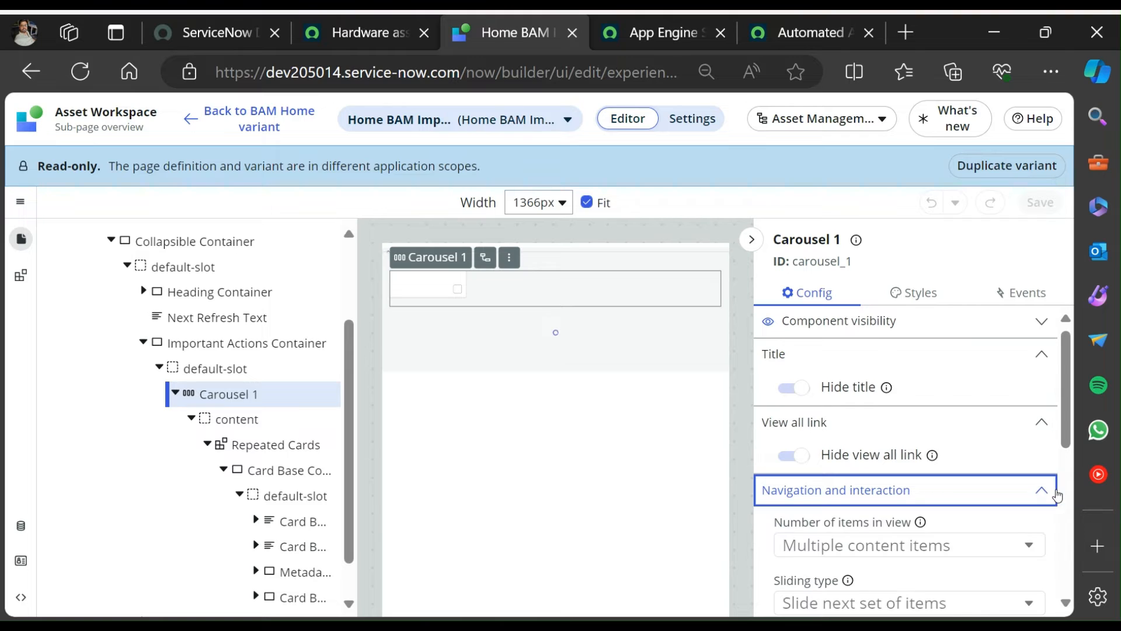
left_click(1057, 495)
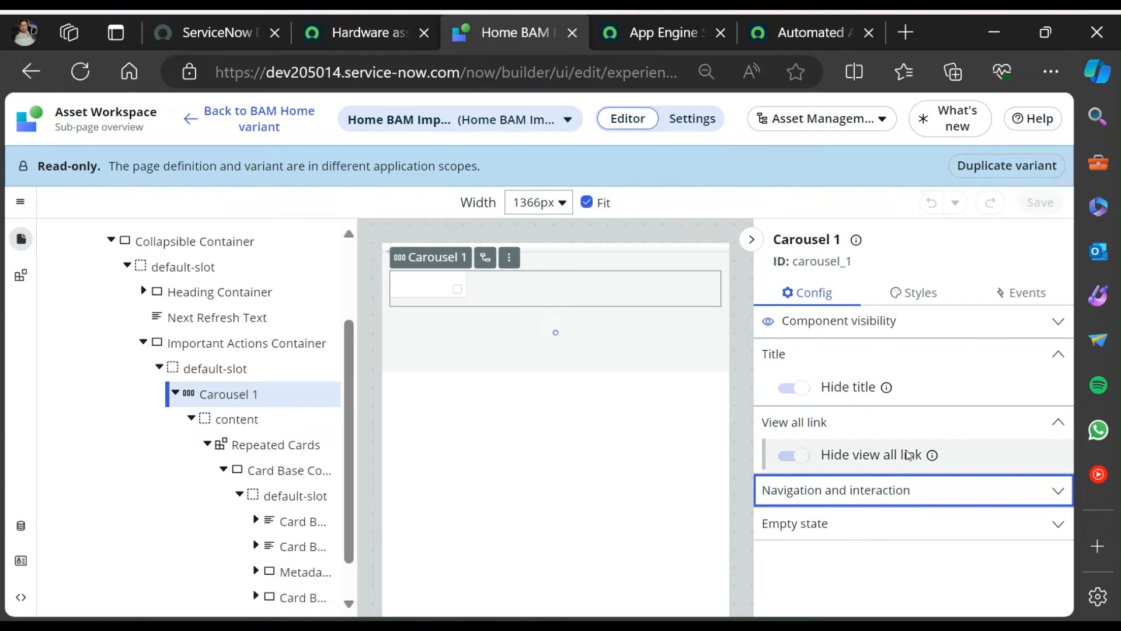
left_click(266, 447)
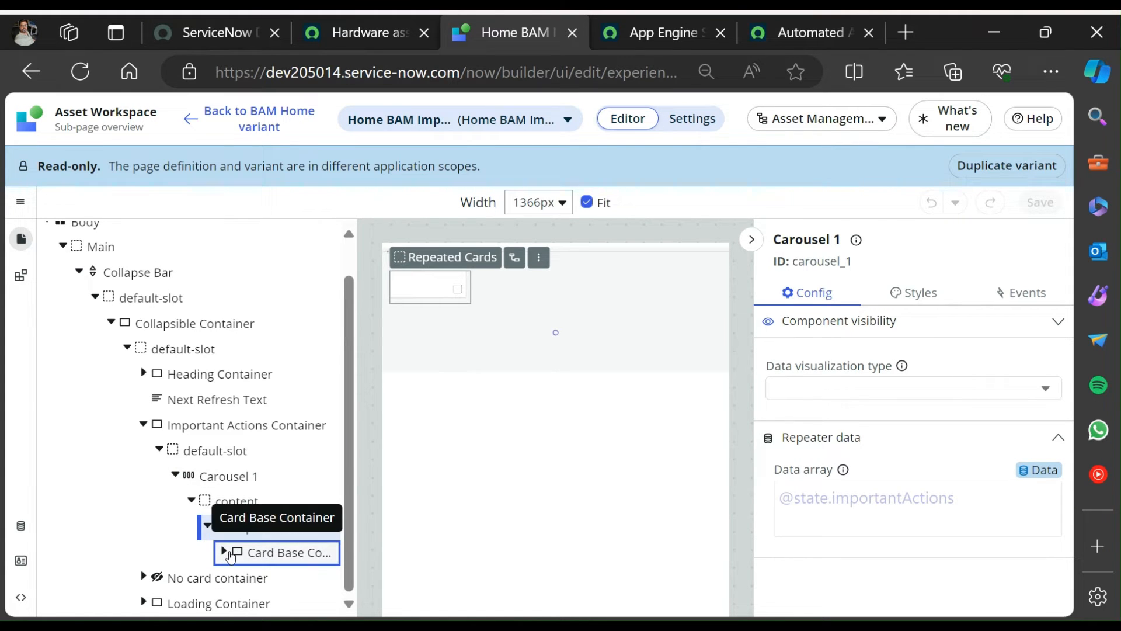
left_click(224, 552)
In App Engine Studio, start adding a component to Carousel 1's content slot and search the components for "rep".
left_click(645, 40)
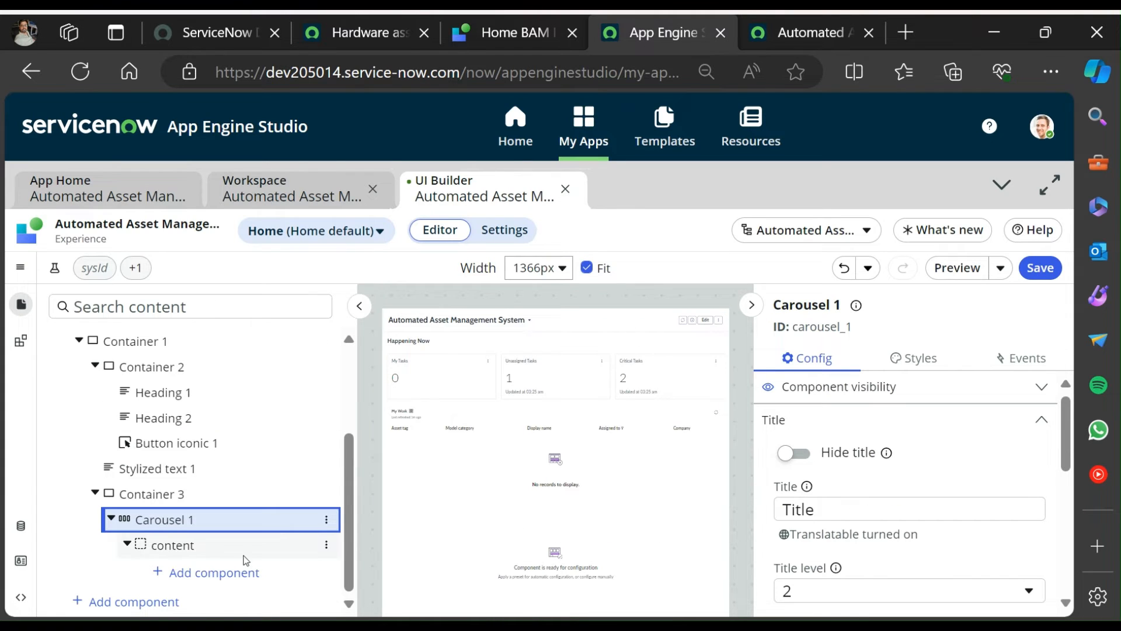
left_click(206, 570)
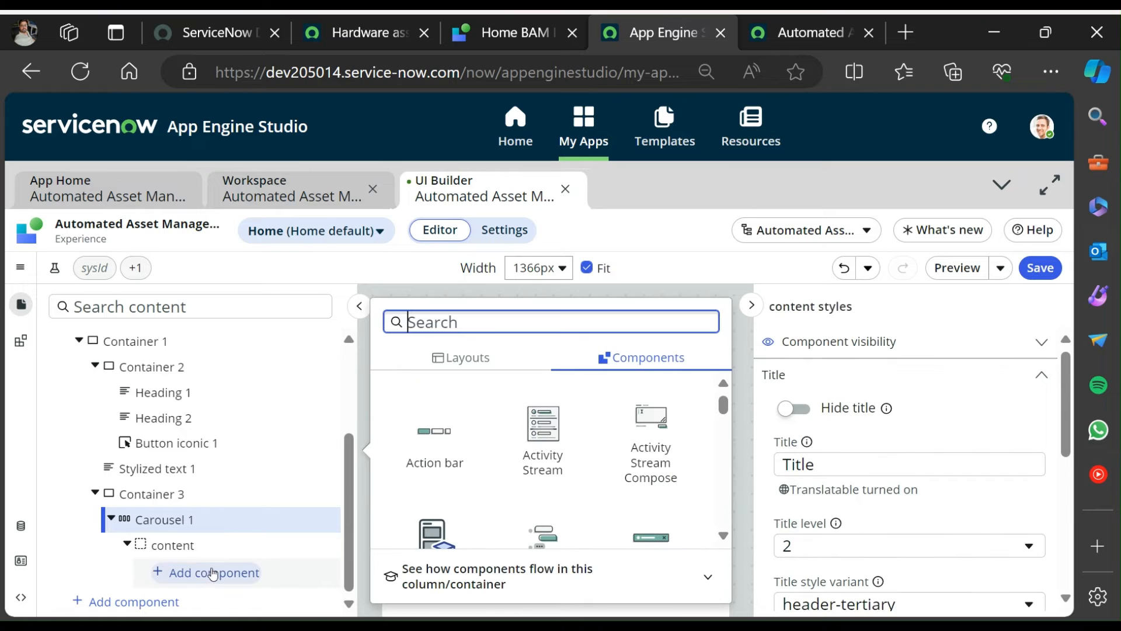
type("rep")
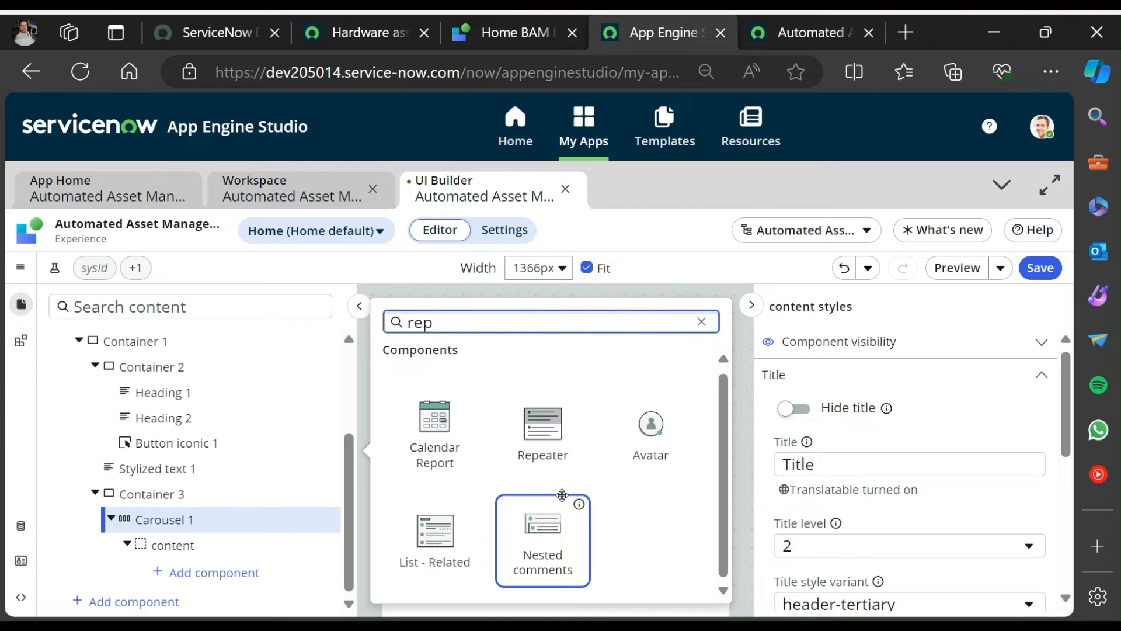
Examine the Repeated Cards component in Home BAM, comparing its configuration and repeater data with those of its parent Carousel 1.
left_click(492, 23)
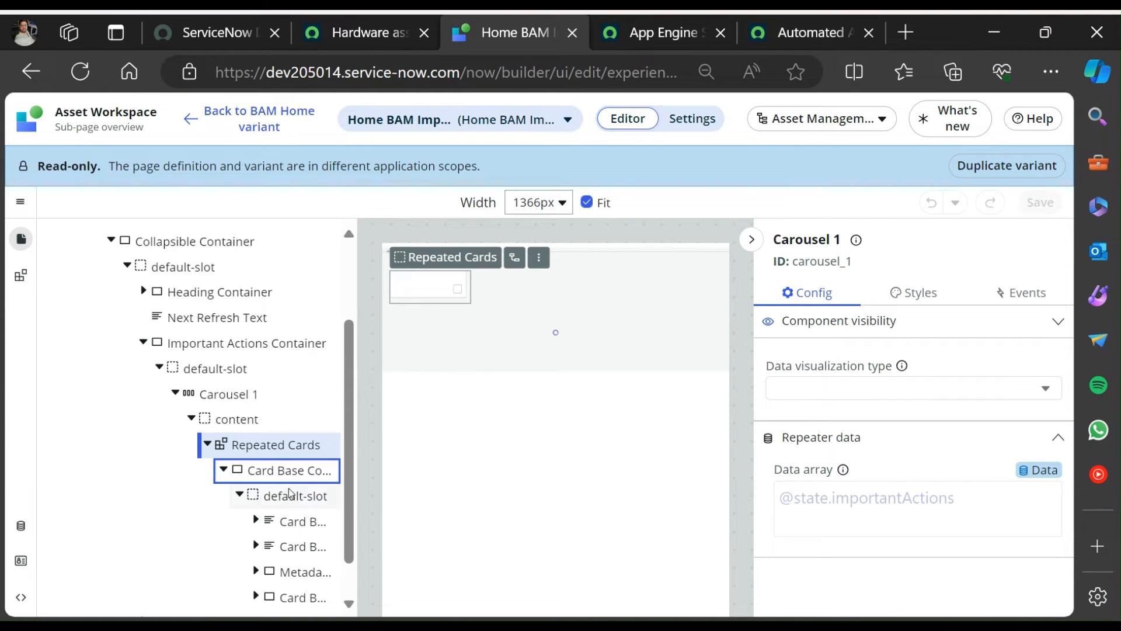
left_click(280, 445)
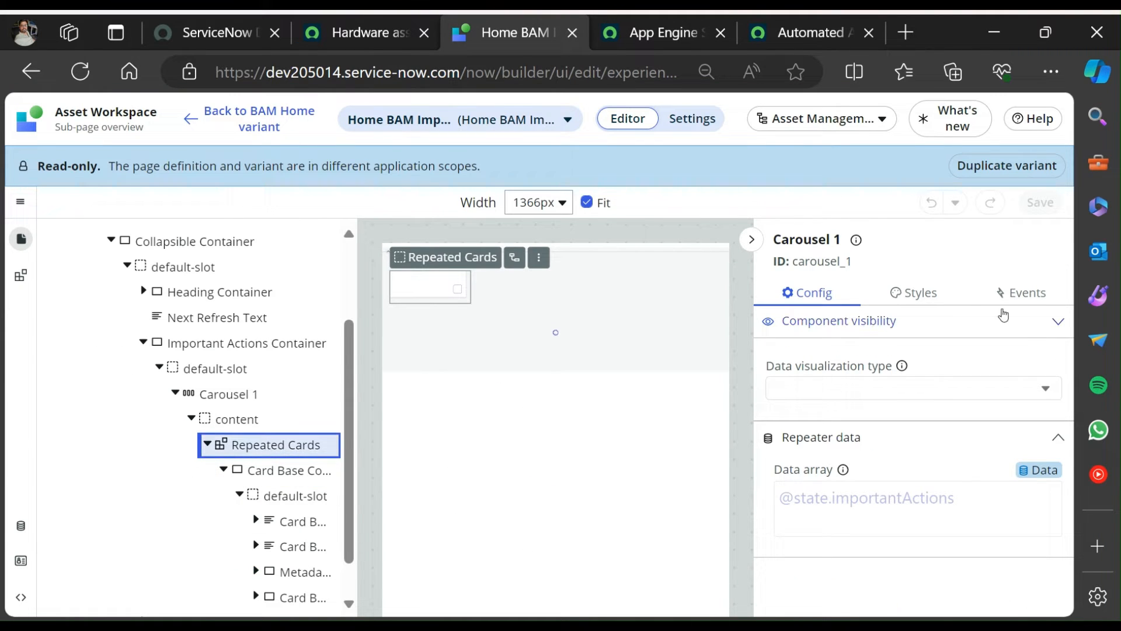
left_click(856, 239)
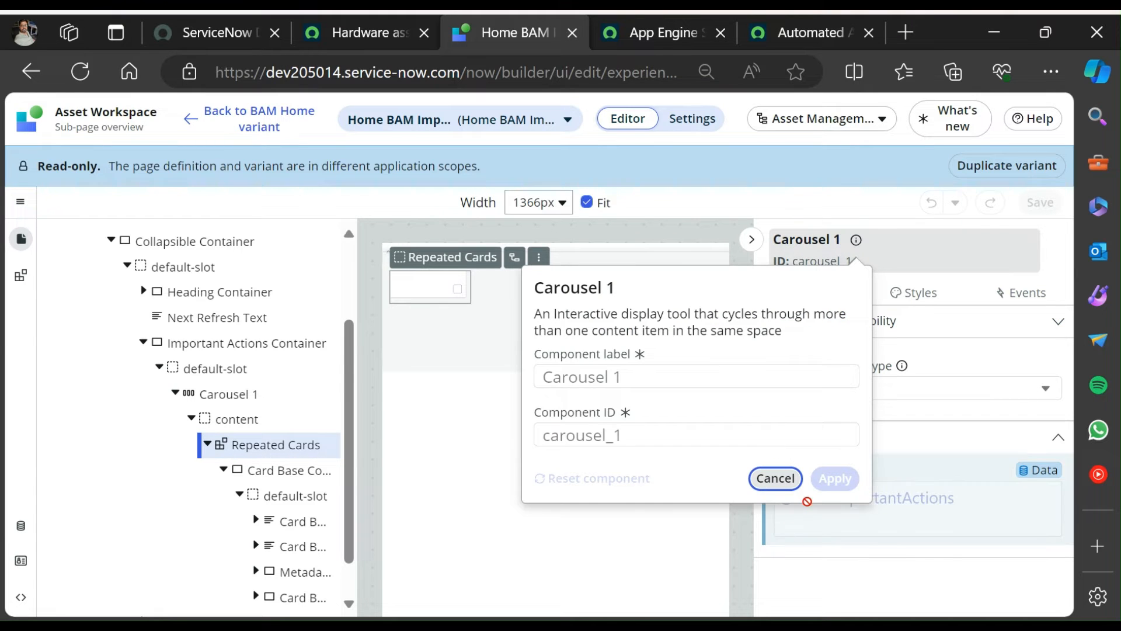
left_click(765, 480)
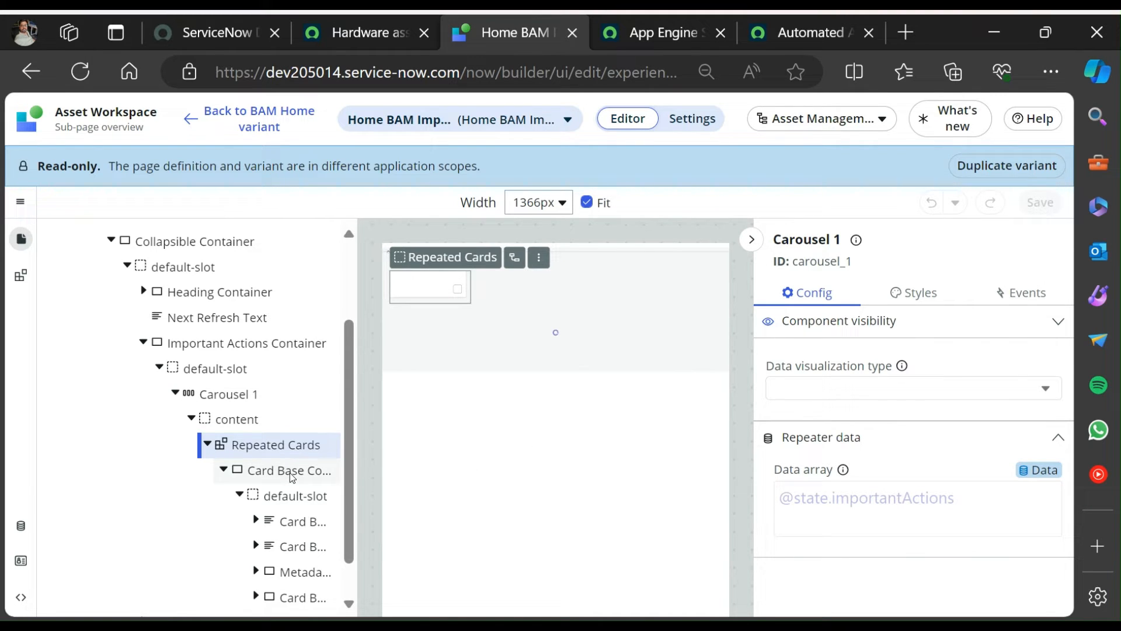
left_click(273, 448)
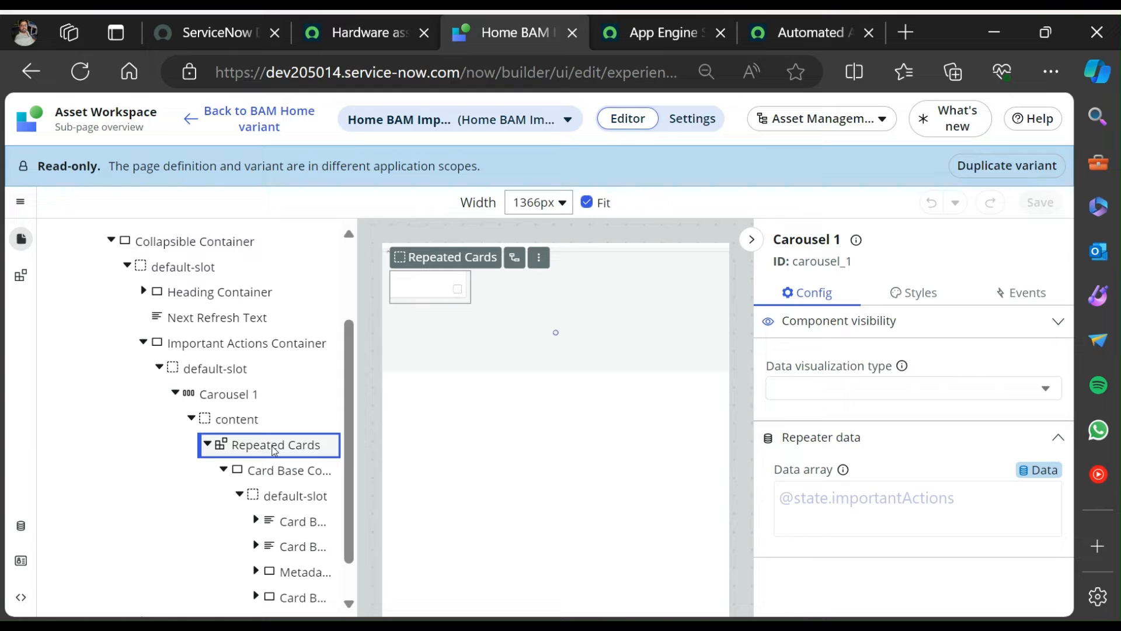
left_click(245, 399)
left_click(266, 447)
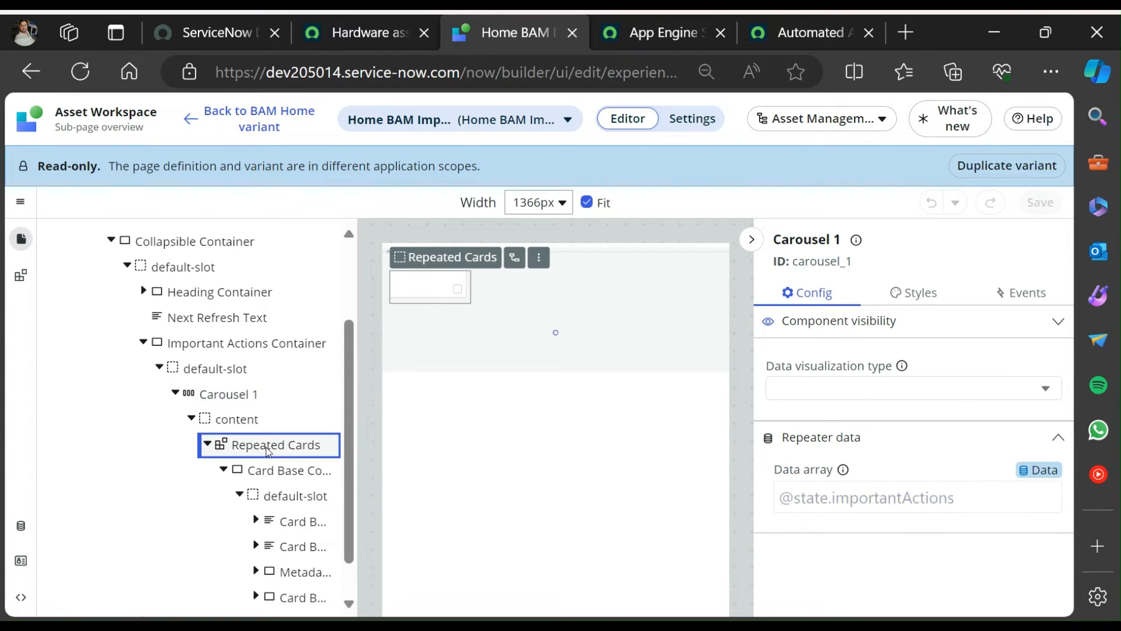
left_click(244, 396)
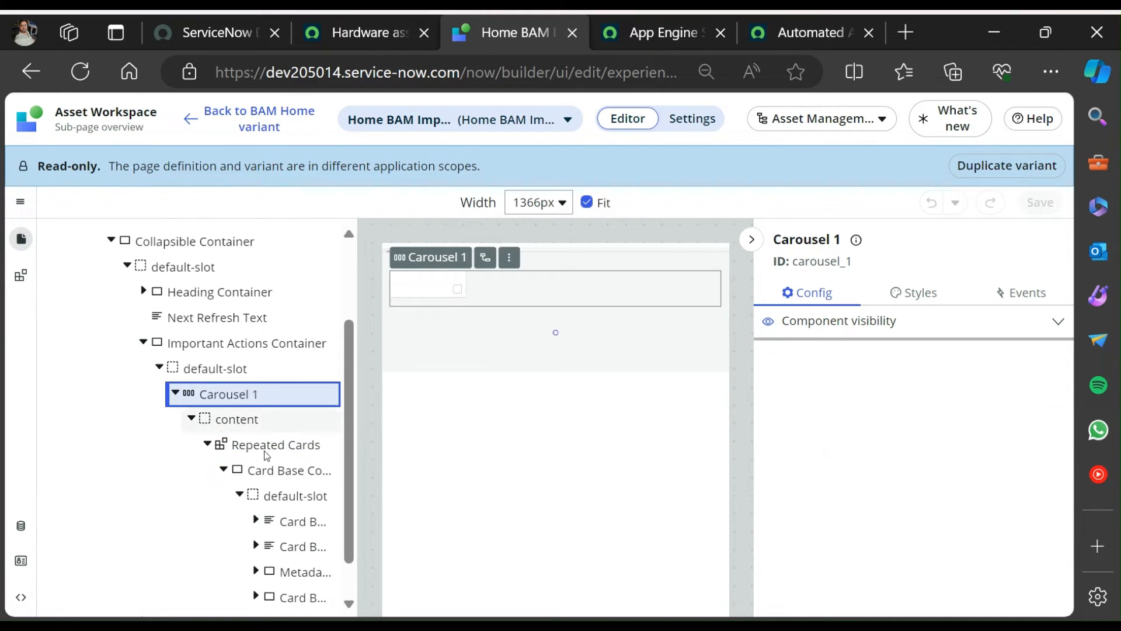
left_click(264, 448)
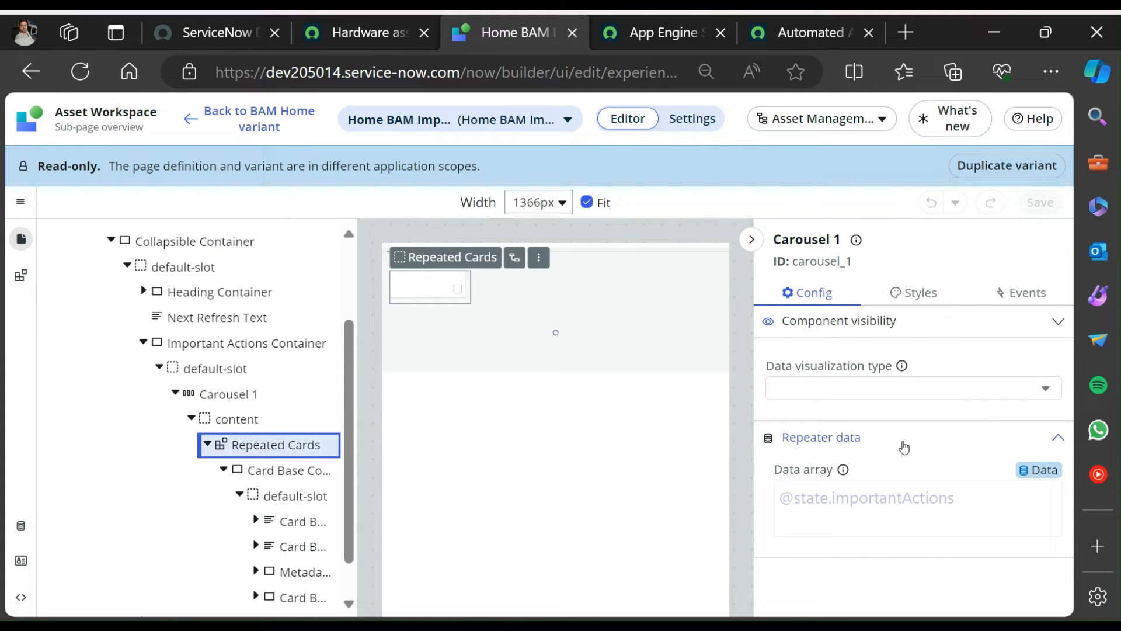
Check the component label and ID of Carousel 1 in Home BAM.
left_click(233, 398)
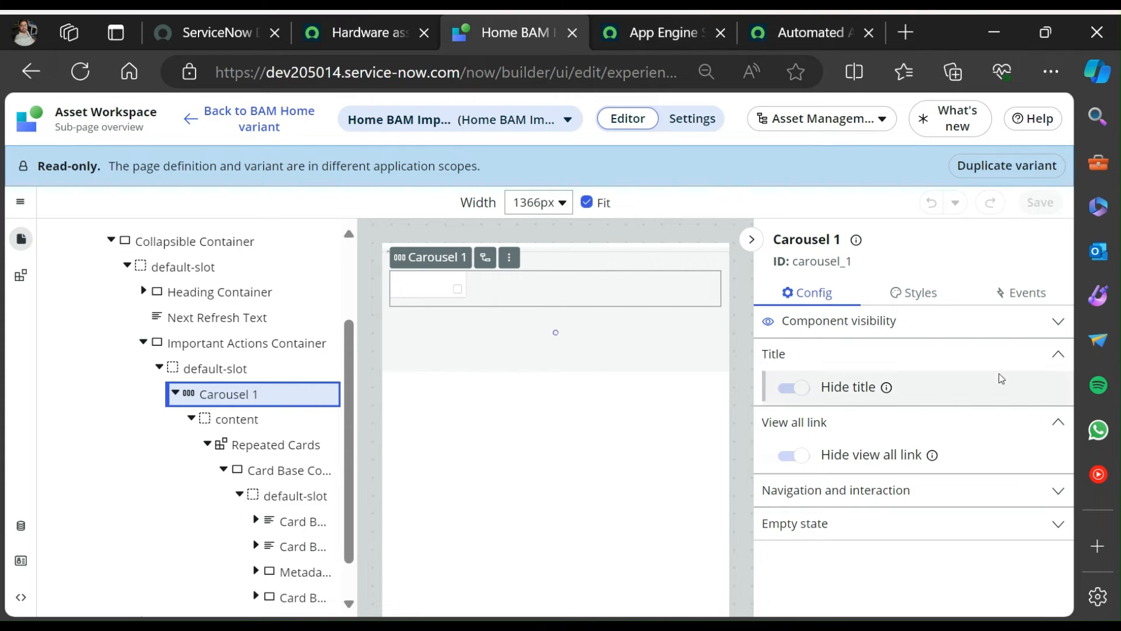
left_click(855, 240)
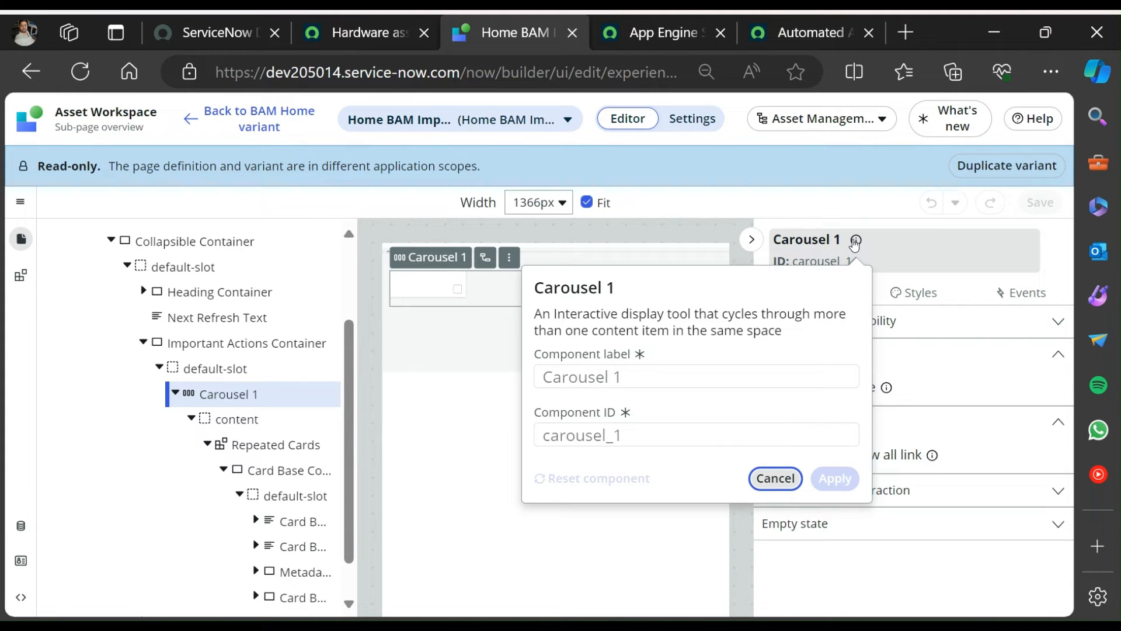
left_click(854, 241)
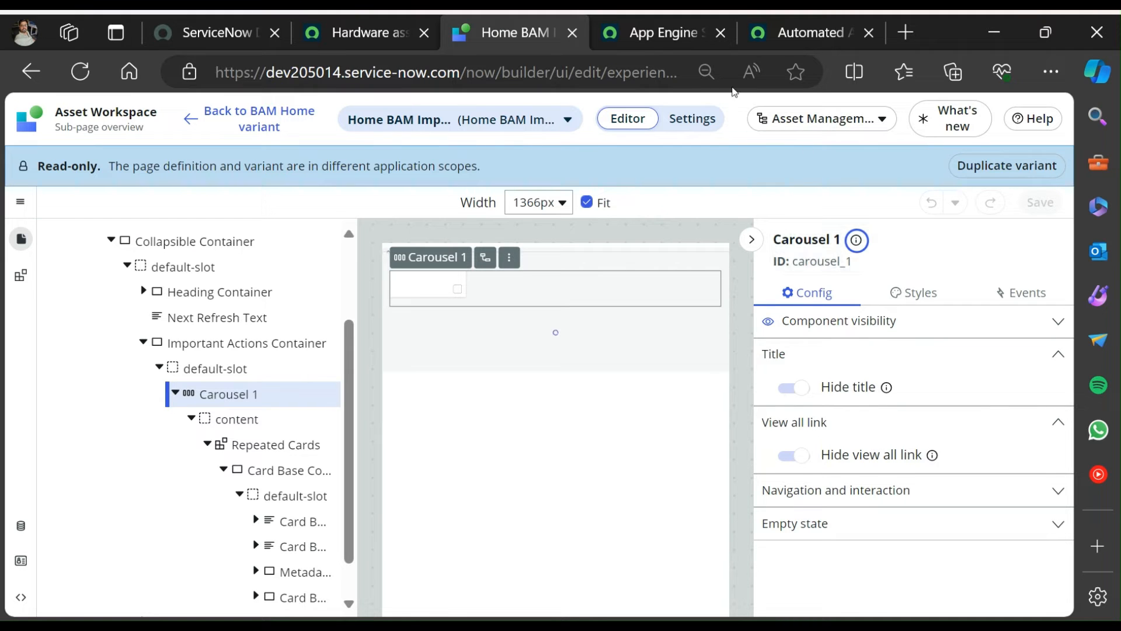
Switch to App Engine Studio, dismiss the component search, and review the configuration of Carousel 1 in Container 3.
left_click(648, 34)
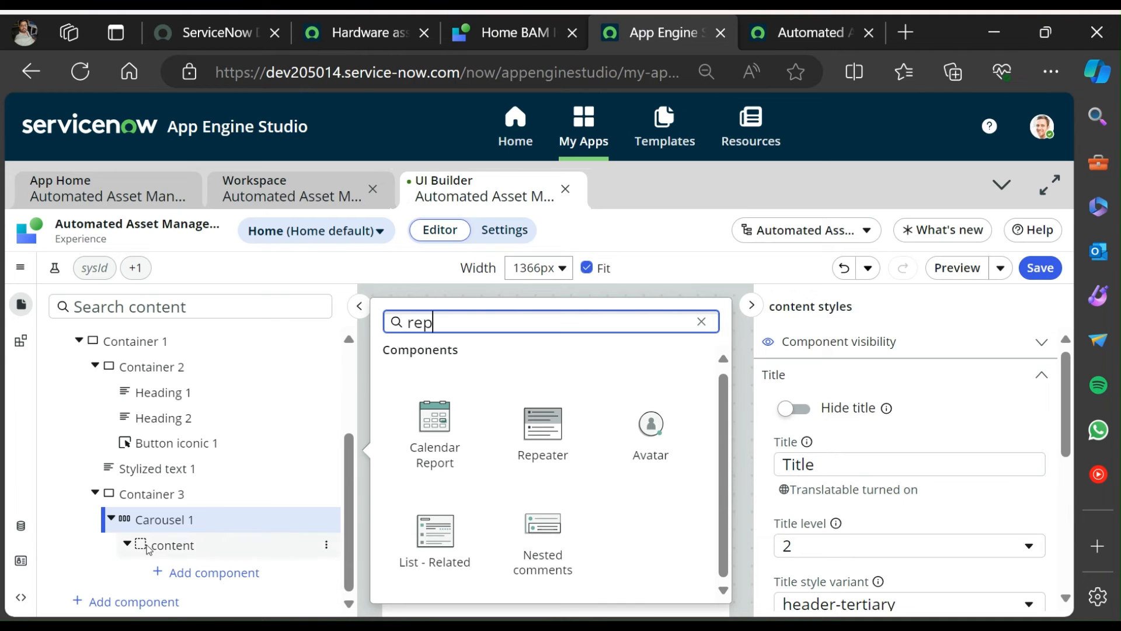
left_click(177, 524)
left_click(180, 547)
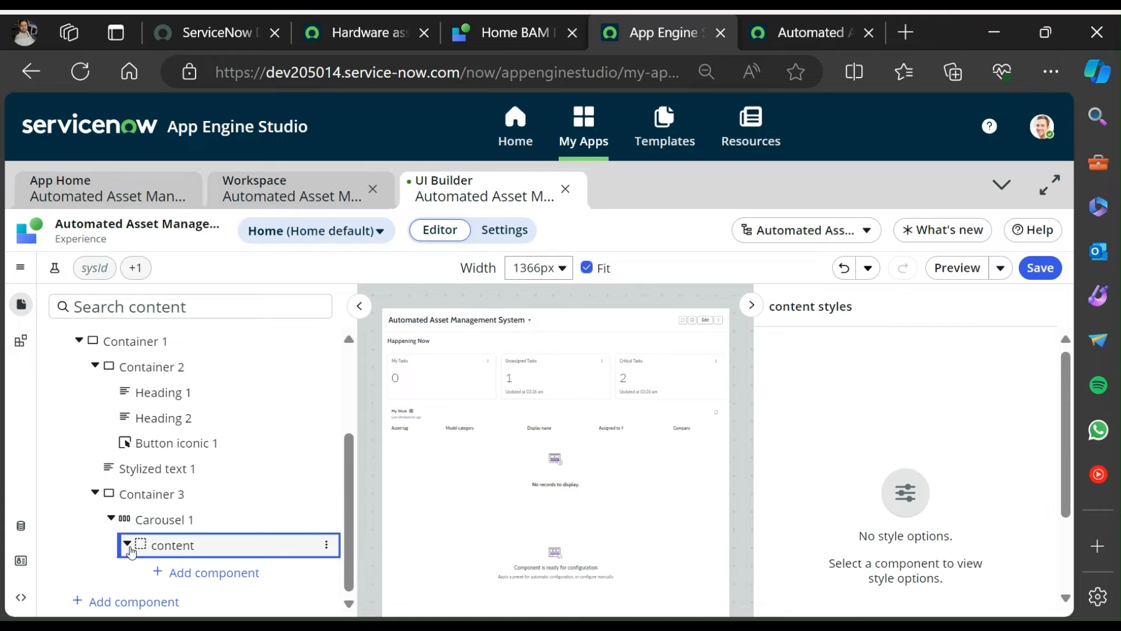
left_click(126, 545)
left_click(128, 573)
left_click(181, 520)
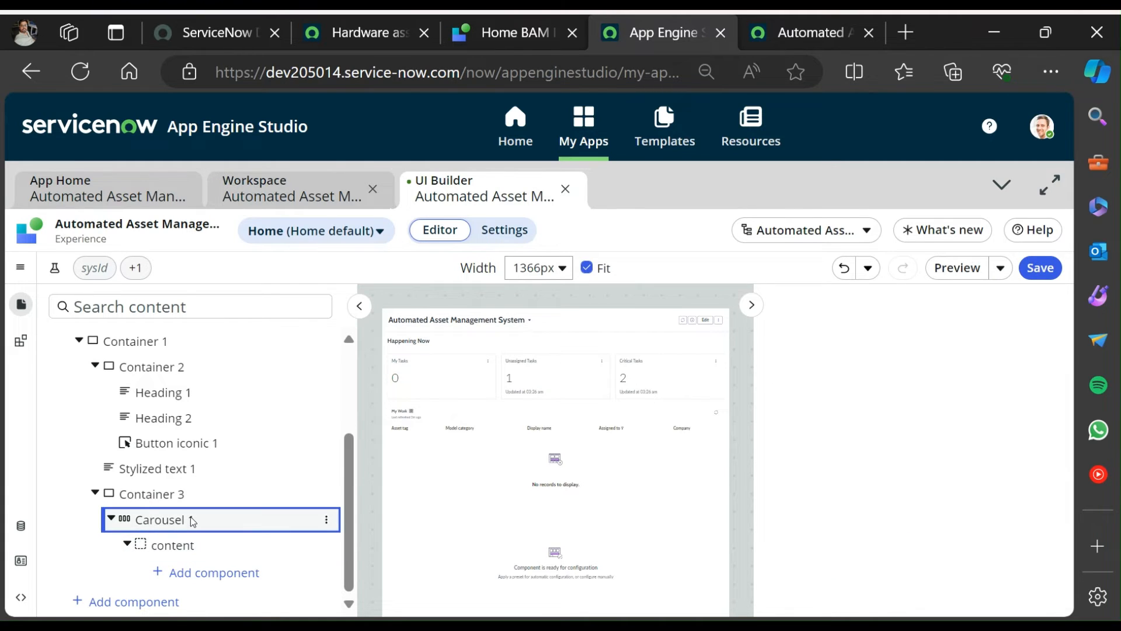
scroll(889, 456, "down", 5)
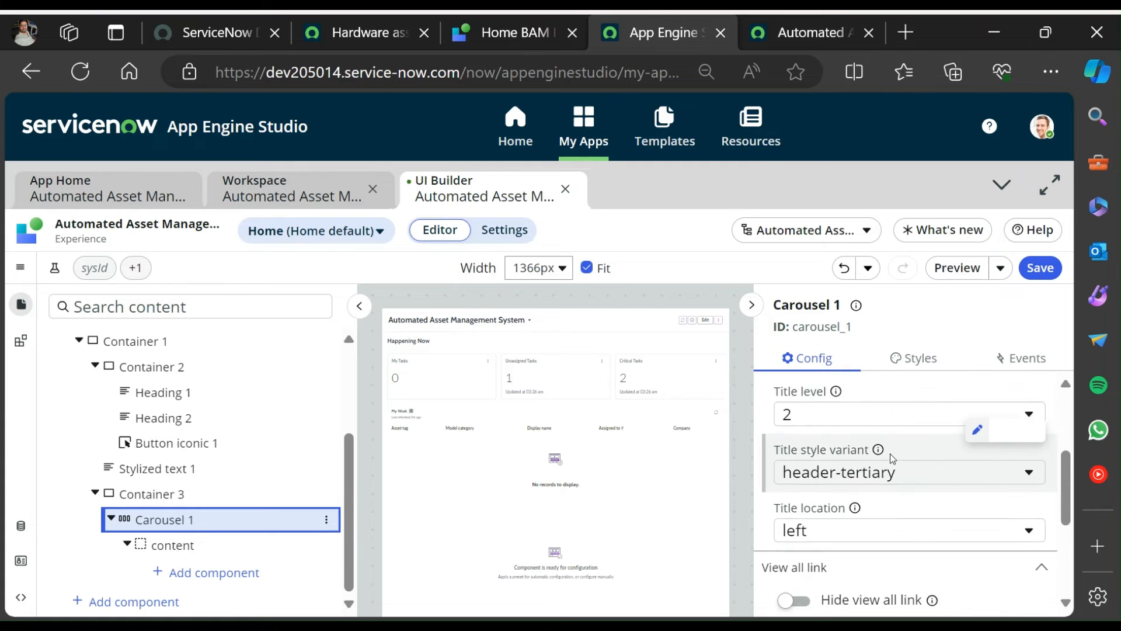
Compare Carousel 1 with its Home BAM counterpart and enable Hide view all link and Hide title in App Engine Studio.
left_click(528, 30)
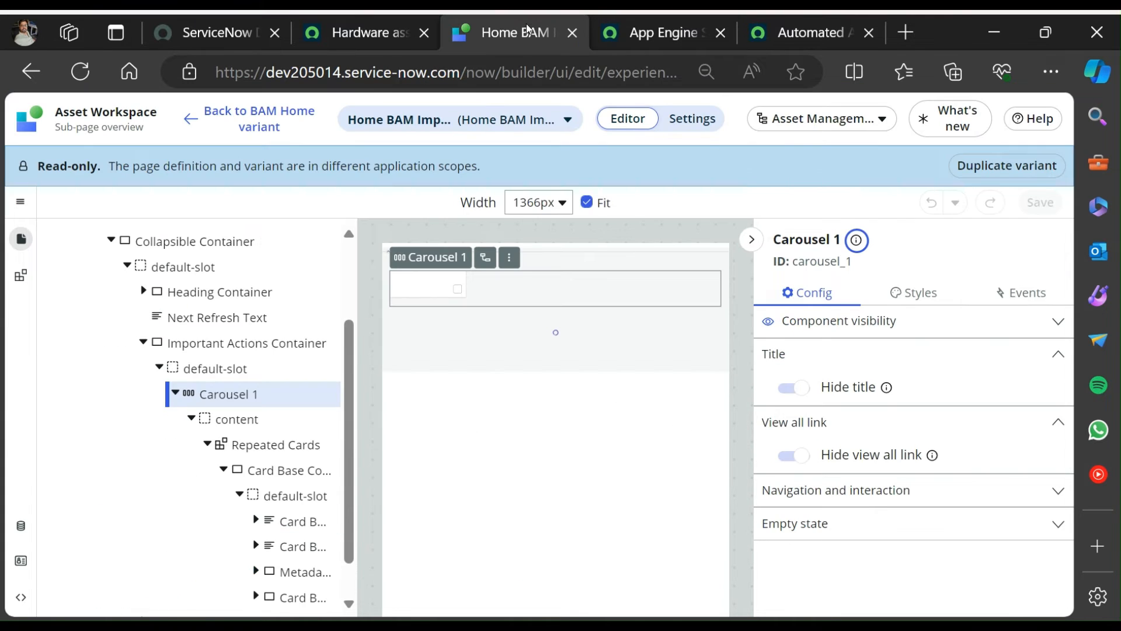
left_click(222, 396)
left_click(640, 37)
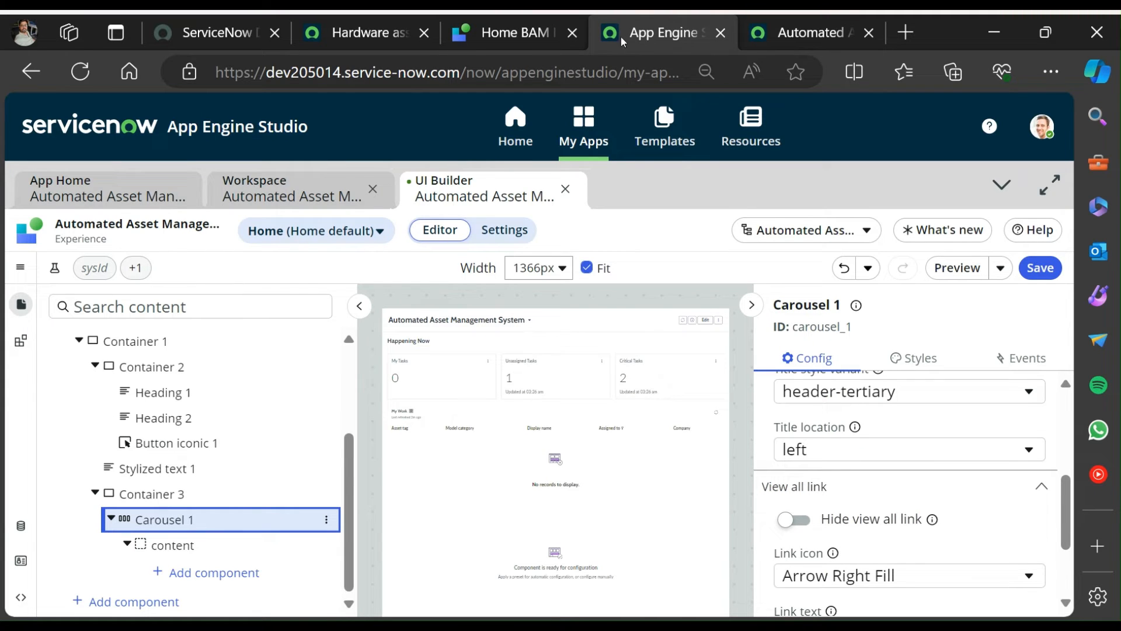
left_click(514, 32)
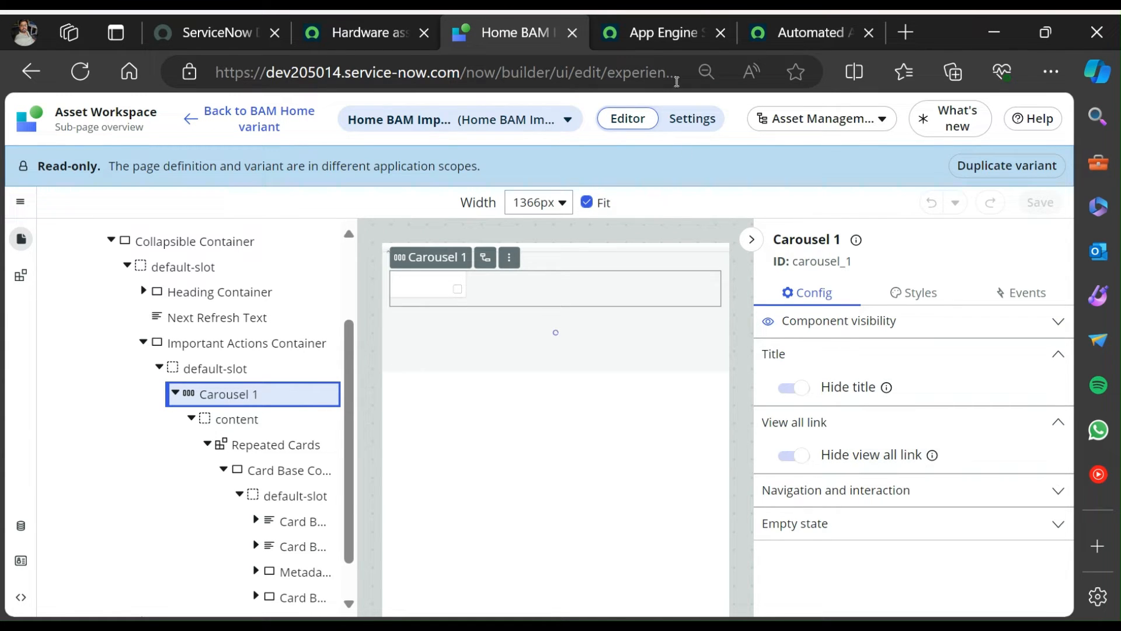
left_click(654, 33)
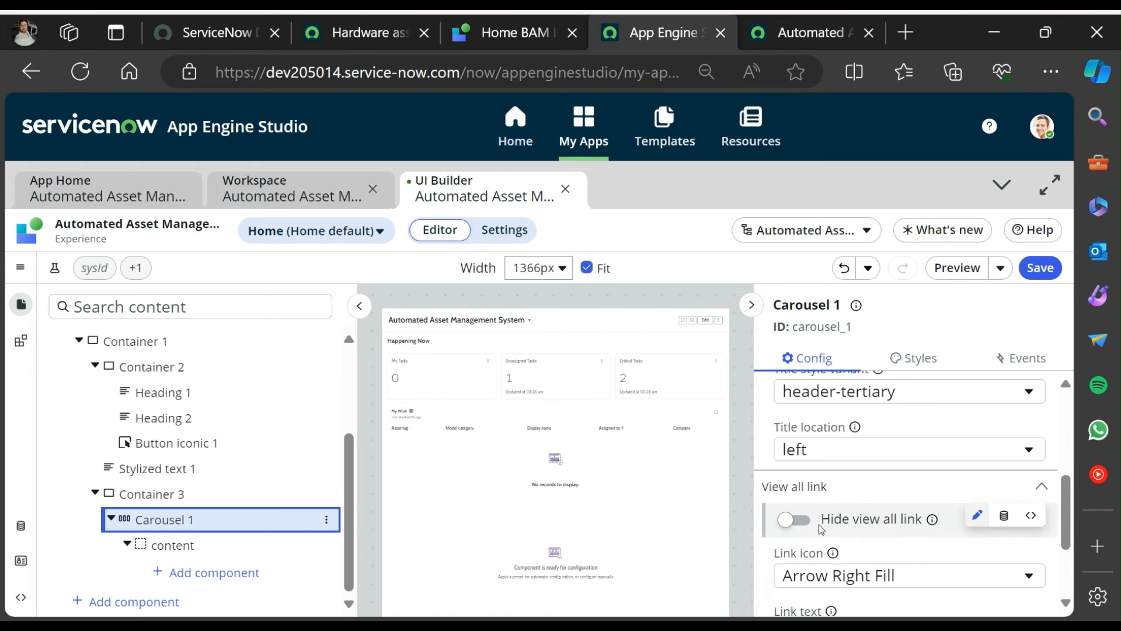
left_click(800, 525)
scroll(815, 508, "up", 5)
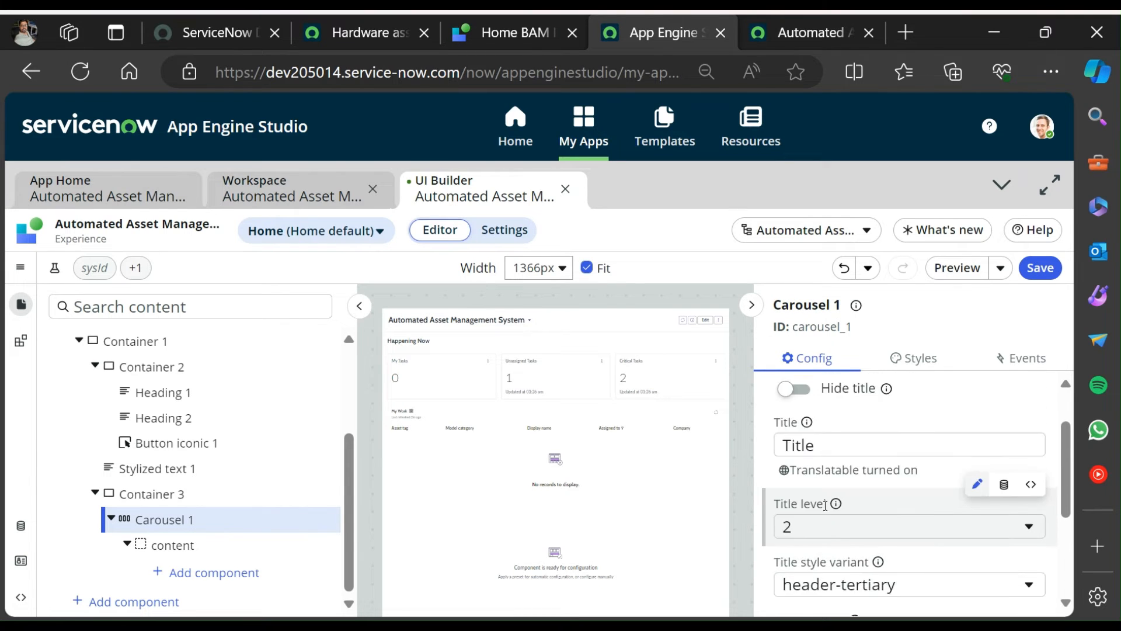
left_click(795, 454)
left_click(807, 419)
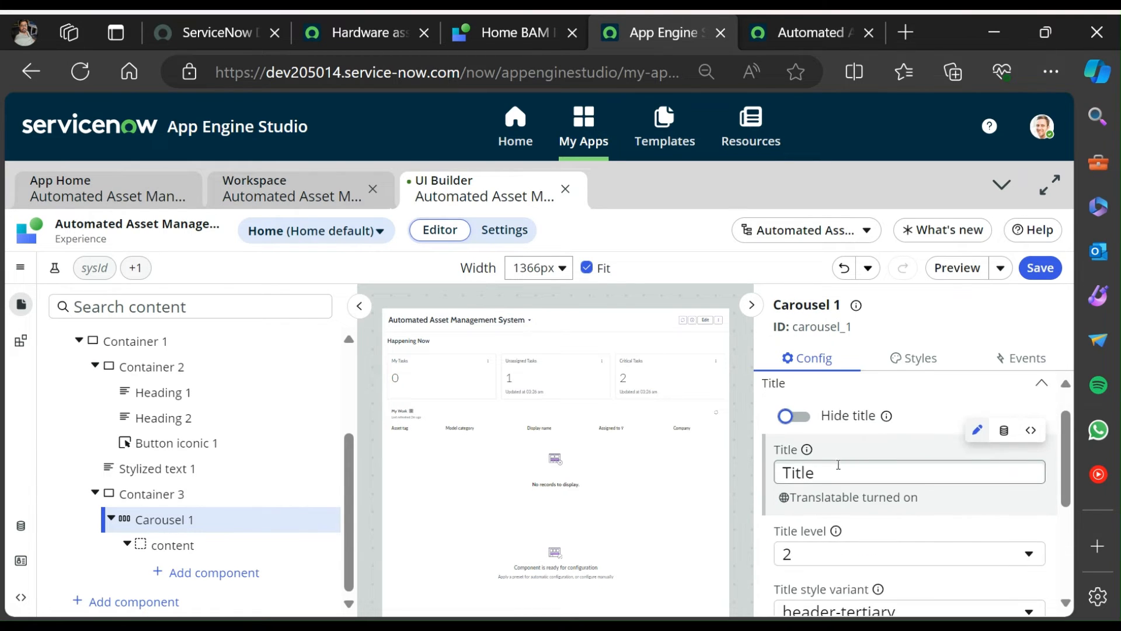
left_click(807, 419)
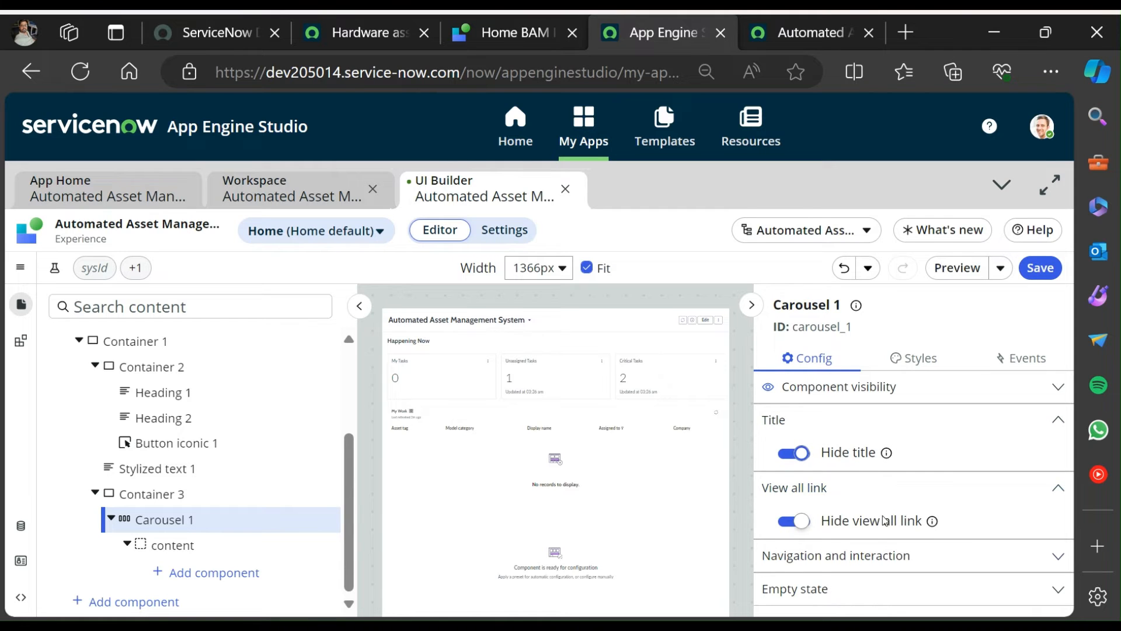
Compare the navigation and interaction settings of both Carousel 1 components, and examine the empty state settings in Home BAM.
left_click(888, 554)
scroll(888, 548, "down", 4)
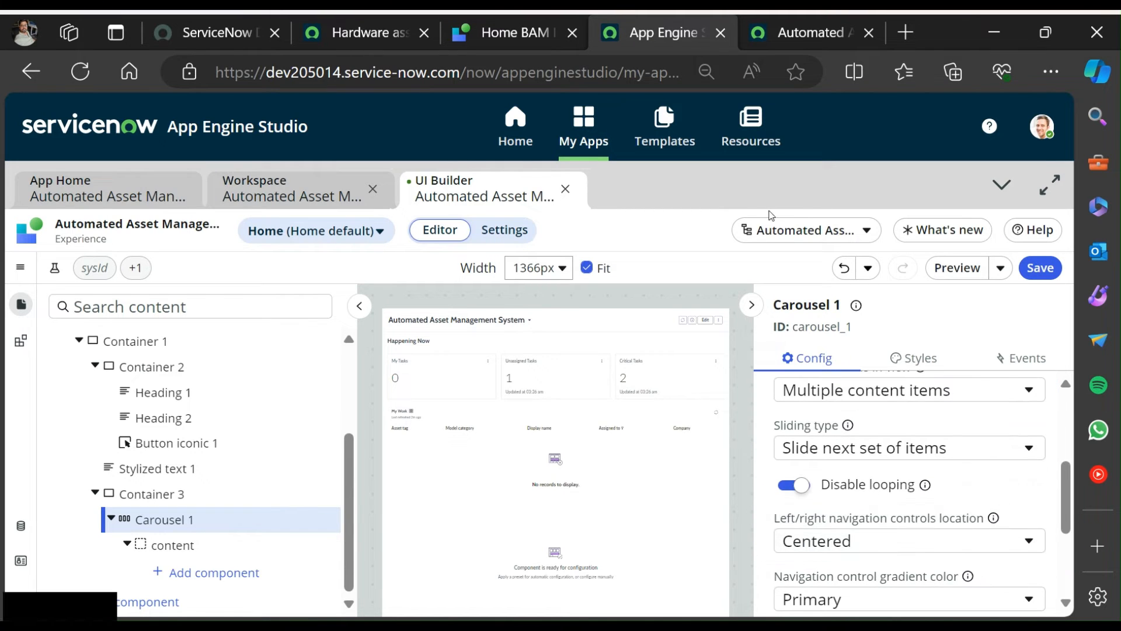
left_click(514, 33)
left_click(957, 492)
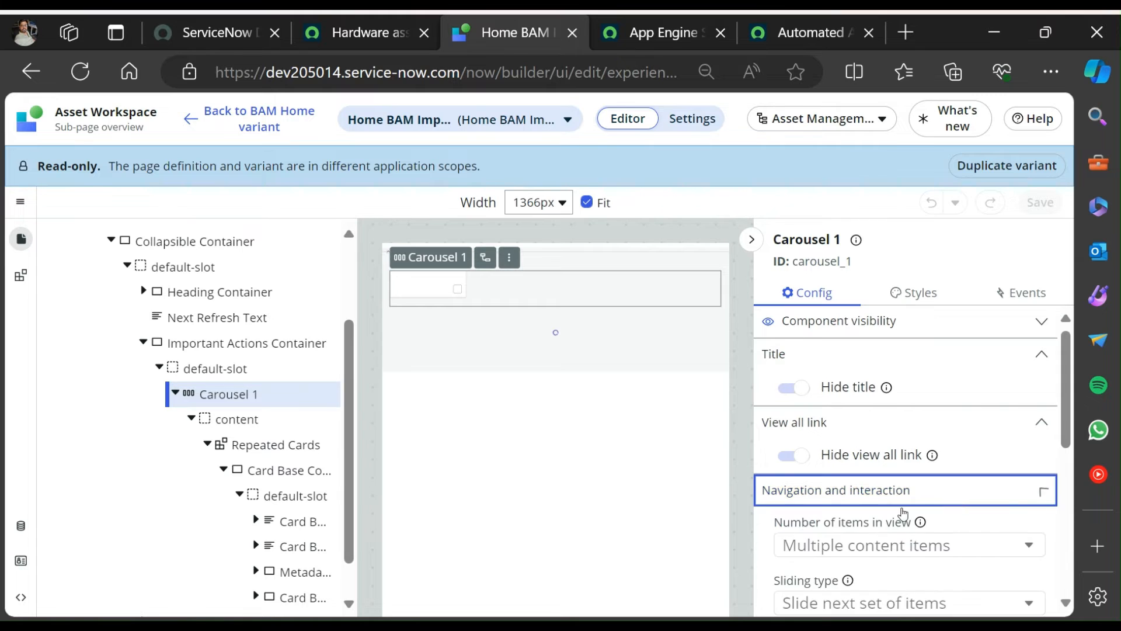
scroll(892, 515, "down", 2)
scroll(892, 515, "down", 3)
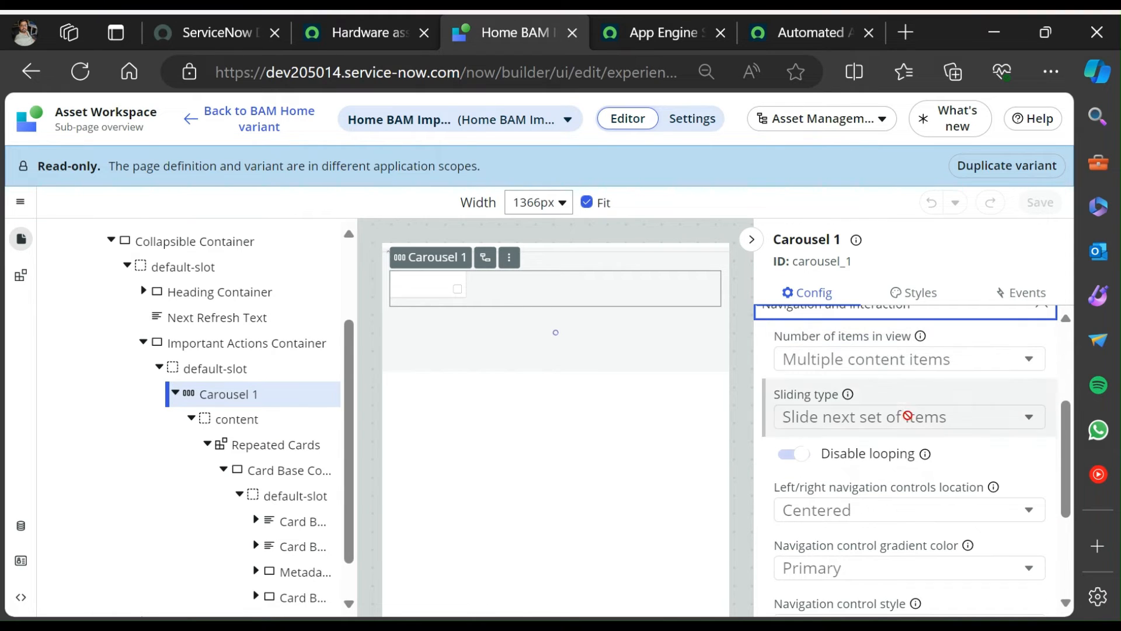
scroll(906, 468, "down", 1)
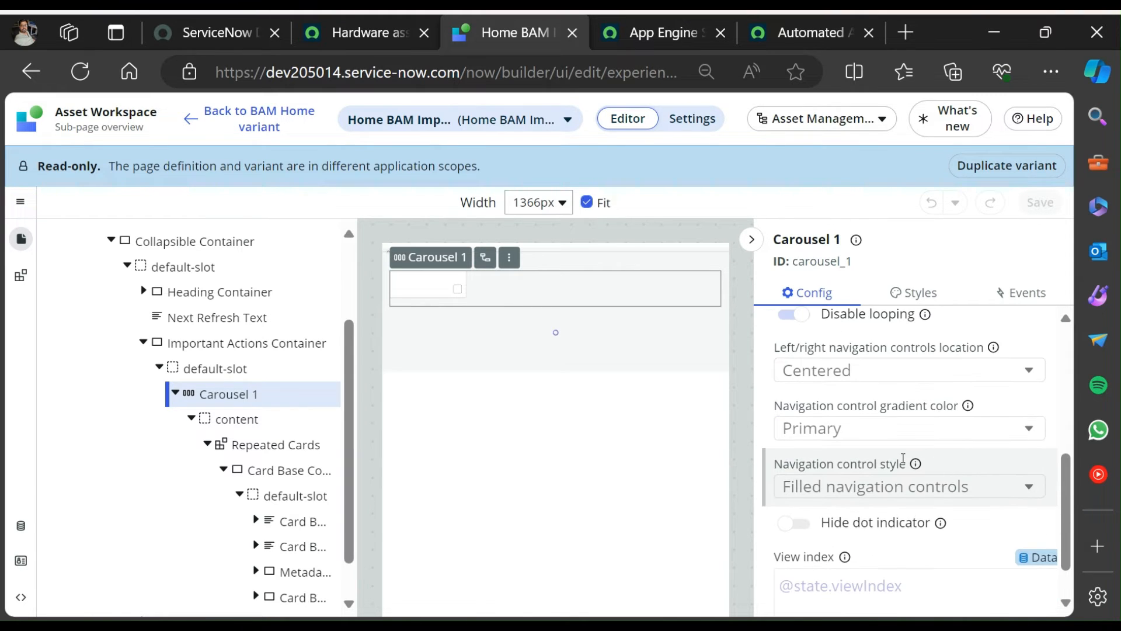
left_click(636, 33)
scroll(898, 456, "down", 3)
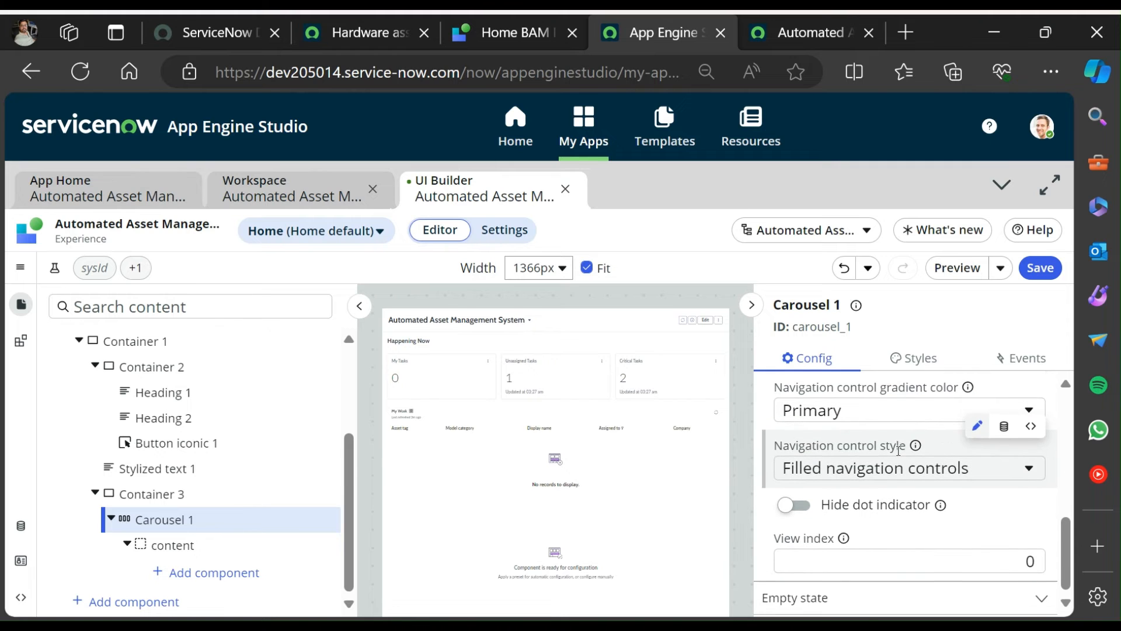
left_click(517, 28)
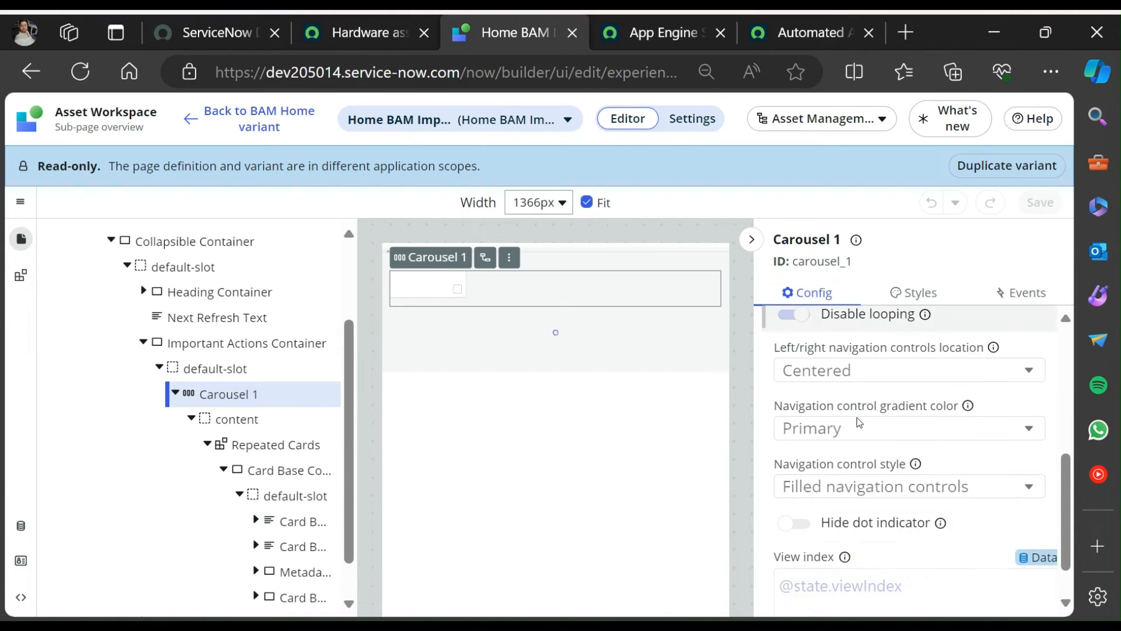
scroll(905, 584, "down", 2)
left_click(904, 596)
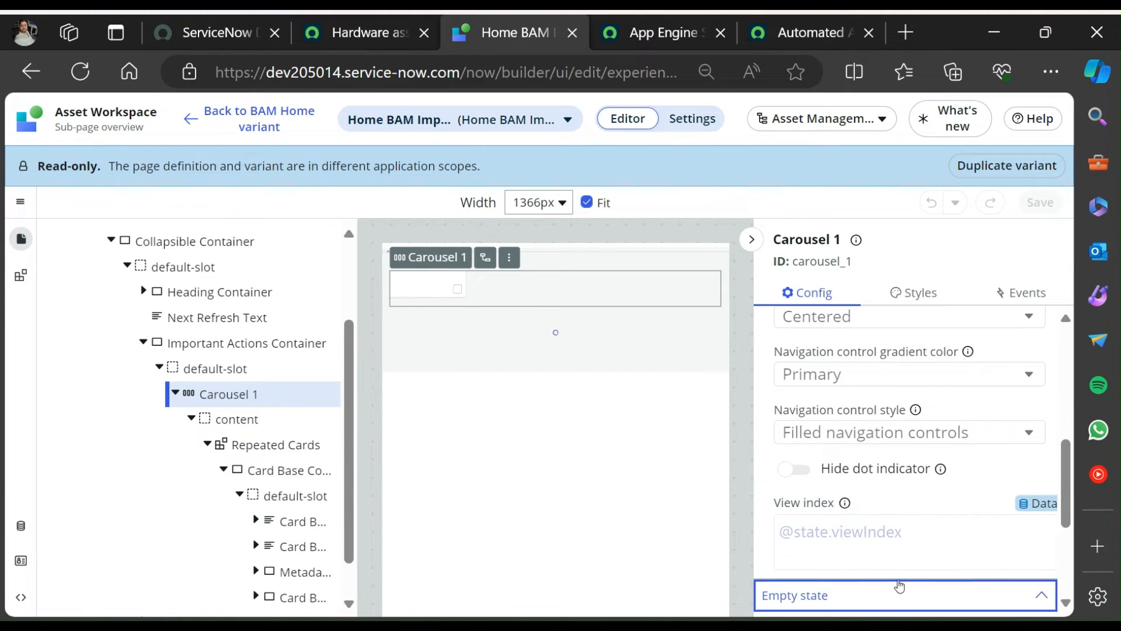
scroll(903, 584, "down", 4)
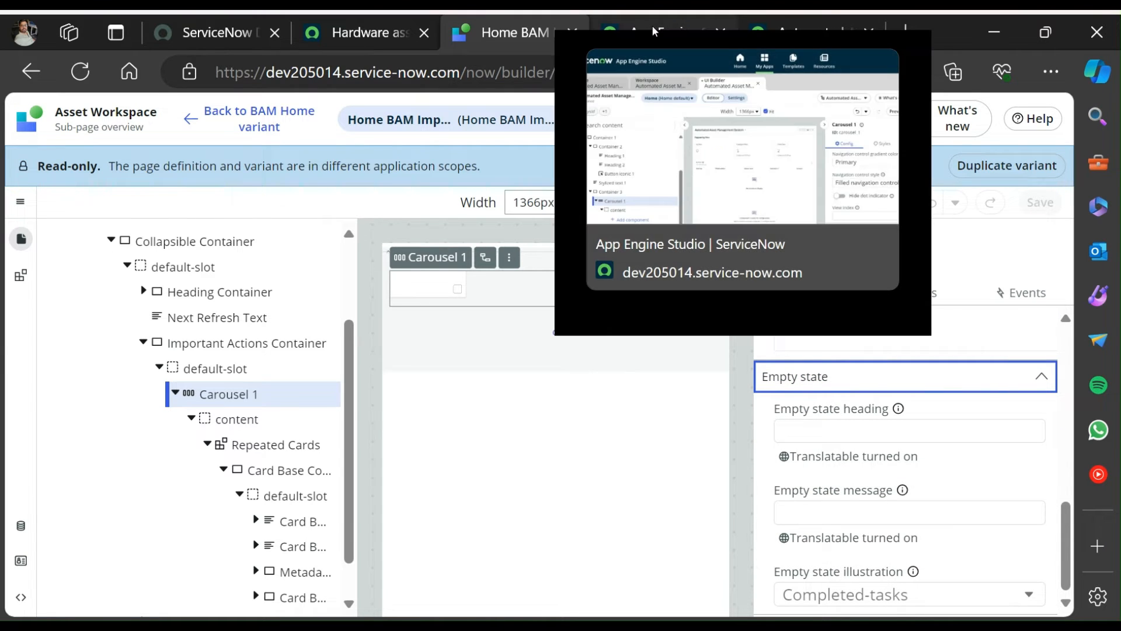
Check Repeated Cards in Home BAM, and add a Repeater component to Carousel 1's content slot in App Engine Studio.
left_click(265, 445)
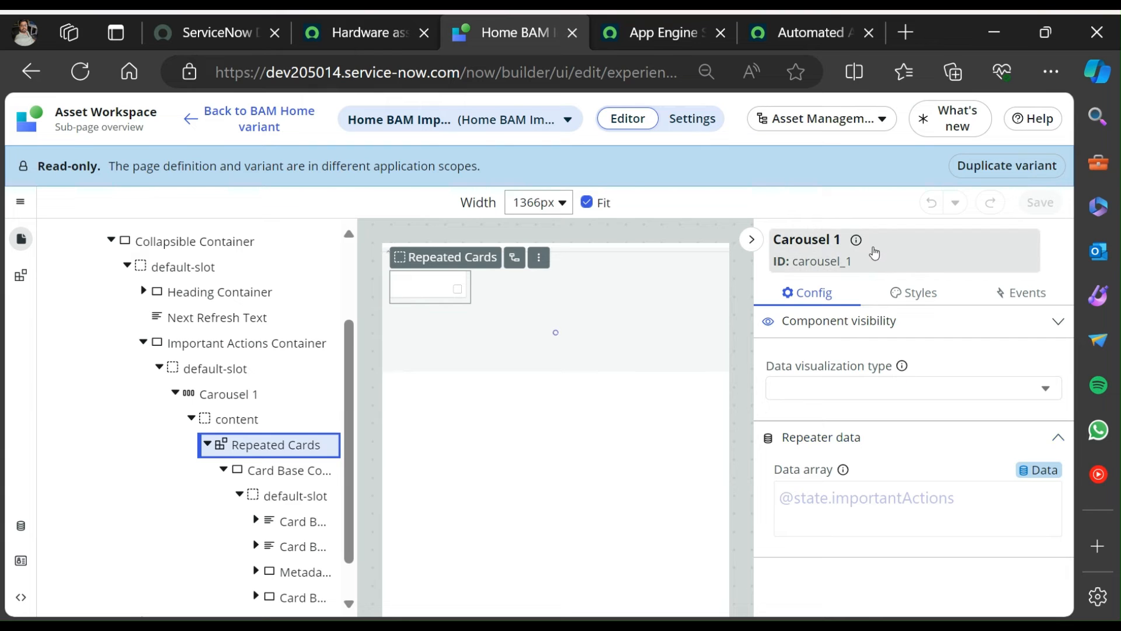
left_click(658, 23)
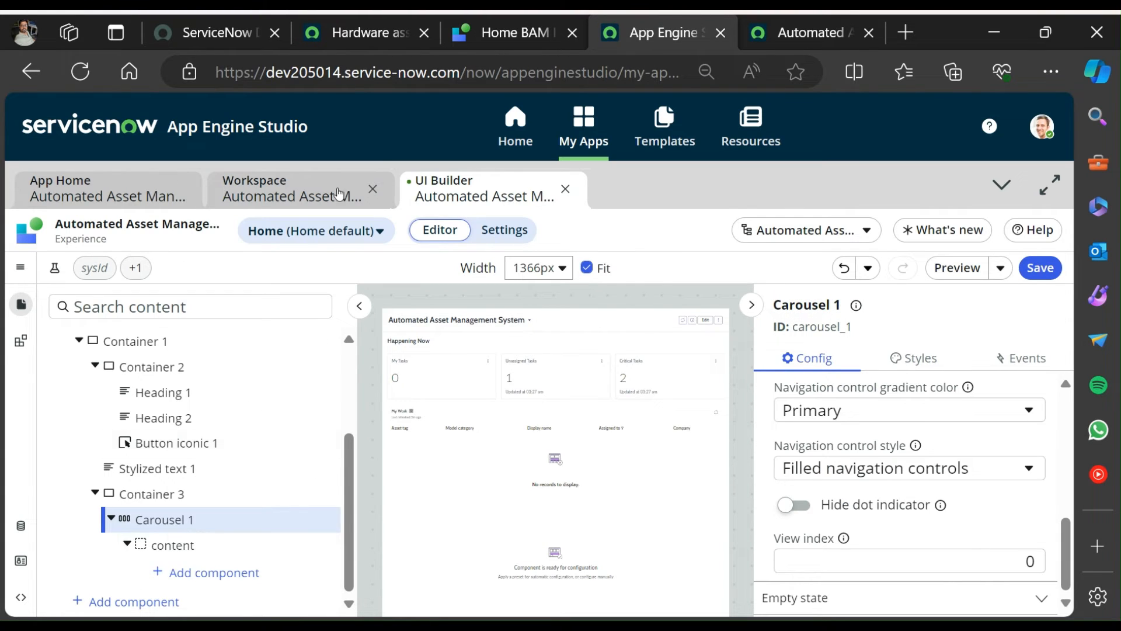
left_click(501, 25)
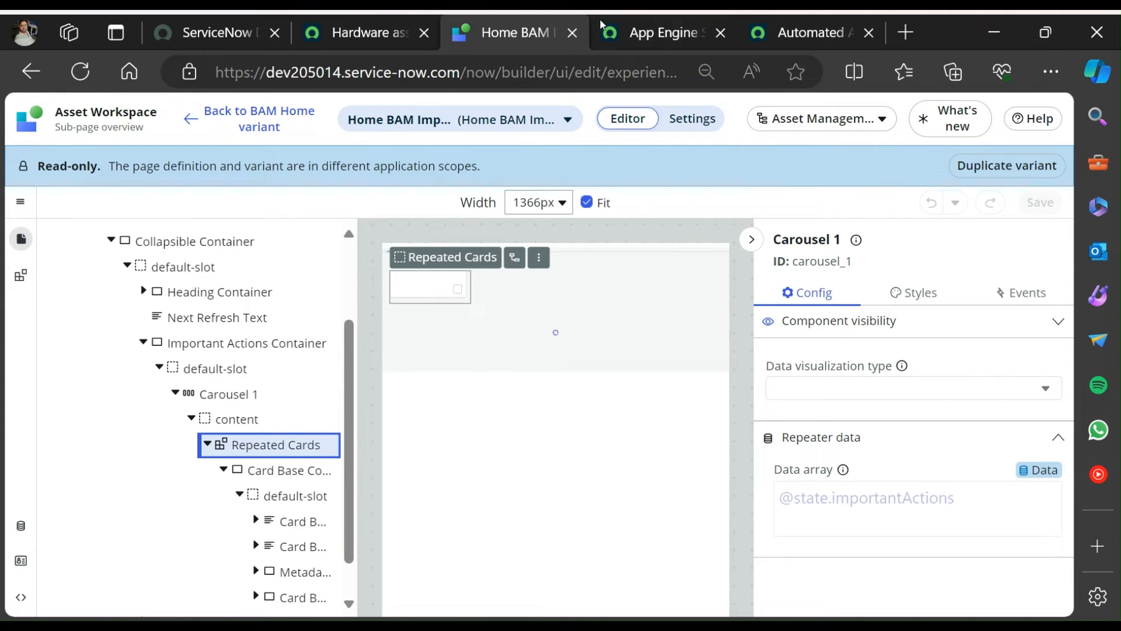
mouse_move(614, 17)
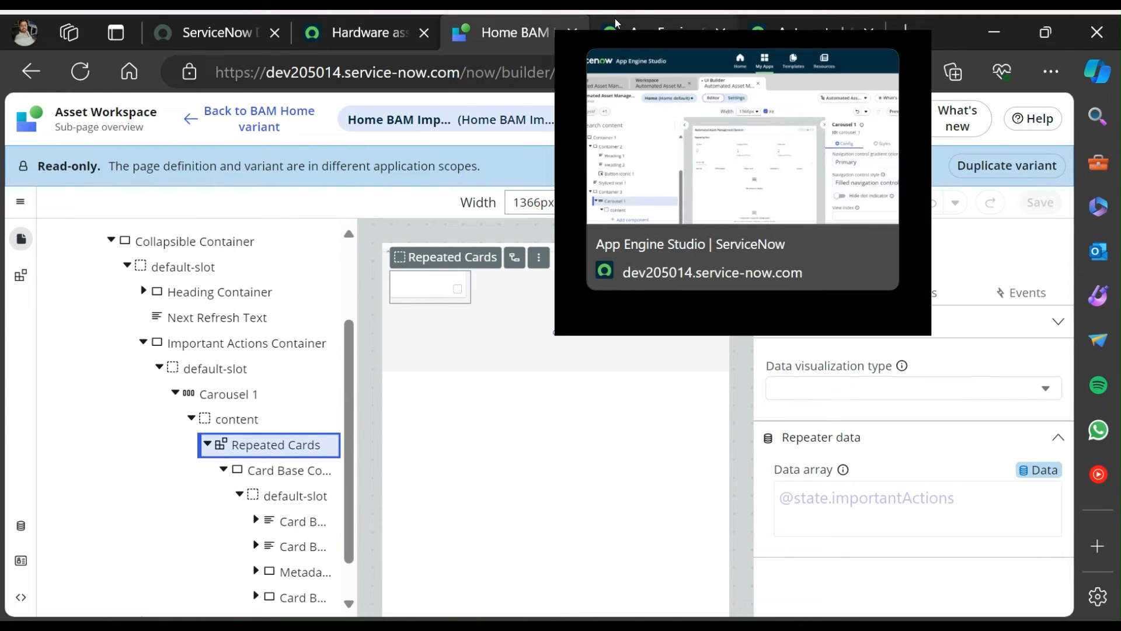
left_click(615, 27)
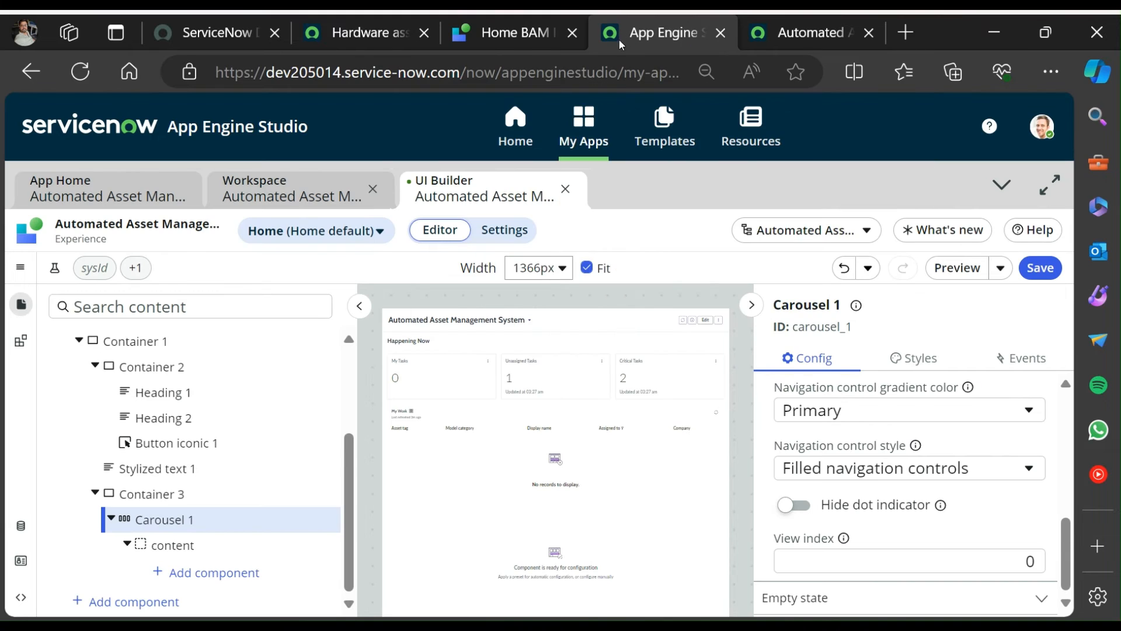
left_click(202, 573)
type("rep")
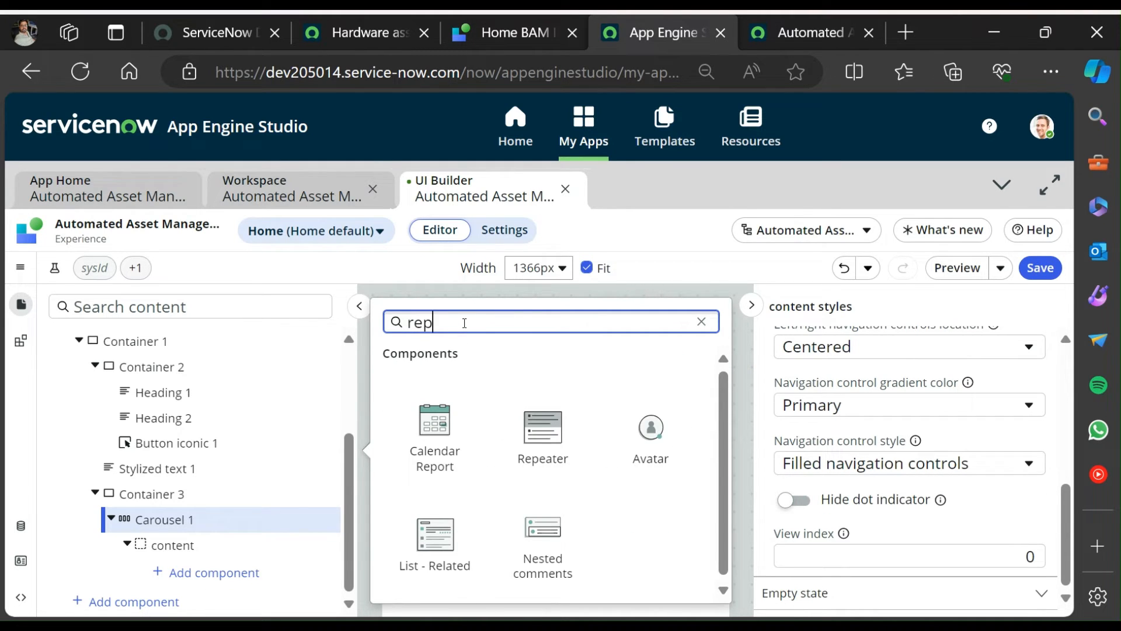
scroll(578, 508, "down", 1)
left_click(543, 432)
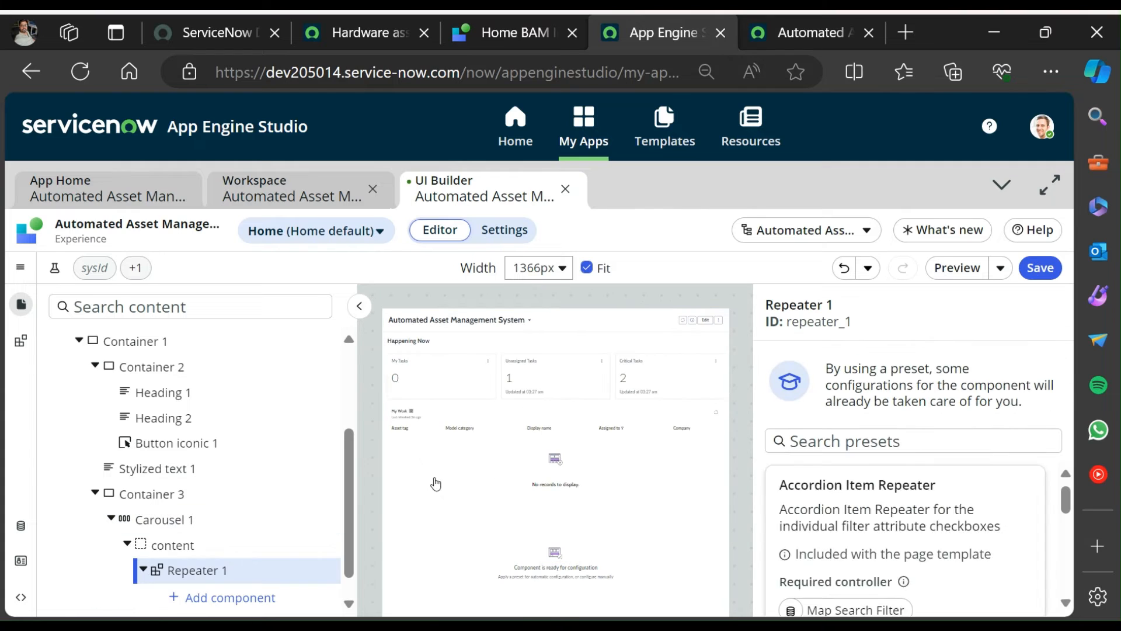
scroll(237, 568, "down", 1)
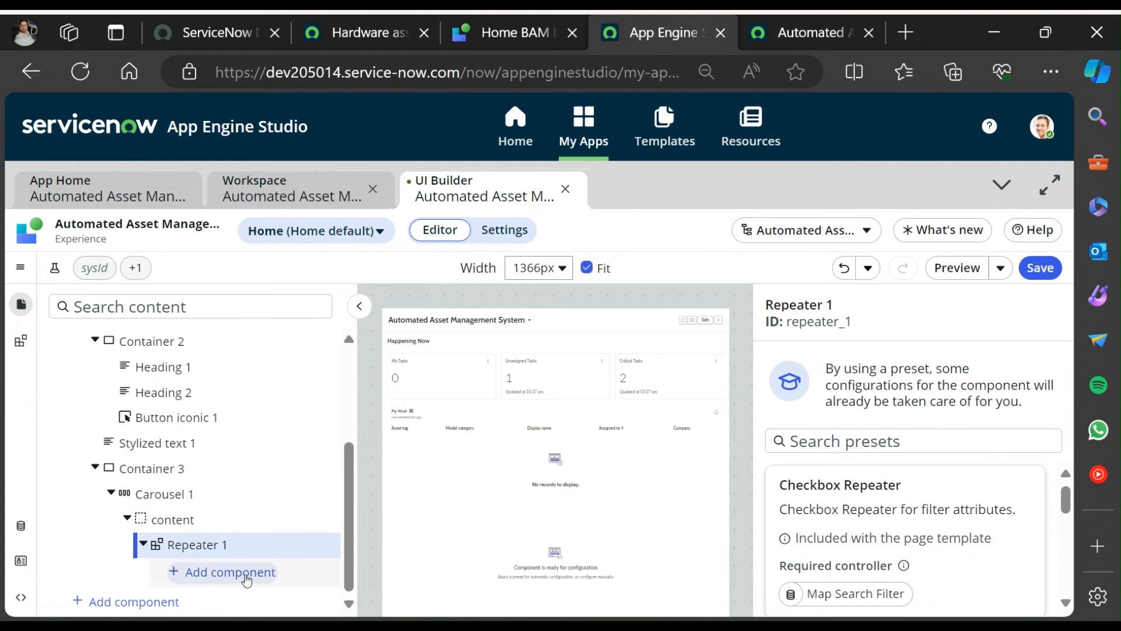
Examine the Card Base Container configuration and its default-slot contents in Home BAM, and return to App Engine Studio.
left_click(514, 32)
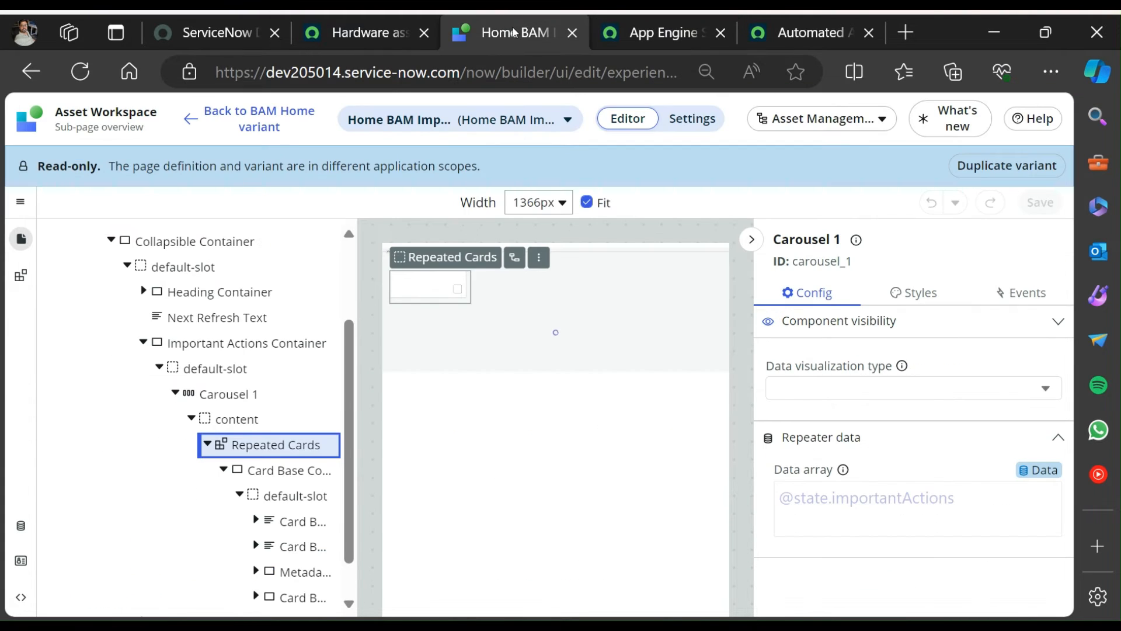
left_click(289, 472)
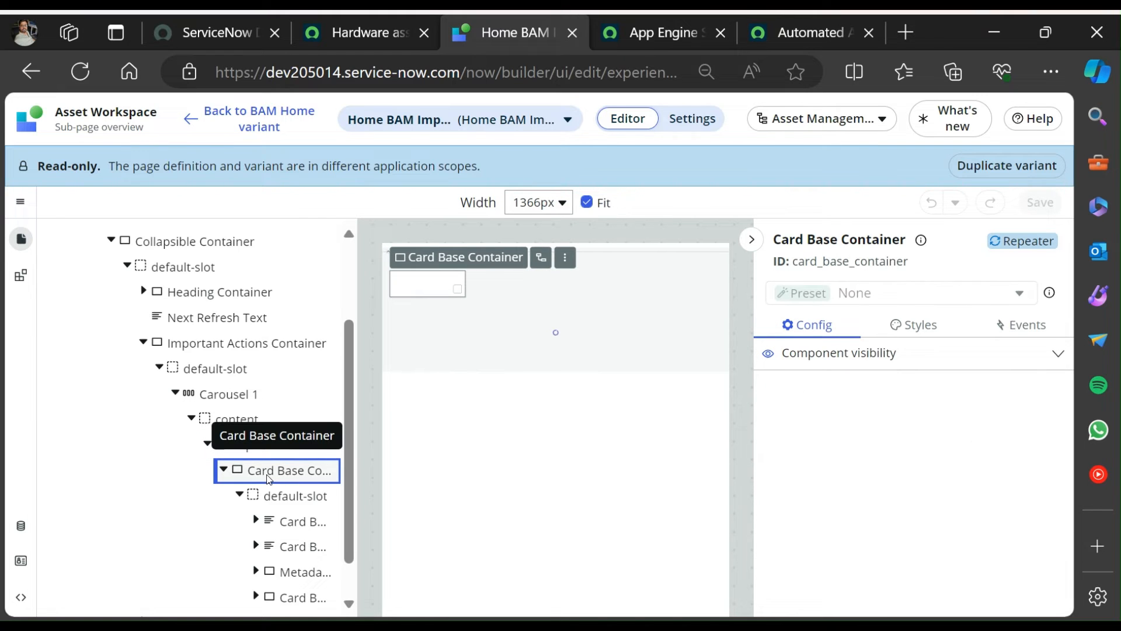
left_click(250, 504)
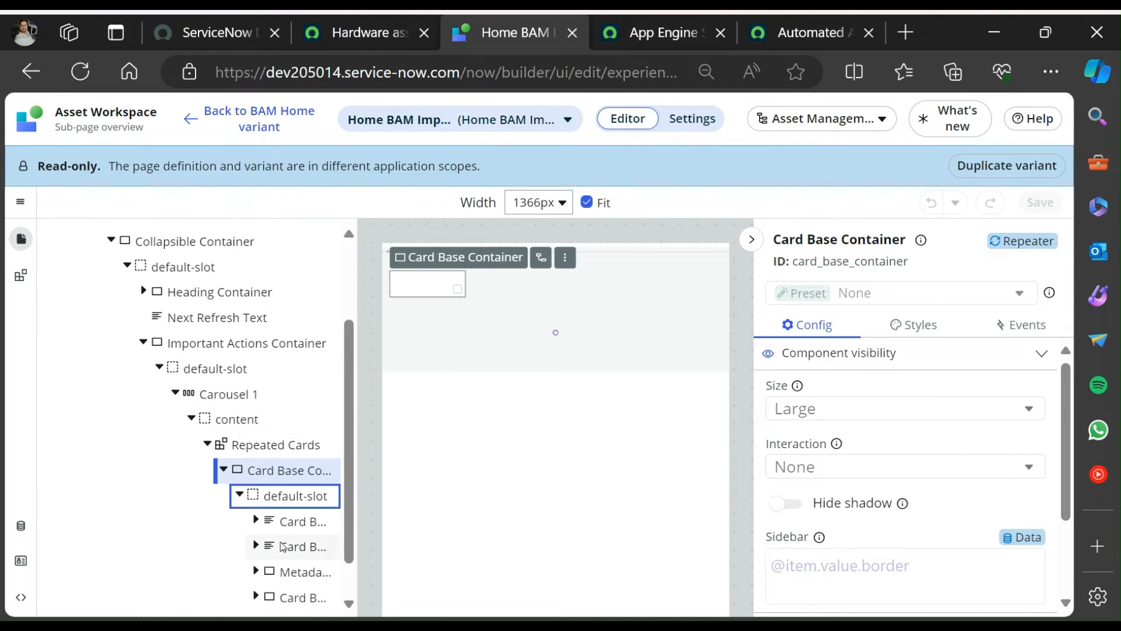
scroll(283, 547, "down", 1)
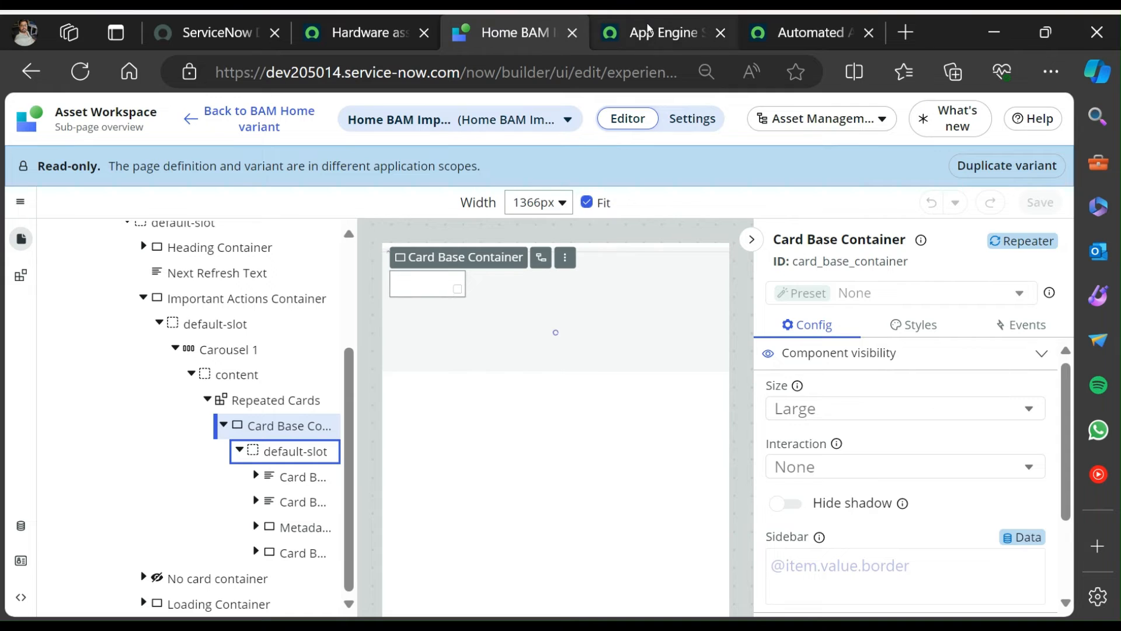
left_click(649, 30)
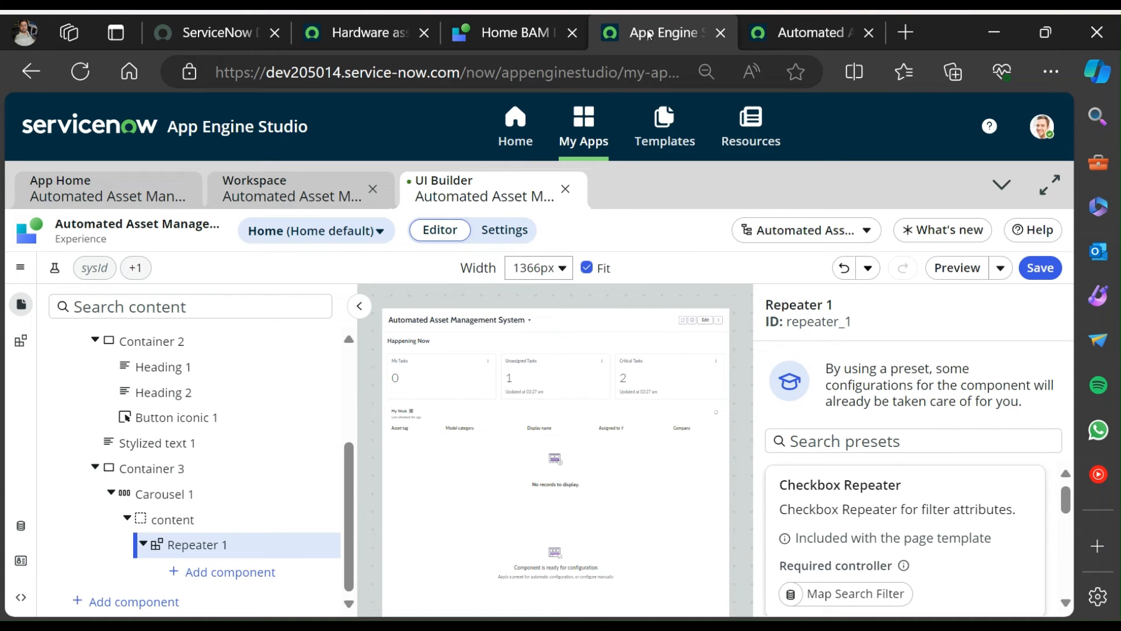
Search the components for "card" and add a Card Base Container inside Repeater 1.
left_click(215, 575)
type("c")
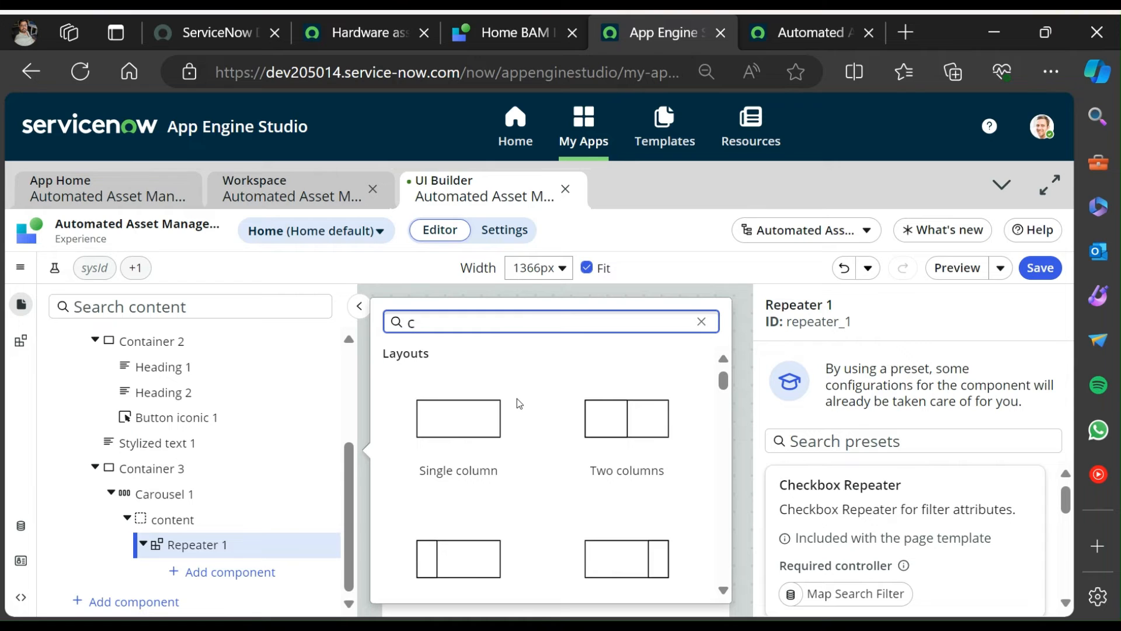
type("ard")
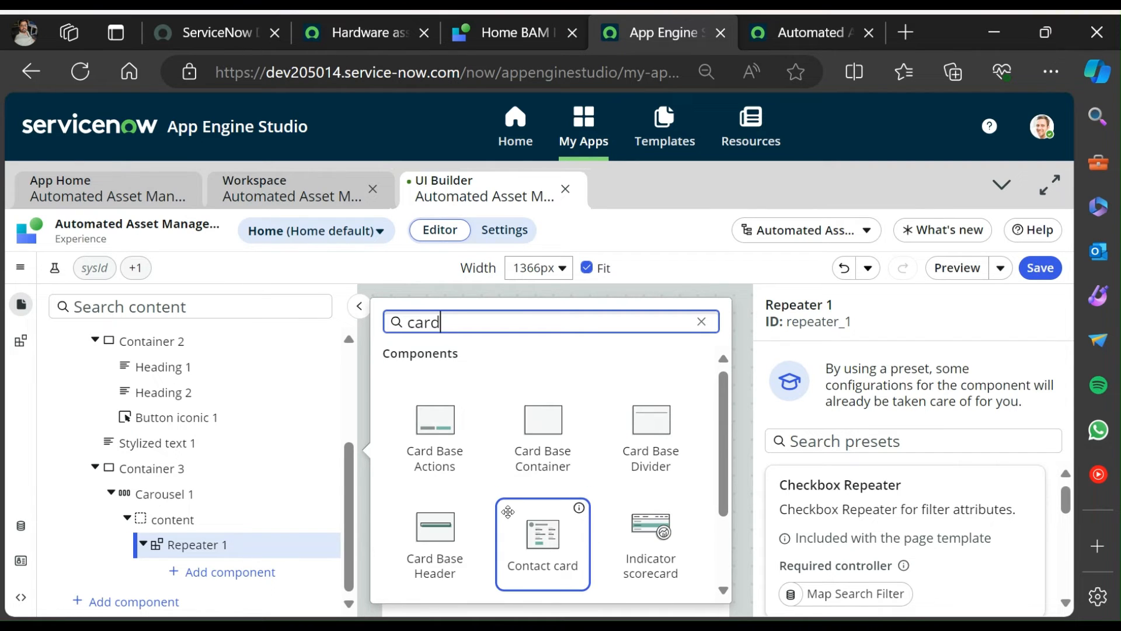
left_click(542, 440)
scroll(225, 571, "down", 1)
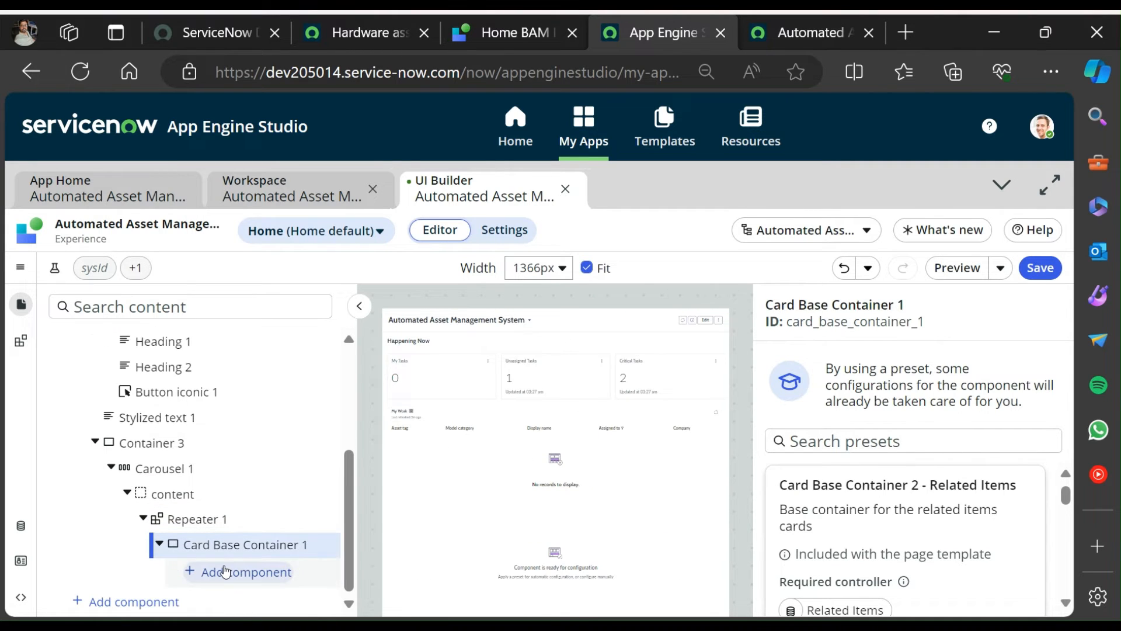
Examine the Card Base Container's place in Home BAM's hierarchy and the settings of its two Card Base Headers, comparing the structure with App Engine Studio.
left_click(509, 34)
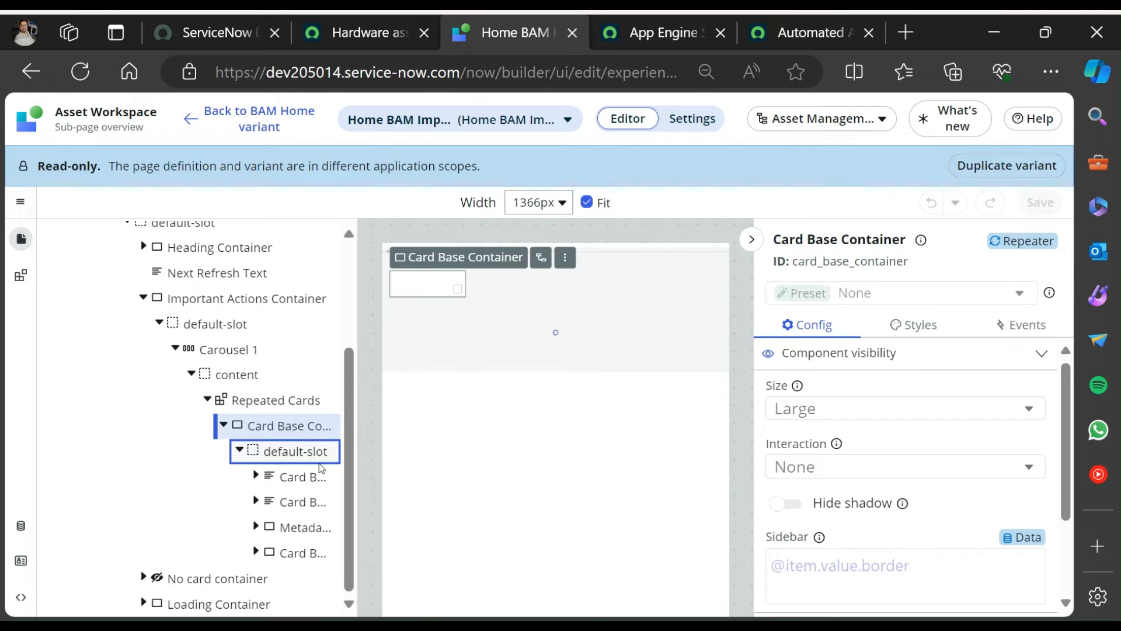
left_click(289, 430)
scroll(275, 419, "up", 2)
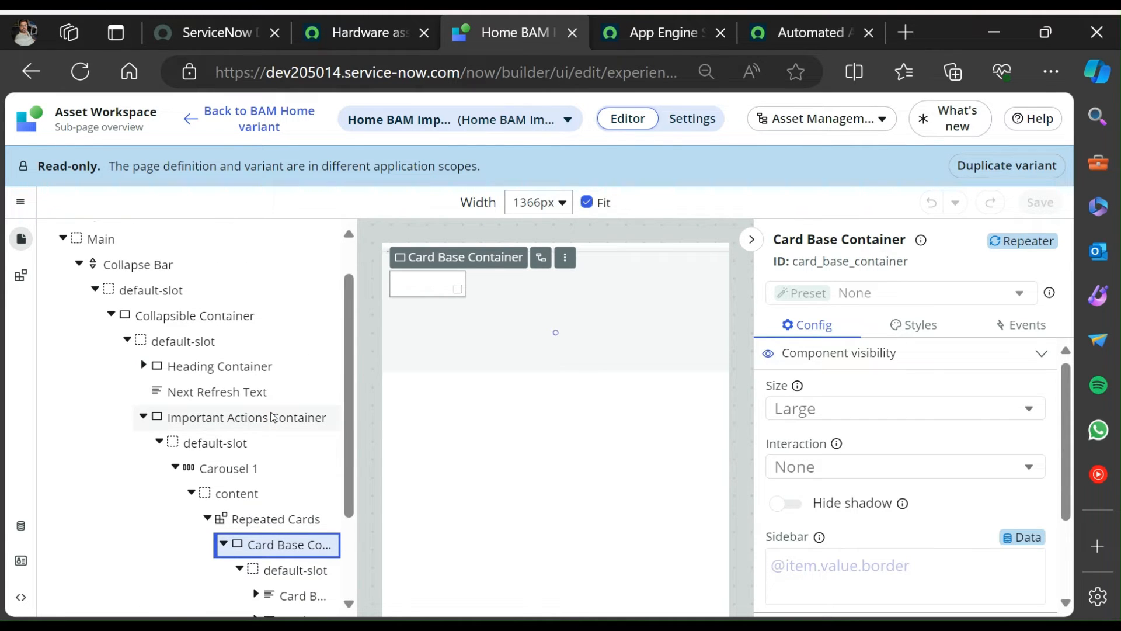
scroll(272, 416, "up", 1)
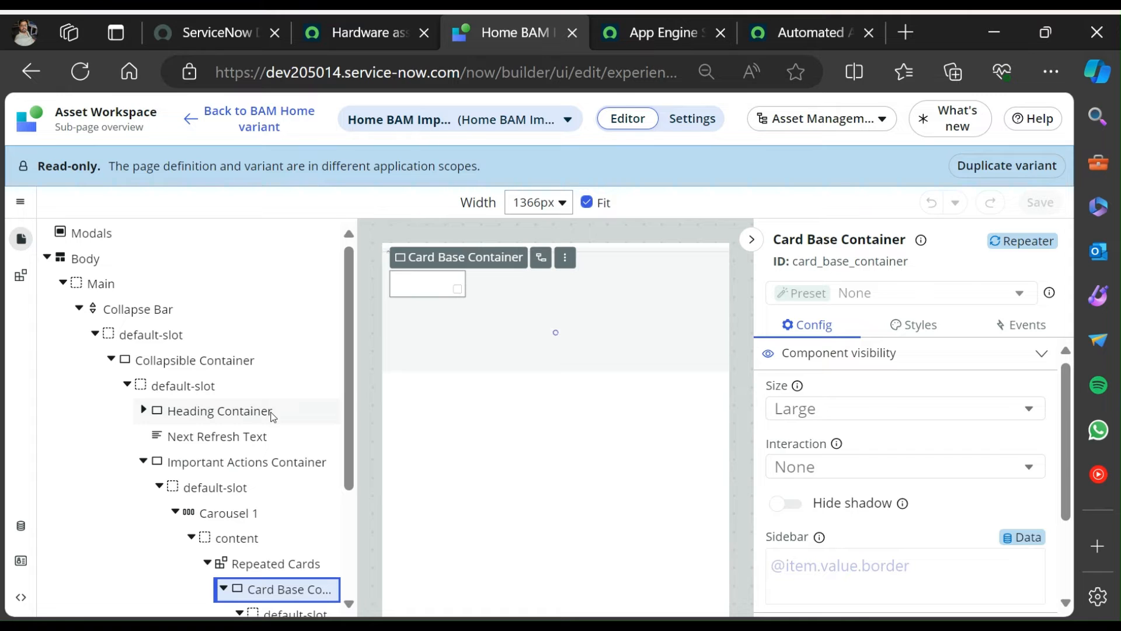
scroll(272, 416, "down", 4)
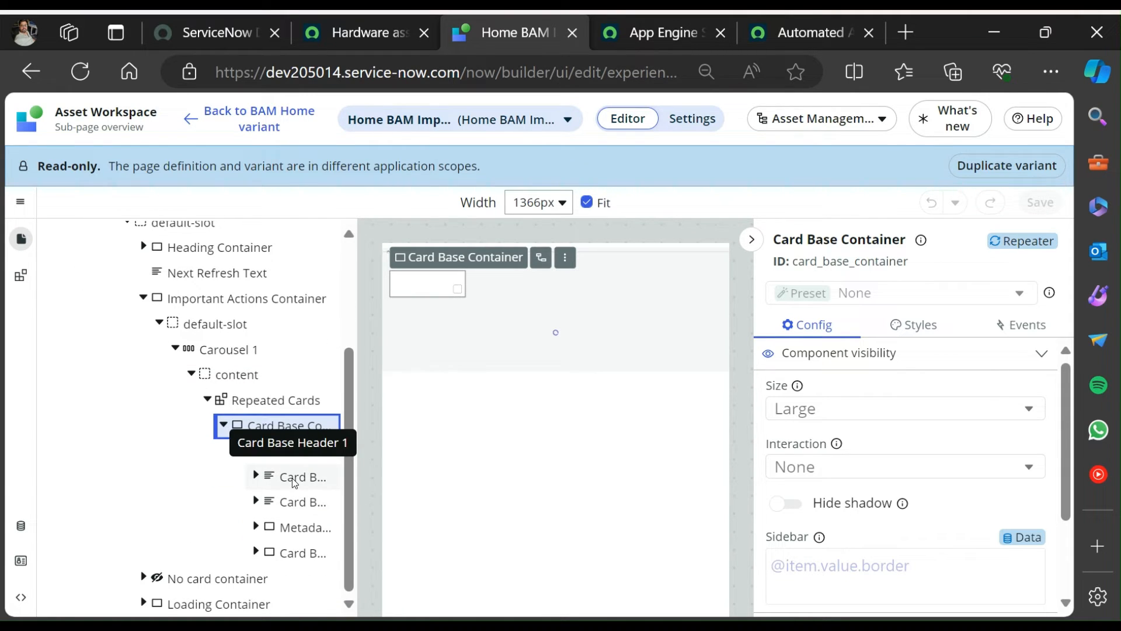
left_click(293, 477)
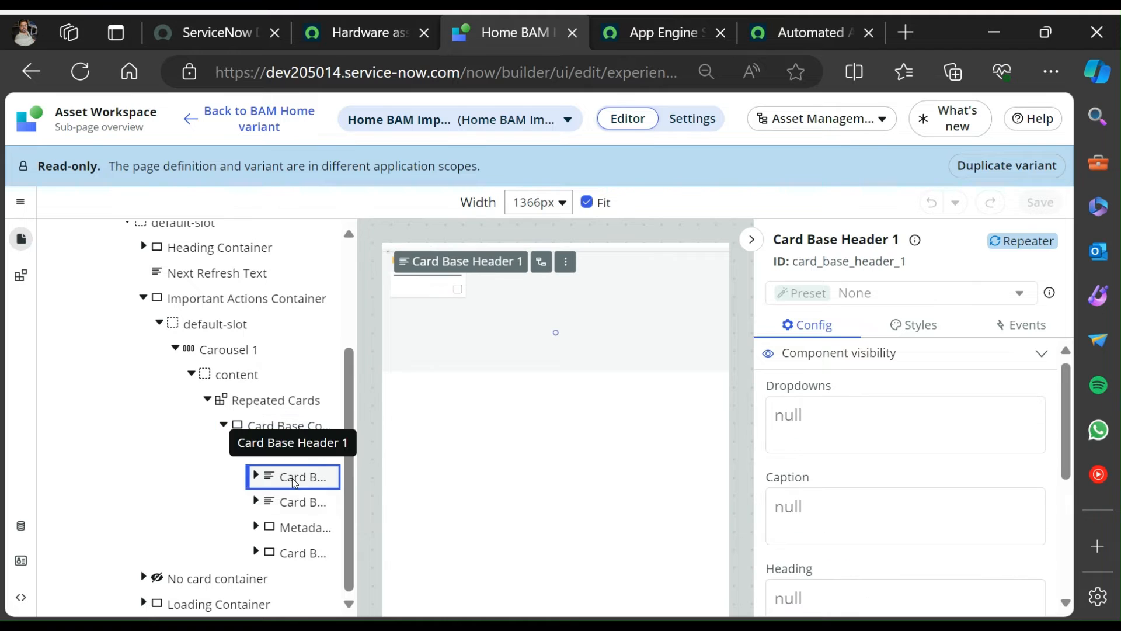
left_click(300, 508)
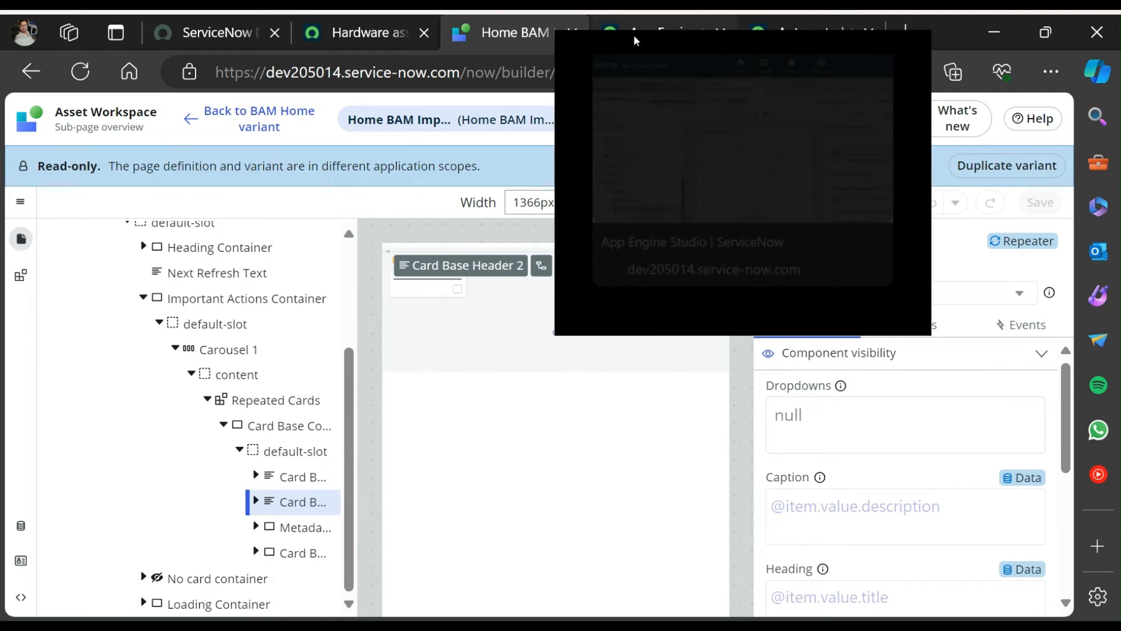
left_click(633, 34)
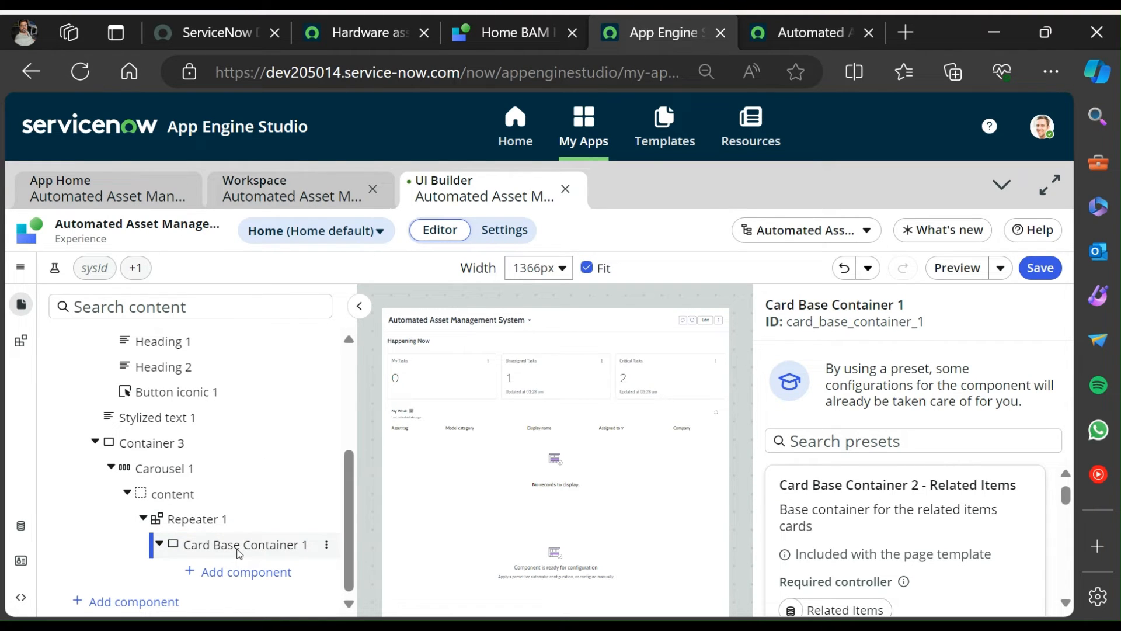
left_click(517, 35)
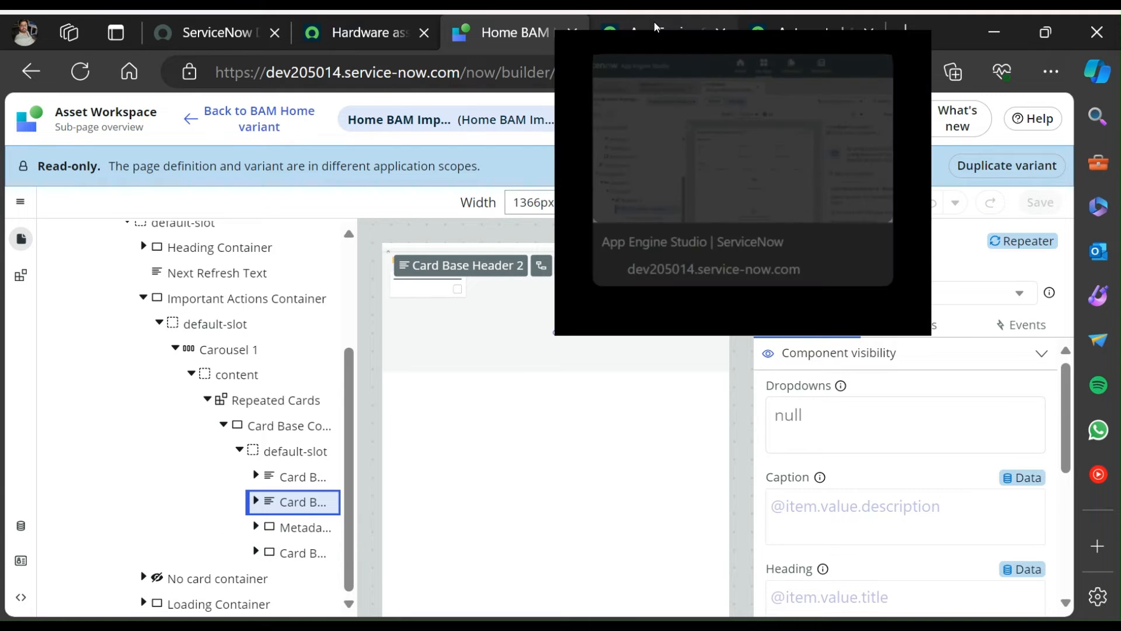
Switch to the Home BAM reference page and examine the Card Base Container's configuration and its place in the content tree.
left_click(654, 22)
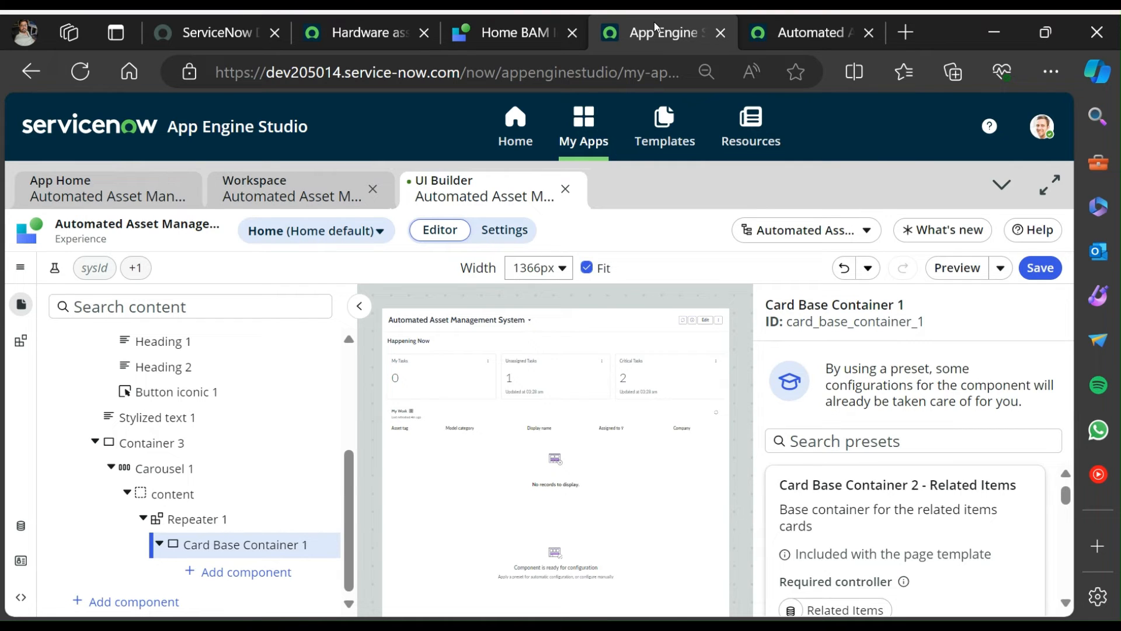
mouse_move(509, 29)
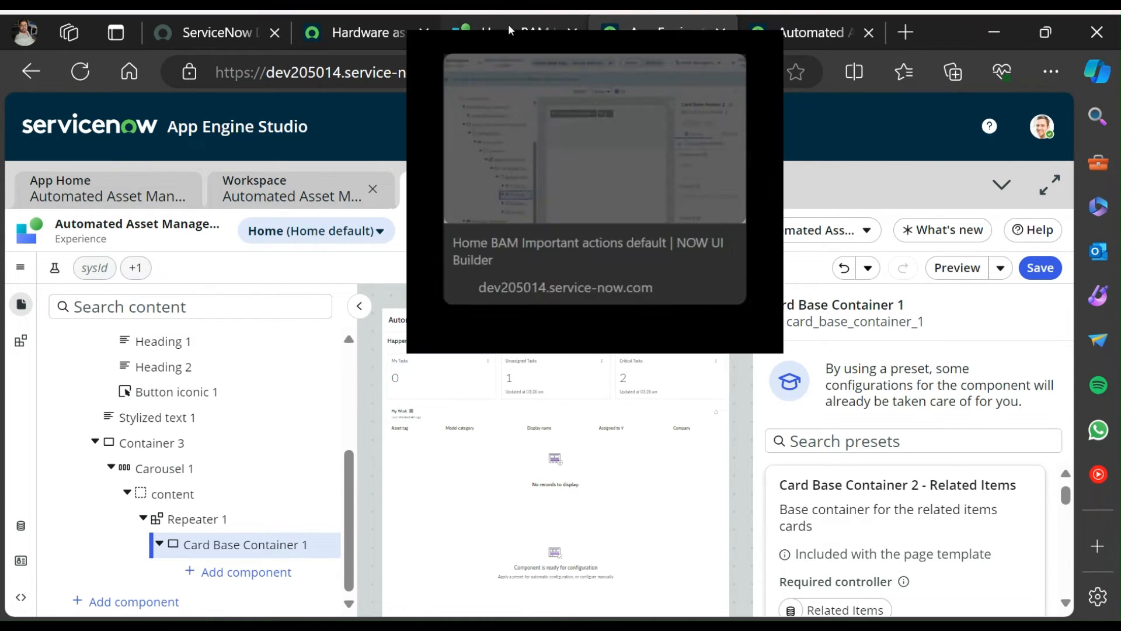
left_click(509, 27)
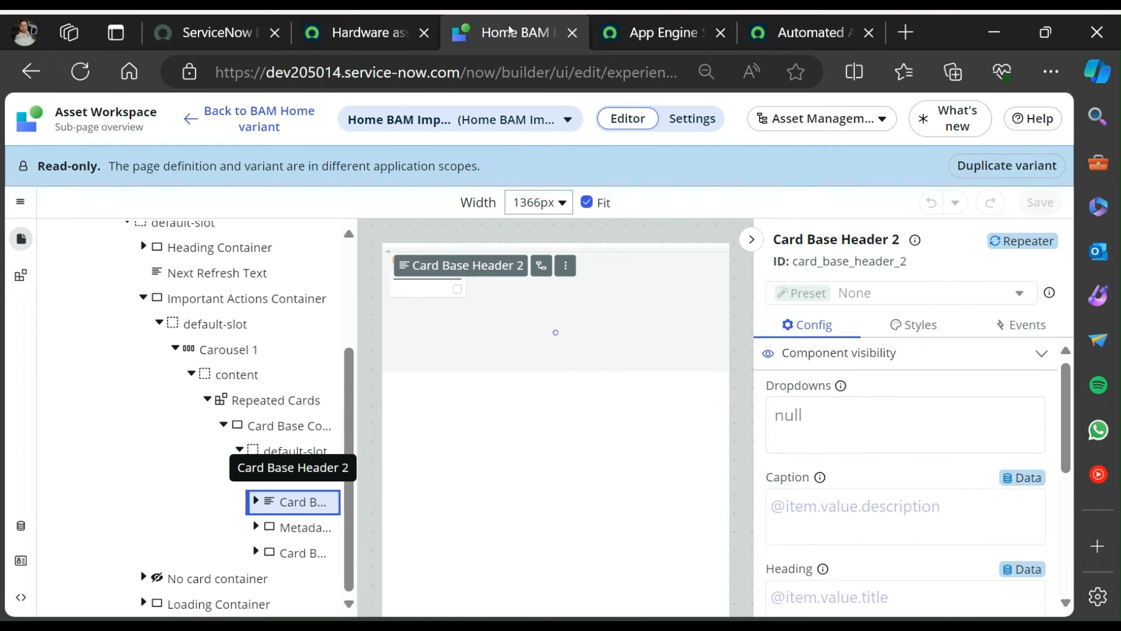
left_click(300, 435)
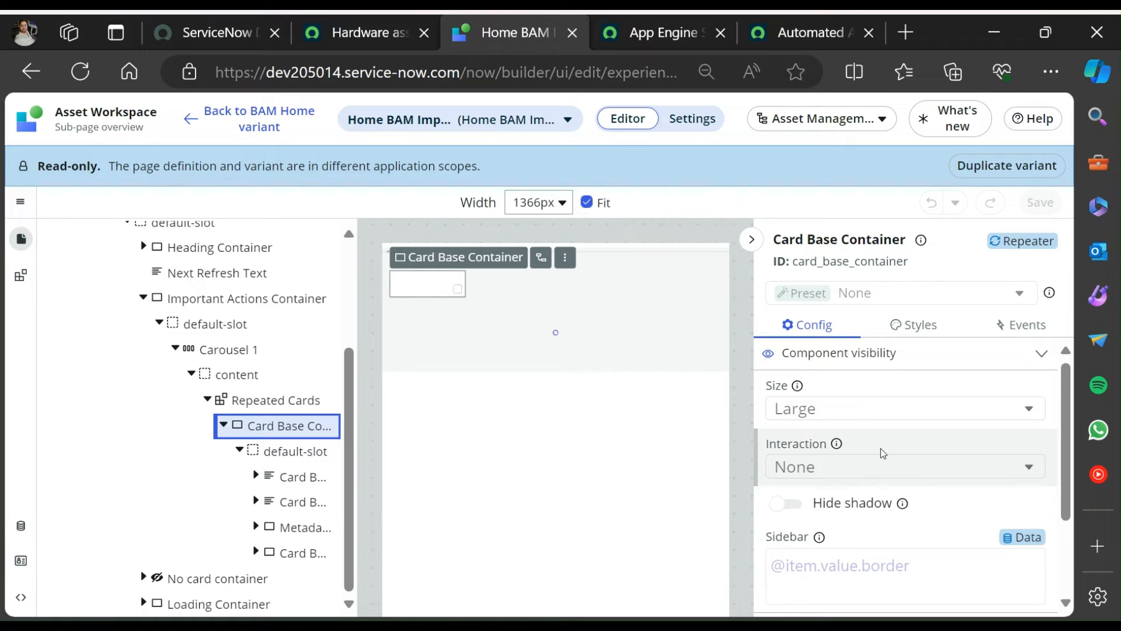
scroll(257, 398, "up", 3)
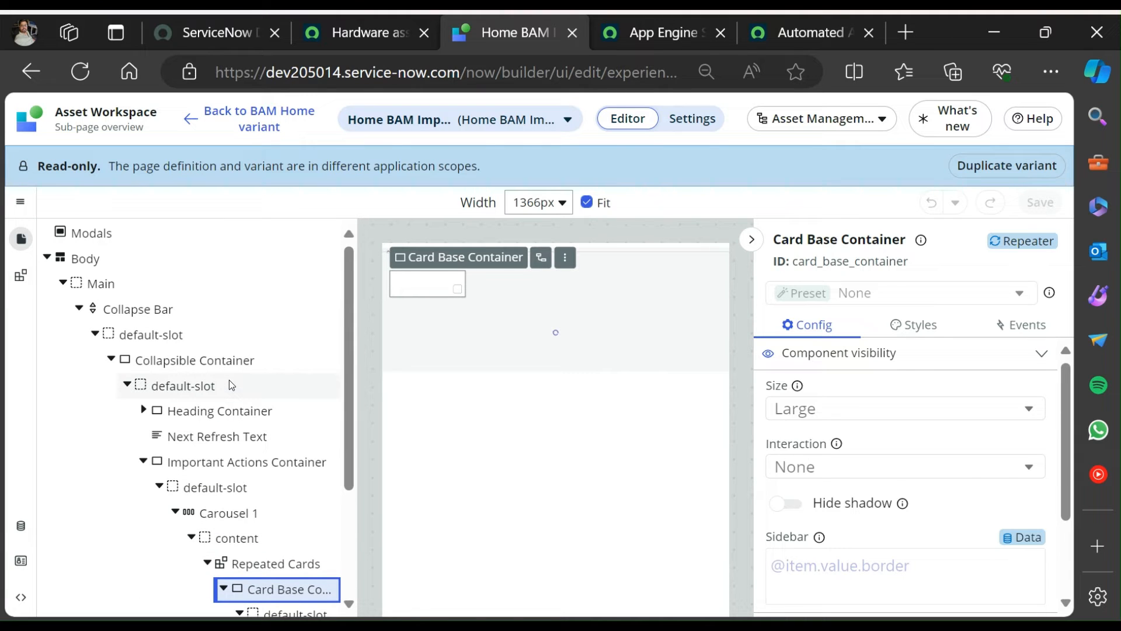
scroll(230, 383, "down", 3)
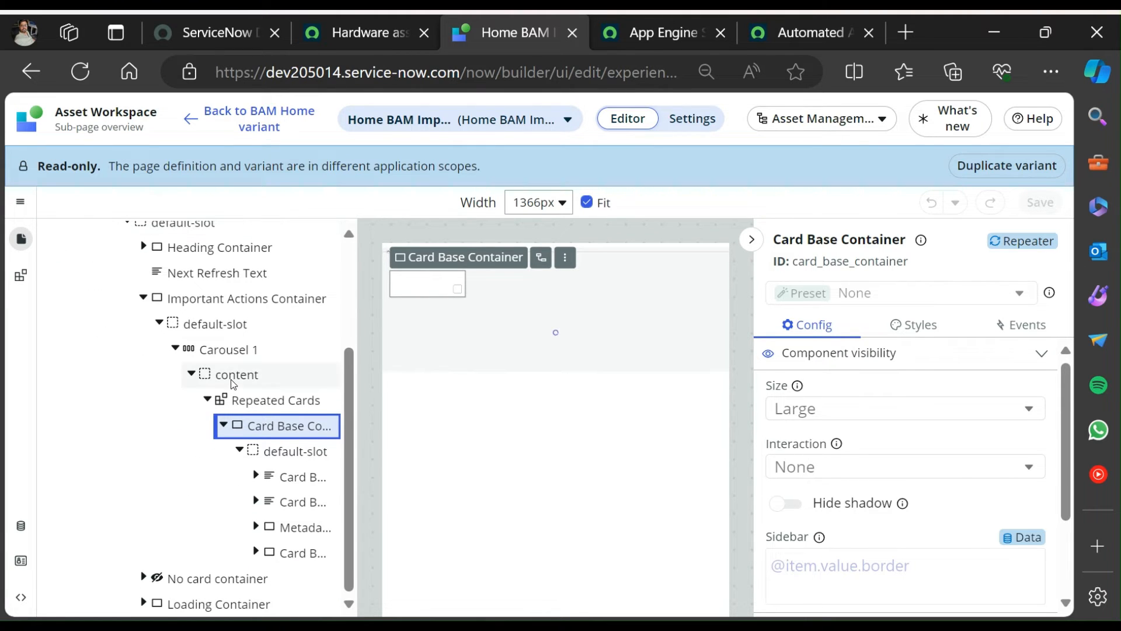
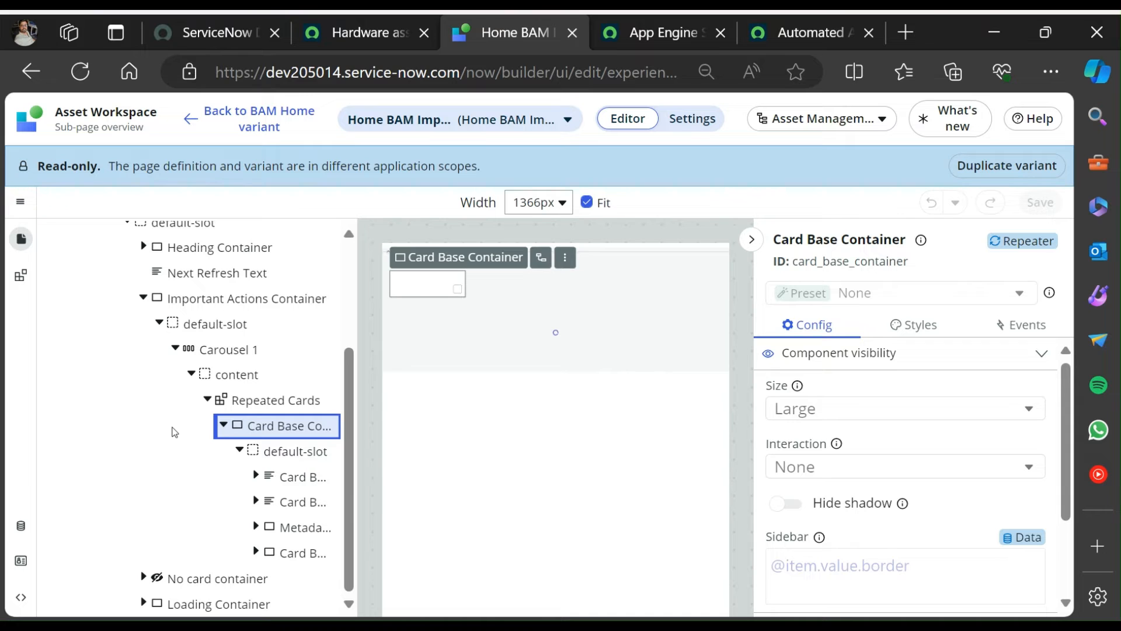
In App Engine Studio, set Card Base Container 1 to the None preset for manual configuration and review its settings.
left_click(642, 31)
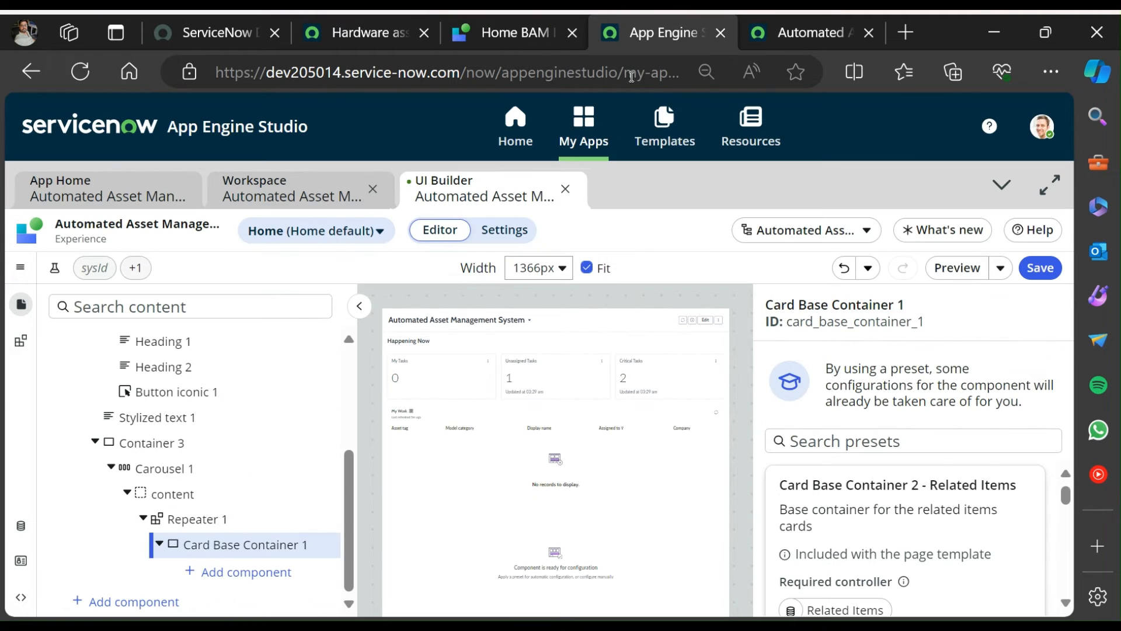
left_click(267, 542)
scroll(962, 520, "down", 2)
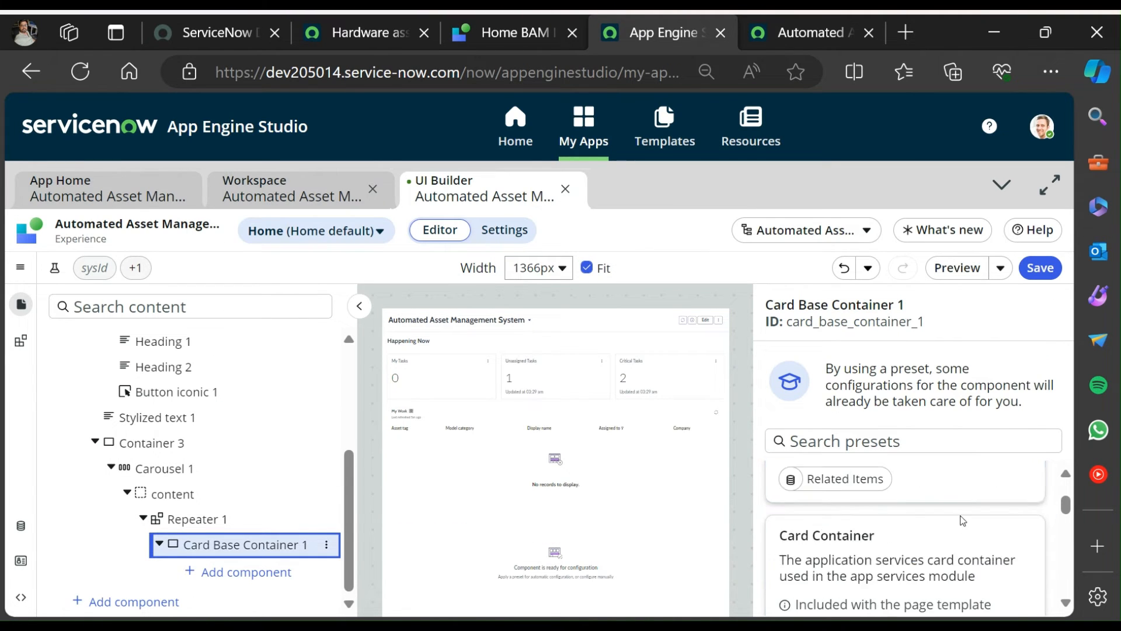
scroll(963, 520, "down", 5)
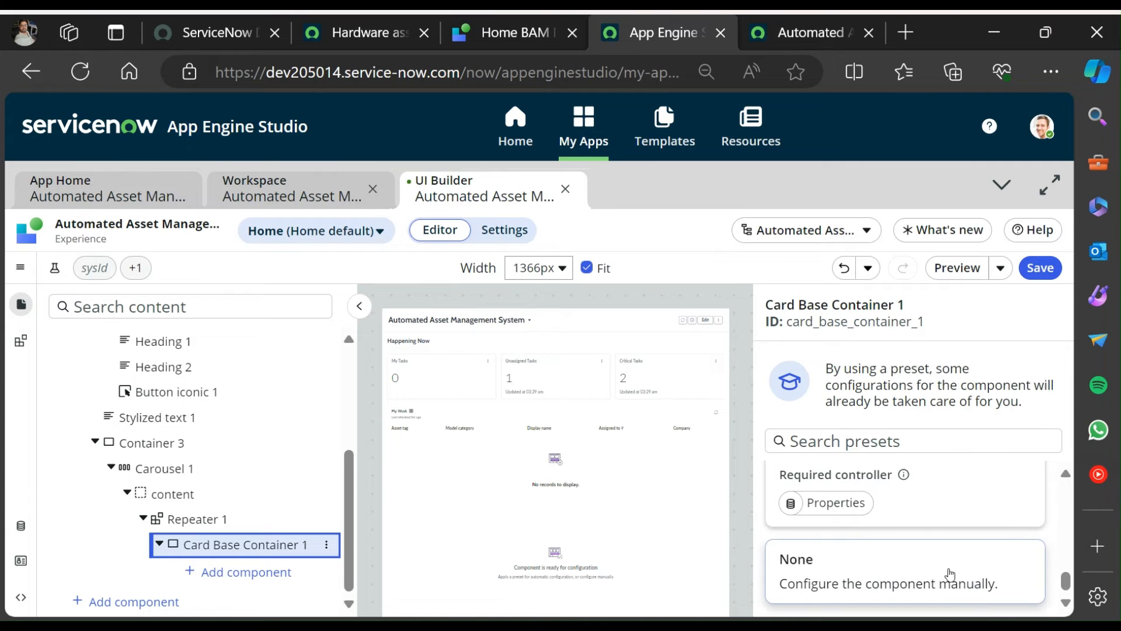
left_click(950, 576)
scroll(892, 440, "down", 2)
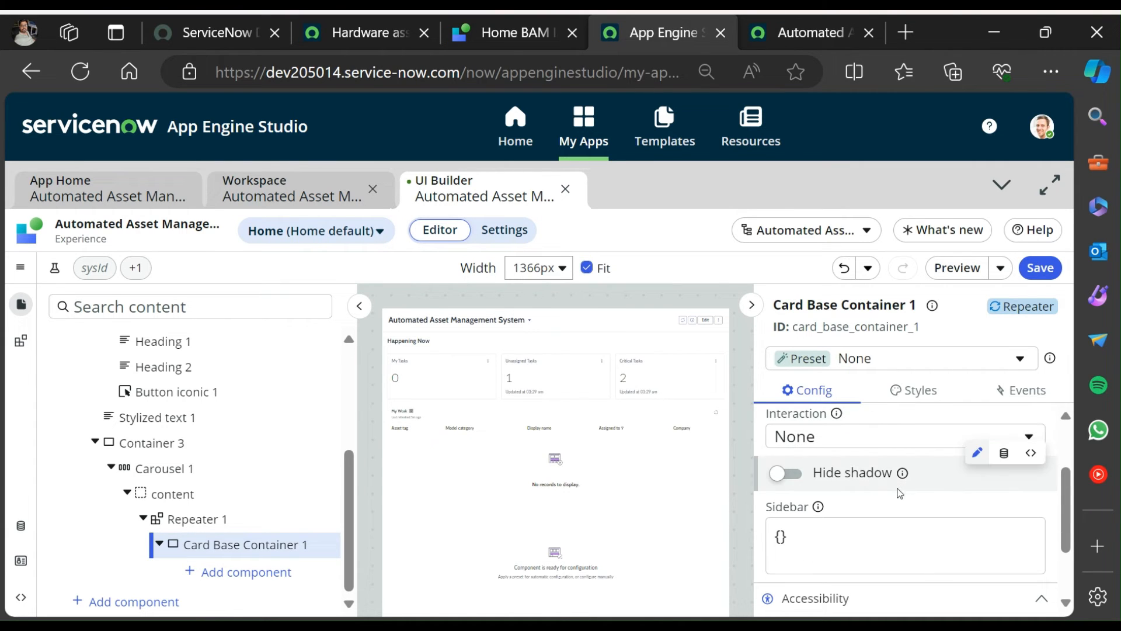
scroll(894, 474, "down", 2)
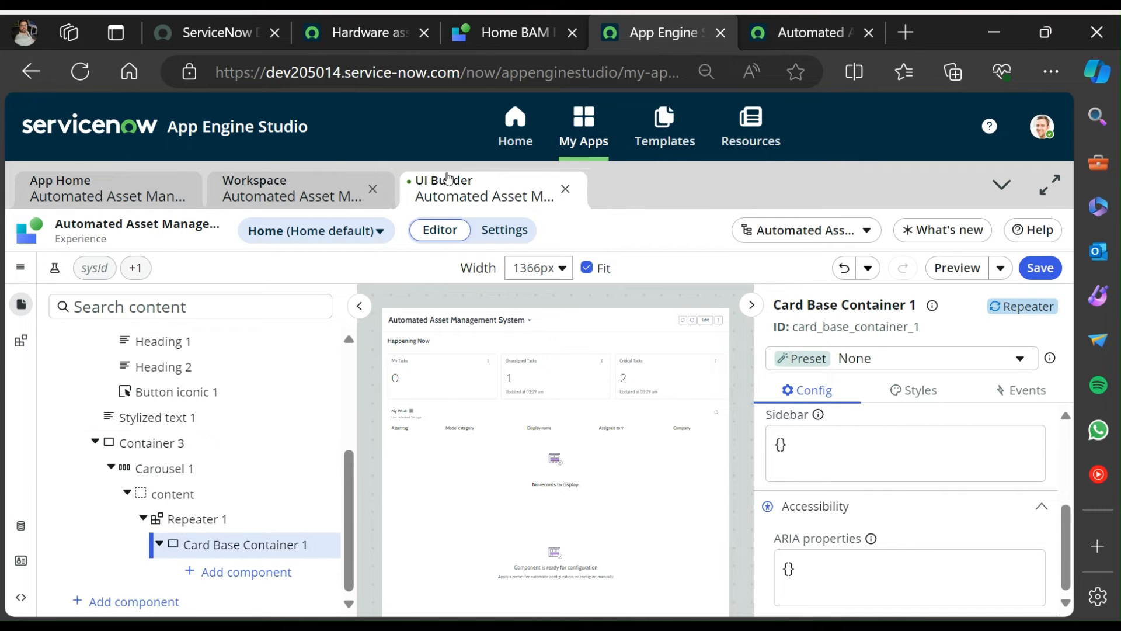
Check the two card headers on the Home BAM reference page, and add a Heading component inside Card Base Container 1 in App Engine Studio.
left_click(499, 31)
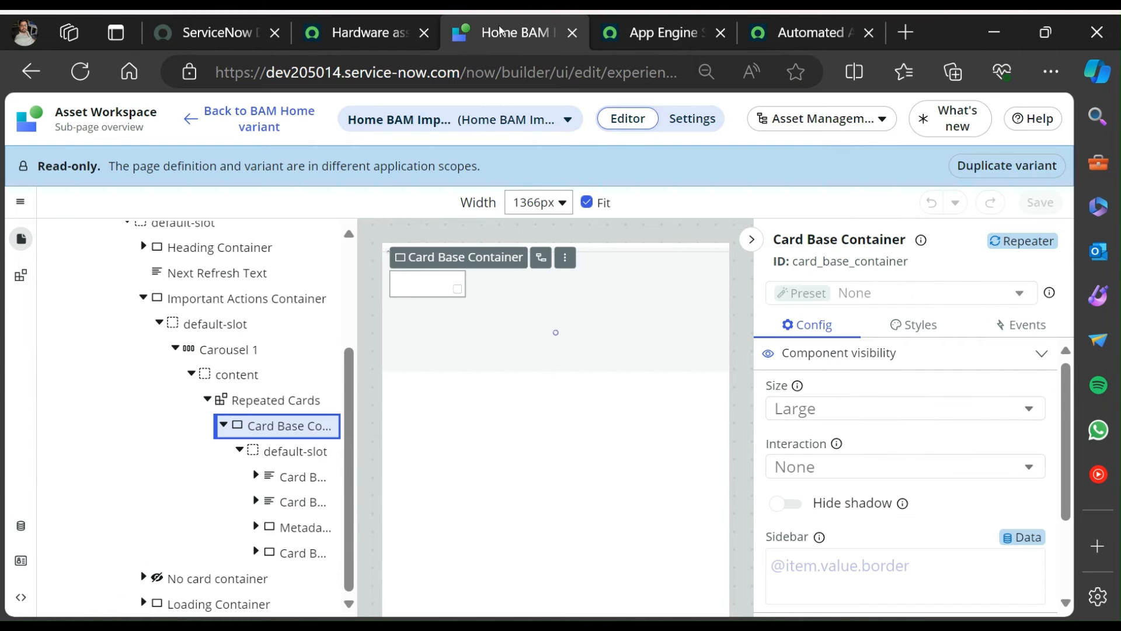
left_click(299, 479)
left_click(299, 502)
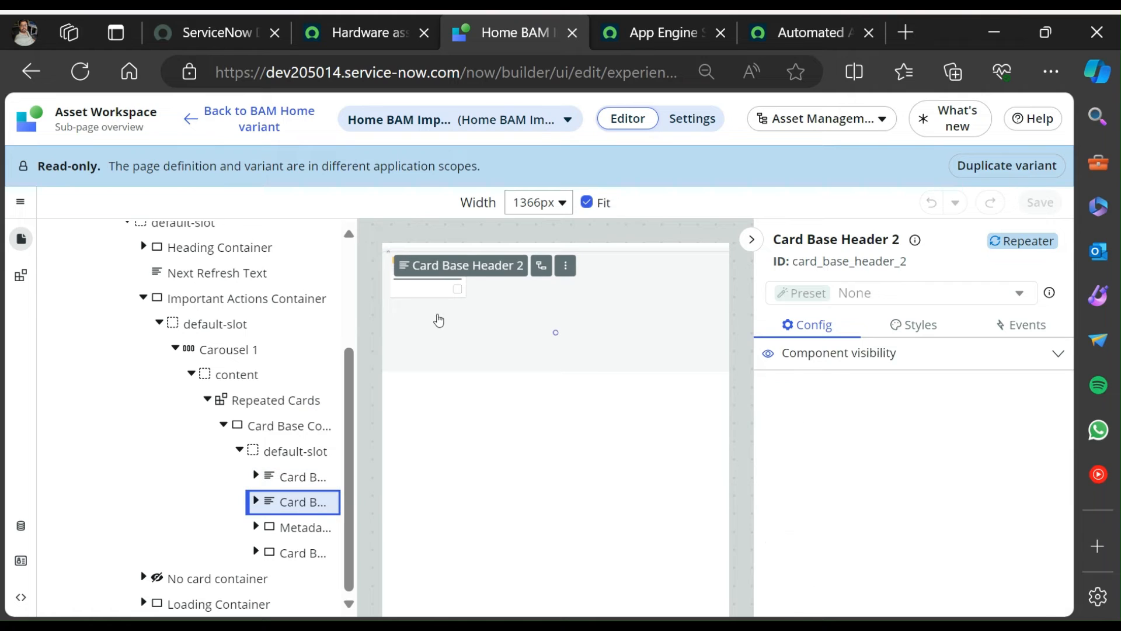
key("ctrl+Tab")
left_click(239, 572)
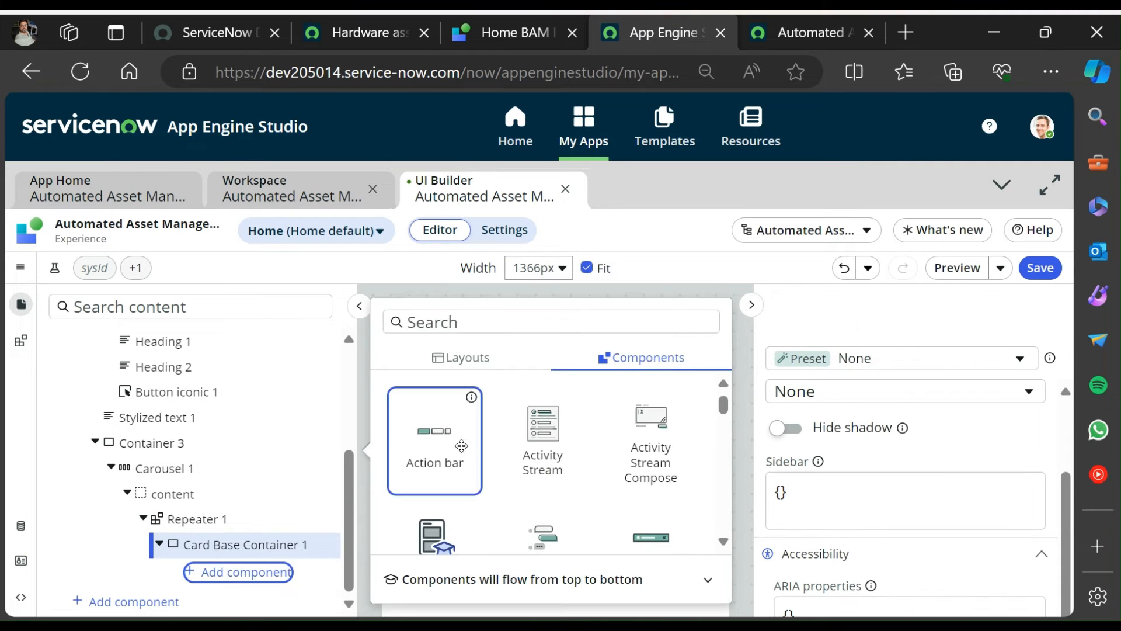
type("hea")
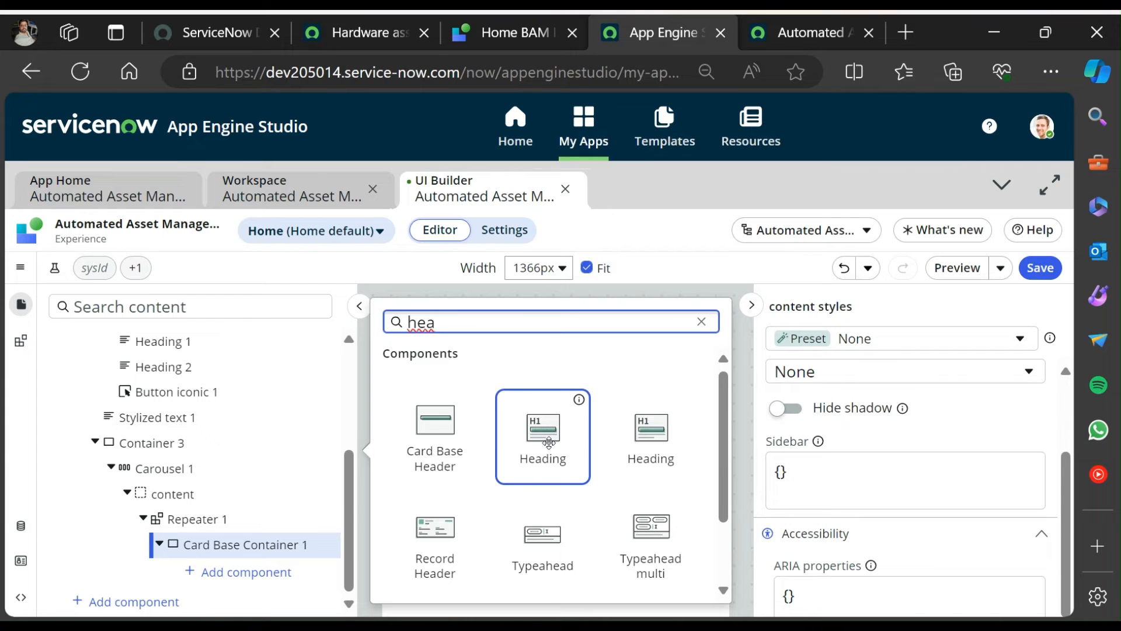
left_click(549, 442)
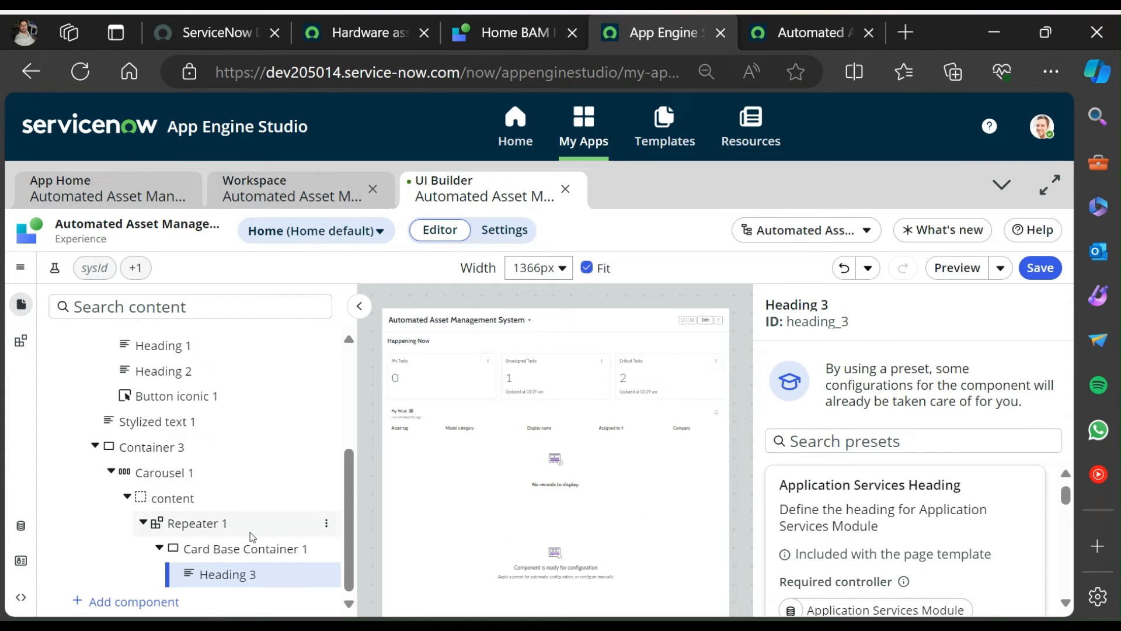
Duplicate Heading 3 inside Card Base Container 1 and move Heading 3 above the copy.
left_click(276, 579)
left_click(326, 574)
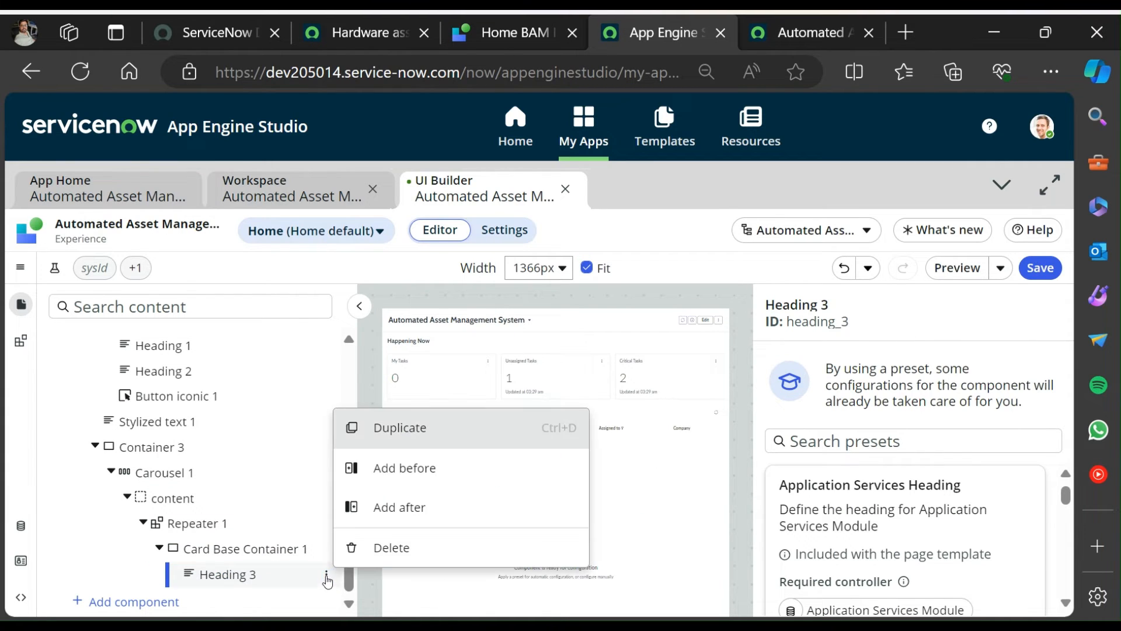
left_click(385, 427)
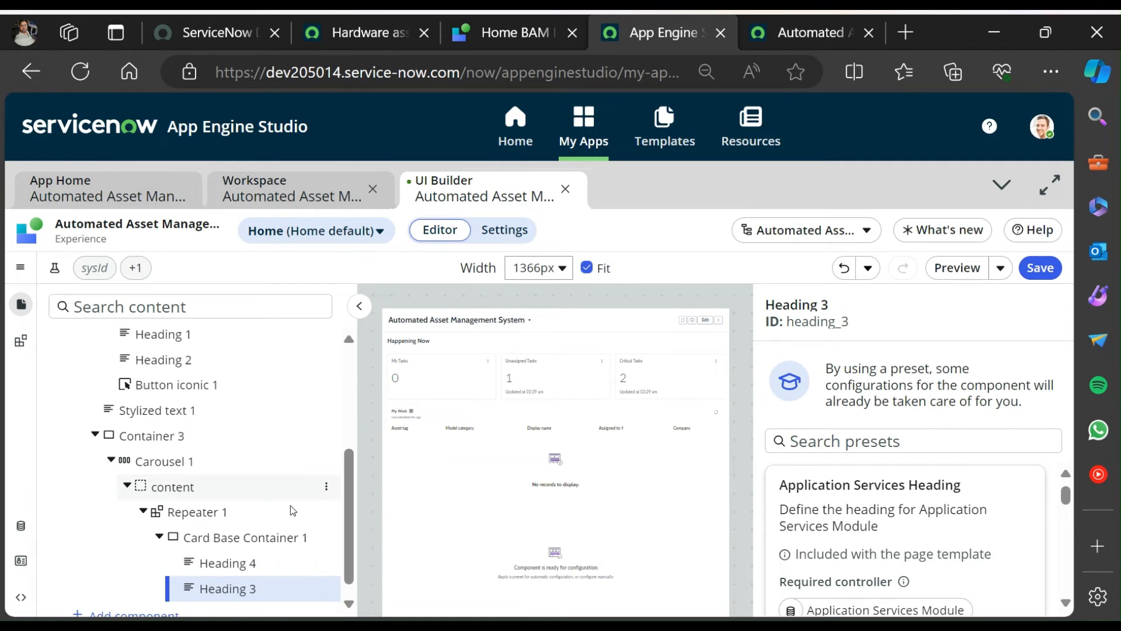
left_click(252, 578)
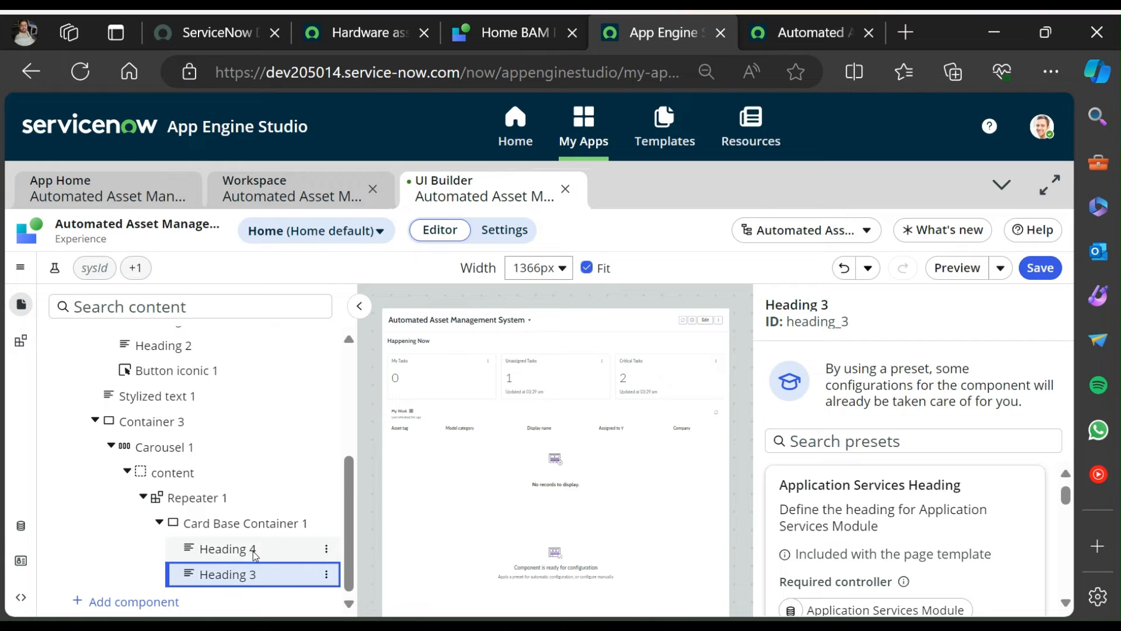
left_click(255, 553)
scroll(848, 480, "down", 2)
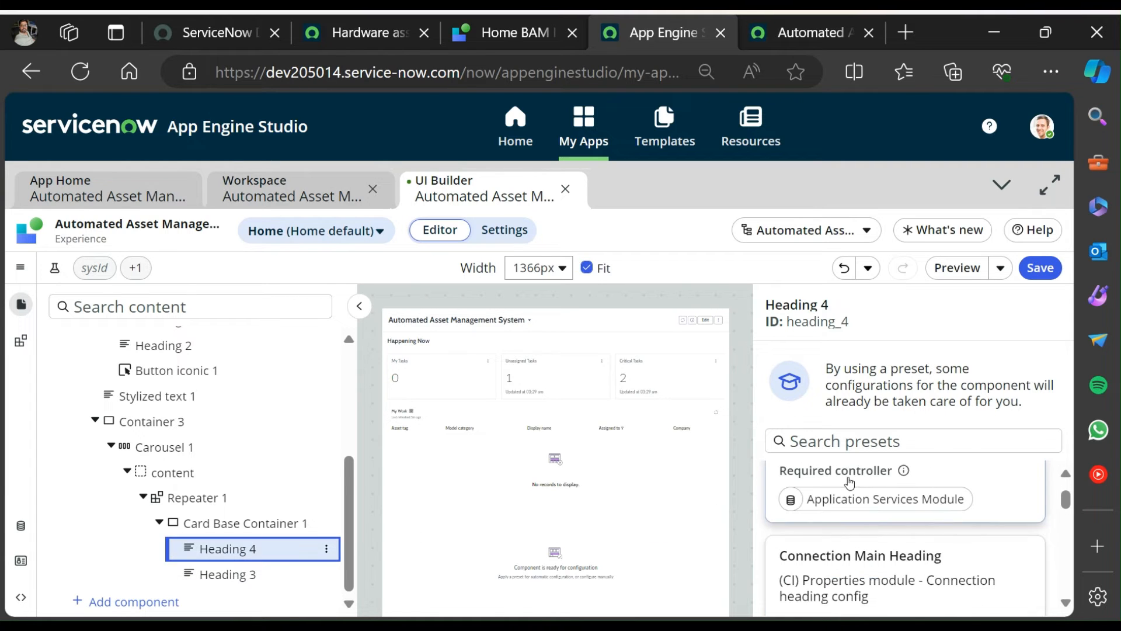
left_click_drag(222, 576, 221, 545)
Apply the None preset to Heading 3 so it can be configured manually.
scroll(873, 476, "down", 3)
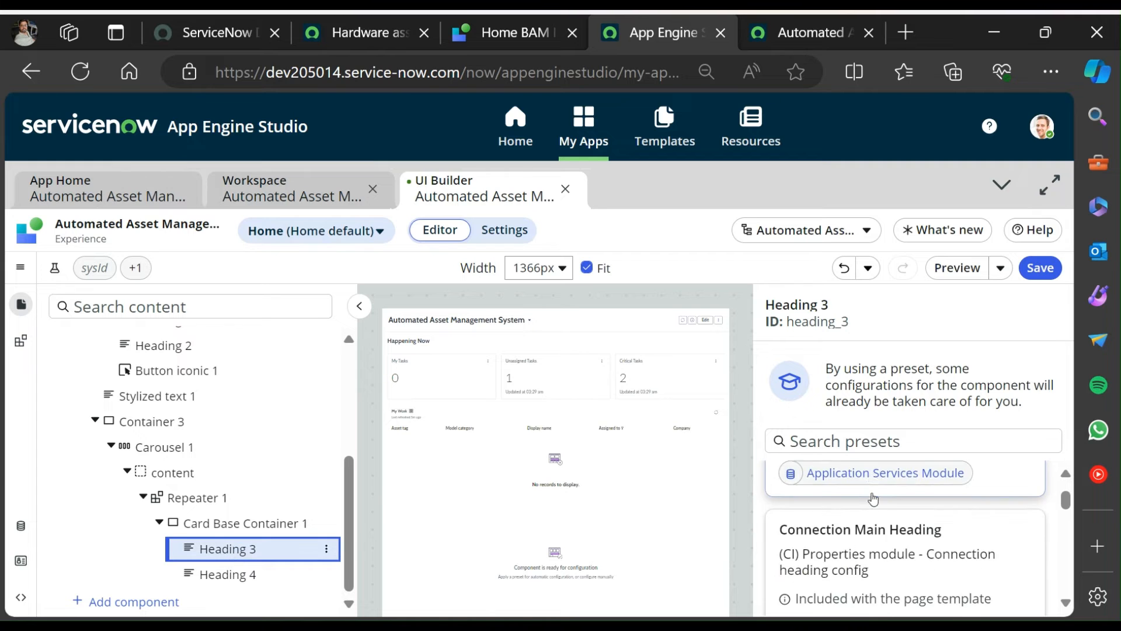
scroll(1068, 512, "down", 2)
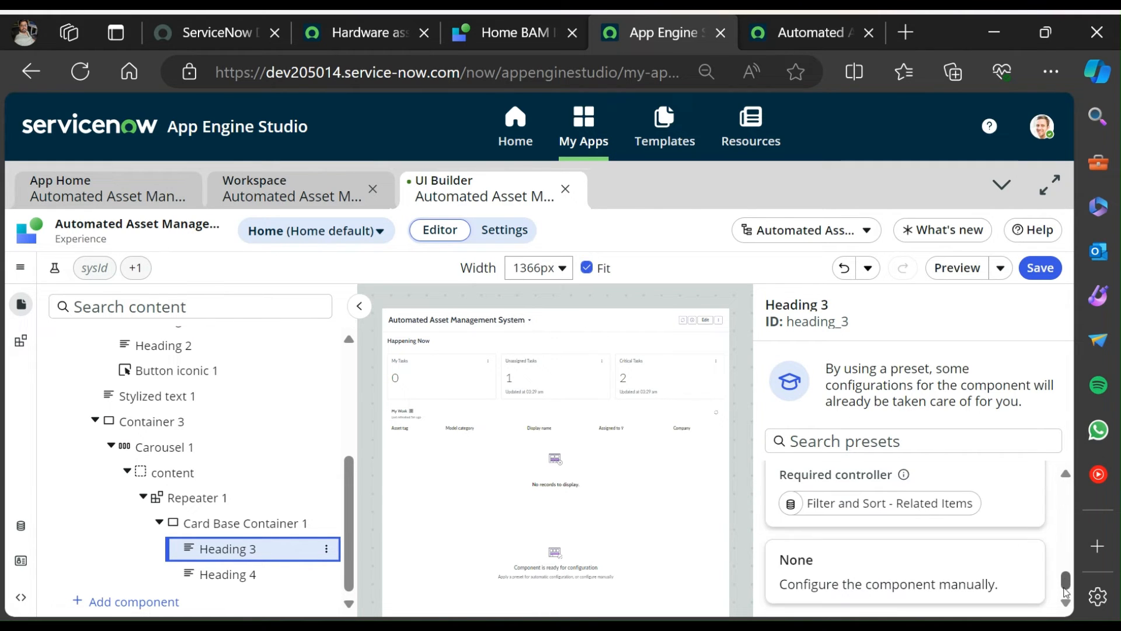
left_click(931, 589)
scroll(878, 539, "down", 1)
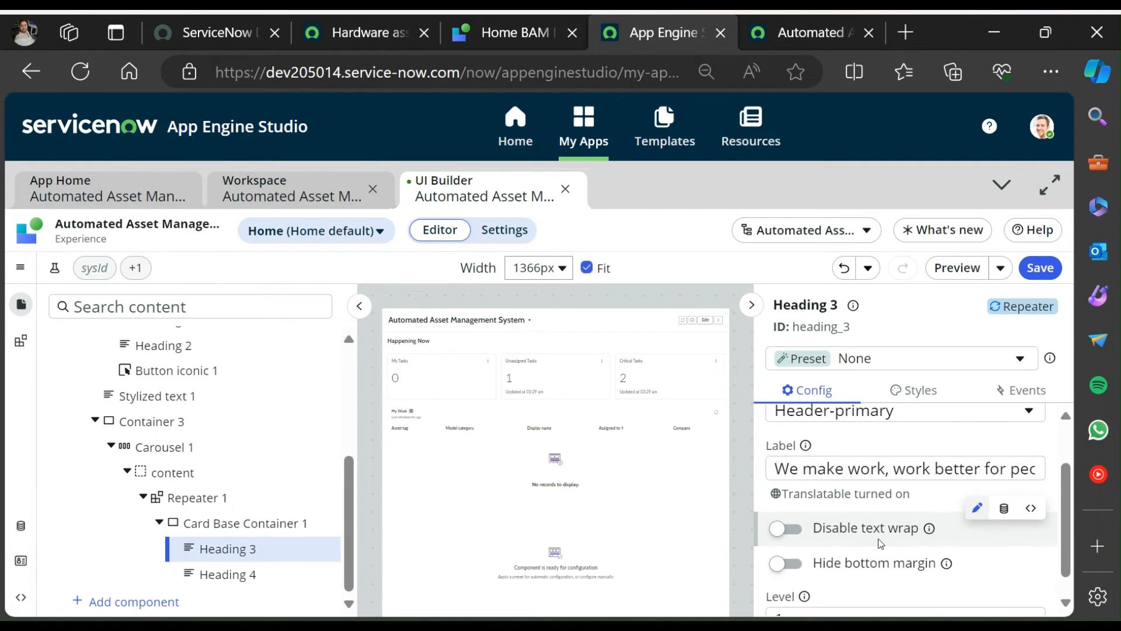
On the Home BAM reference page, examine Card Base Header 1's slots and its caption, heading, tagline and actions settings.
left_click(513, 32)
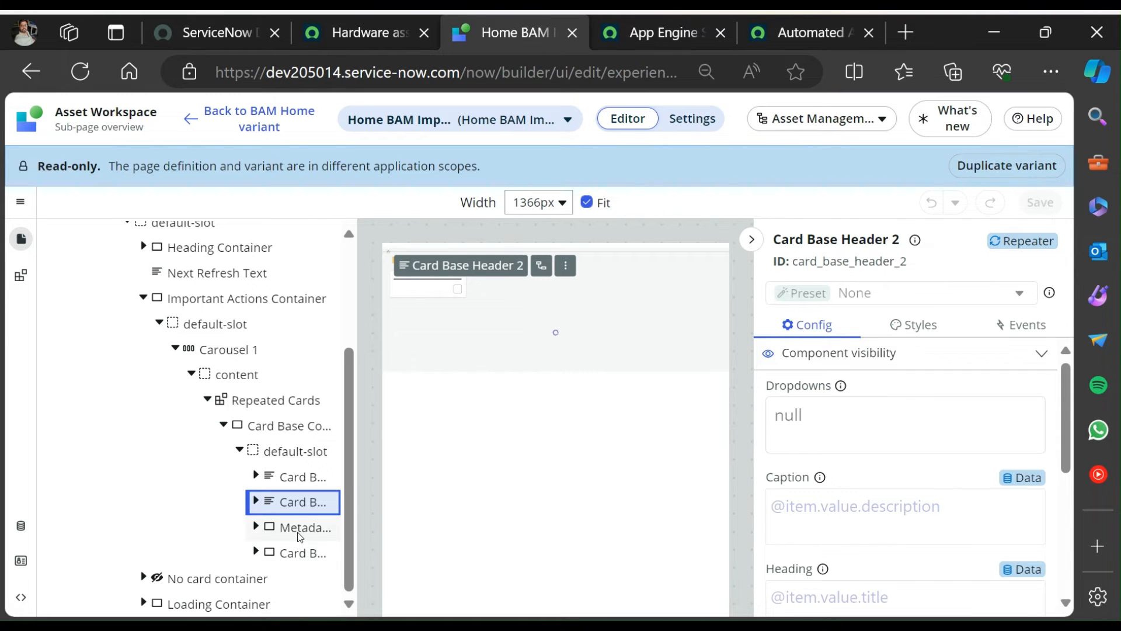
left_click(303, 479)
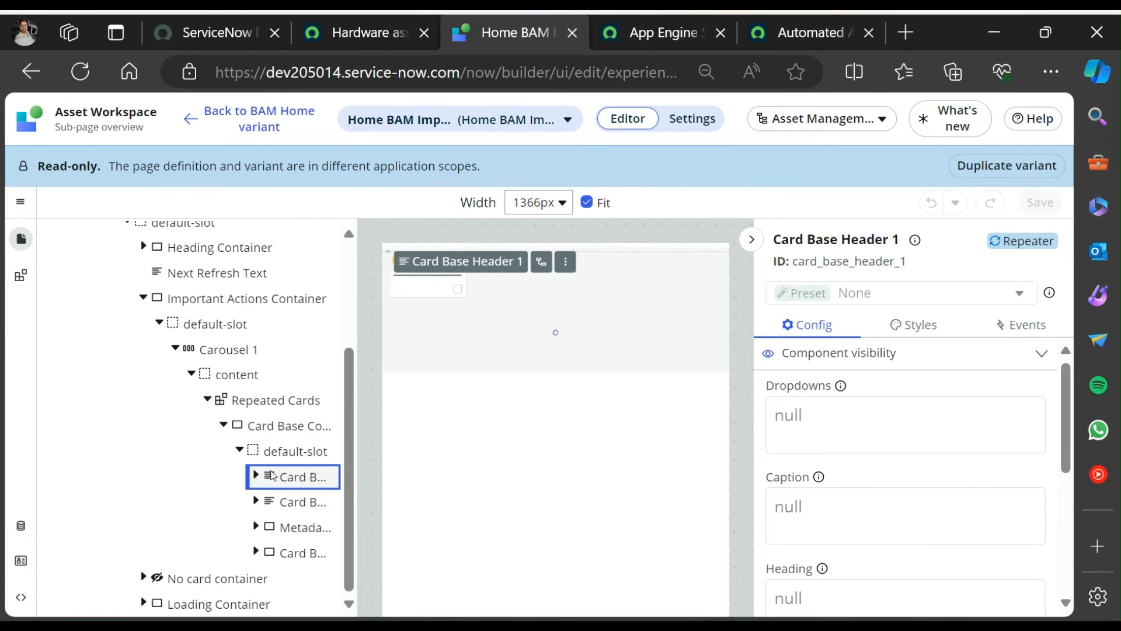
left_click(256, 476)
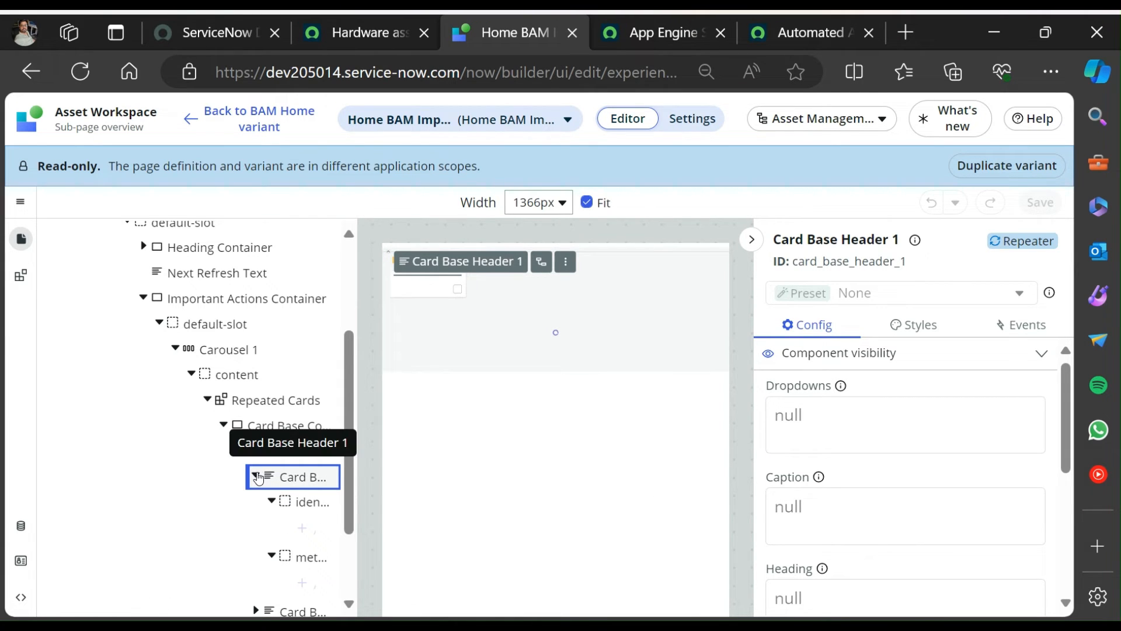
left_click(256, 476)
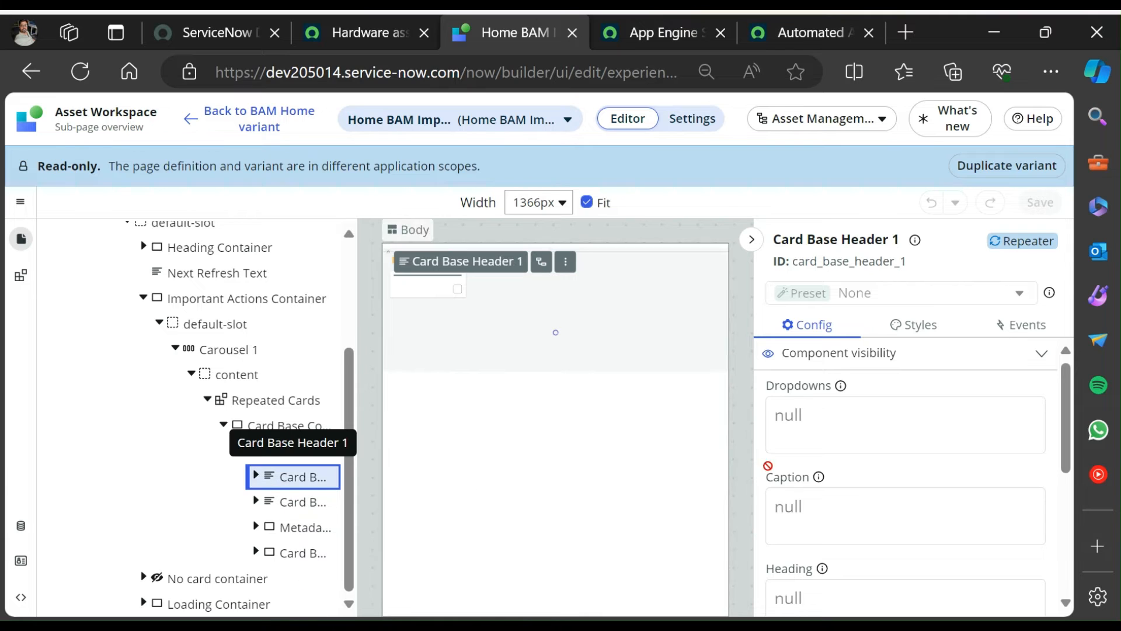
scroll(838, 453, "down", 1)
scroll(838, 453, "down", 3)
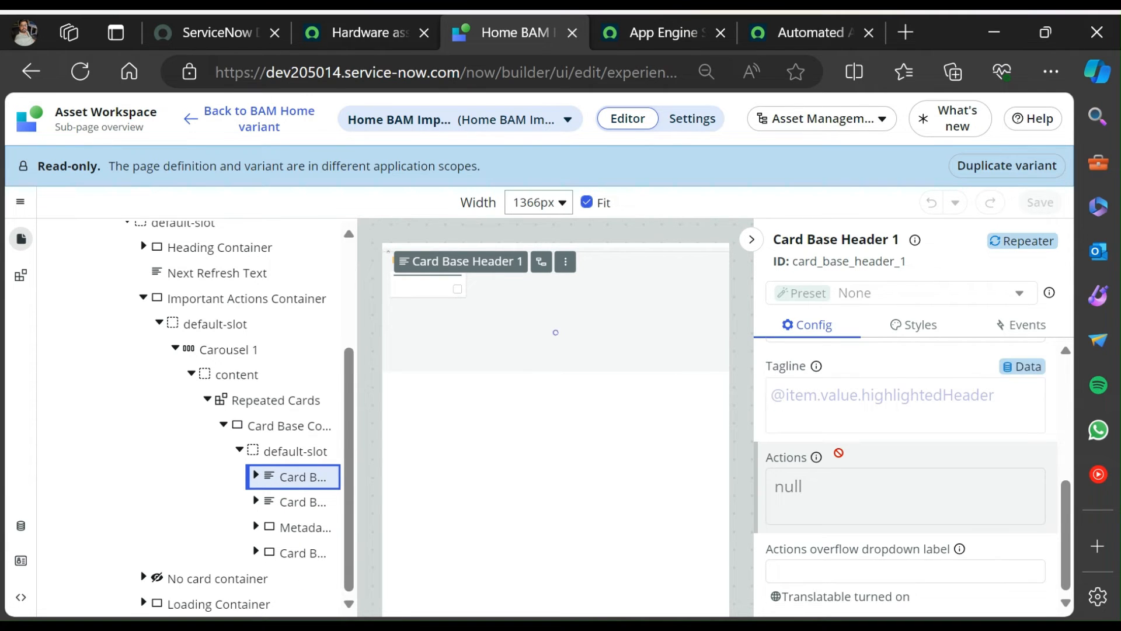
scroll(839, 452, "up", 4)
scroll(839, 452, "down", 4)
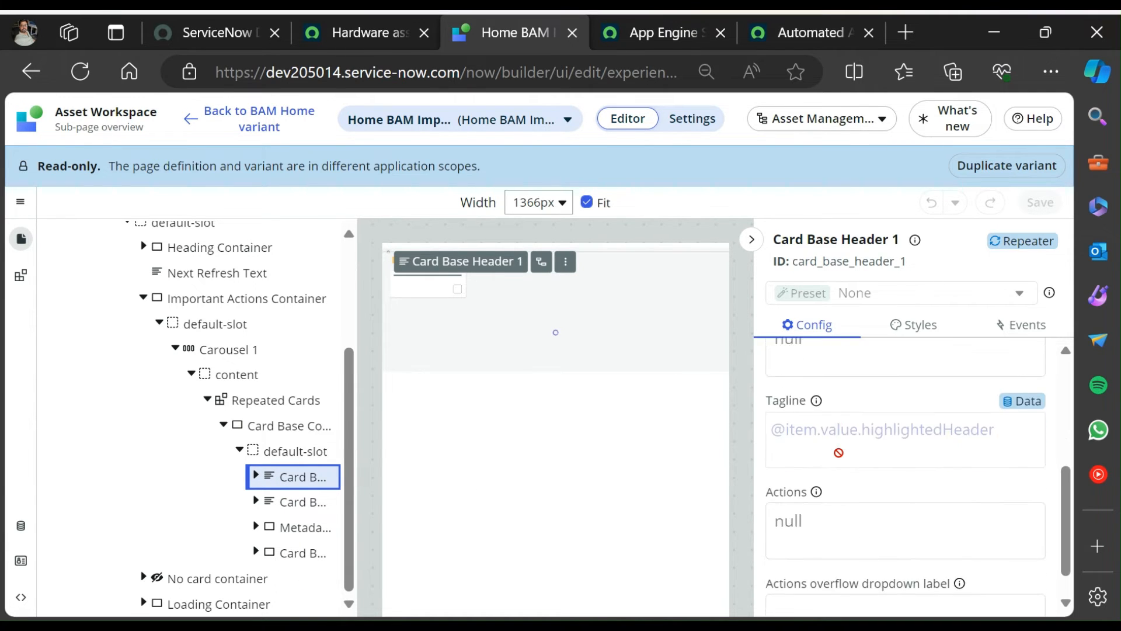
scroll(839, 453, "up", 1)
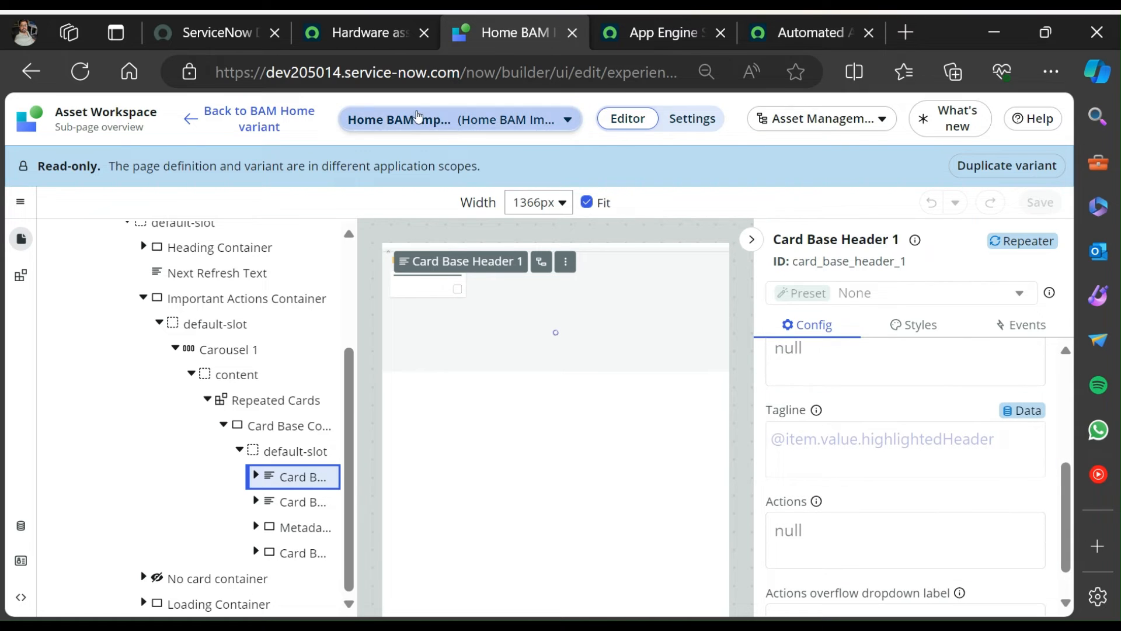
Switch to the Hardware asset overview page and examine the category label above the title on an Important Actions card.
left_click(364, 33)
mouse_move(253, 394)
left_mouse_down()
mouse_move(188, 391)
mouse_move(251, 390)
left_mouse_up()
left_click(190, 393)
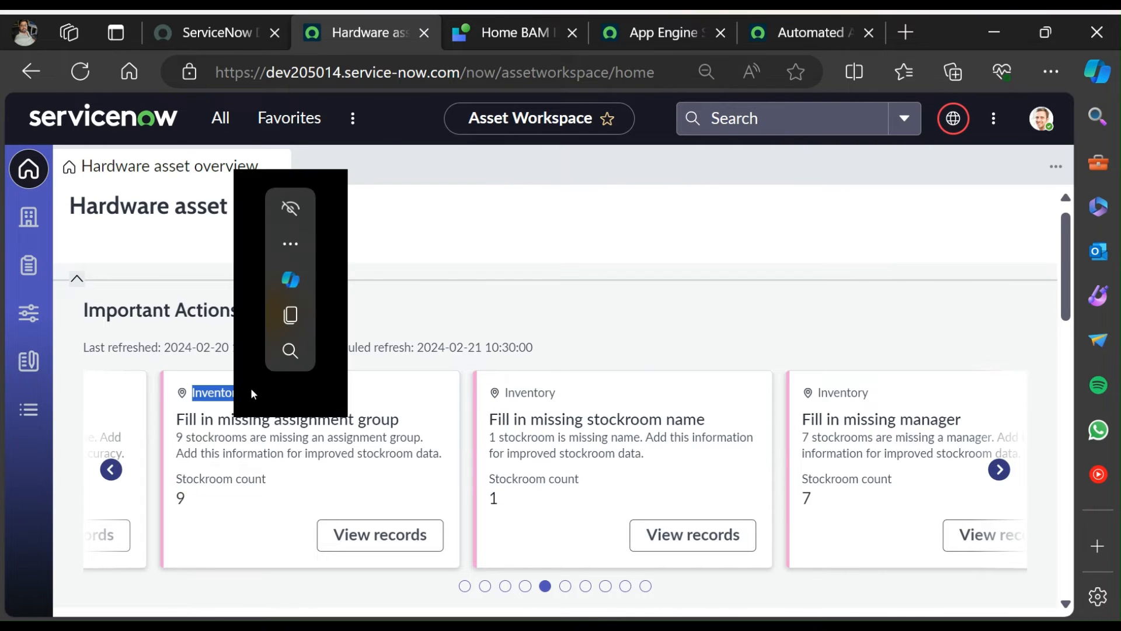
left_click(251, 389)
Return to the Automated Asset Management page in App Engine Studio and set Heading 3's label to "Inventory".
left_click(507, 27)
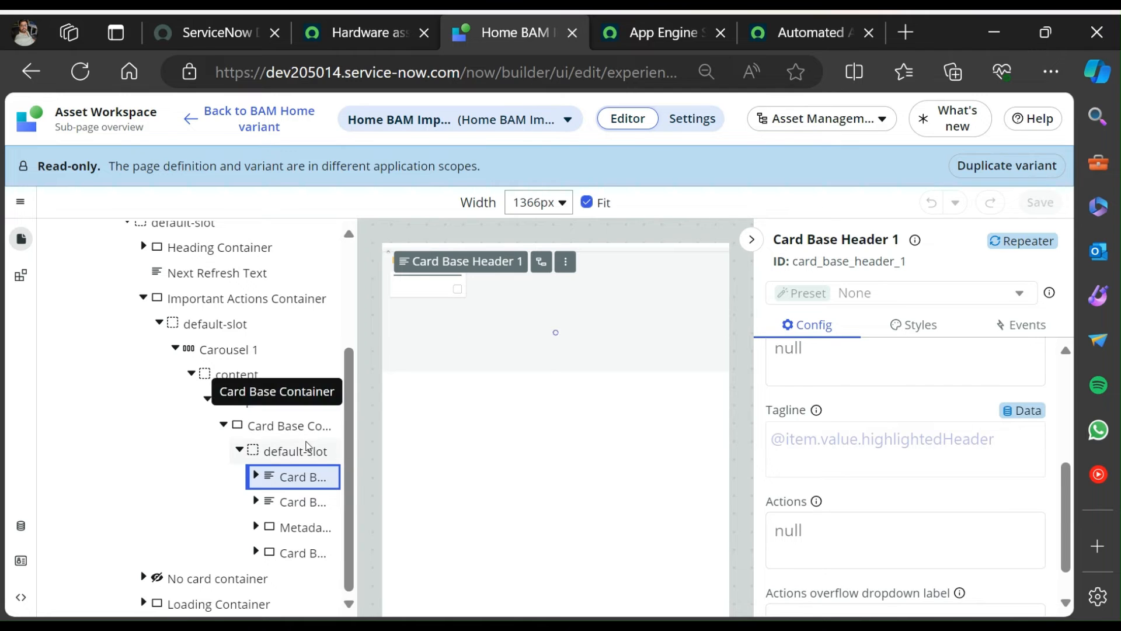
left_click(667, 34)
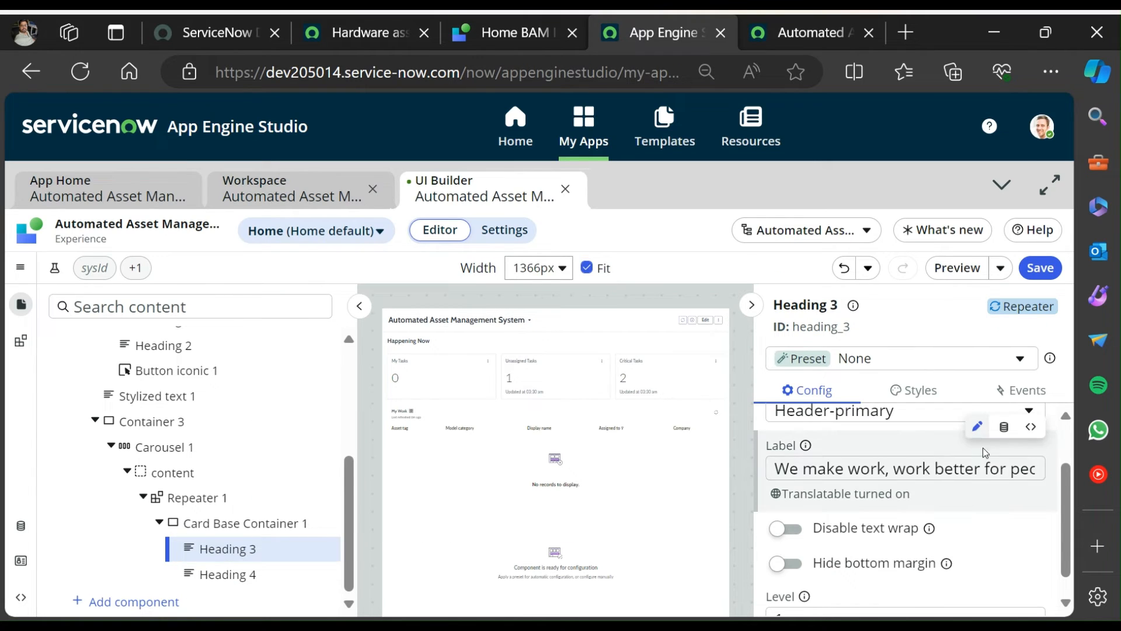
triple_click(901, 468)
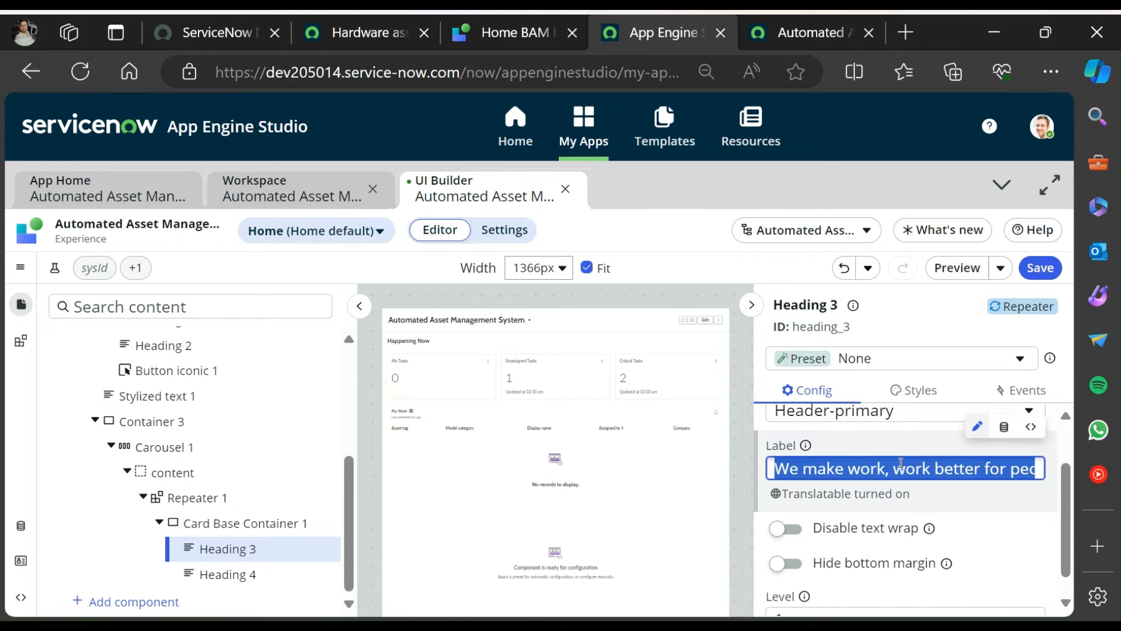
type("Inventory")
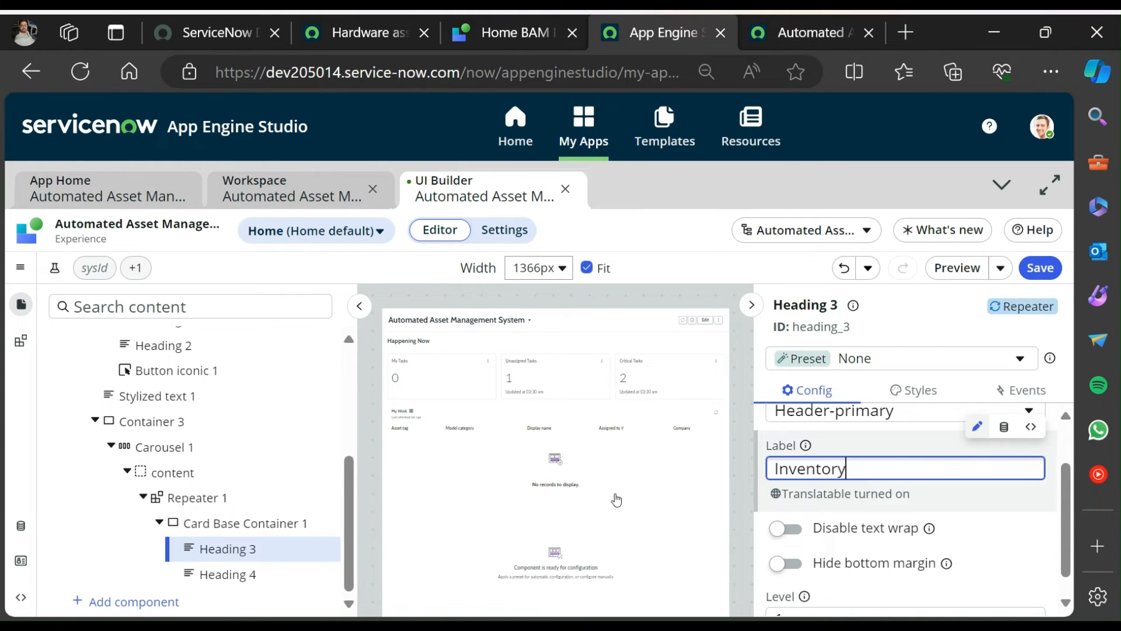
Apply the None preset to Heading 4 inside Card Base Container 1.
left_click(233, 573)
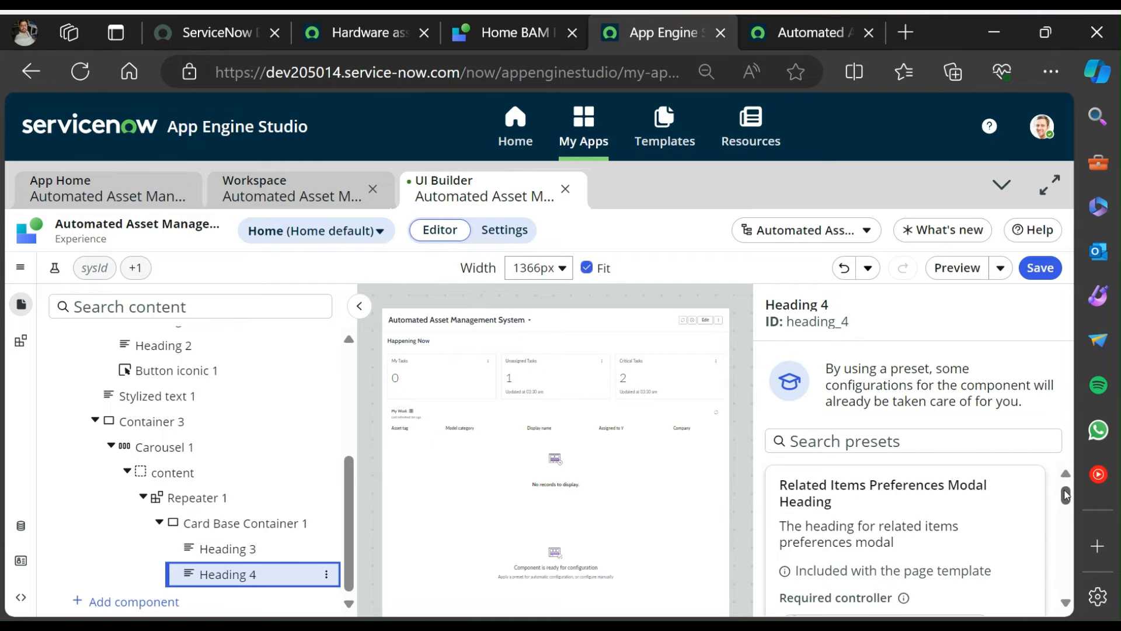
scroll(960, 516, "down", 5)
left_click(952, 587)
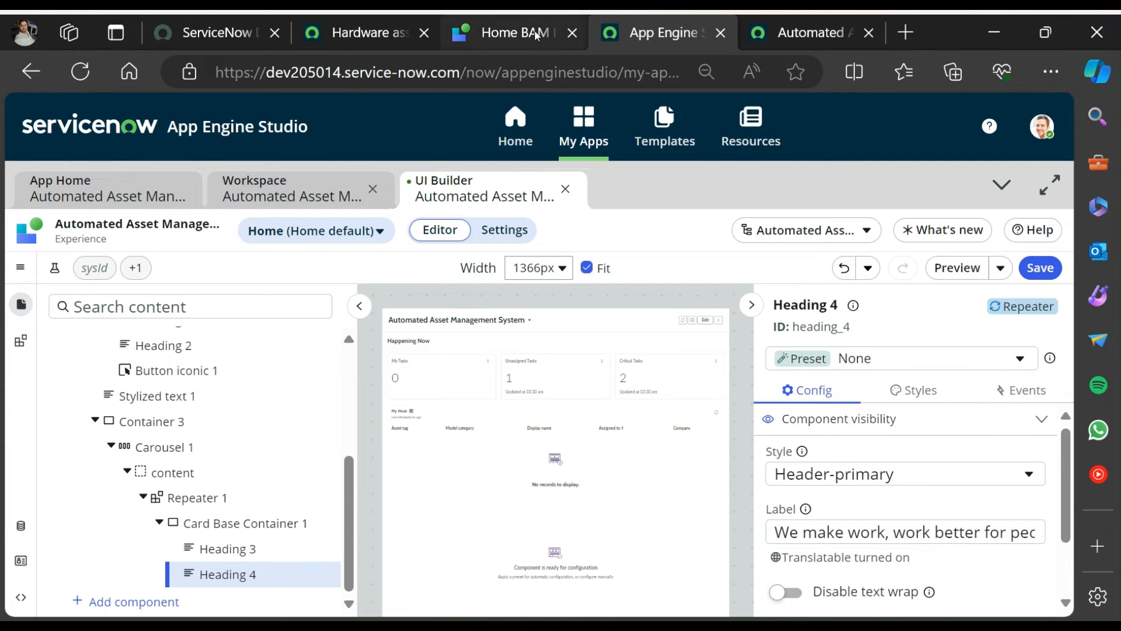
On the Home BAM reference page, examine Card Base Header 2's slots and its caption, heading and tagline settings.
left_click(514, 32)
left_click(302, 504)
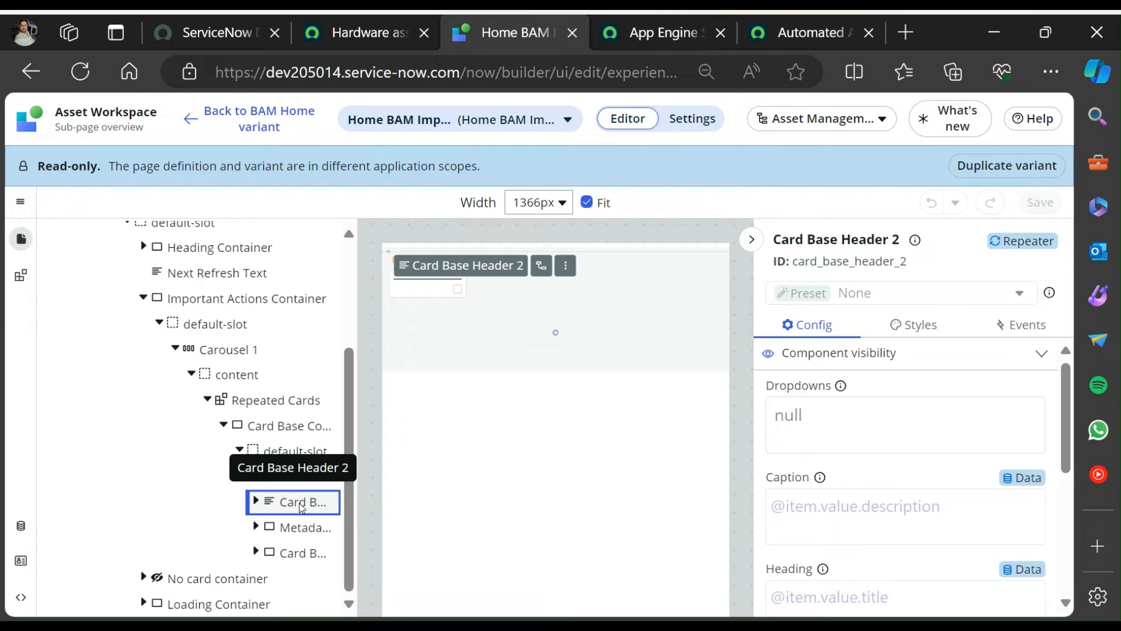
left_click(255, 501)
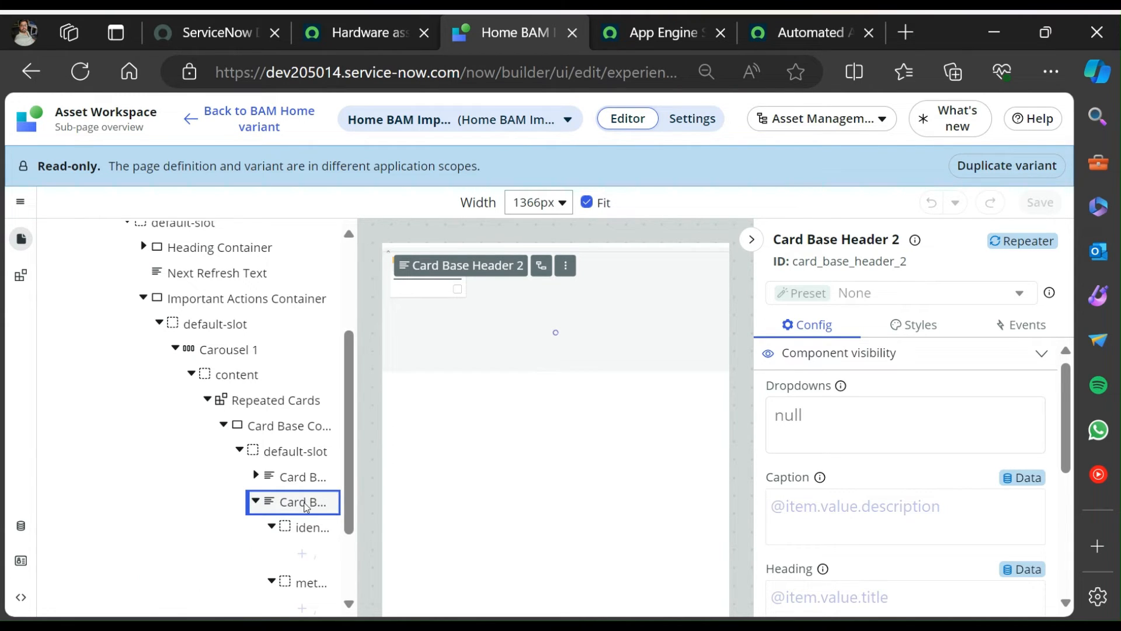
left_click(659, 26)
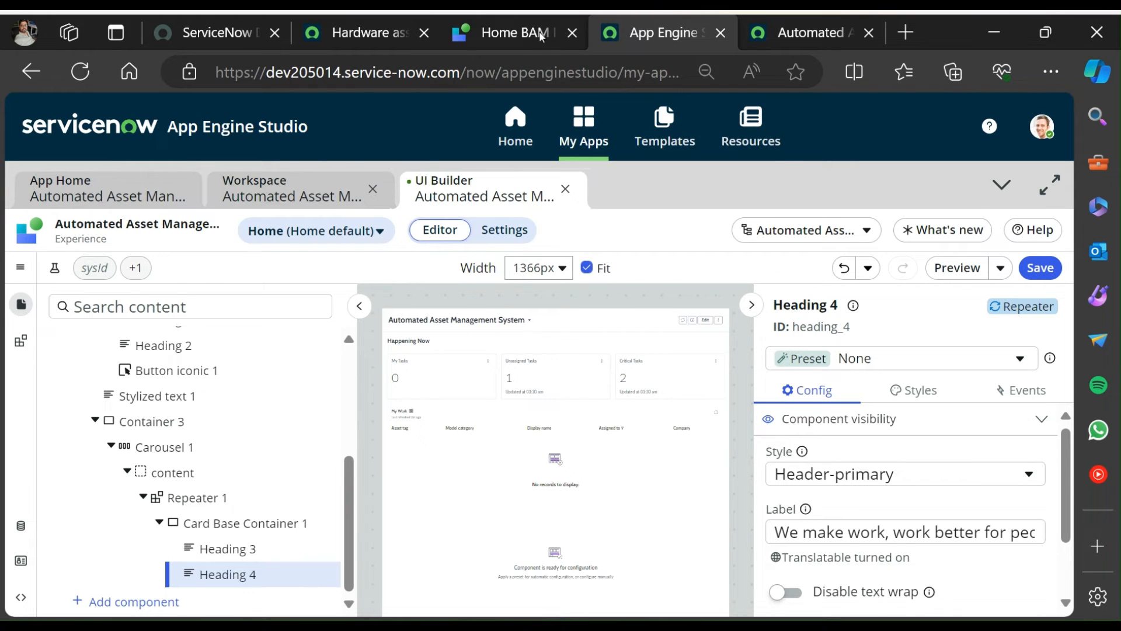
left_click(516, 32)
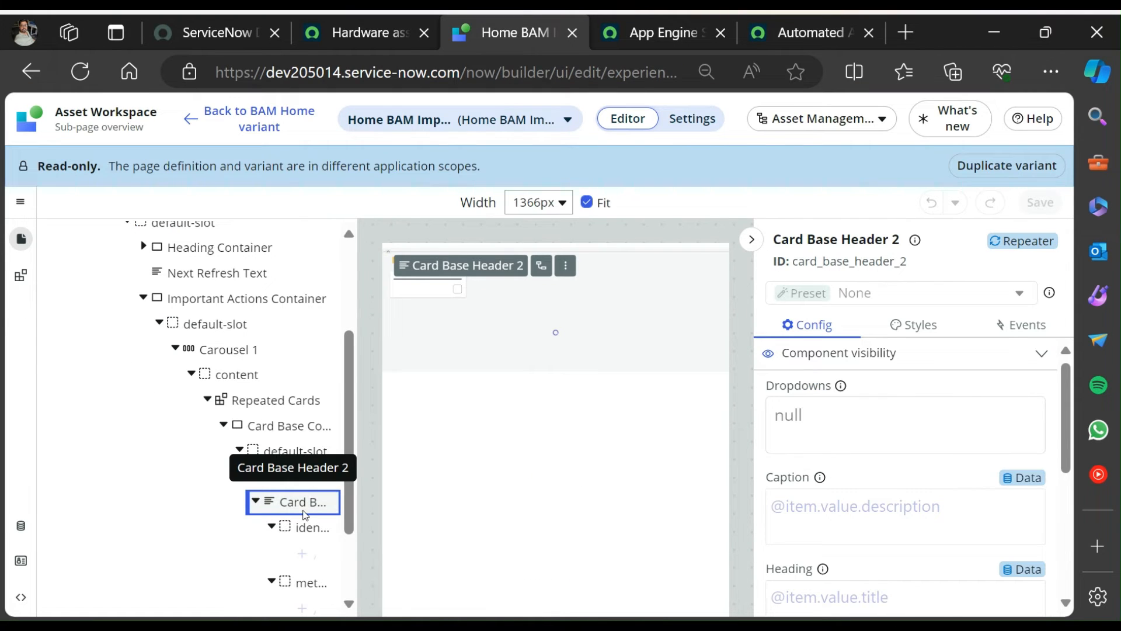
scroll(927, 529, "down", 2)
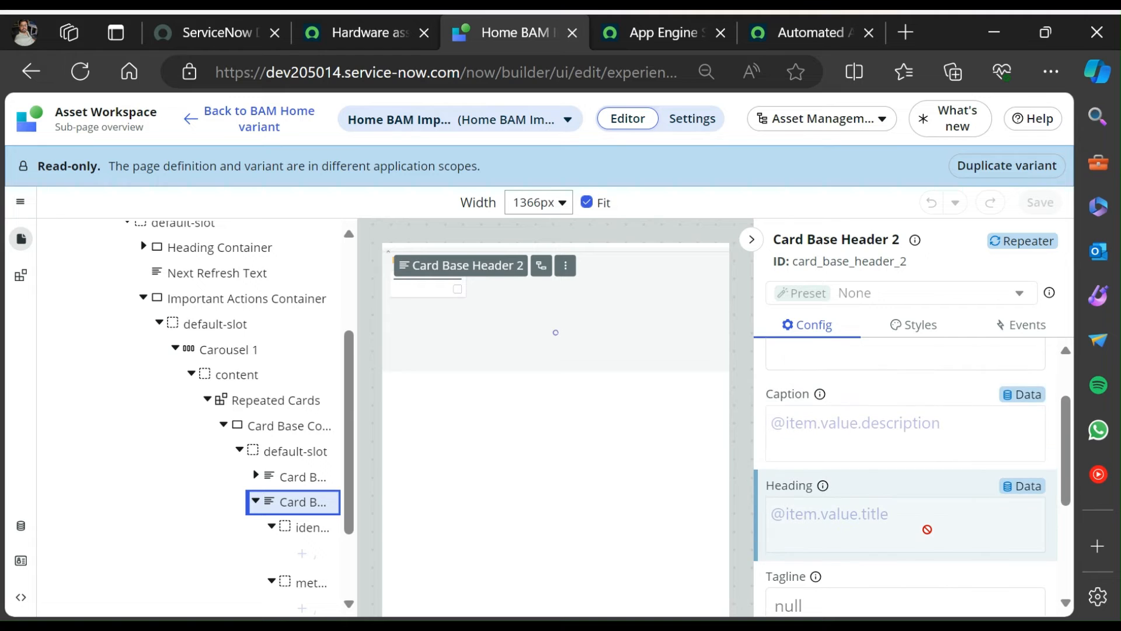
scroll(927, 529, "down", 1)
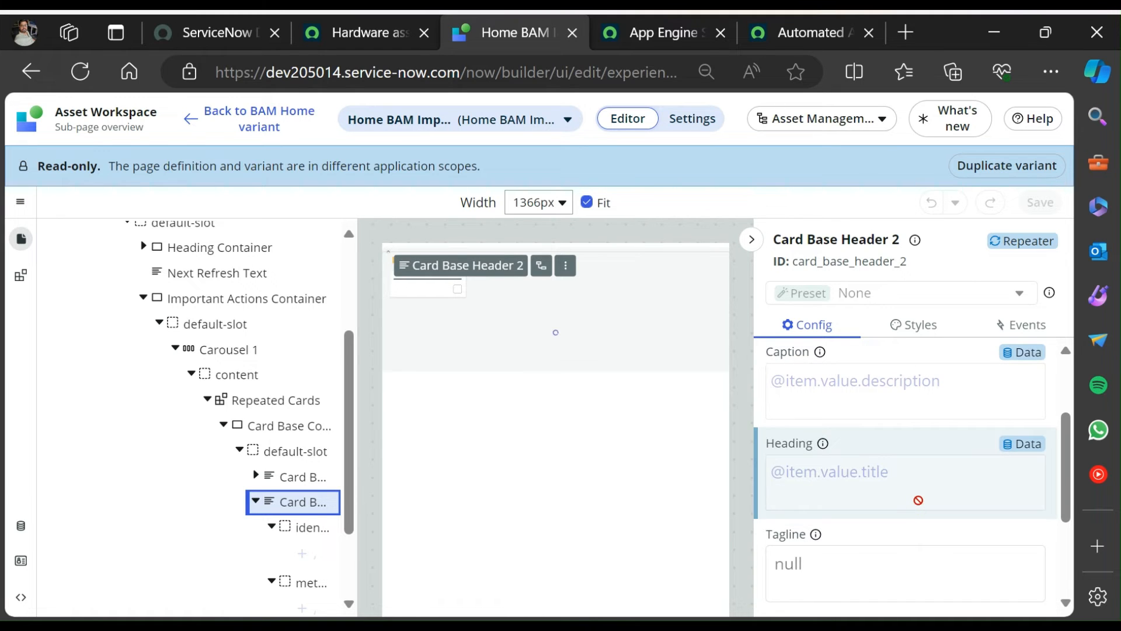
Examine the title line of an Important Actions card on the Hardware asset overview page, and return to App Engine Studio.
left_click(370, 41)
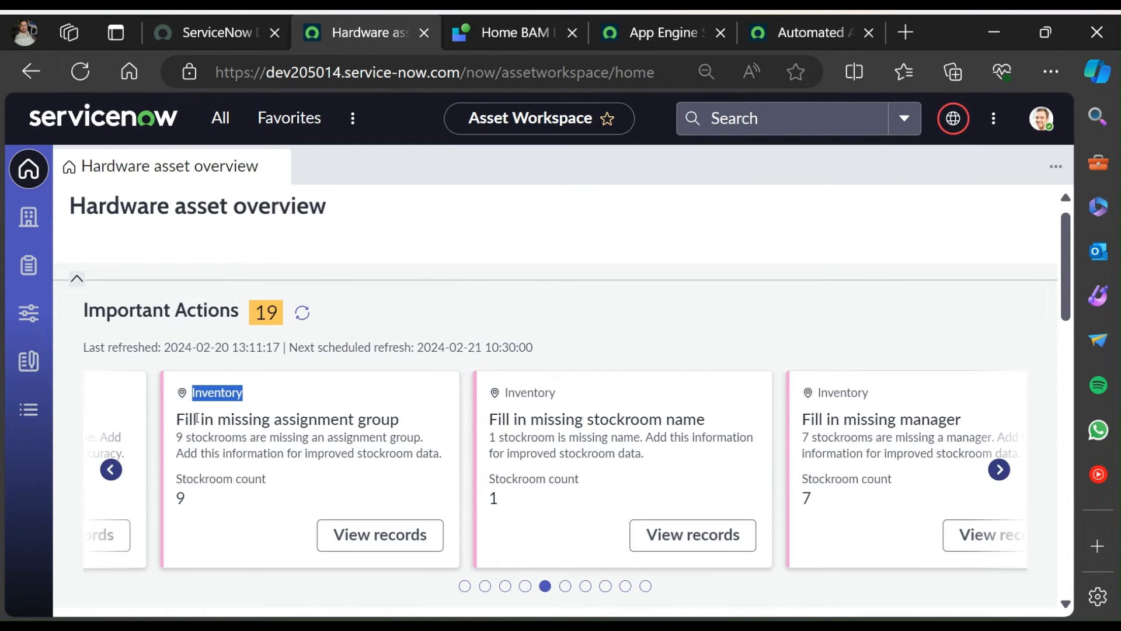
left_click_drag(176, 419, 426, 433)
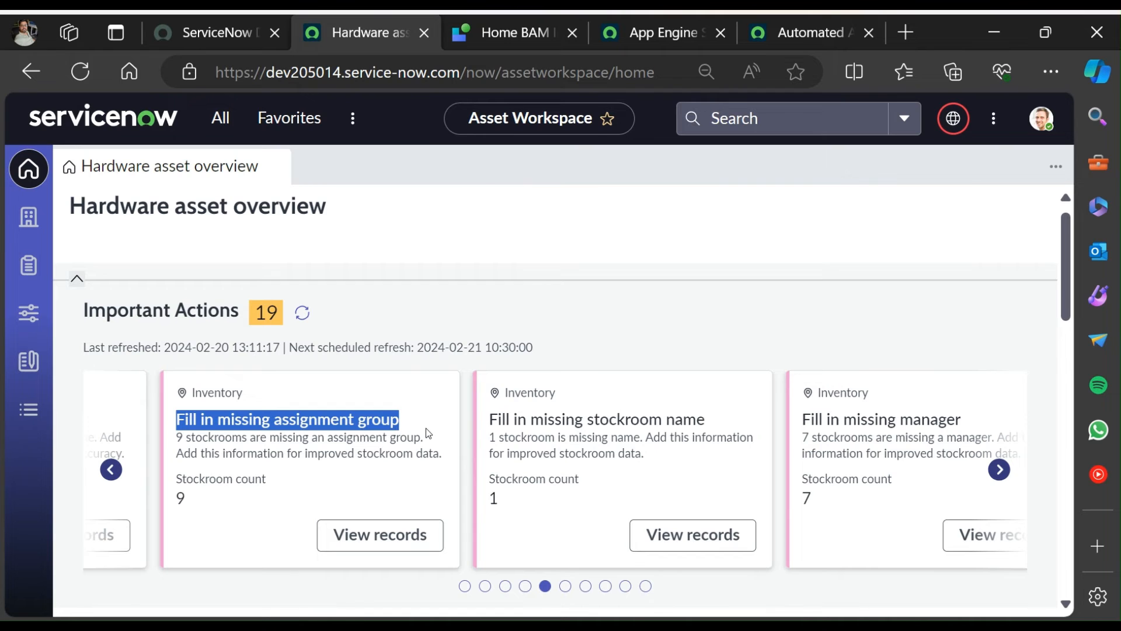
left_click(519, 33)
left_click(618, 18)
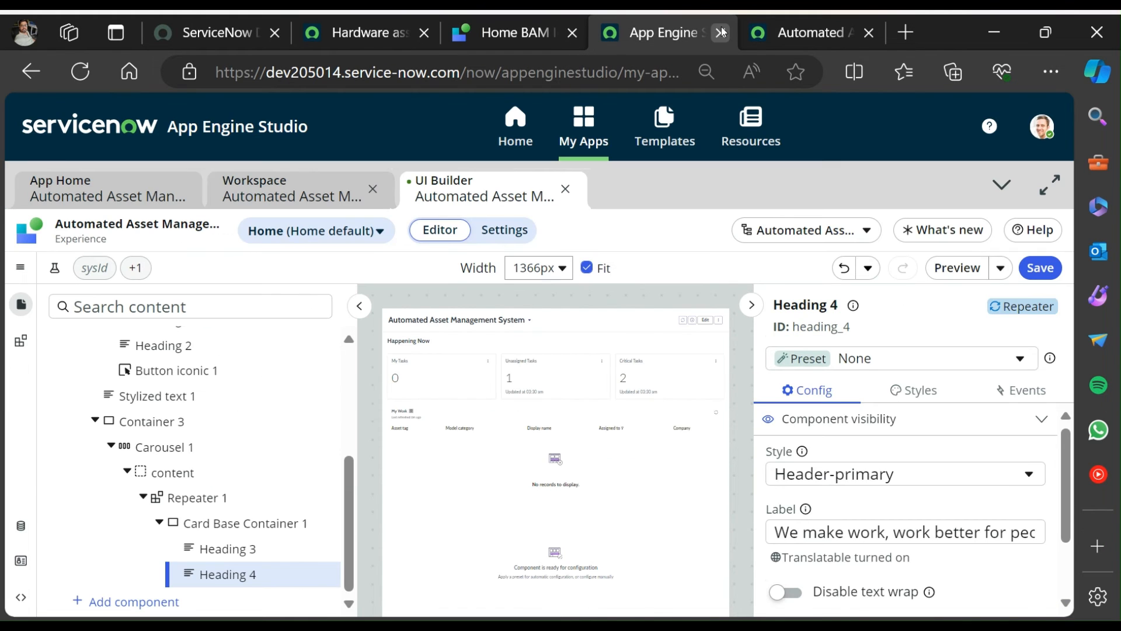
Set Heading 4's style to Title-secondary.
left_click(234, 572)
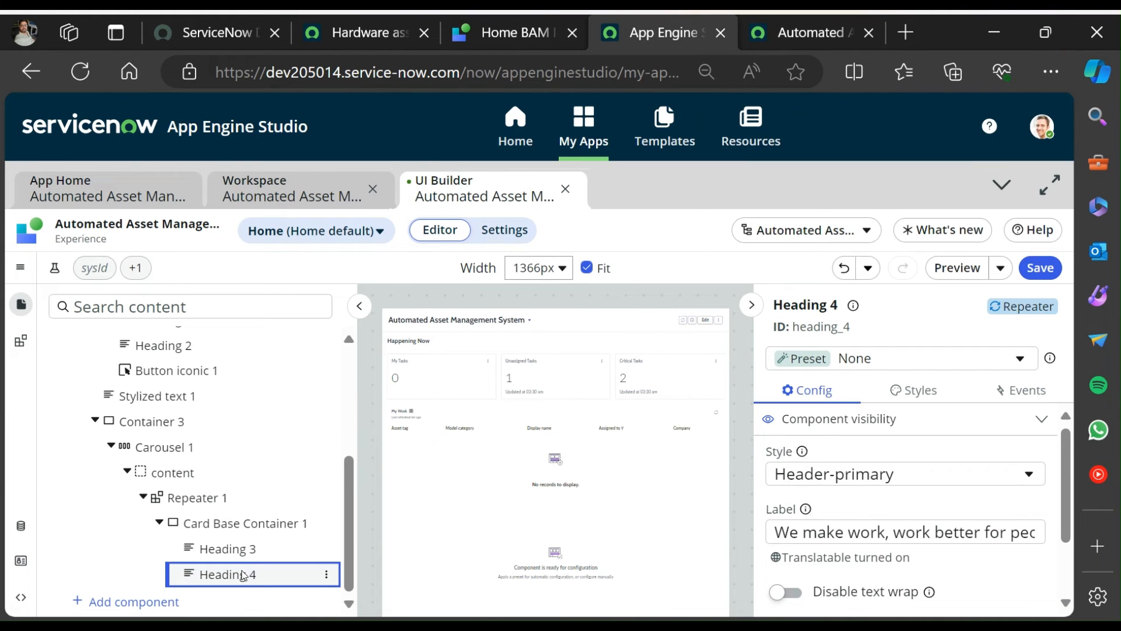
scroll(913, 496, "down", 2)
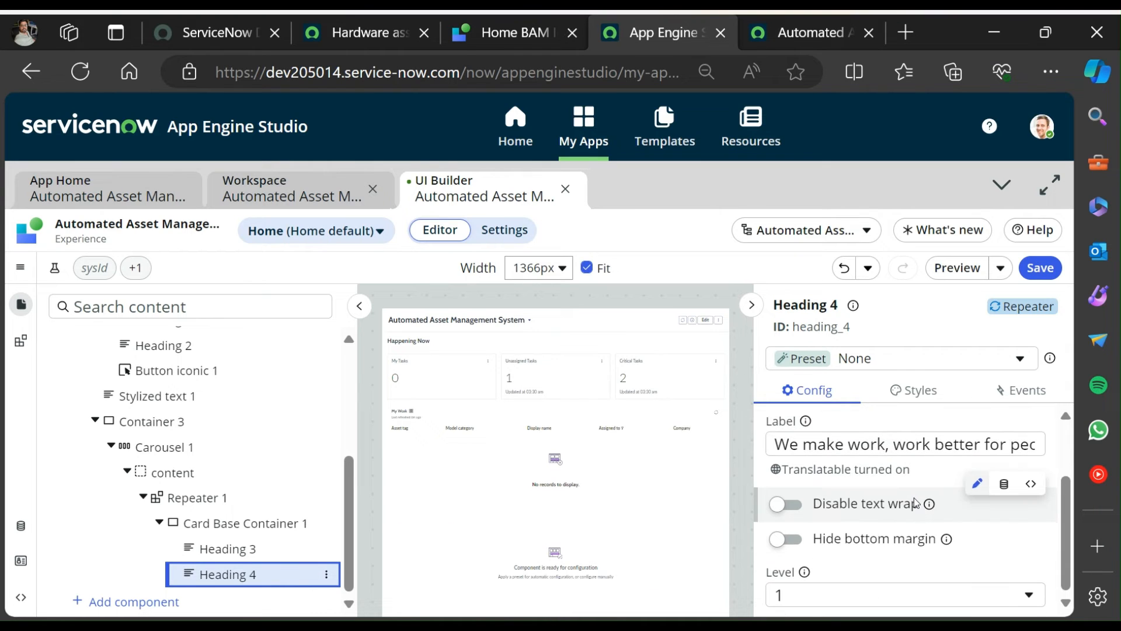
scroll(914, 502, "up", 2)
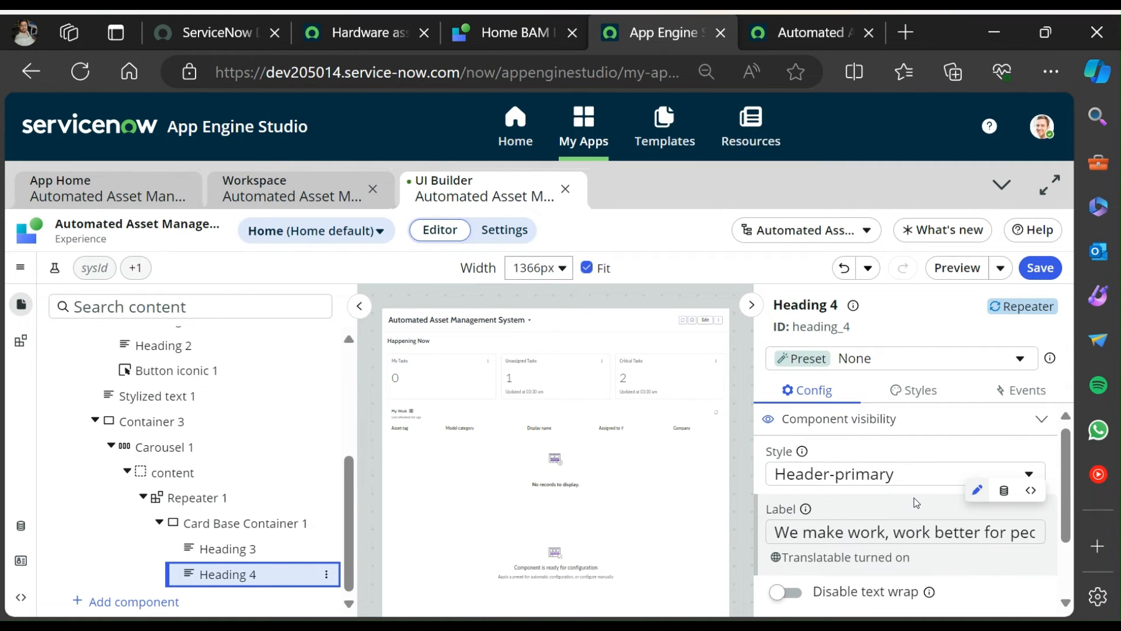
left_click(1042, 420)
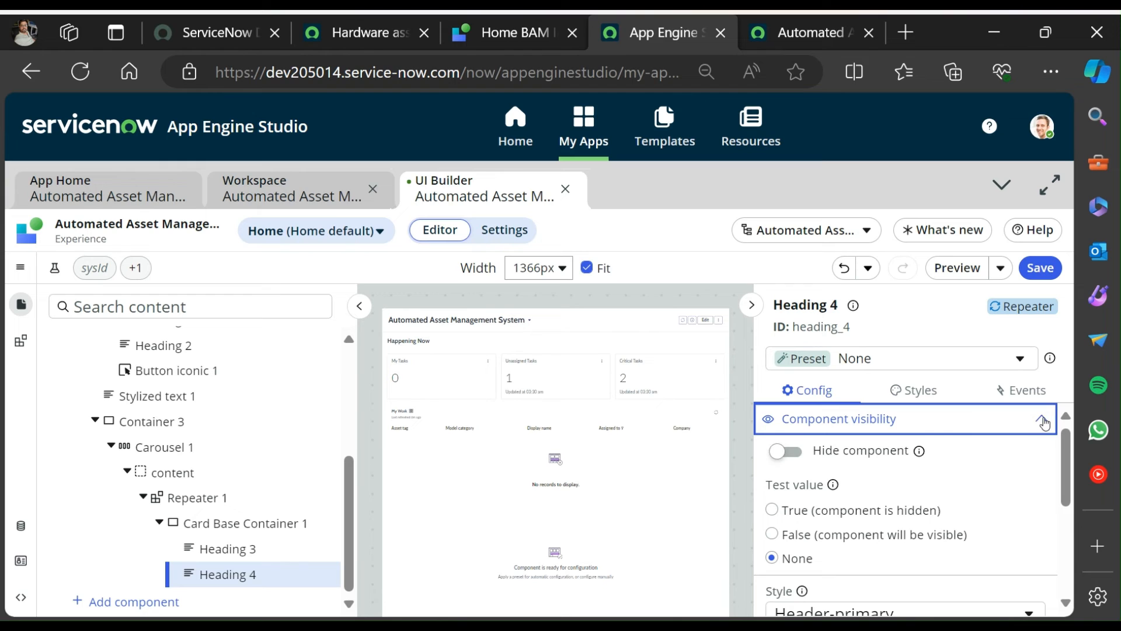
scroll(941, 535, "down", 2)
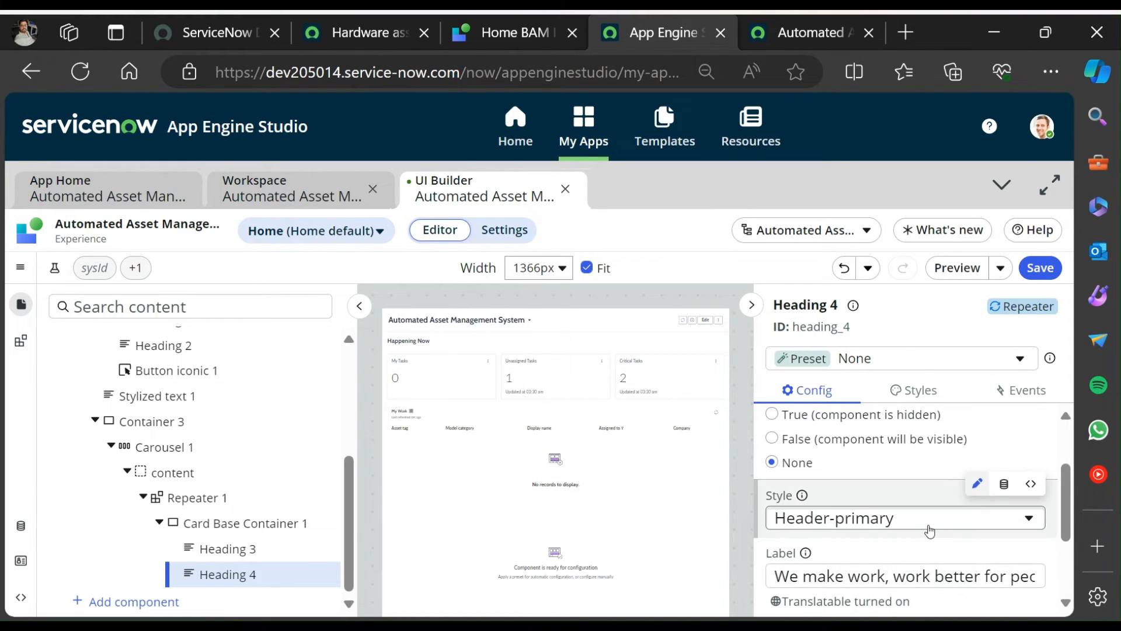
left_click(930, 528)
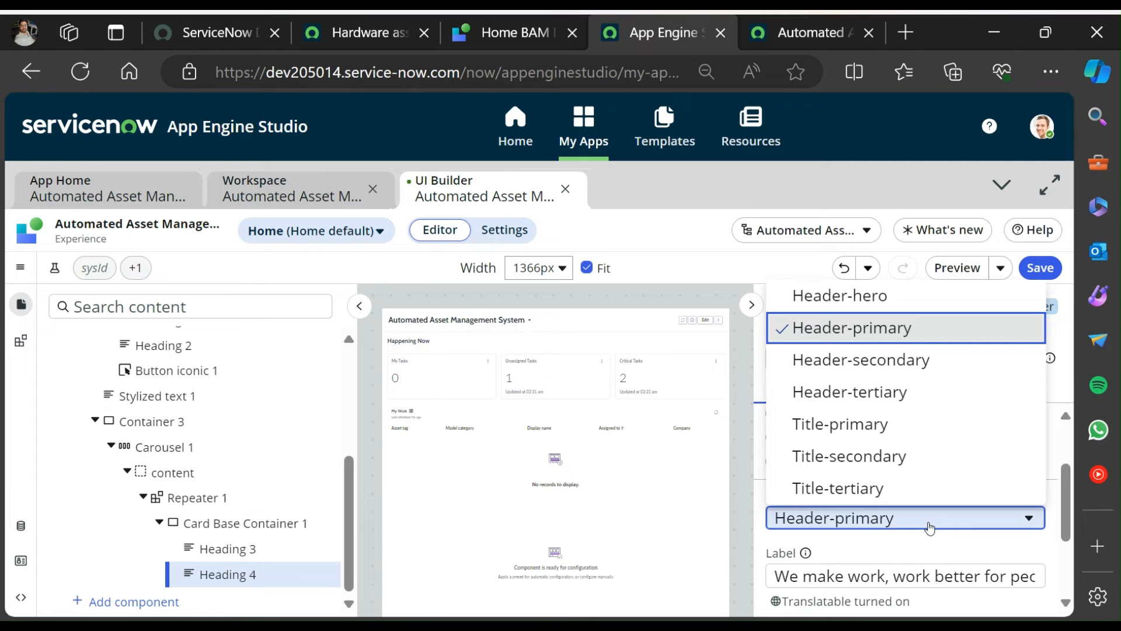
left_click(866, 457)
scroll(888, 506, "down", 2)
scroll(888, 506, "up", 1)
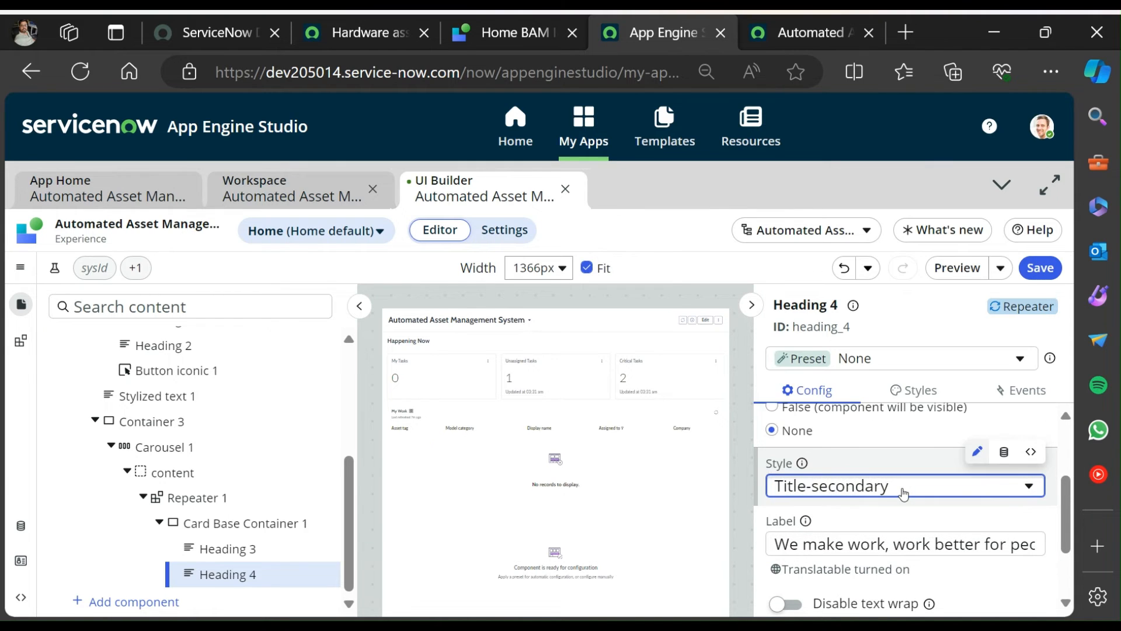
left_click(903, 494)
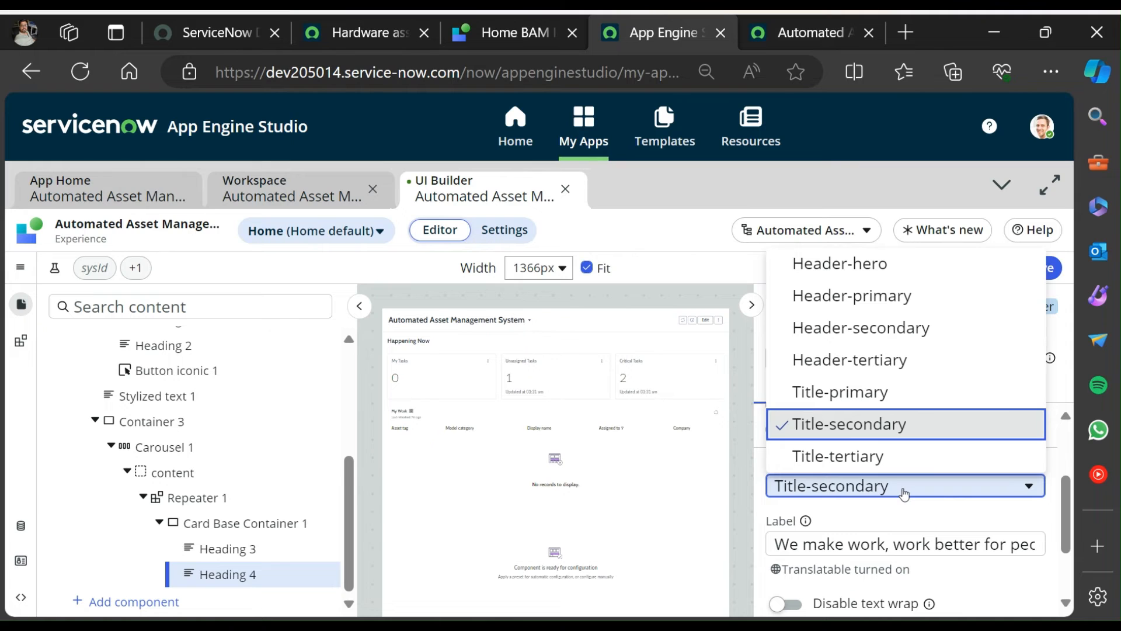
On the Home BAM reference page, compare the slots and configuration of Card Base Header 1 and Card Base Header 2.
left_click(514, 33)
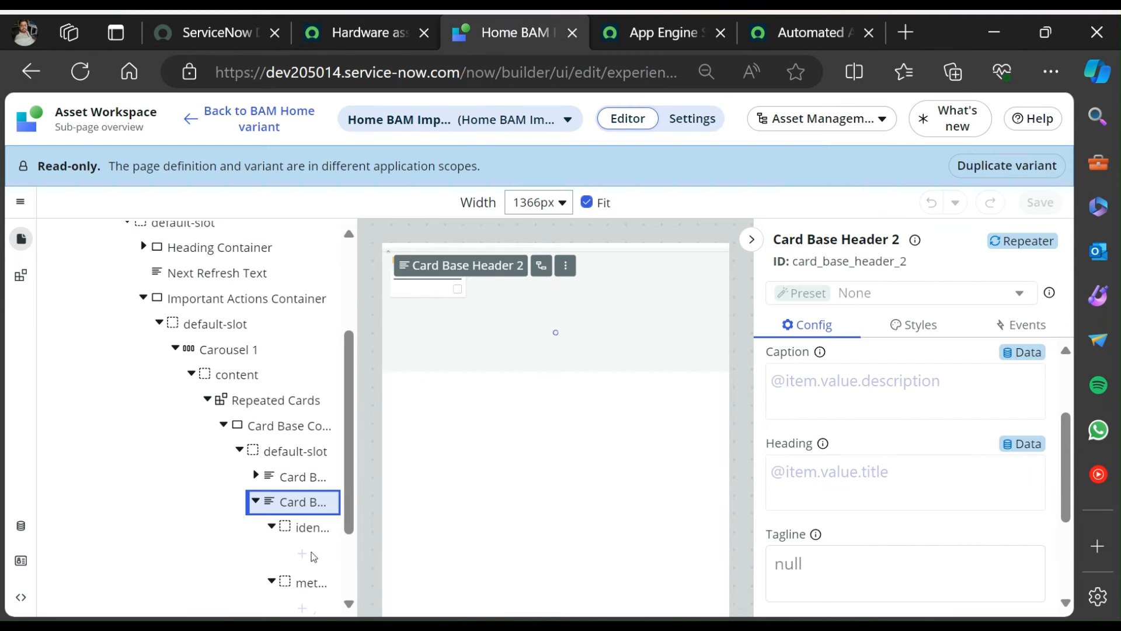
scroll(868, 518, "up", 3)
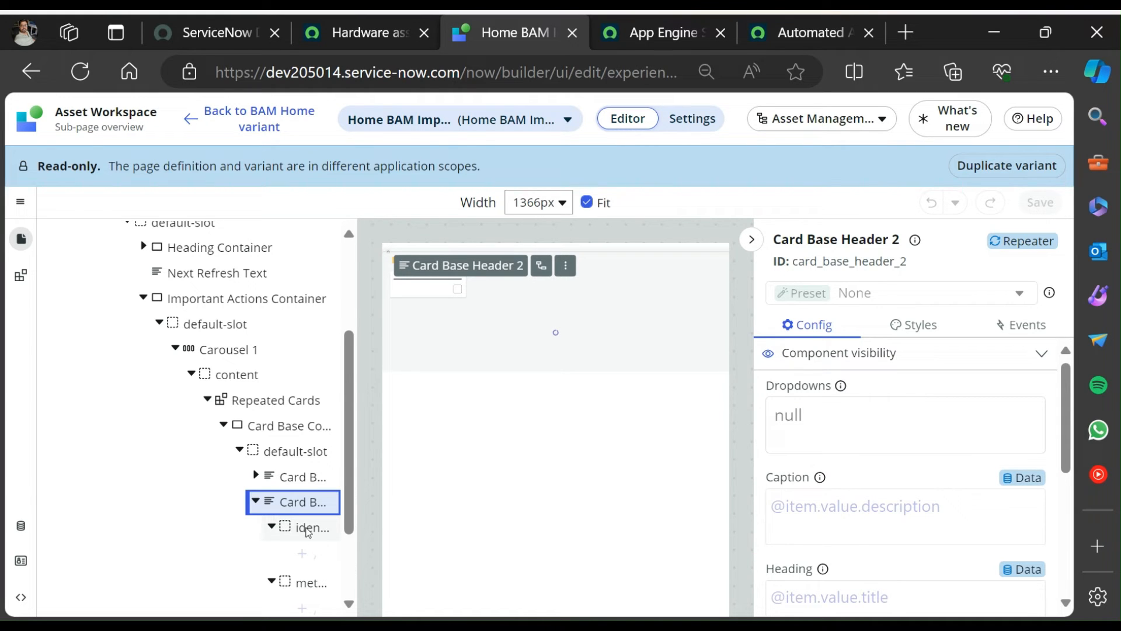
left_click(280, 477)
left_click(256, 478)
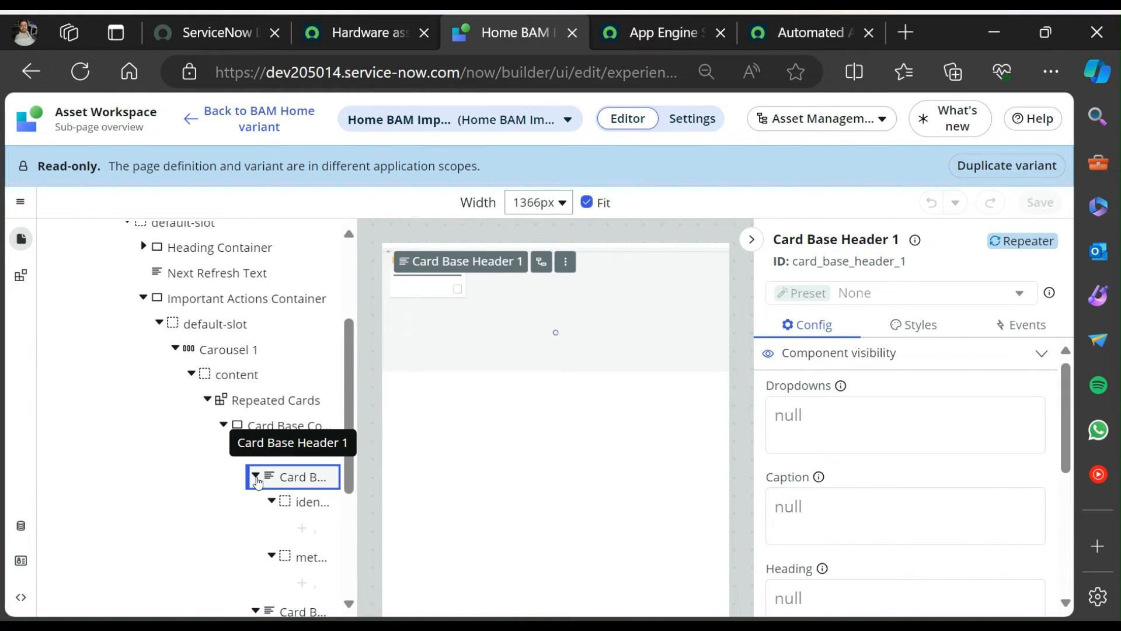
left_click(257, 478)
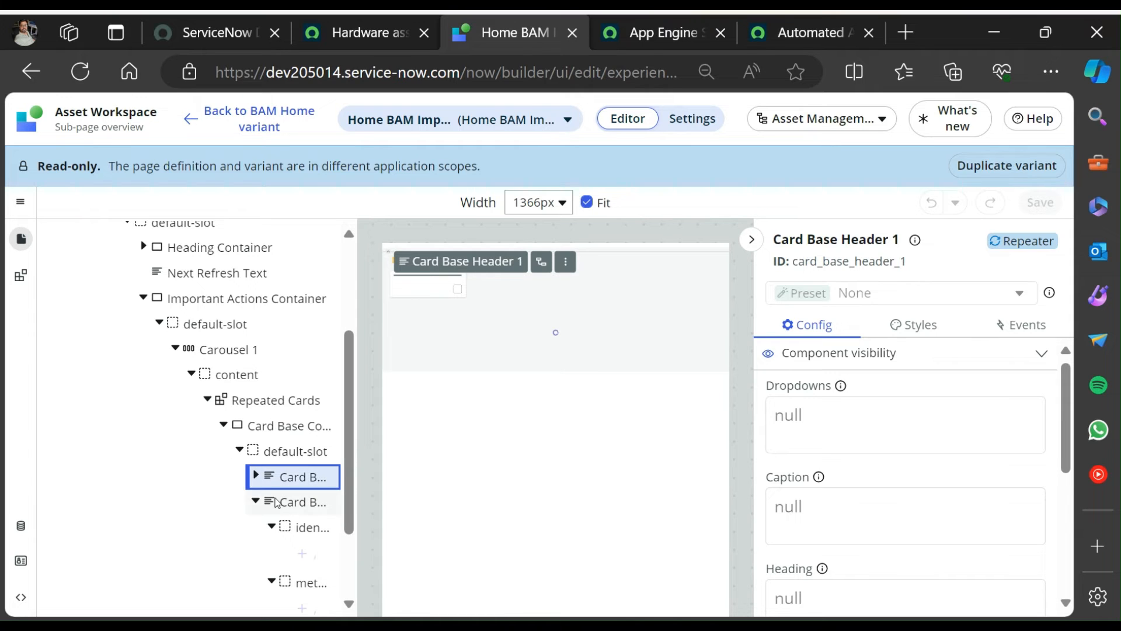
left_click(290, 503)
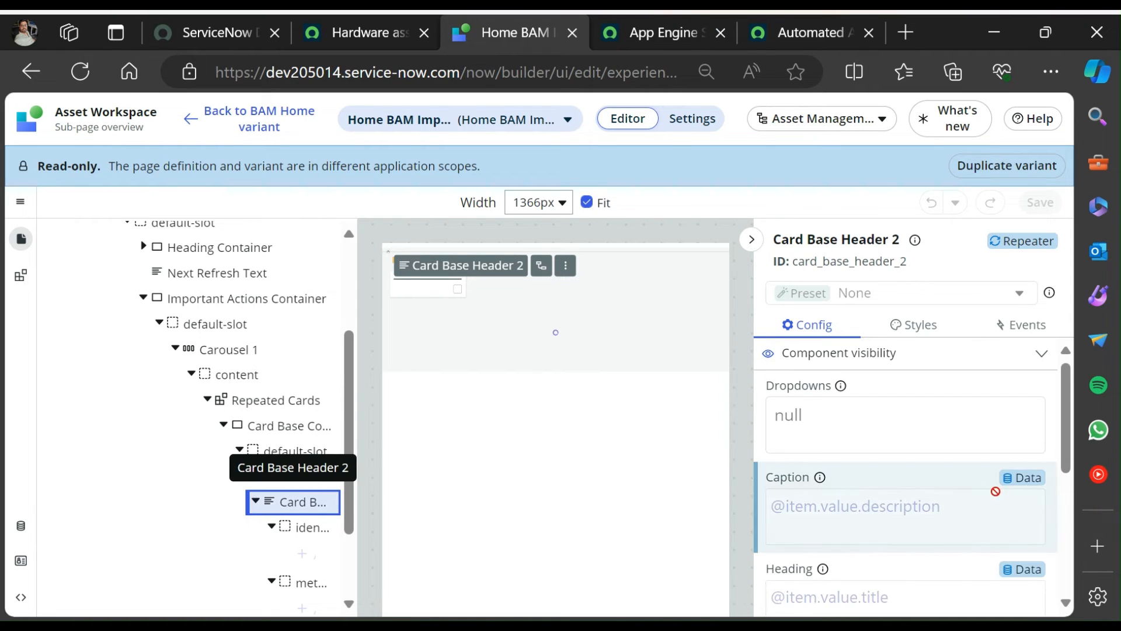
scroll(829, 494, "down", 2)
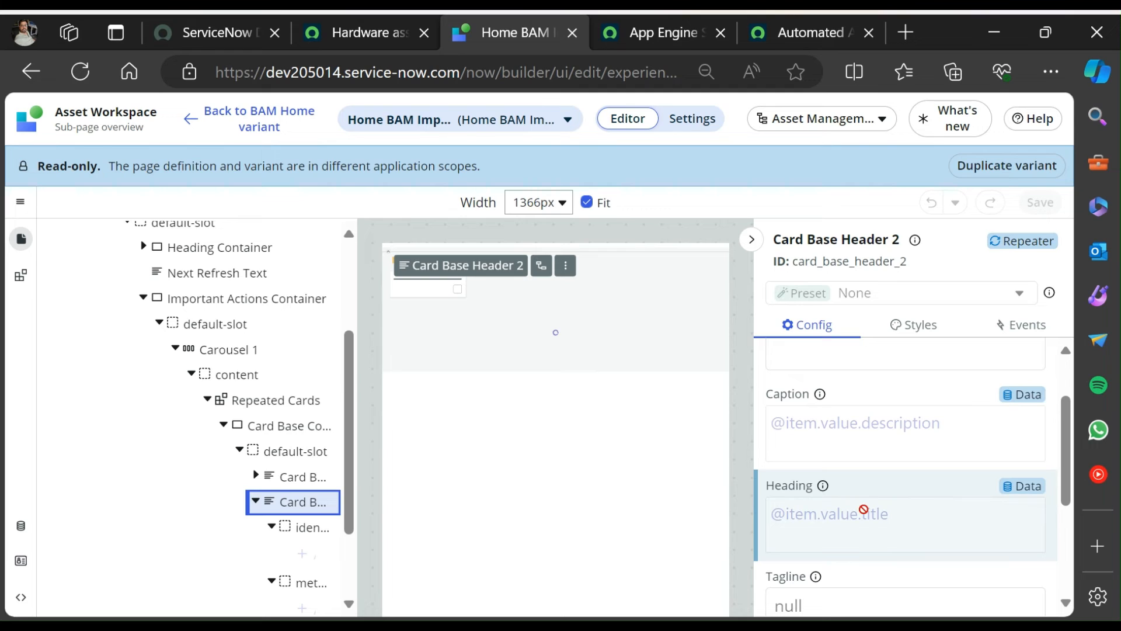
Open the component documentation for Card Base Header 2 to see what it supports, and return to App Engine Studio.
left_click(915, 242)
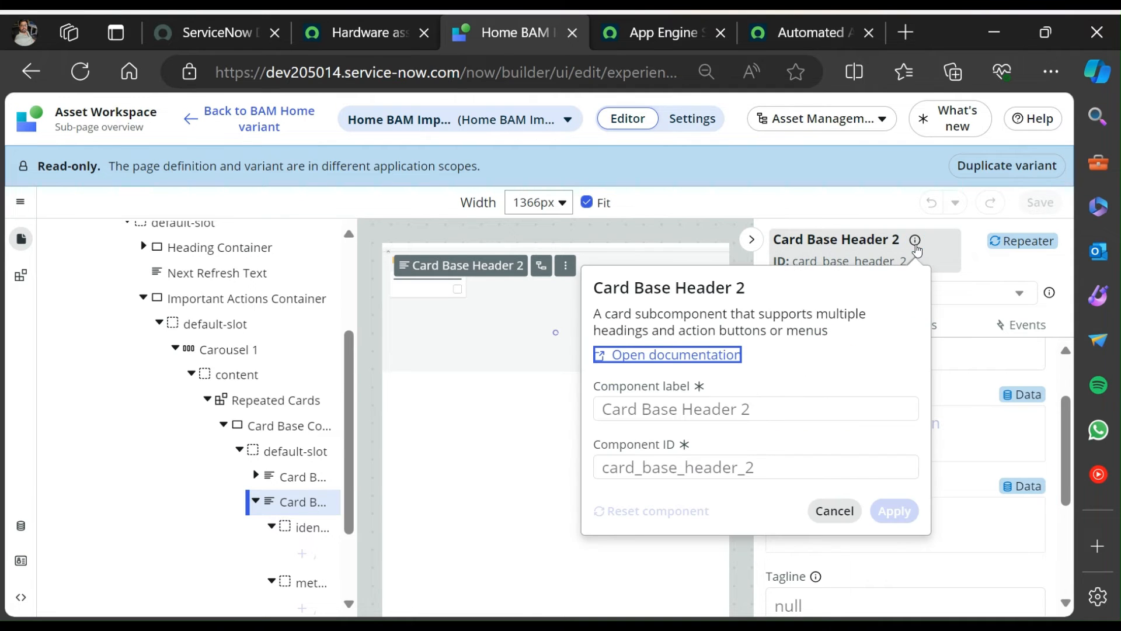
left_click(697, 355)
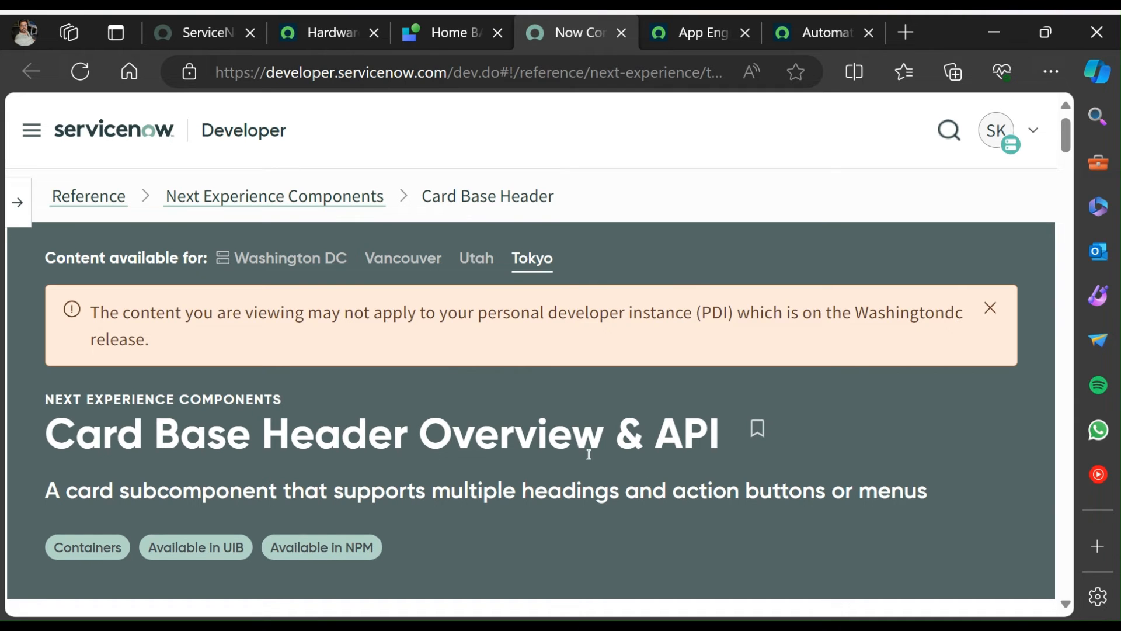
left_click(692, 34)
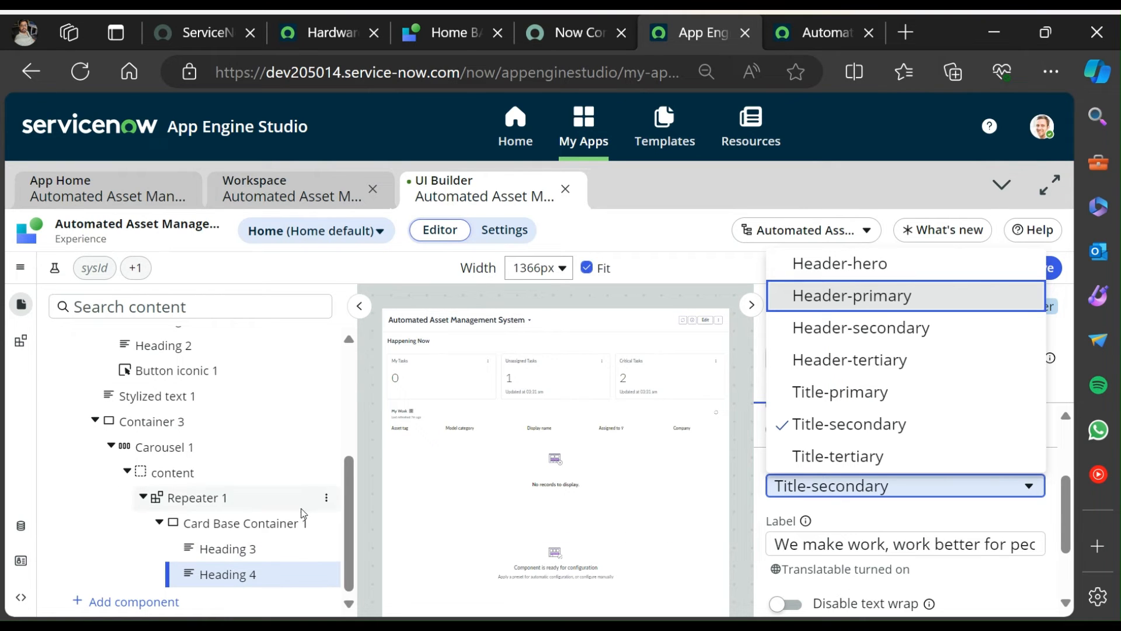
left_click(572, 33)
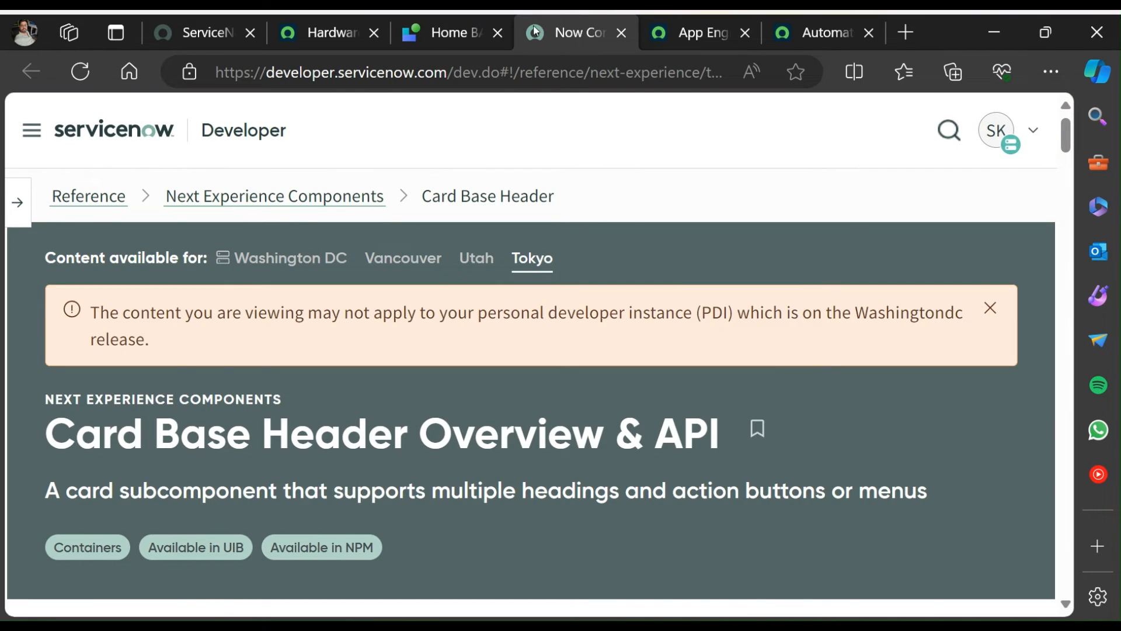
left_click(466, 32)
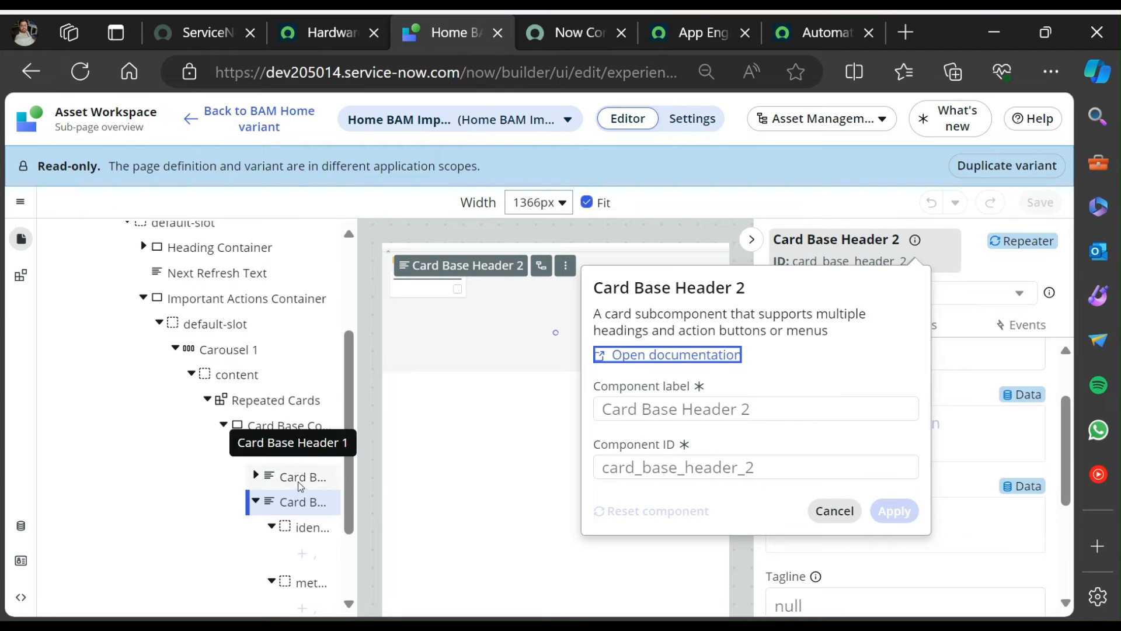
left_click(690, 33)
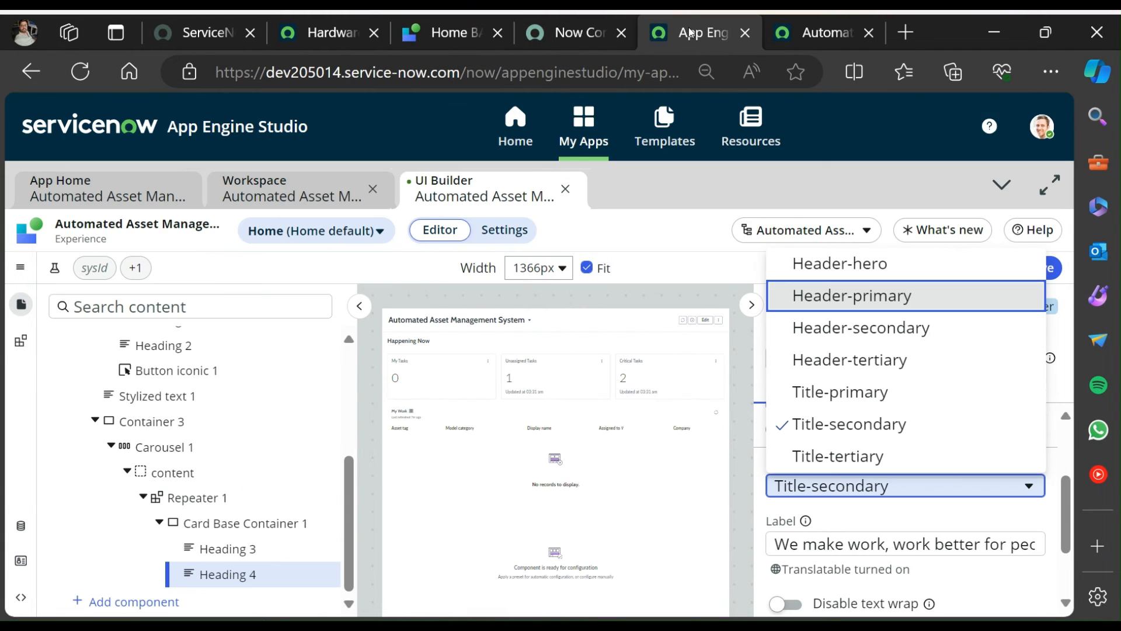
Delete Heading 4 and Heading 3 from Card Base Container 1.
left_click(272, 575)
left_click(326, 575)
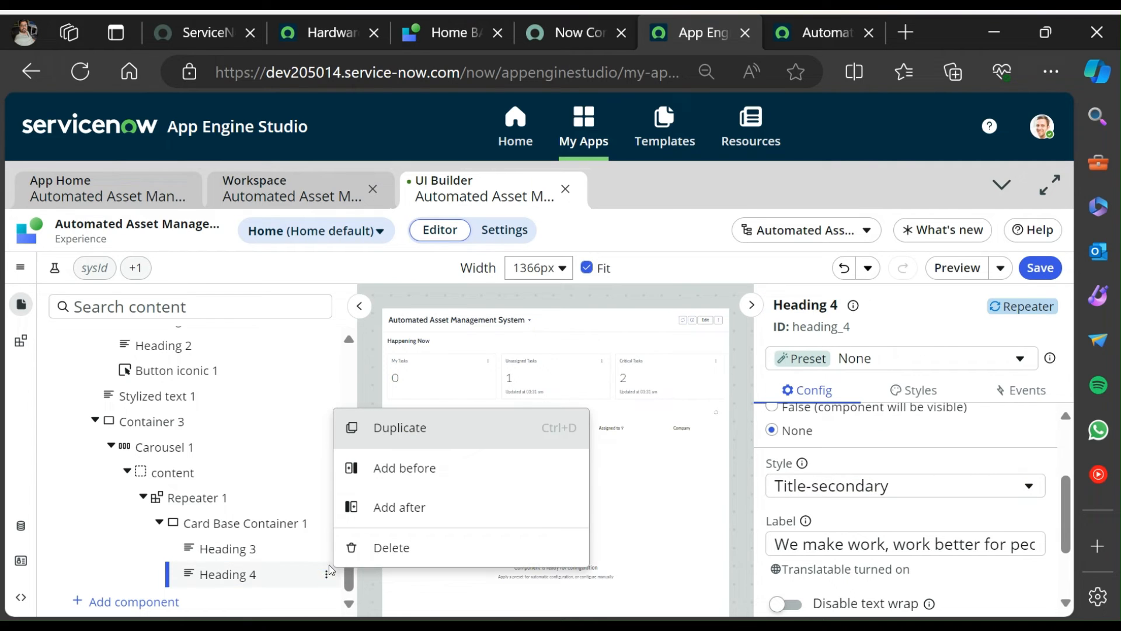
left_click(353, 545)
left_click(283, 575)
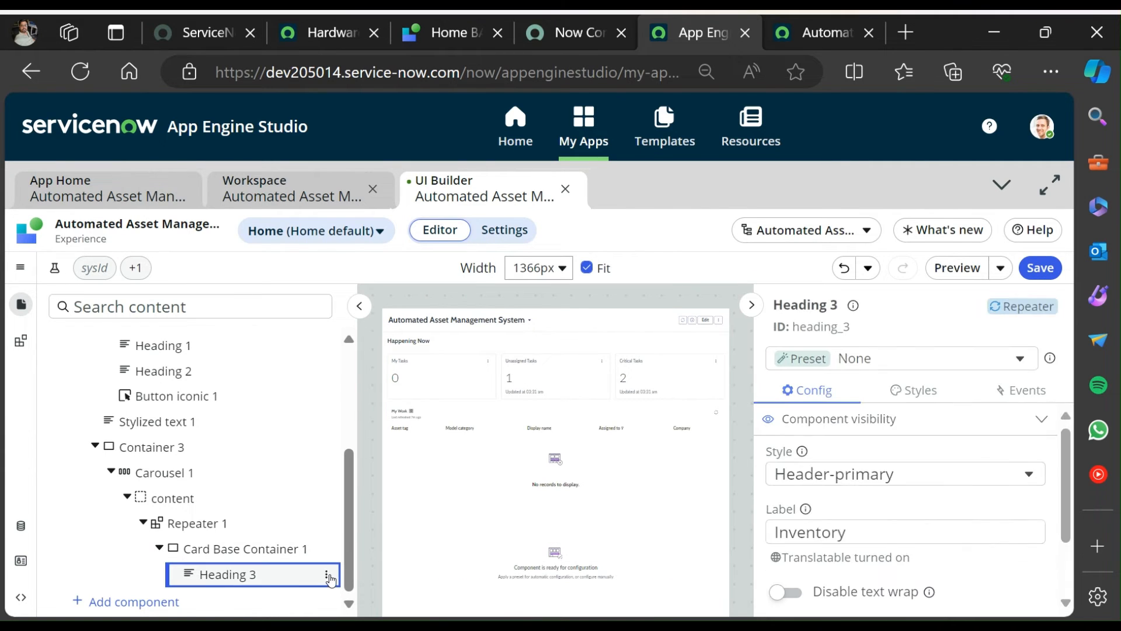
left_click(326, 574)
left_click(387, 547)
Add a Card Base Header component inside Card Base Container 1 and duplicate it.
left_click(289, 552)
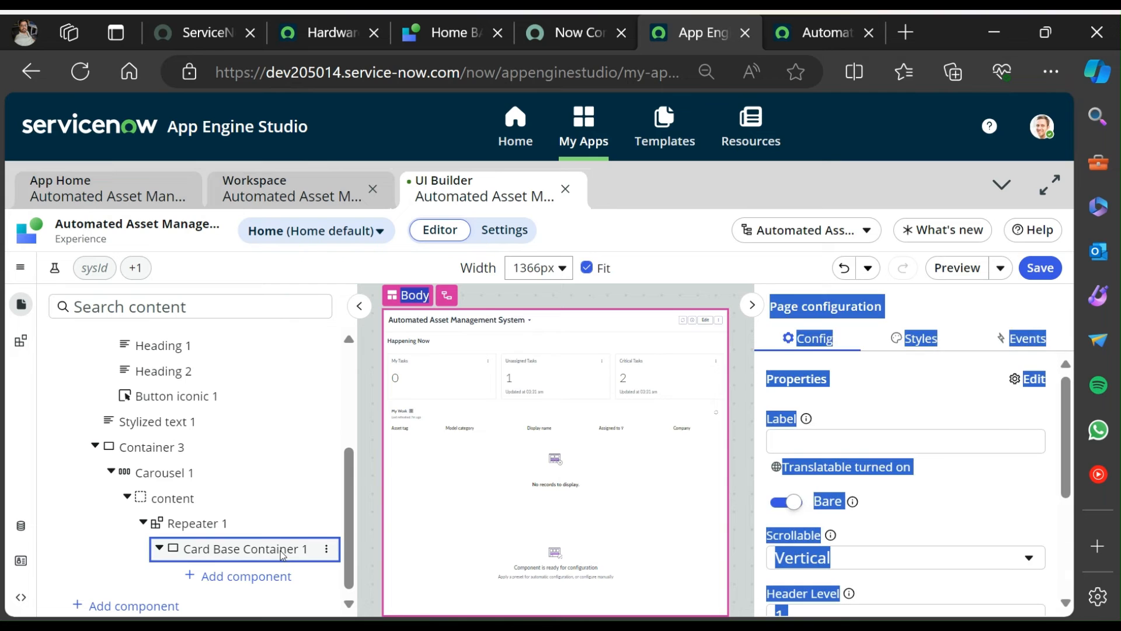
left_click(250, 576)
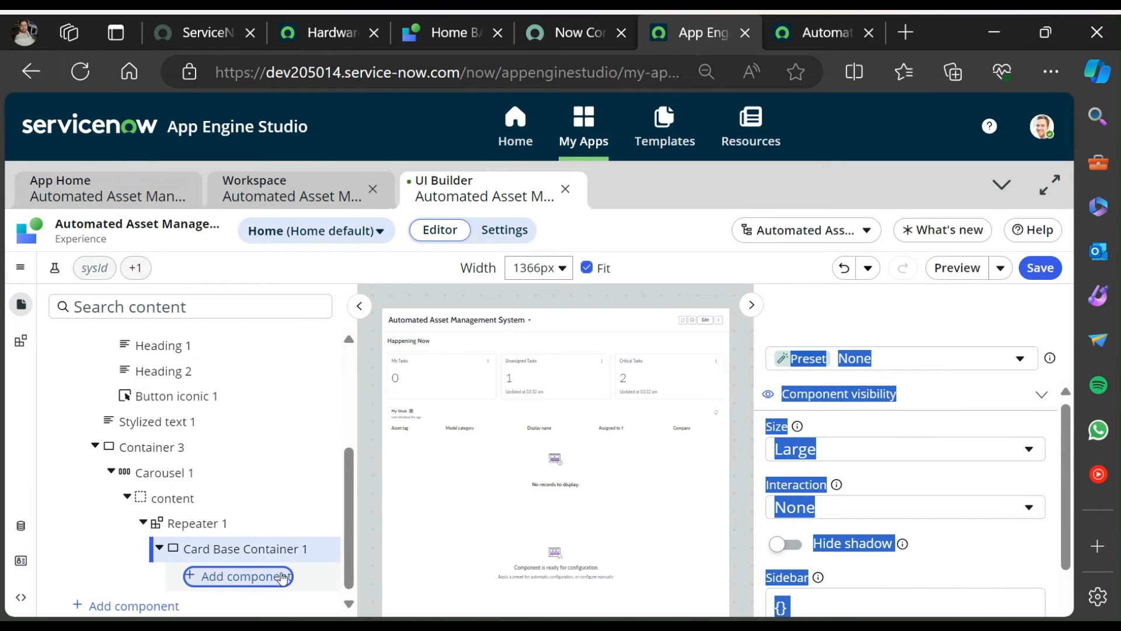
type("card")
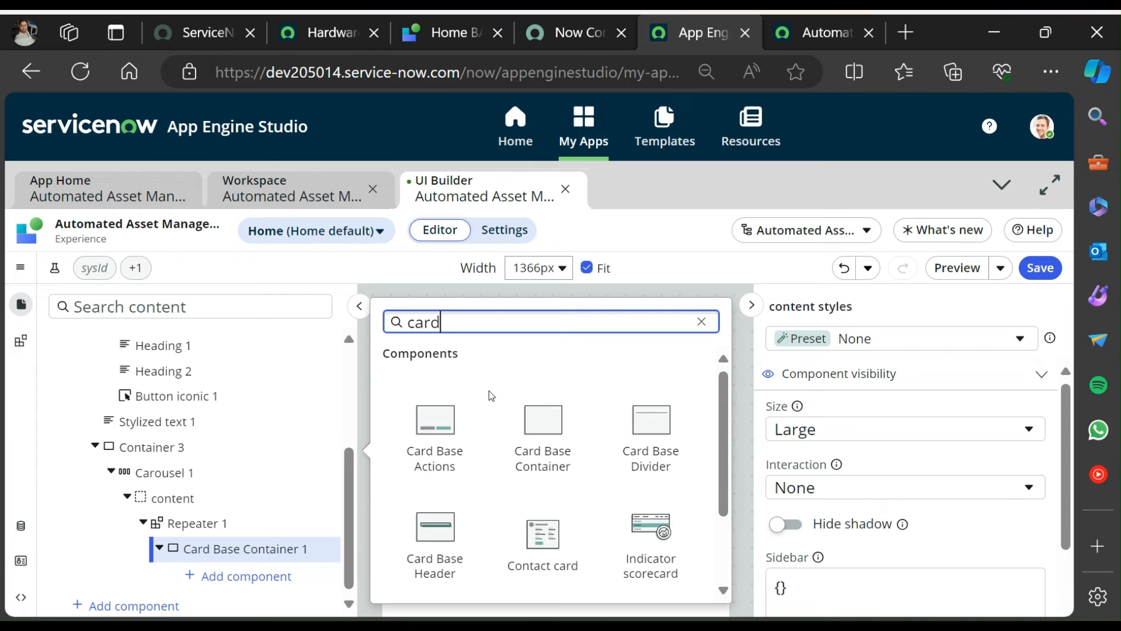
left_click(453, 530)
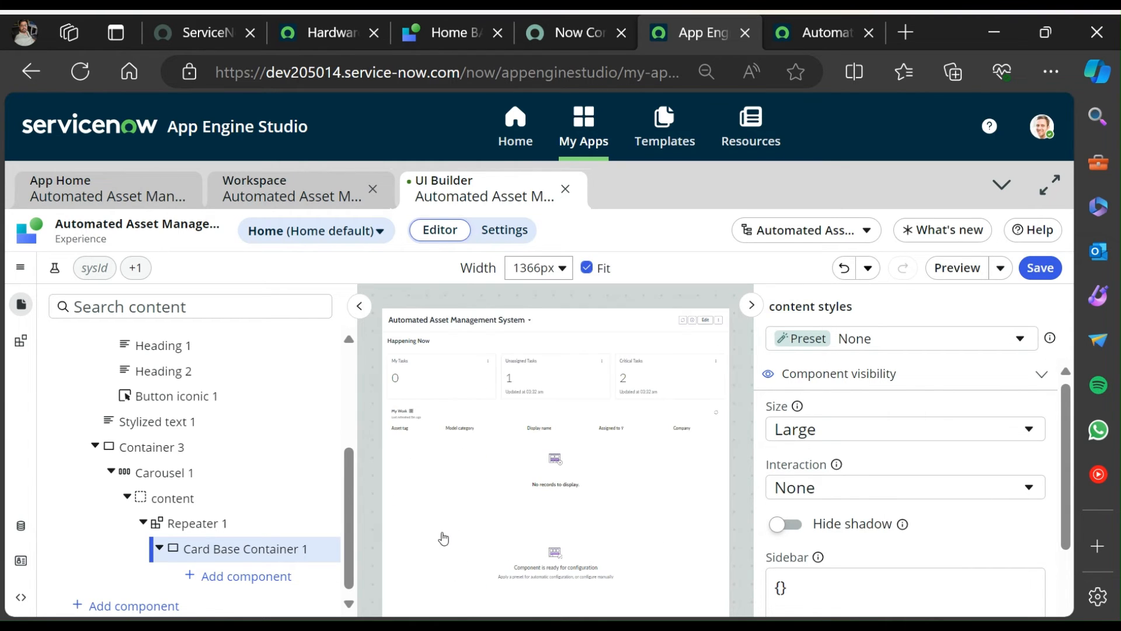
scroll(313, 520, "down", 2)
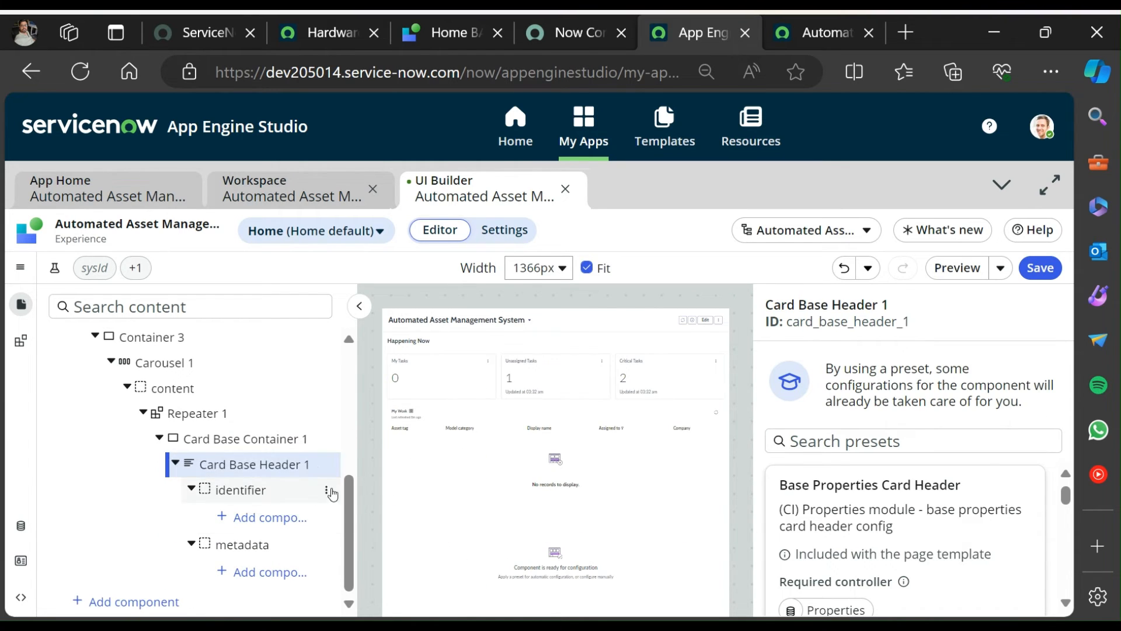
left_click(326, 465)
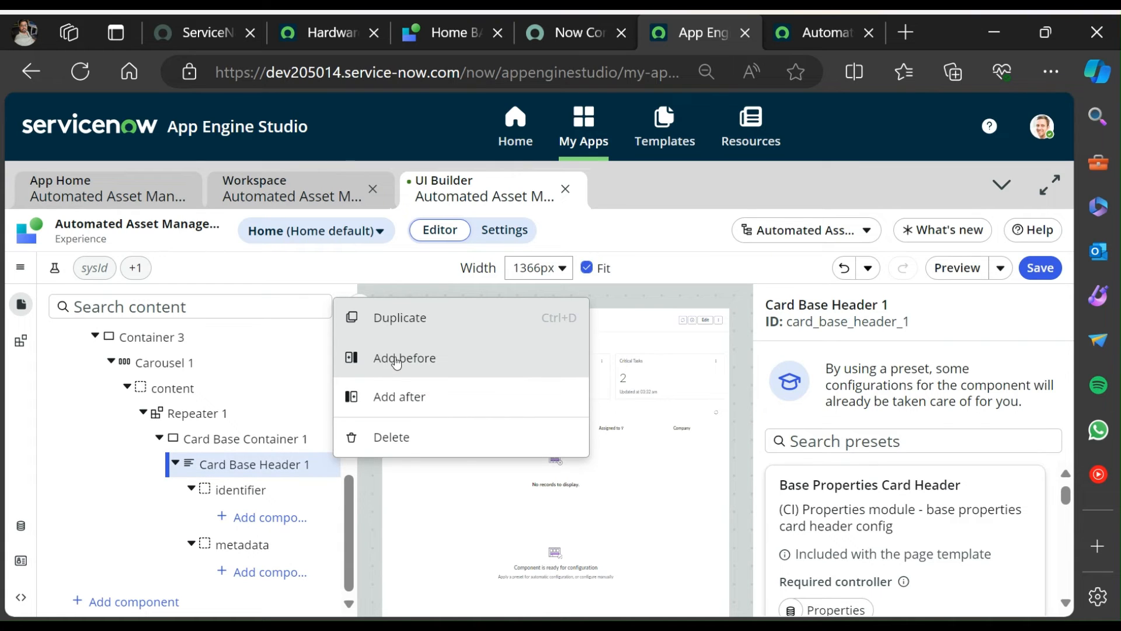
left_click(418, 317)
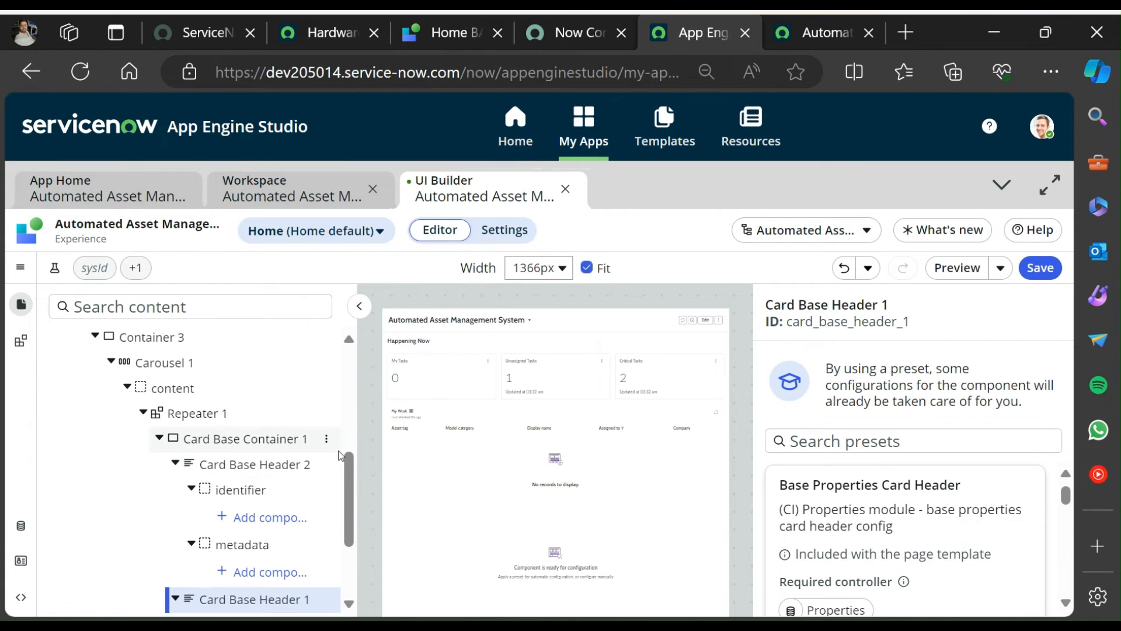
Collapse both card headers in the content tree and reorder them so Card Base Header 1 comes before Card Base Header 2.
scroll(286, 502, "down", 2)
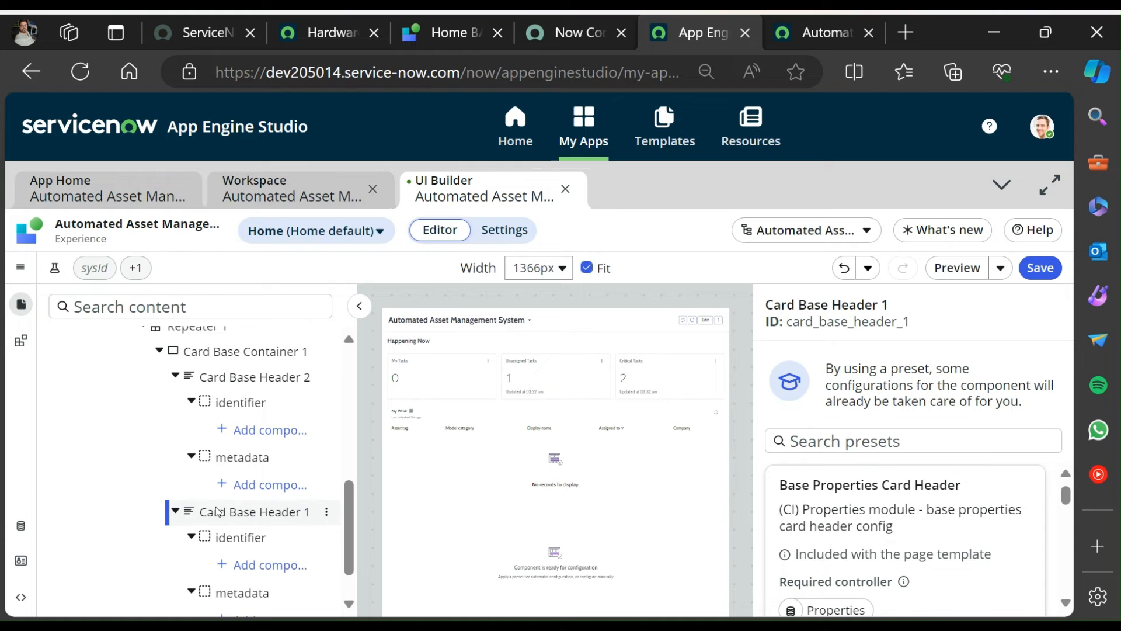
left_click(174, 512)
left_click(175, 438)
left_click(178, 446)
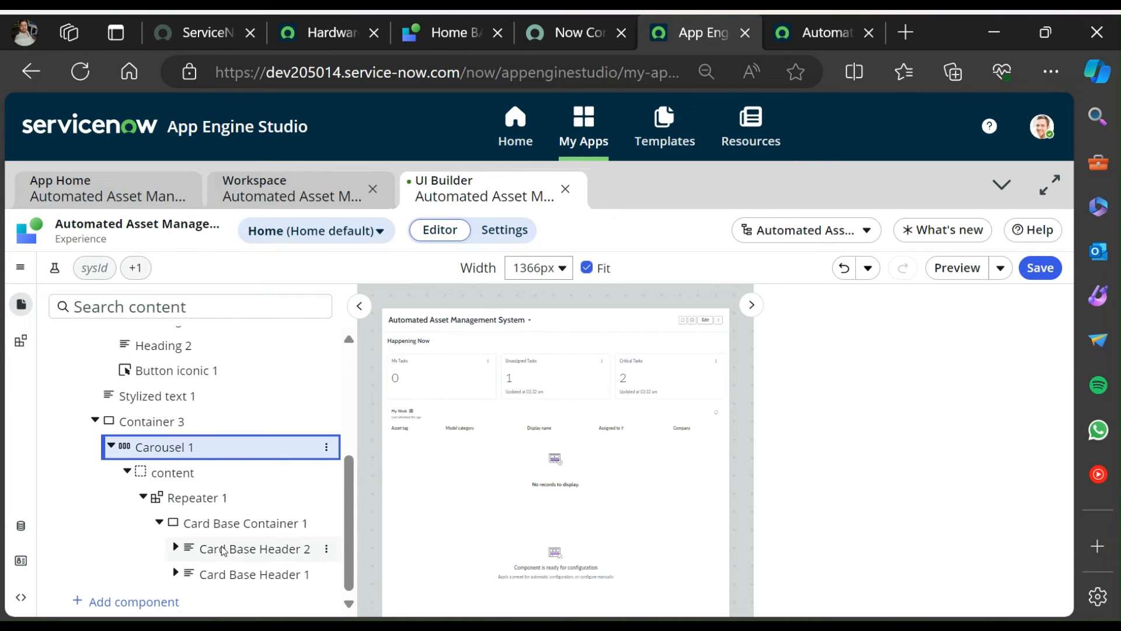
mouse_move(224, 549)
left_mouse_down()
mouse_move(226, 593)
mouse_move(258, 572)
mouse_move(242, 549)
left_mouse_up()
left_click(270, 576)
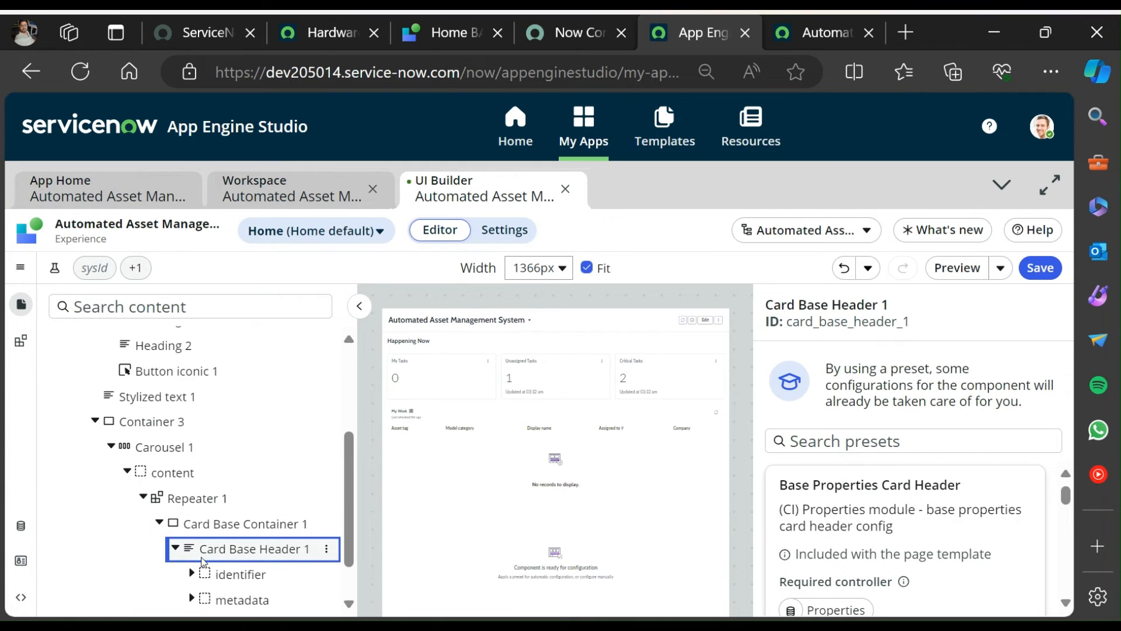
Skip the presets for Card Base Header 1 so that its preset is None.
scroll(253, 554, "down", 1)
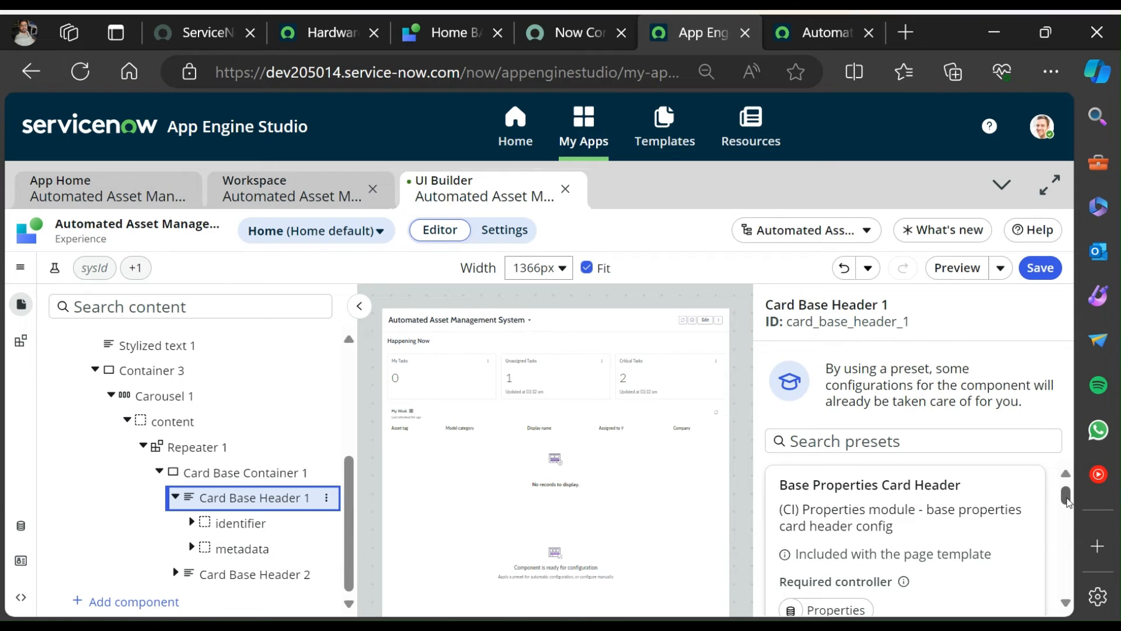
left_click_drag(1067, 497, 1066, 581)
left_click(936, 590)
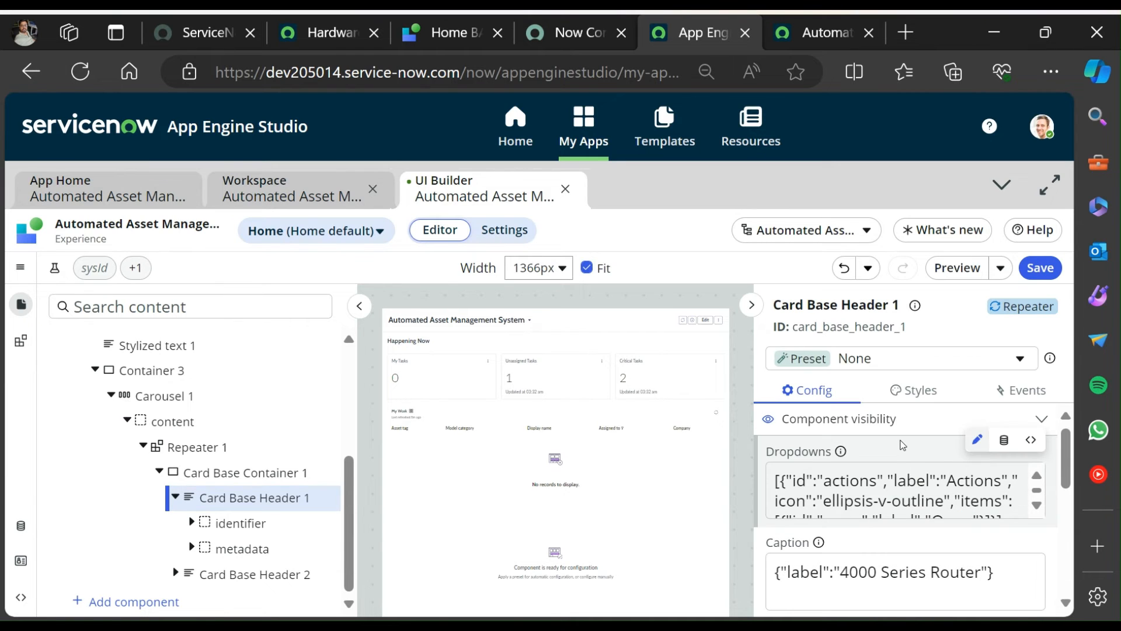
Review the configuration properties of Card Base Header 1 and open its Caption property for editing.
scroll(907, 452, "down", 3)
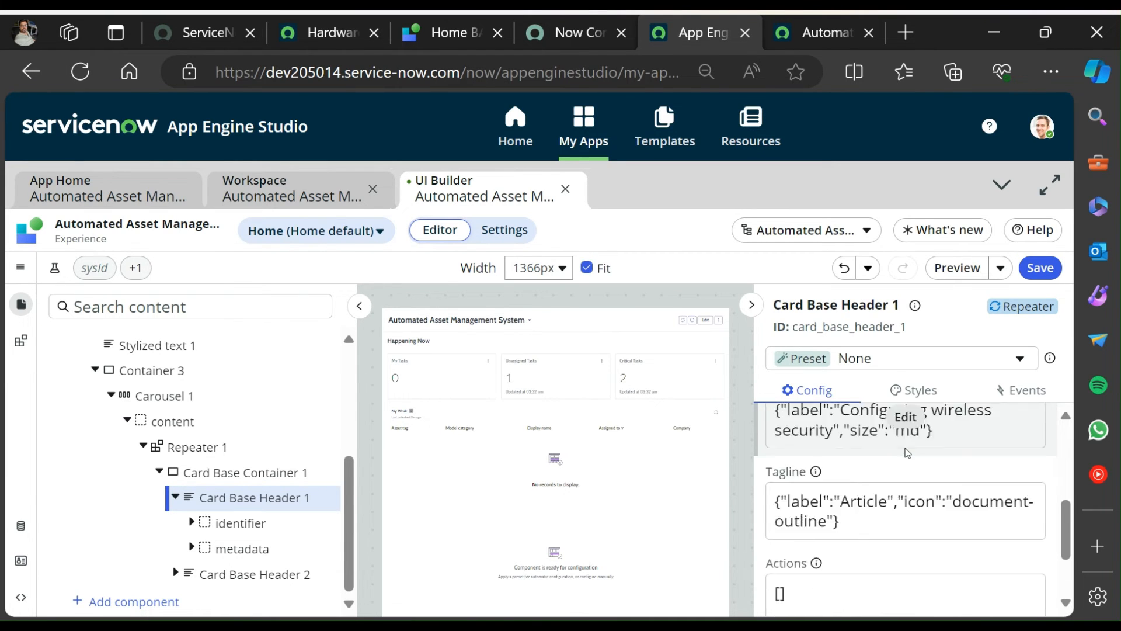
scroll(907, 452, "down", 2)
scroll(907, 452, "up", 6)
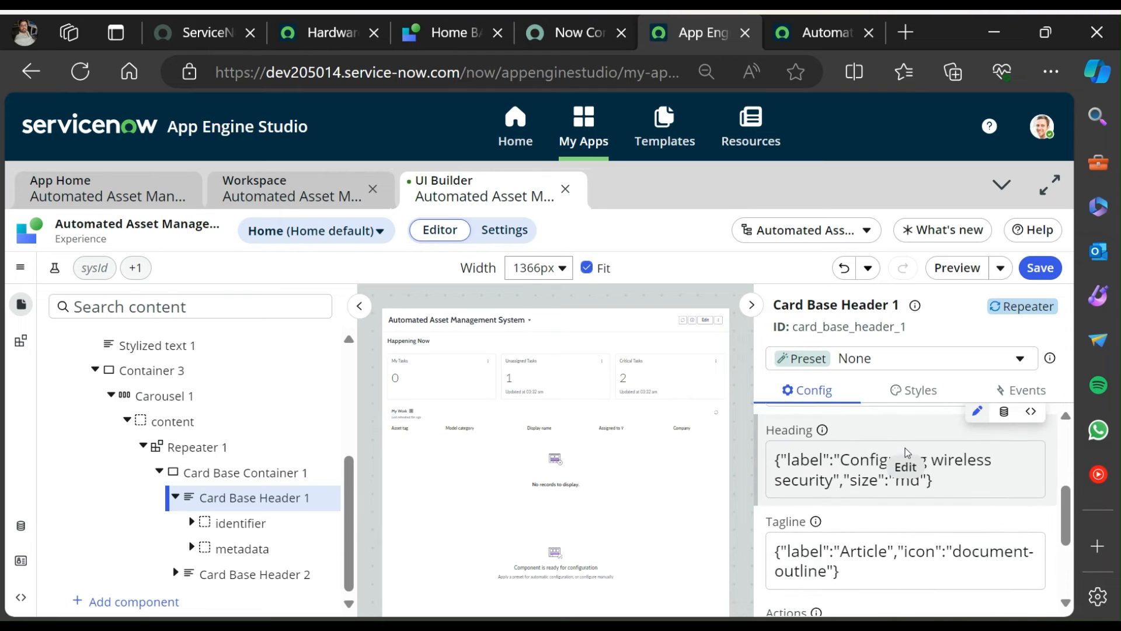
scroll(883, 552, "down", 2)
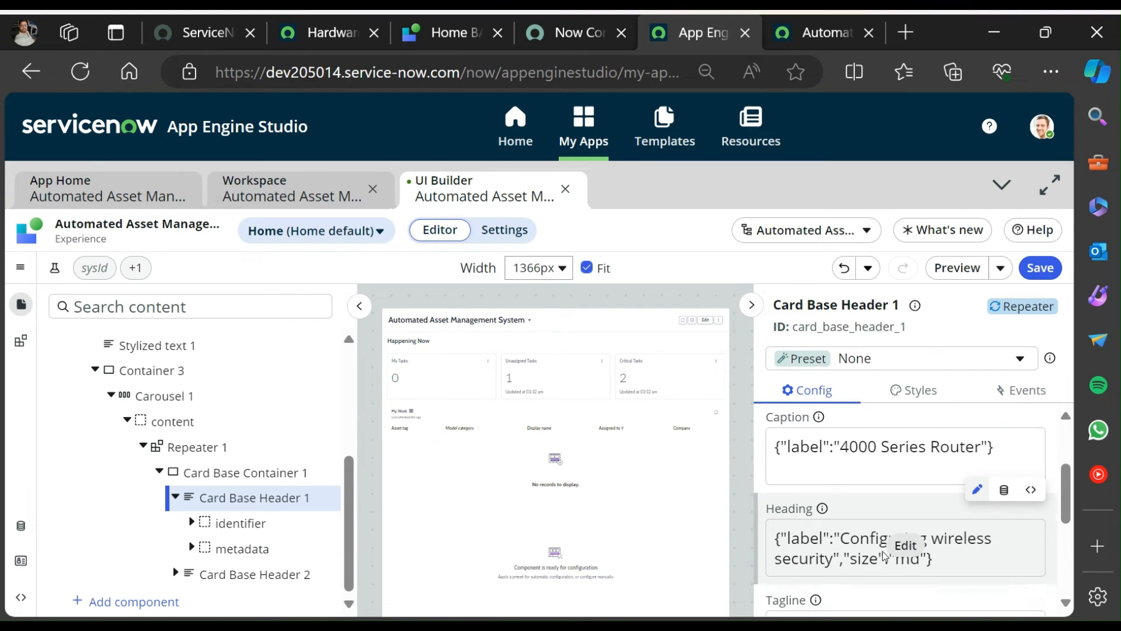
scroll(882, 551, "up", 1)
left_click(848, 518)
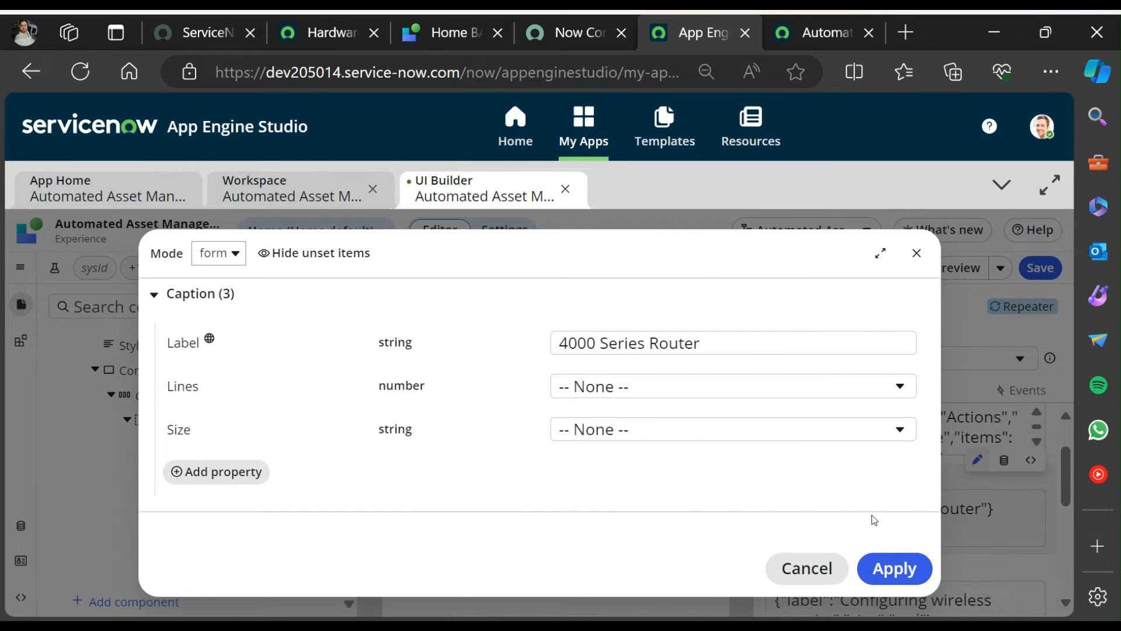
Close the Card Base Header documentation page and dismiss the Card Base Header 2 component details on the Home BAM reference page.
left_click(566, 34)
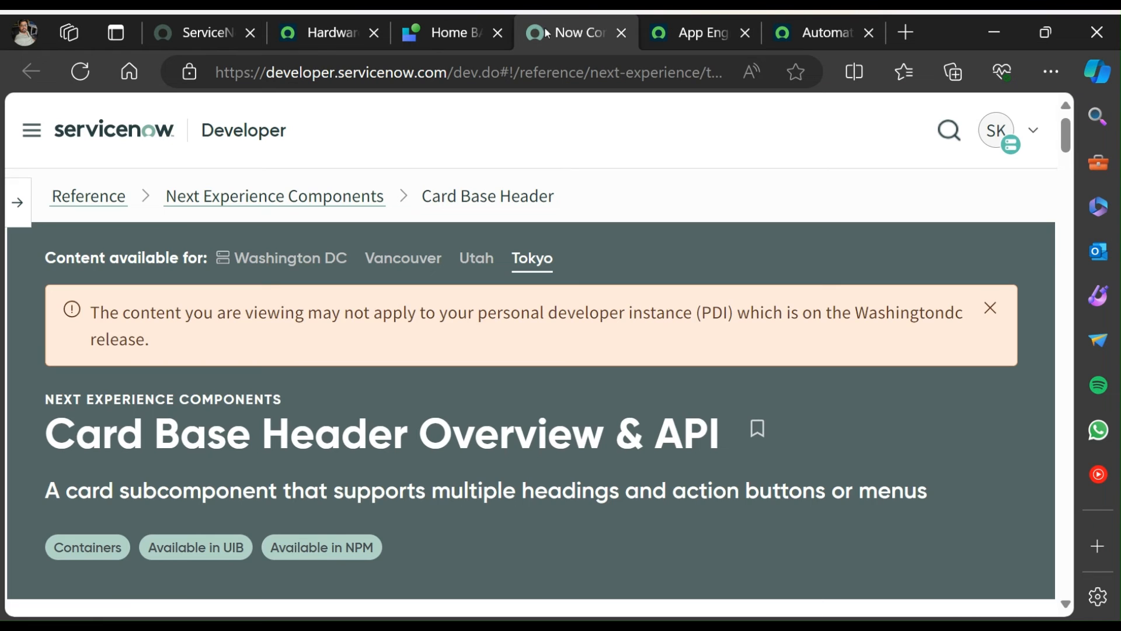
left_click(621, 33)
left_click(467, 32)
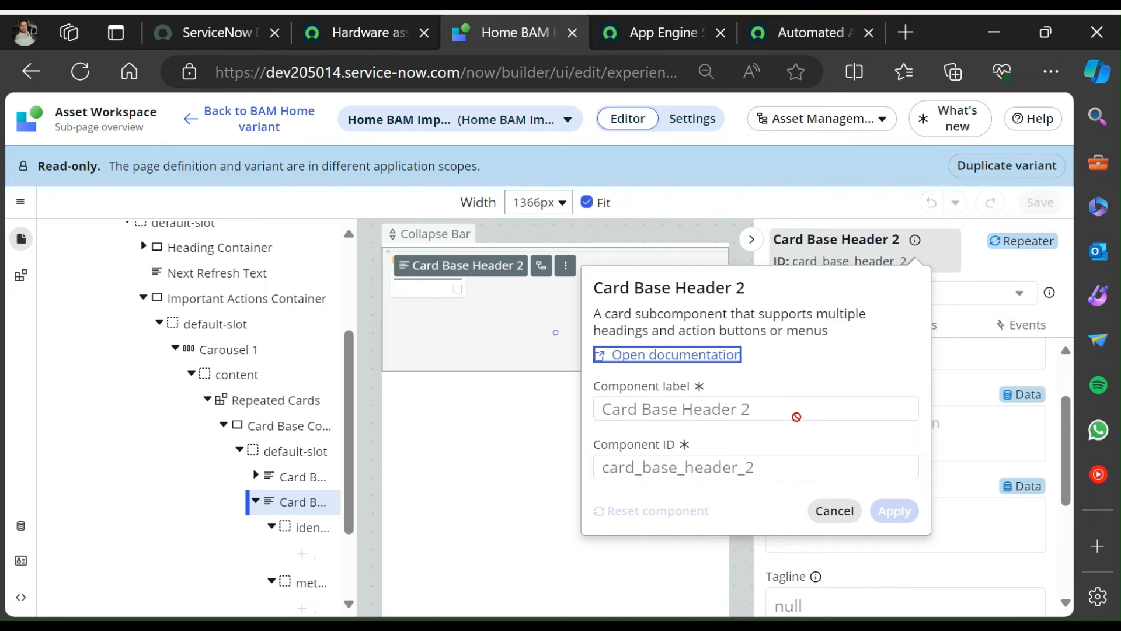
left_click(835, 511)
Examine the slots and configuration properties of Card Base Header 1 on the Home BAM reference page, down to its actions settings.
left_click(291, 479)
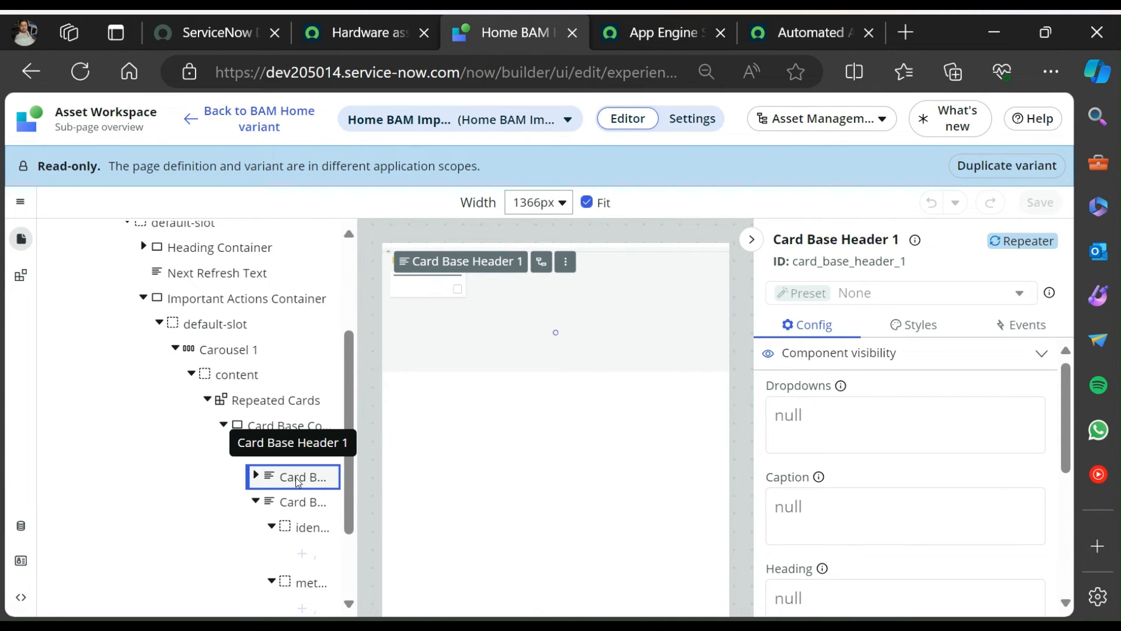
scroll(884, 455, "down", 5)
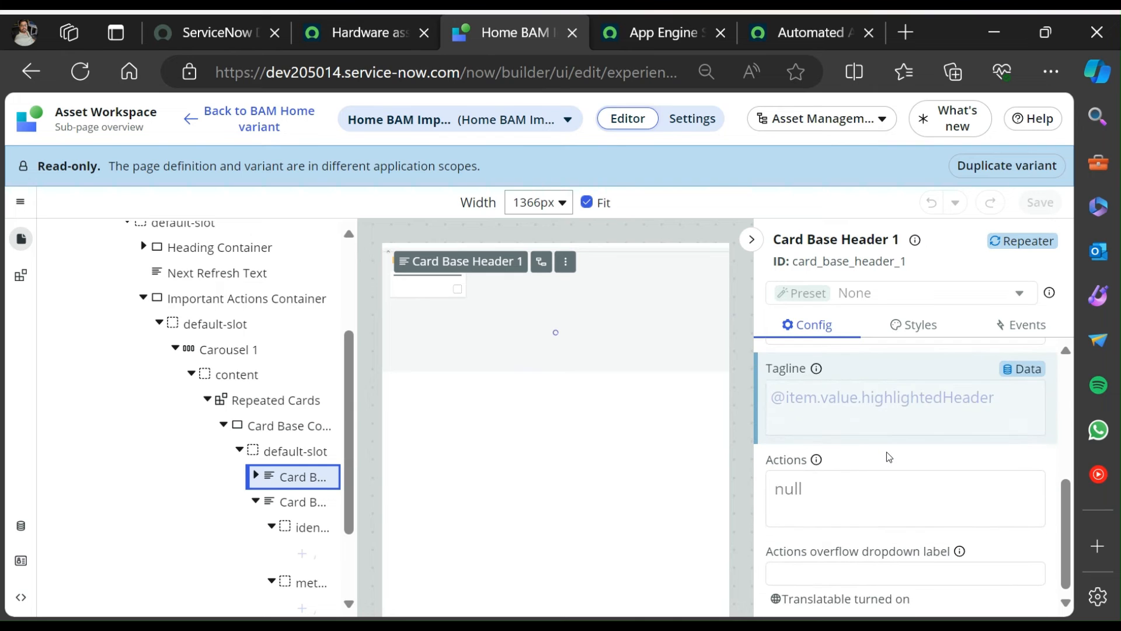
scroll(889, 457, "up", 5)
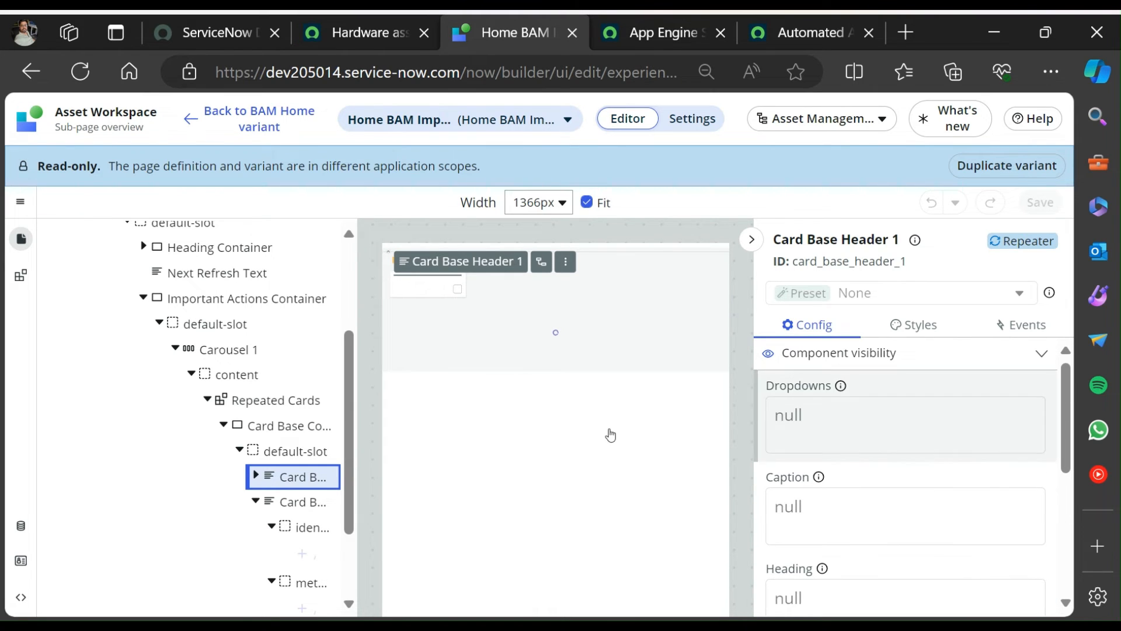
left_click(256, 475)
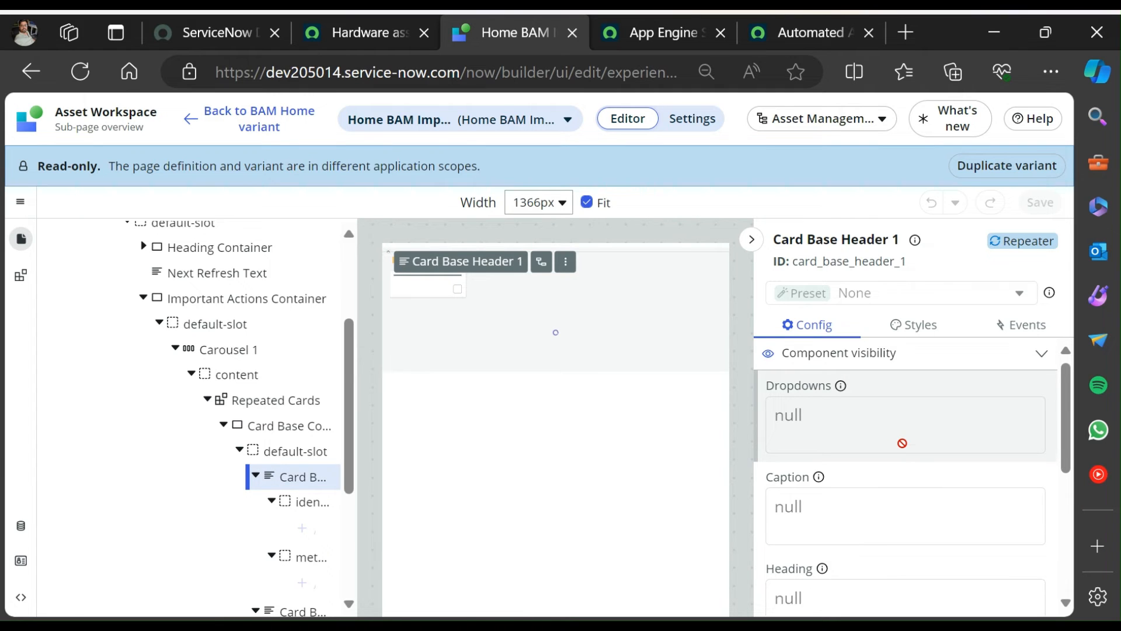
scroll(902, 442, "down", 4)
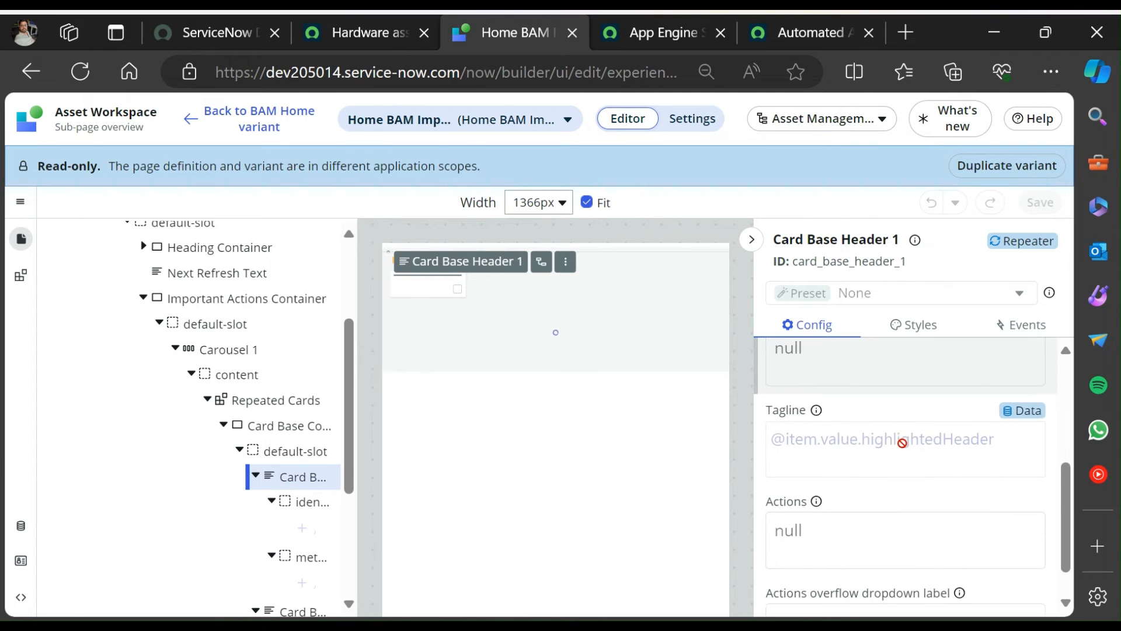
scroll(902, 443, "down", 1)
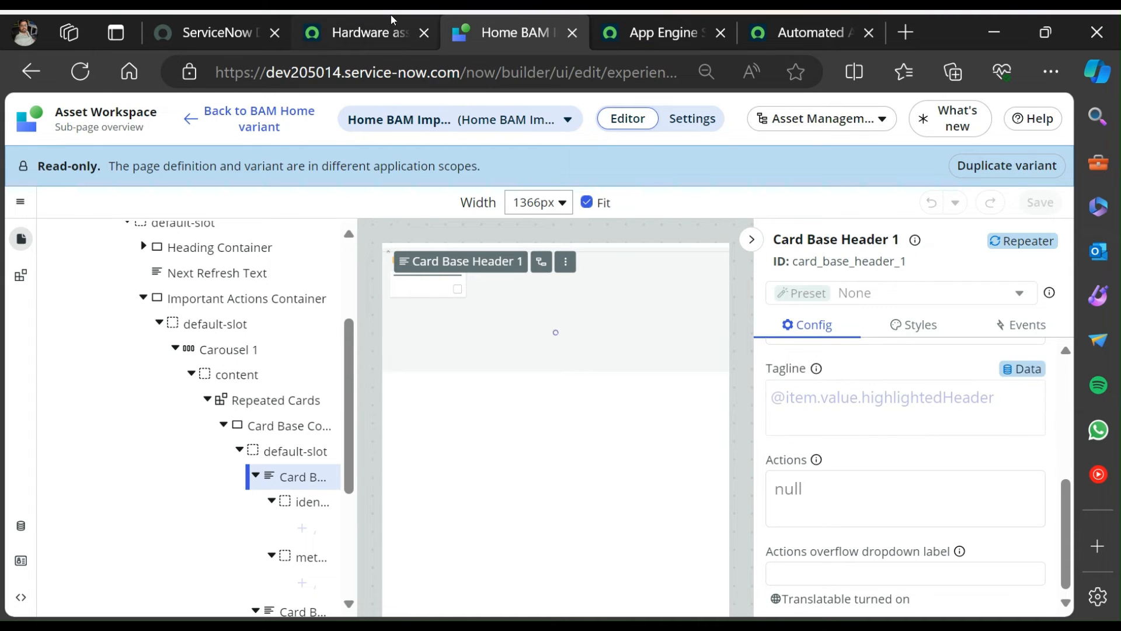
View the Important Actions cards on the Hardware asset overview page, and return to the Home BAM reference page.
left_click(362, 34)
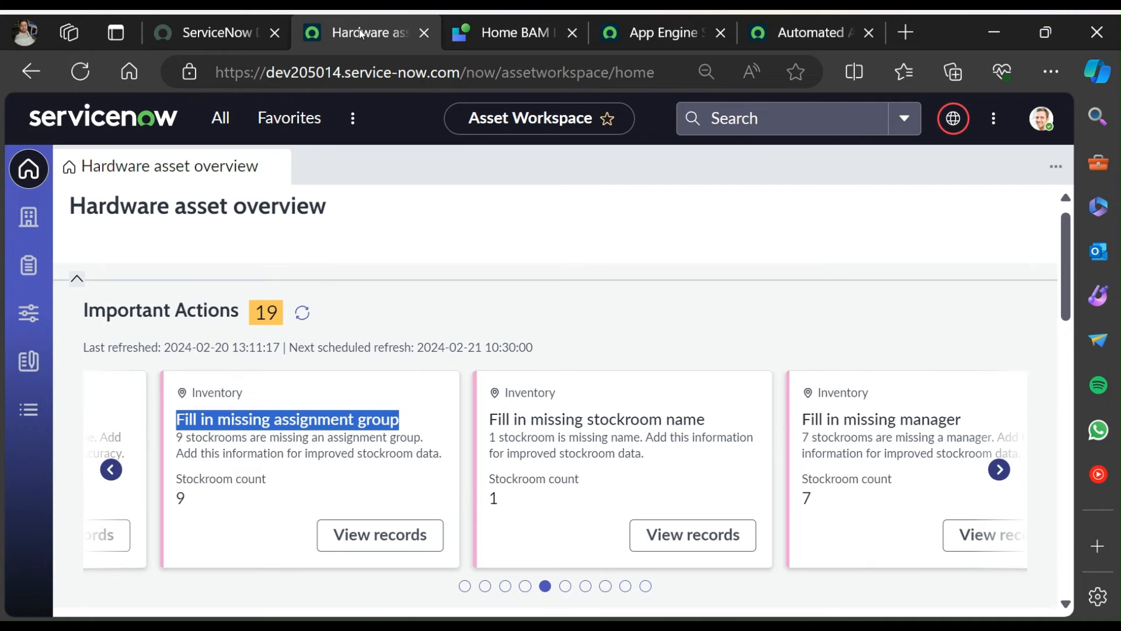
left_click(377, 443)
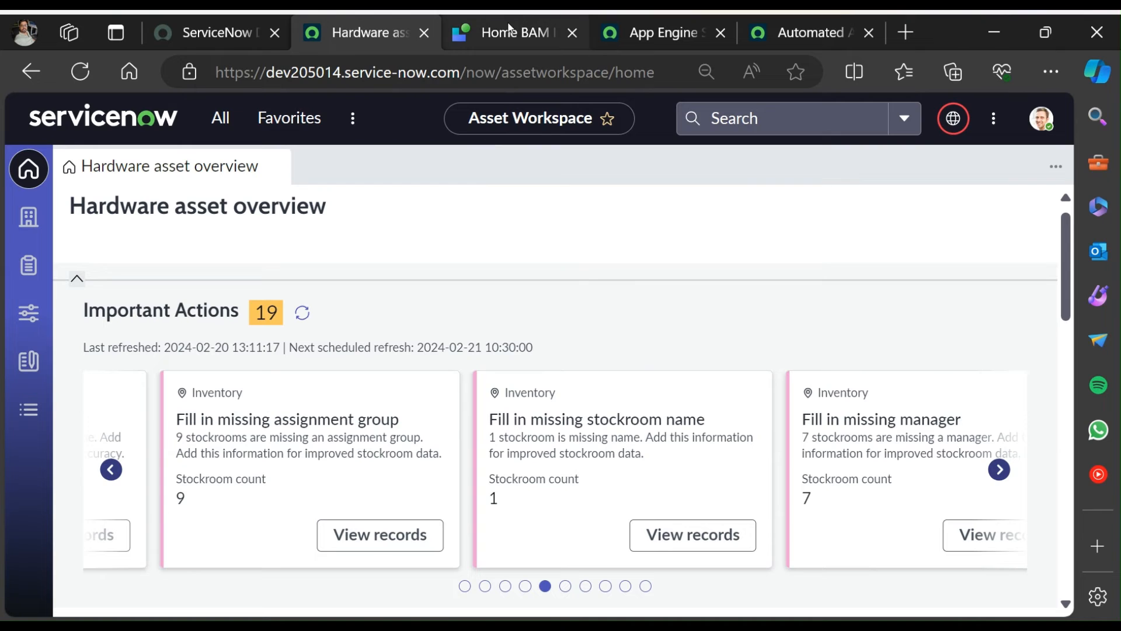
mouse_move(507, 24)
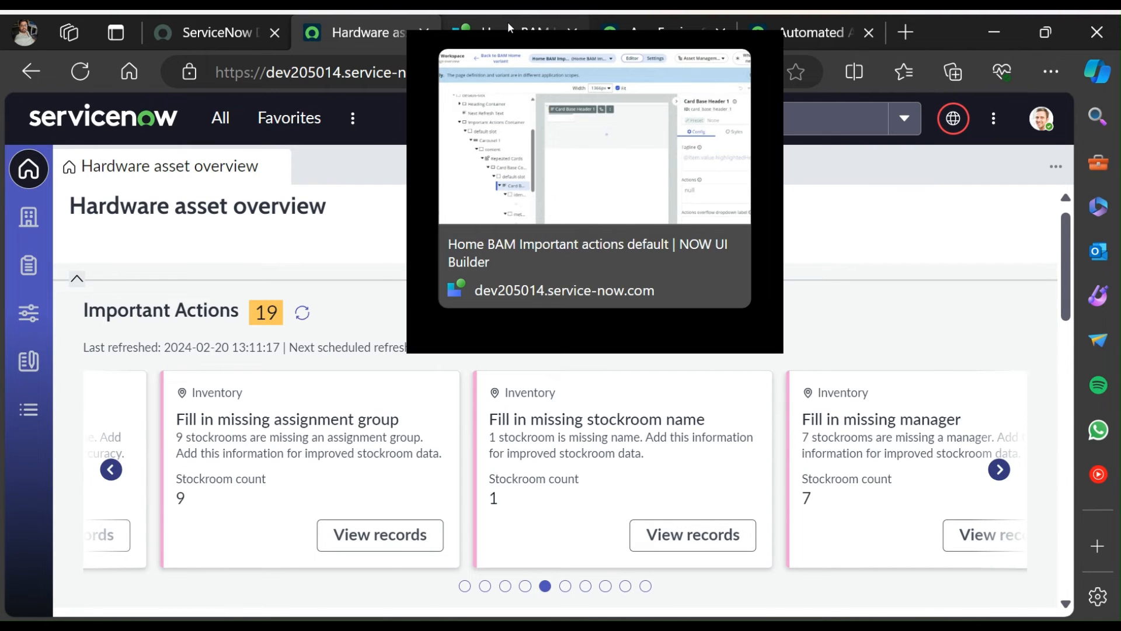
left_click(507, 25)
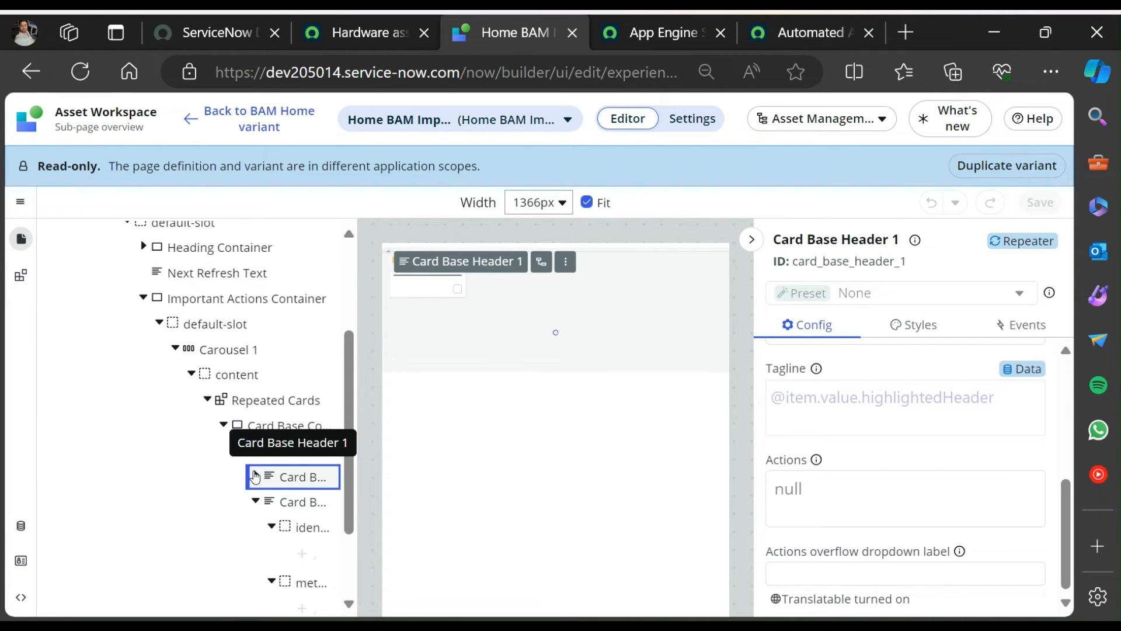
Compare the Tagline binding of the reference Card Base Header 1 with the category line on the Hardware asset overview cards.
left_click_drag(256, 477, 880, 400)
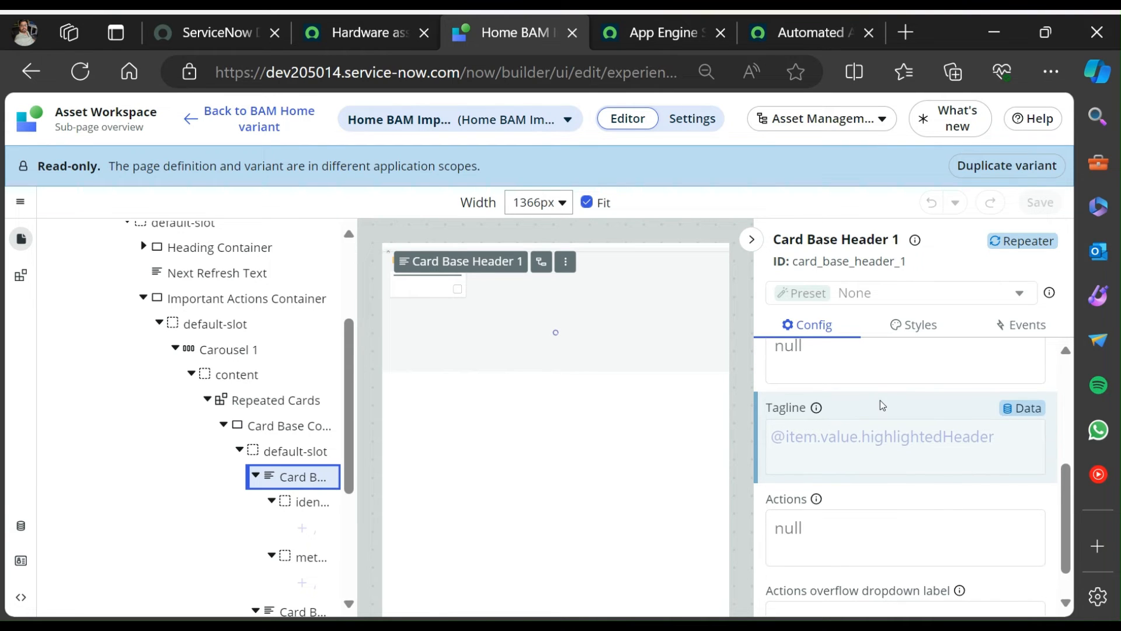
left_click_drag(841, 438, 894, 449)
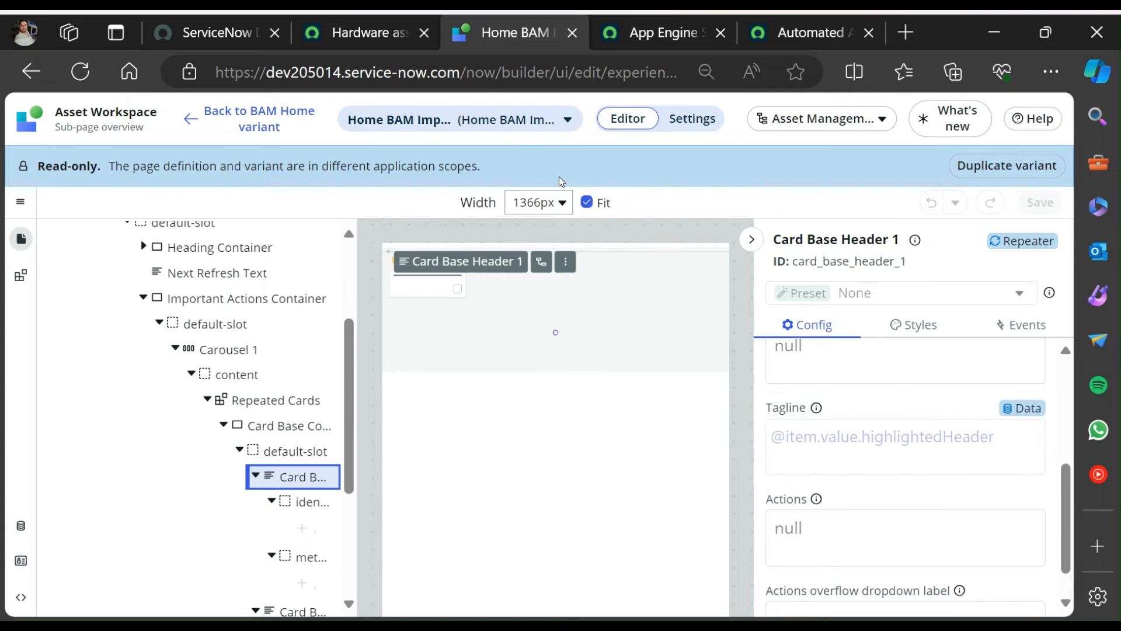
left_click(370, 36)
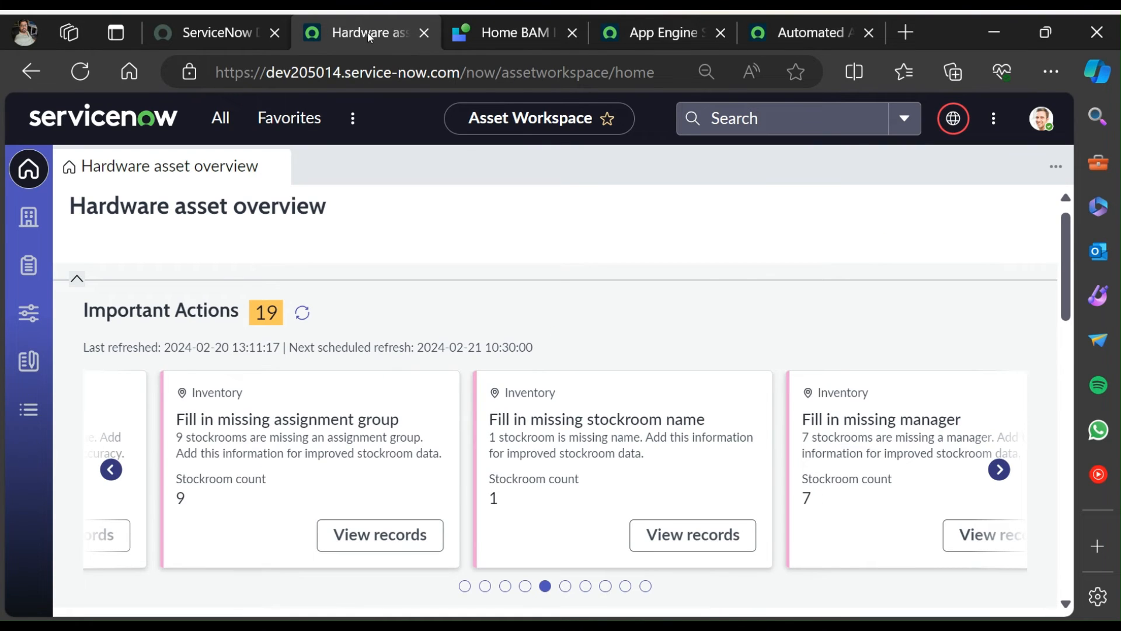
mouse_move(489, 36)
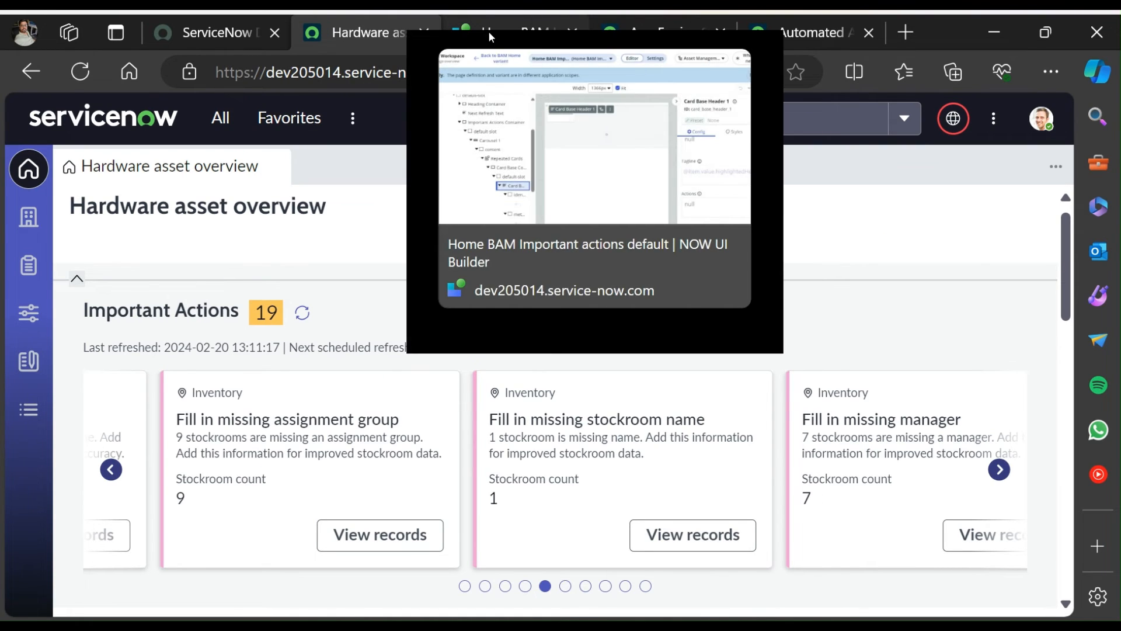
left_click(489, 32)
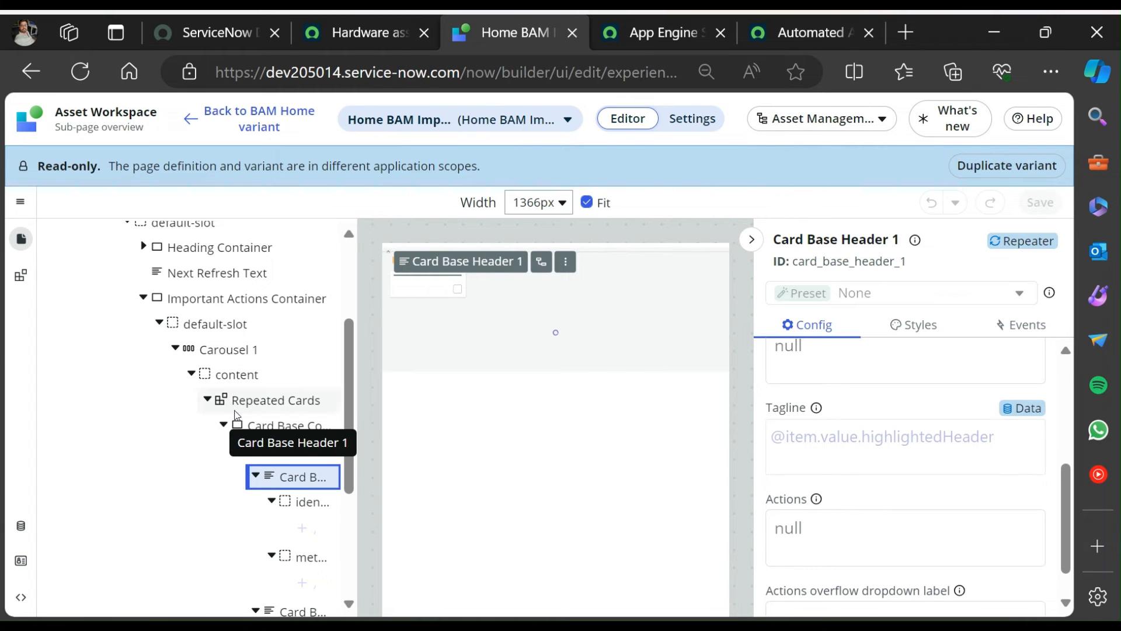
Collapse both reference card headers on the Home BAM page and check the category line on the Hardware asset overview cards.
left_click(255, 474)
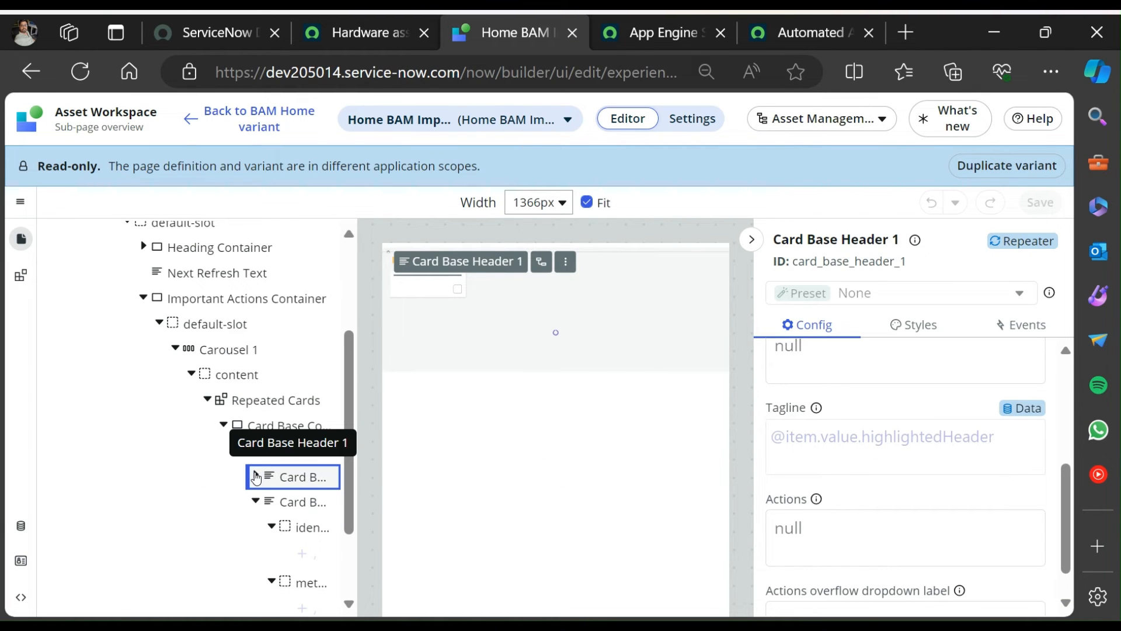
left_click(255, 505)
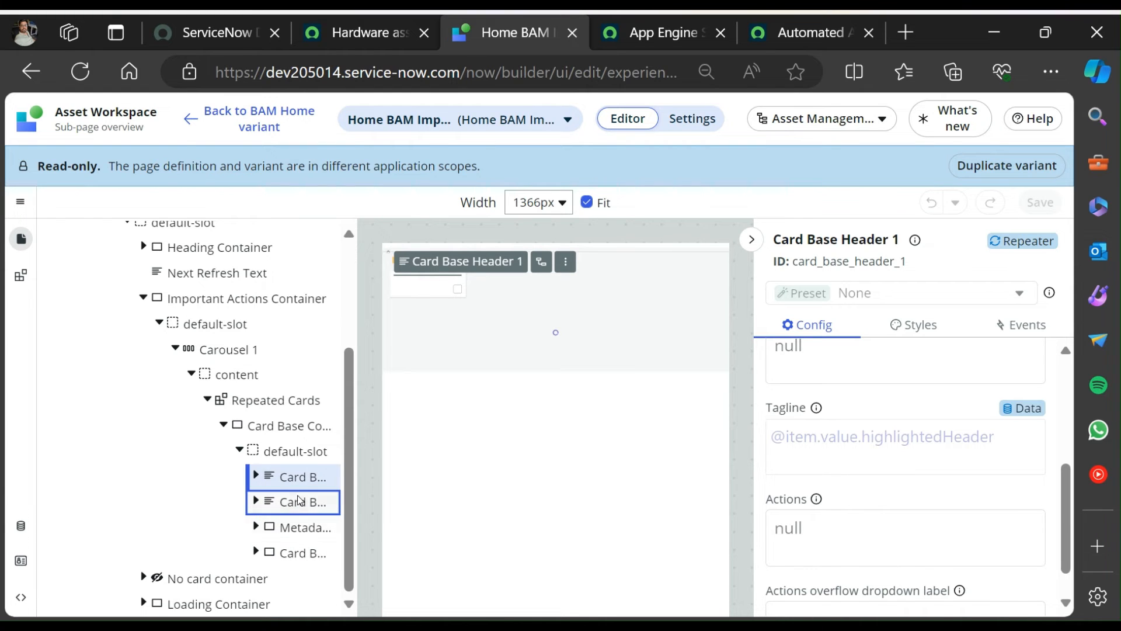
left_click(362, 31)
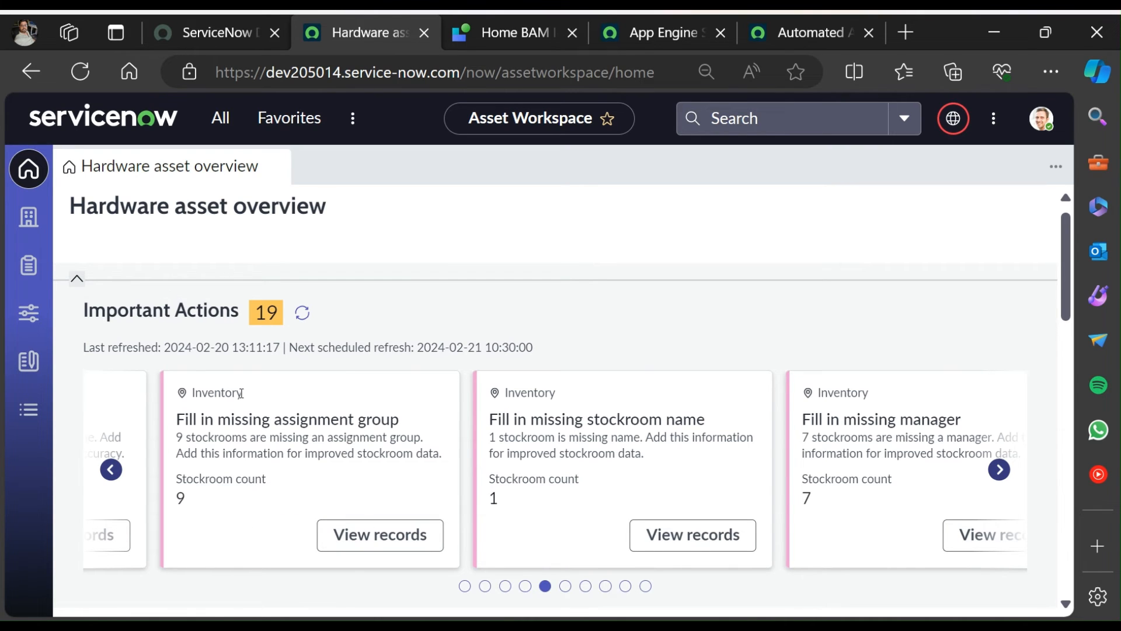
left_click_drag(240, 393, 191, 391)
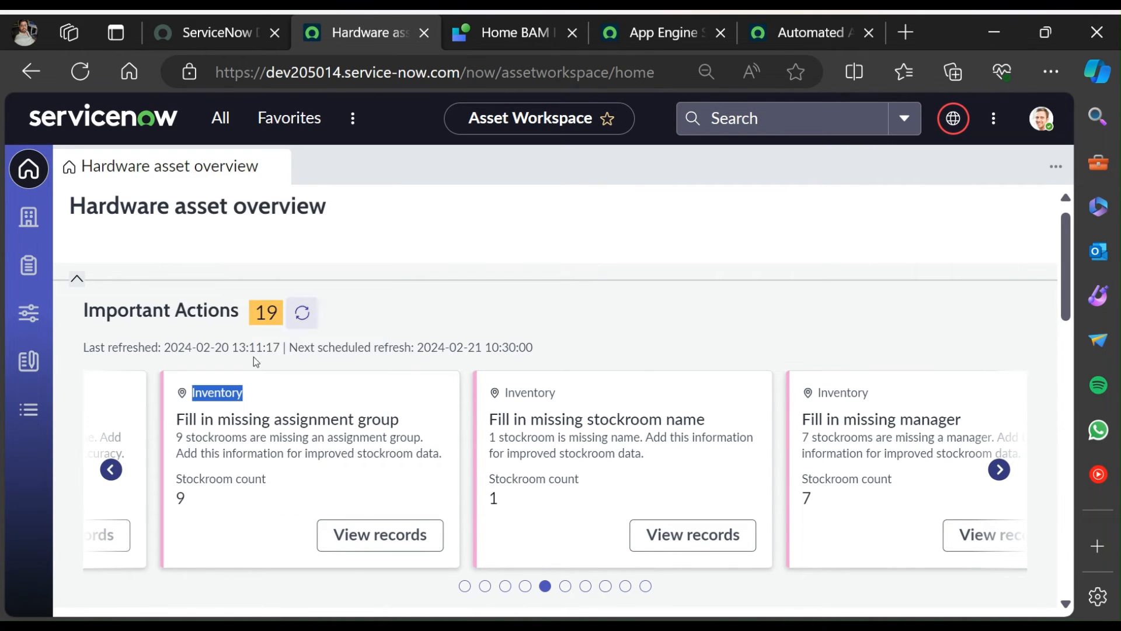
left_click(493, 23)
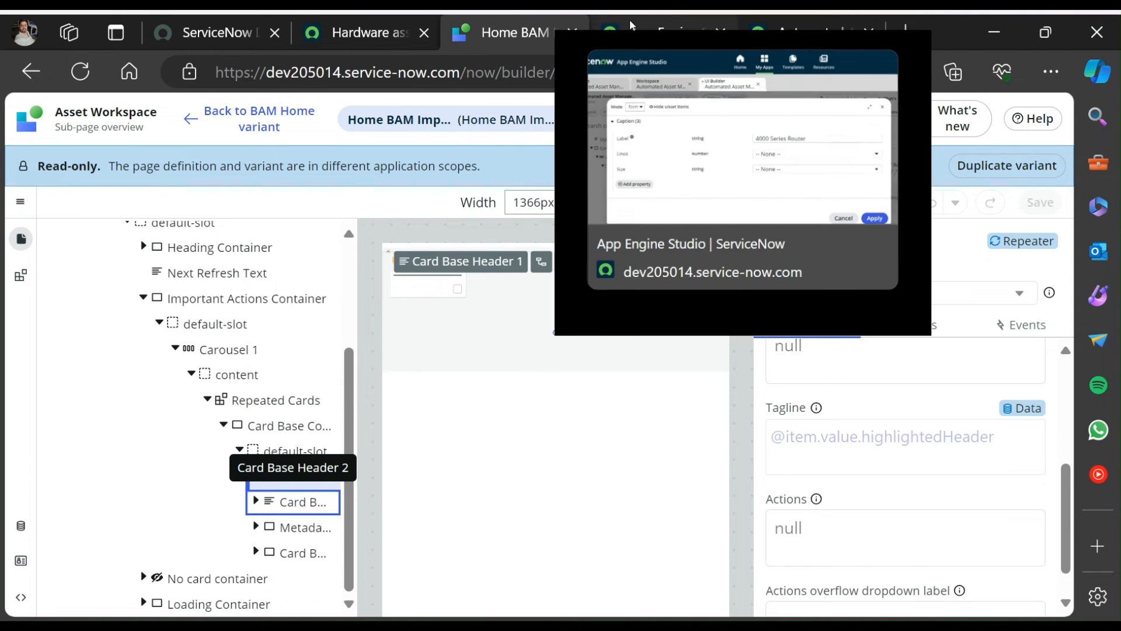
Switch to App Engine Studio and clear the Caption label of Card Base Header 1.
left_click(630, 19)
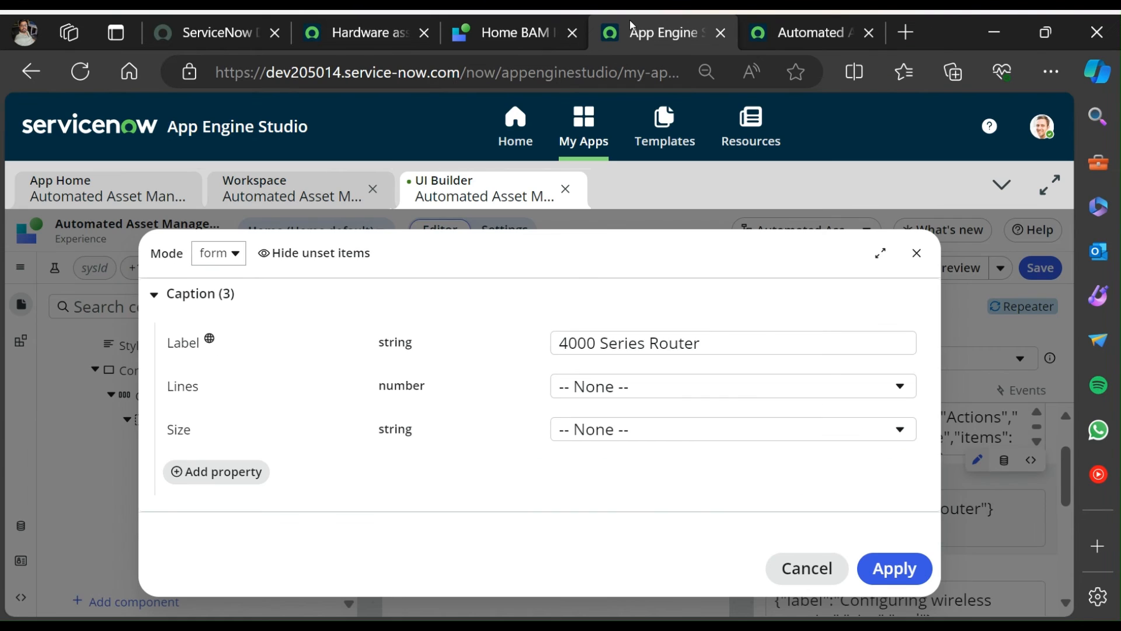
left_click(798, 565)
scroll(885, 464, "down", 1)
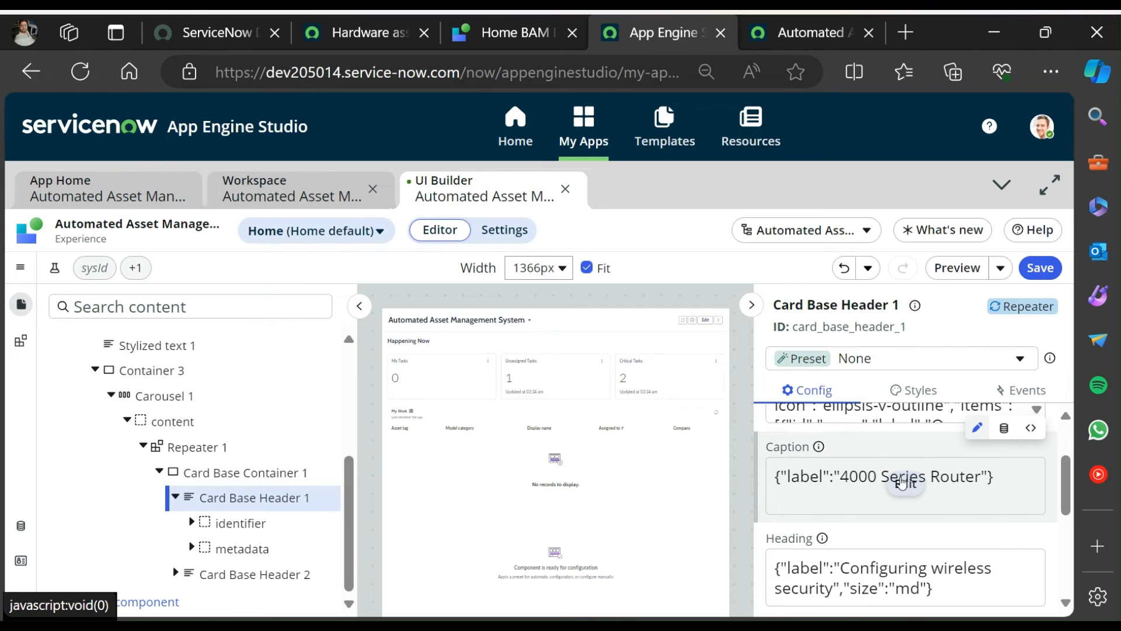
left_click(902, 483)
left_click(819, 341)
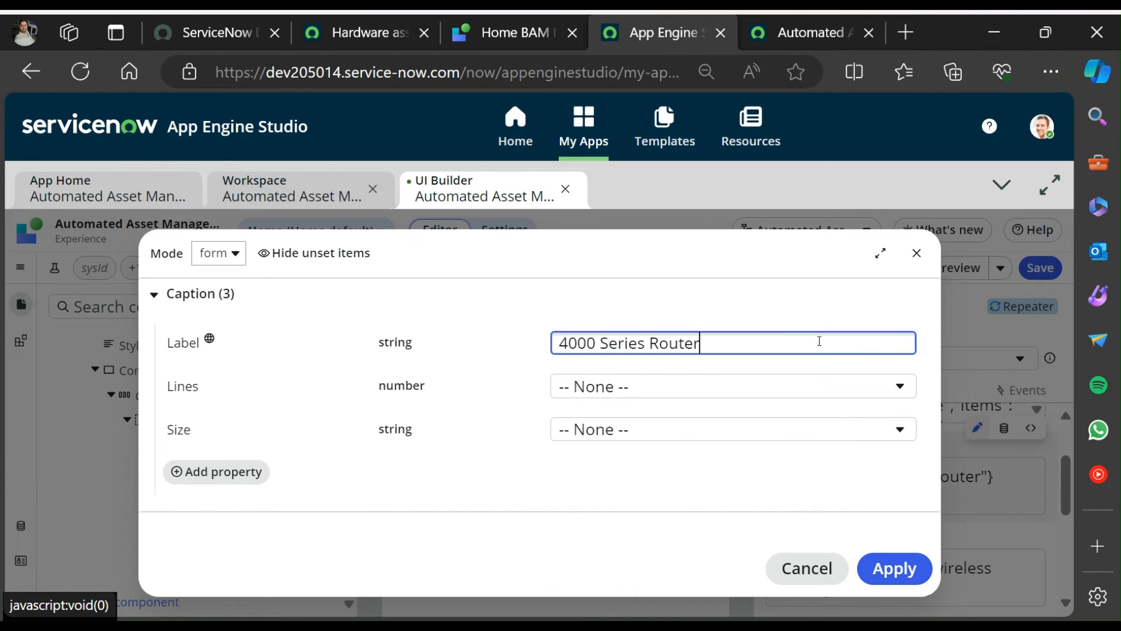
left_click_drag(820, 341, 549, 345)
key("BackSpace")
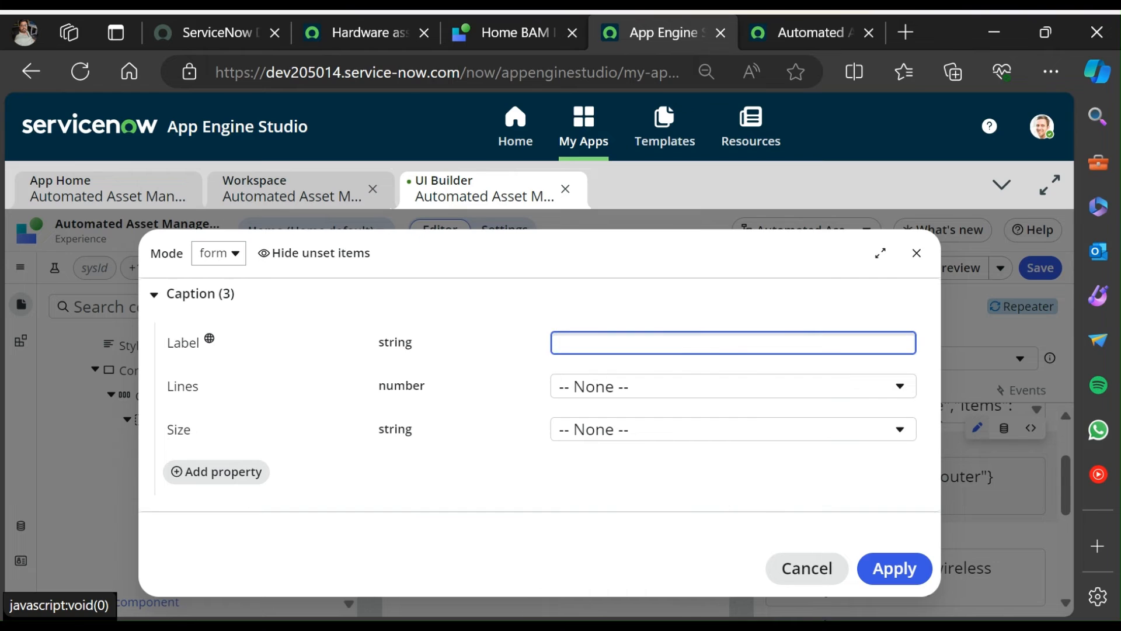
left_click(891, 576)
Clear the Heading label of Card Base Header 1 and apply it.
scroll(867, 503, "up", 1)
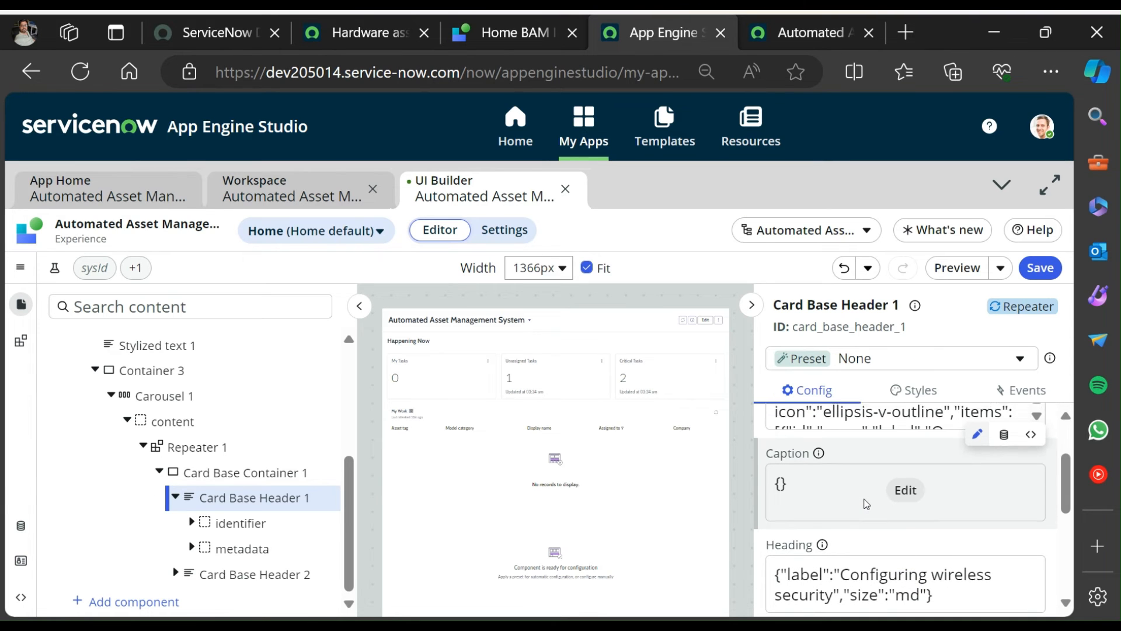
scroll(864, 507, "down", 2)
left_click(859, 518)
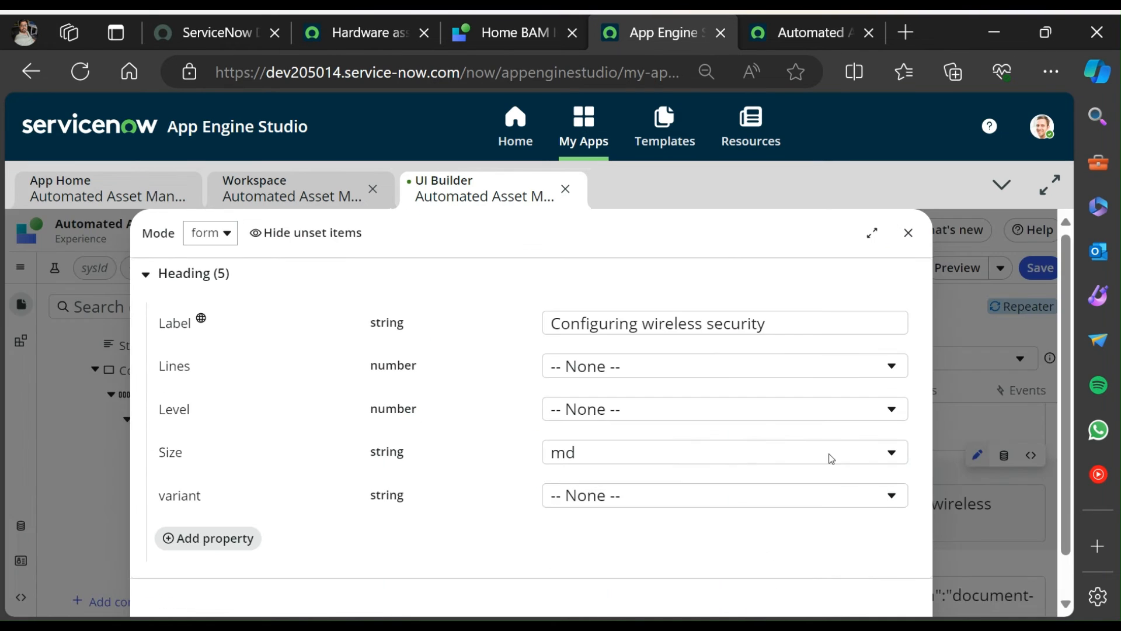
left_click_drag(800, 323, 538, 325)
key("BackSpace")
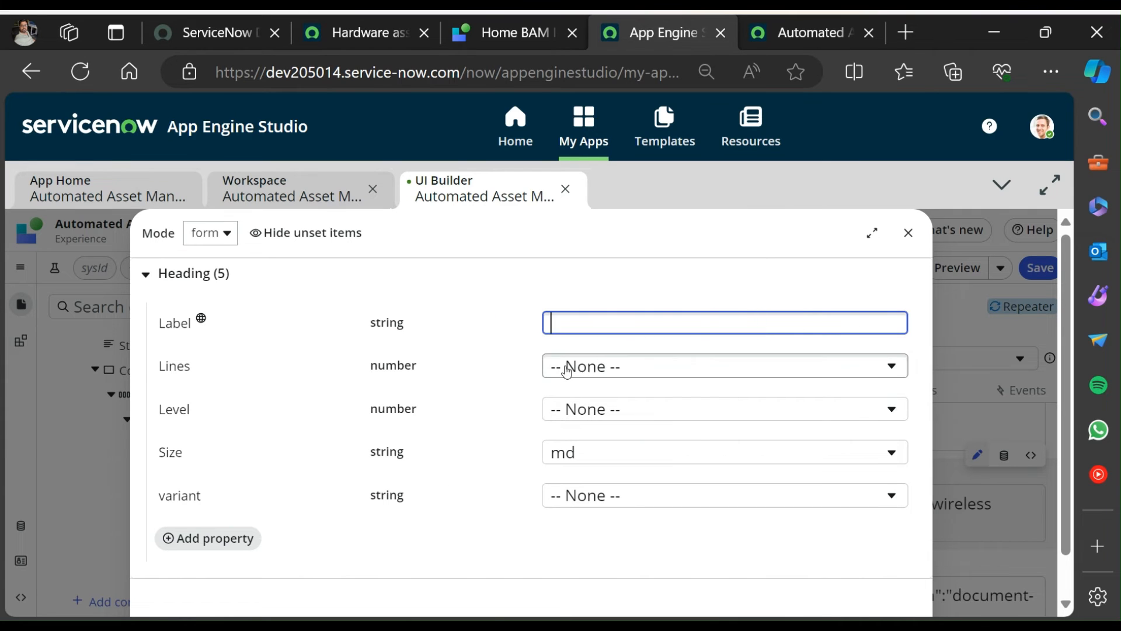
scroll(749, 548, "down", 1)
left_click(888, 590)
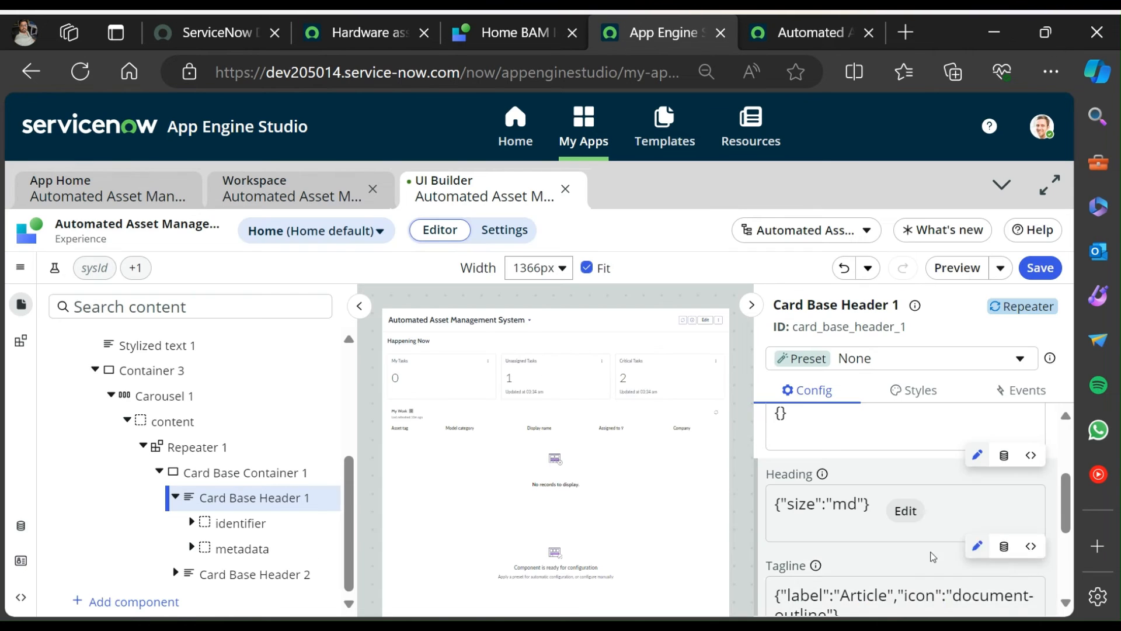
Set the Heading size of Card Base Header 1 to None.
left_click(904, 511)
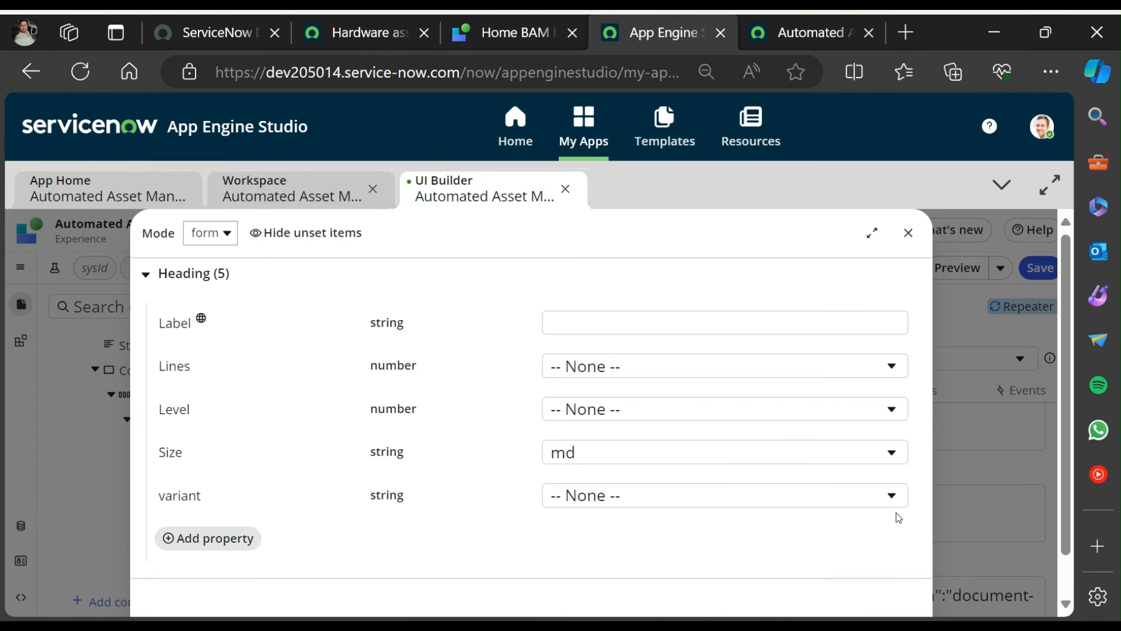
left_click(584, 454)
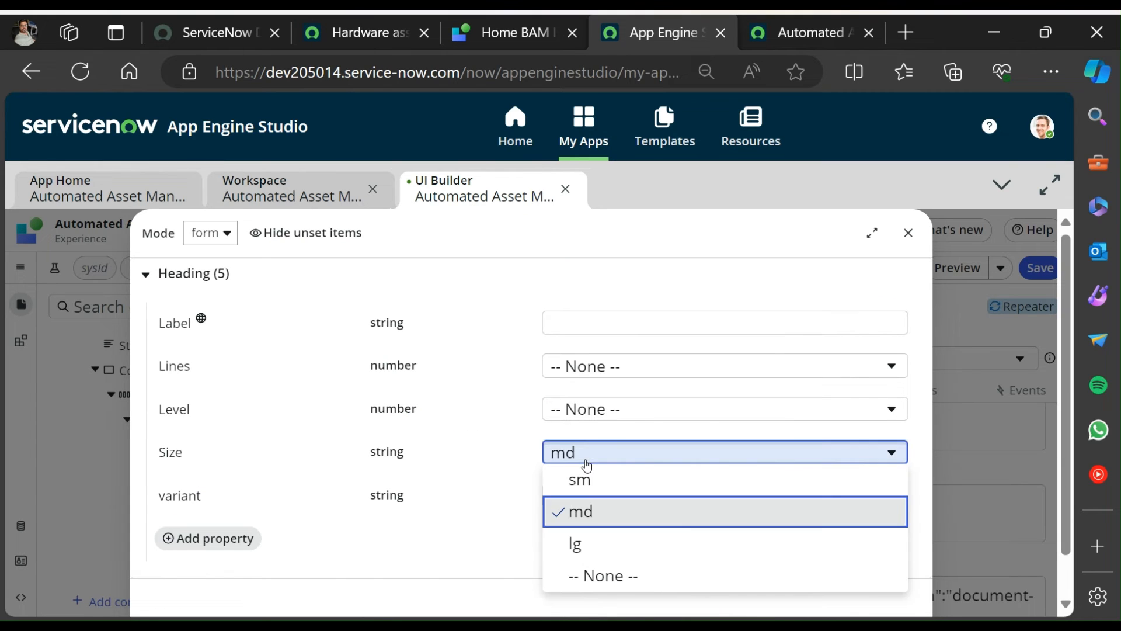
left_click(638, 576)
scroll(753, 551, "down", 1)
left_click(881, 588)
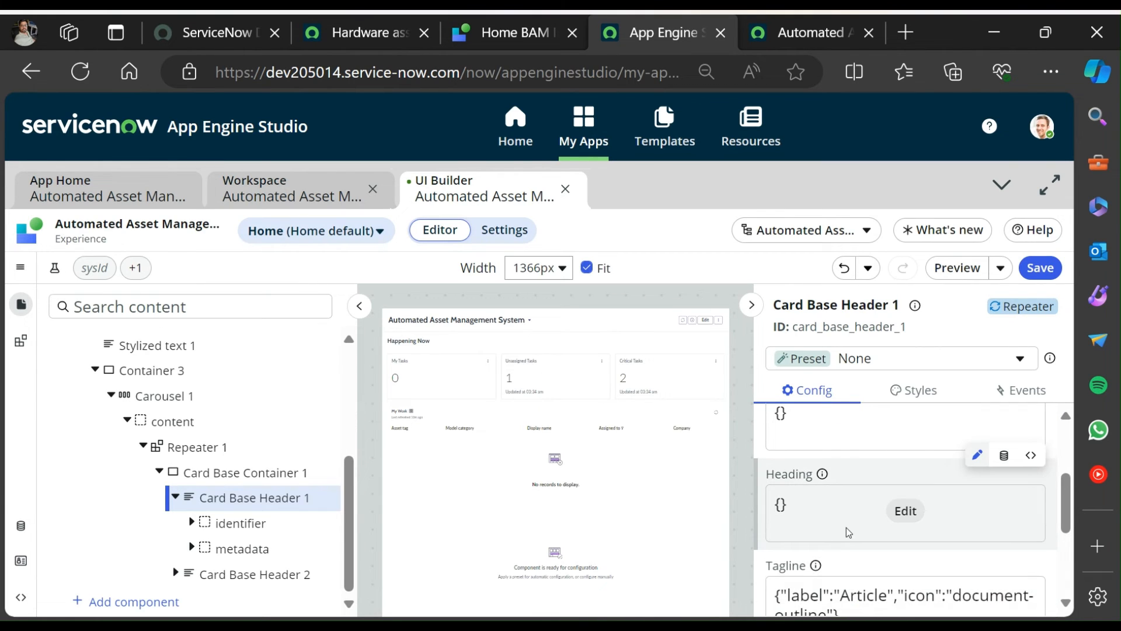
Enter Inventory as the Tagline label of Card Base Header 1, keeping the document-outline icon.
scroll(847, 522, "down", 1)
left_click(855, 551)
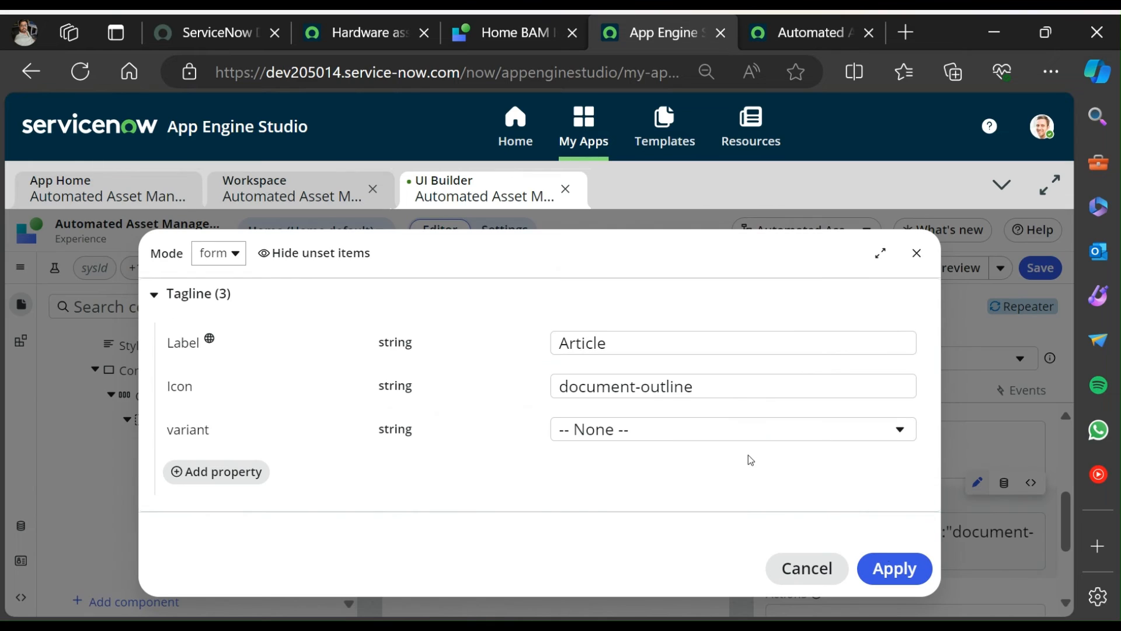
left_click_drag(638, 346, 506, 347)
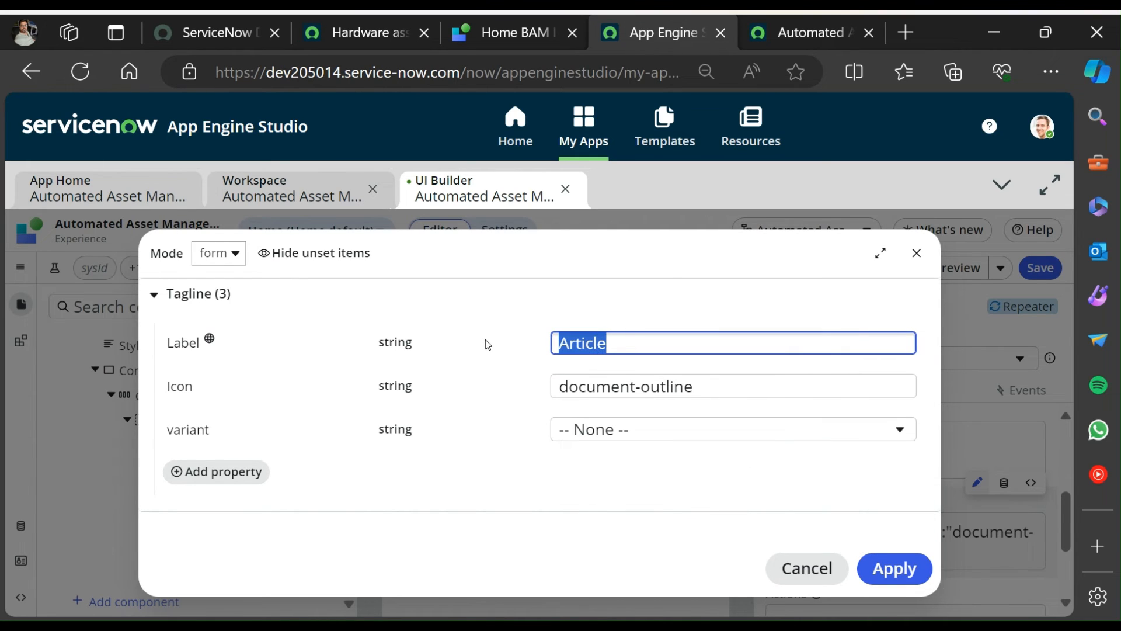
type("Inventory")
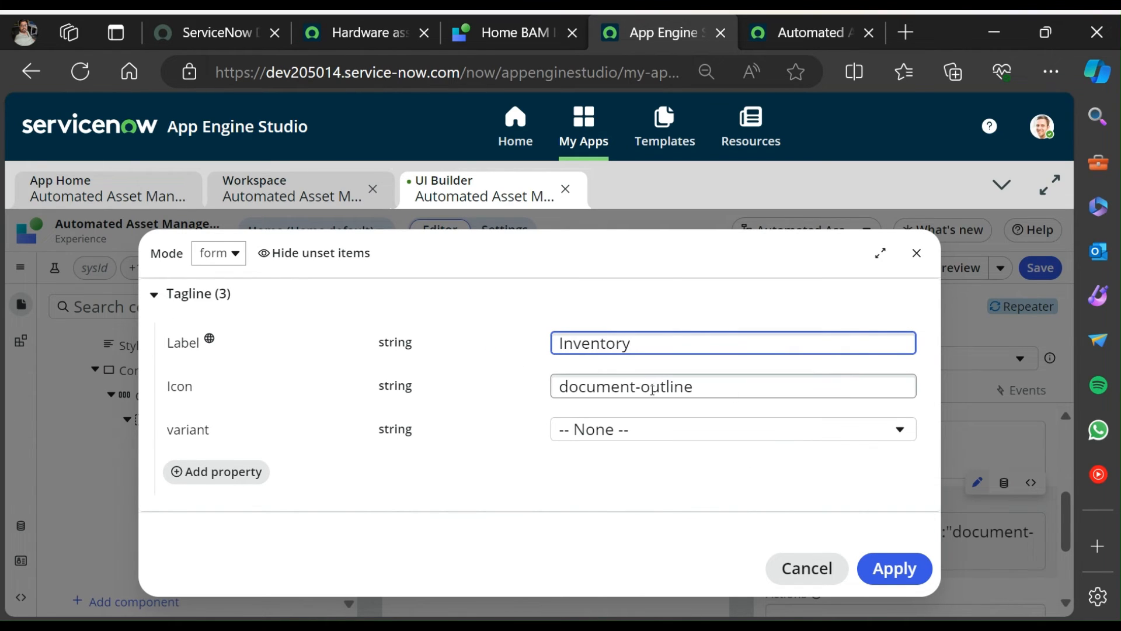
left_click(698, 382)
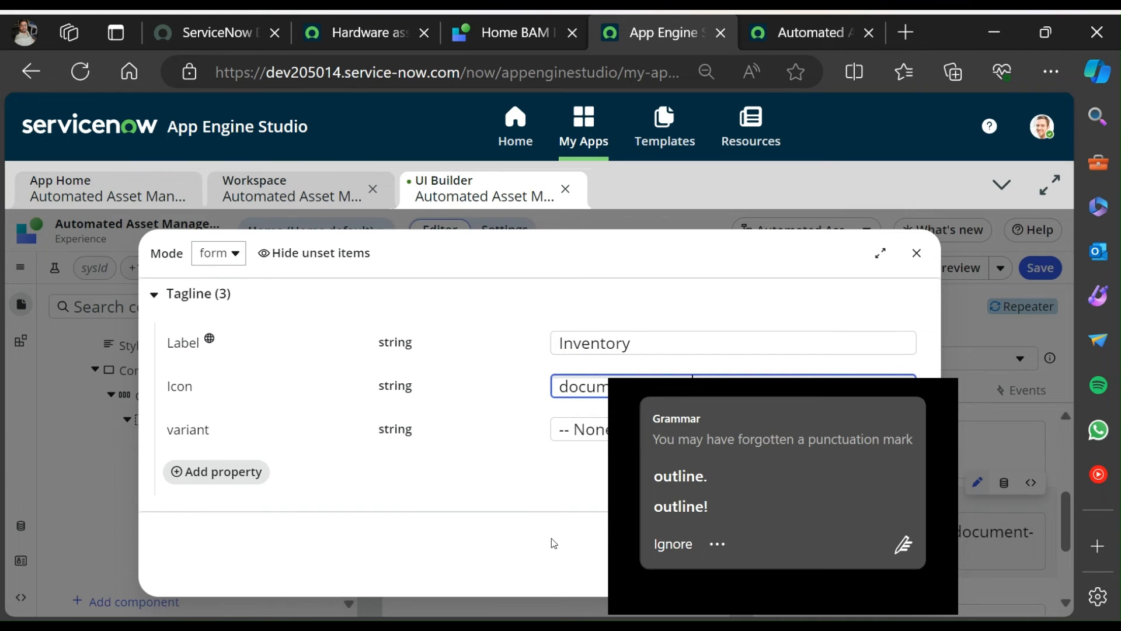
left_click(543, 503)
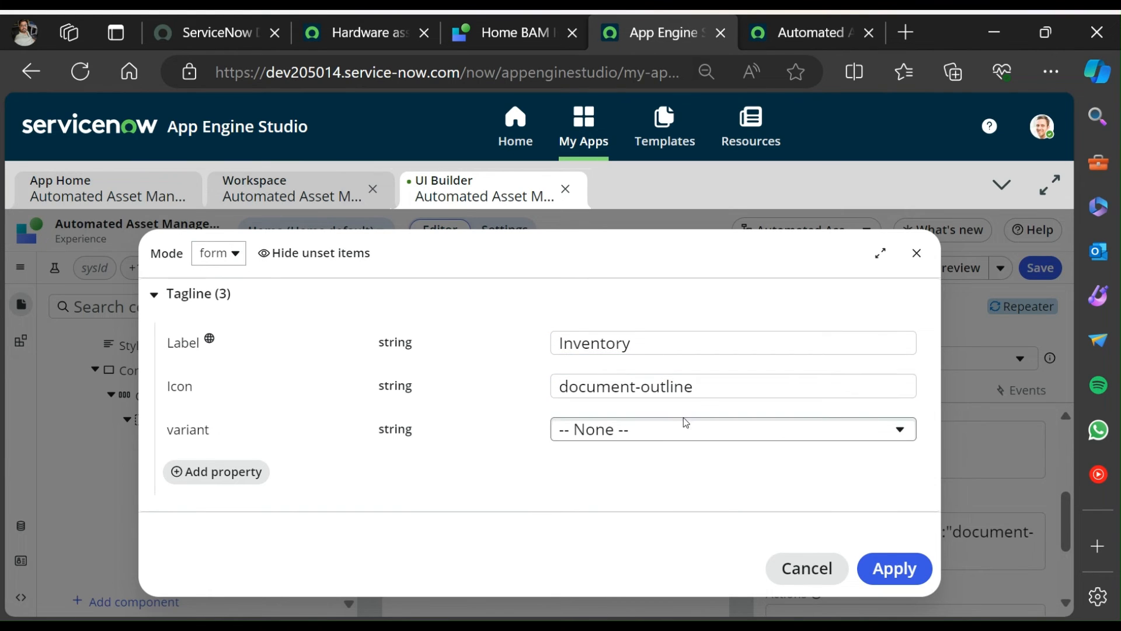
double_click(637, 386)
left_click(715, 389)
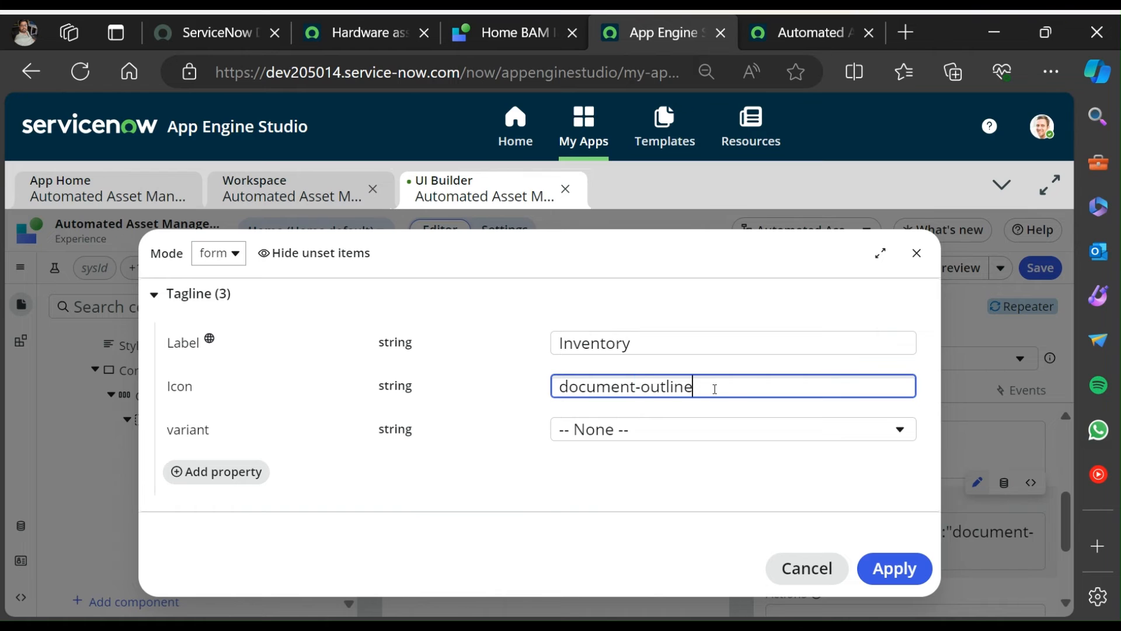
Compare the reference Tagline data binding on the Home BAM page with the icon and category line on the Hardware asset overview cards.
left_click(518, 32)
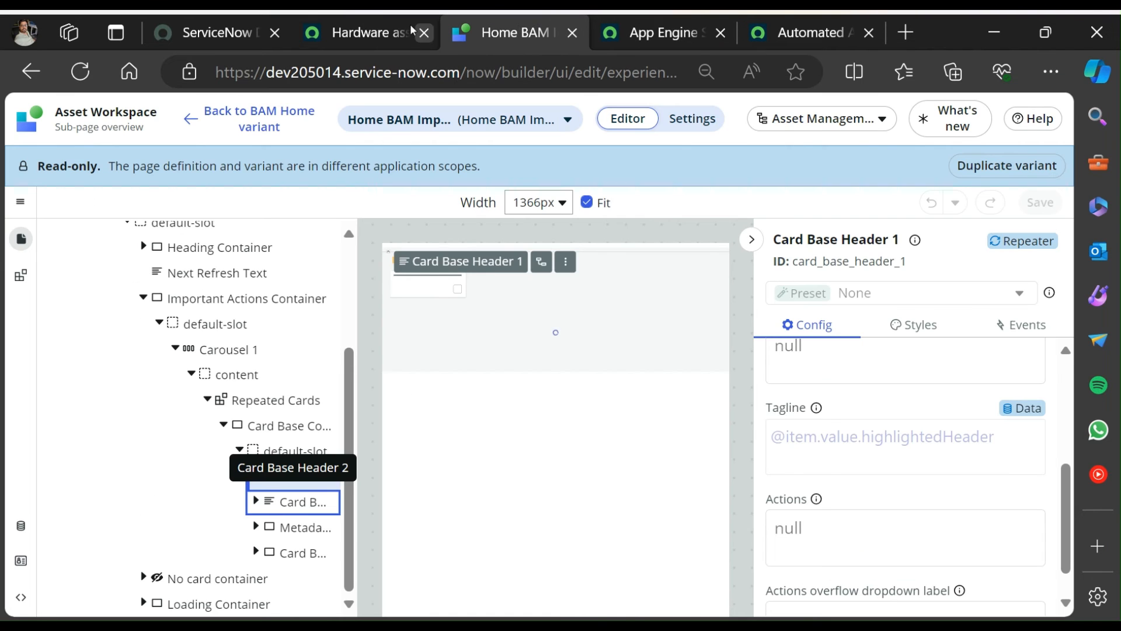
left_click(362, 30)
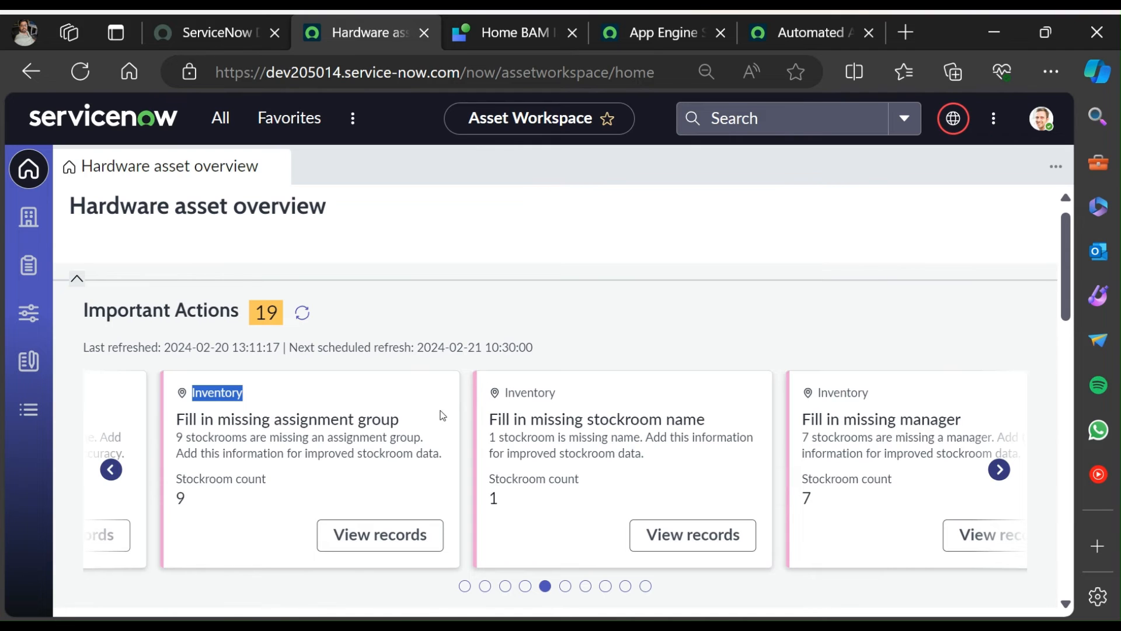
left_click(508, 33)
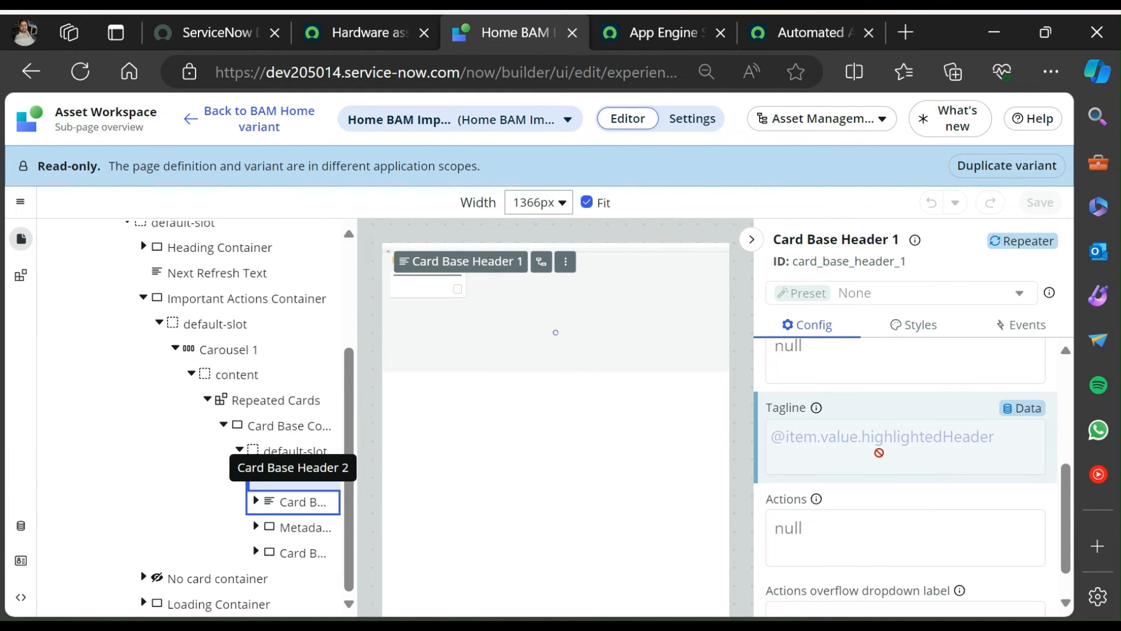
mouse_move(819, 409)
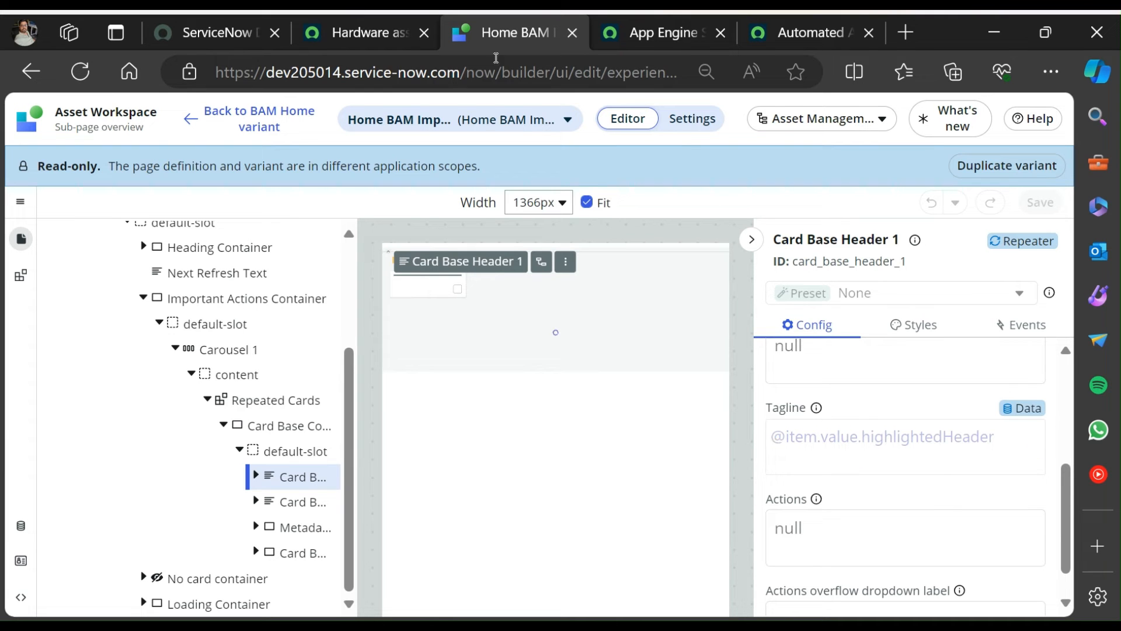
left_click(358, 37)
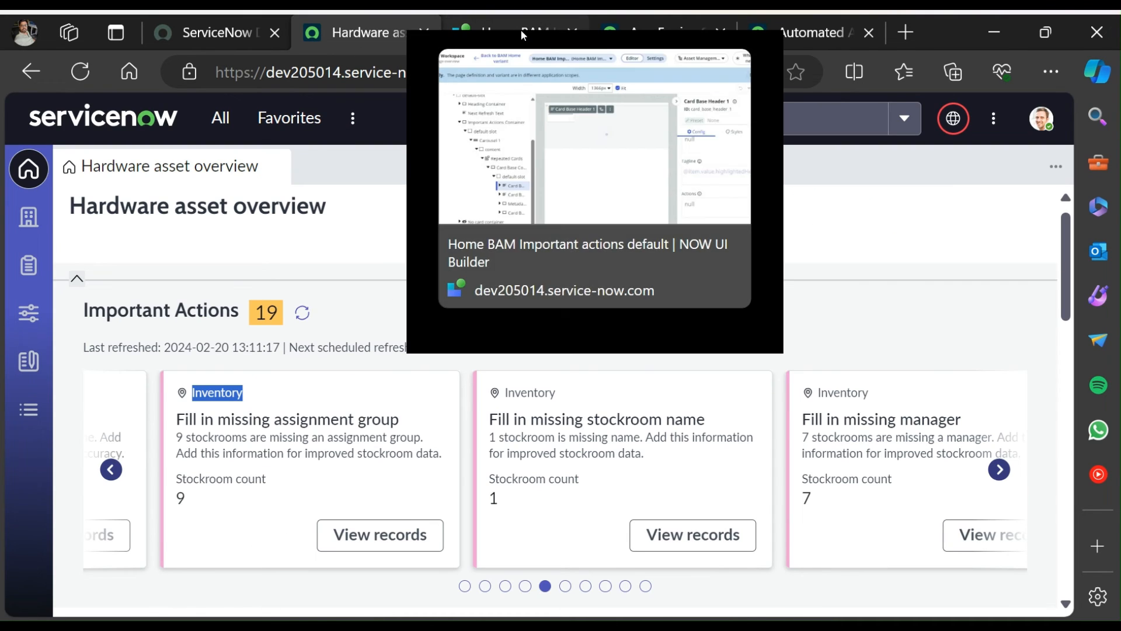
left_click(520, 30)
Return to App Engine Studio, apply the Tagline settings and check the remaining Actions properties of Card Base Header 1.
left_click(661, 25)
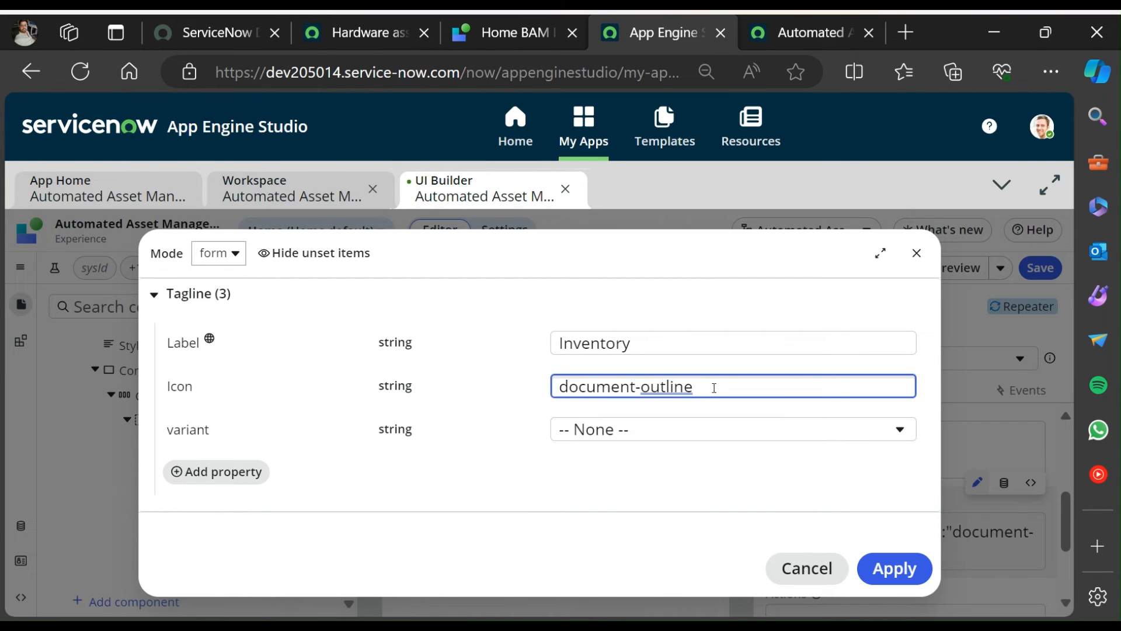
left_click(895, 568)
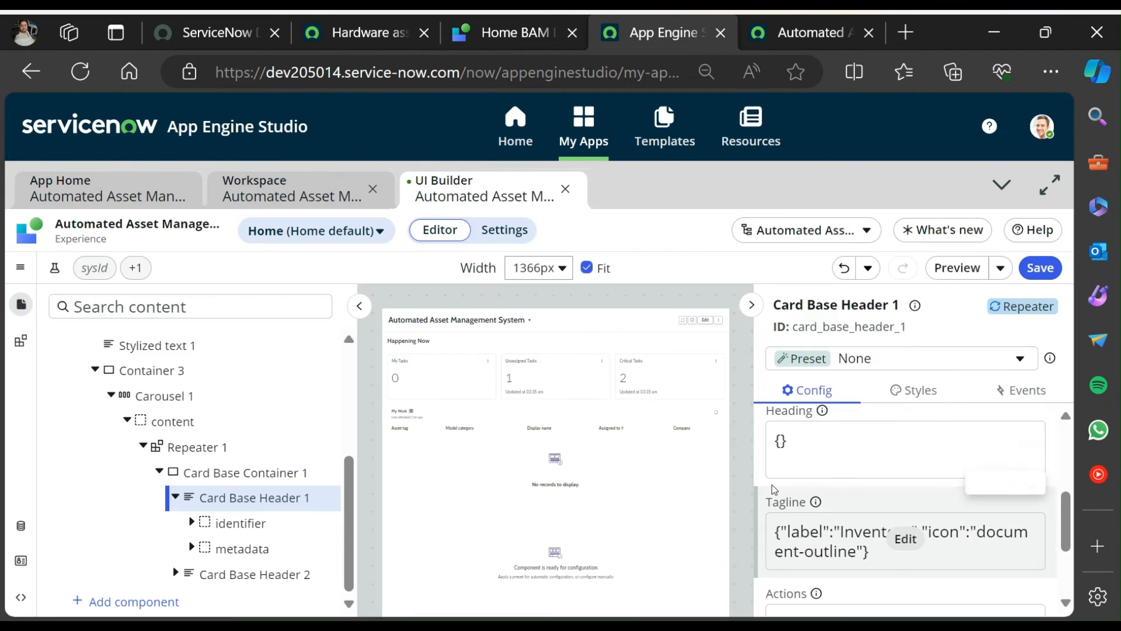
scroll(853, 488, "down", 2)
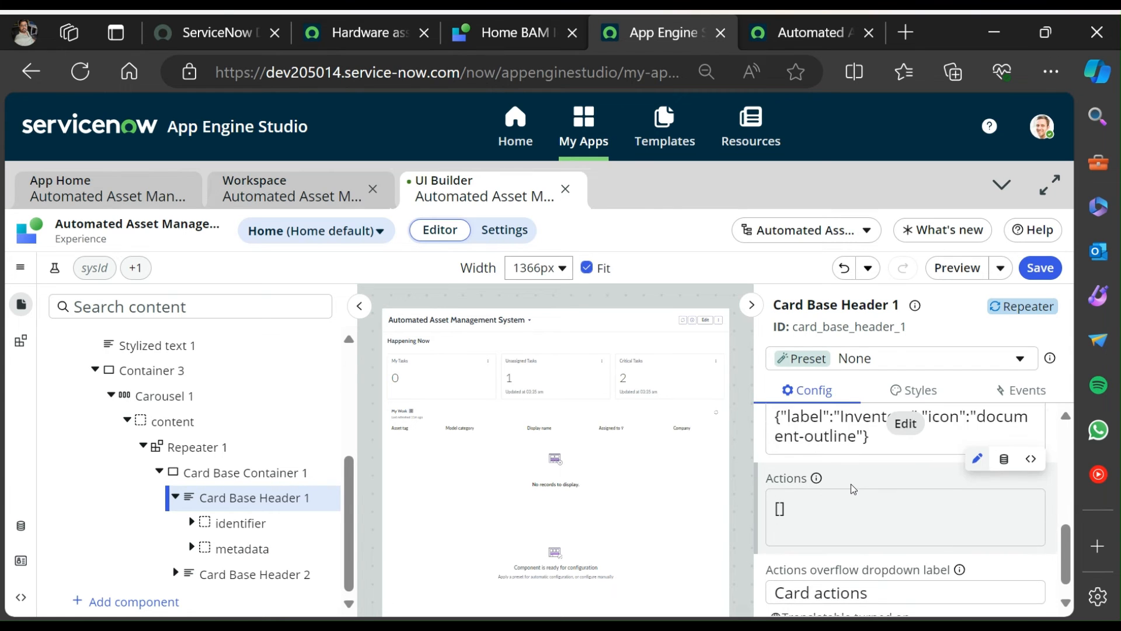
scroll(850, 483, "down", 1)
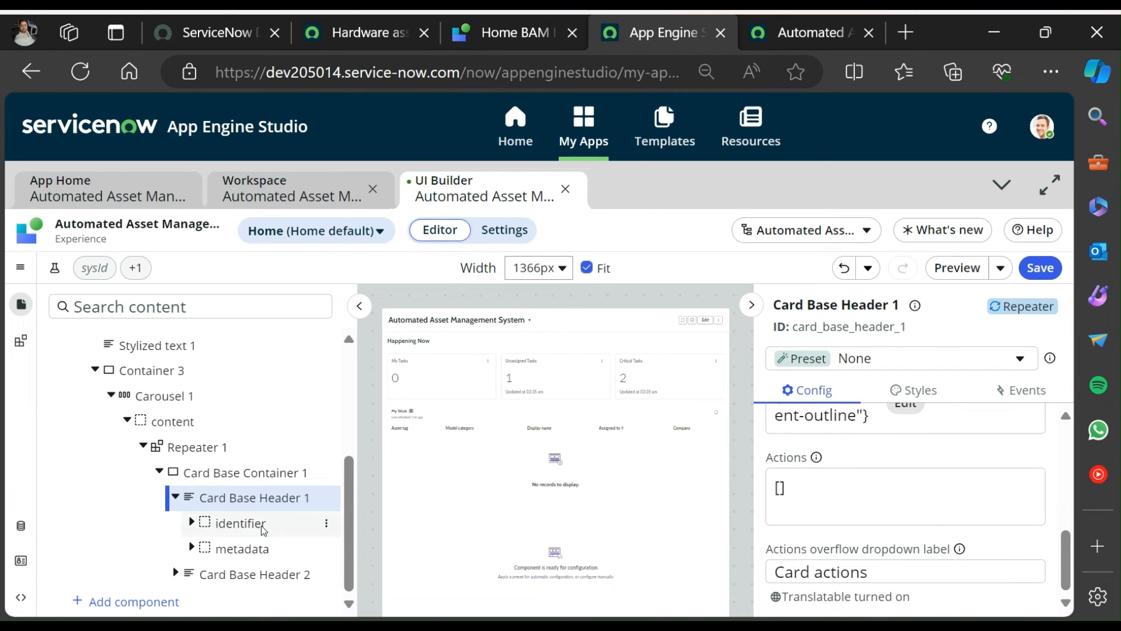
Select Card Base Header 2 under Card Base Container 1 and continue to its configuration without a preset.
left_click(239, 565)
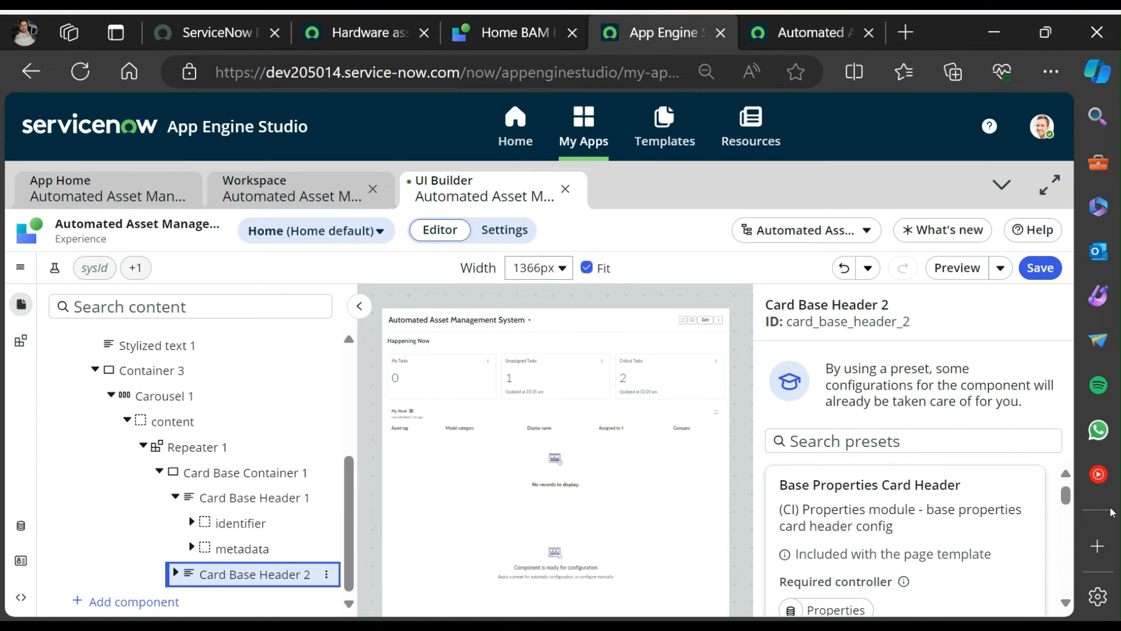
scroll(1069, 501, "down", 1)
scroll(1069, 501, "down", 2)
left_click(882, 586)
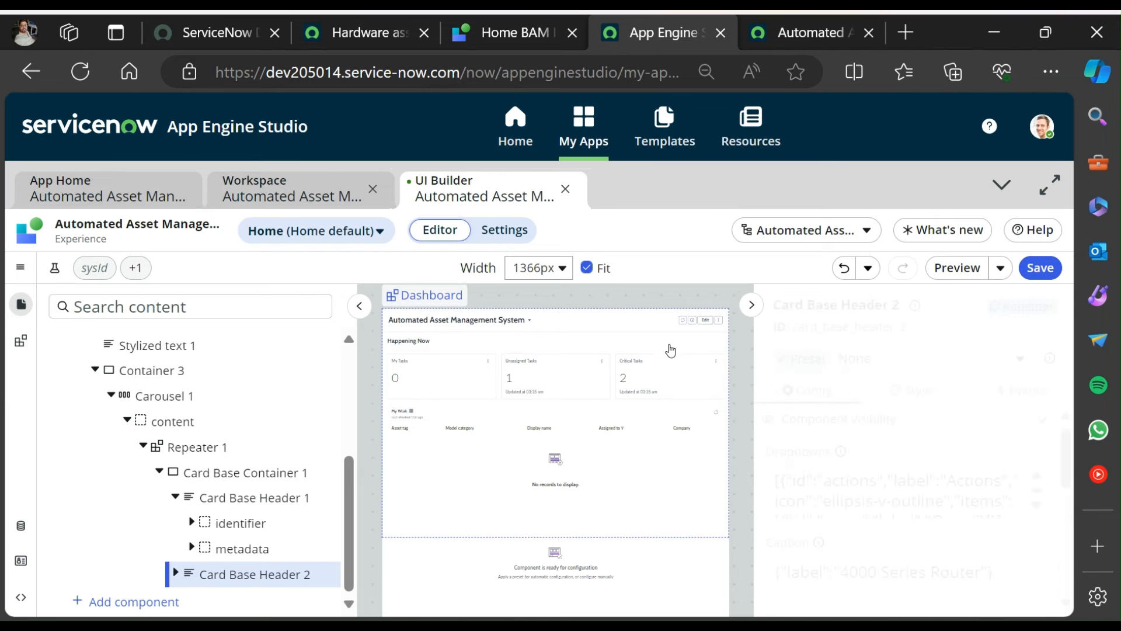
Examine the Caption, Heading and Tagline settings of the reference Card Base Header 2 on the Home BAM page.
left_click(515, 34)
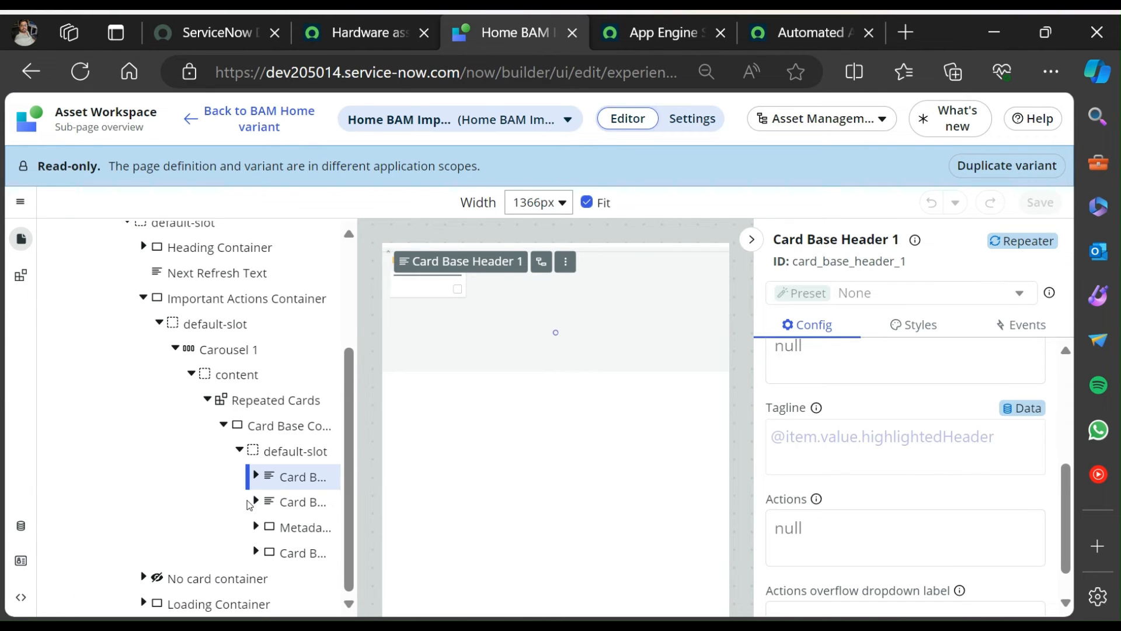
left_click(290, 502)
scroll(899, 498, "down", 3)
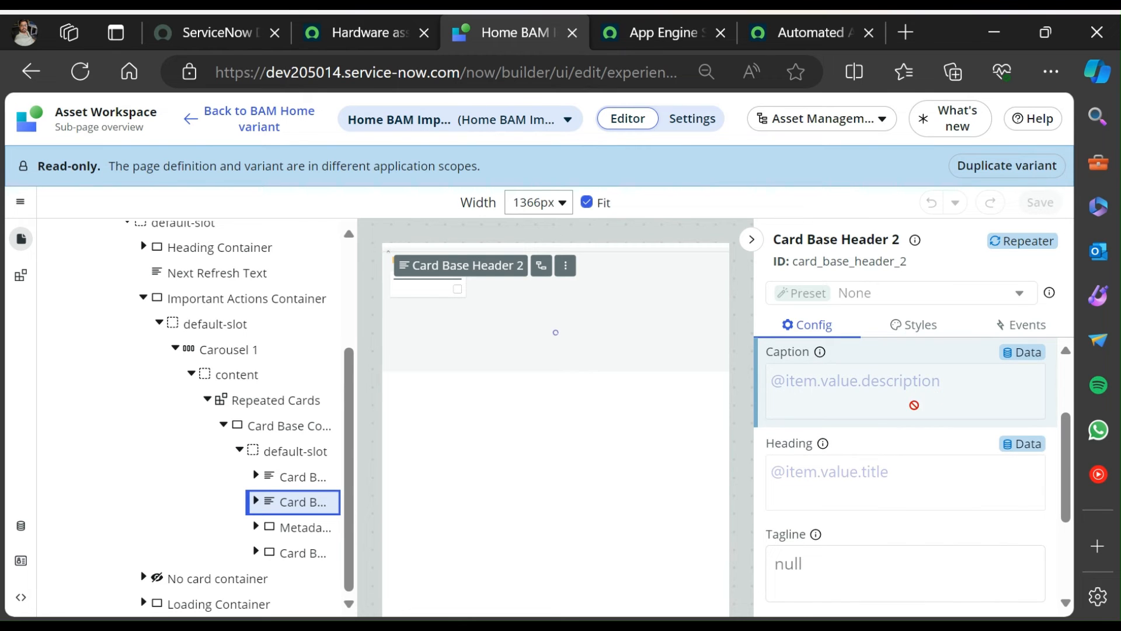
Copy the card title "Fill in missing assignment group" from the Hardware asset overview page and return to App Engine Studio.
scroll(893, 511, "up", 1)
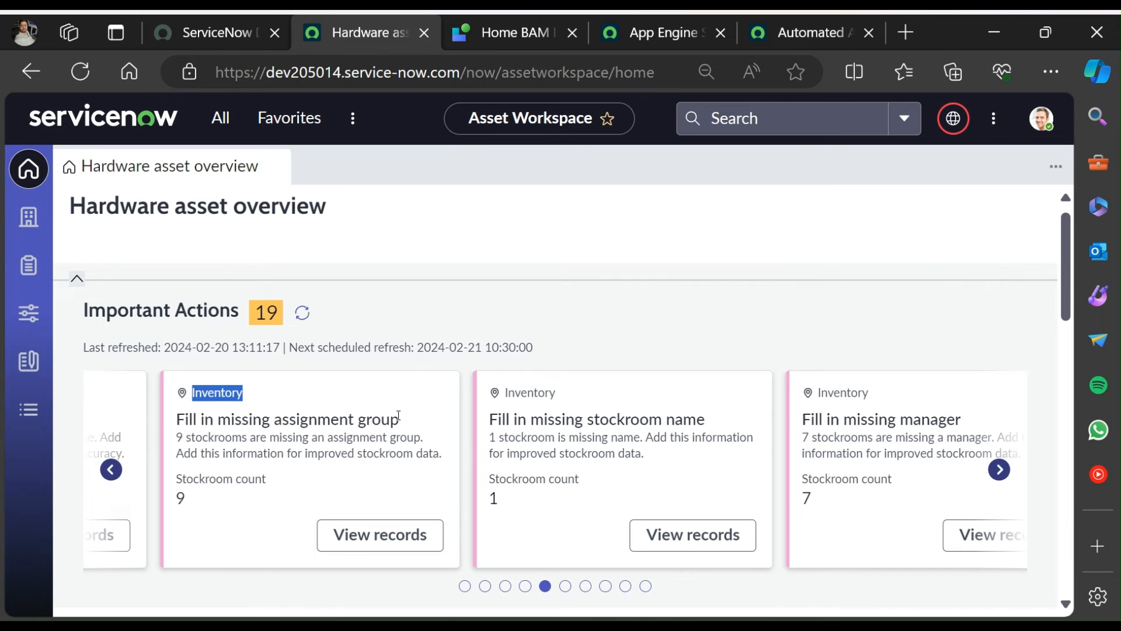
left_click_drag(398, 415, 171, 412)
key("ctrl+c")
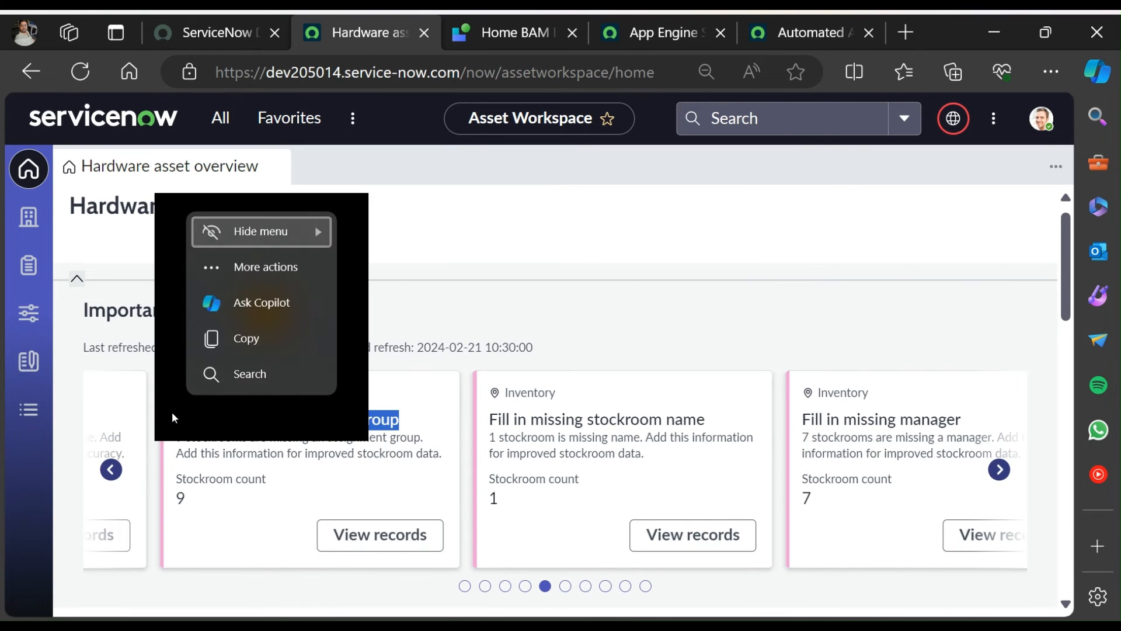
left_click(645, 35)
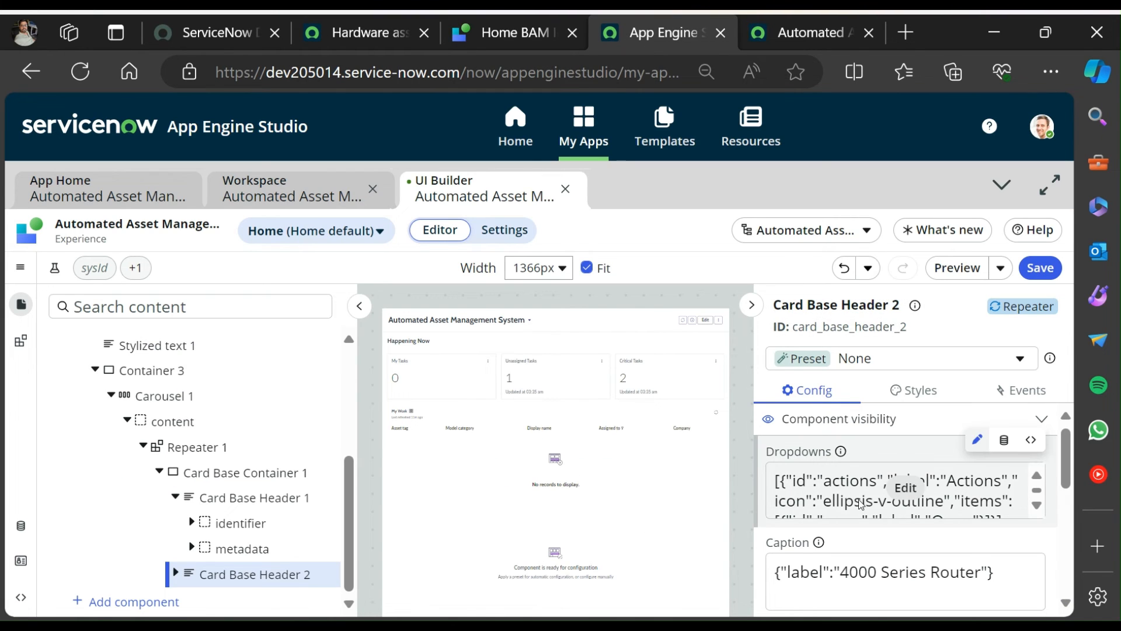
Set the Heading label of Card Base Header 2 to "Fill in missing assignment group" and apply it.
scroll(888, 495, "down", 3)
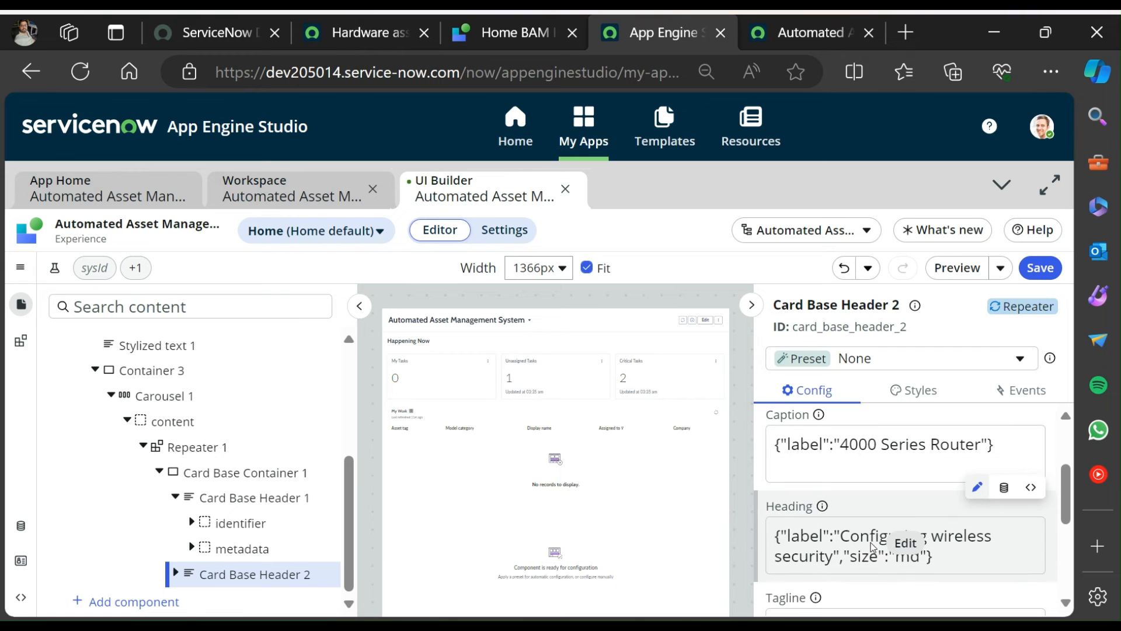
left_click(876, 546)
left_click(713, 324)
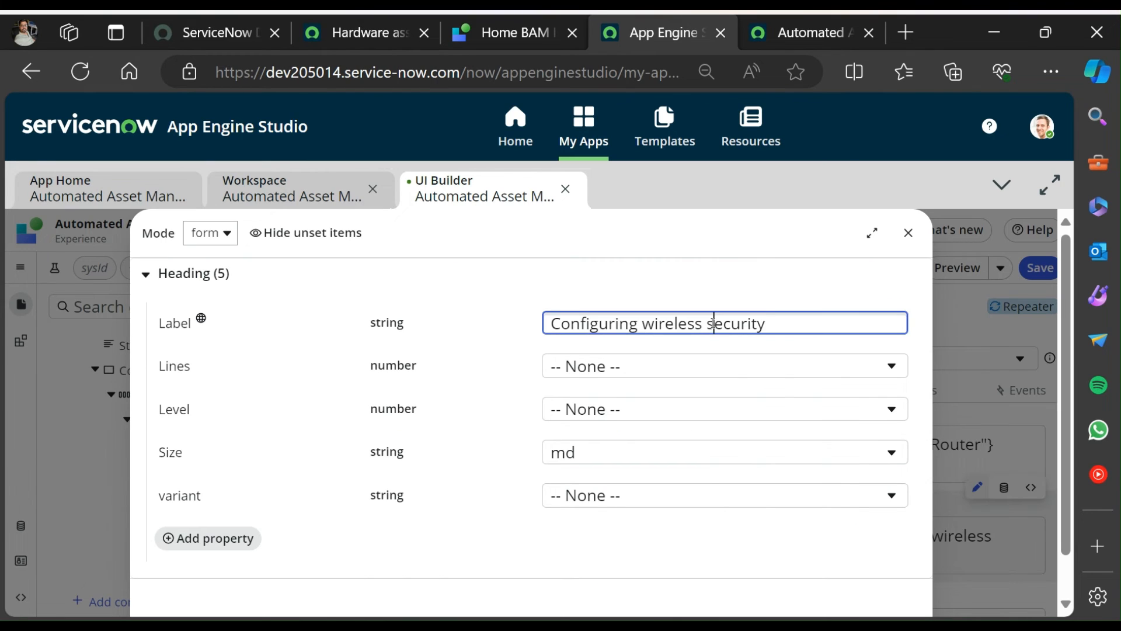
key("ctrl+a")
key("ctrl+v")
scroll(783, 397, "down", 1)
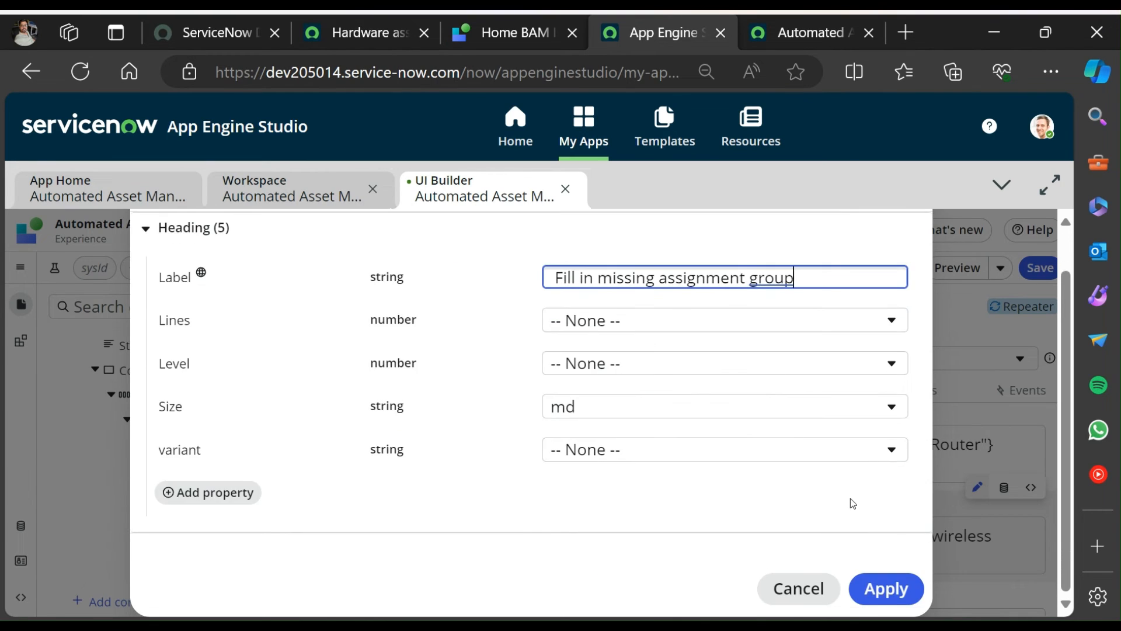
left_click(883, 588)
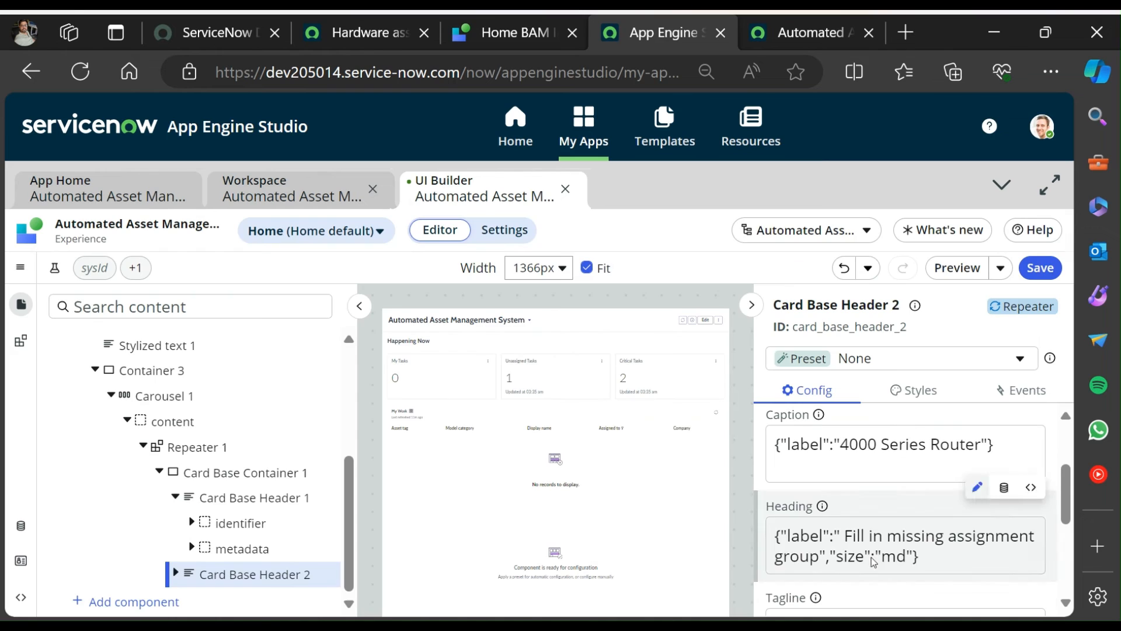
Copy the missing assignment group card's description from Hardware asset overview, check the reference Caption binding and return to App Engine Studio.
left_click(509, 32)
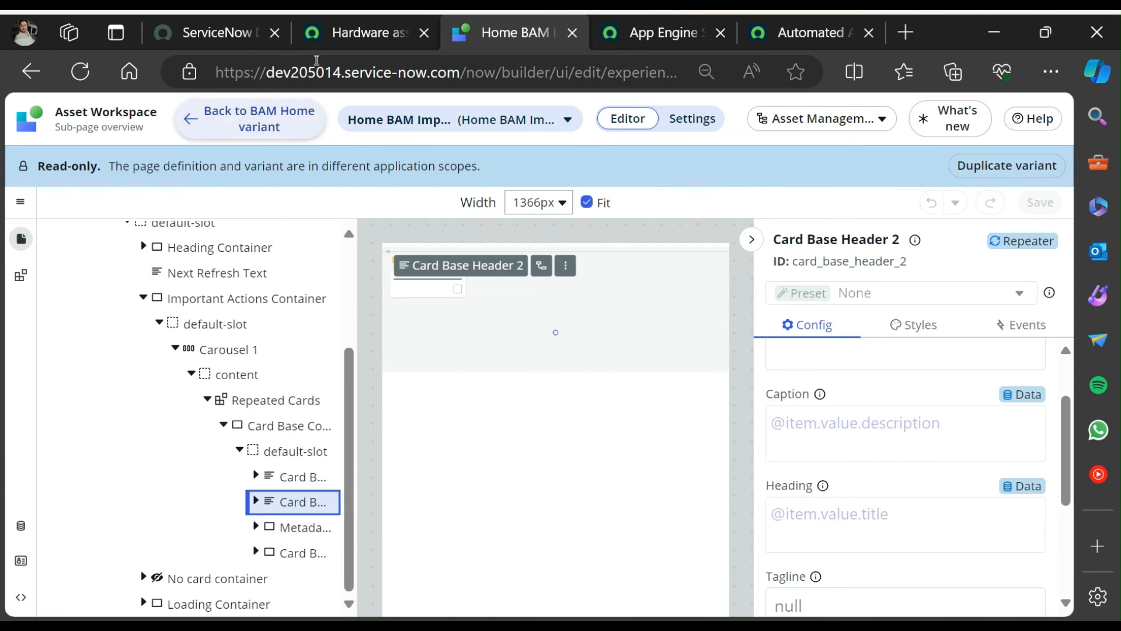
left_click(341, 30)
left_click_drag(442, 454, 181, 426)
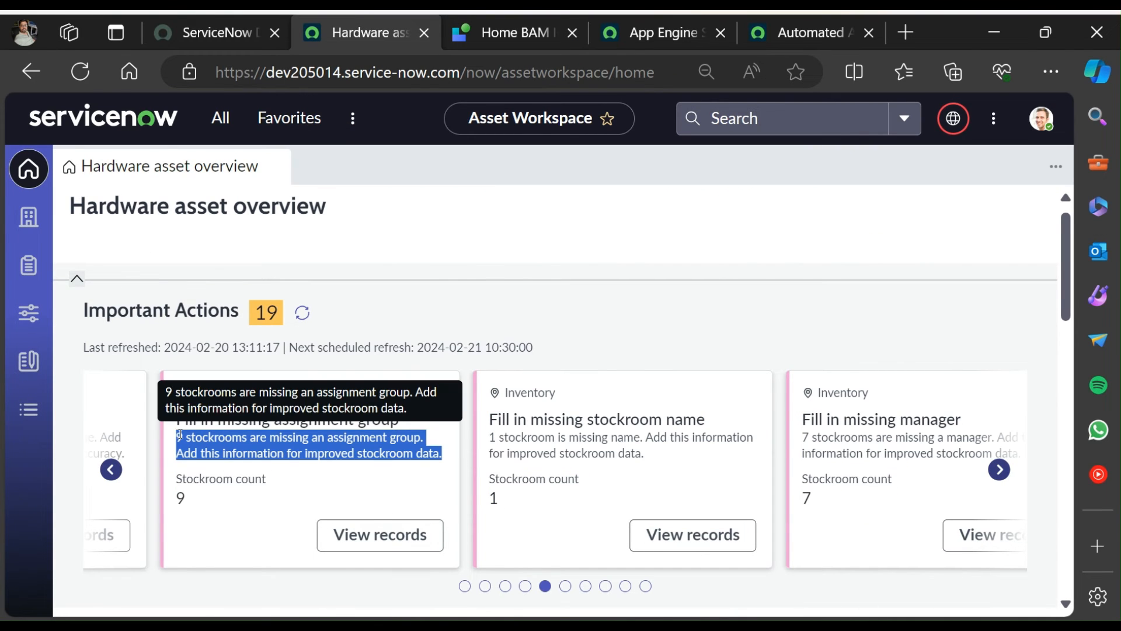
left_click(488, 31)
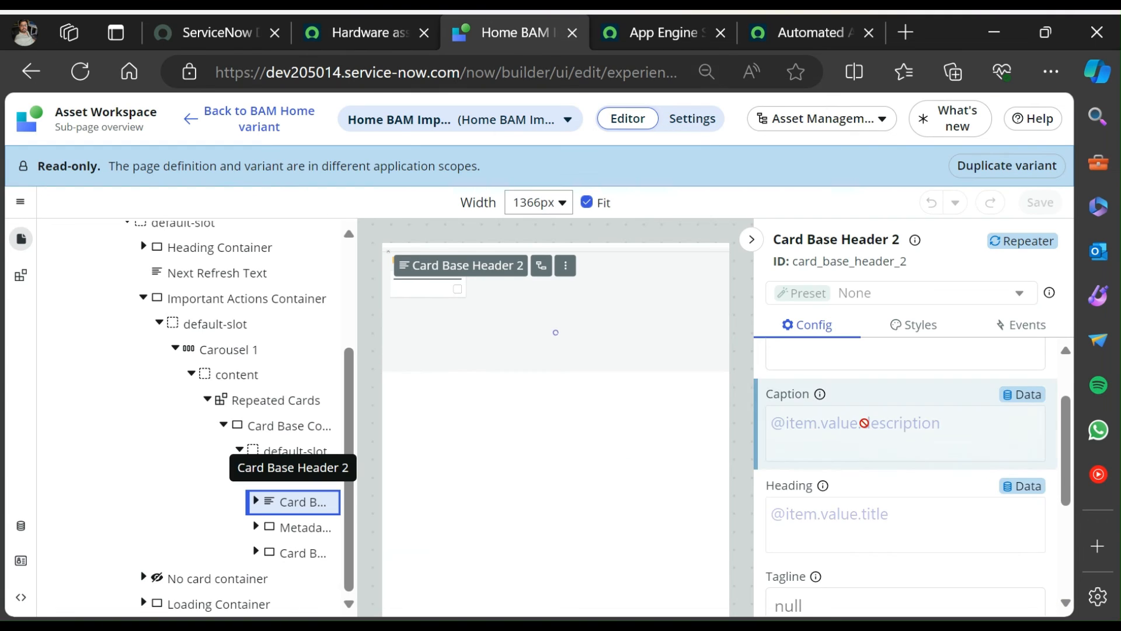
left_click(657, 32)
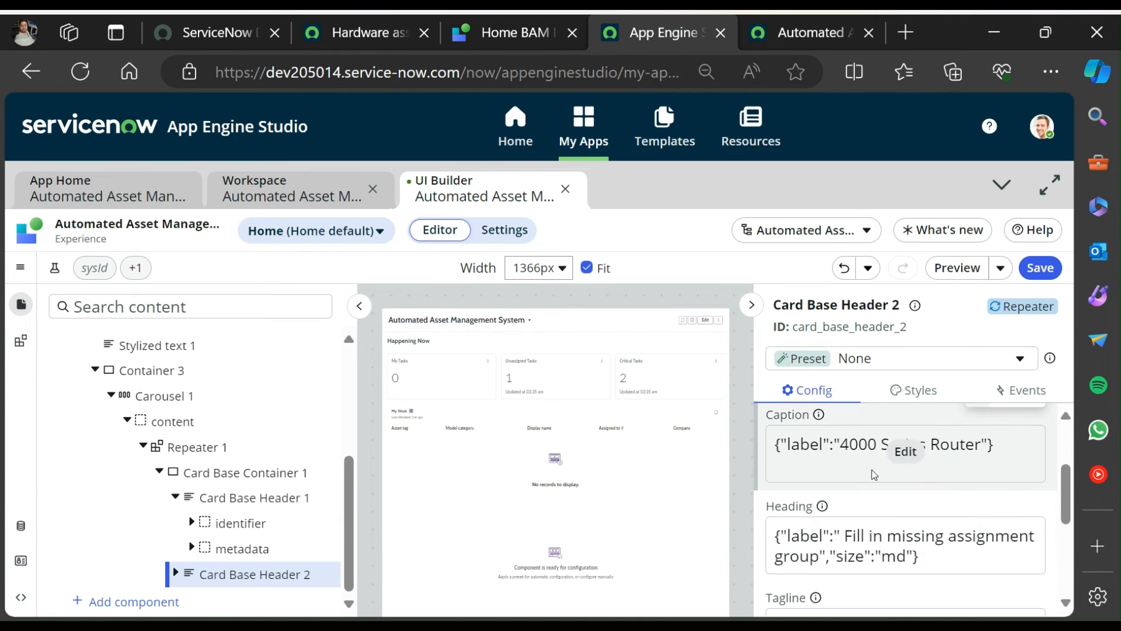
Set the Caption label to "9 stockrooms are missing an assignment group. Add this information for improved stockroom data." and apply it.
left_click(896, 452)
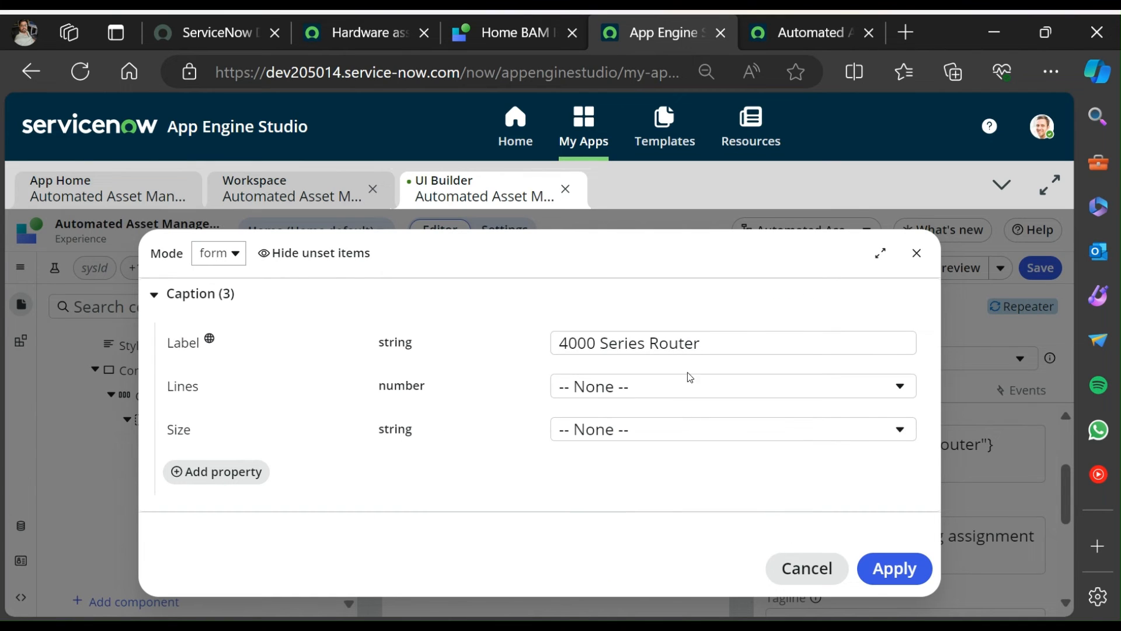
left_click_drag(708, 343, 552, 349)
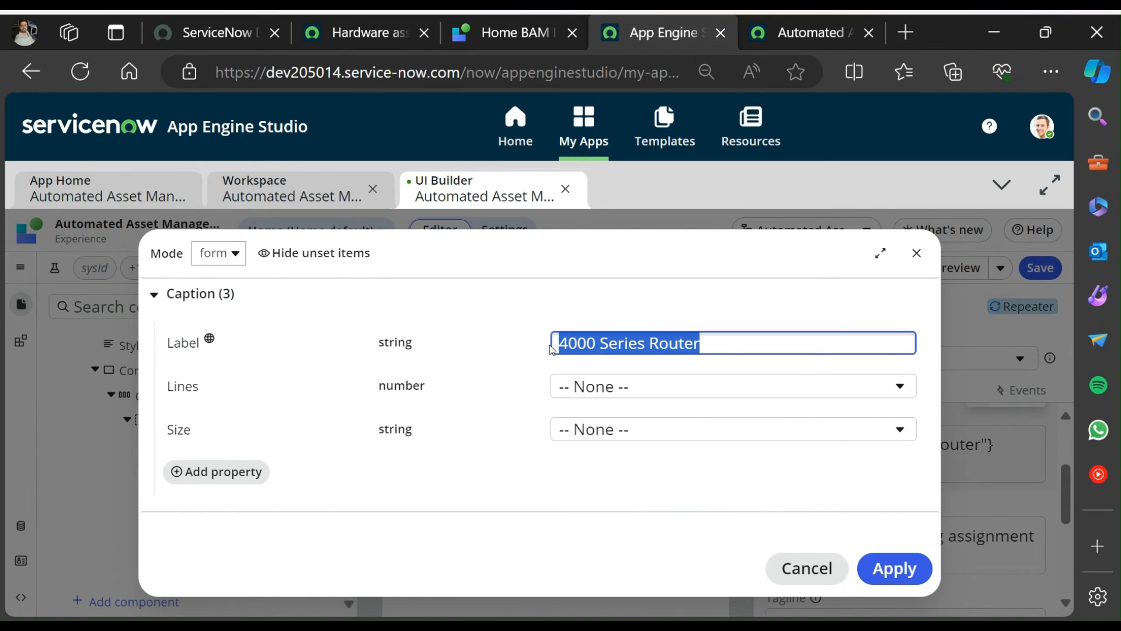
key("ctrl+v")
left_click(905, 572)
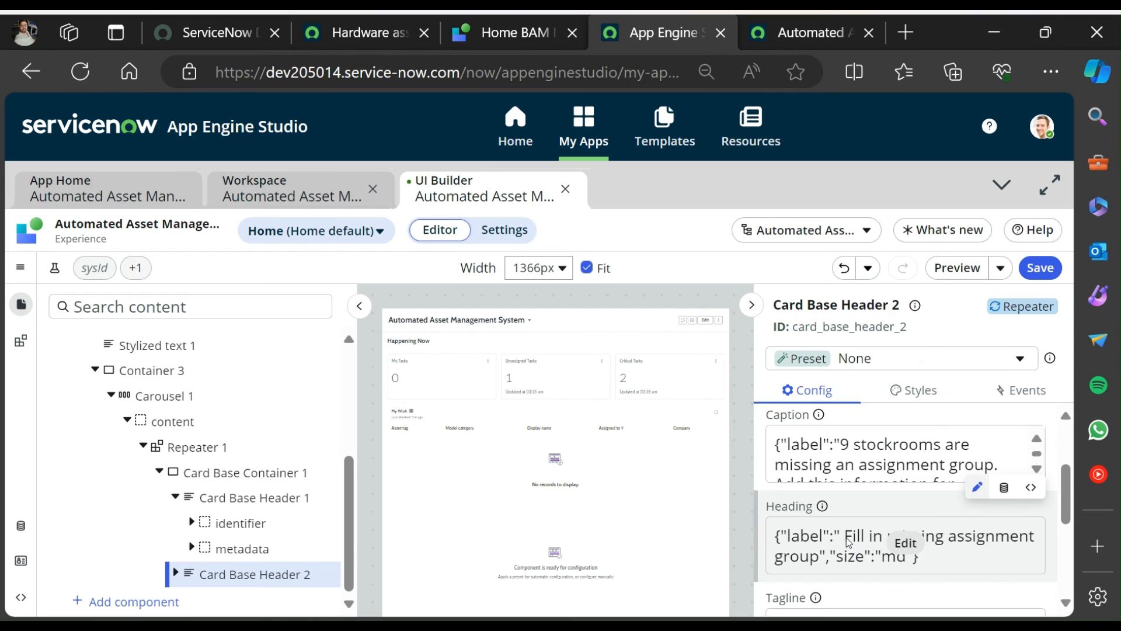
Compare the reference Metadata Container on the Home BAM page with the cards on the Hardware asset overview page.
scroll(853, 476, "down", 2)
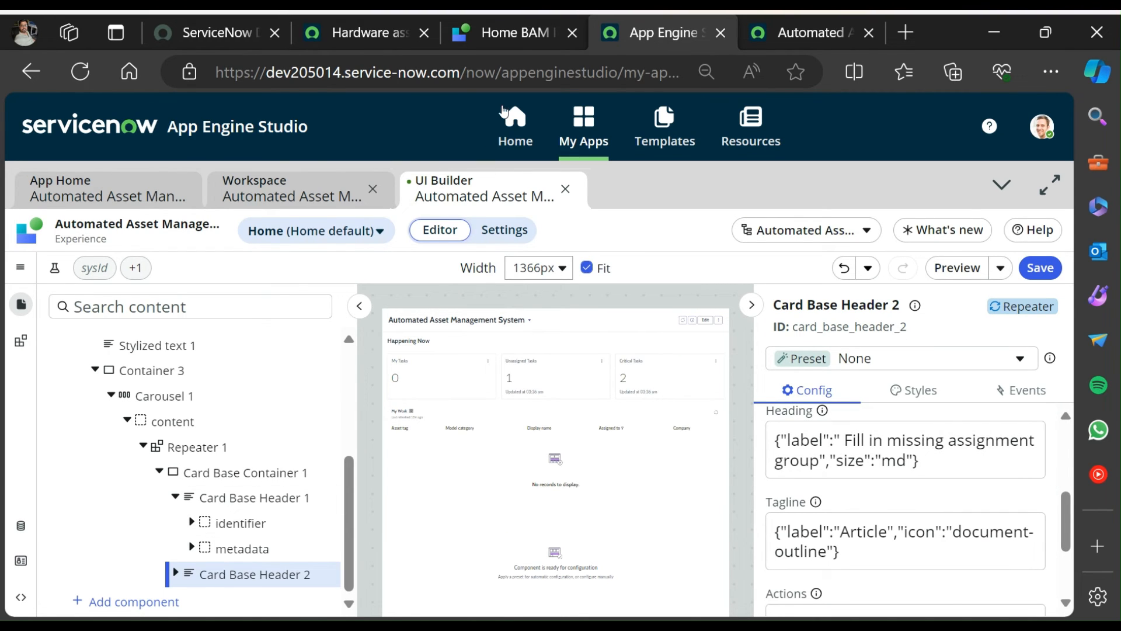
left_click(515, 34)
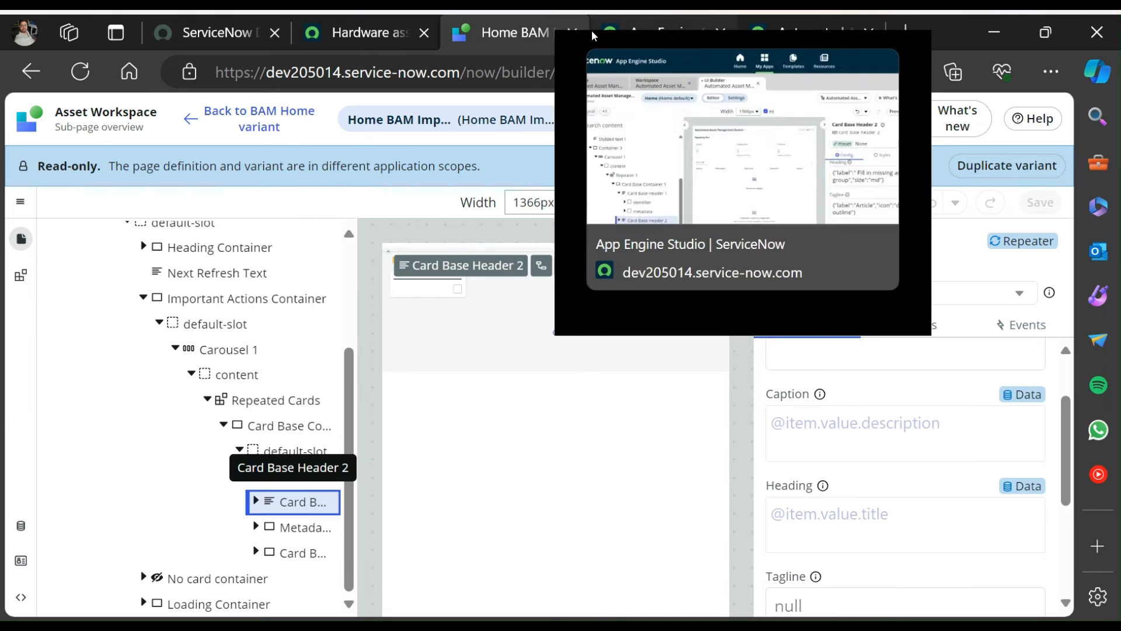
left_click(301, 527)
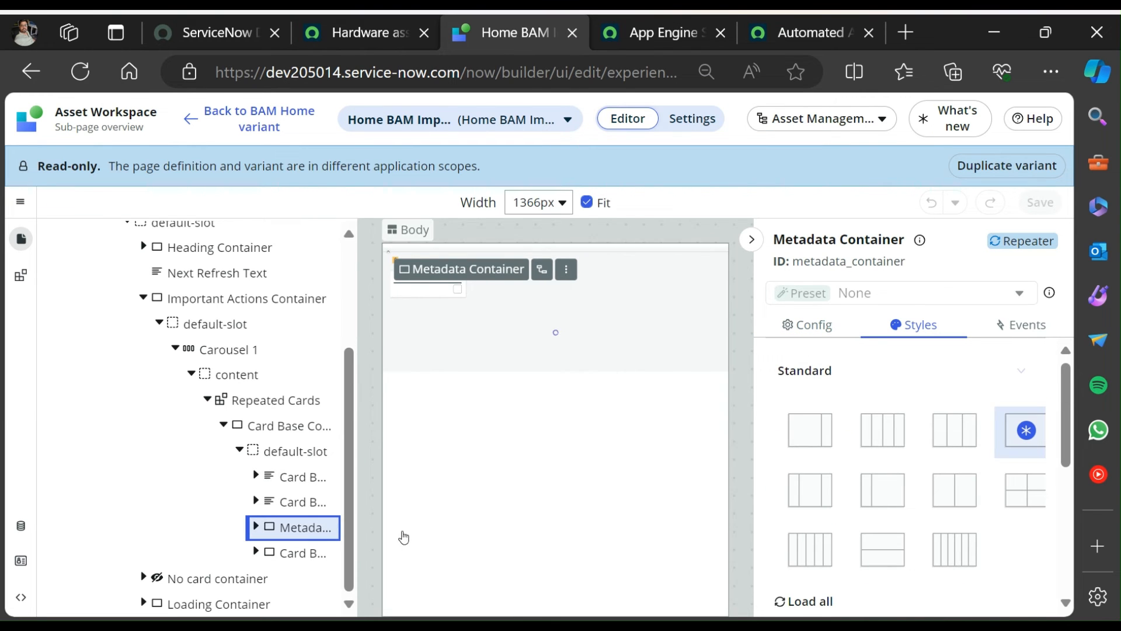
left_click(360, 34)
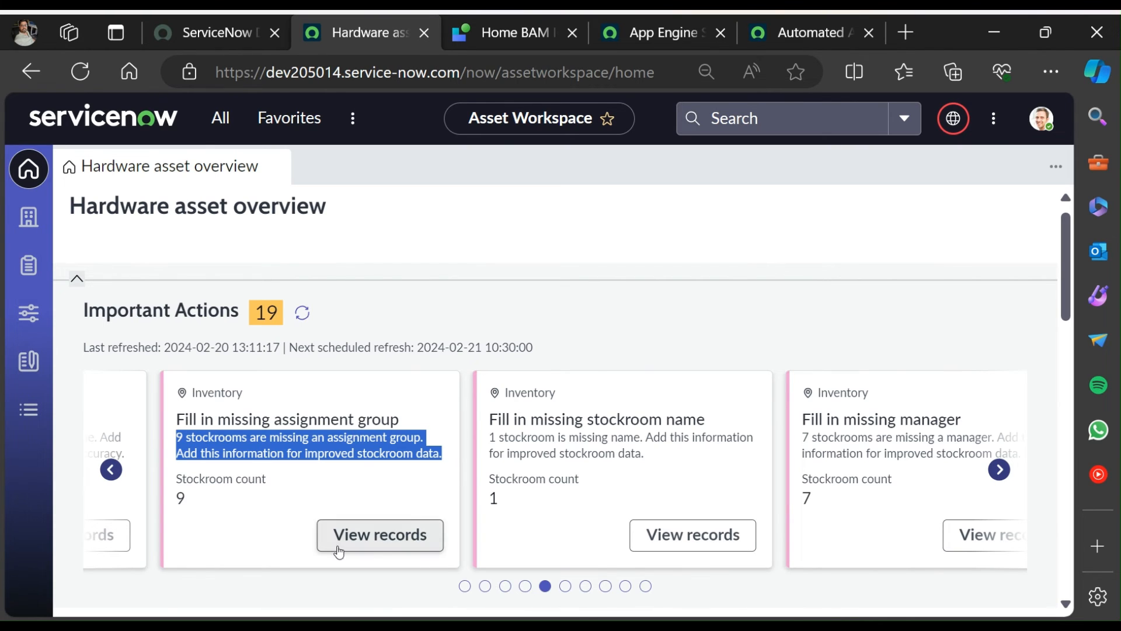
left_click(499, 38)
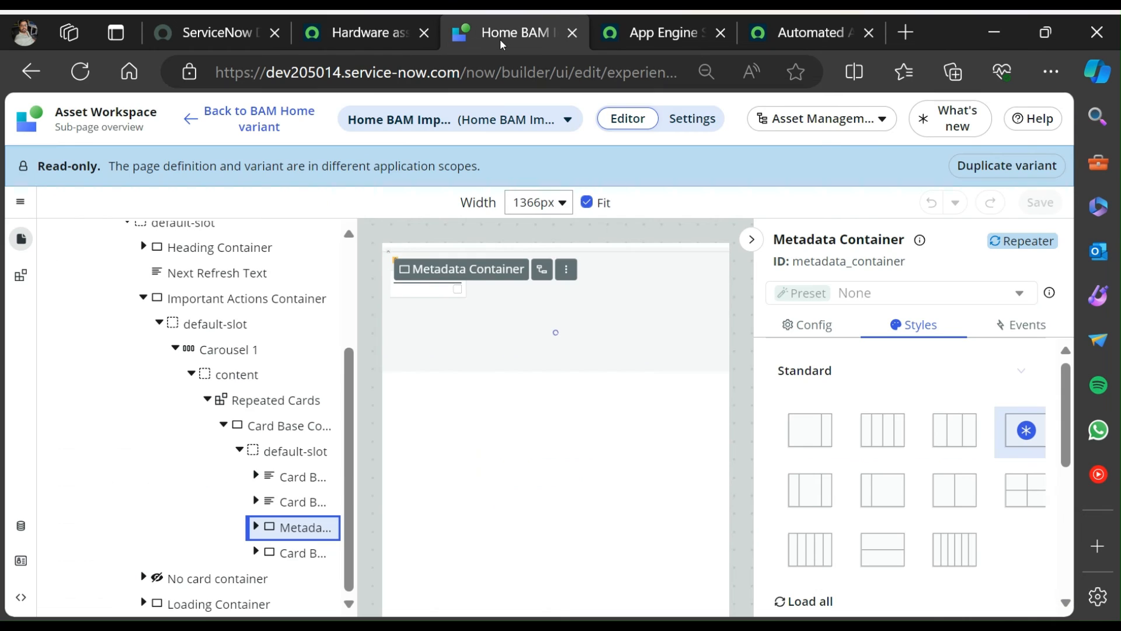
Examine the reference Card Buttons Container and its nested button on the Home BAM page, comparing it with the App Engine Studio component tree.
left_click(289, 557)
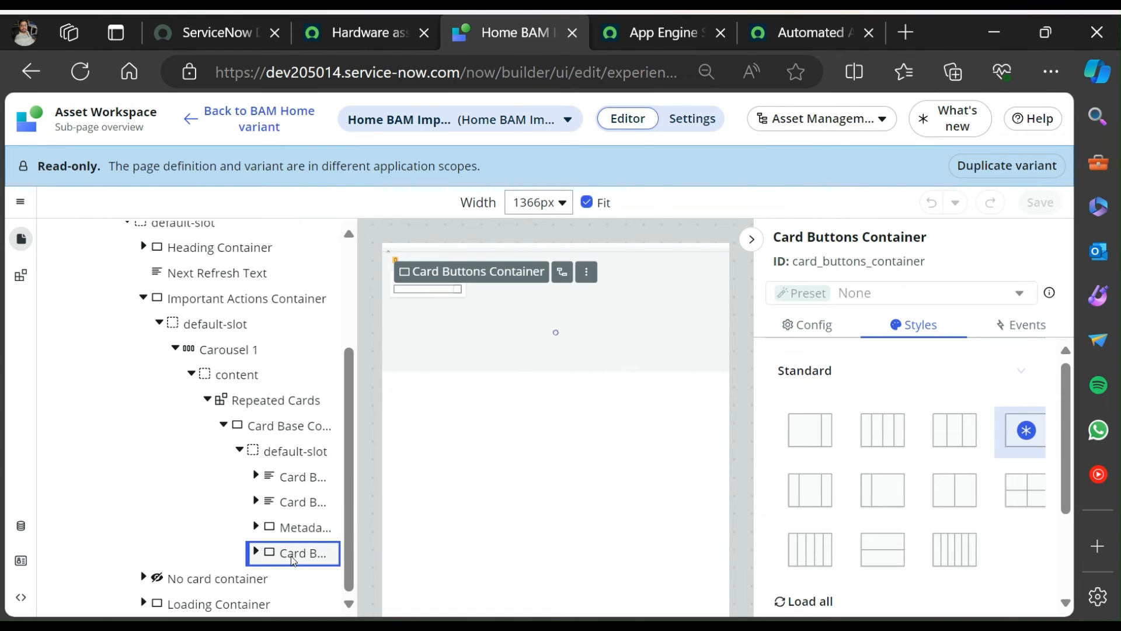
left_click(256, 552)
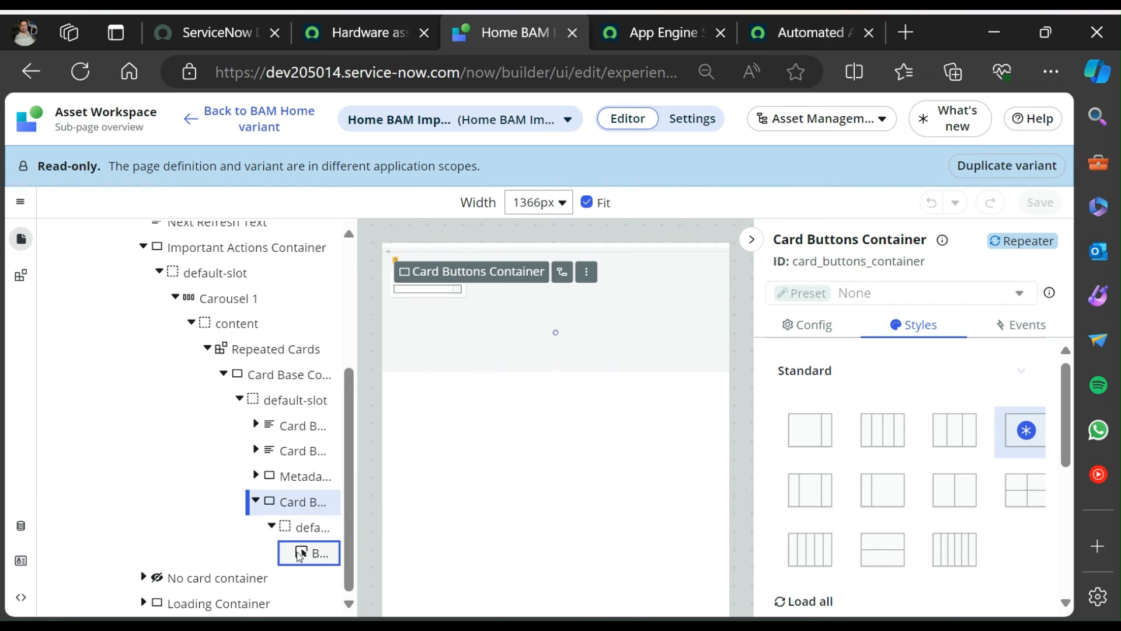
left_click(299, 553)
left_click(289, 501)
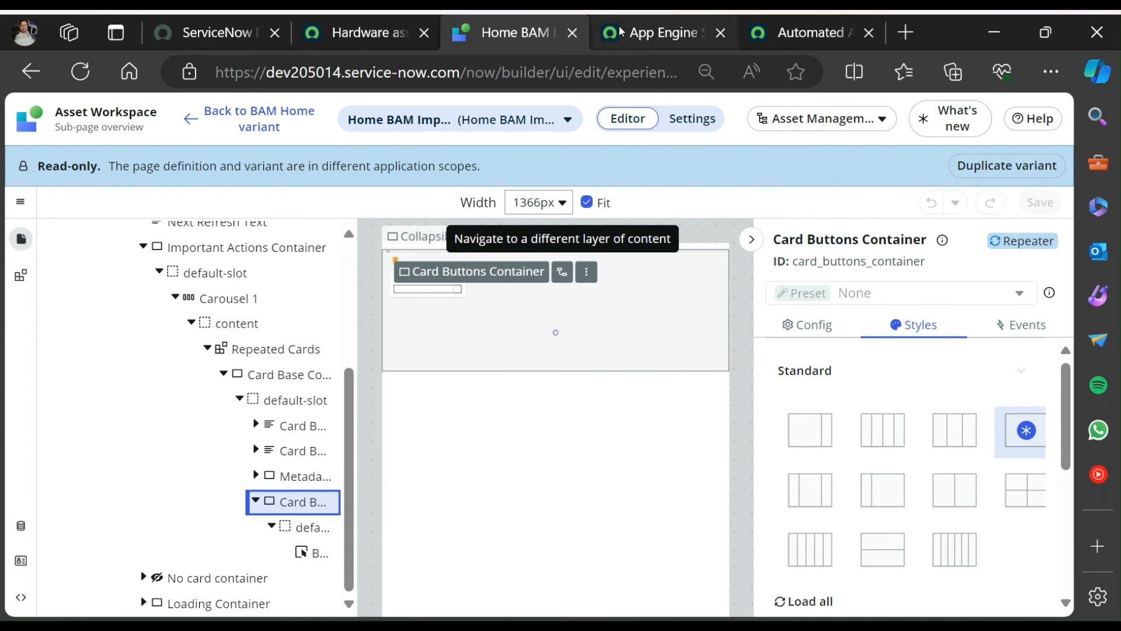
left_click(623, 32)
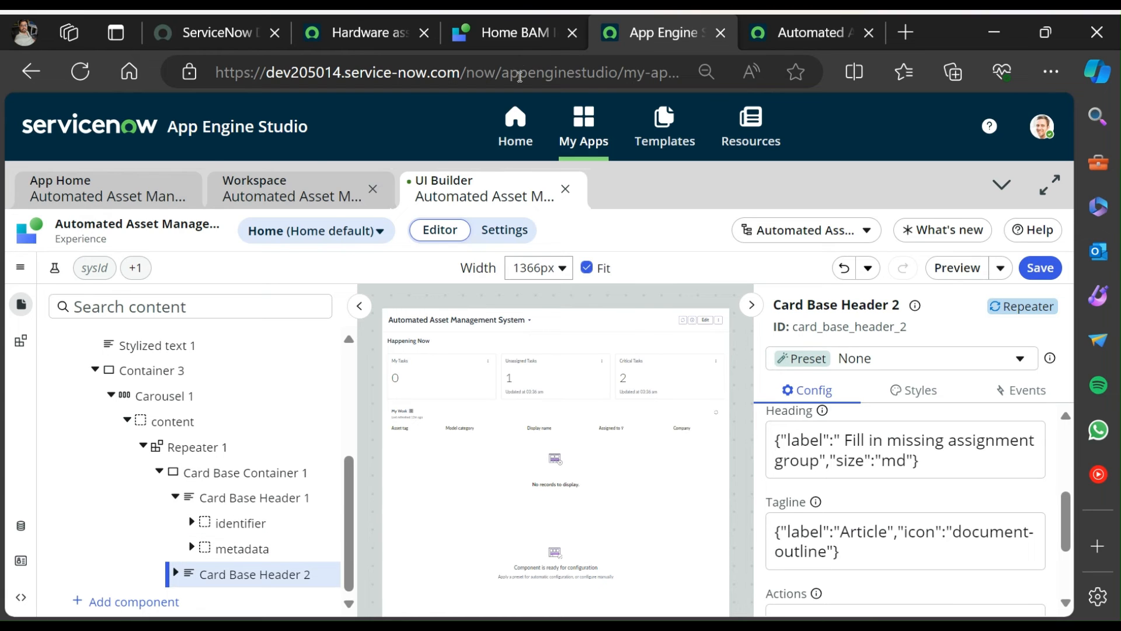
left_click(499, 32)
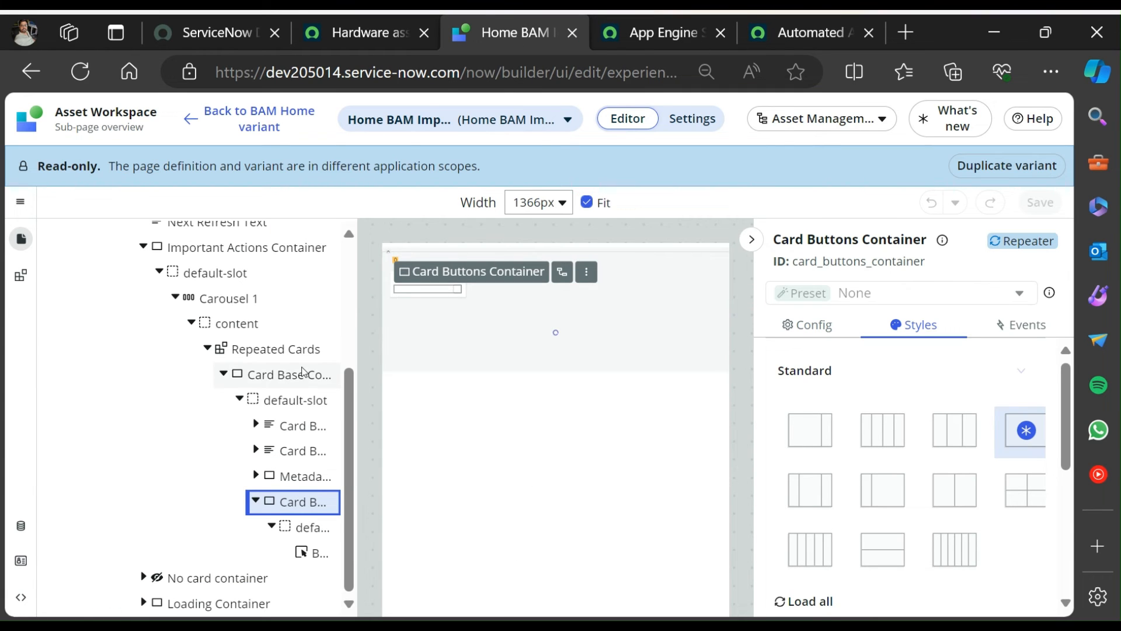
left_click(626, 33)
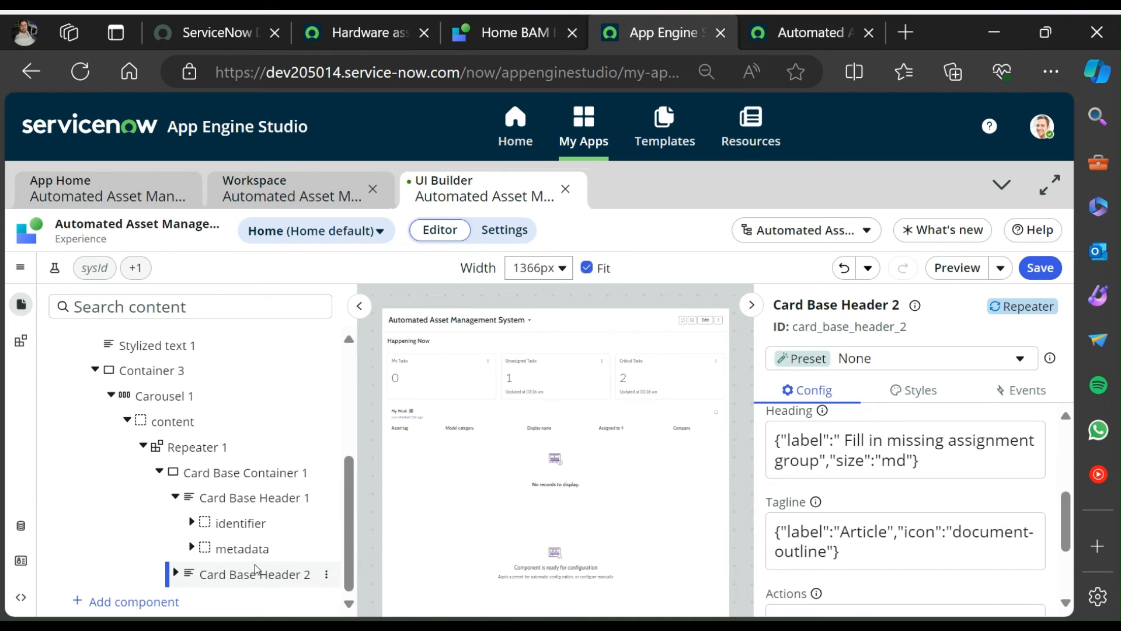
Add a Card Base Container component after Card Base Header 2 inside Card Base Container 1, searching for "card".
left_click(305, 580)
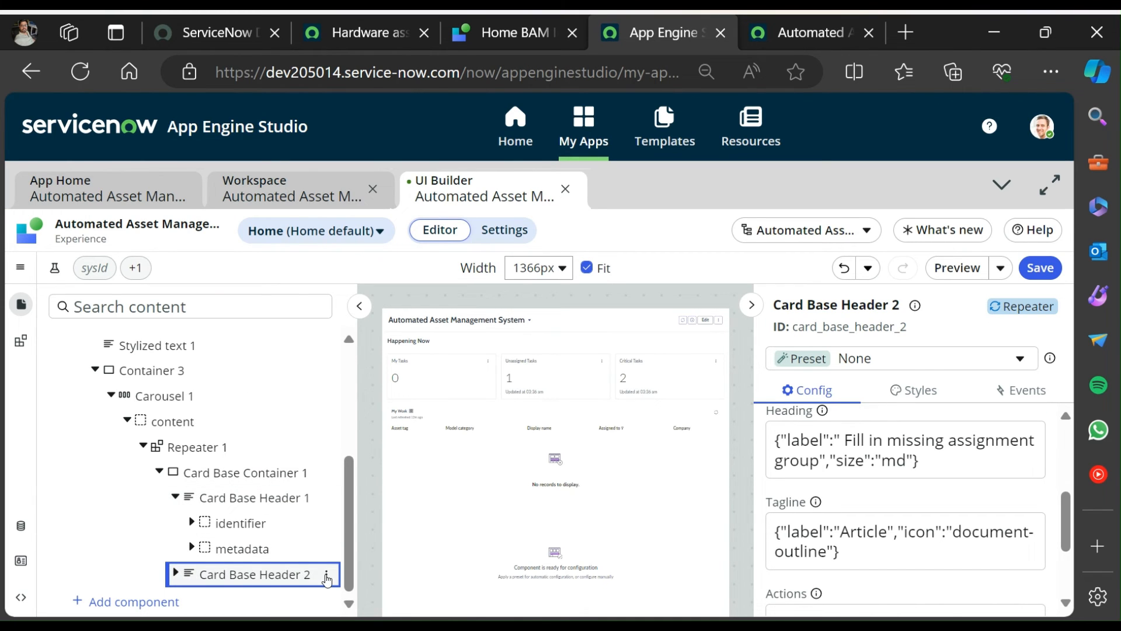
key("Up")
key("Up")
key("Up")
key("Left")
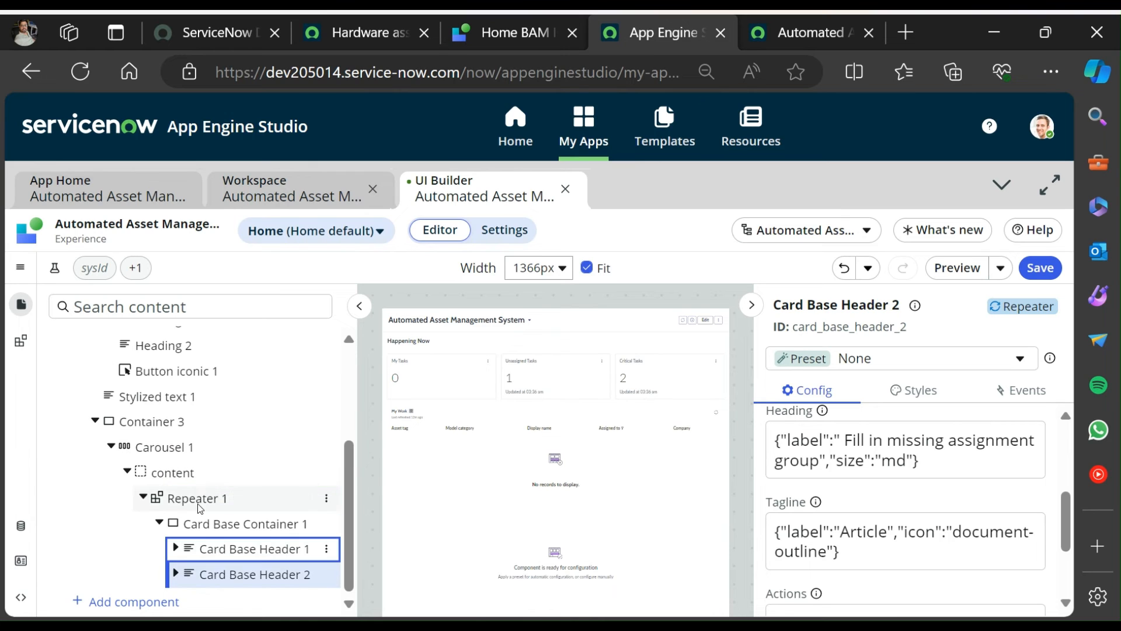
left_click(325, 575)
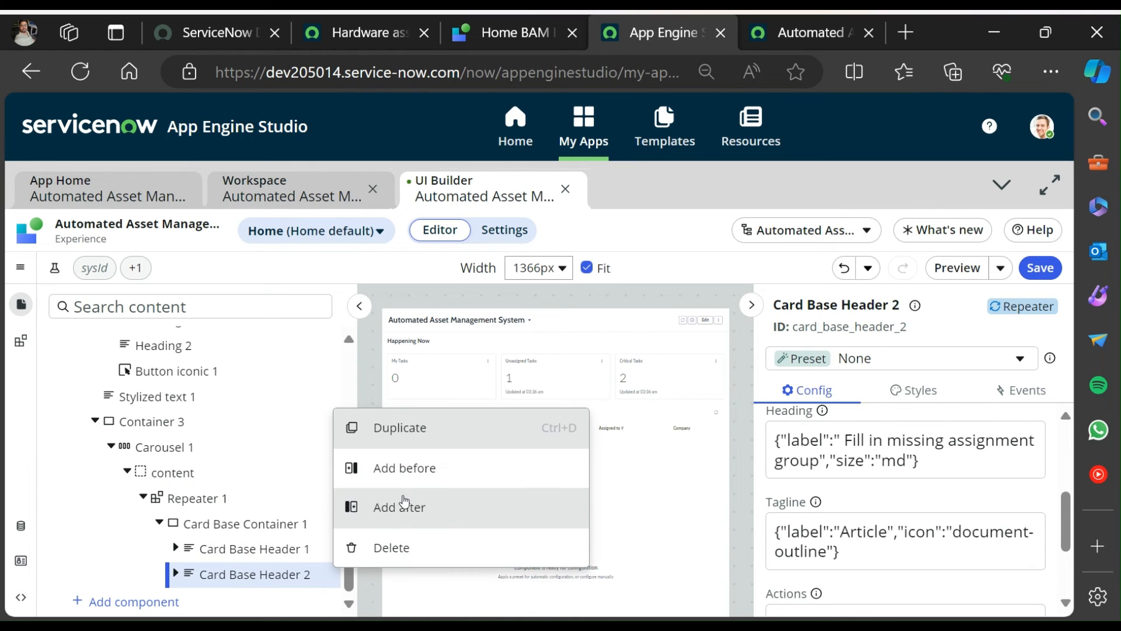
left_click(412, 507)
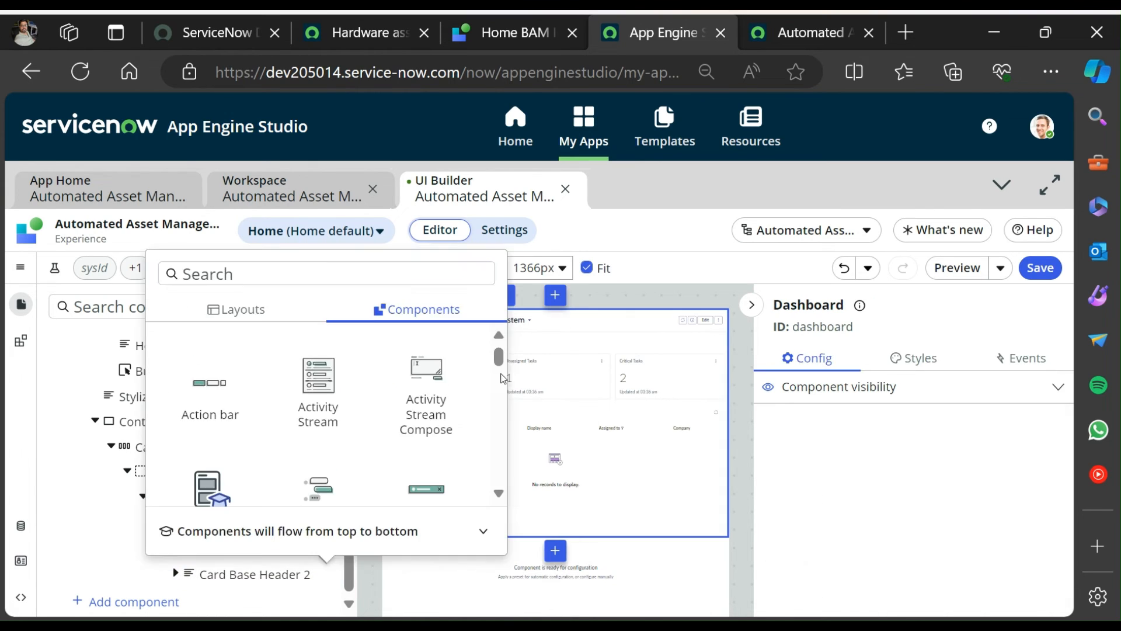
type("cad")
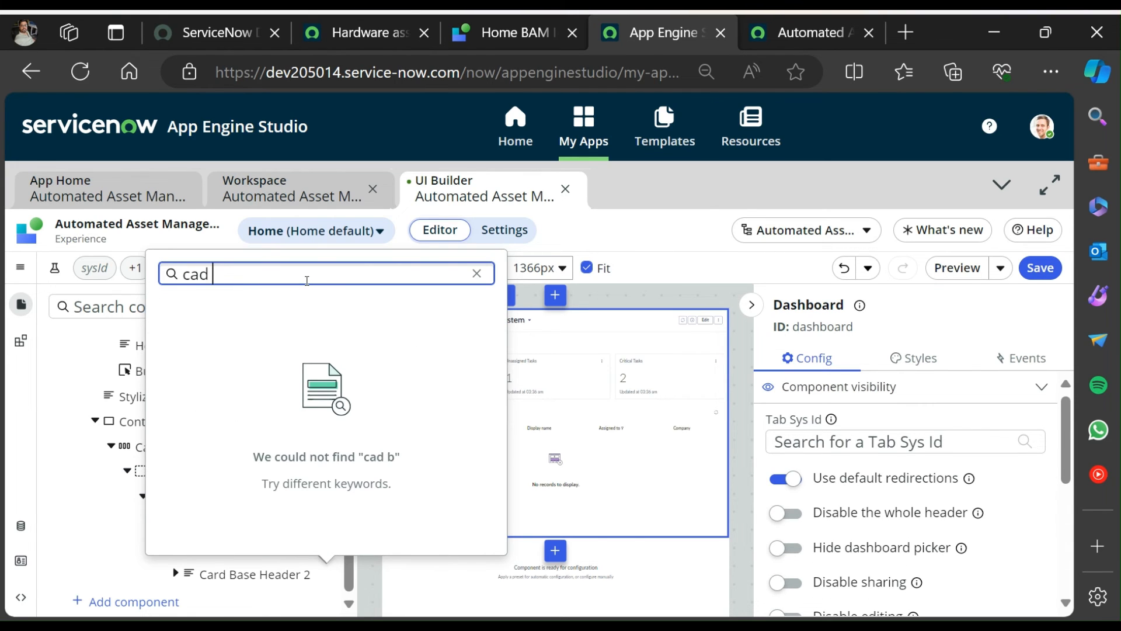
key("BackSpace")
key("BackSpace")
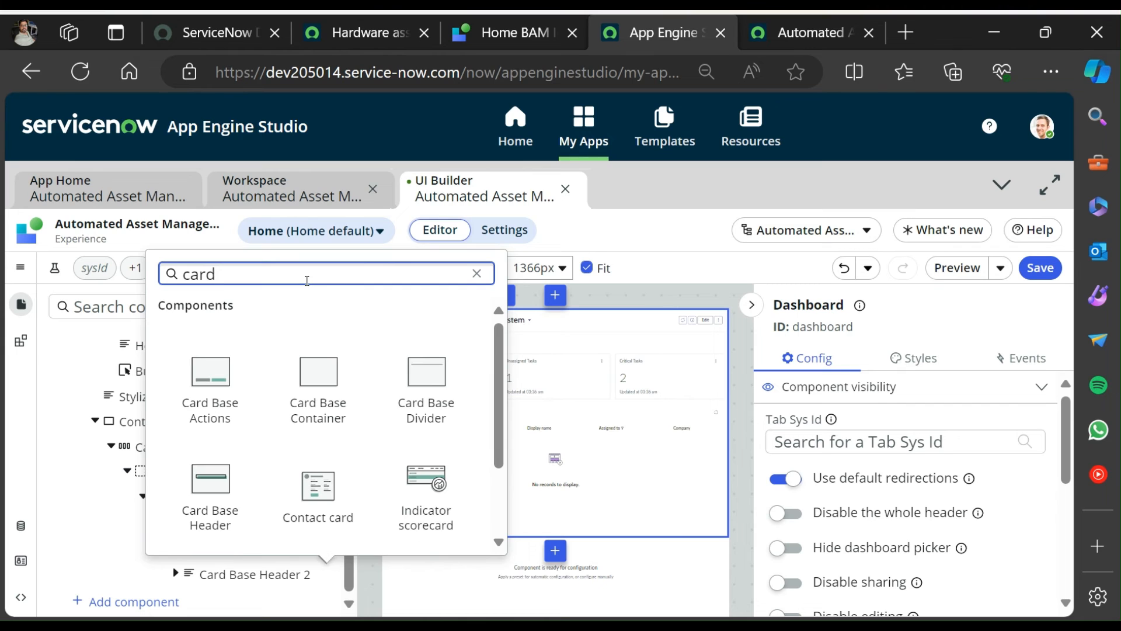
left_click(323, 395)
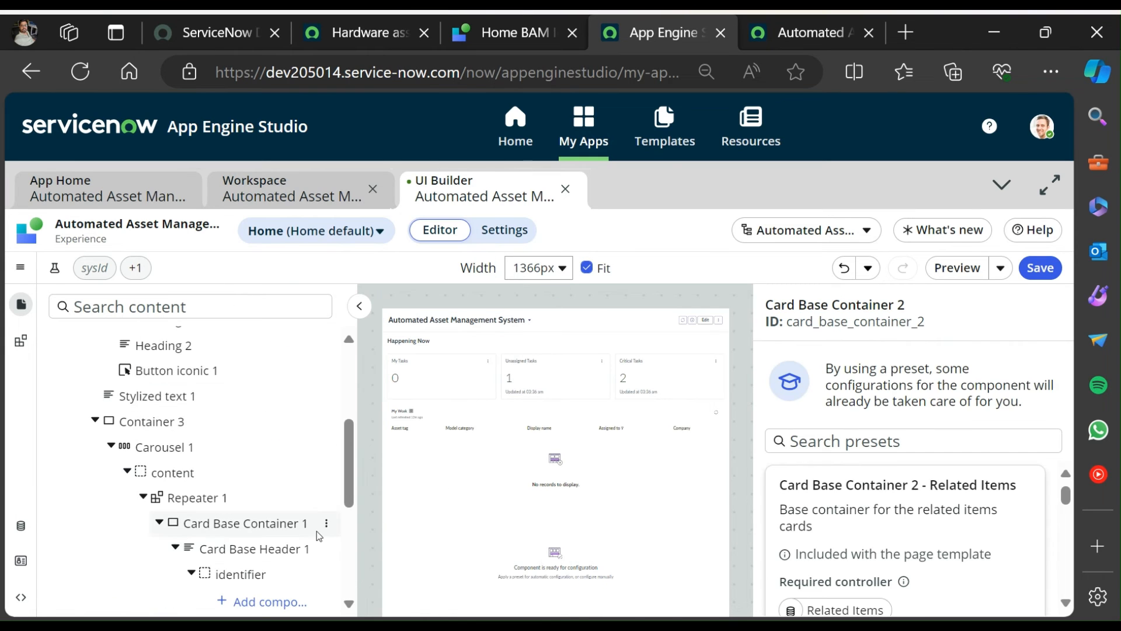
Add a Button component inside the new Card Base Container 2.
scroll(292, 553, "down", 5)
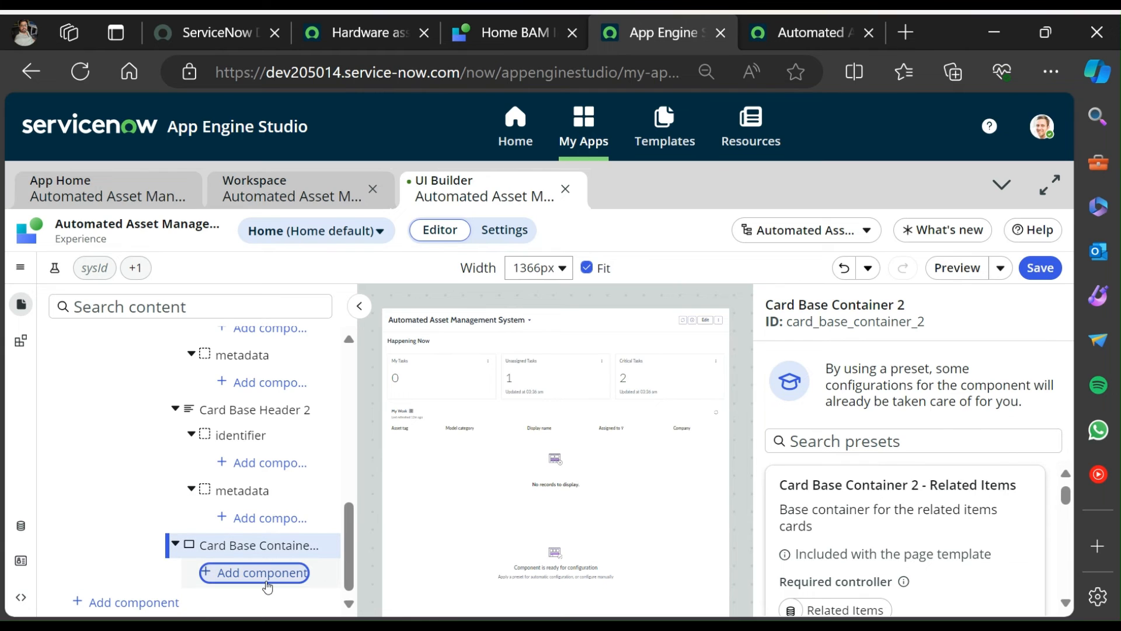
left_click(265, 577)
type("butt")
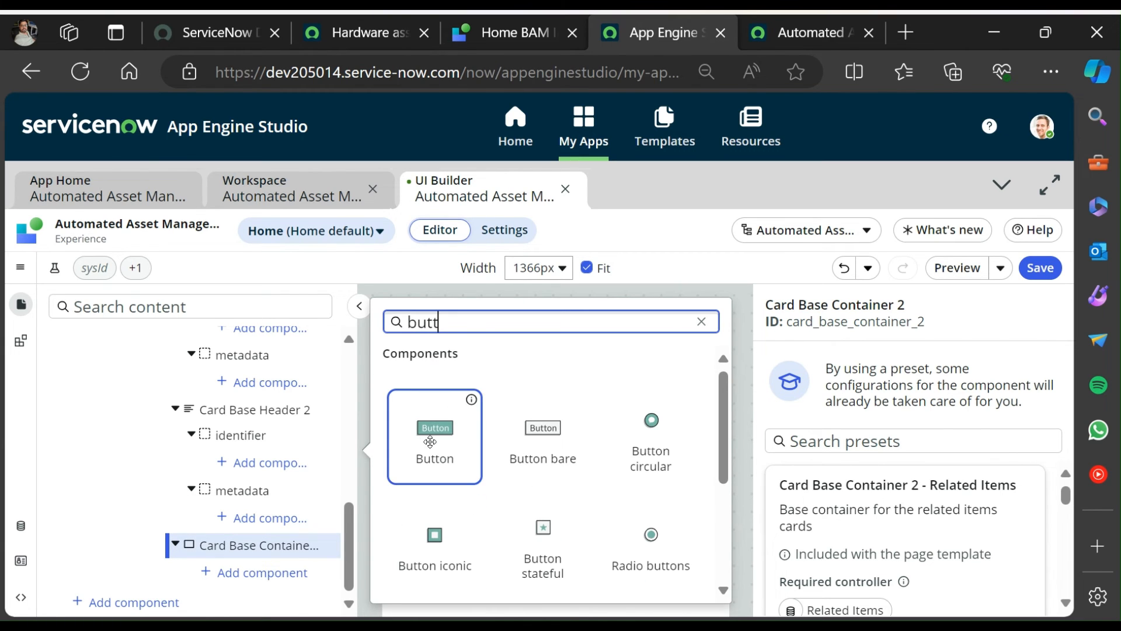
left_click(432, 441)
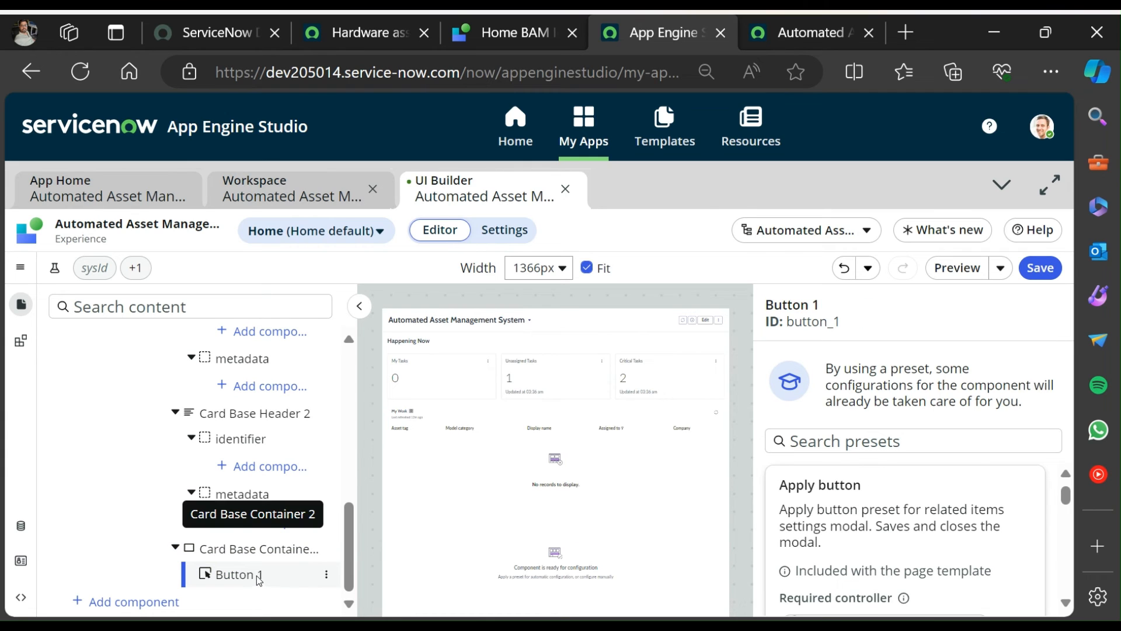
Open the documentation of the reference button on the Home BAM page, review its Button Overview & API page, and close the component details.
left_click(508, 32)
left_click(313, 557)
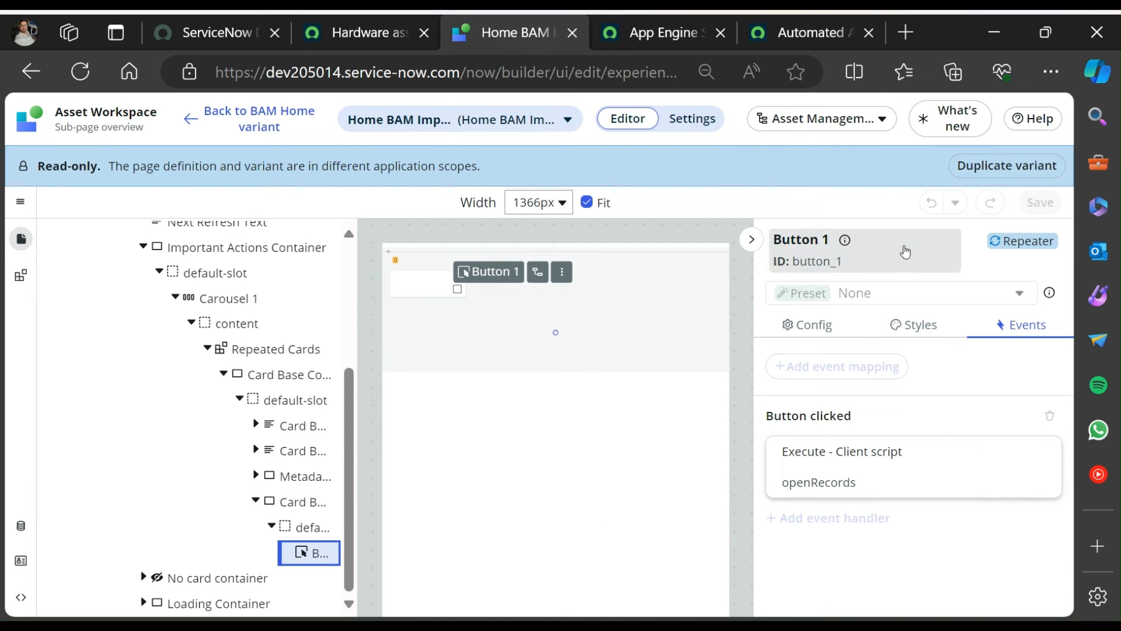
left_click(845, 239)
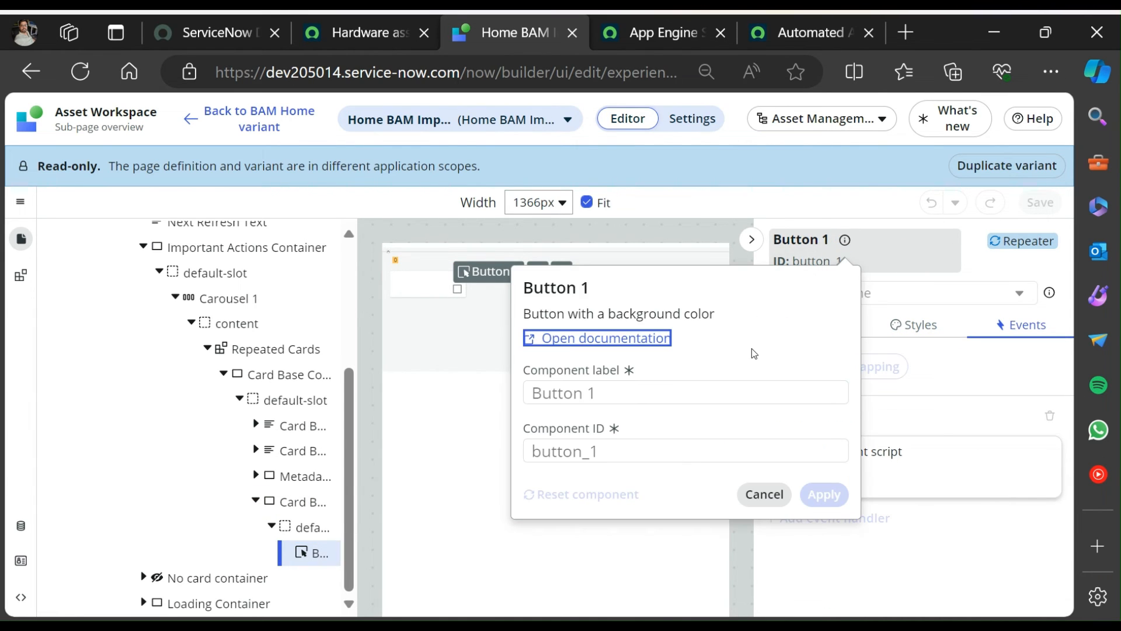
left_click(615, 349)
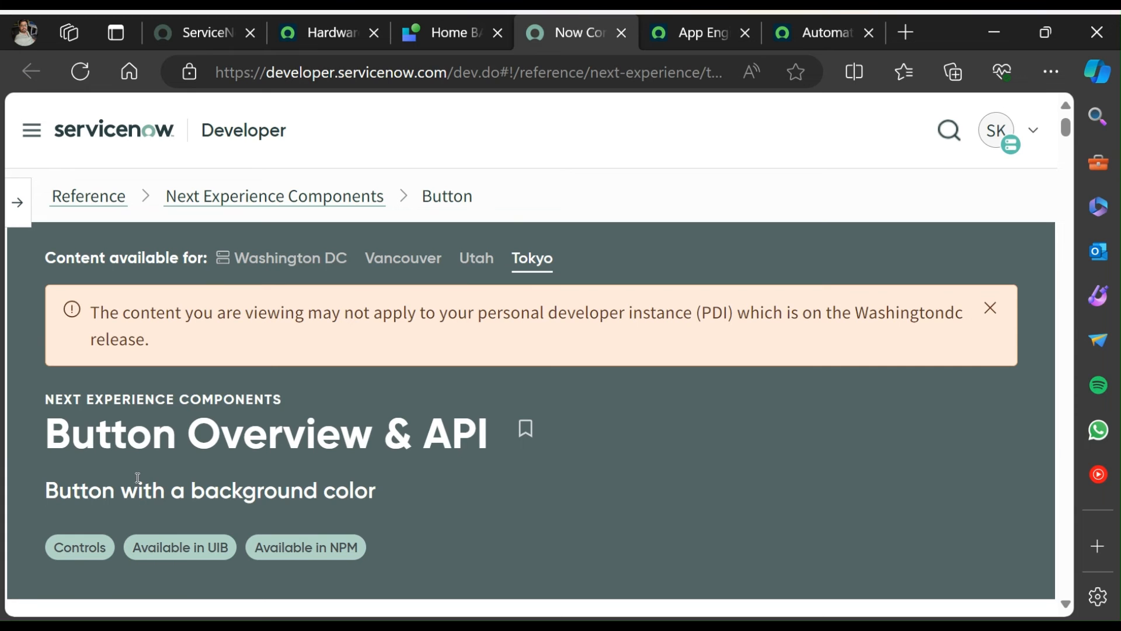
scroll(419, 495, "down", 5)
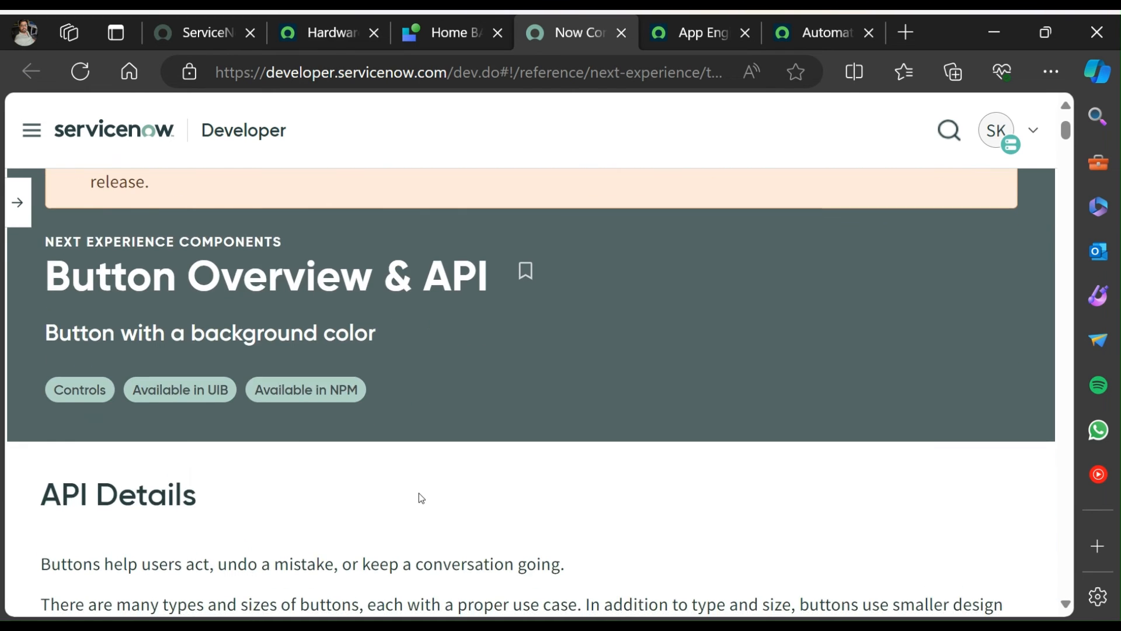
scroll(419, 495, "up", 5)
left_click(695, 37)
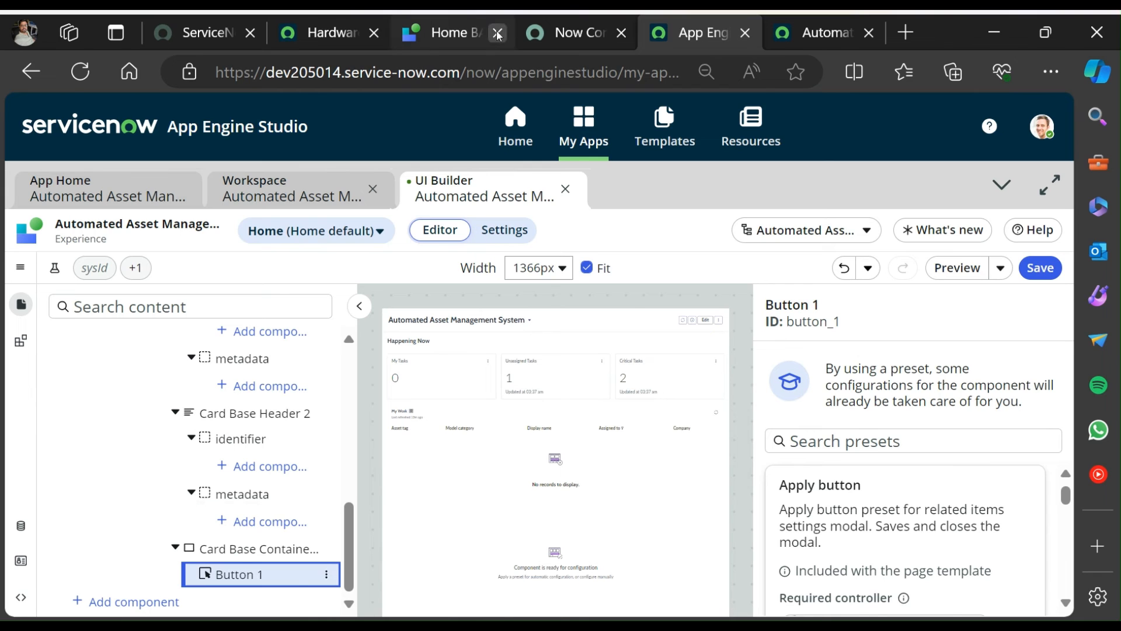
left_click(577, 33)
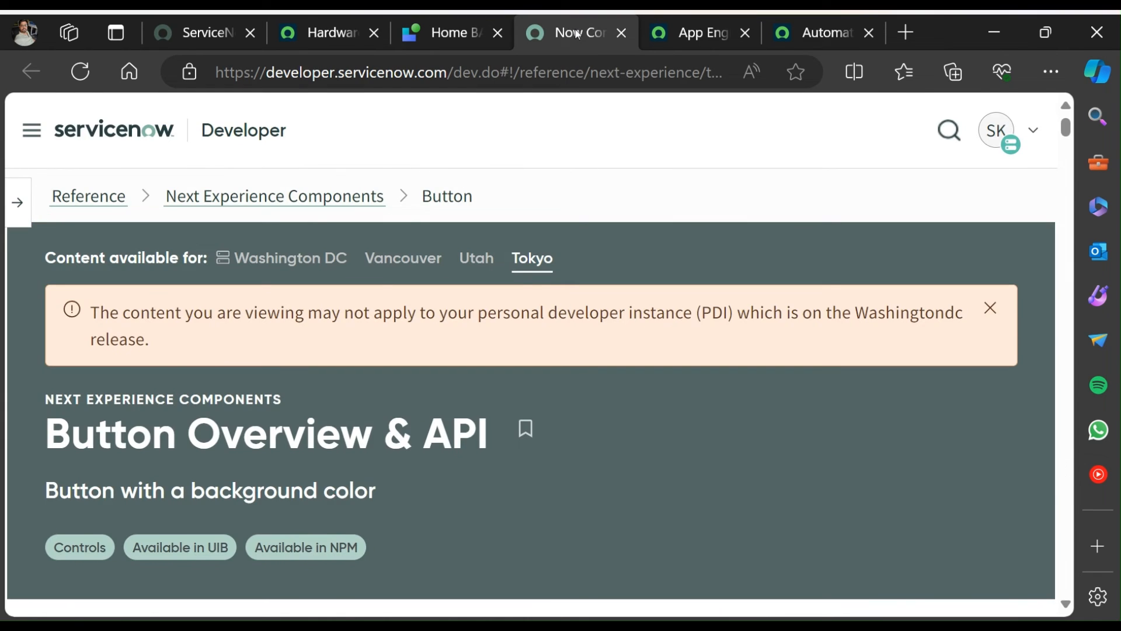
left_click(447, 33)
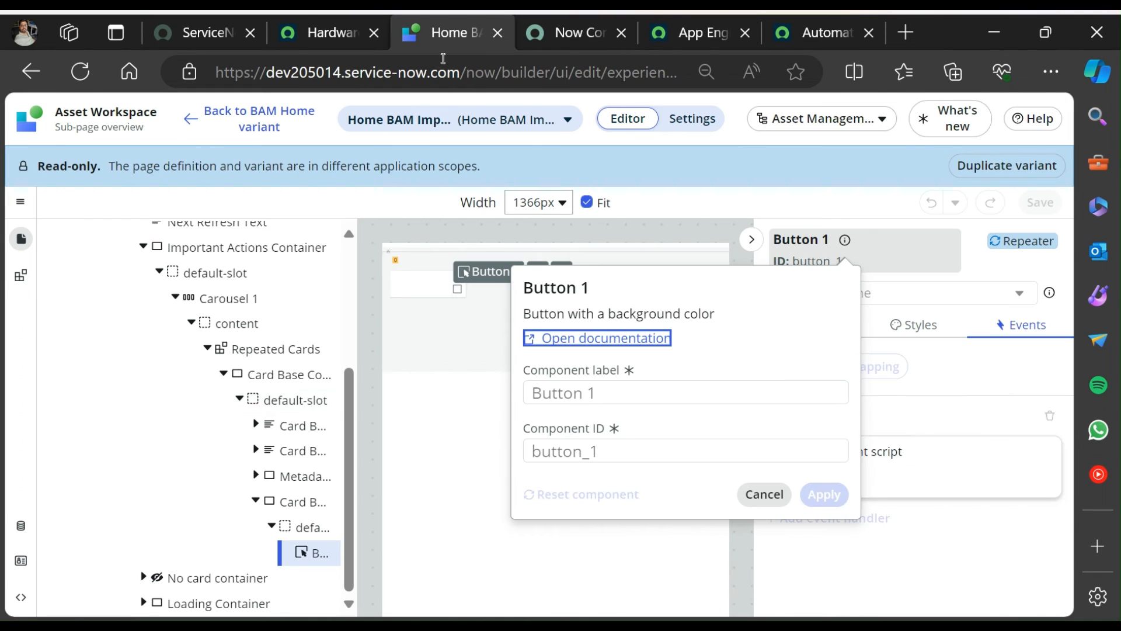
left_click(763, 496)
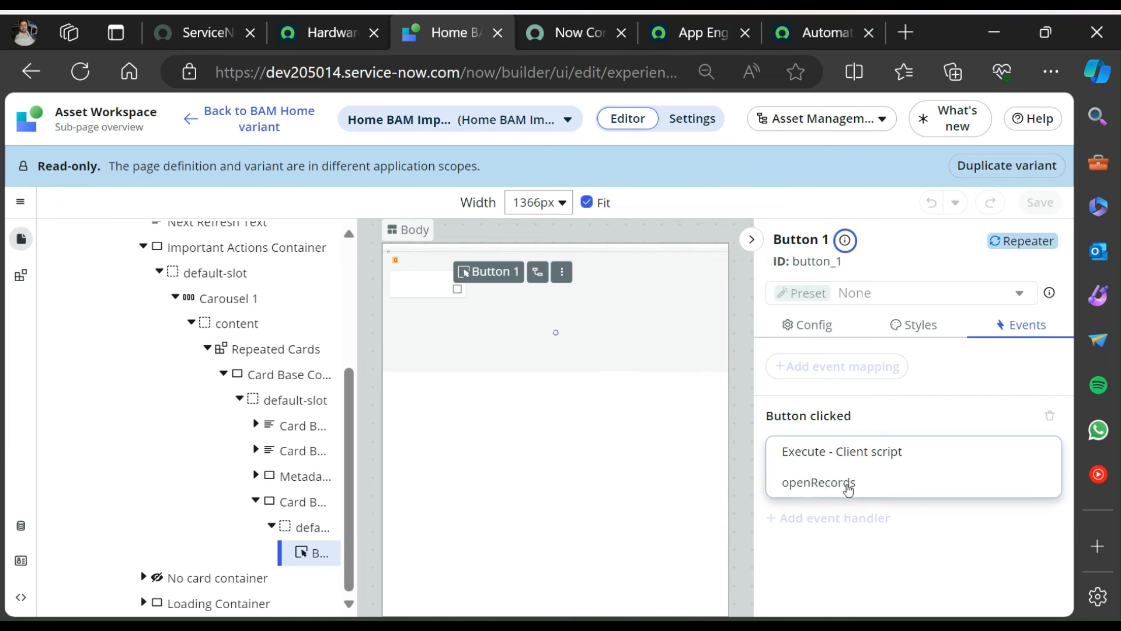
Compare the View records button on the Hardware asset overview cards with Button 1 in App Engine Studio.
left_click(338, 35)
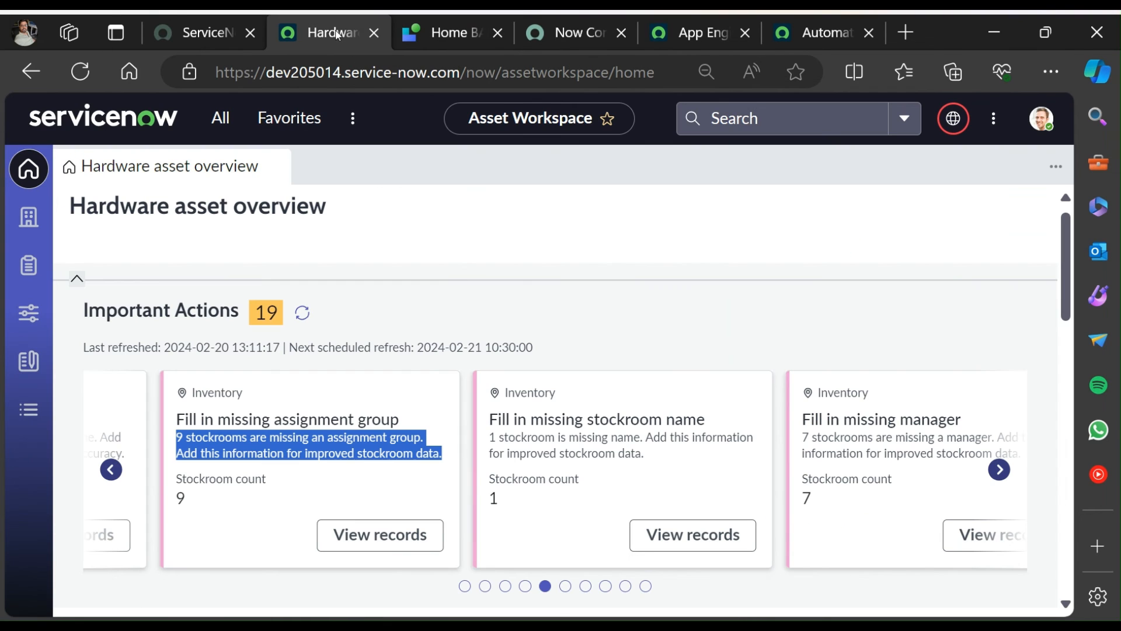
left_click(335, 538)
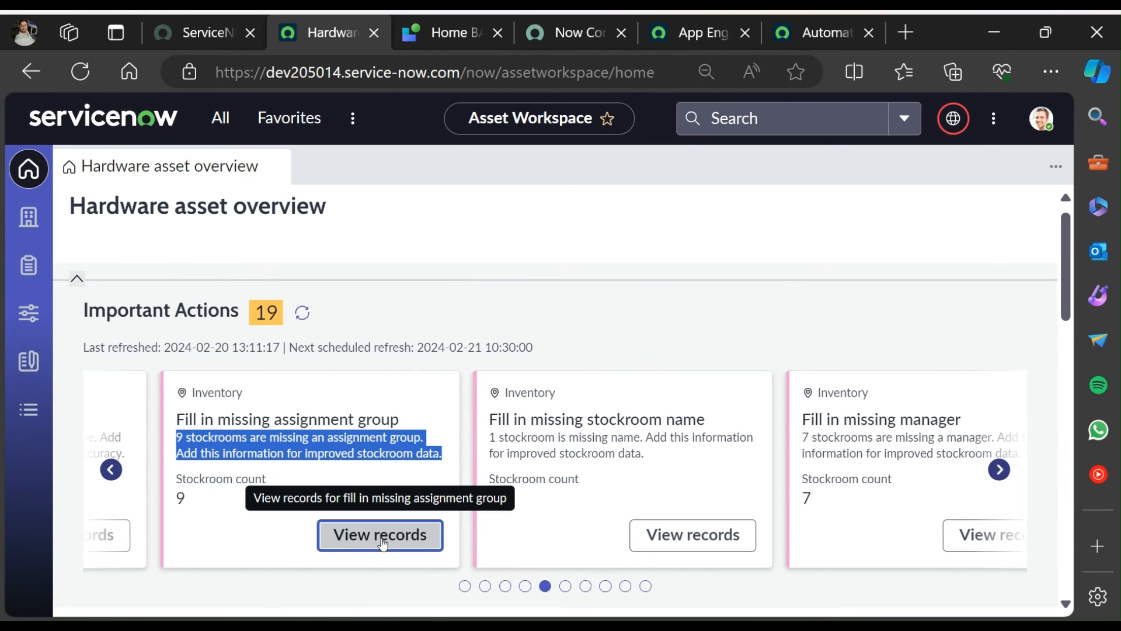
left_click(401, 590)
left_click(718, 32)
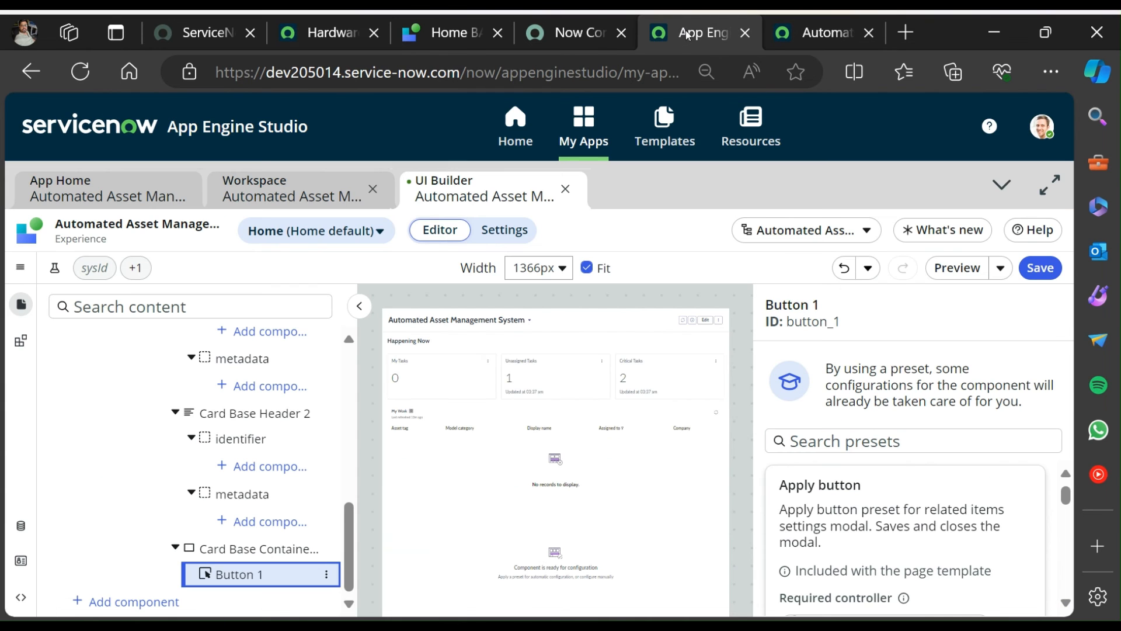
scroll(947, 490, "down", 3)
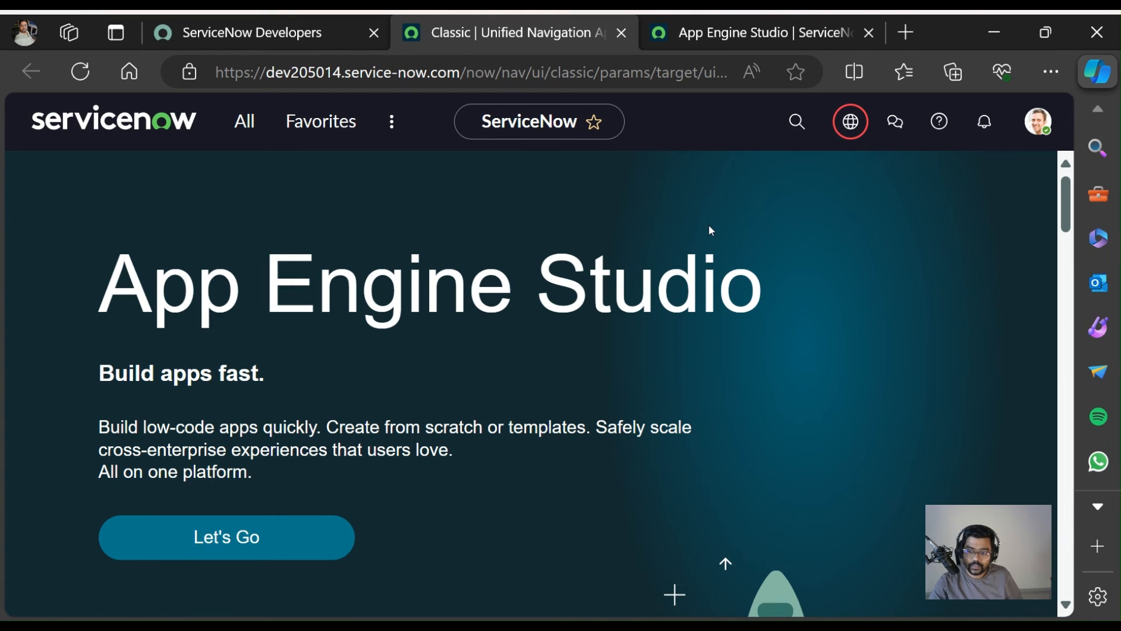
Review the Collapse Bar and card components in the home page's content tree in App Engine Studio.
left_click(735, 34)
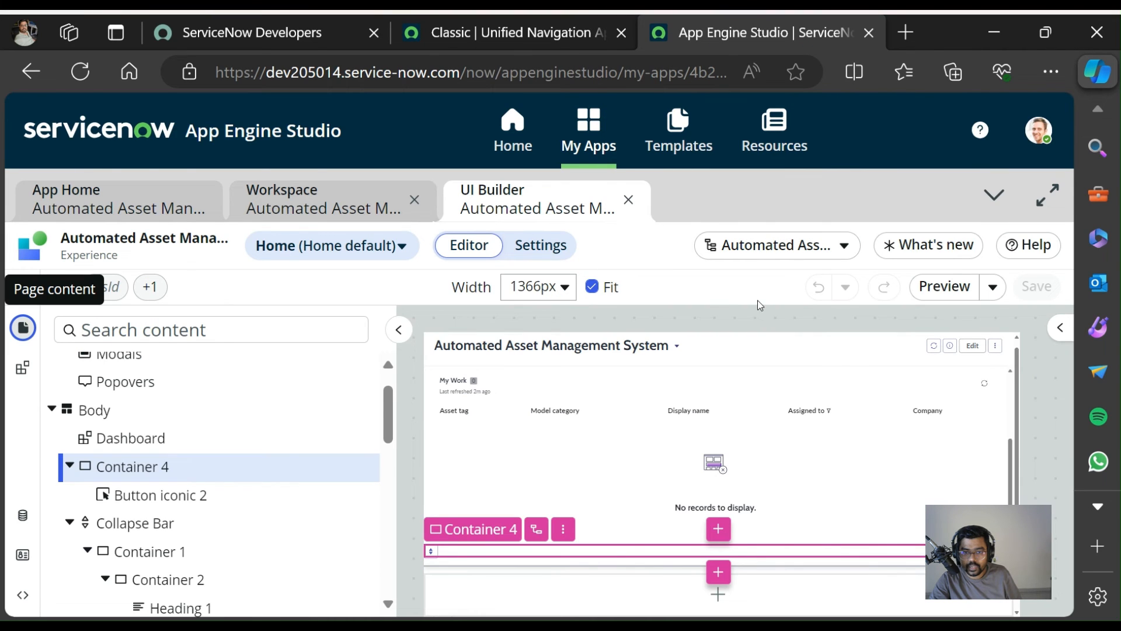
scroll(199, 479, "down", 15)
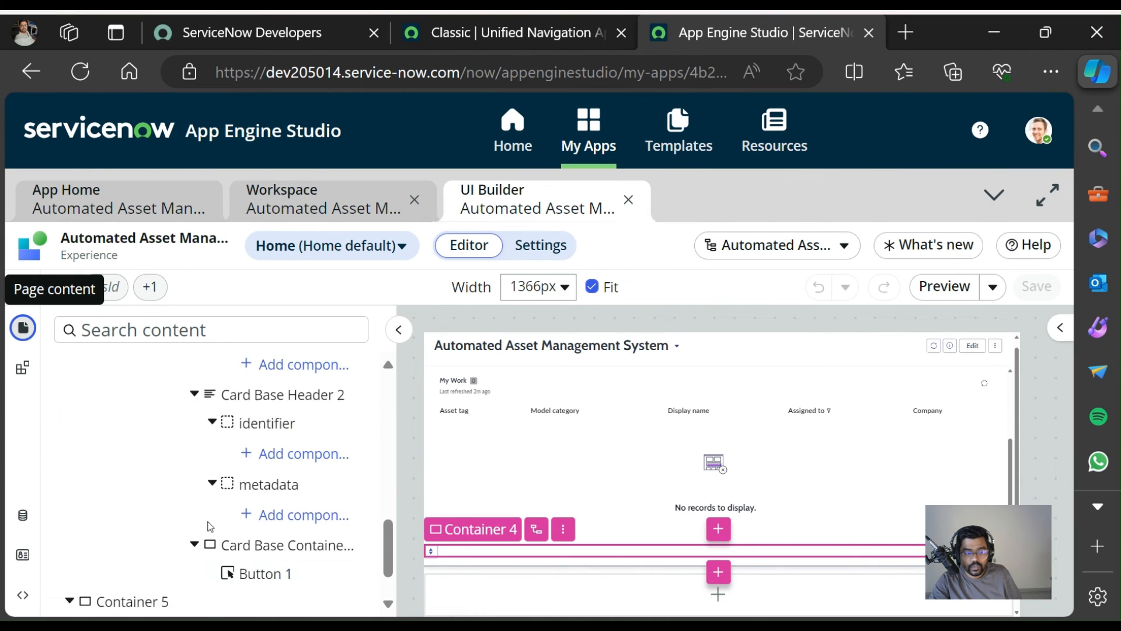
scroll(295, 431, "up", 10)
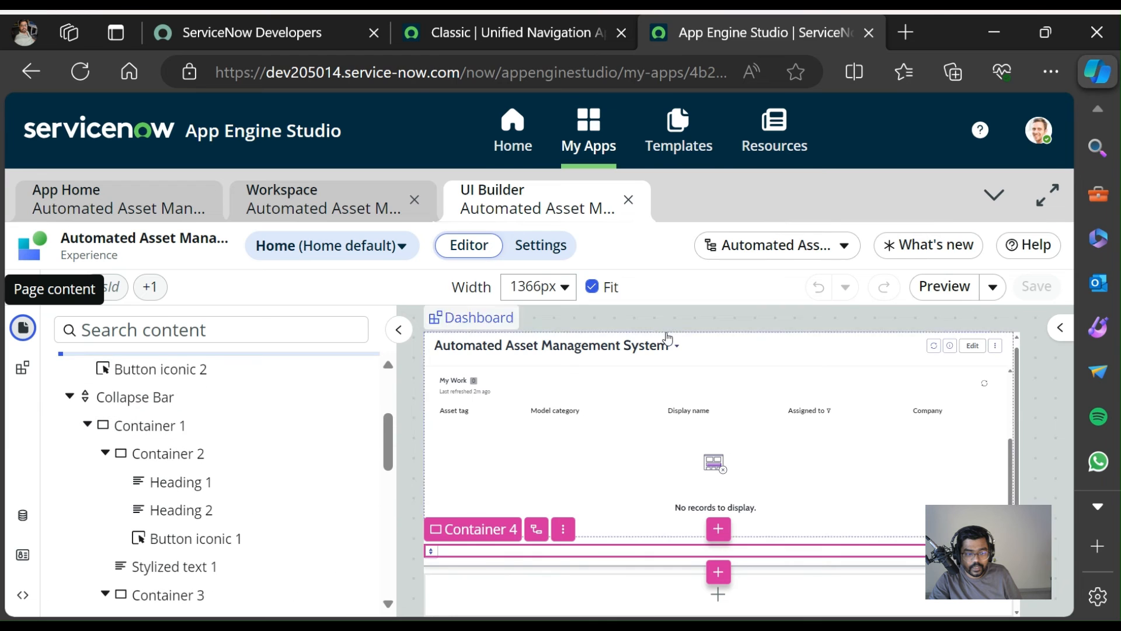
Preview the home page variant, open its URL path, and find the collapse bar below the asset list.
left_click(961, 286)
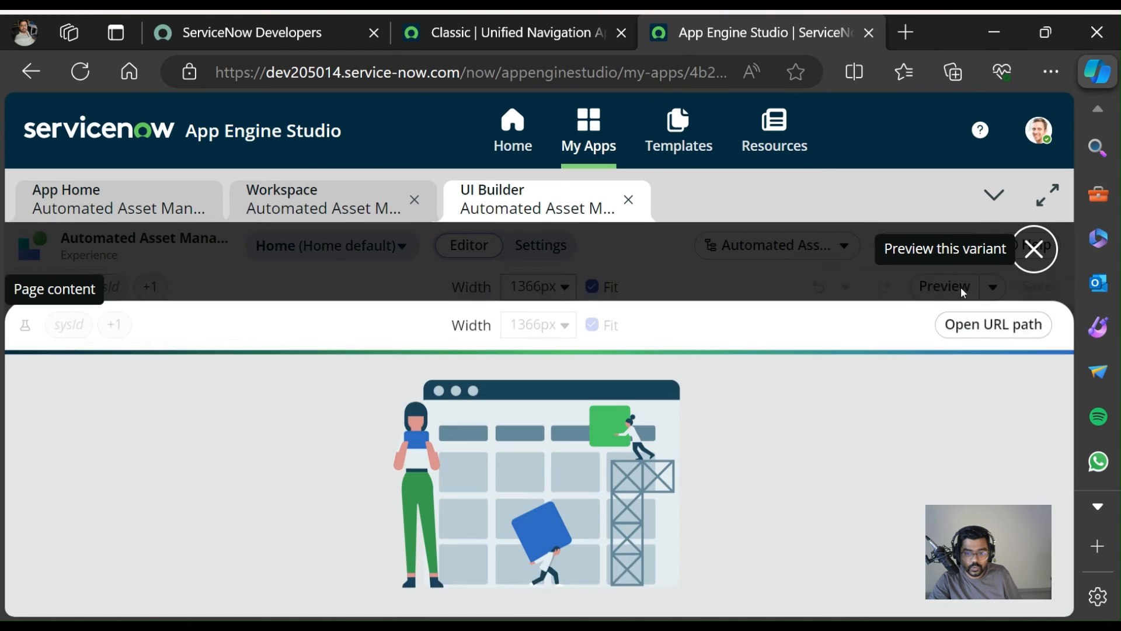
left_click(999, 300)
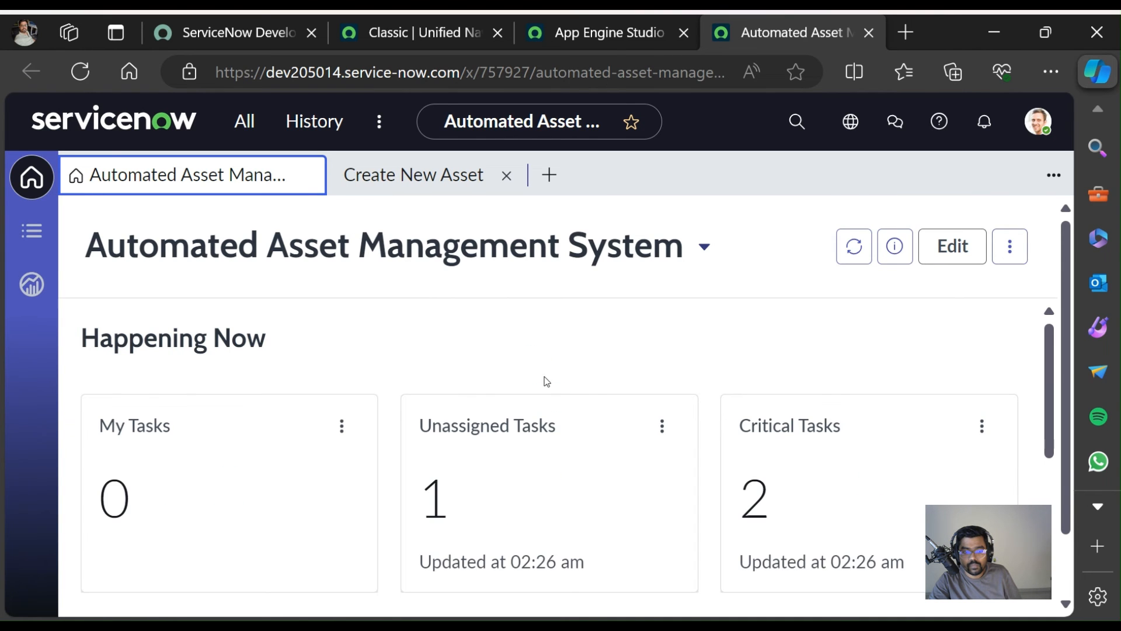
scroll(456, 383, "down", 6)
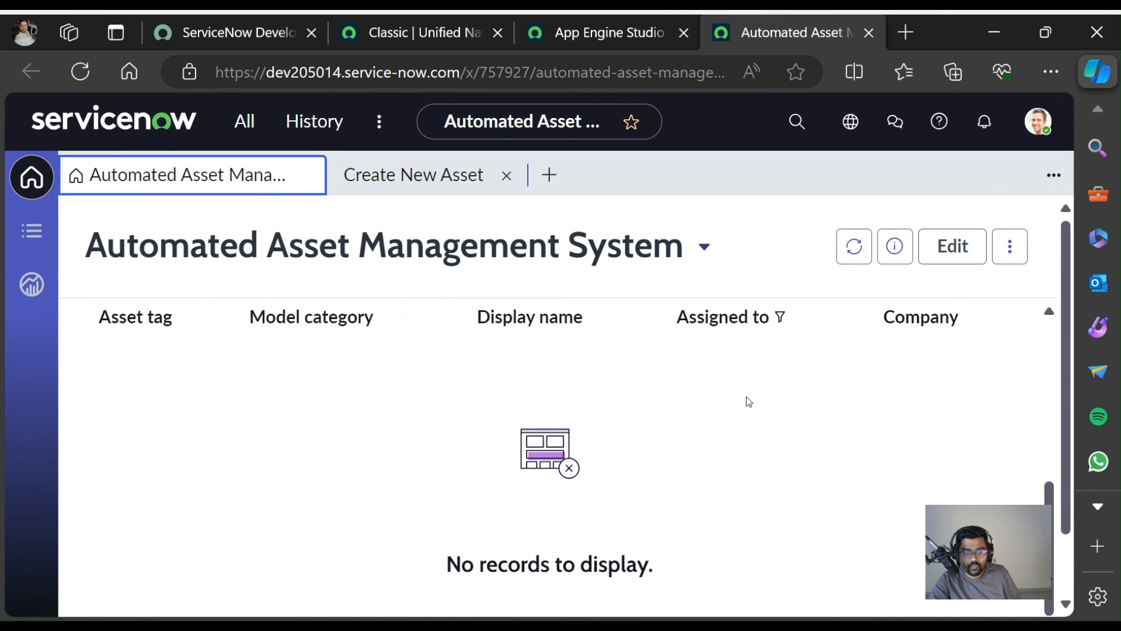
scroll(1070, 351, "down", 2)
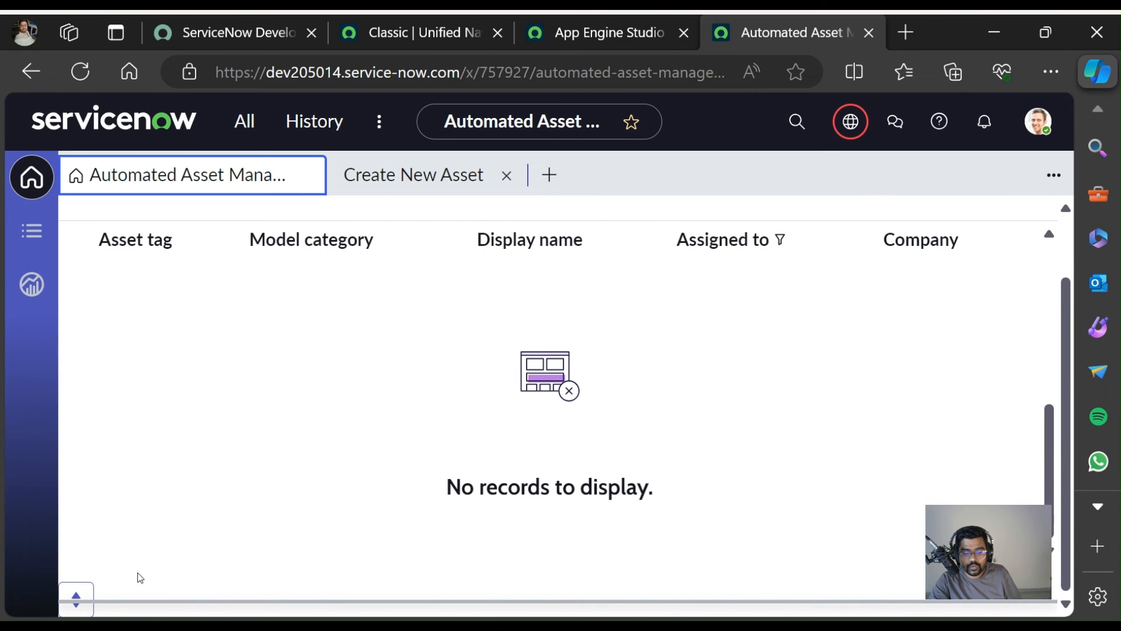
Test the collapse bar by repeatedly expanding and collapsing the Important Actions section, leaving it expanded.
left_click(76, 597)
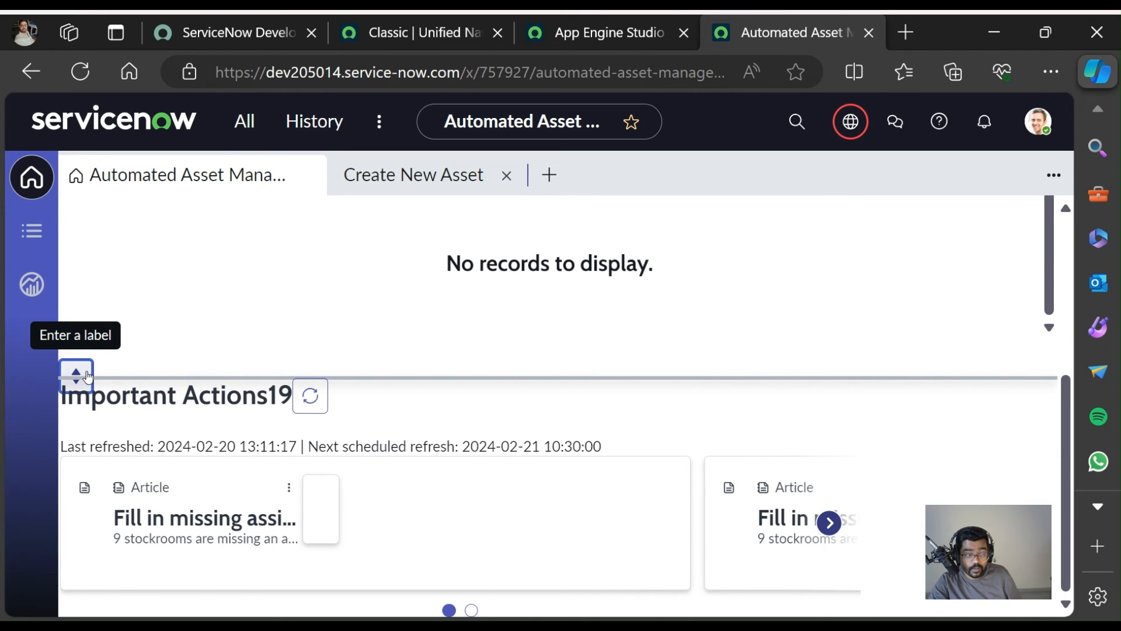
left_click(87, 377)
left_click(77, 597)
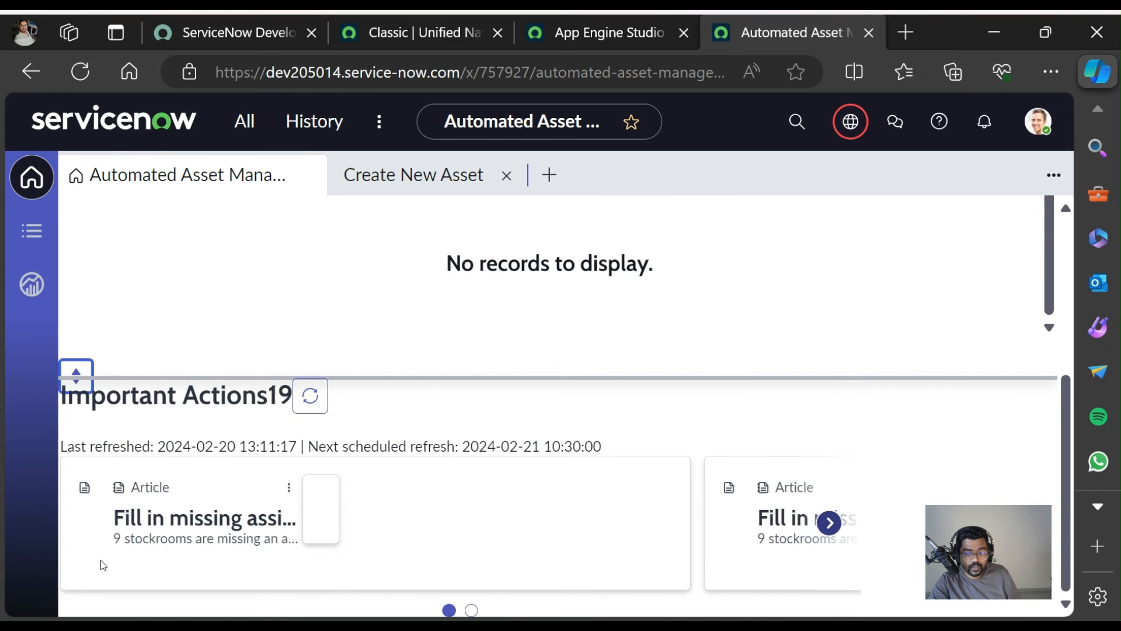
left_click(82, 377)
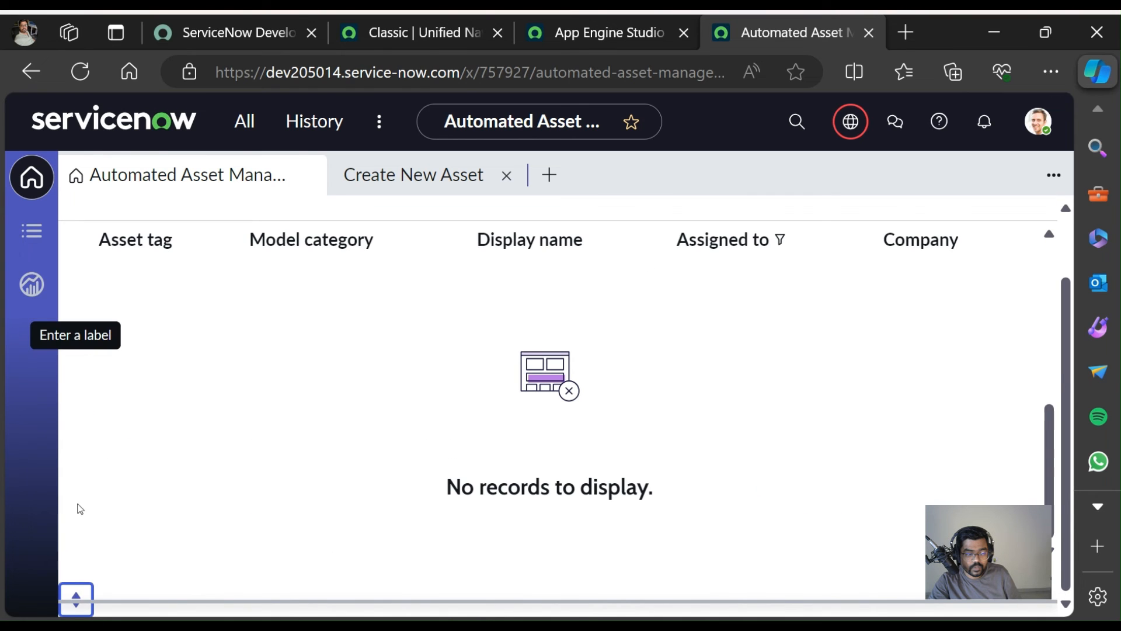
left_click(77, 596)
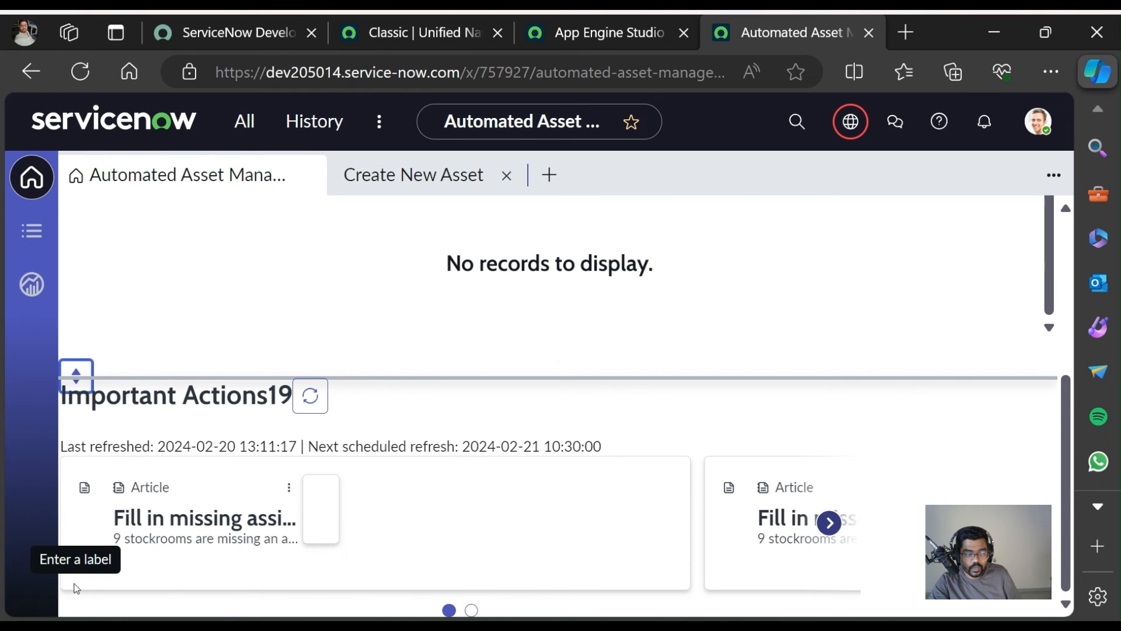
left_click(79, 375)
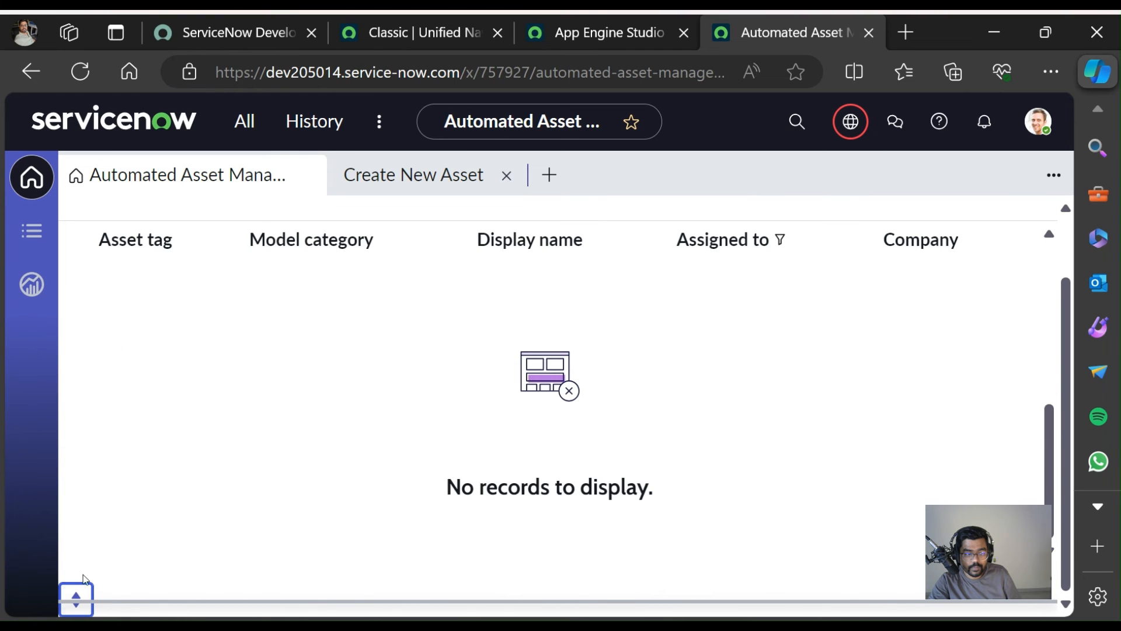
left_click(77, 597)
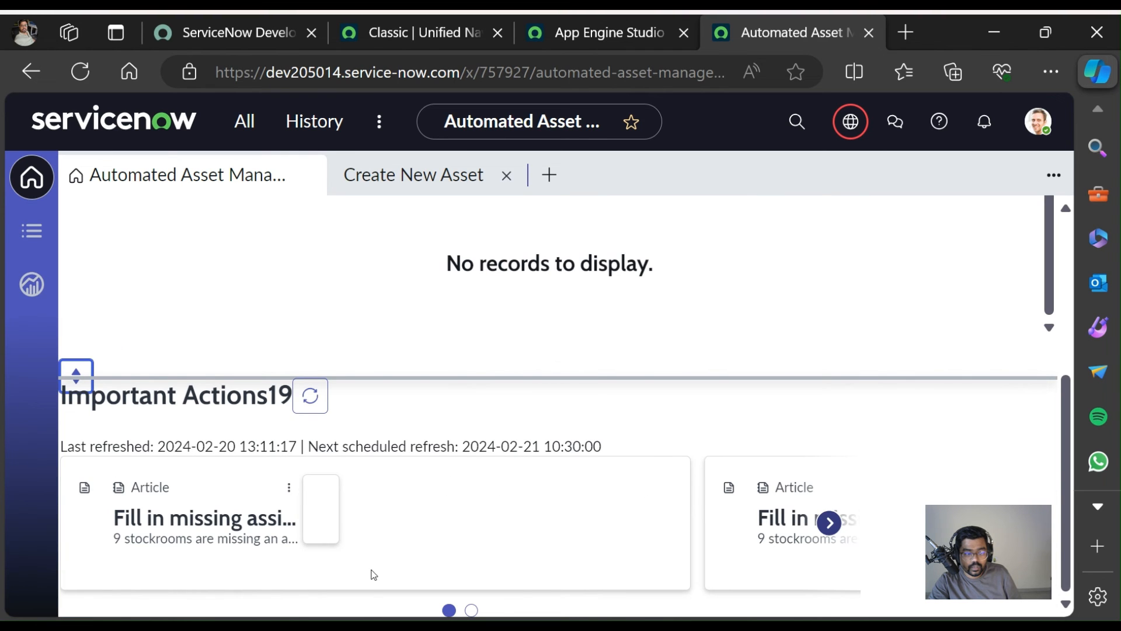
left_click(76, 375)
left_click(77, 598)
Test the Important Actions carousel by moving forward to the second card and back to the first, twice.
left_click(830, 523)
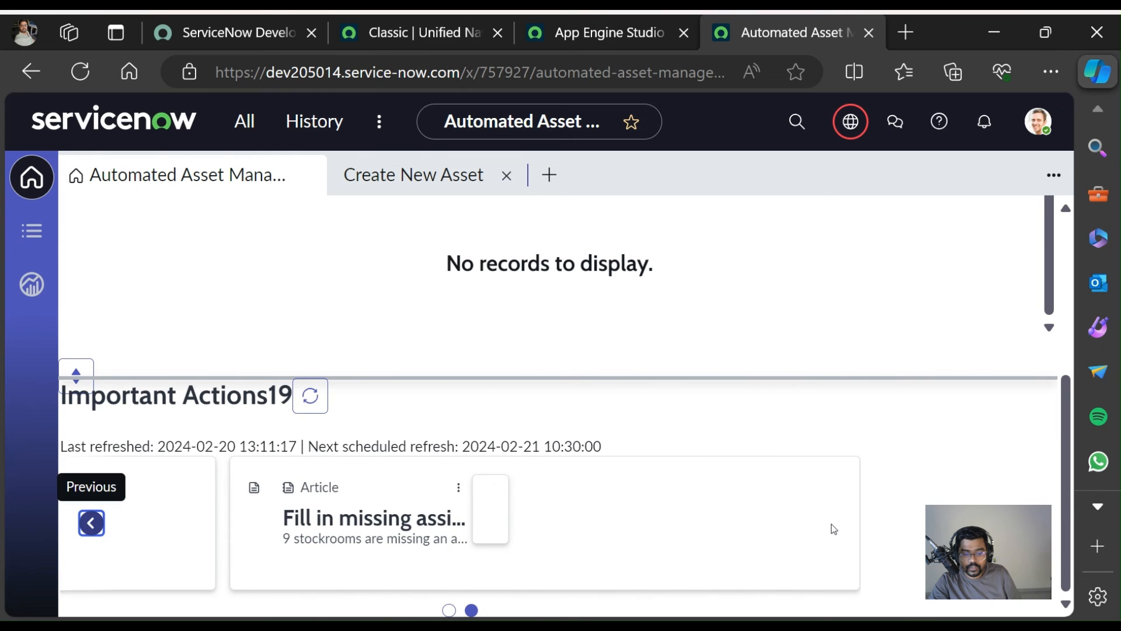
left_click(87, 527)
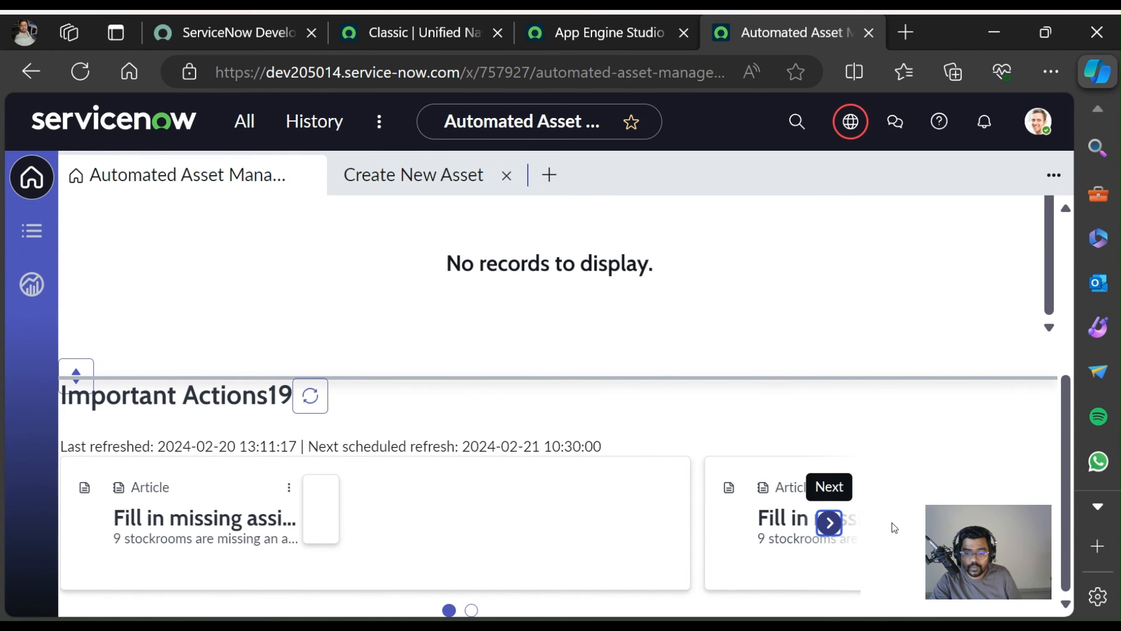
left_click(829, 524)
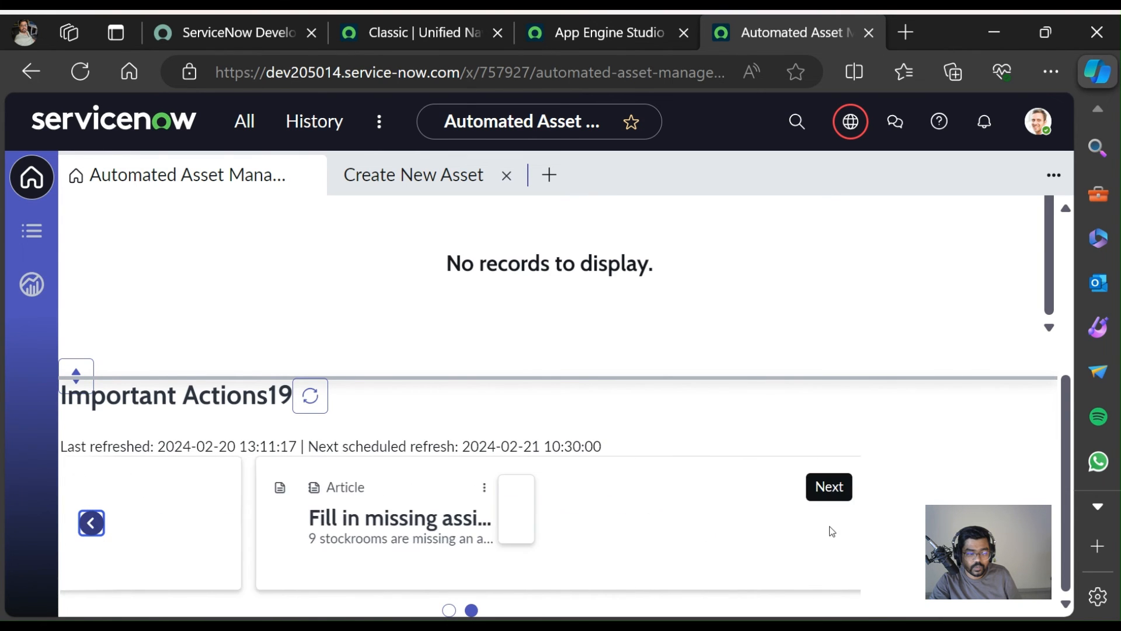
left_click(94, 525)
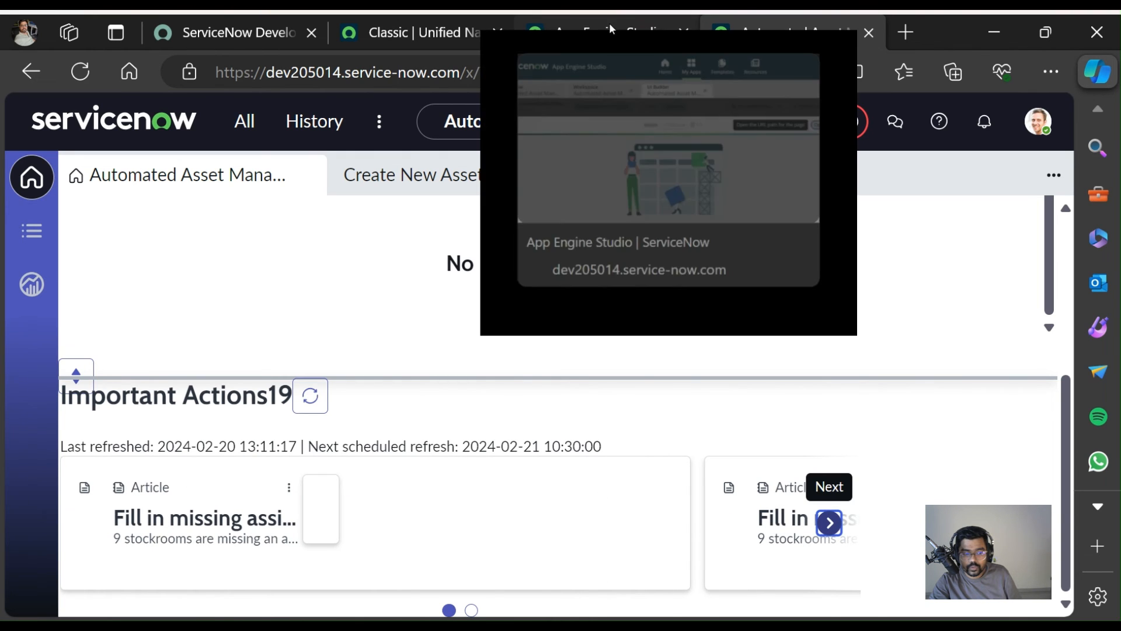
Close the variant preview in App Engine Studio and review the containers and headings under the page Body.
left_click(599, 24)
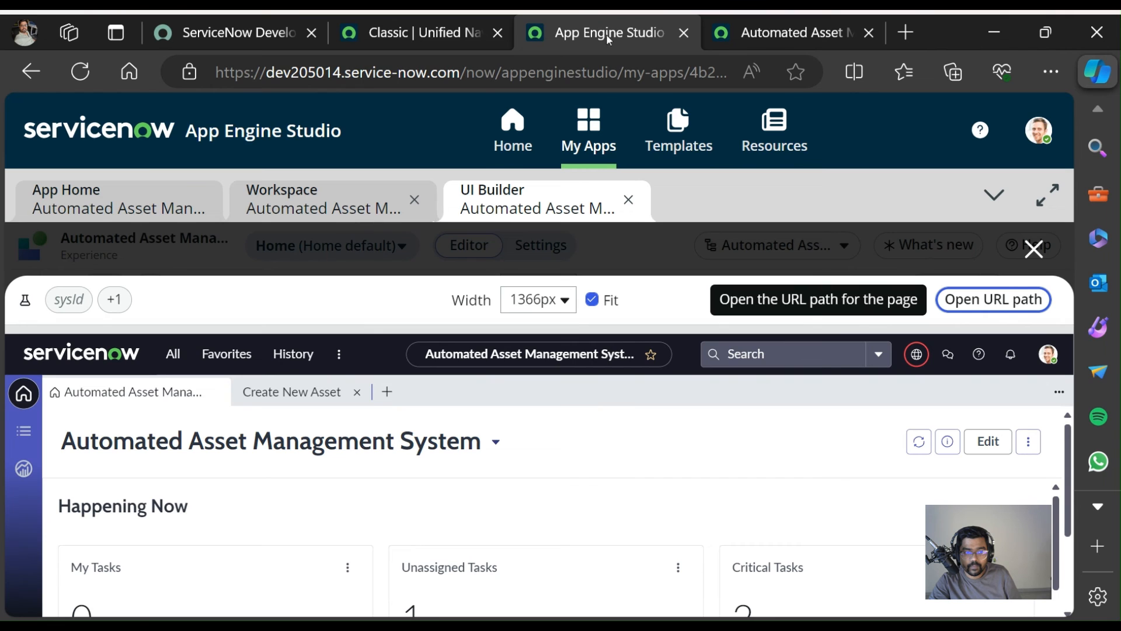
left_click(1034, 249)
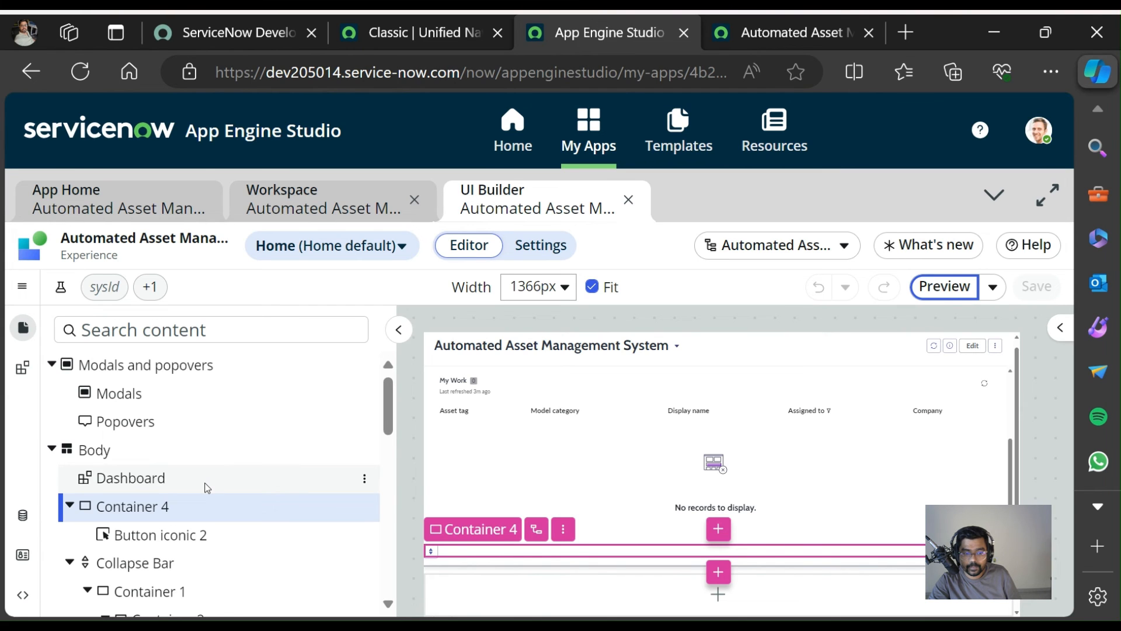
scroll(206, 488, "down", 3)
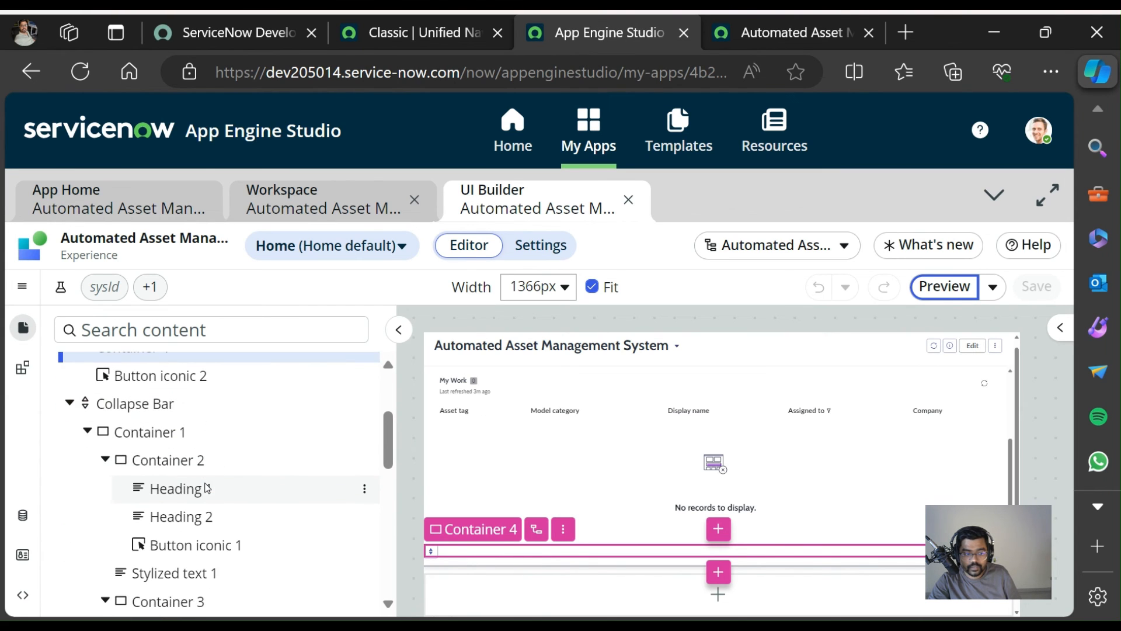
scroll(206, 487, "down", 2)
scroll(205, 487, "up", 5)
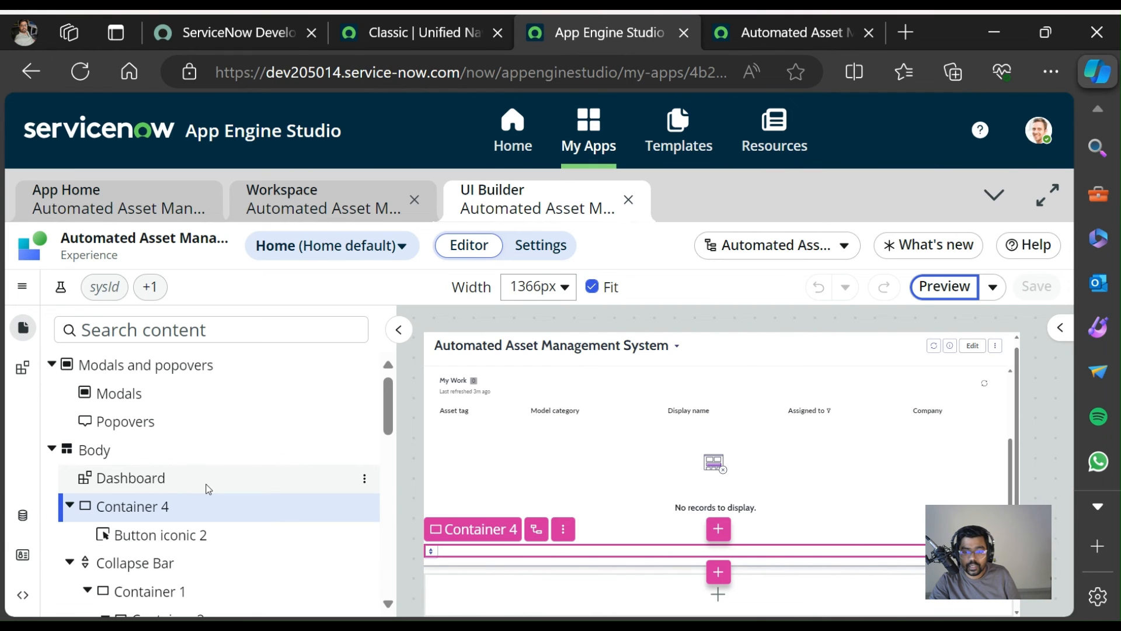
Switch to the Unified Navigation browser tab and open the Asset Workspace to view its original Important Actions section.
left_click(419, 33)
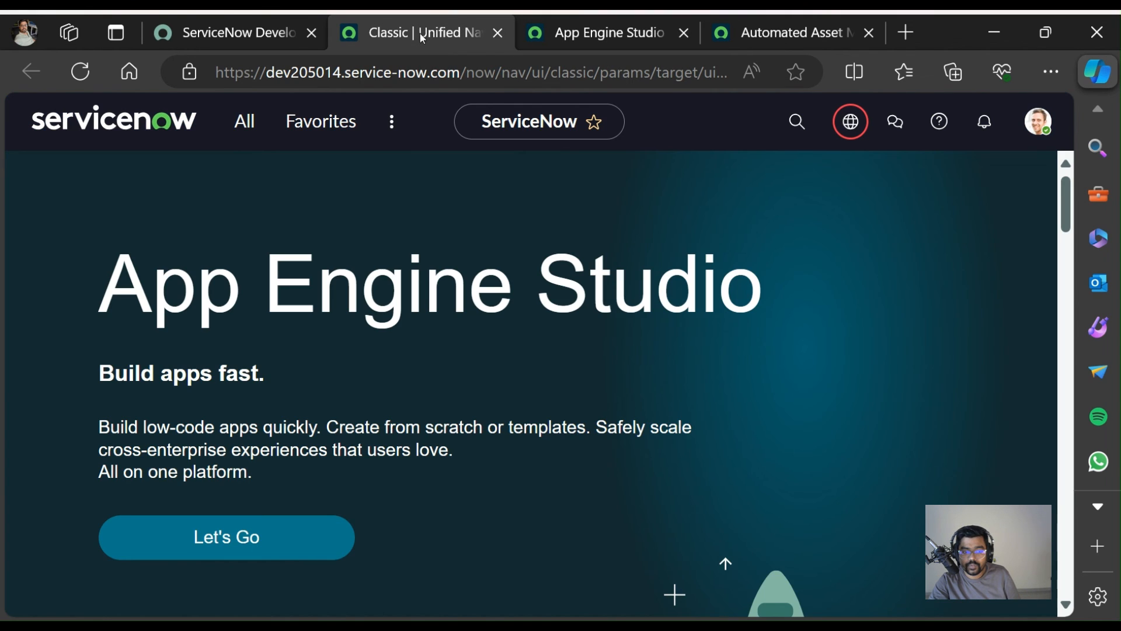
left_click(391, 130)
left_click(318, 234)
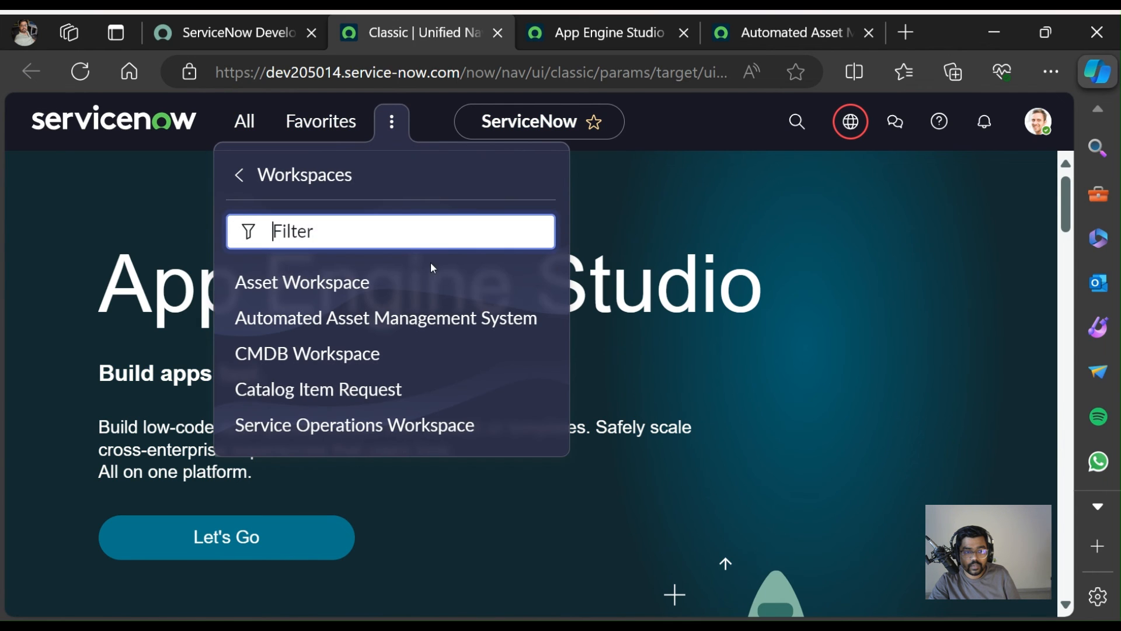
left_click(300, 284)
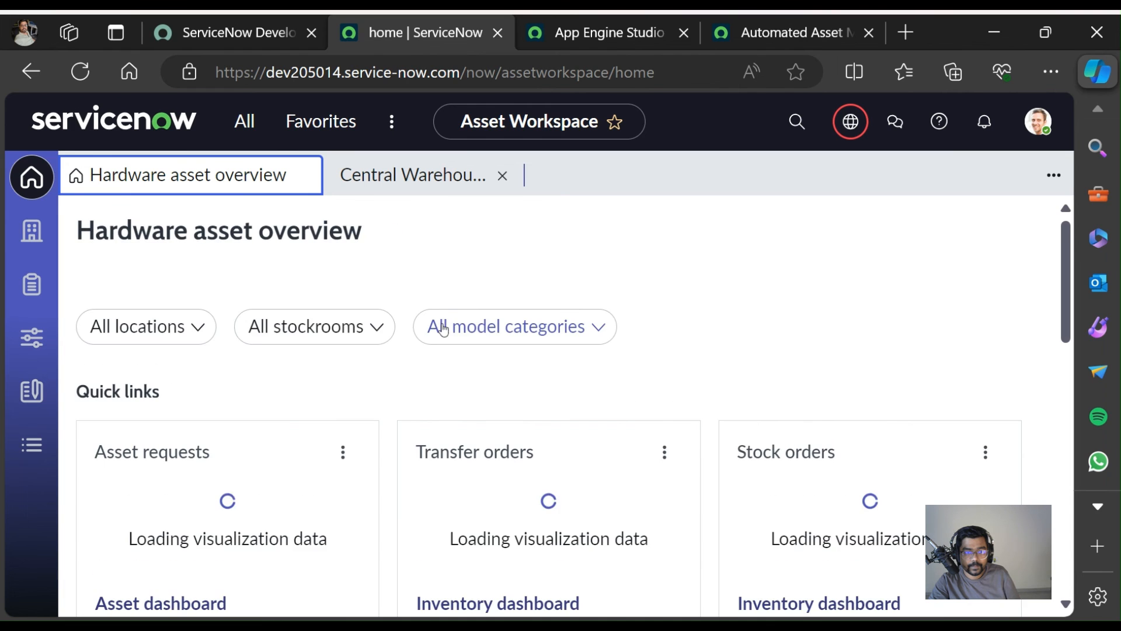
left_click(296, 47)
left_click(402, 33)
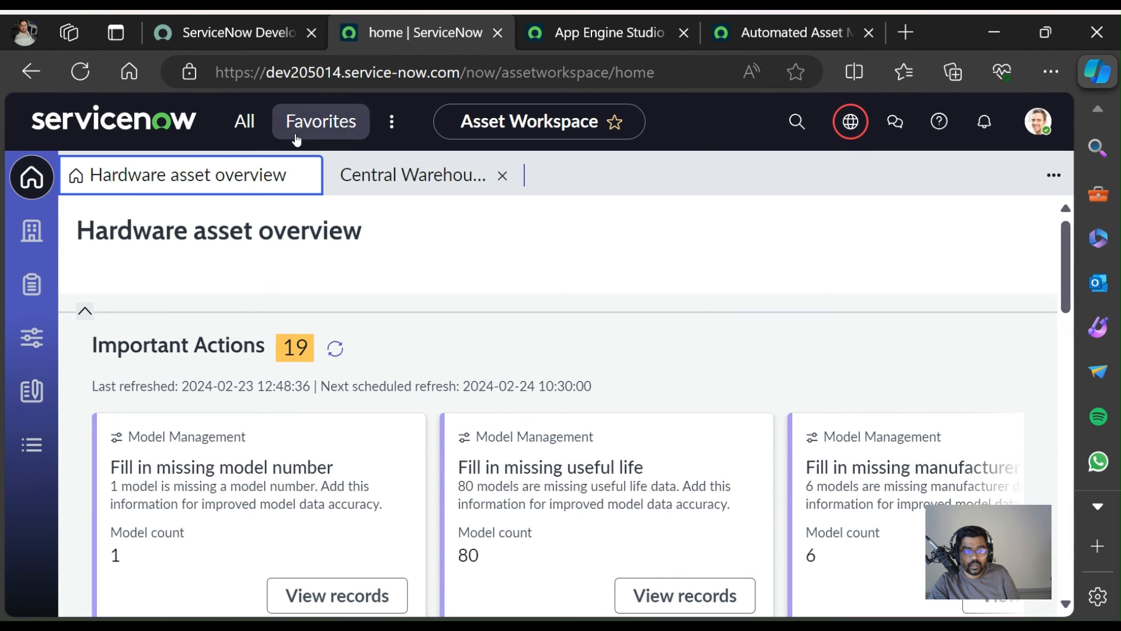
Filter the full application navigator for "ui bu" and open UI Builder under Now Experience Framework.
left_click(244, 121)
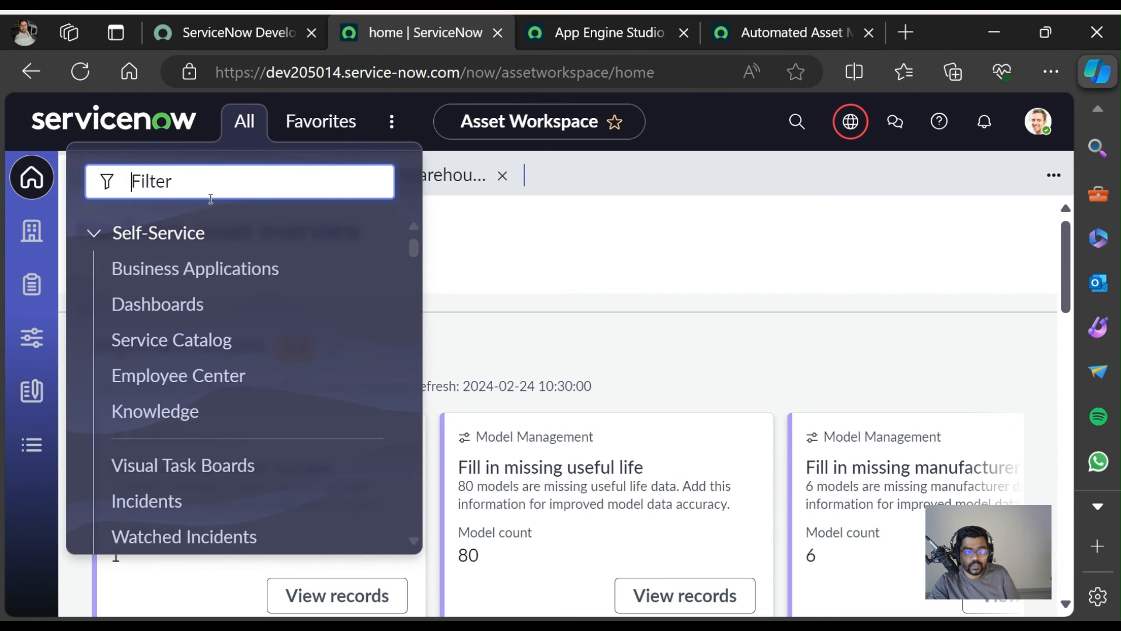
type("i")
key("BackSpace")
type("ui b")
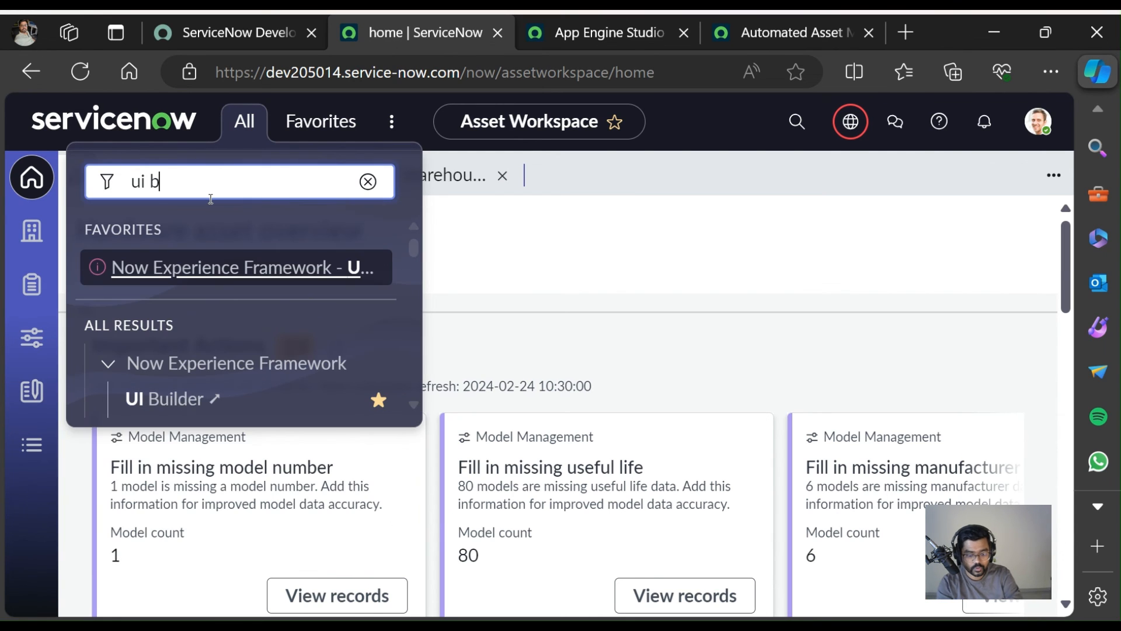
type("u")
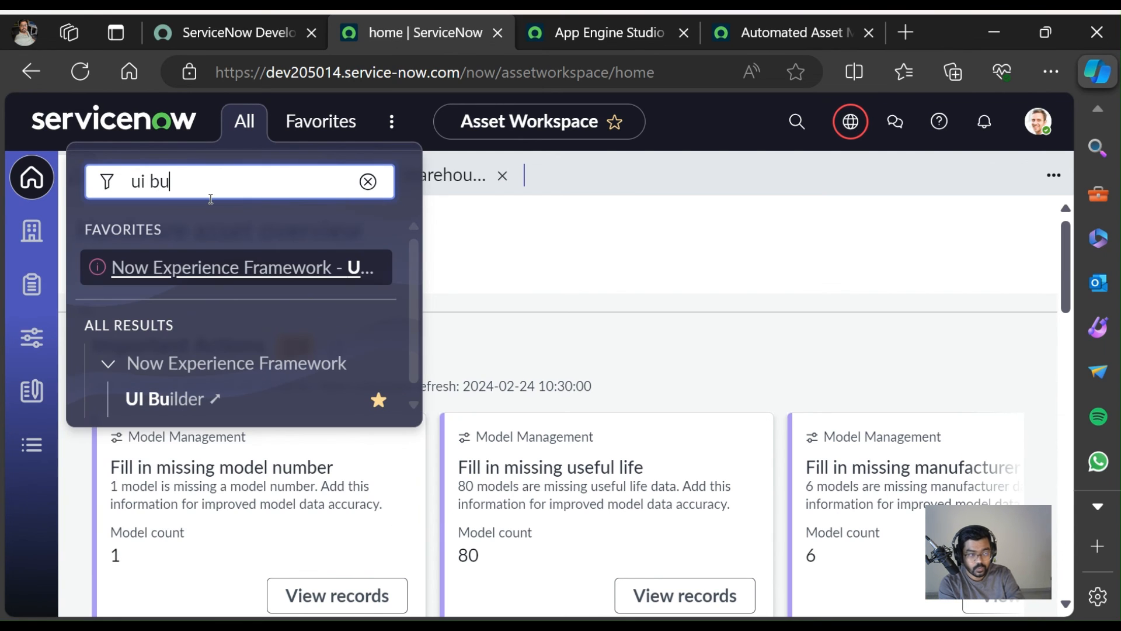
left_click(172, 399)
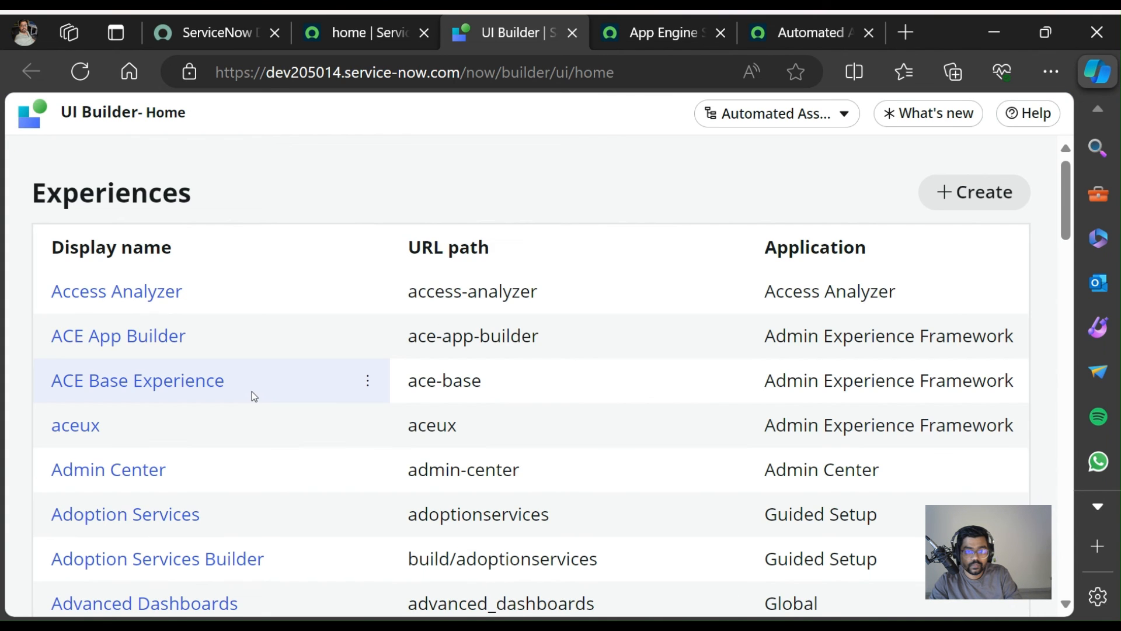
Open the Asset Workspace experience and its BAM Home variant from the experiences list.
scroll(197, 385, "down", 6)
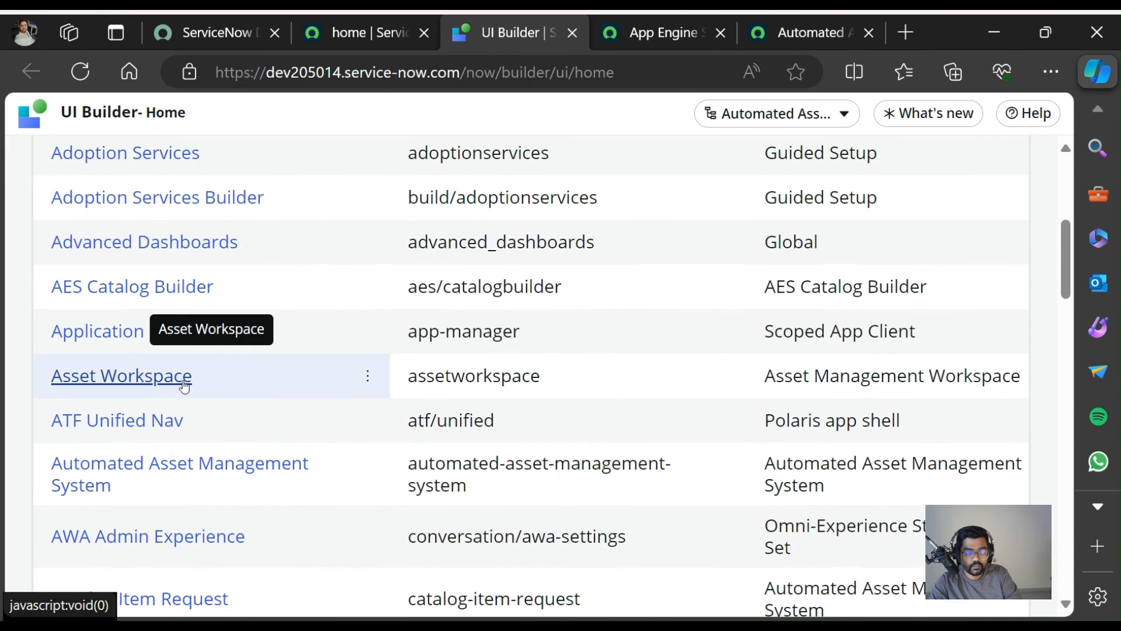
left_click(183, 385)
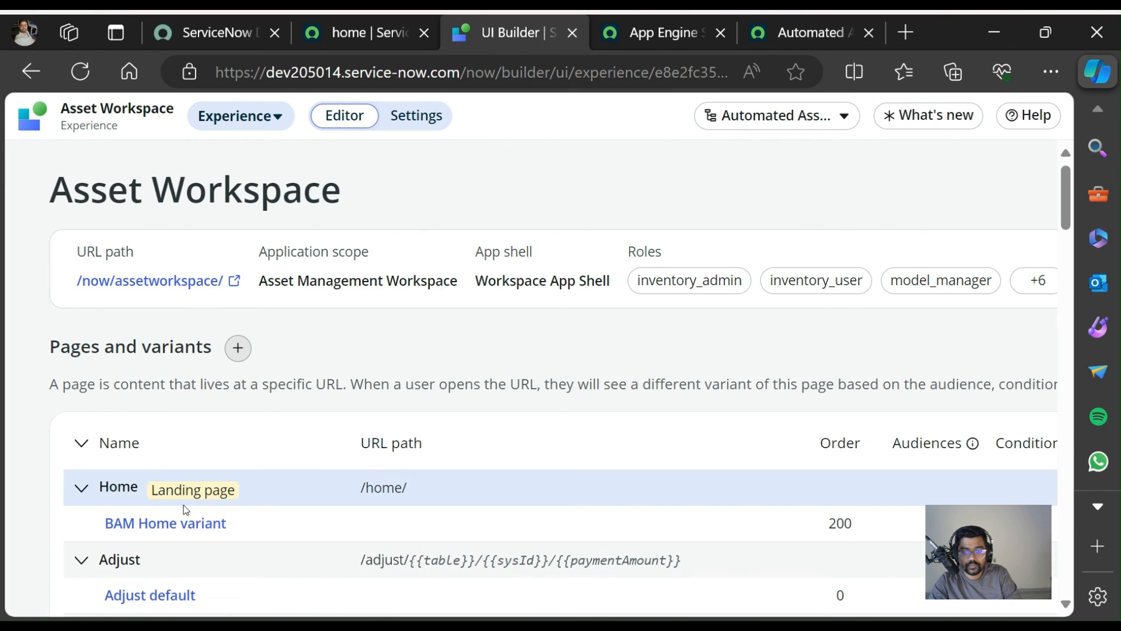
left_click(175, 529)
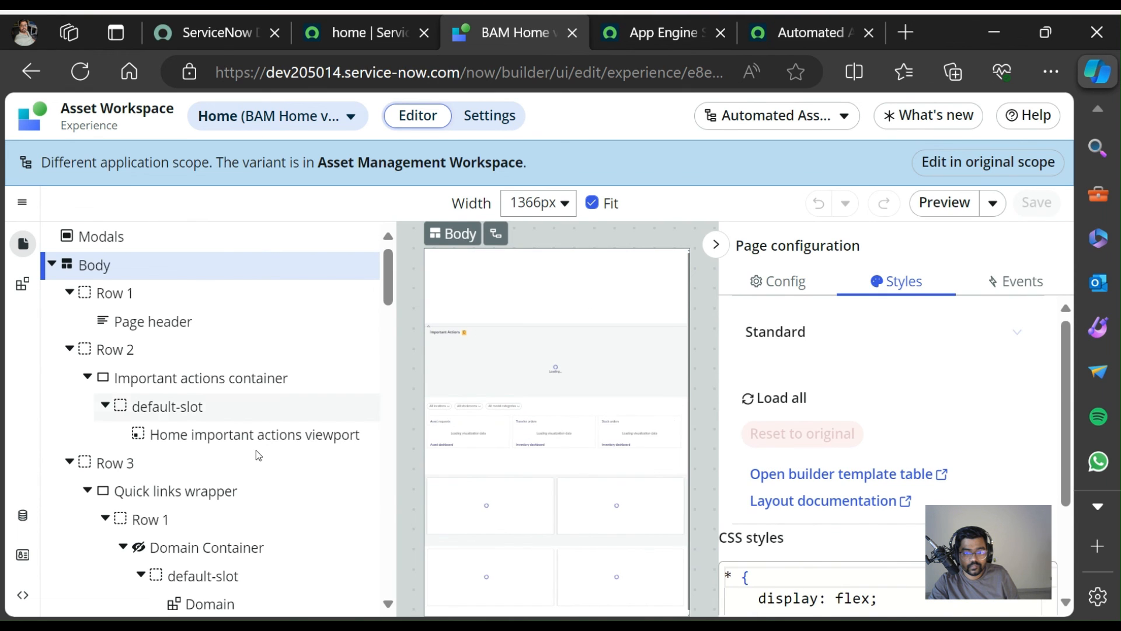
Switch to the variant's original scope and open the Home BAM Important actions default sub-page of the Home important actions viewport.
left_click(292, 434)
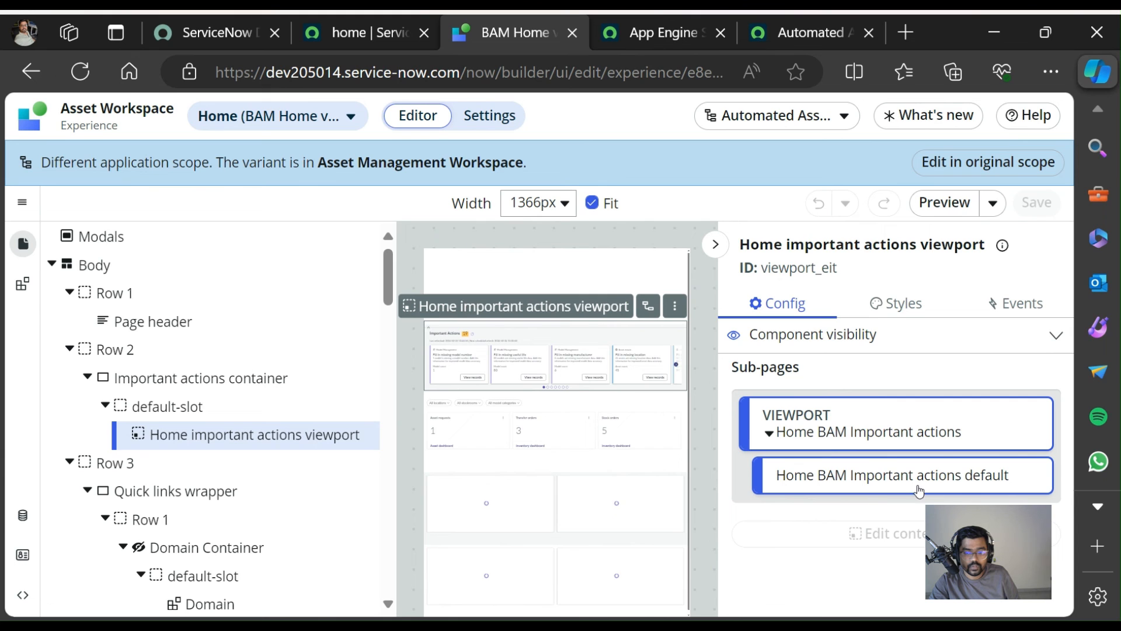
left_click(993, 163)
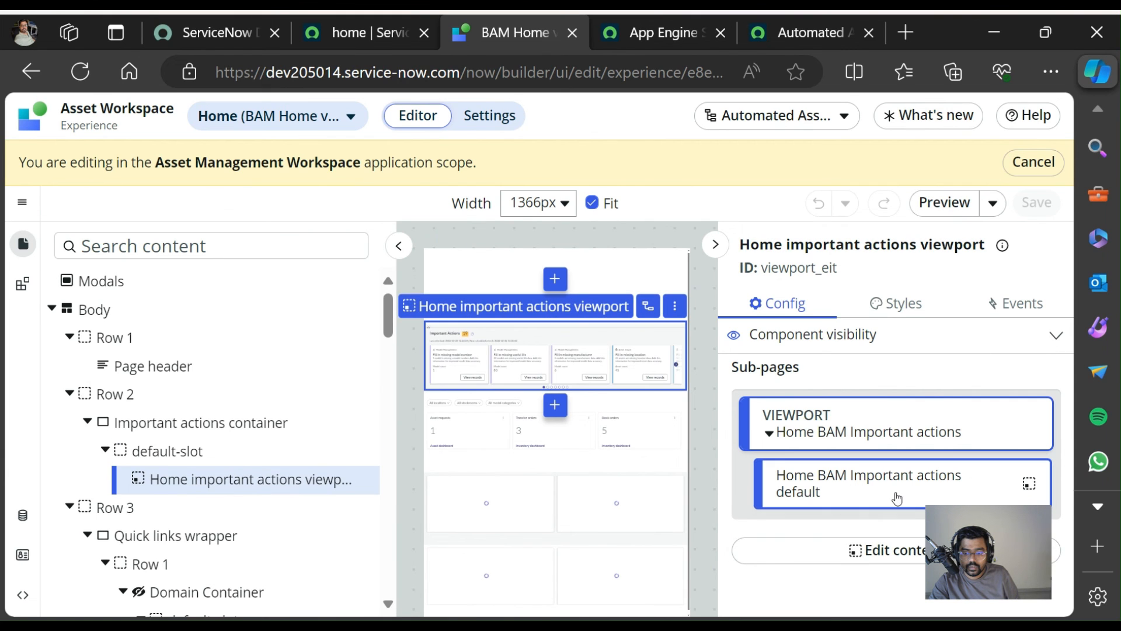
left_click(1032, 494)
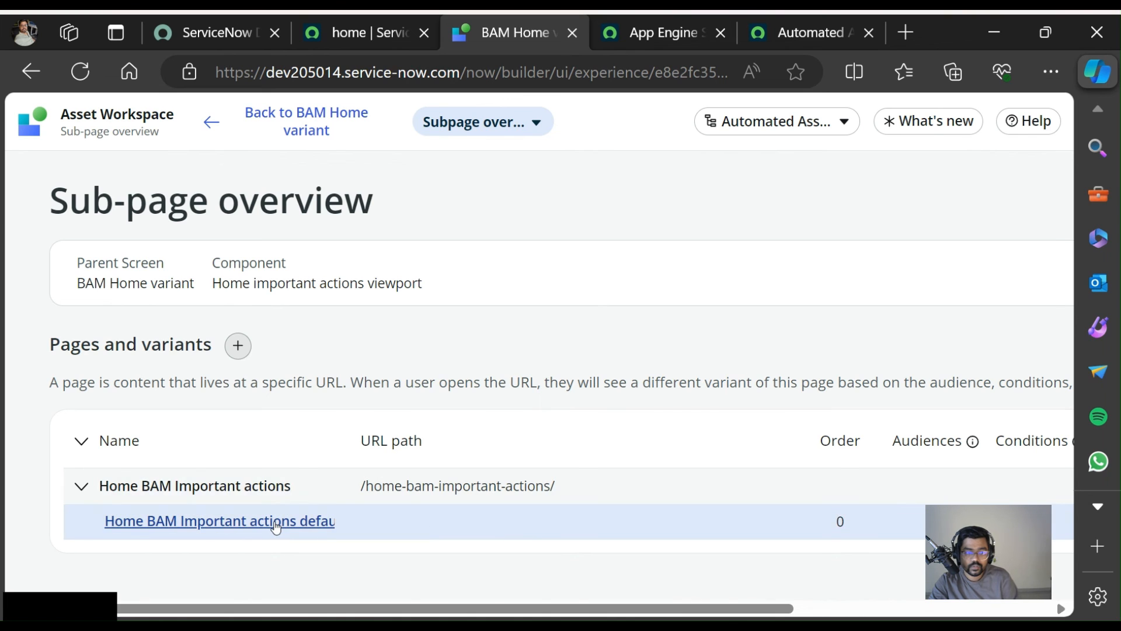
left_click(277, 526)
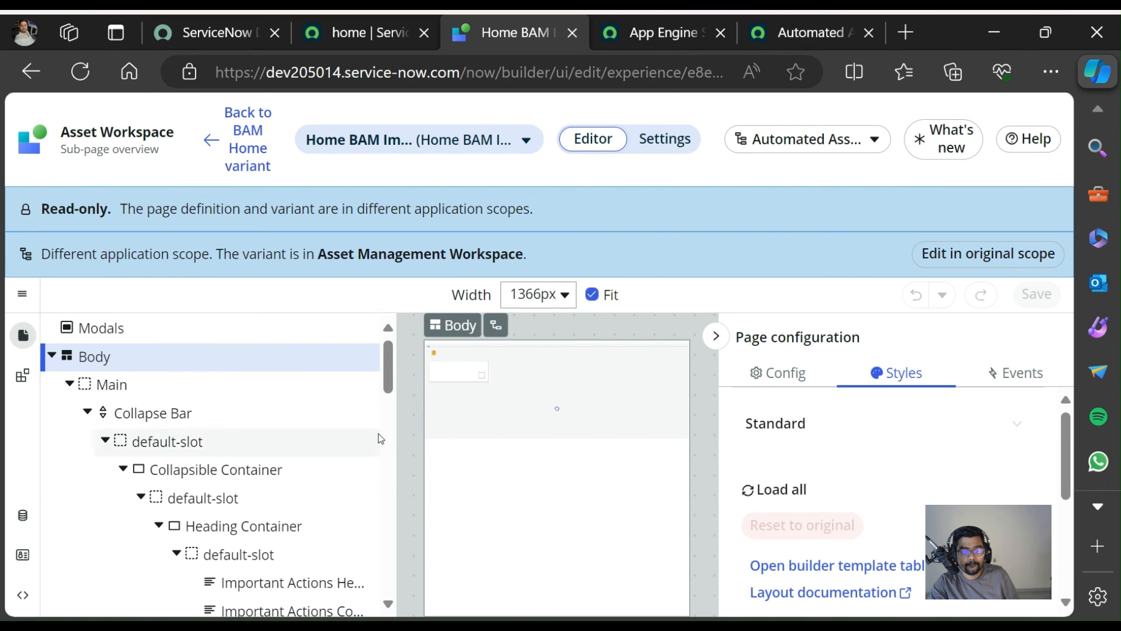
Select the Collapsible Container inside the sub-page's Collapse Bar and open its component documentation.
scroll(250, 526, "down", 1)
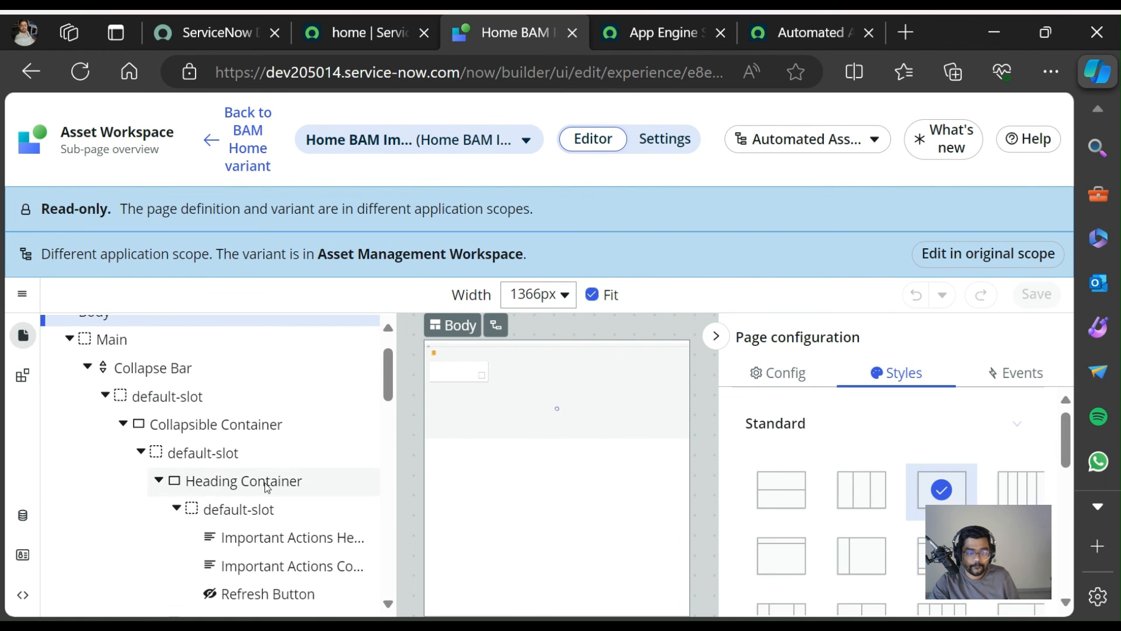
scroll(280, 461, "down", 1)
scroll(287, 475, "up", 2)
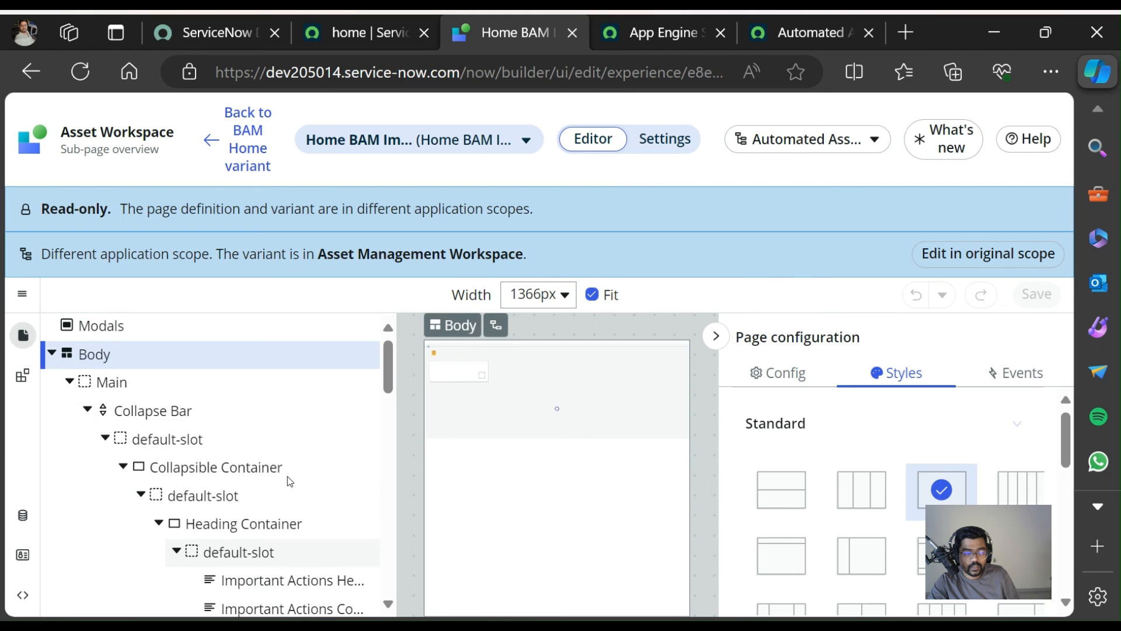
left_click(195, 471)
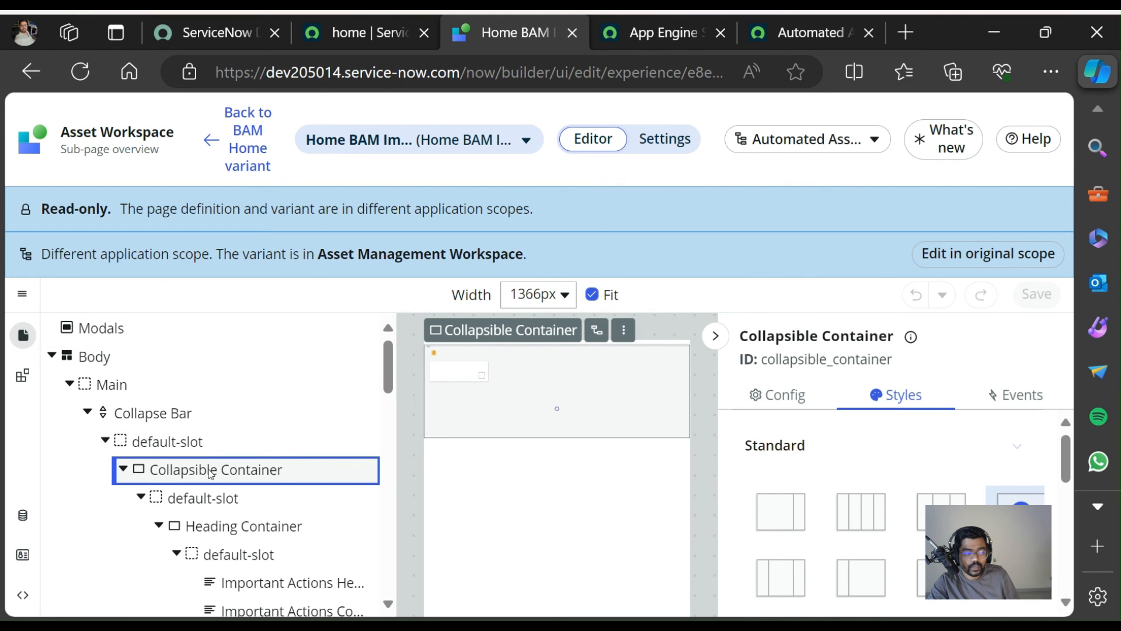
scroll(221, 462, "down", 1)
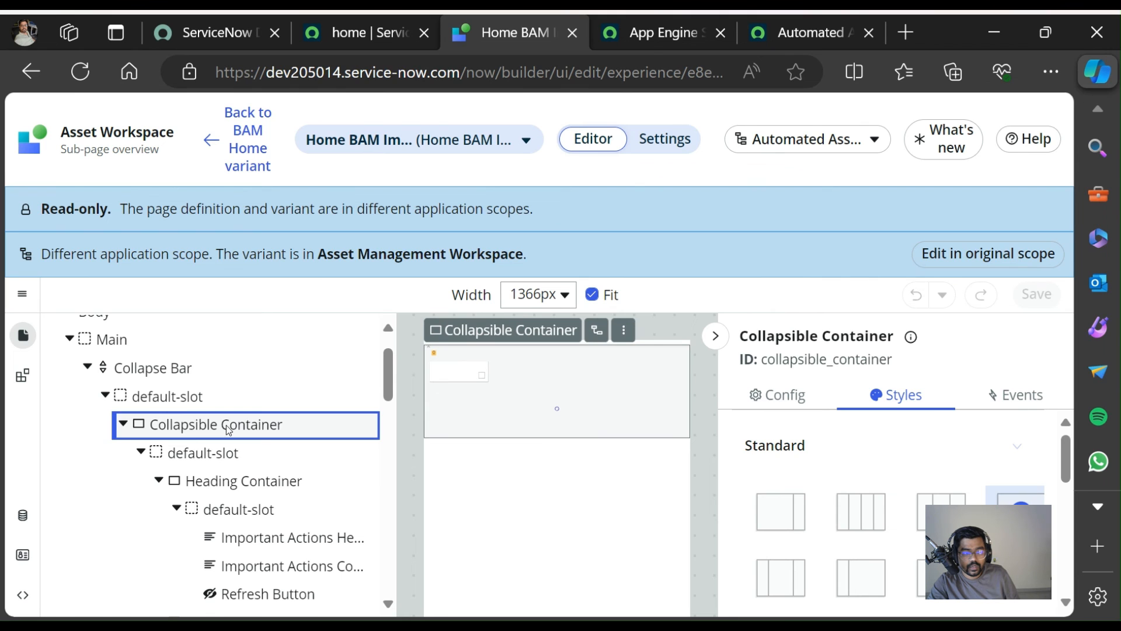
left_click(870, 342)
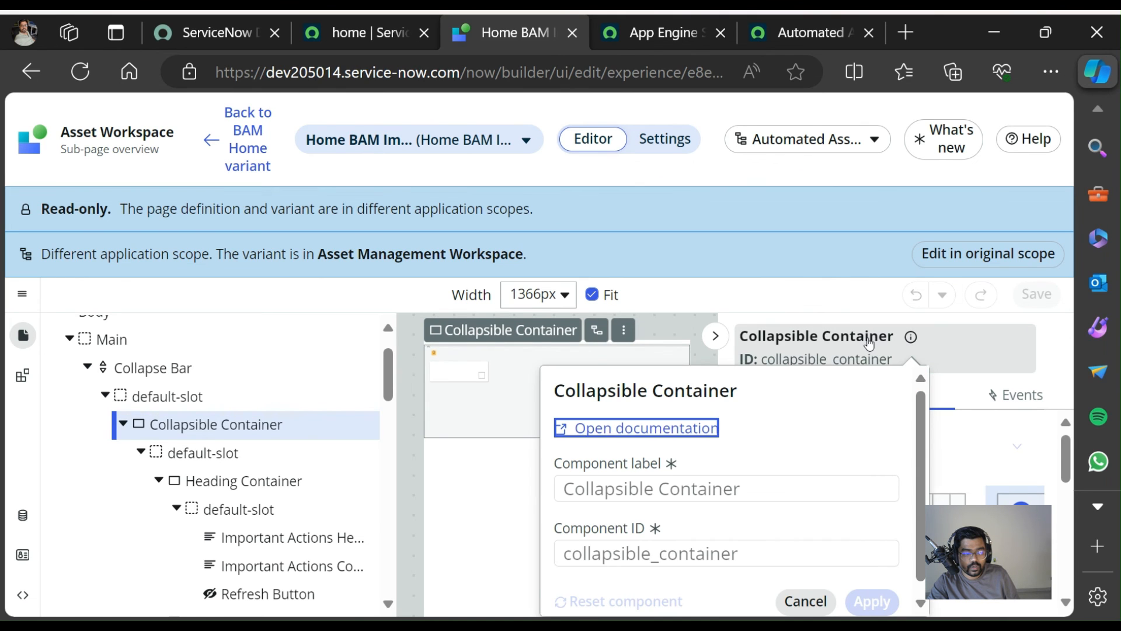
left_click(628, 430)
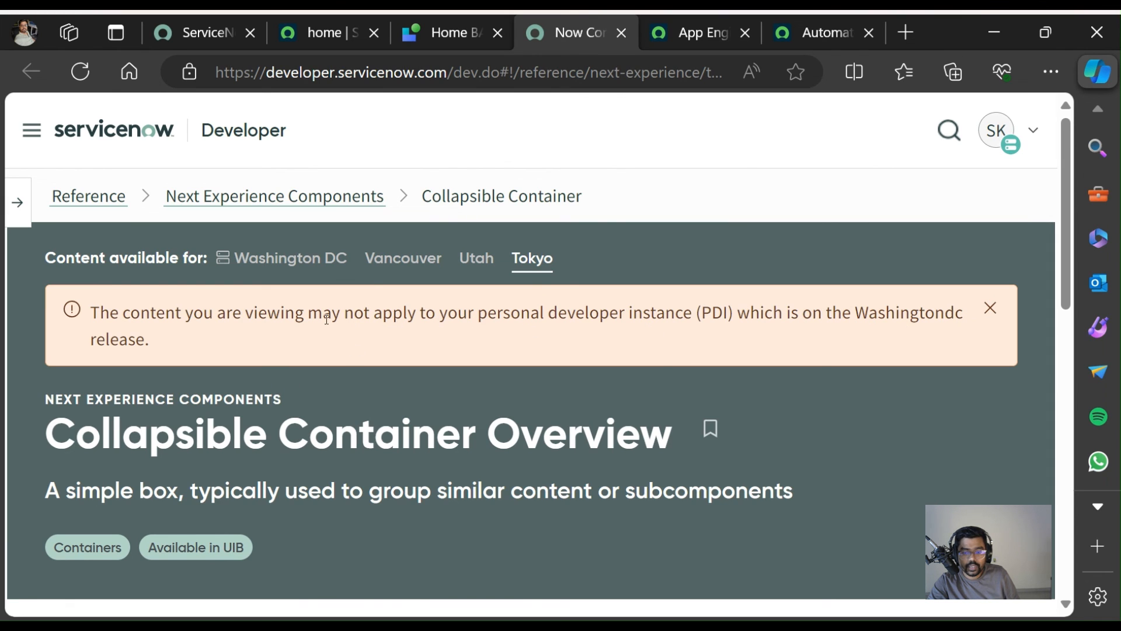
Compare the container documentation between the Washington DC and Vancouver releases, ending on Washington DC.
left_click(285, 260)
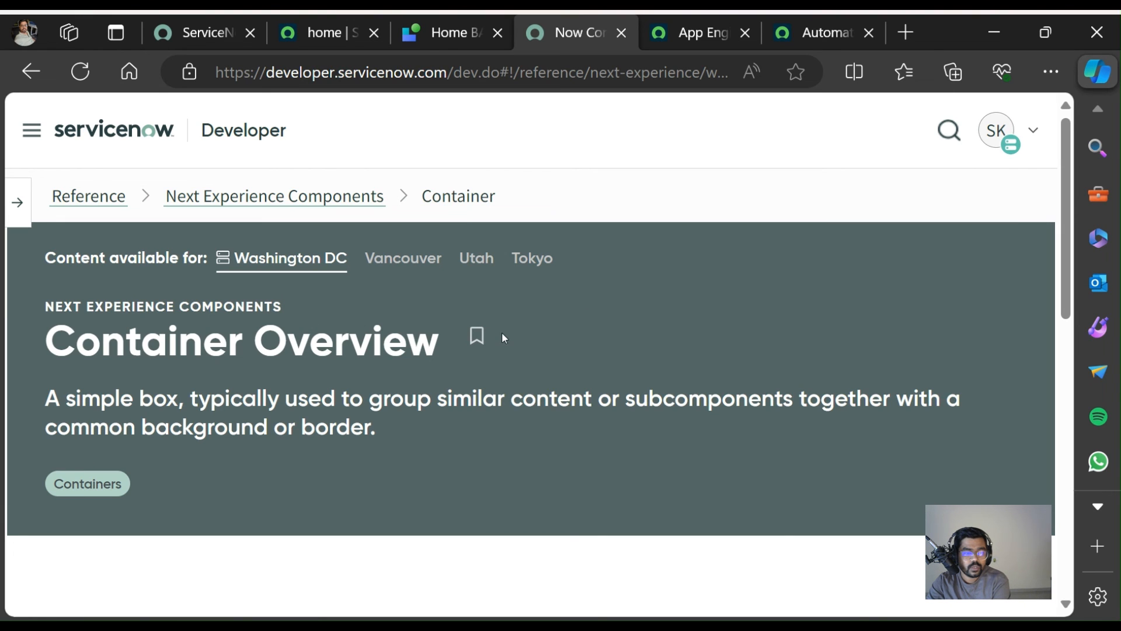
left_click(410, 261)
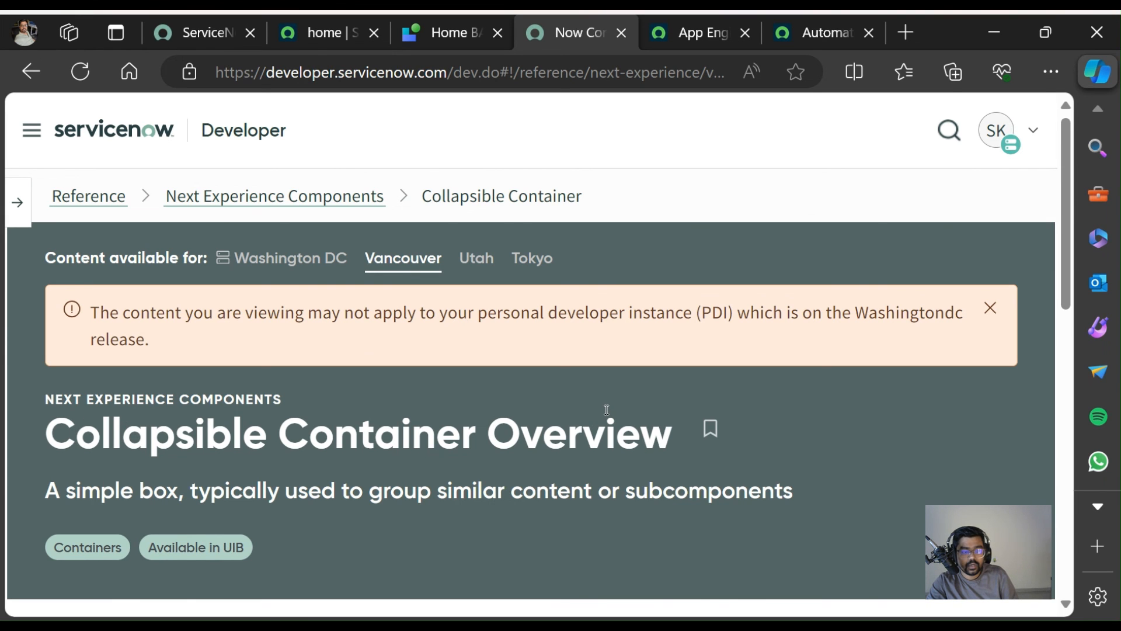
left_click(341, 272)
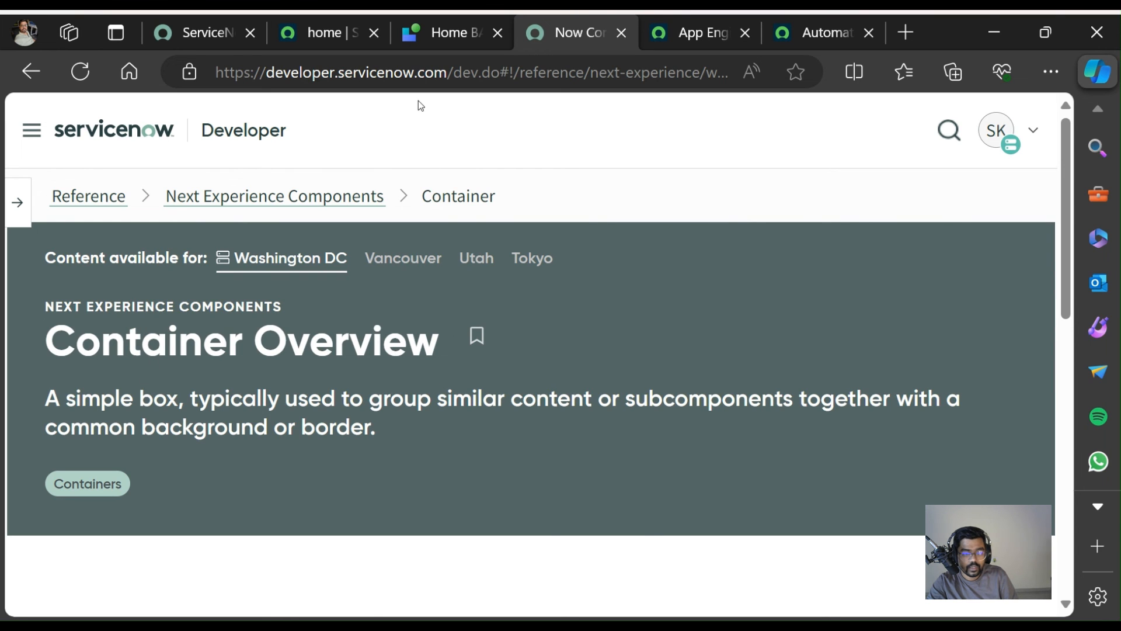
Return to the Home BAM Important actions sub-page and review the components nested under the Collapsible Container.
left_click(435, 23)
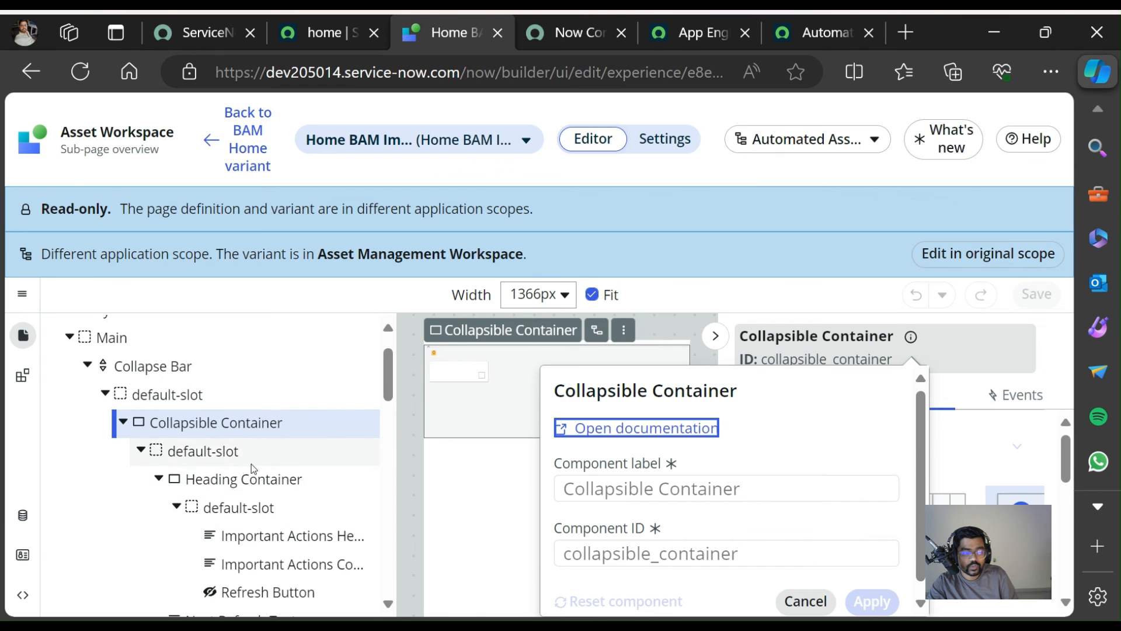
scroll(252, 415, "down", 1)
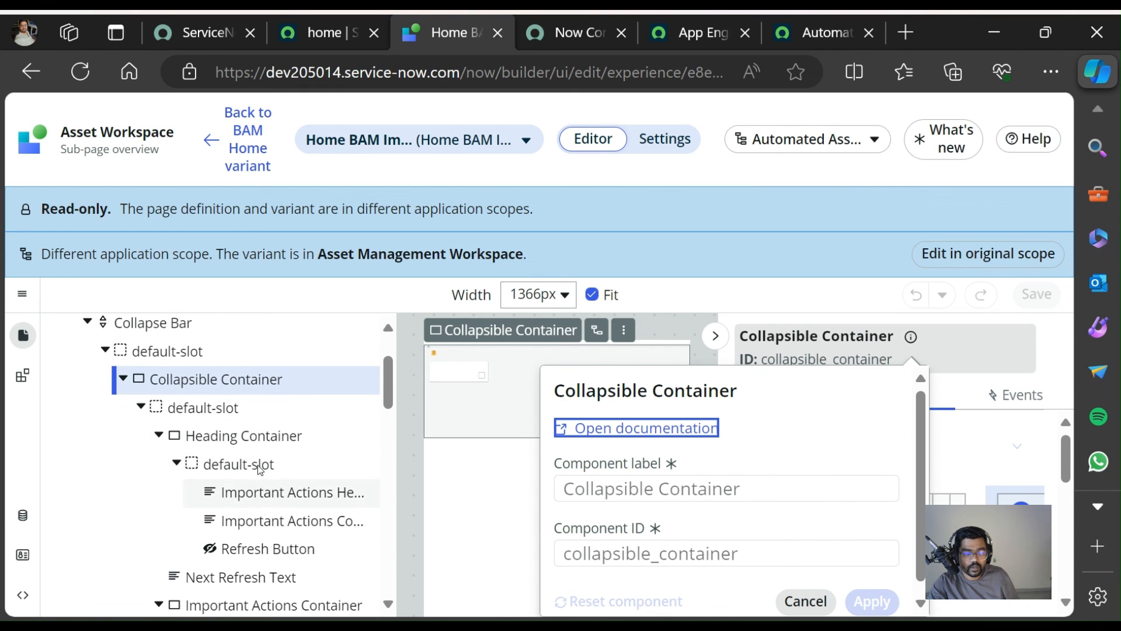
scroll(263, 456, "down", 2)
scroll(265, 462, "down", 1)
scroll(264, 461, "up", 3)
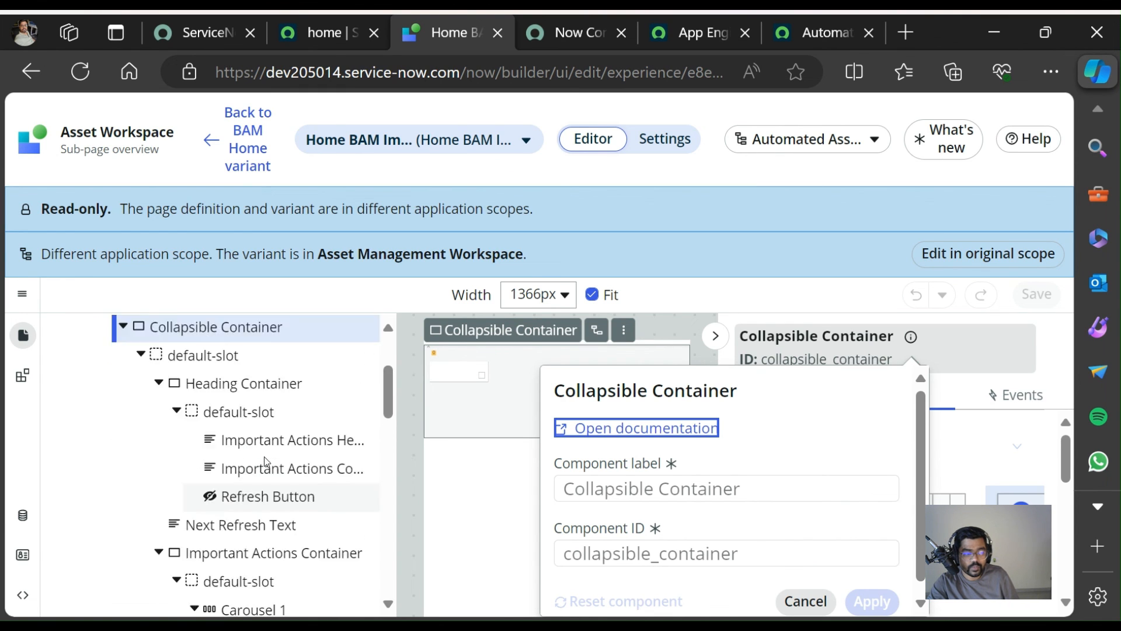
Switch to App Engine Studio and show the configuration of Button iconic 2 inside Container 4.
left_click(555, 33)
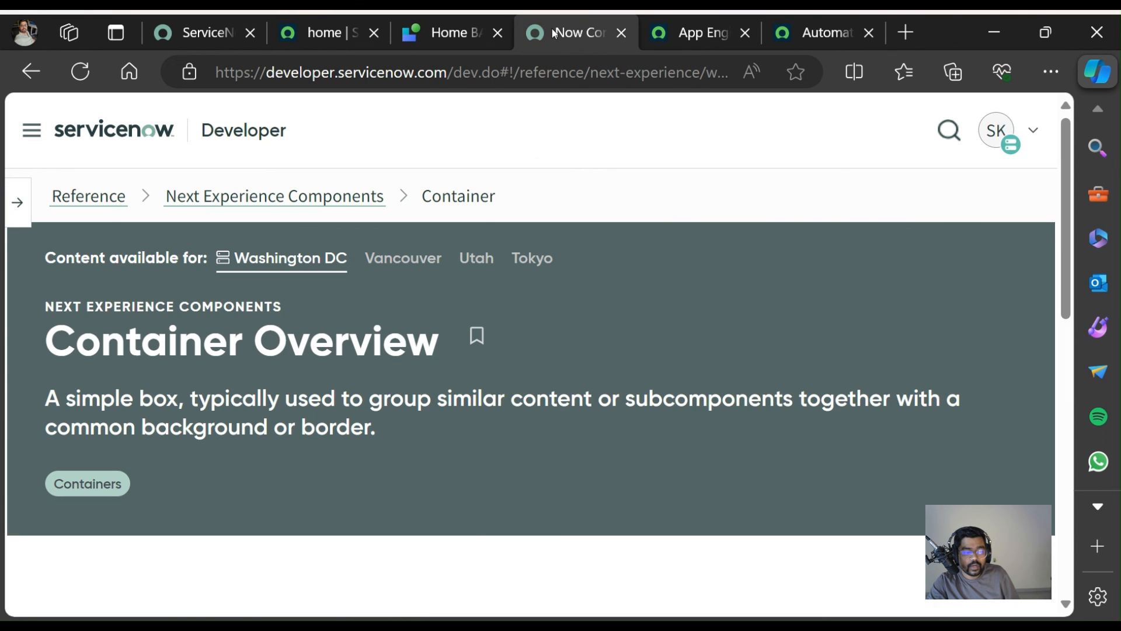
left_click(697, 33)
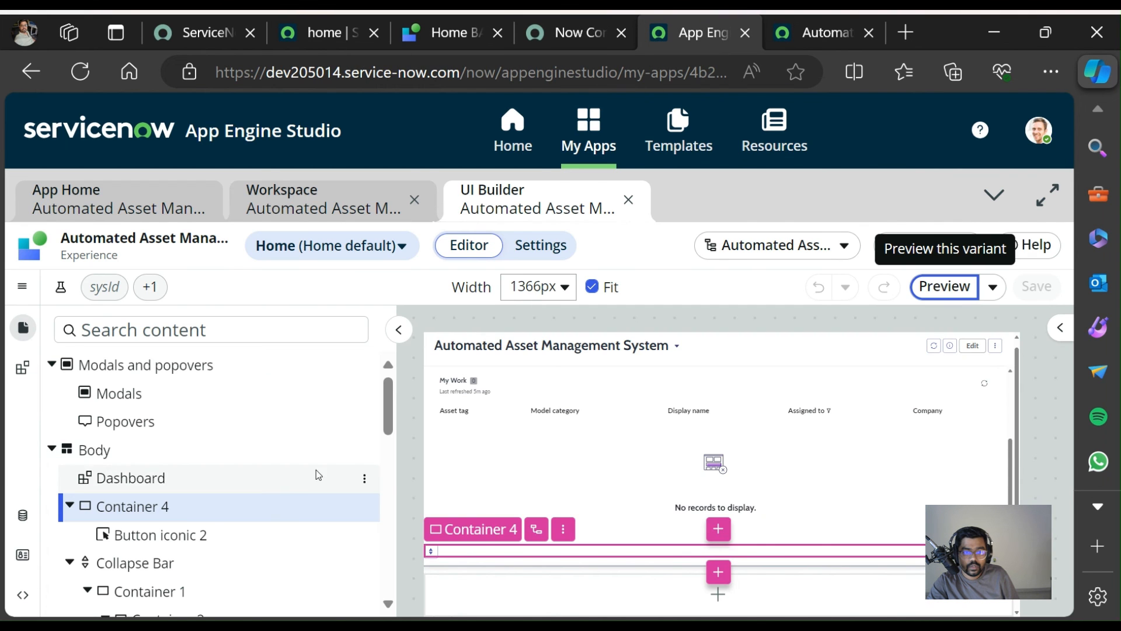
scroll(223, 486, "down", 1)
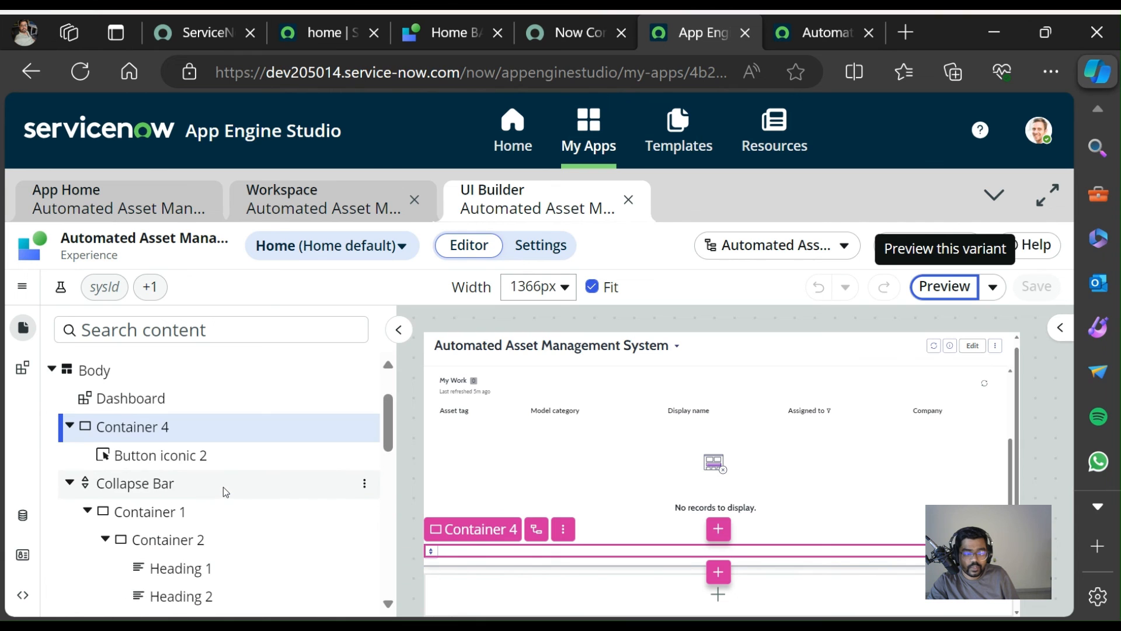
scroll(188, 500, "up", 1)
left_click(190, 498)
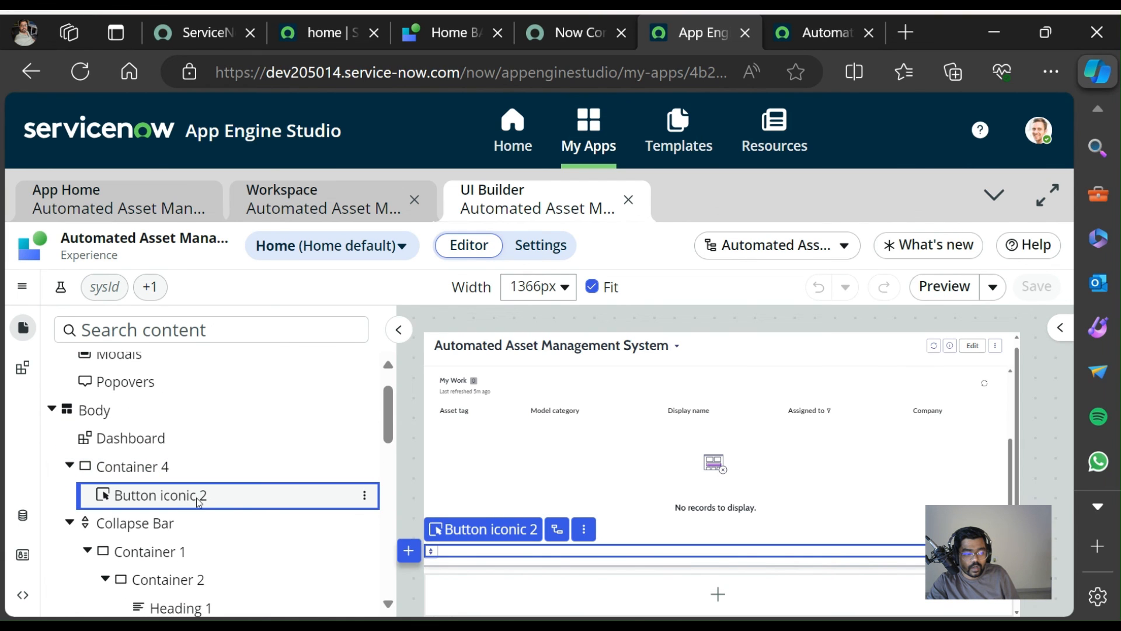
left_click(1060, 327)
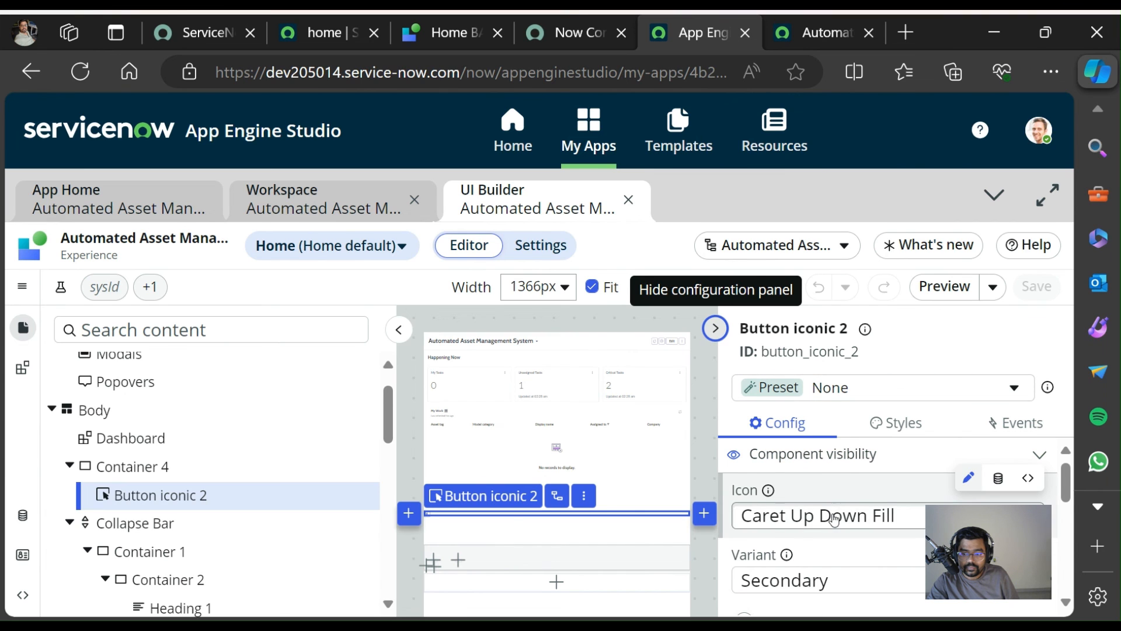
Review the icon and variant settings of Button iconic 2 and its Button iconic clicked event handlers.
scroll(834, 519, "down", 3)
scroll(833, 519, "up", 2)
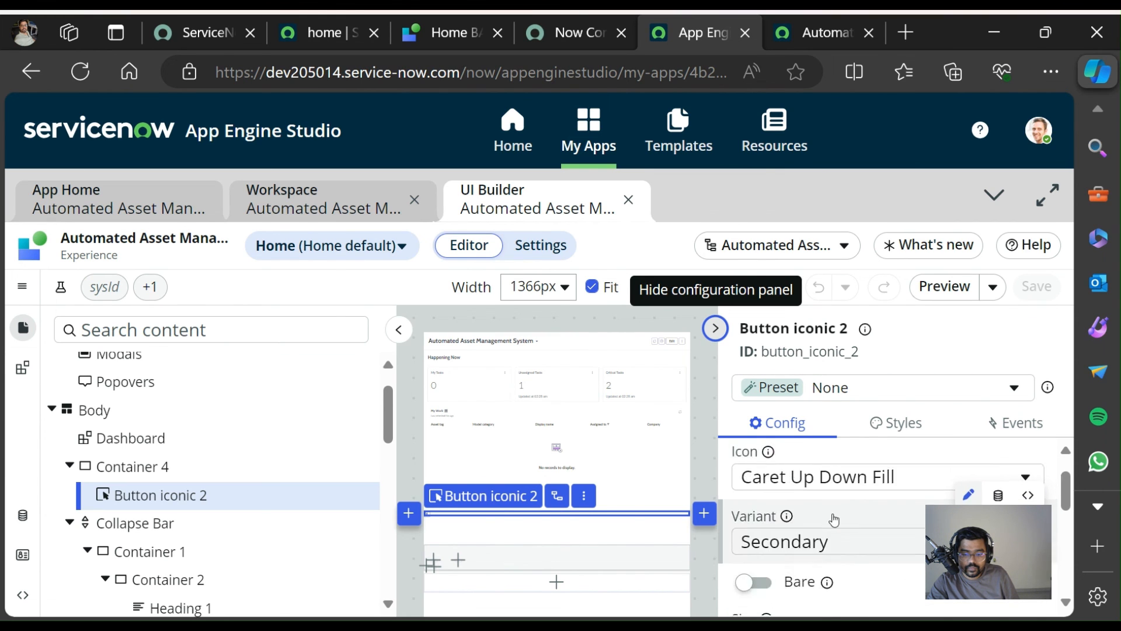
scroll(835, 518, "up", 1)
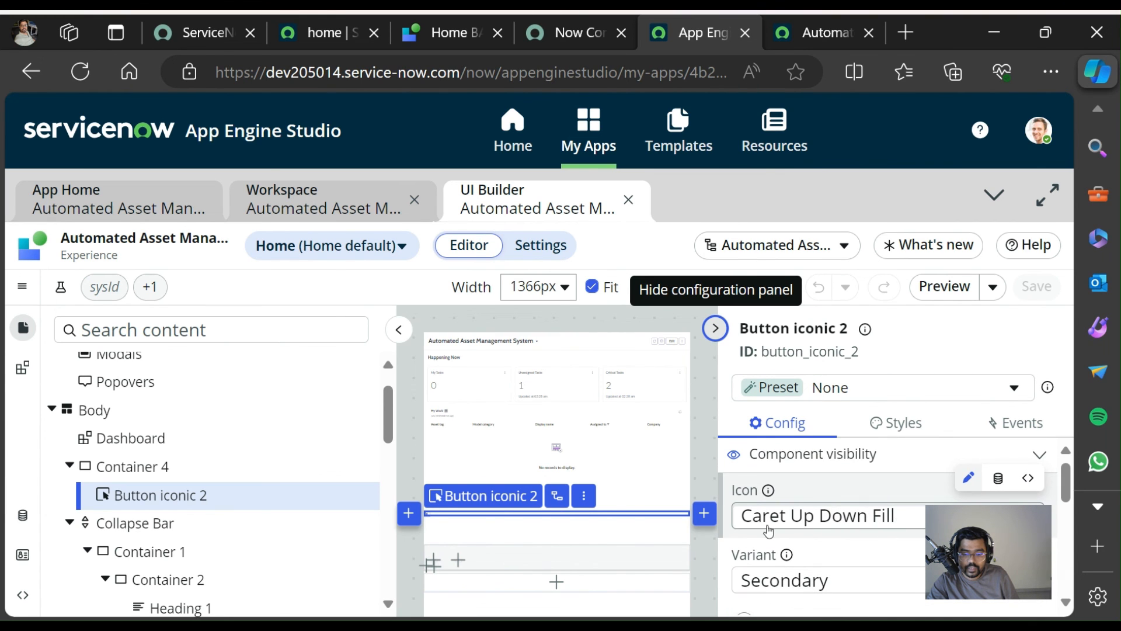
left_click(1023, 429)
scroll(847, 524, "down", 1)
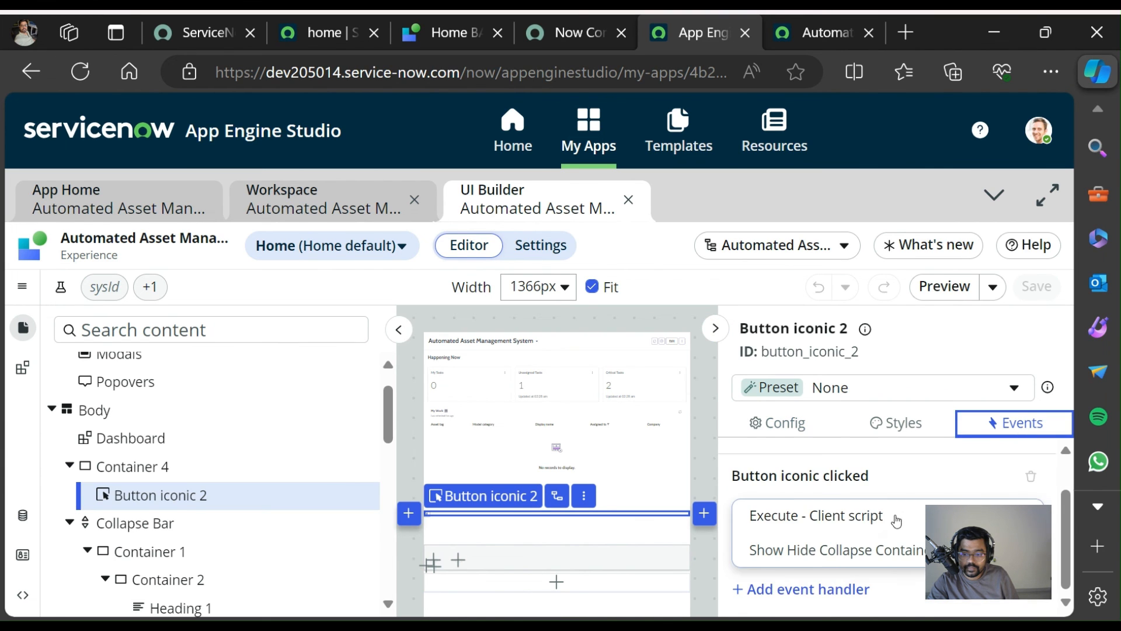
Open the page's client scripts and examine the Show Hide Collapse Container script that Button iconic 2 executes.
left_click(846, 519)
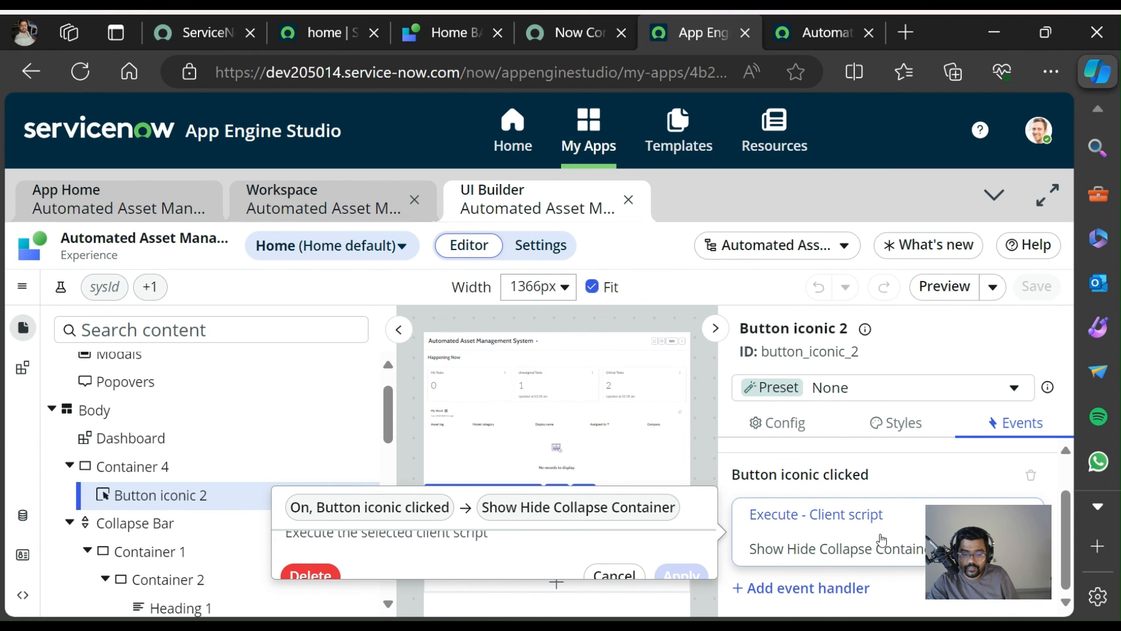
left_click(22, 594)
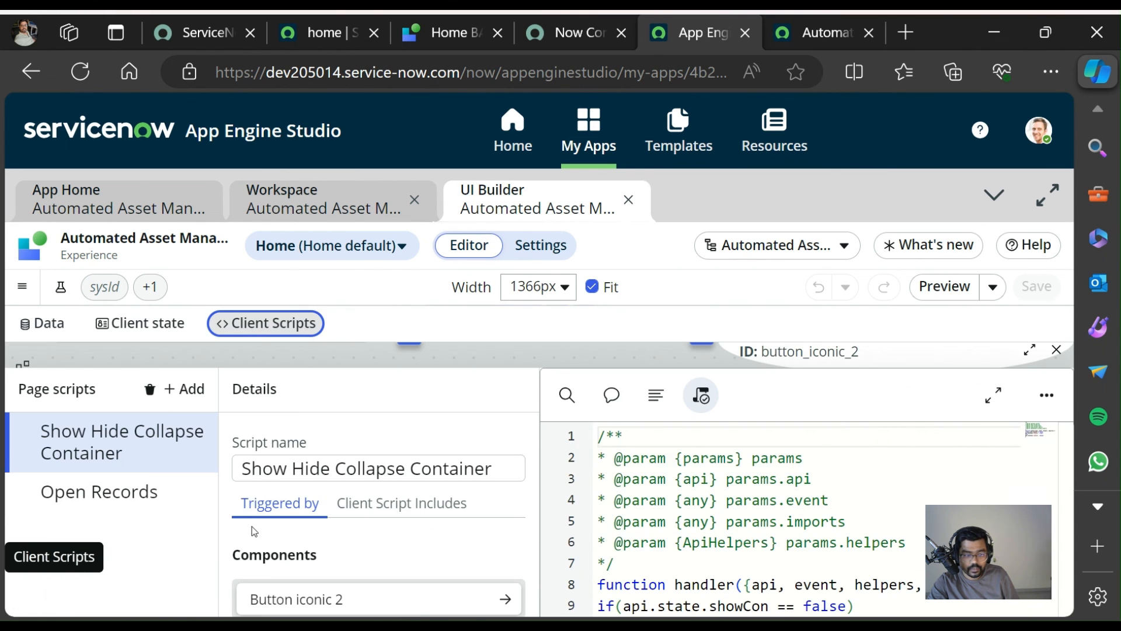
left_click(719, 542)
scroll(719, 537, "down", 3)
scroll(721, 536, "up", 2)
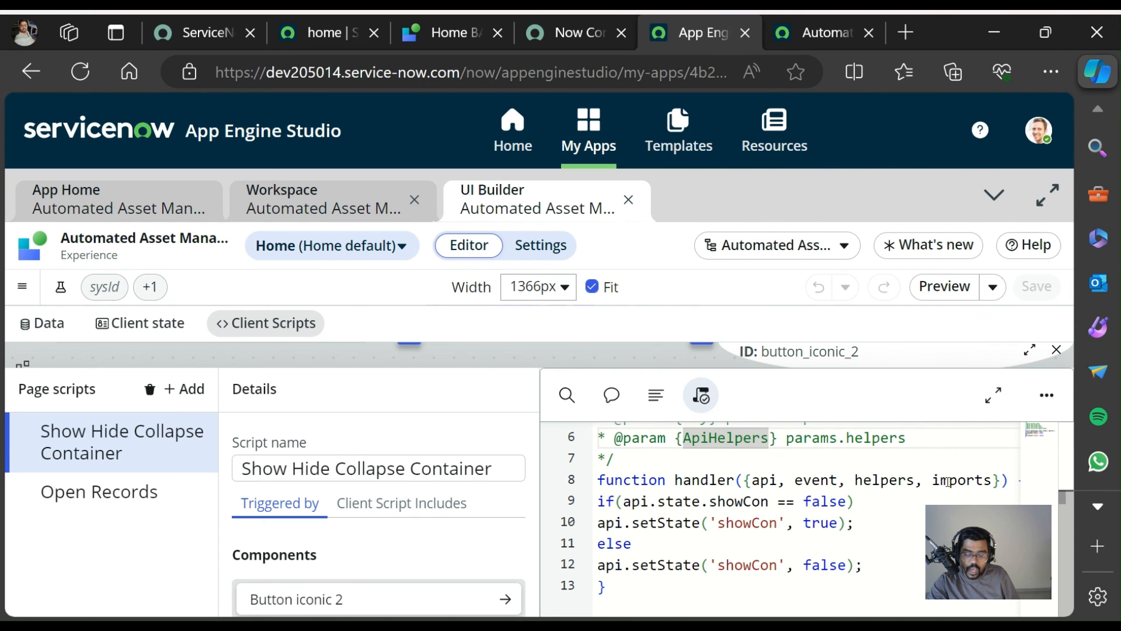
Check the showCon client state parameter against its use in the Show Hide Collapse Container script, then close the scripts view.
left_click(169, 323)
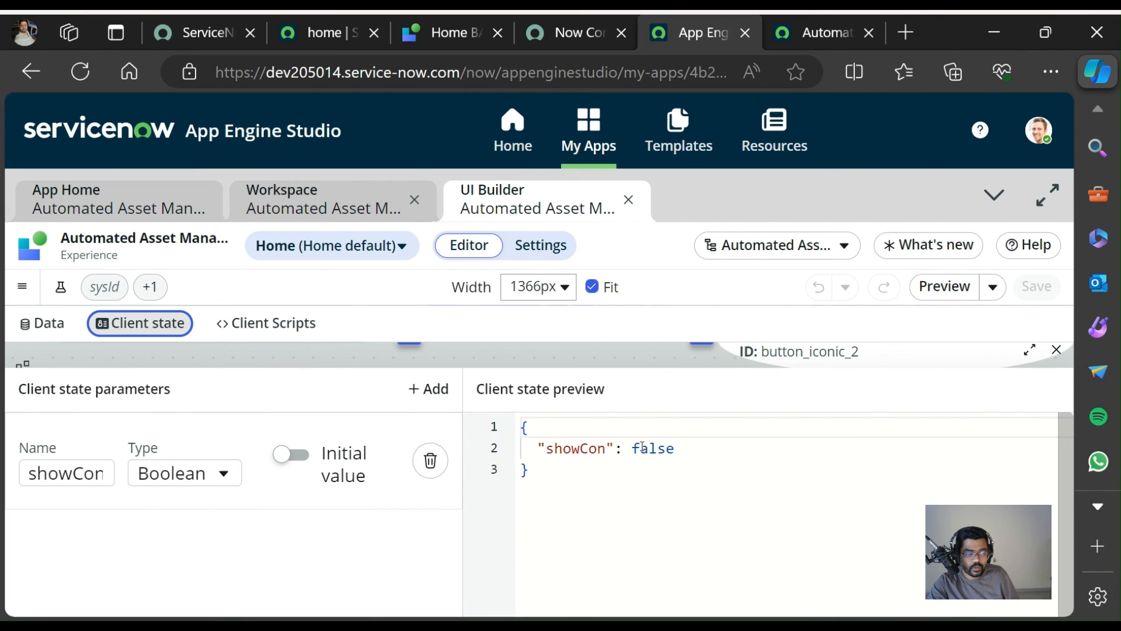
left_click(266, 323)
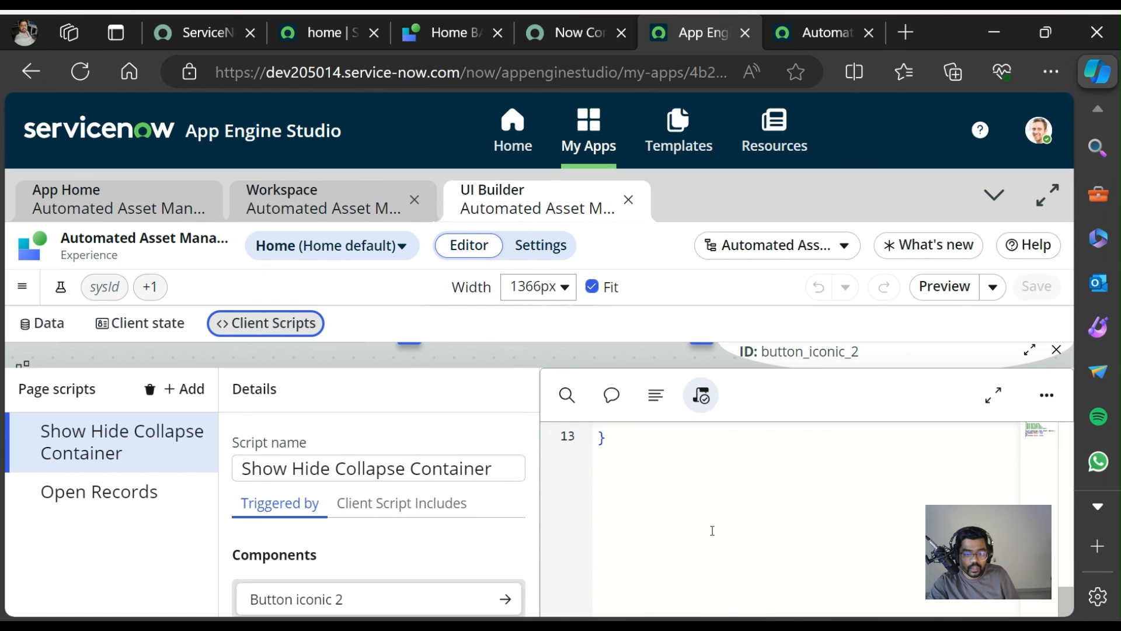
scroll(712, 530, "up", 4)
scroll(713, 530, "down", 2)
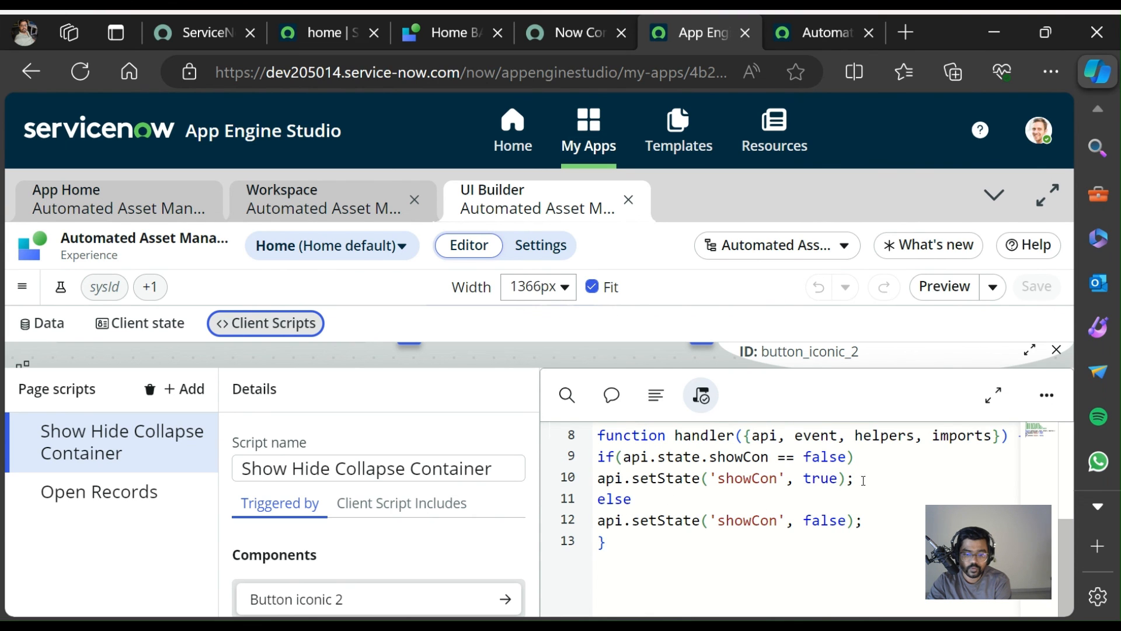
left_click(1057, 350)
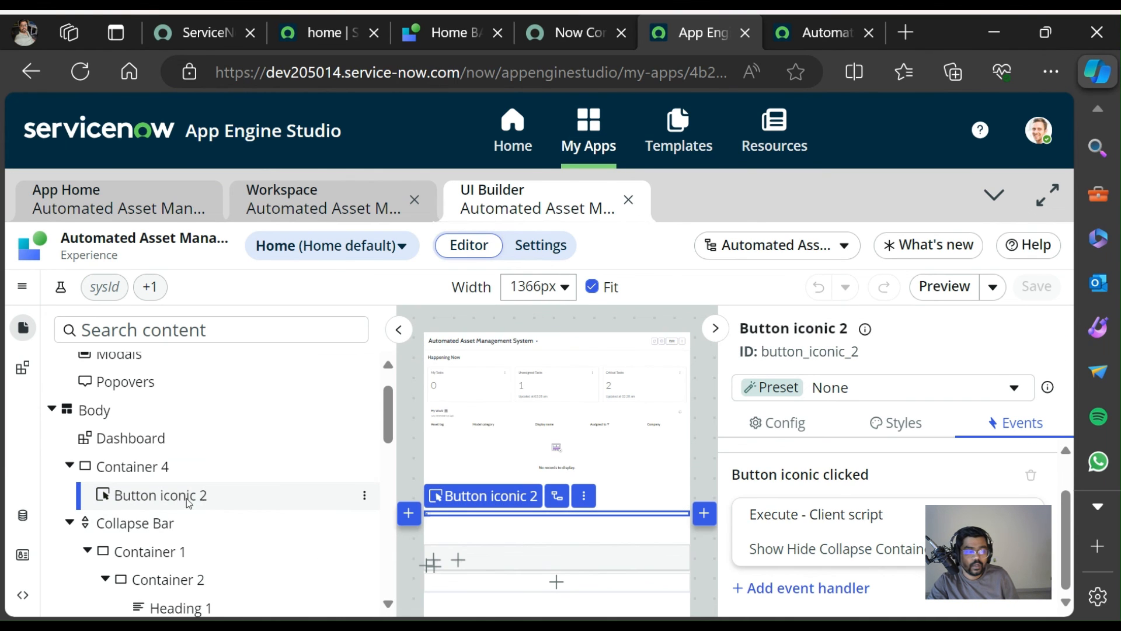
Switch to the Automated Asset Management workspace and test expanding and collapsing the Important Actions section, leaving it expanded.
left_click(820, 32)
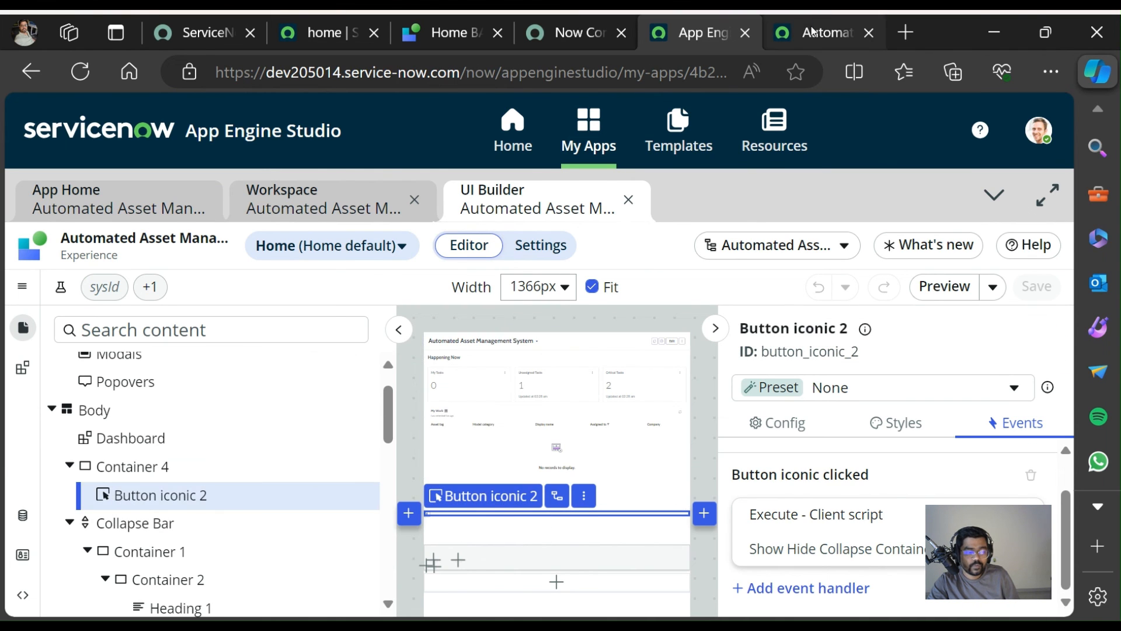
left_click(78, 380)
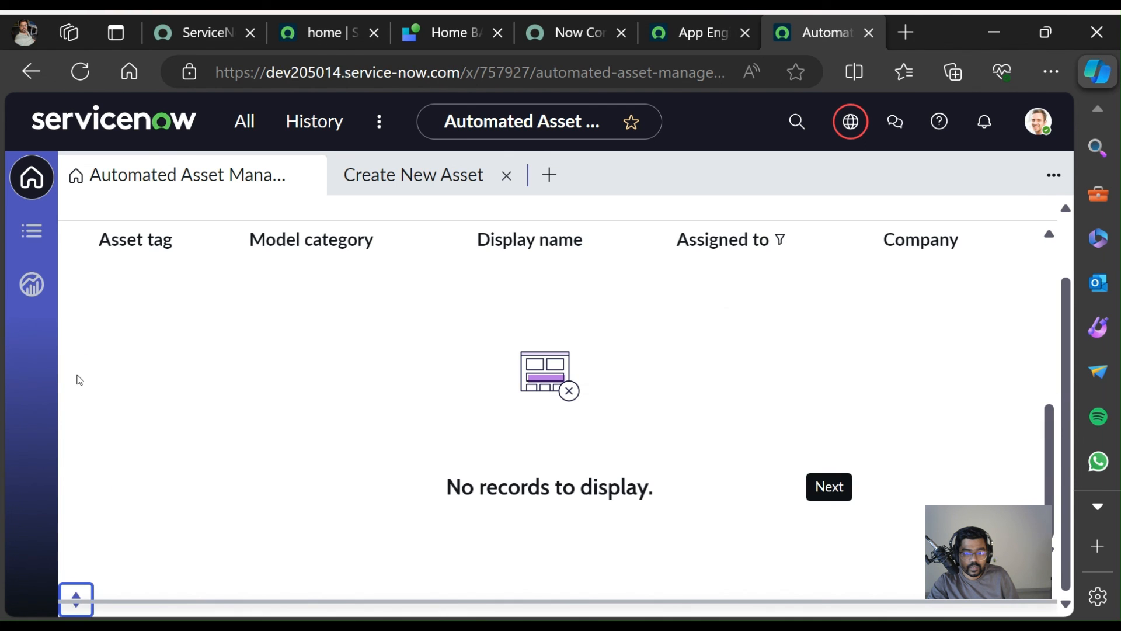
left_click(83, 594)
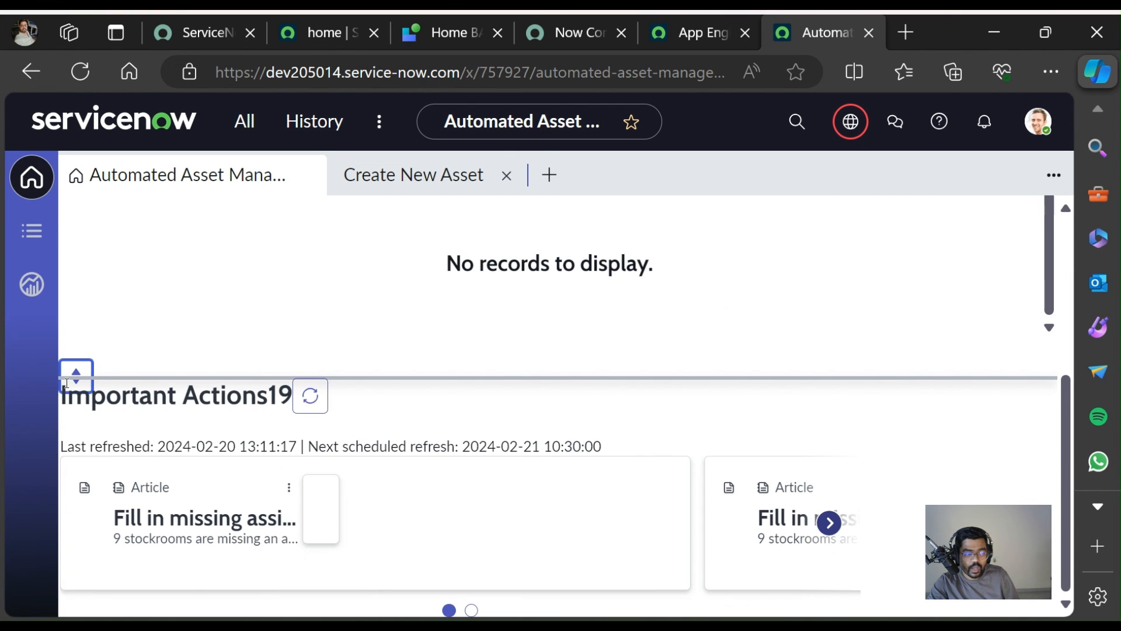
left_click(76, 379)
left_click(80, 597)
Return to App Engine Studio and show the configuration of the Collapse Bar component.
left_click(688, 34)
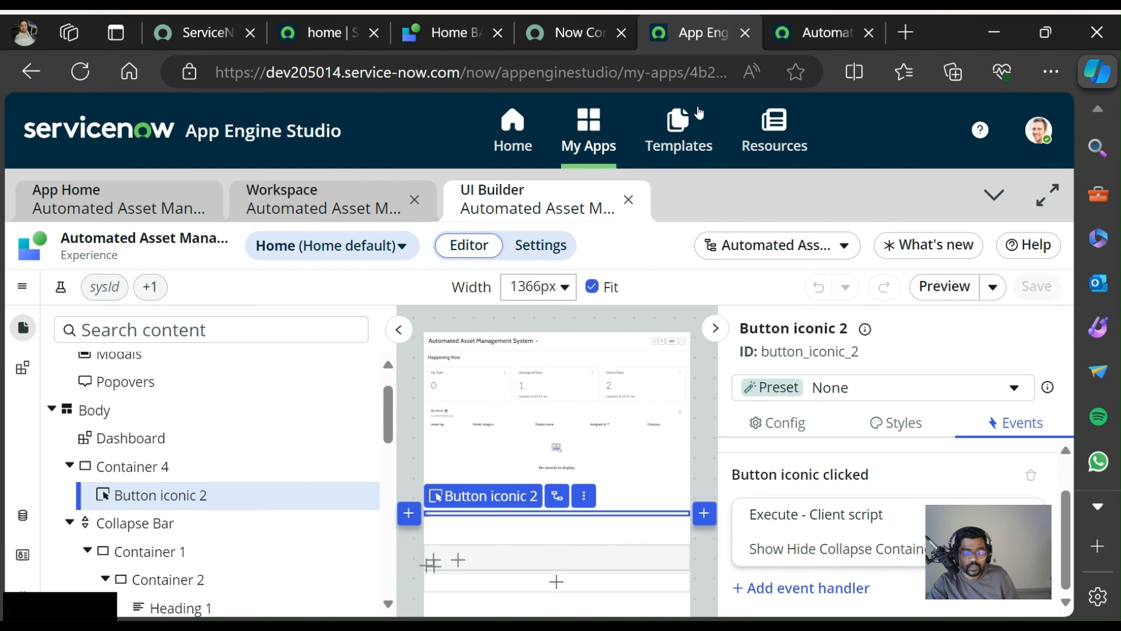
scroll(315, 435, "down", 3)
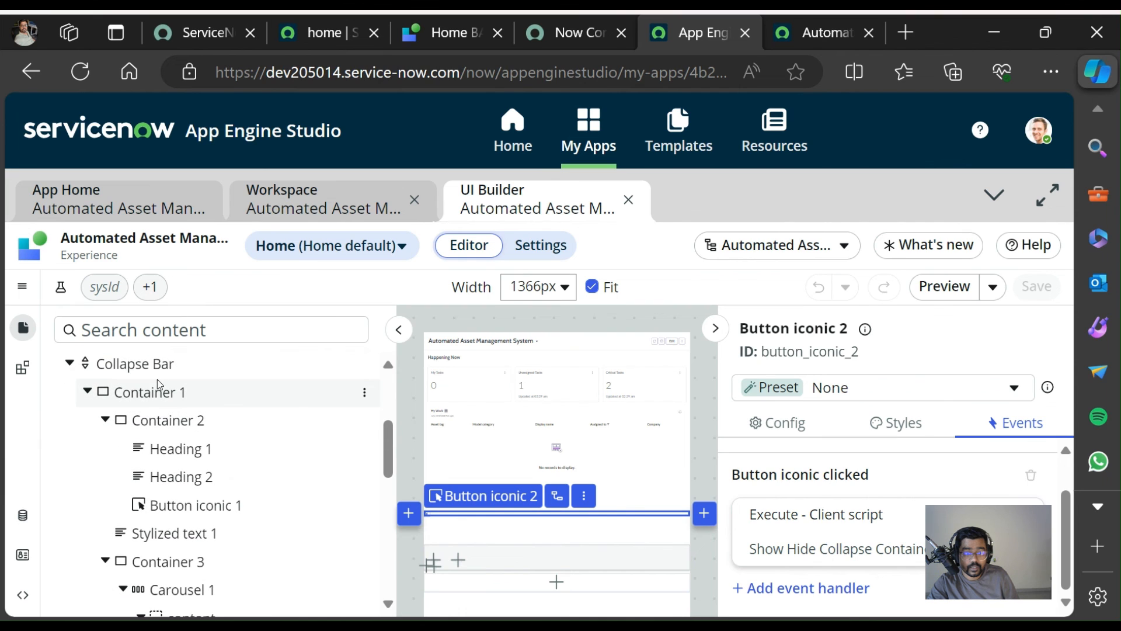
left_click(170, 366)
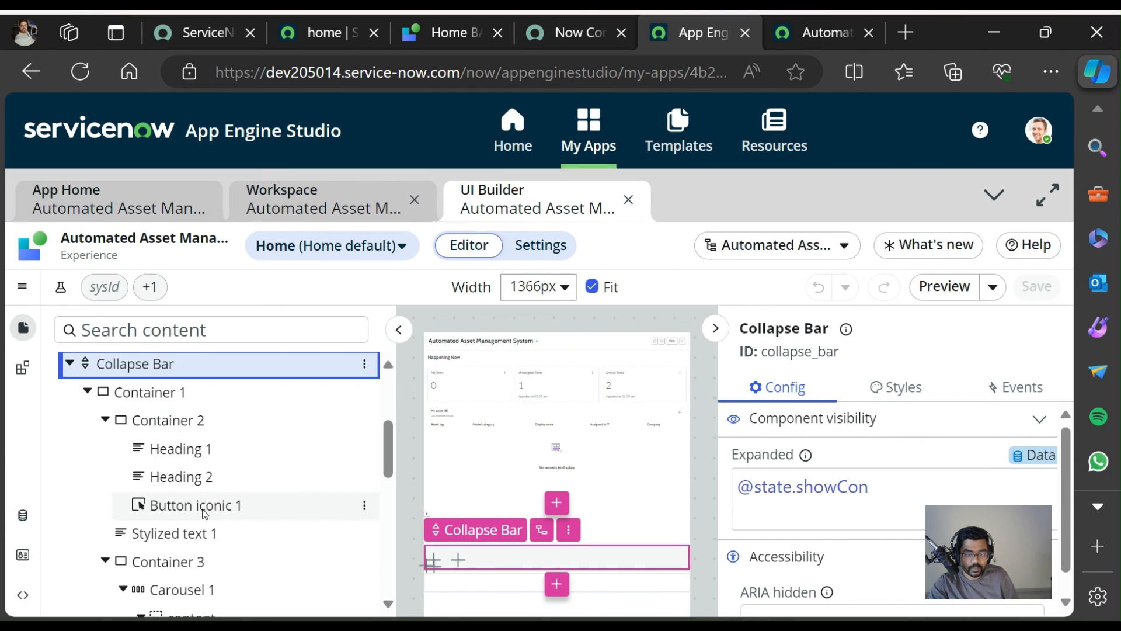
Switch to the Automated Asset Management workspace and page the Important Actions carousel forward and back.
left_click(816, 32)
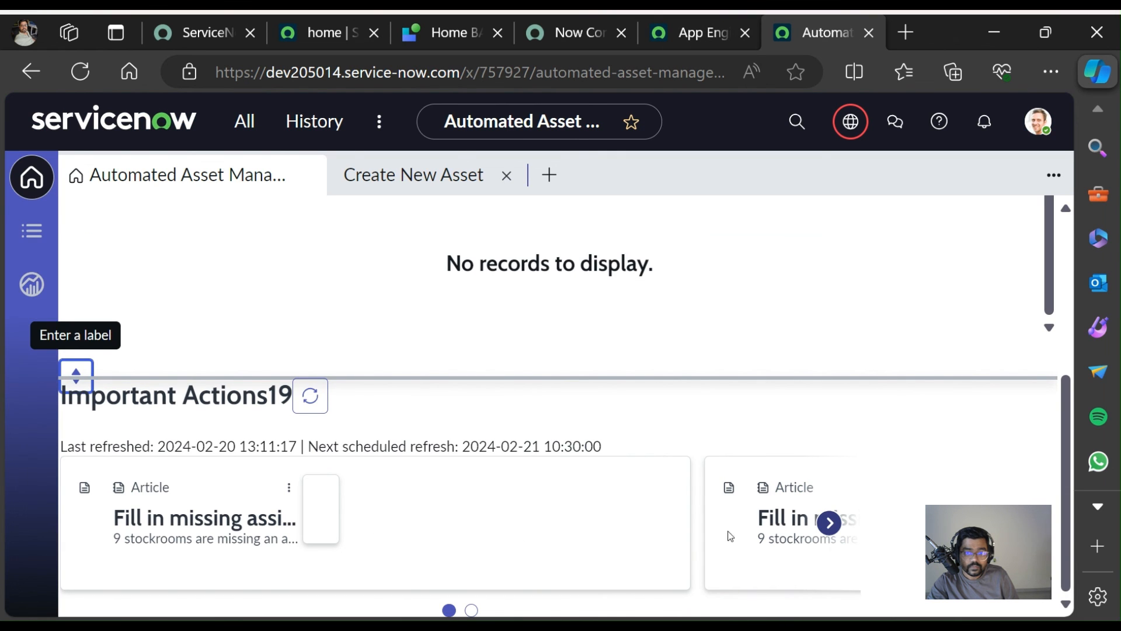
left_click(829, 522)
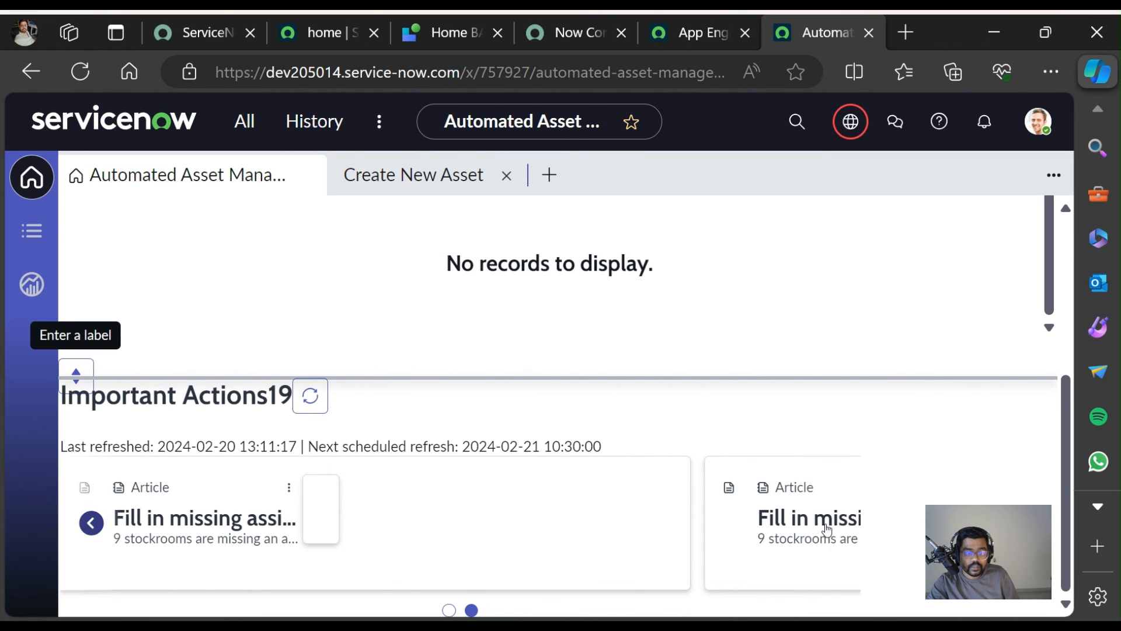
left_click(93, 524)
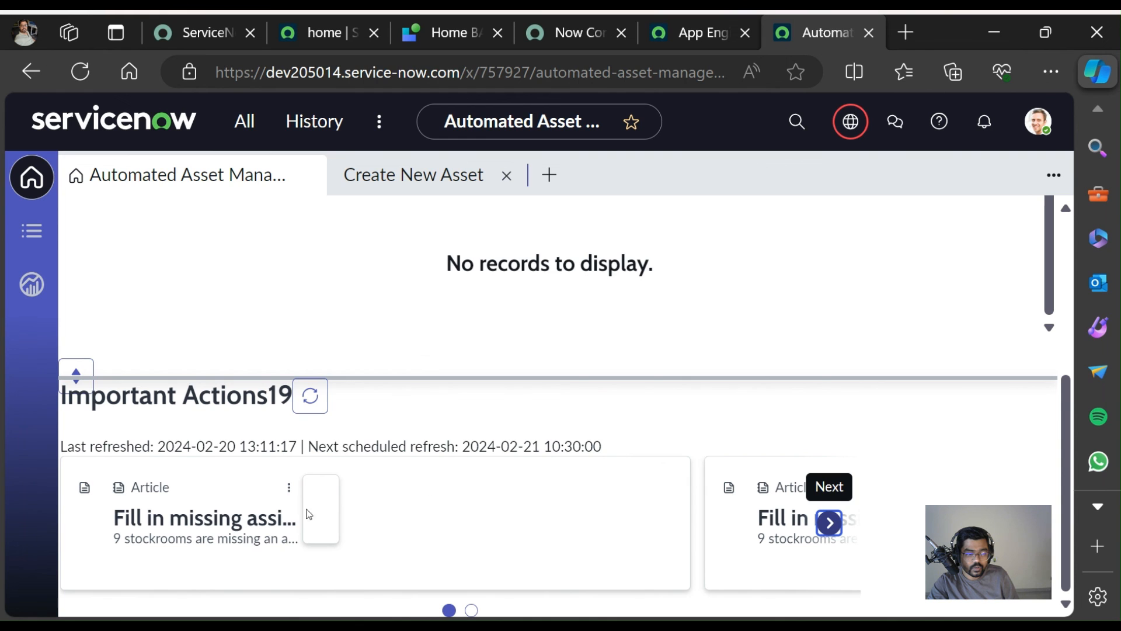
Return to App Engine Studio and review the components nested under the Collapse Bar, from Carousel 1 and Repeater 1 down to Button 1.
left_click(692, 33)
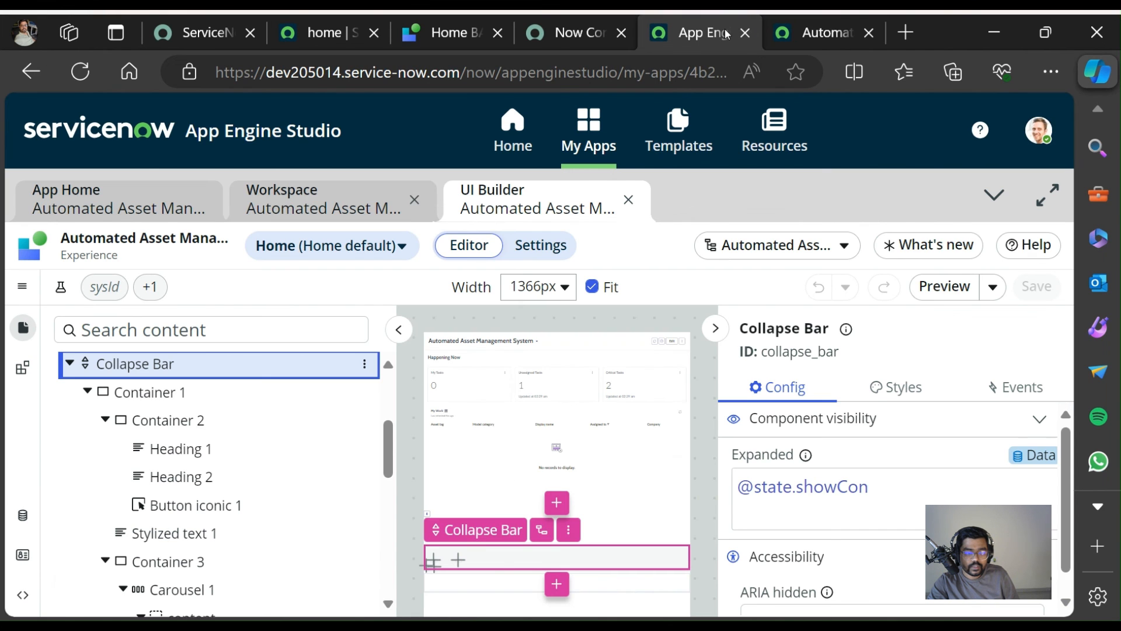
scroll(197, 476, "down", 3)
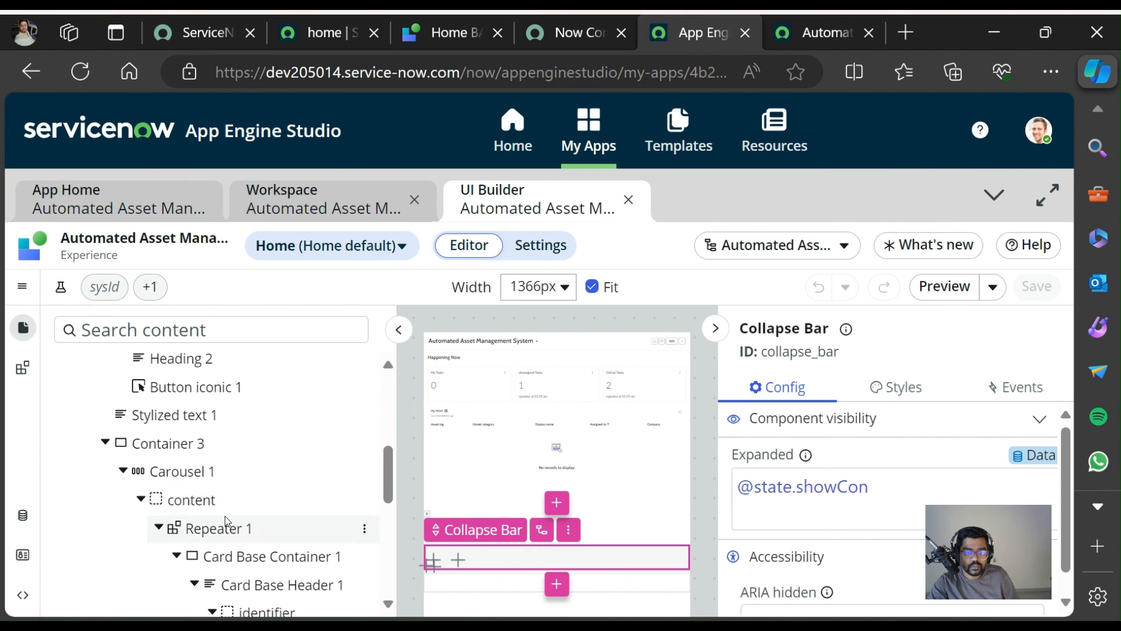
scroll(230, 508, "down", 5)
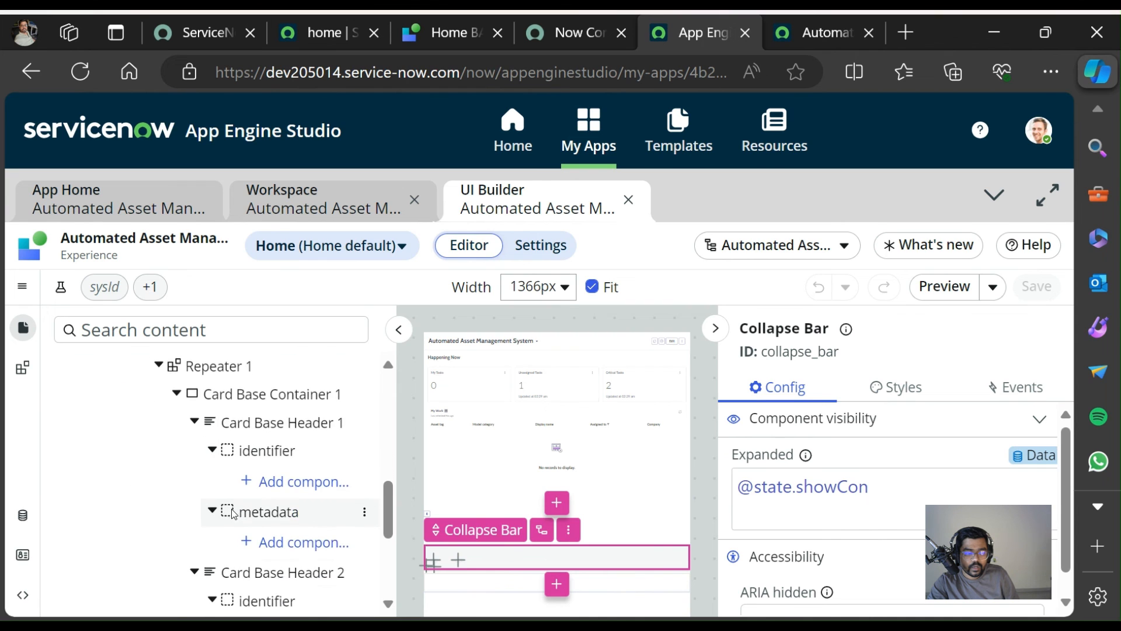
scroll(232, 514, "down", 3)
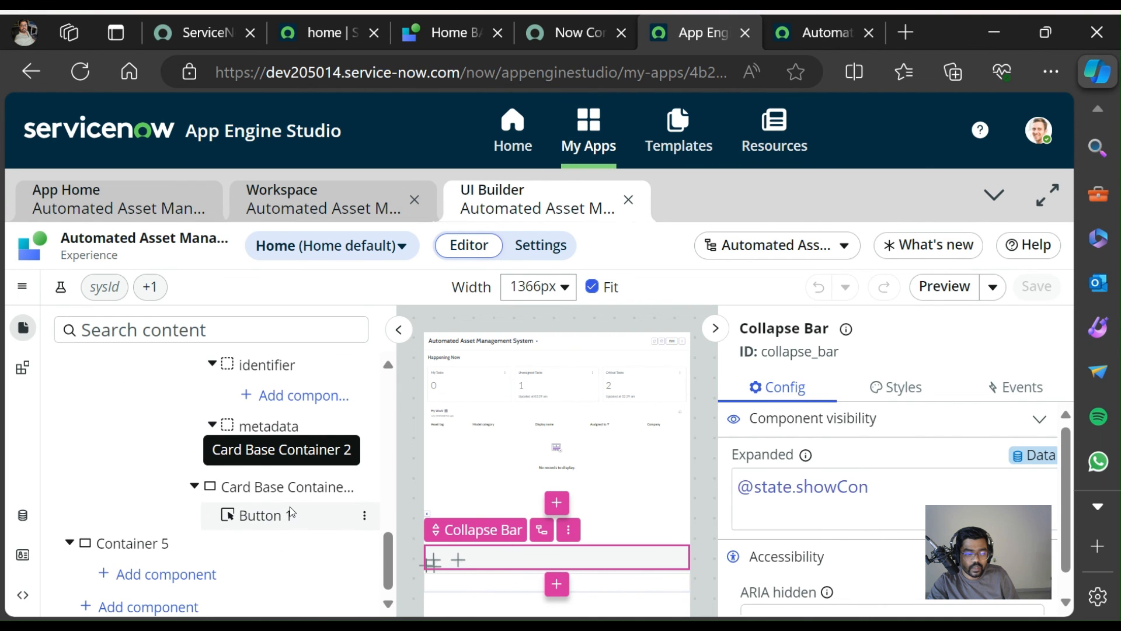
scroll(291, 513, "up", 1)
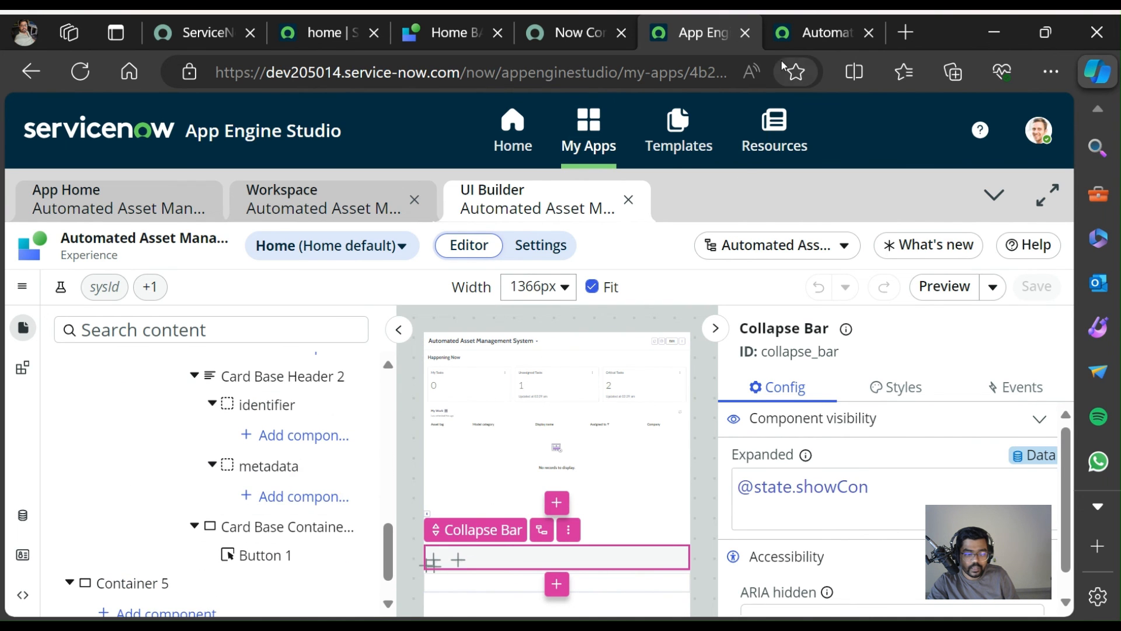
Switch to the Automated Asset Management workspace and move the article card carousel to its second page and back to the first.
left_click(821, 34)
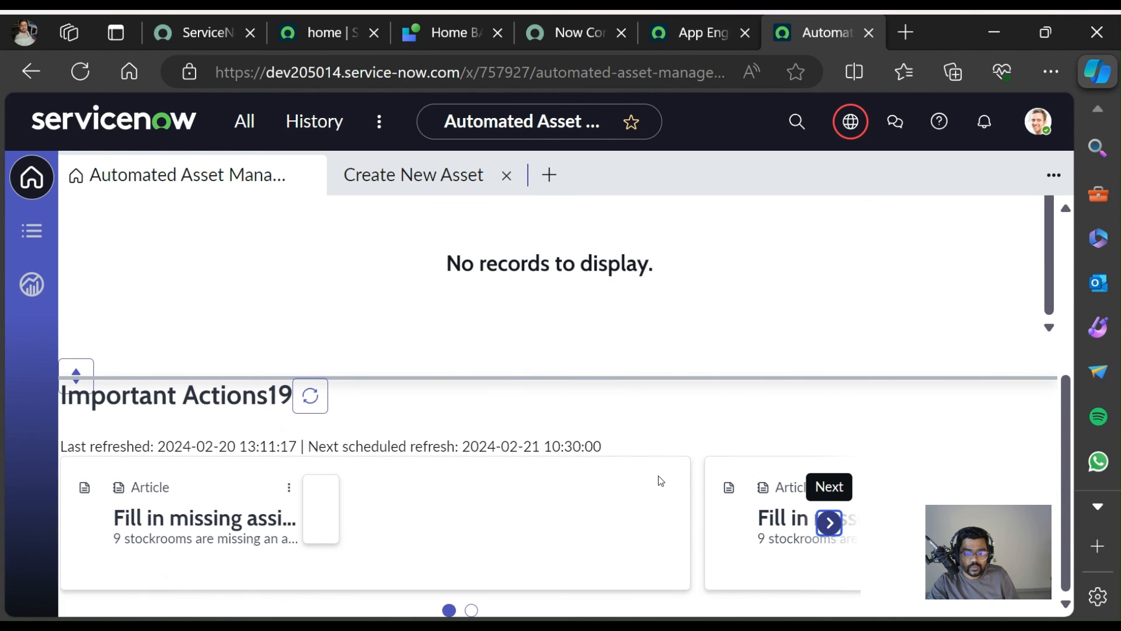
left_click(829, 523)
left_click(94, 526)
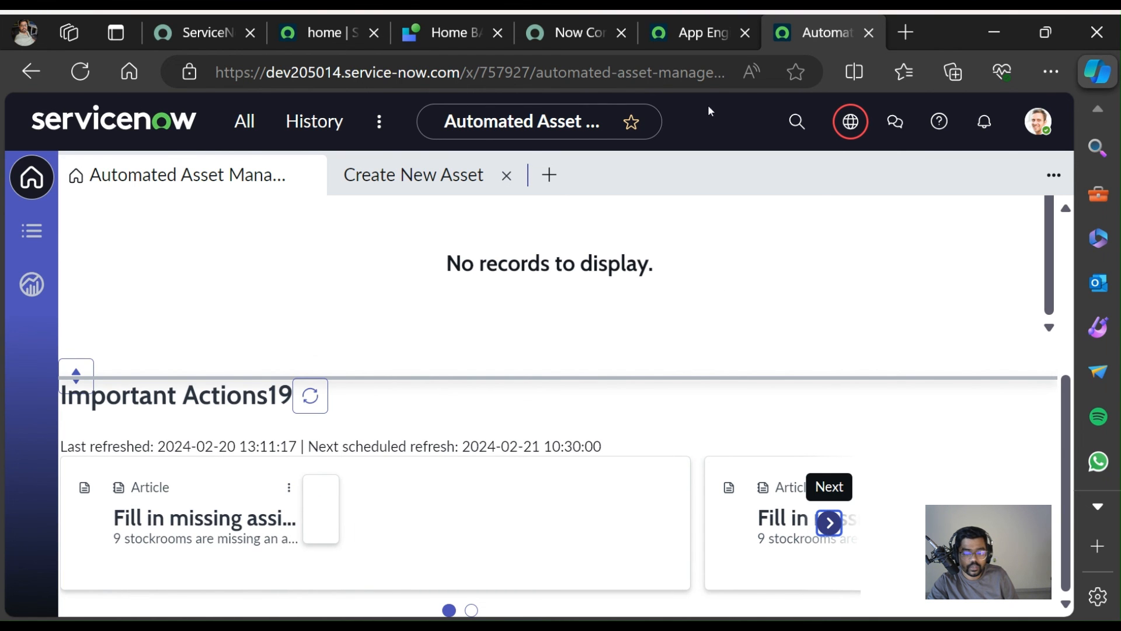
Return to App Engine Studio, hide the component configuration, and review the enlarged page preview and the end of the component tree.
left_click(704, 31)
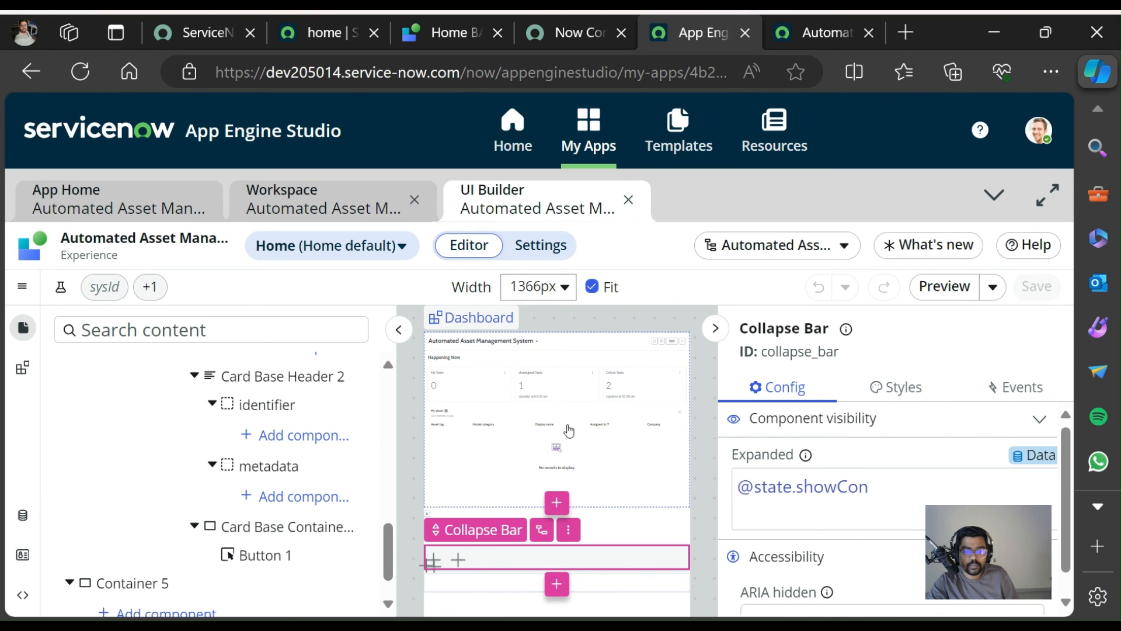
left_click(716, 331)
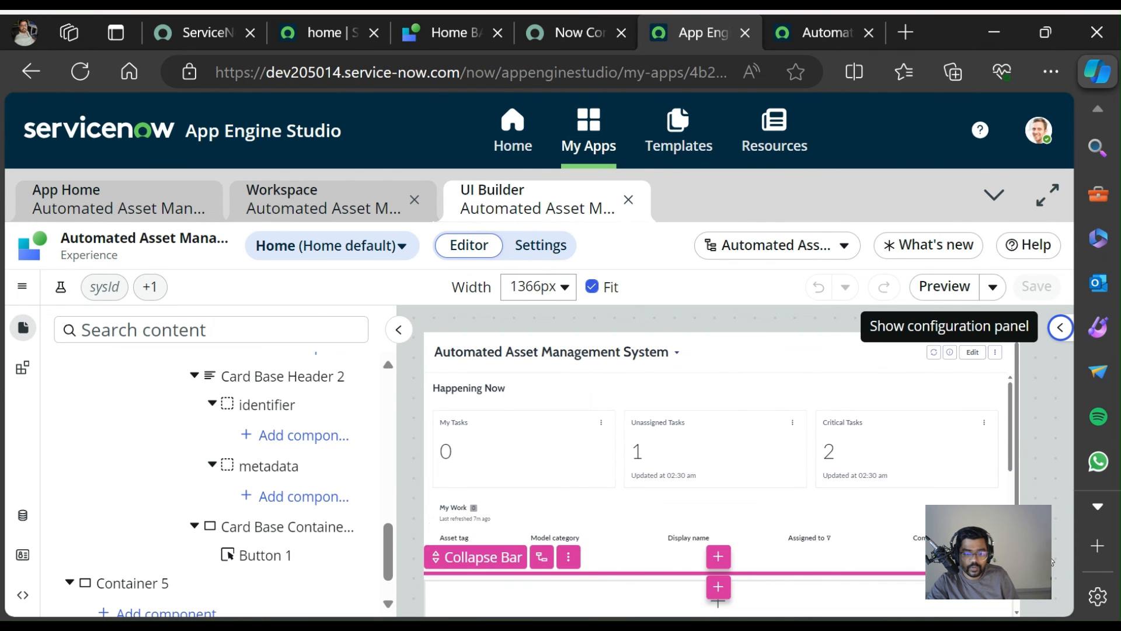
scroll(702, 529, "down", 2)
scroll(127, 514, "down", 2)
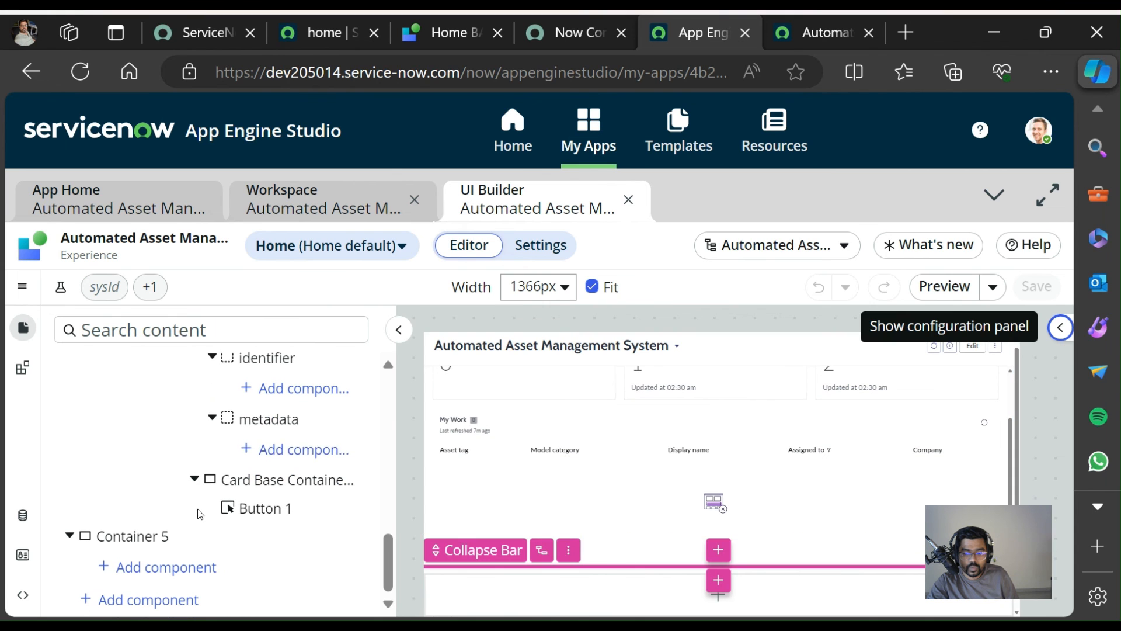
Switch to the Automated Asset Management workspace and page through the Important Actions carousel, returning to its first page.
left_click(811, 29)
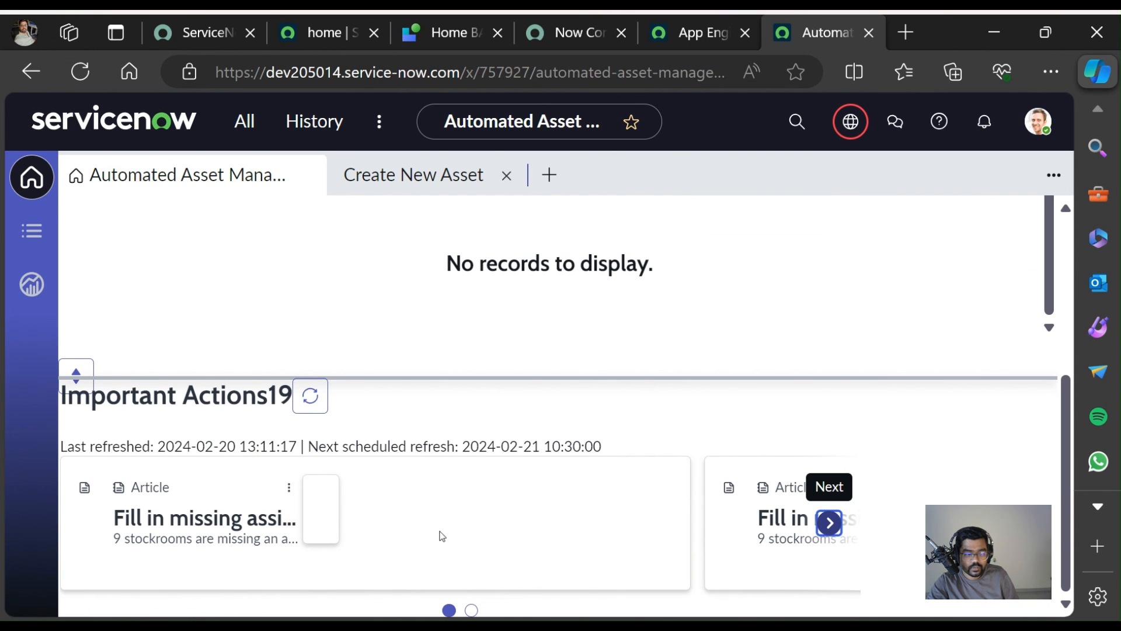
left_click(829, 522)
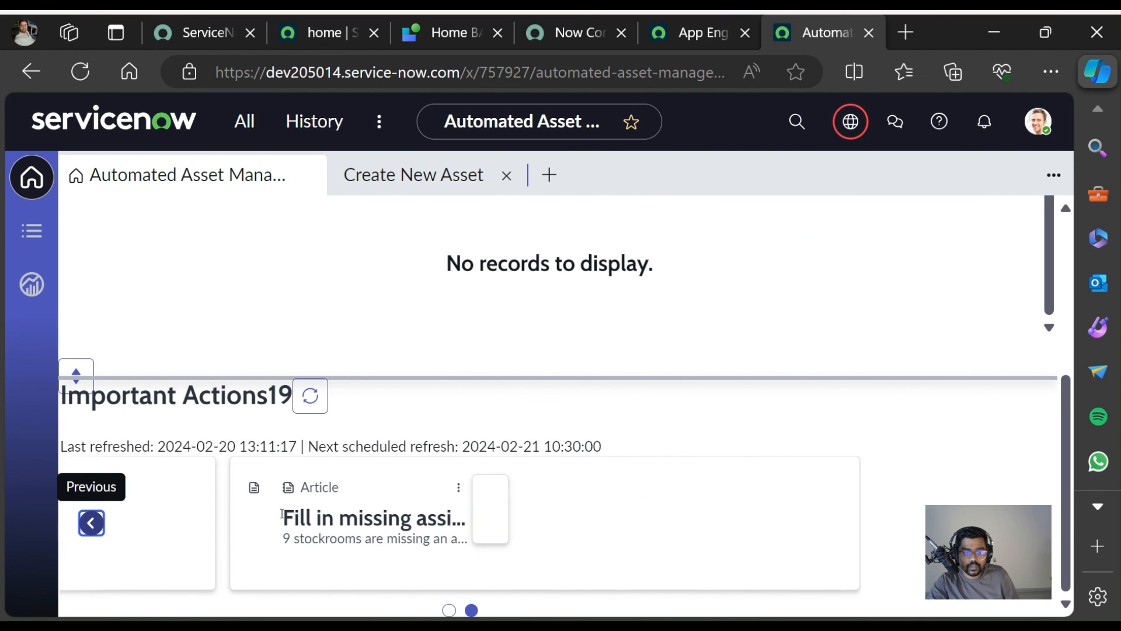
left_click(91, 520)
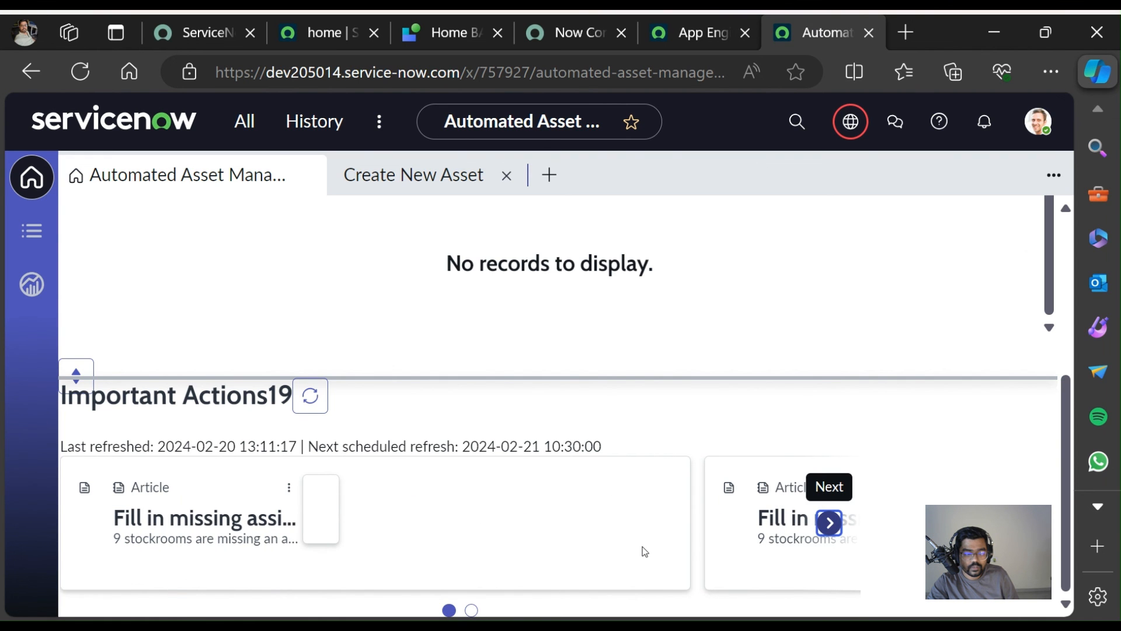
Switch to the original Asset Workspace home page, examine its Important Actions cards, and advance that carousel to the second page.
left_click(563, 24)
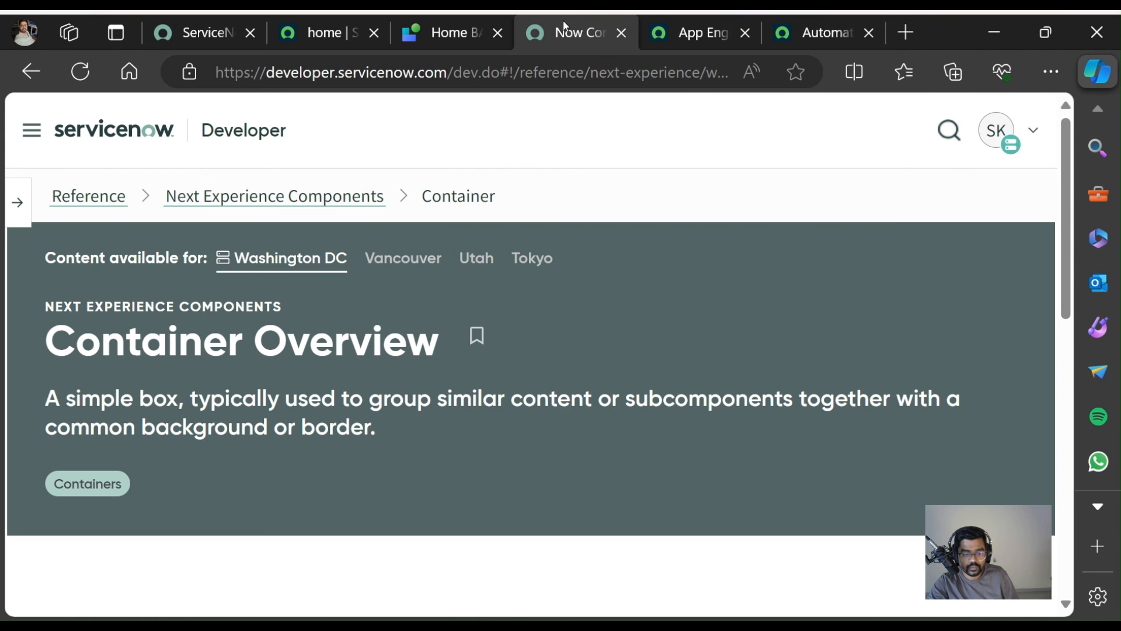
left_click(439, 33)
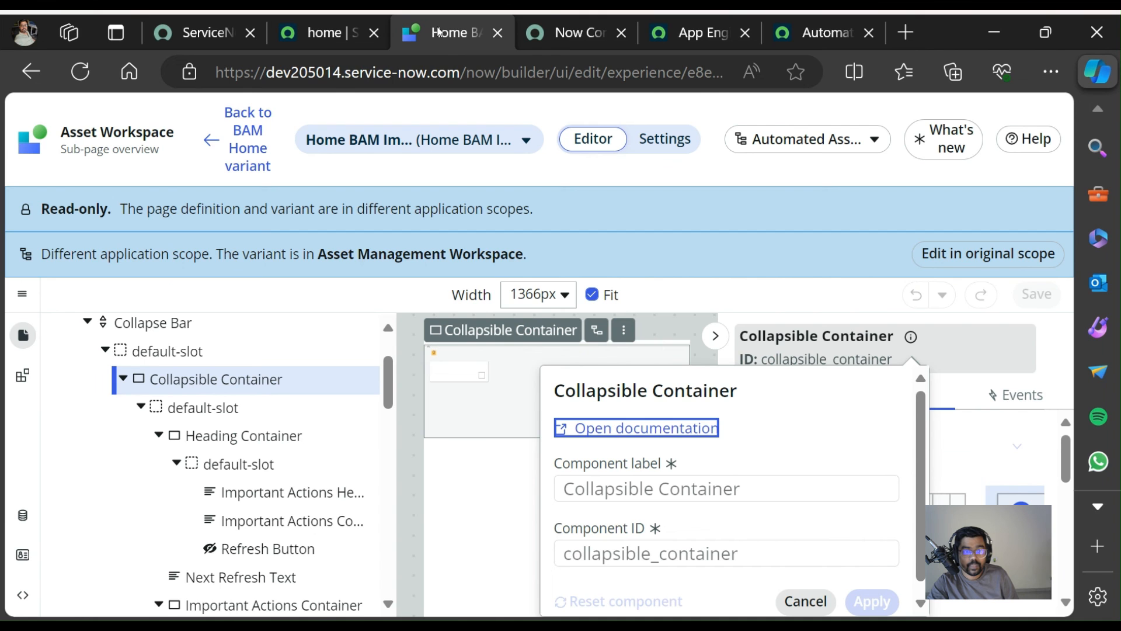
left_click(325, 33)
scroll(517, 458, "down", 1)
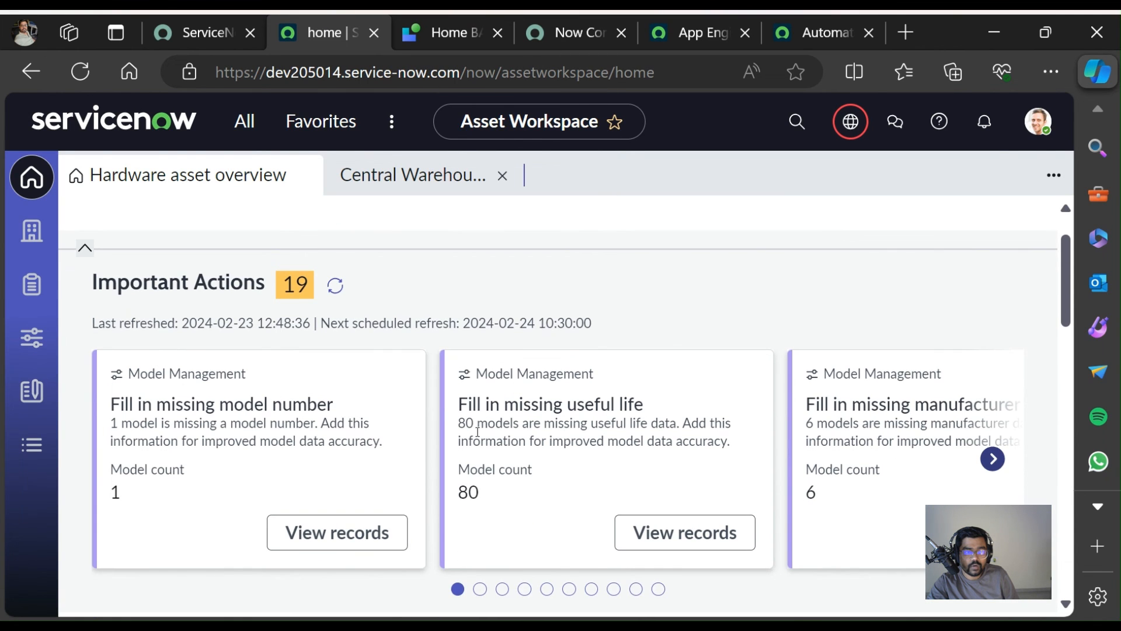
left_click(987, 467)
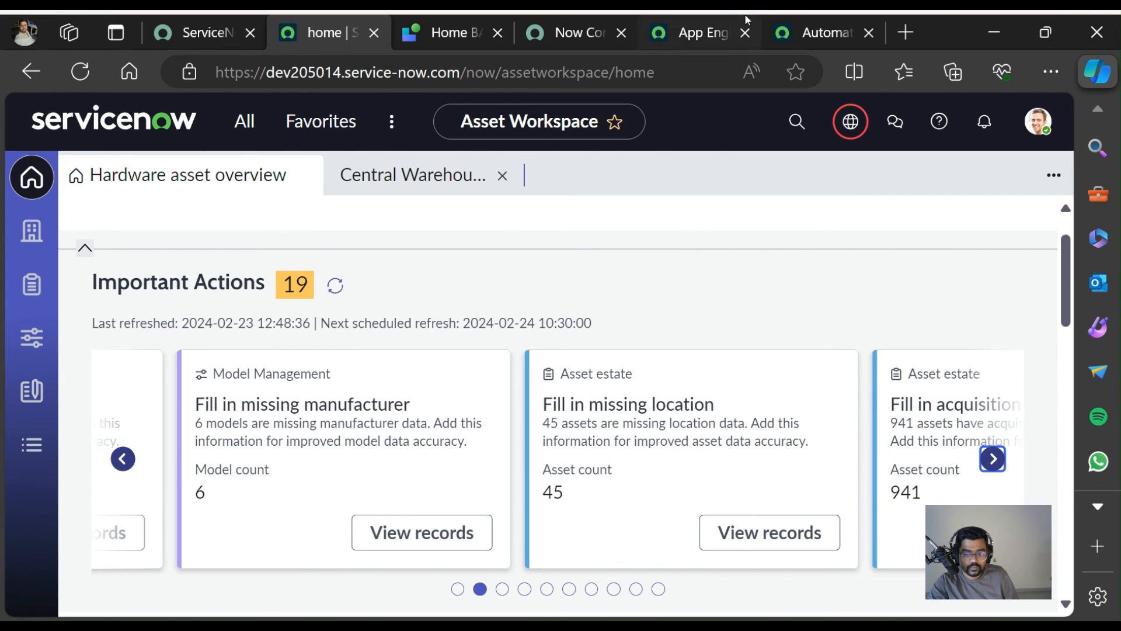
Return to the Automated Asset Management workspace and test the carousel paging and the collapse toggle of Important Actions, leaving the section expanded.
left_click(815, 18)
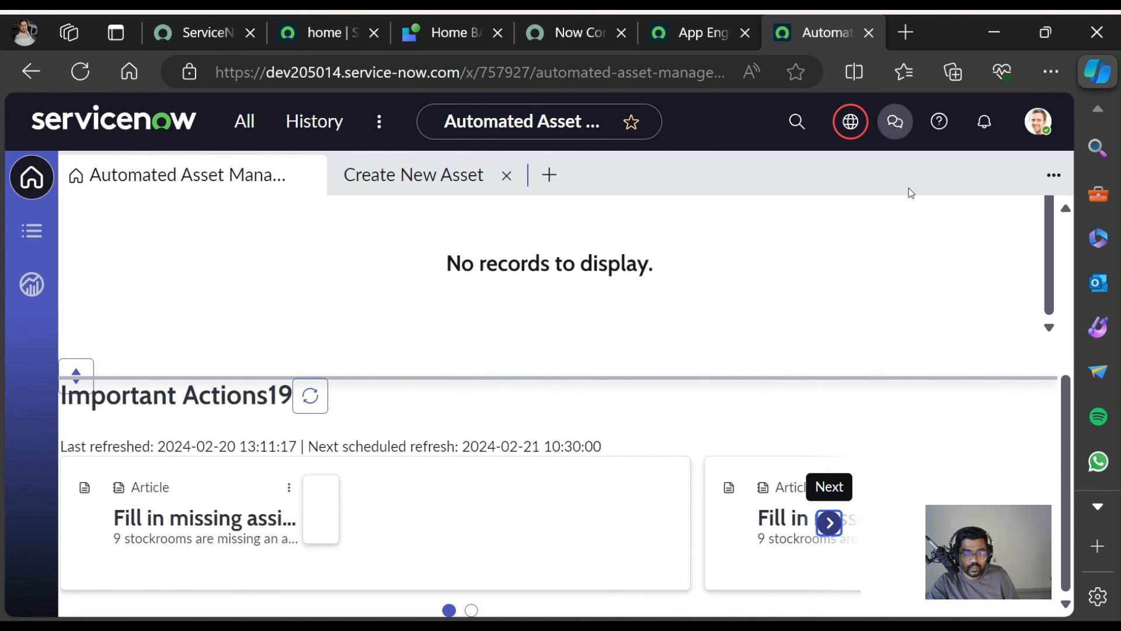
left_click(843, 524)
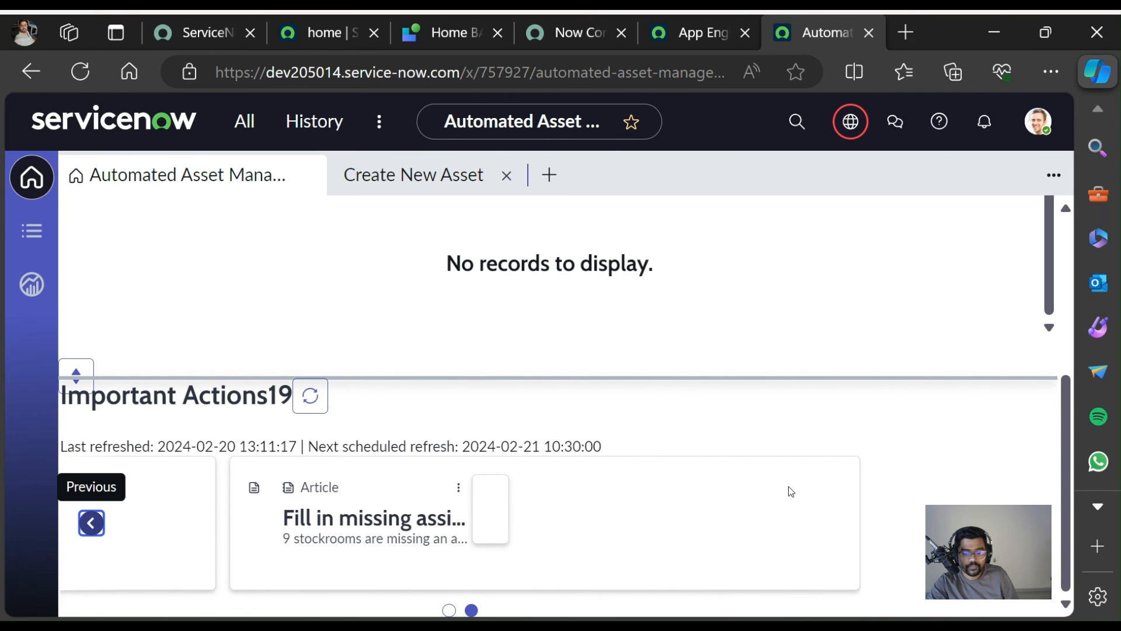
left_click(91, 522)
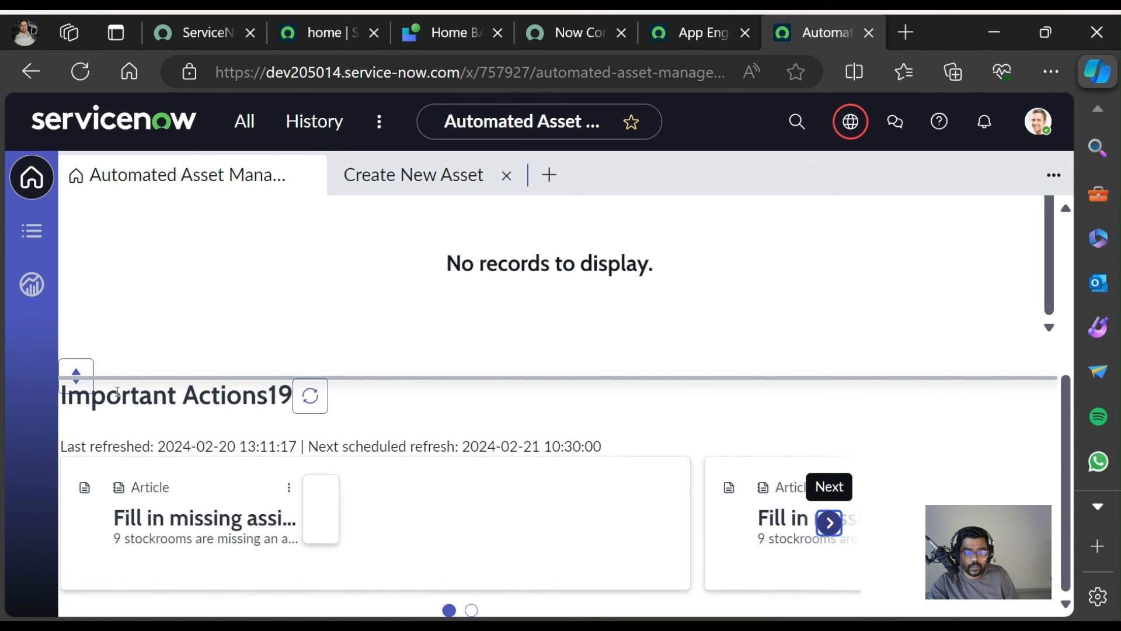
left_click(77, 376)
left_click(80, 596)
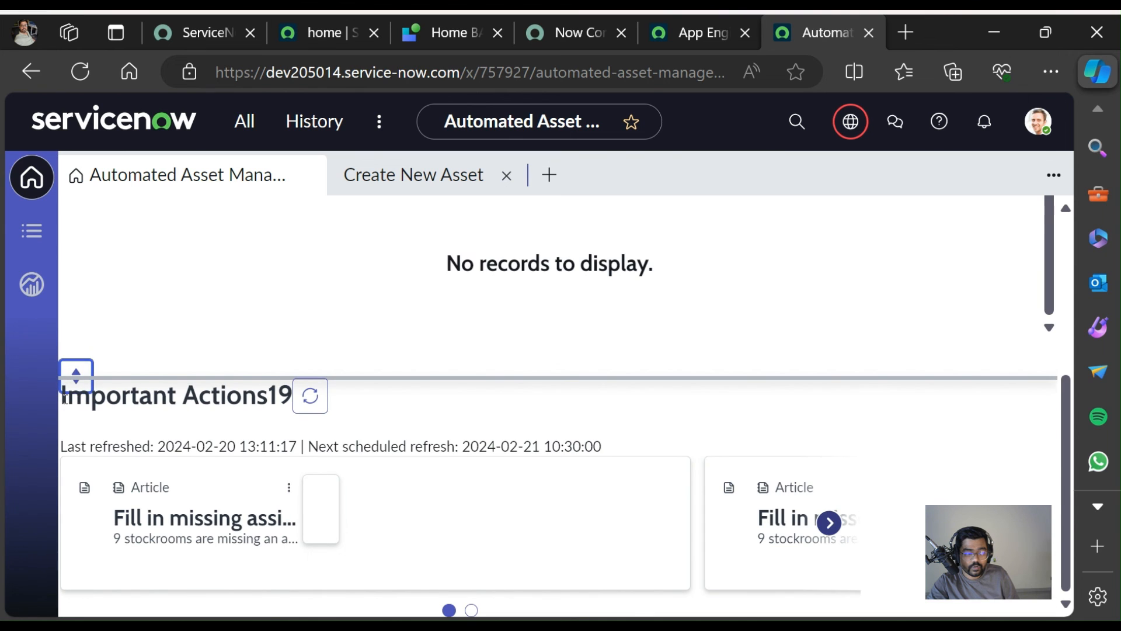